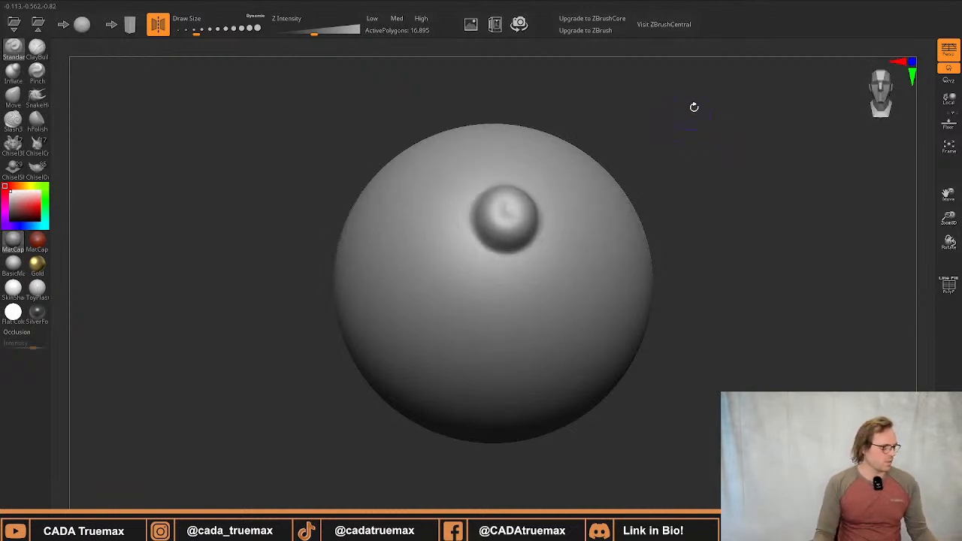
Undo the round bump raised on the front of the sphere
mouse_move(692, 132)
left_mouse_down("alt")
mouse_move(699, 165)
mouse_move(678, 97)
mouse_move(691, 155)
mouse_move(688, 142)
left_mouse_up("alt")
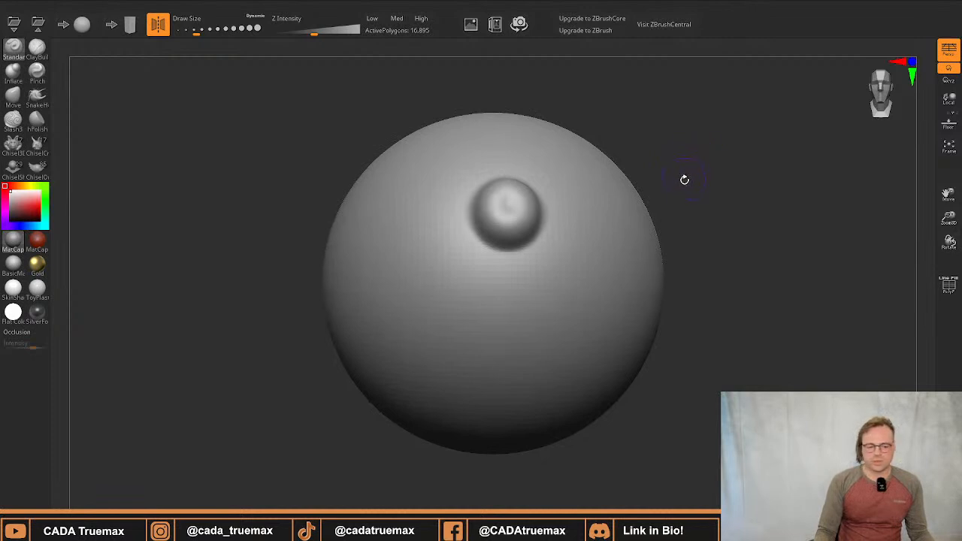
left_click_drag(678, 153, 721, 167, "alt")
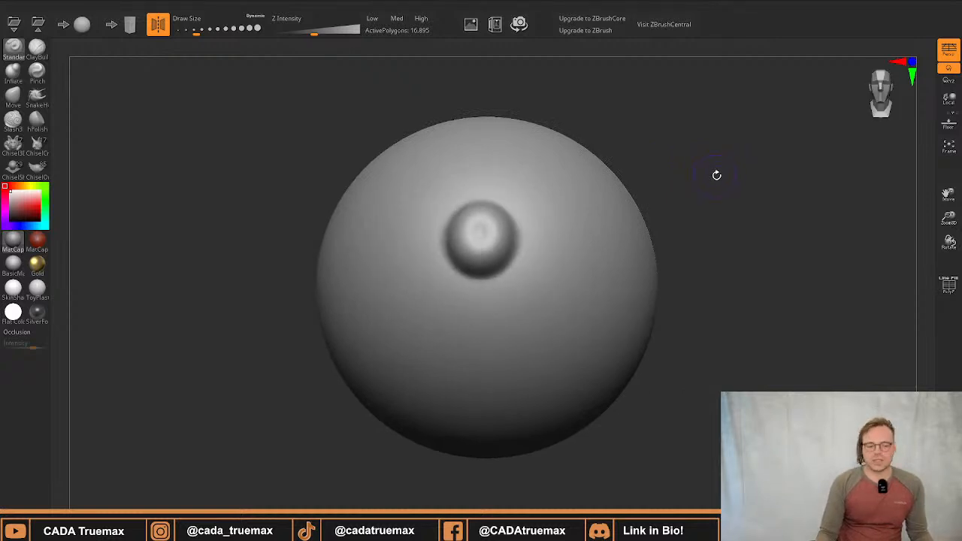
key("ctrl+z")
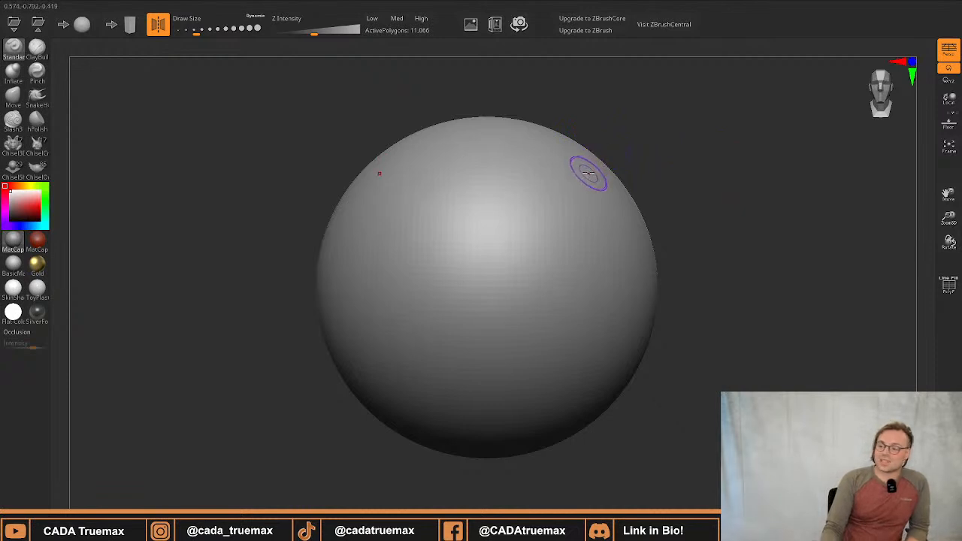
Try raising a pair of mirrored bumps on the upper sides of the sphere with the Standard brush
left_click_drag(589, 180, 586, 188)
mouse_move(653, 158)
left_mouse_down()
mouse_move(624, 174)
mouse_move(649, 160)
left_mouse_up()
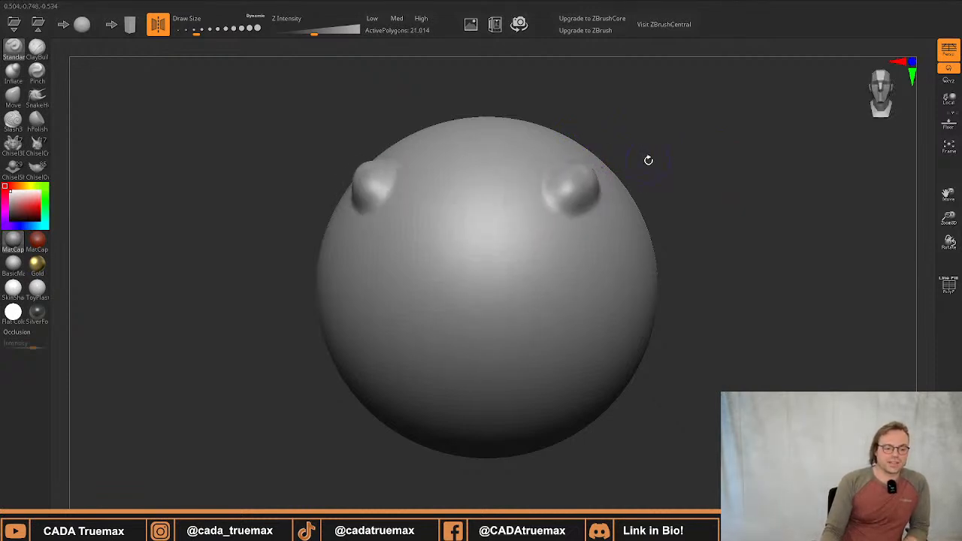
mouse_move(651, 196)
left_mouse_down("alt")
mouse_move(594, 155)
mouse_move(567, 161)
mouse_move(549, 200)
mouse_move(596, 167)
left_mouse_up("alt")
right_click_drag(647, 169, 651, 165, "shift")
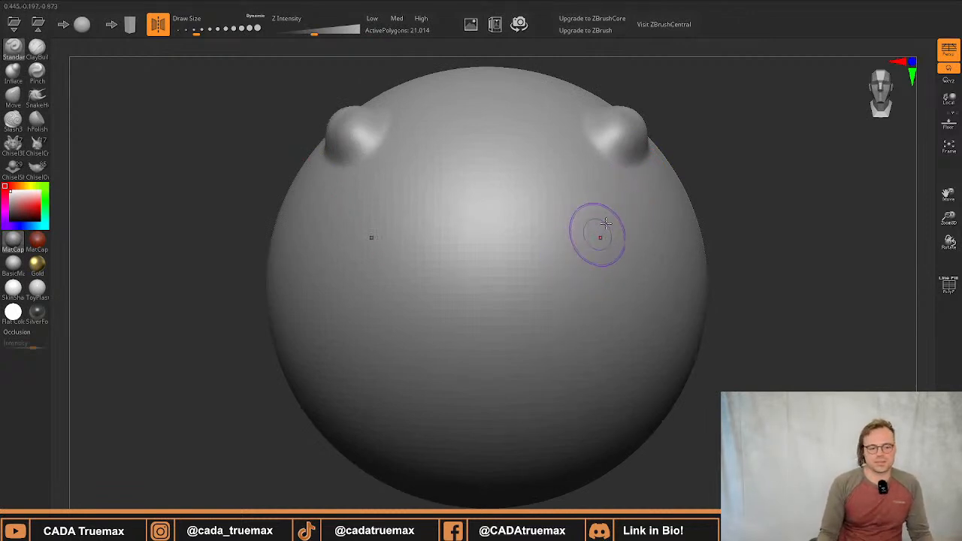
Turn off perspective distortion for the view
left_click(949, 57)
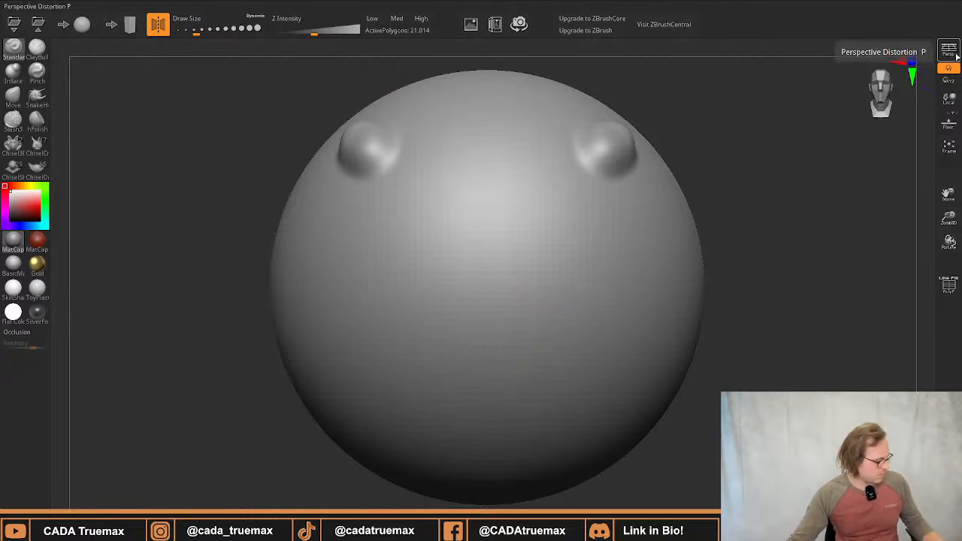
key("super")
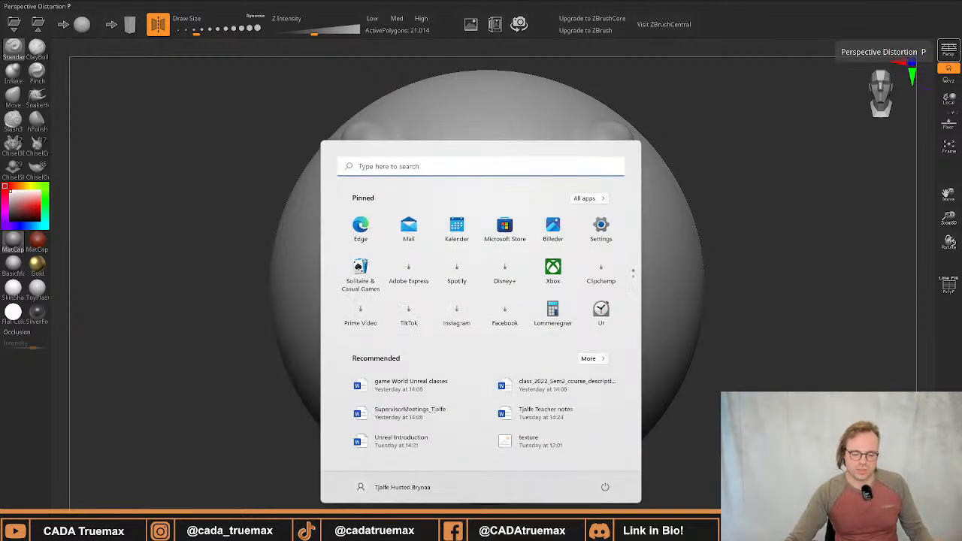
right_click(806, 500)
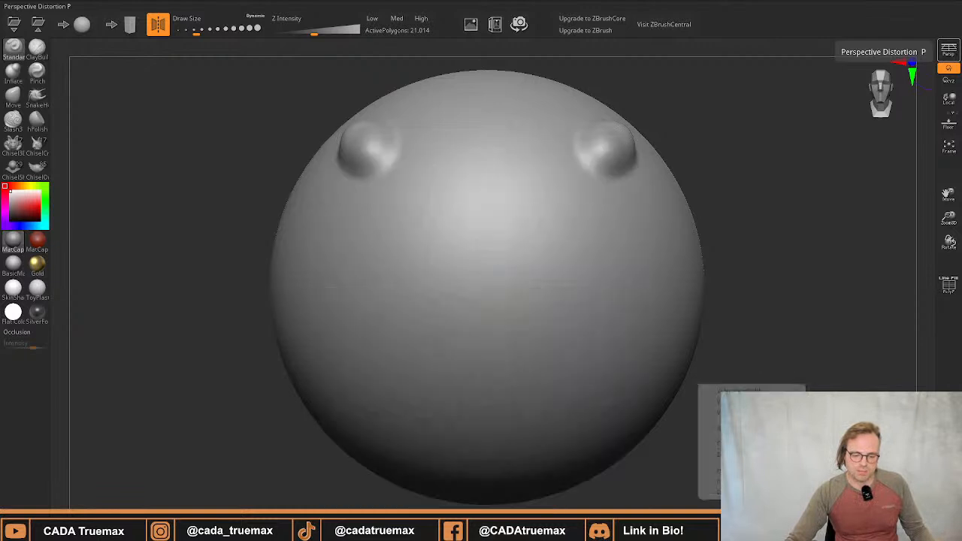
left_click(752, 443)
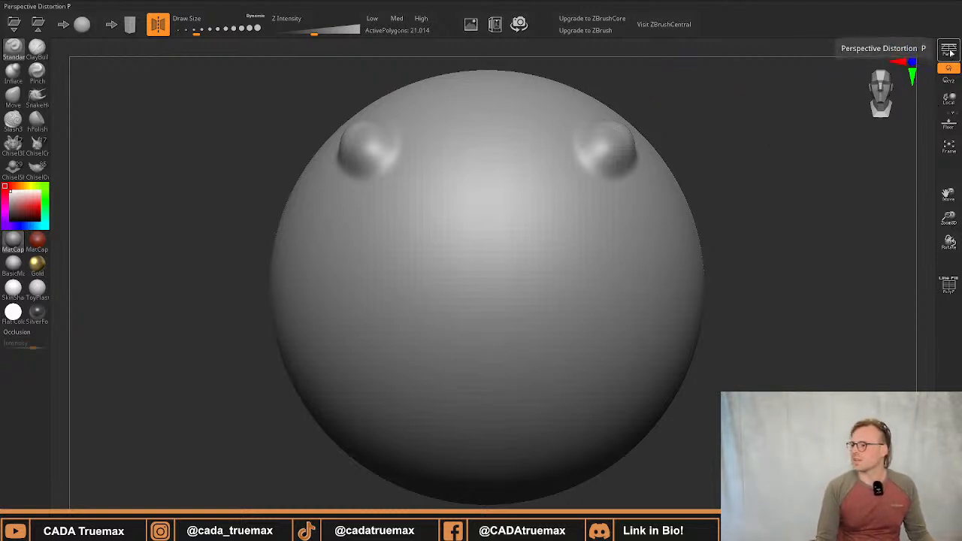
Check the bumped sphere without perspective and undo the mirrored pair of bumps
mouse_move(688, 136)
right_mouse_down()
mouse_move(640, 153)
mouse_move(598, 138)
mouse_move(600, 187)
mouse_move(542, 177)
right_mouse_up()
right_click_drag(541, 177, 575, 187)
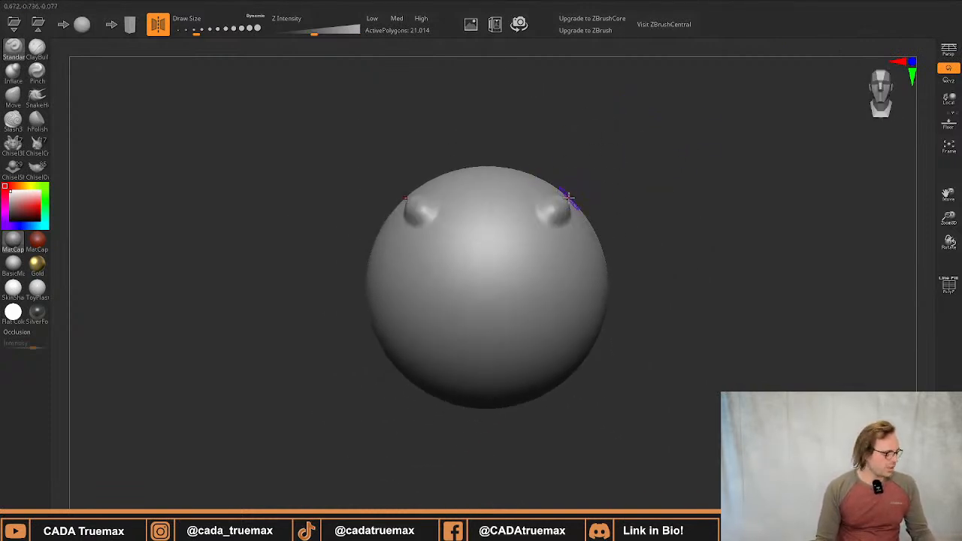
key("ctrl+z")
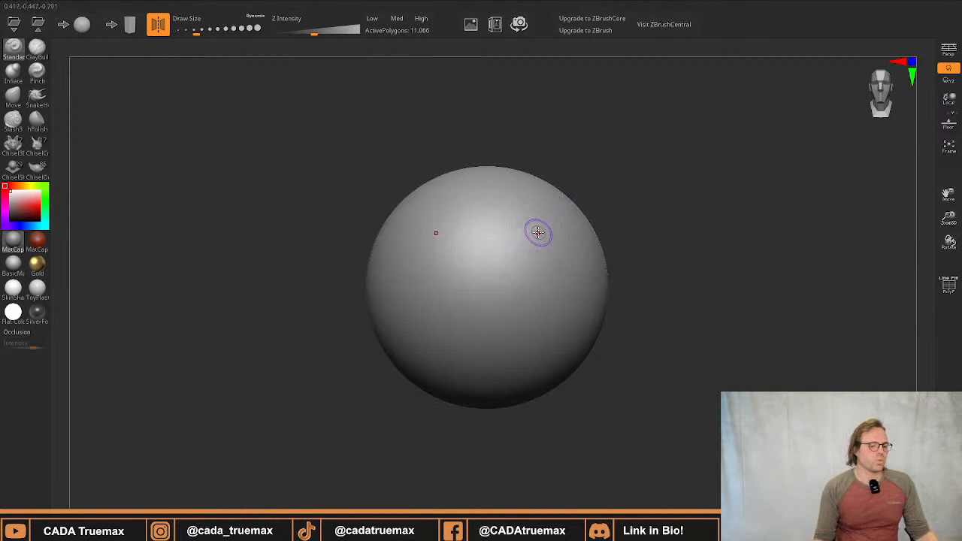
Try sculpting two mirrored diagonal ridges on the upper front of the sphere, inspect them and undo them
mouse_move(539, 234)
left_mouse_down()
mouse_move(552, 221)
mouse_move(531, 254)
left_mouse_up()
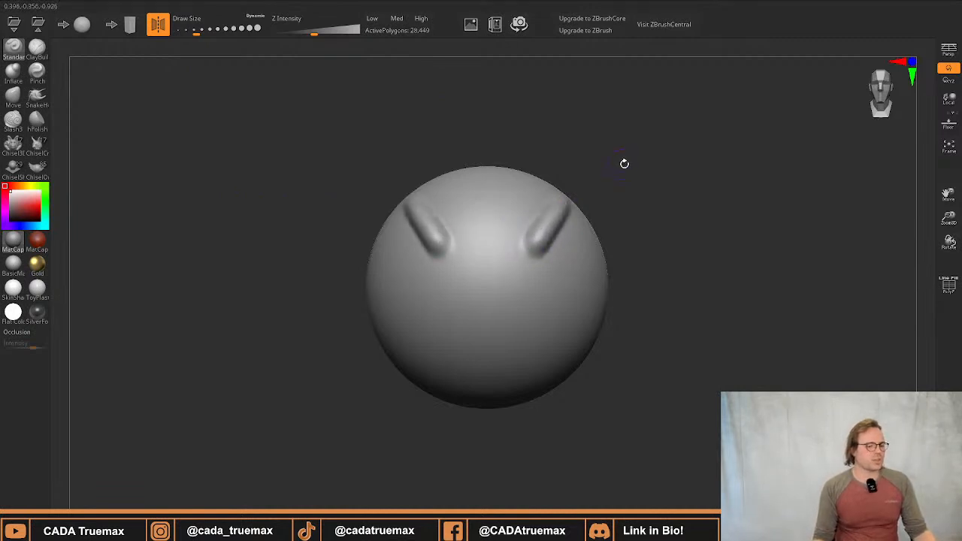
left_click_drag(624, 161, 548, 208)
mouse_move(431, 261)
left_mouse_down()
mouse_move(457, 288)
mouse_move(511, 239)
mouse_move(496, 205)
left_mouse_up()
right_click_drag(463, 295, 485, 279)
key("ctrl+z")
key("ctrl+z")
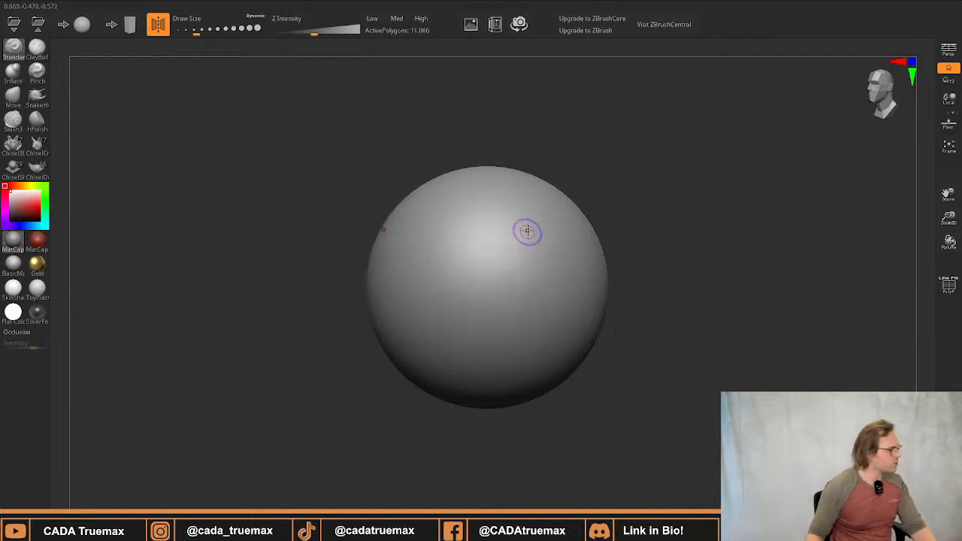
Return to a straight front view of the sphere and switch to the Move brush
right_click_drag(509, 248, 548, 291, "shift")
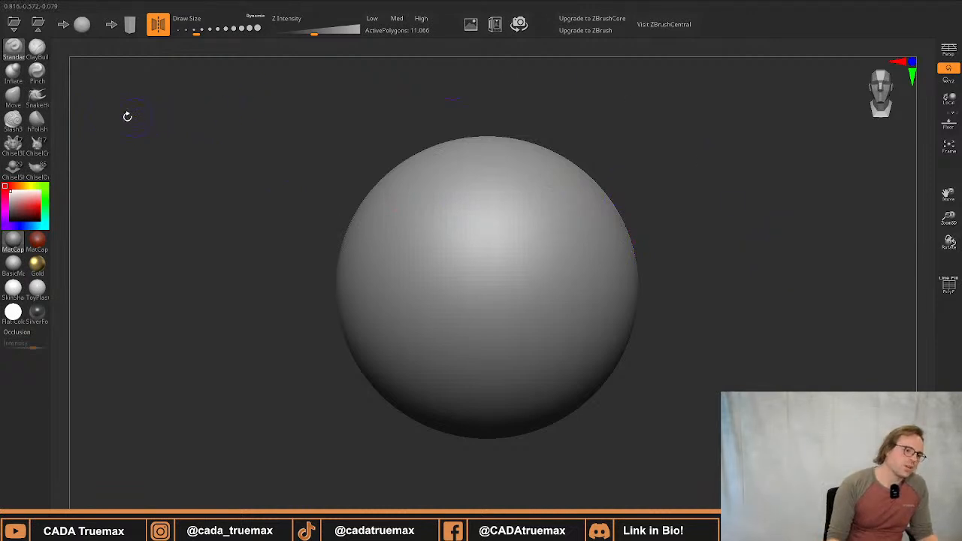
left_click(15, 98)
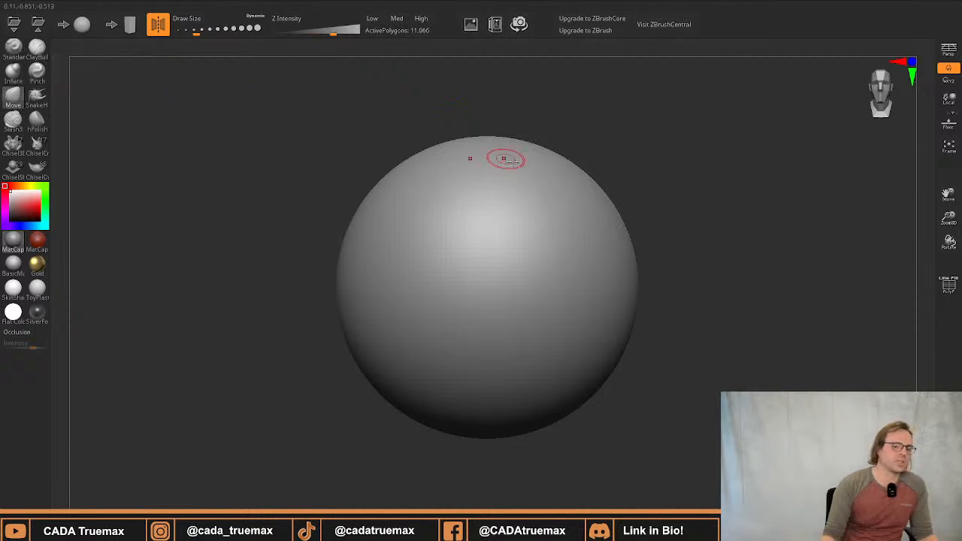
Try pulling small mirrored spikes out of the sphere's upper sides with the Move brush, undoing each attempt
mouse_move(578, 187)
left_mouse_down()
mouse_move(604, 162)
mouse_move(592, 173)
mouse_move(603, 180)
mouse_move(594, 158)
left_mouse_up()
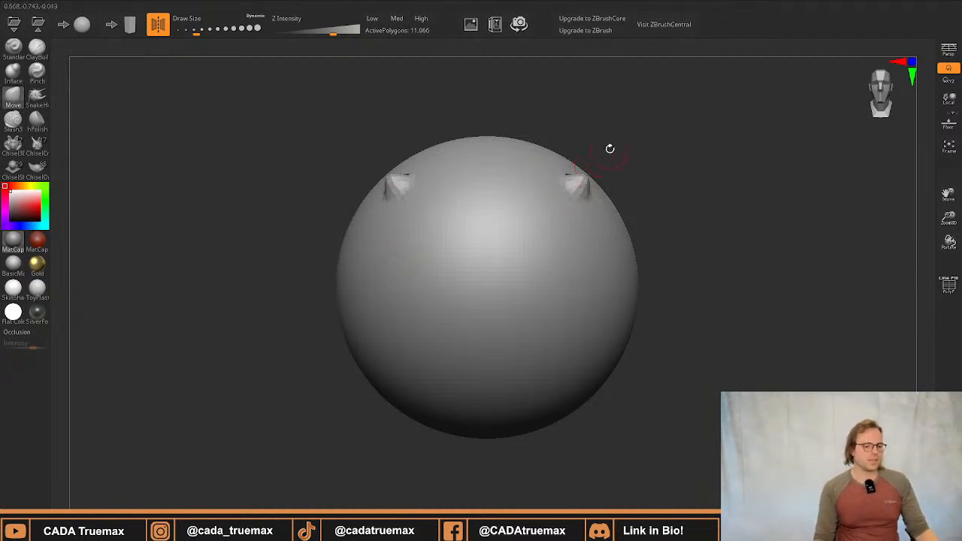
key("ctrl+z")
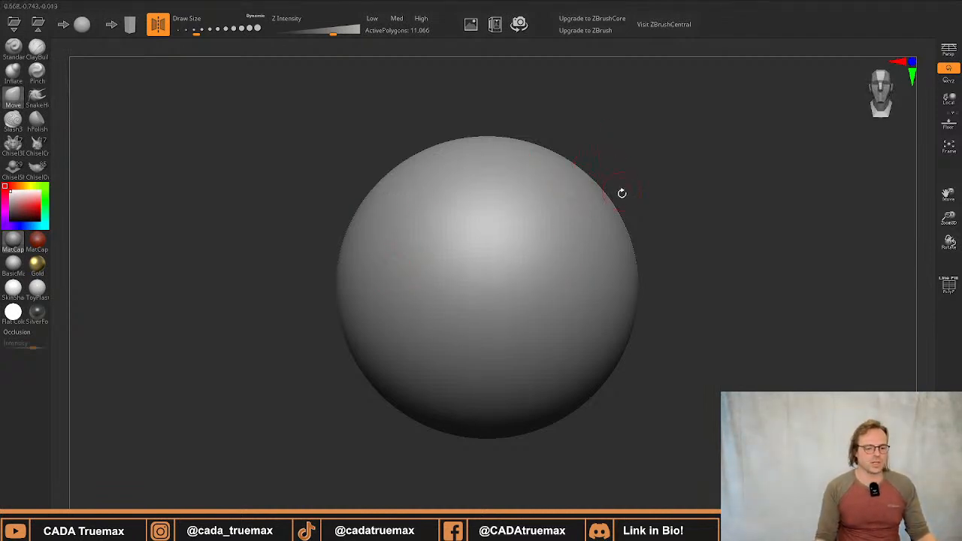
right_click_drag(619, 224, 582, 167, "ctrl")
right_click_drag(584, 217, 568, 191, "alt")
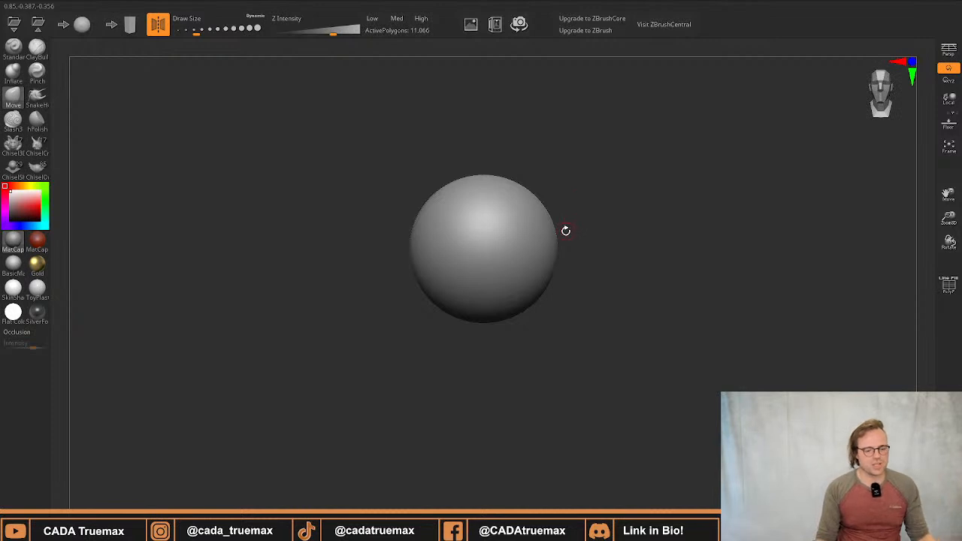
right_click_drag(525, 220, 533, 292, "ctrl")
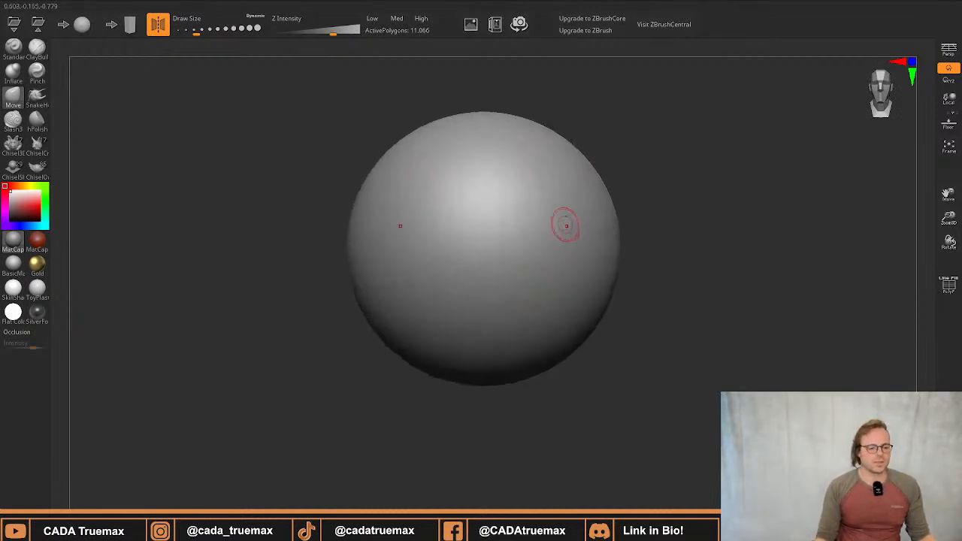
mouse_move(567, 225)
left_mouse_down()
mouse_move(645, 181)
mouse_move(521, 206)
mouse_move(642, 203)
mouse_move(626, 187)
left_mouse_up()
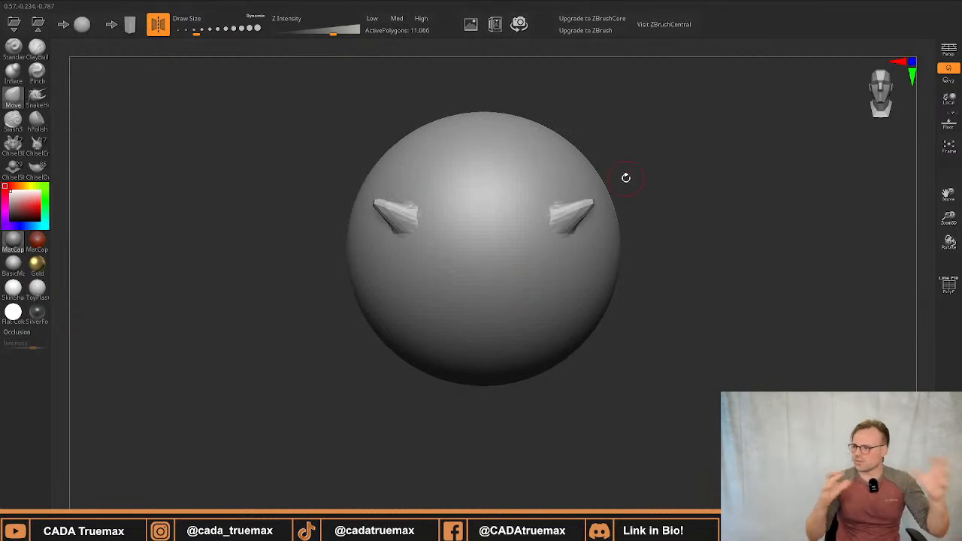
key("ctrl+z")
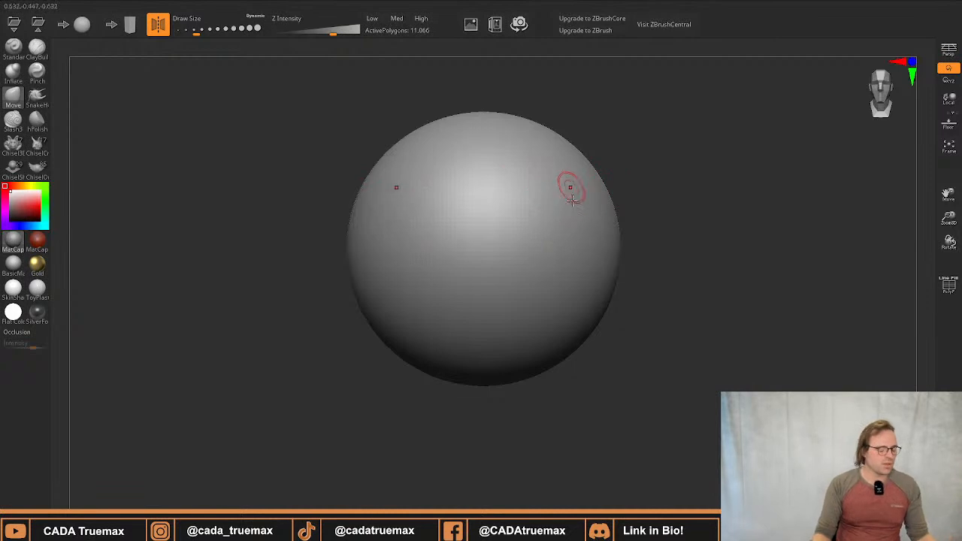
Greatly enlarge the Move brush's draw size and push the sphere's lower sides inward symmetrically
key("s")
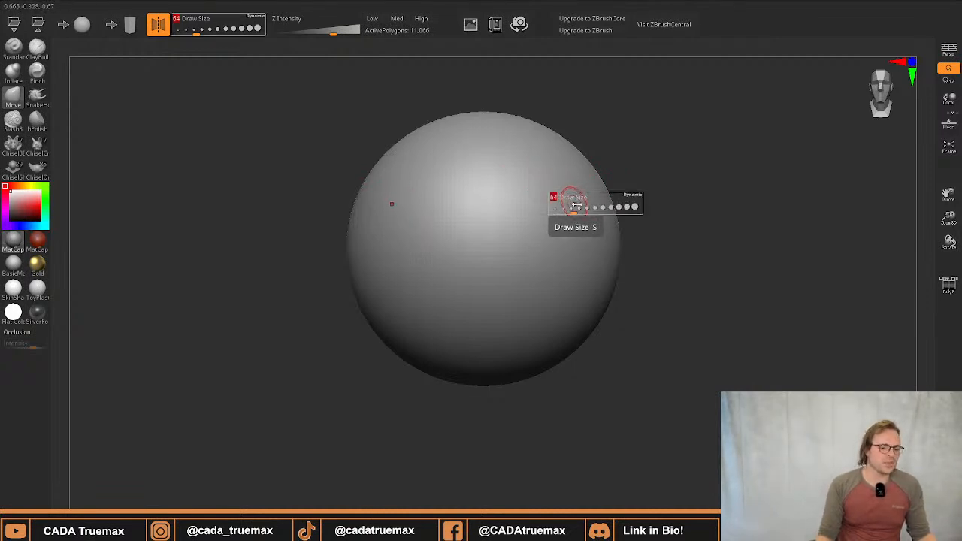
left_click_drag(576, 205, 626, 206)
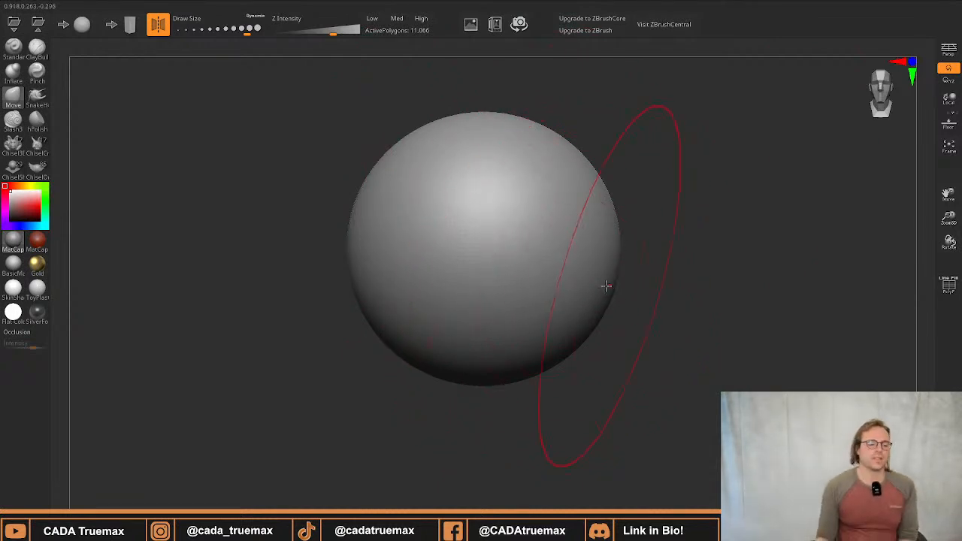
left_click_drag(563, 296, 530, 295)
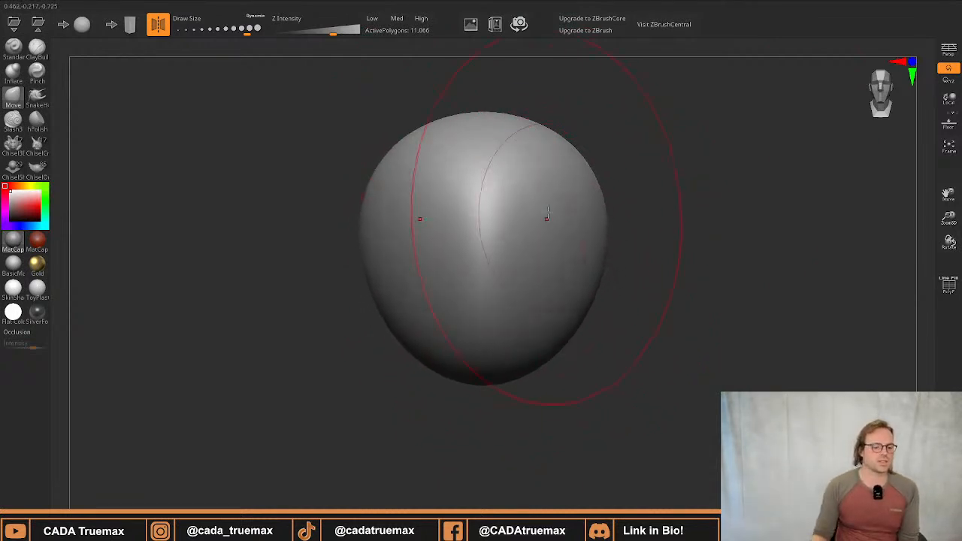
Reshape the form from the side into a long bean-like head with a lowered snout and a raised back
mouse_move(640, 157)
left_mouse_down()
mouse_move(636, 232)
mouse_move(528, 277)
mouse_move(469, 359)
mouse_move(500, 287)
left_mouse_up()
left_click_drag(592, 288, 606, 240)
left_click_drag(592, 155, 606, 136)
left_click_drag(607, 140, 610, 127)
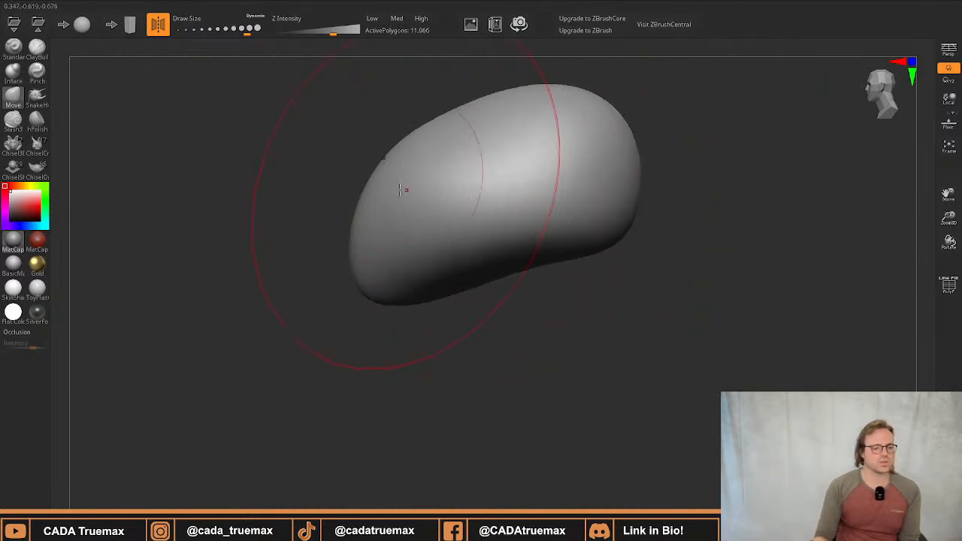
Widen the upper part of the head and narrow its lower sides toward the tip, as seen from the front
mouse_move(323, 211)
left_mouse_down()
mouse_move(489, 249)
mouse_move(511, 264)
left_mouse_up()
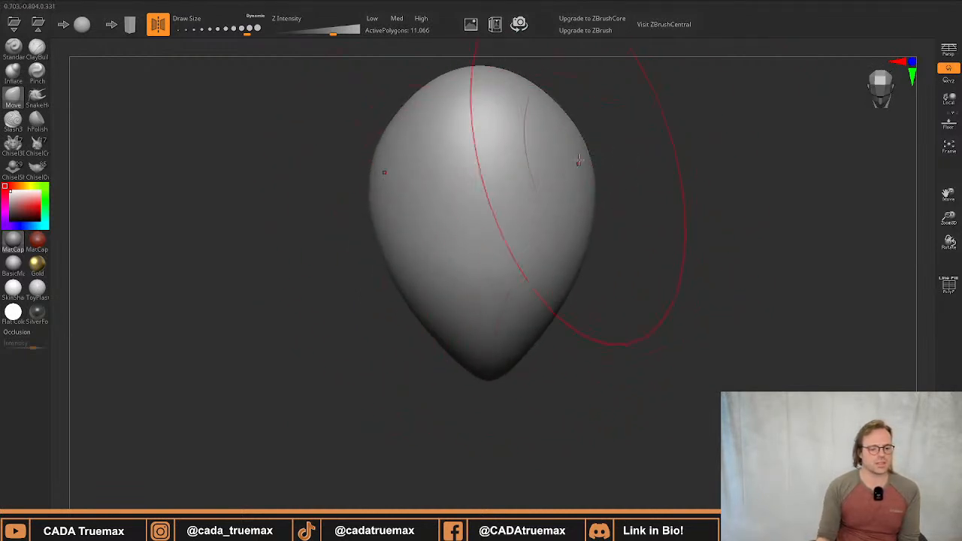
left_click_drag(580, 167, 608, 170)
left_click_drag(576, 279, 554, 274)
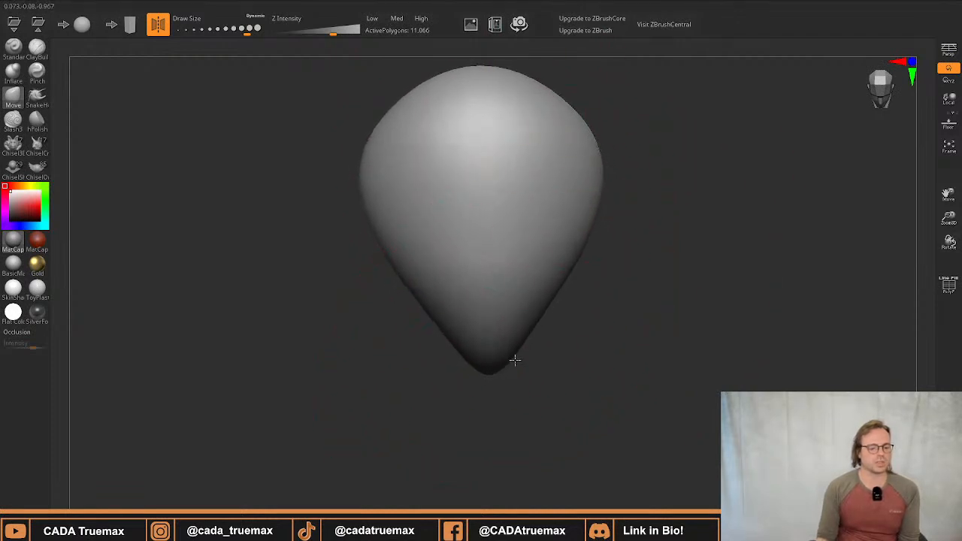
Slim the snout from the side by pushing its upper contour down and its underside up
mouse_move(515, 360)
left_mouse_down()
mouse_move(515, 371)
mouse_move(482, 258)
mouse_move(478, 207)
left_mouse_up()
left_click_drag(406, 154, 414, 170)
left_click_drag(447, 268, 451, 258)
left_click_drag(465, 291, 458, 282)
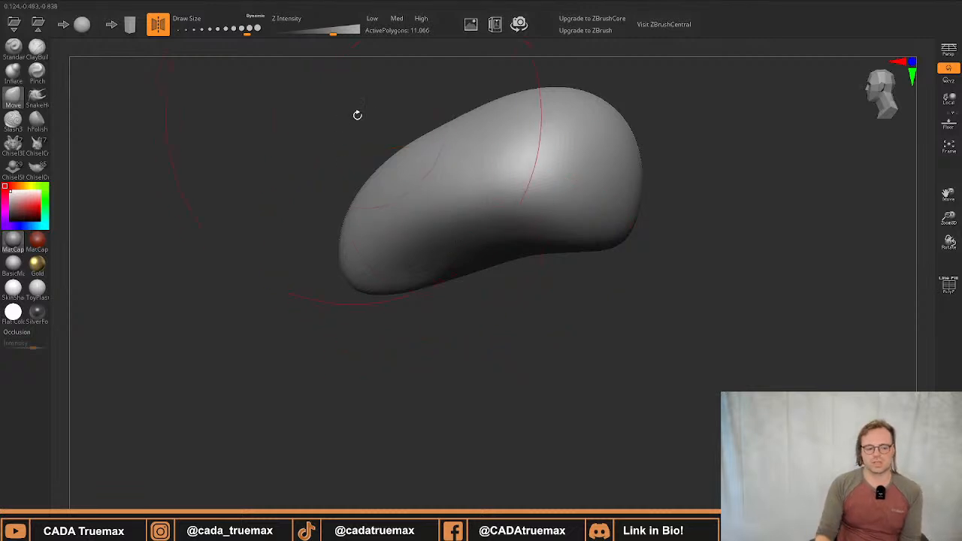
Adjust the upper contour of the head between the snout and the back bulge with the Move brush
mouse_move(466, 118)
left_mouse_down()
mouse_move(501, 146)
mouse_move(499, 165)
mouse_move(598, 199)
mouse_move(623, 223)
mouse_move(610, 214)
left_mouse_up()
right_click_drag(559, 170, 559, 112)
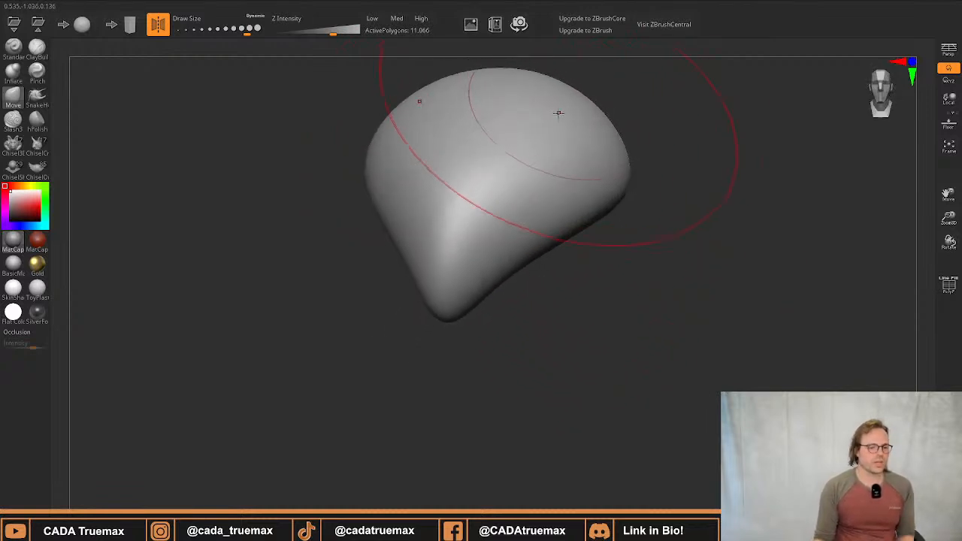
right_click_drag(555, 150, 504, 154)
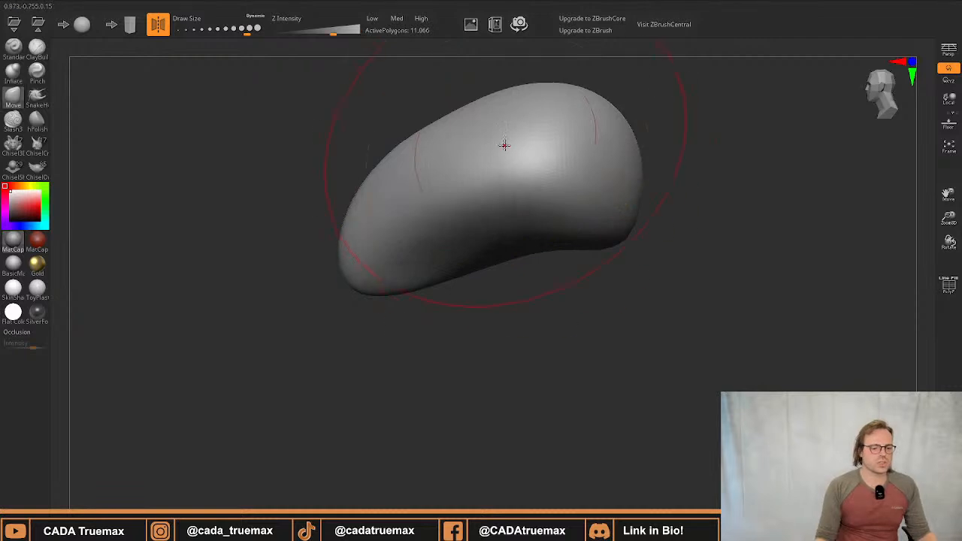
key("super")
left_click(656, 83)
mouse_move(485, 153)
left_mouse_down()
mouse_move(515, 193)
mouse_move(468, 136)
left_mouse_up()
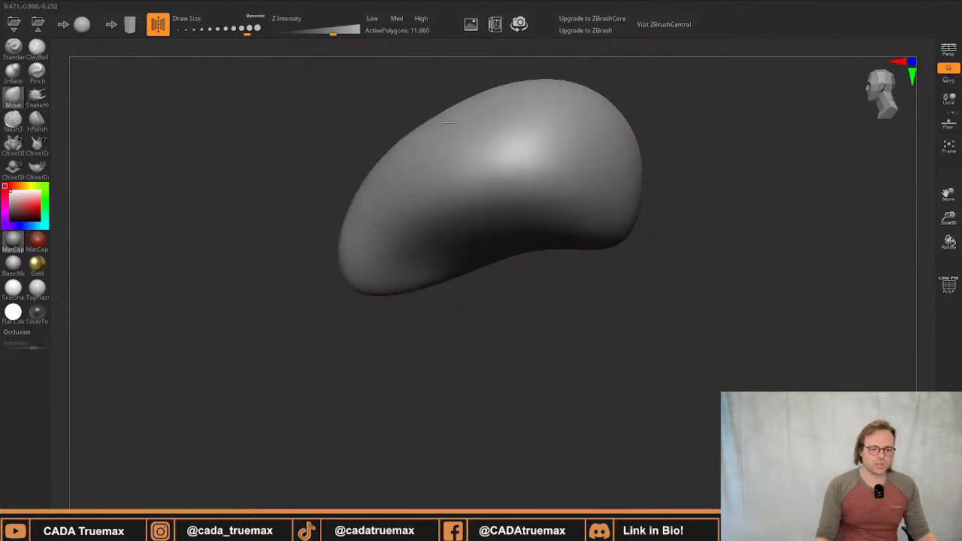
mouse_move(446, 131)
right_mouse_down()
mouse_move(479, 163)
mouse_move(486, 211)
mouse_move(473, 193)
mouse_move(506, 174)
mouse_move(512, 144)
mouse_move(453, 174)
right_mouse_up()
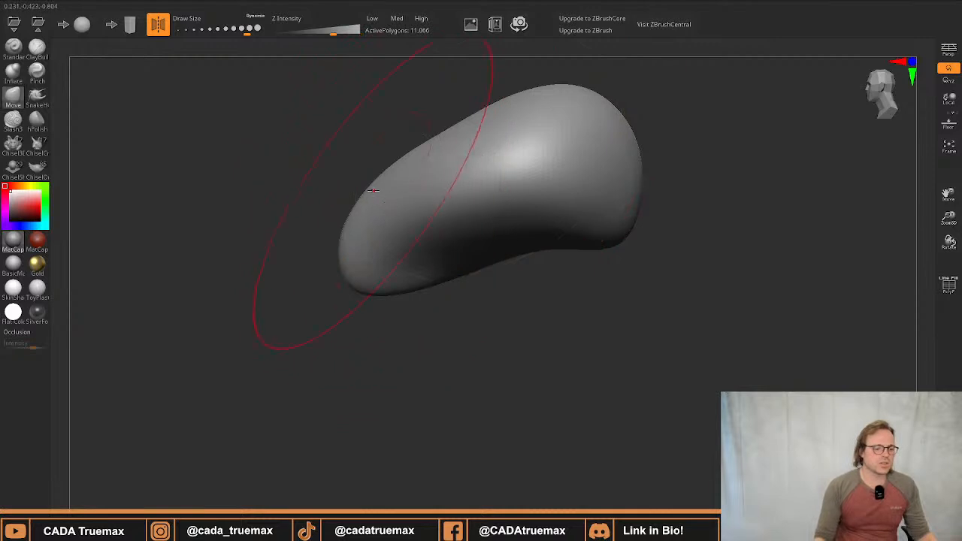
Lower the snout's bridge, pull the snout's underside and the hollow beneath the head down, and push the back outward
left_click_drag(373, 191, 386, 206)
left_click_drag(442, 269, 415, 285)
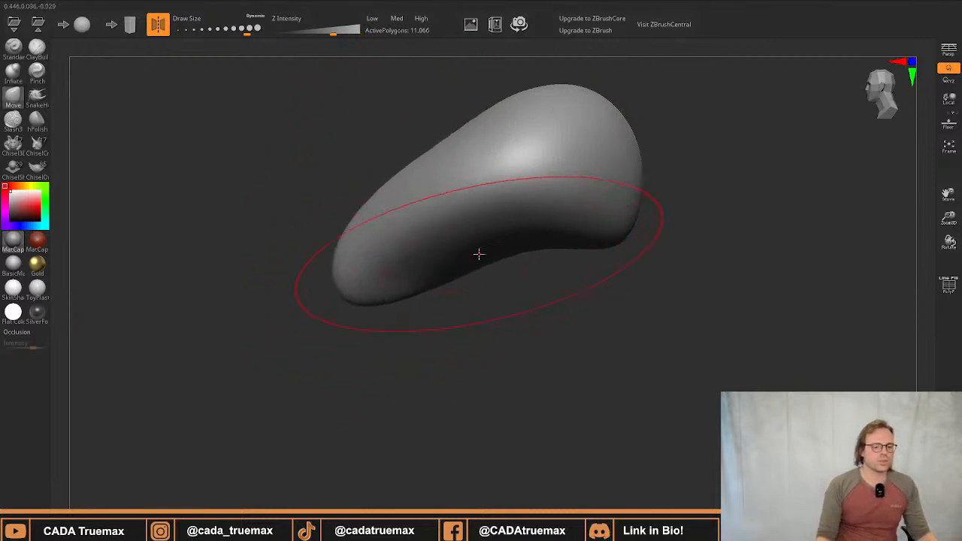
mouse_move(479, 254)
left_mouse_down()
mouse_move(524, 251)
mouse_move(534, 266)
mouse_move(549, 265)
left_mouse_up()
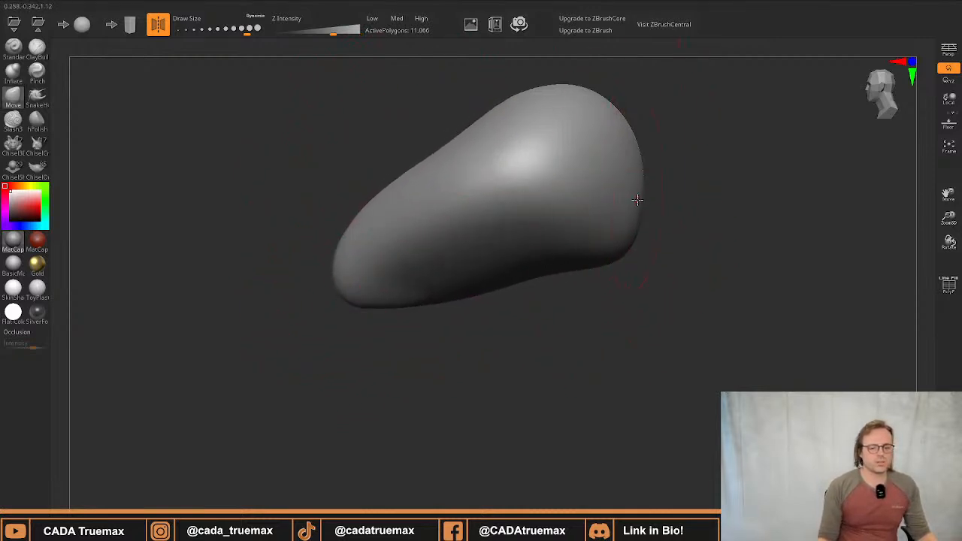
left_click_drag(638, 199, 656, 187)
Reduce the Move brush's draw size to a medium setting for finer shaping of the head
mouse_move(537, 172)
right_mouse_down()
mouse_move(564, 172)
mouse_move(565, 189)
mouse_move(585, 179)
right_mouse_up()
key("s")
left_click_drag(585, 179, 564, 184)
right_click_drag(565, 195, 540, 183)
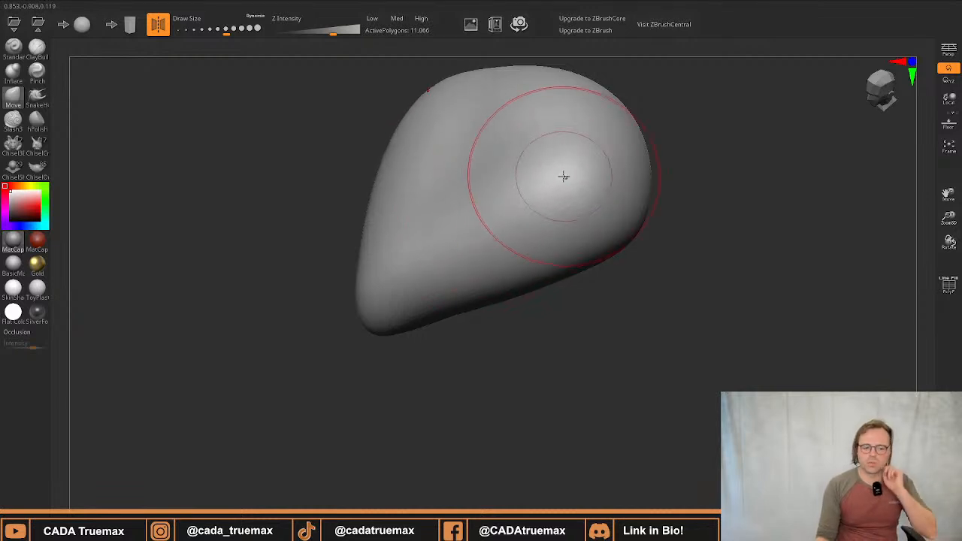
Pull the upper side of the head outward with the Move brush to raise a brow ridge on each side
left_click_drag(564, 176, 604, 143)
right_click_drag(512, 185, 496, 165)
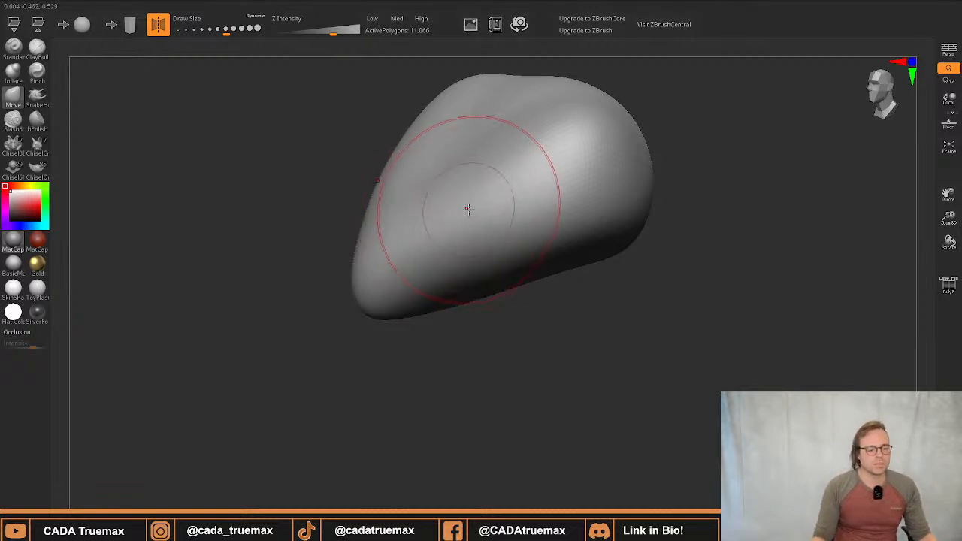
left_click_drag(498, 172, 556, 136)
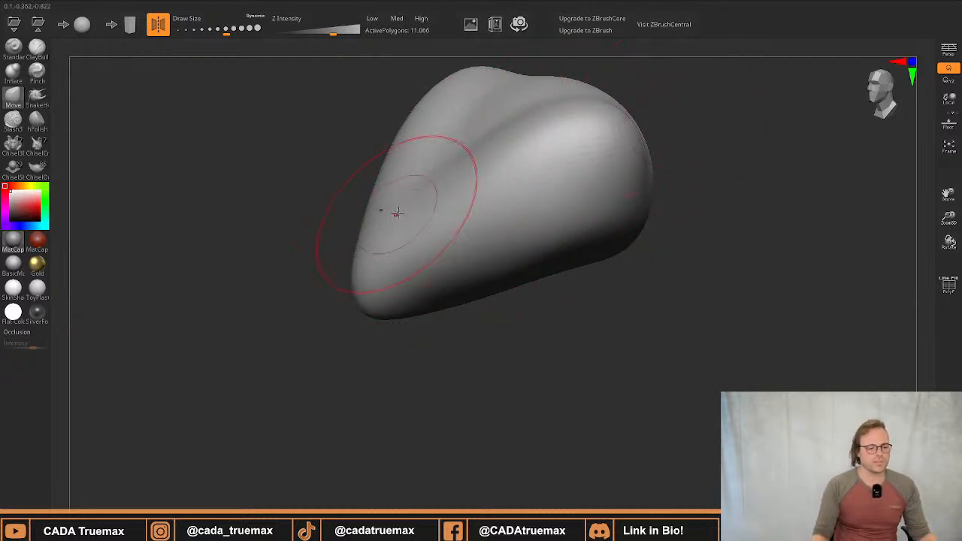
left_click_drag(393, 210, 489, 179)
mouse_move(490, 180)
right_mouse_down()
mouse_move(496, 101)
mouse_move(501, 157)
right_mouse_up()
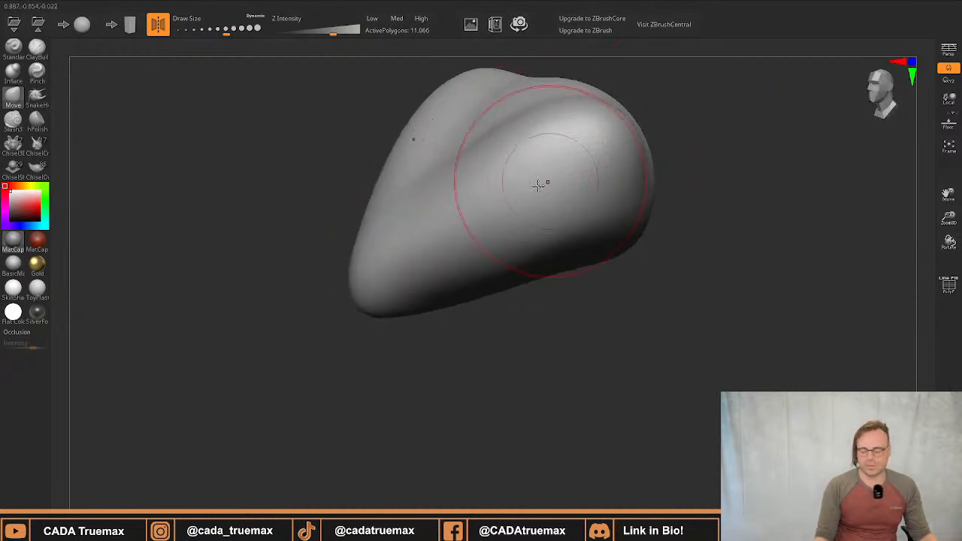
mouse_move(527, 198)
right_mouse_down()
mouse_move(556, 225)
mouse_move(606, 198)
right_mouse_up()
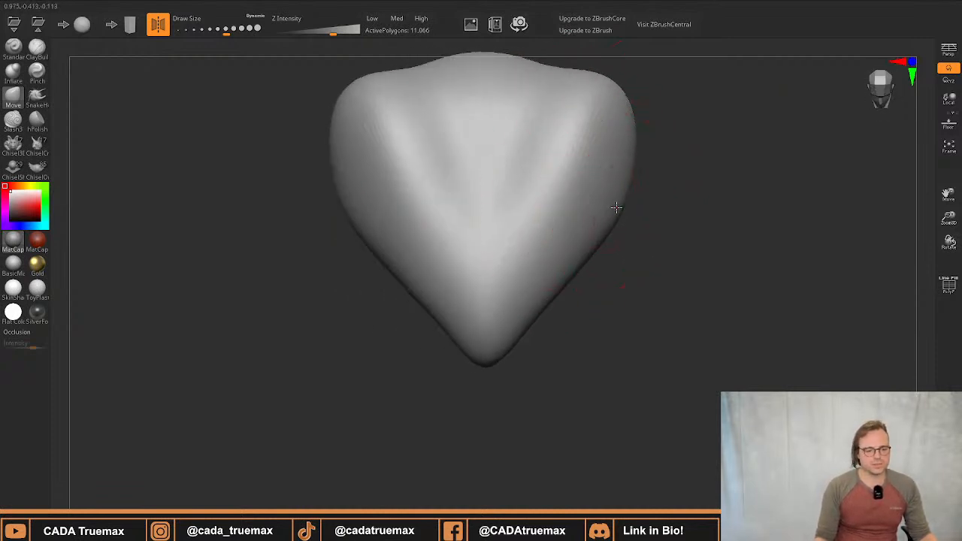
Widen the lower sides of the snout from the front so they taper more fully toward the tip
left_click_drag(613, 214, 550, 287)
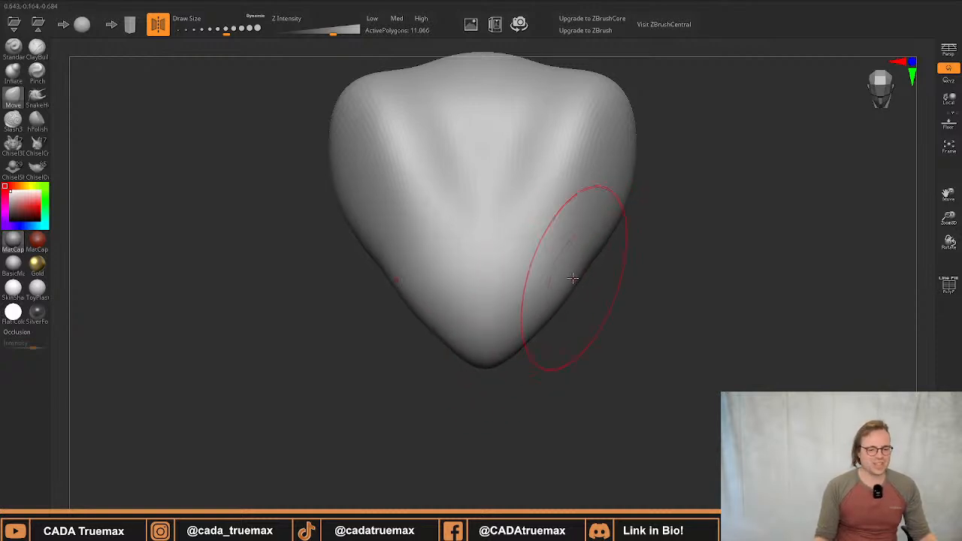
left_click_drag(581, 271, 584, 266)
left_click_drag(525, 318, 535, 312)
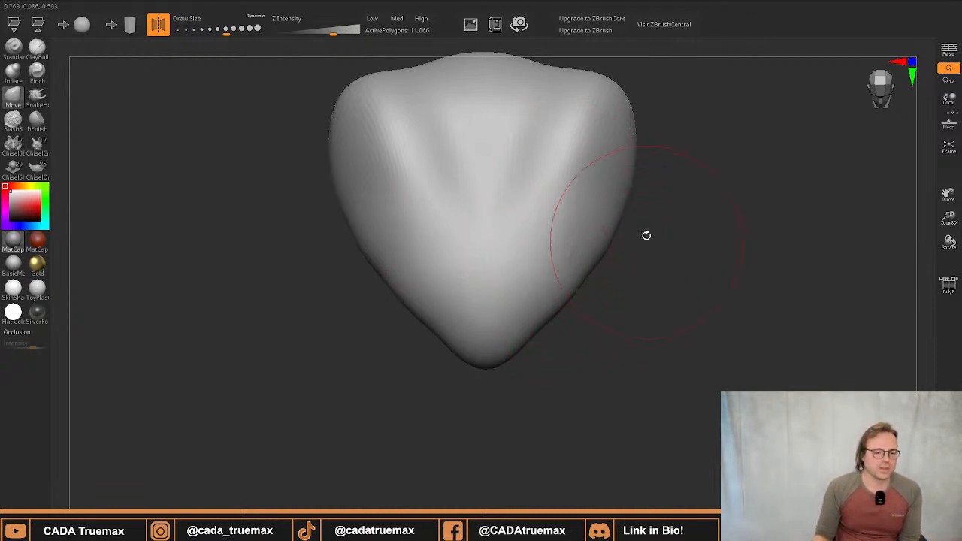
mouse_move(644, 234)
left_mouse_down()
mouse_move(668, 230)
mouse_move(677, 205)
mouse_move(671, 213)
left_mouse_up()
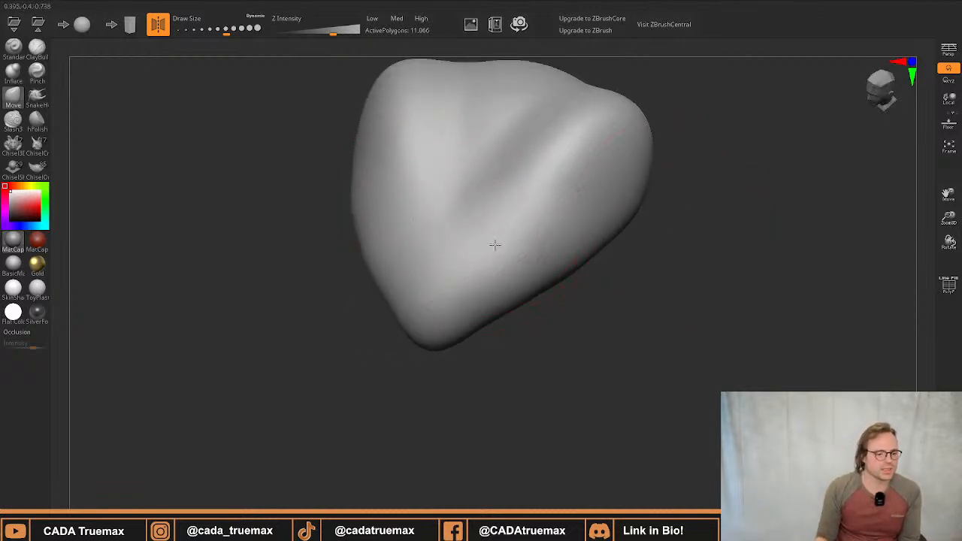
Strengthen the side ridges of the head and pull the side surface toward the back
right_click_drag(503, 201, 488, 184)
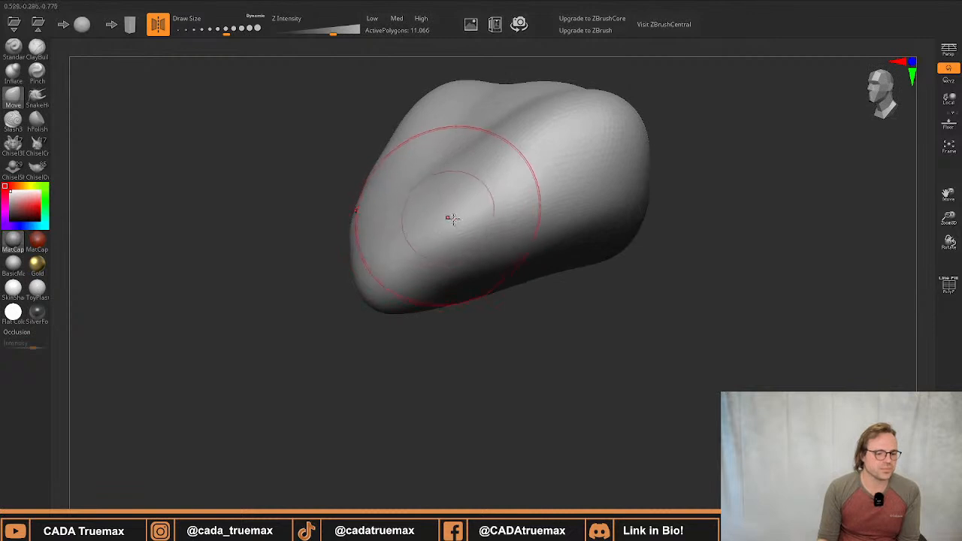
mouse_move(451, 217)
right_mouse_down()
mouse_move(566, 228)
mouse_move(533, 172)
mouse_move(537, 211)
right_mouse_up()
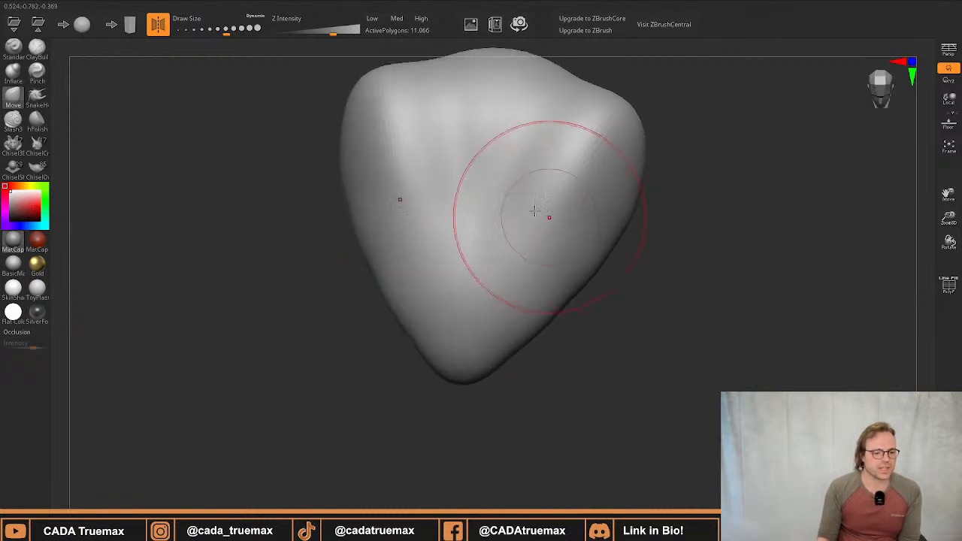
mouse_move(400, 149)
right_mouse_down()
mouse_move(569, 208)
mouse_move(534, 148)
mouse_move(545, 232)
right_mouse_up()
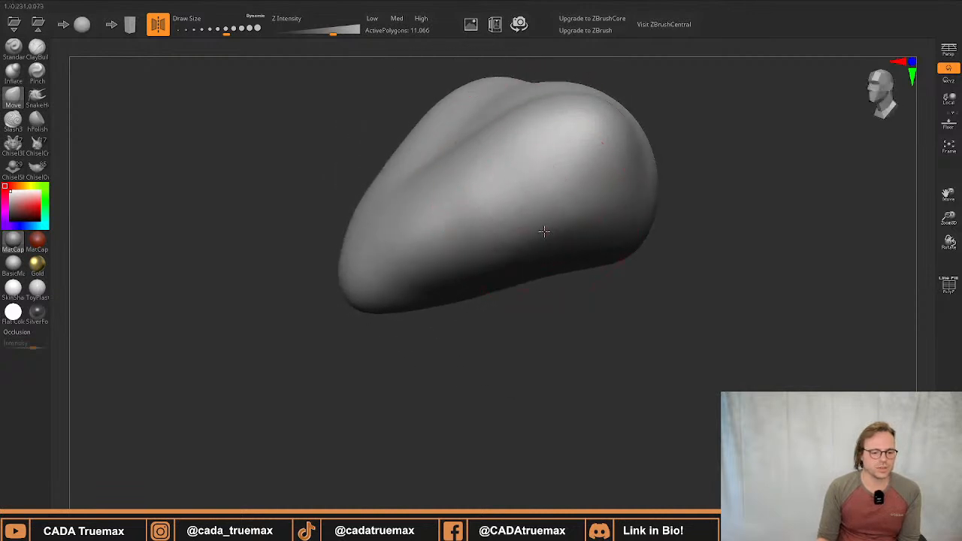
left_click_drag(581, 230, 615, 228)
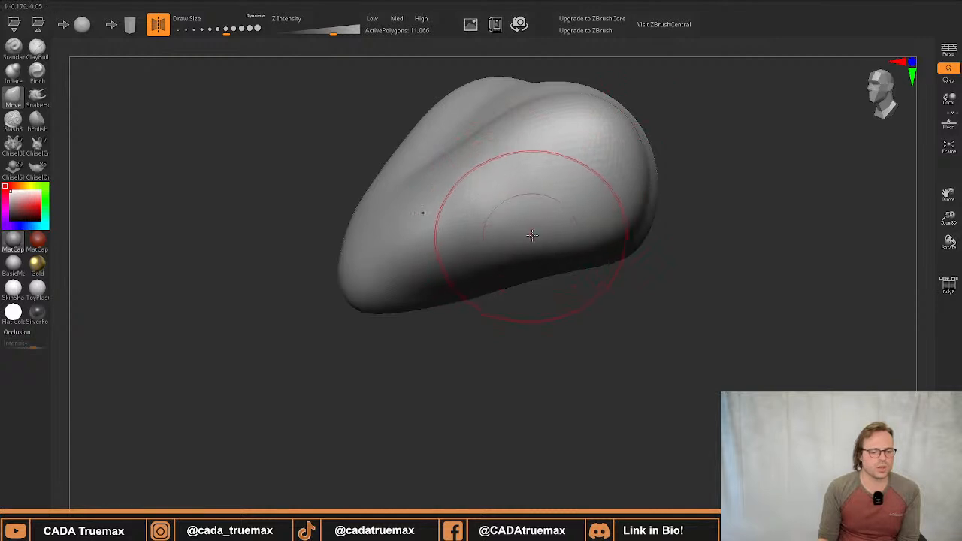
mouse_move(439, 256)
right_mouse_down()
mouse_move(430, 237)
mouse_move(485, 229)
right_mouse_up()
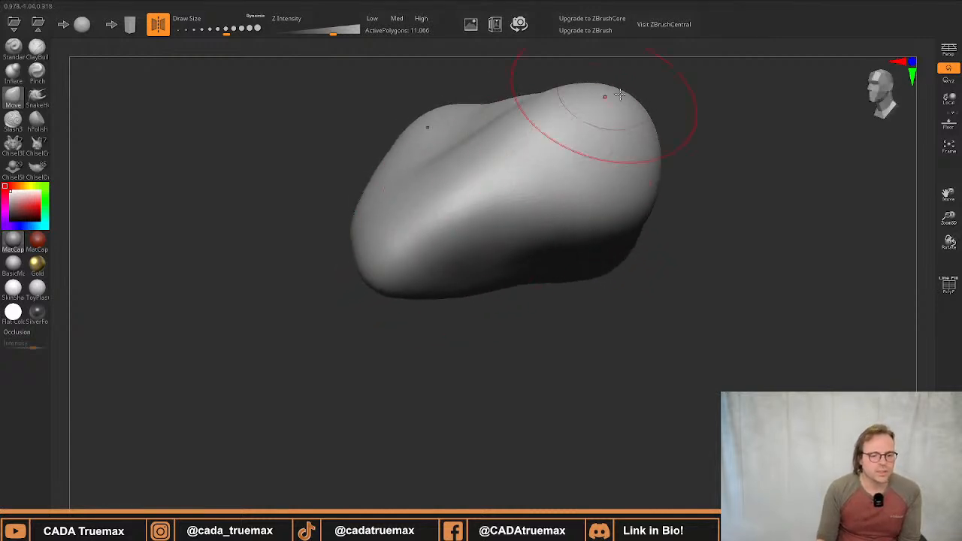
right_click_drag(446, 176, 424, 192)
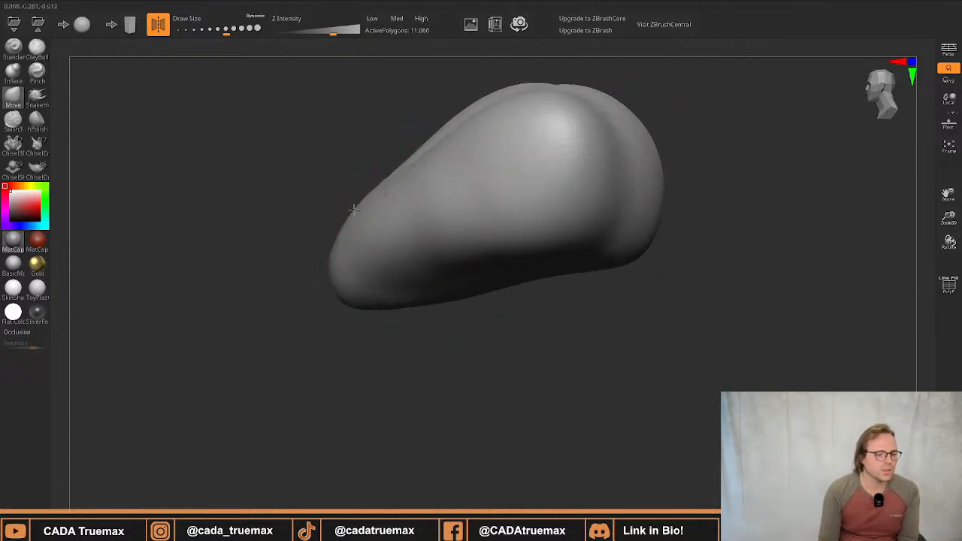
Stretch the snout's tip forward and down, and push its underside up into a slimmer, pointed profile
left_click_drag(335, 238, 306, 265)
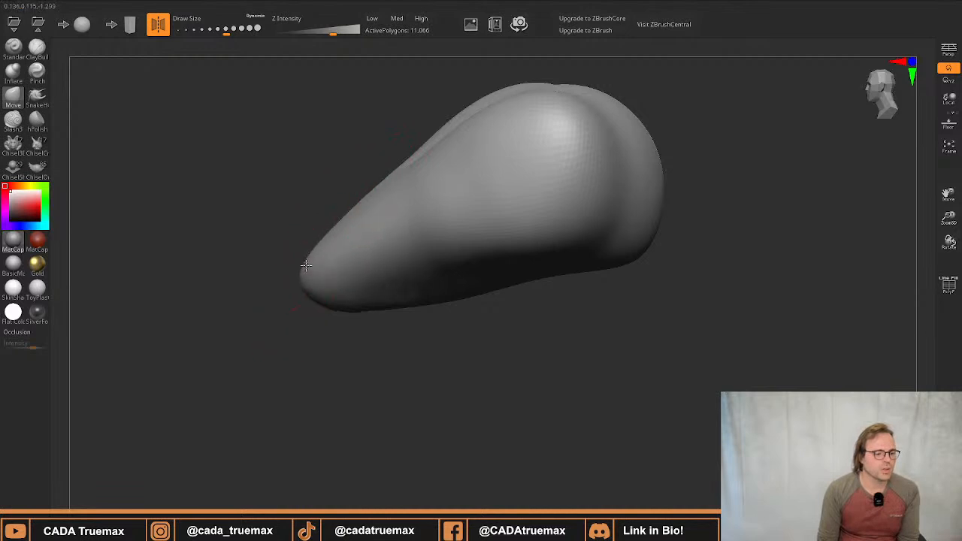
left_click_drag(339, 309, 346, 291)
left_click_drag(313, 265, 291, 289)
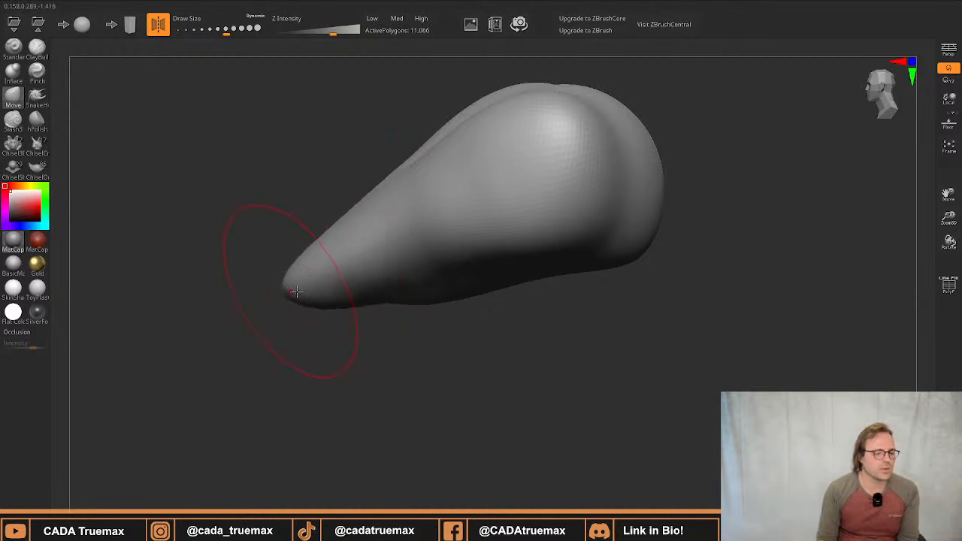
left_click_drag(354, 309, 352, 295)
left_click_drag(336, 305, 339, 292)
right_click_drag(406, 305, 429, 305)
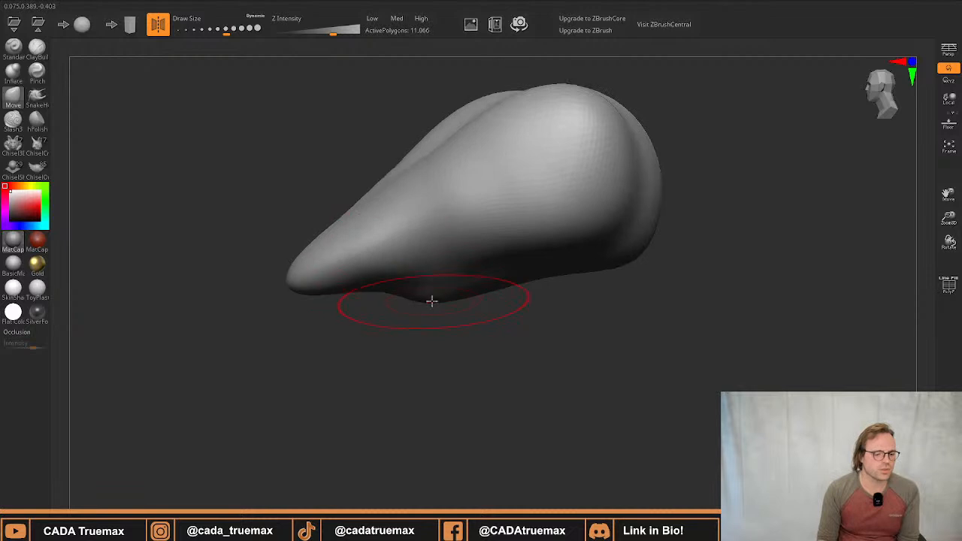
left_click_drag(433, 302, 441, 293)
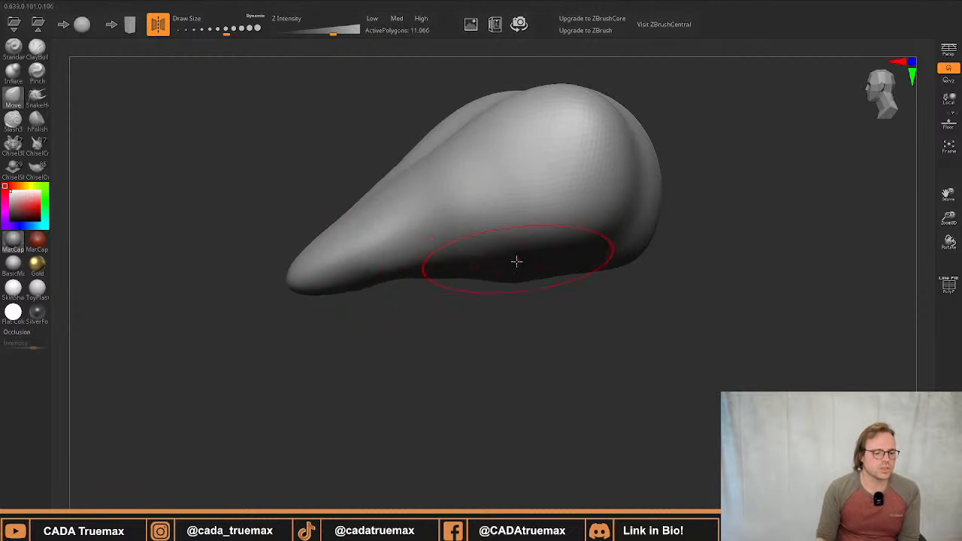
Pull the side corners of the head outward and fill out the lower edge beneath them
mouse_move(516, 261)
right_mouse_down()
mouse_move(523, 220)
mouse_move(509, 224)
mouse_move(533, 208)
mouse_move(490, 268)
mouse_move(524, 298)
mouse_move(508, 293)
mouse_move(461, 232)
right_mouse_up()
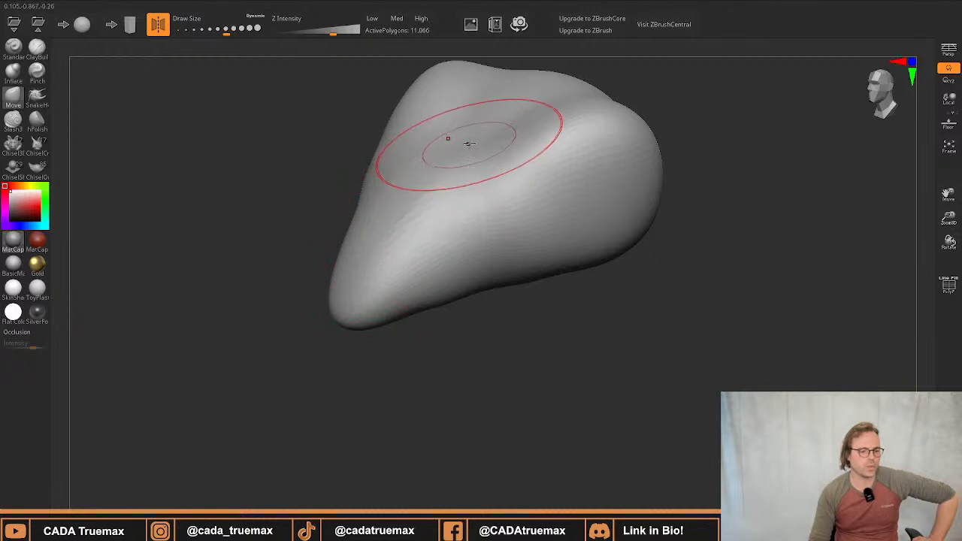
mouse_move(425, 260)
right_mouse_down()
mouse_move(451, 233)
mouse_move(430, 223)
mouse_move(521, 215)
mouse_move(501, 200)
mouse_move(442, 259)
right_mouse_up()
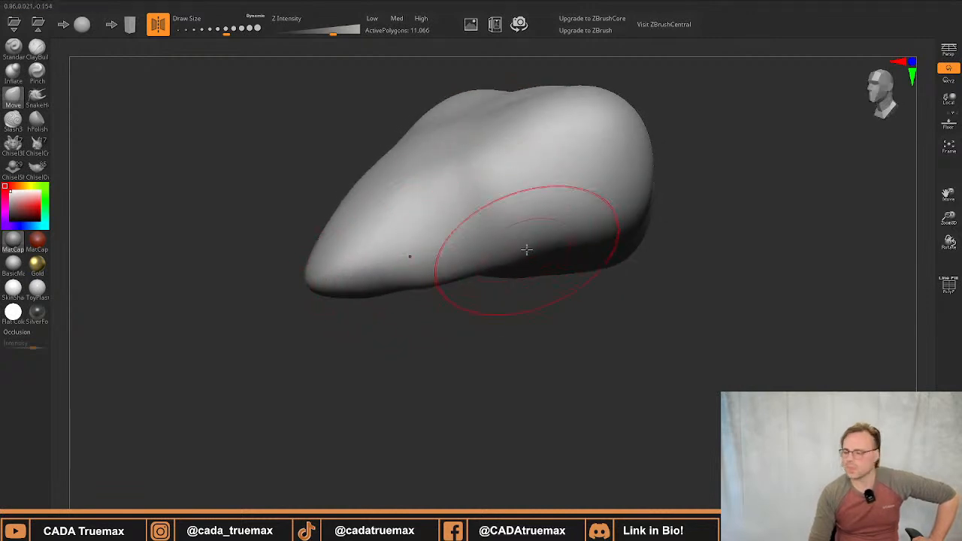
mouse_move(551, 243)
right_mouse_down()
mouse_move(490, 269)
mouse_move(529, 266)
mouse_move(441, 283)
mouse_move(474, 264)
mouse_move(462, 230)
right_mouse_up()
mouse_move(396, 209)
right_mouse_down()
mouse_move(401, 193)
mouse_move(322, 247)
right_mouse_up()
mouse_move(444, 147)
right_mouse_down()
mouse_move(490, 146)
mouse_move(512, 273)
right_mouse_up()
left_click_drag(594, 280, 632, 260)
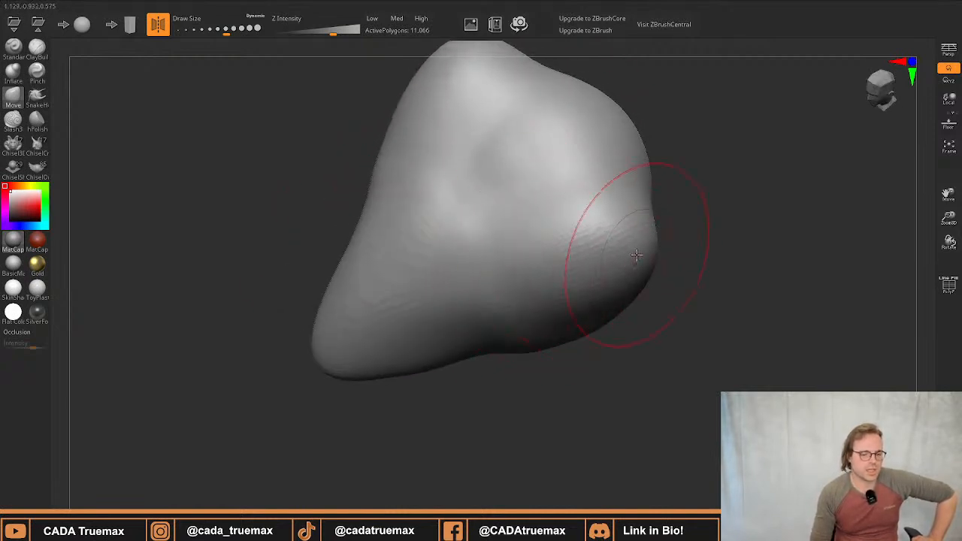
left_click_drag(539, 305, 566, 318)
left_click_drag(637, 285, 652, 273)
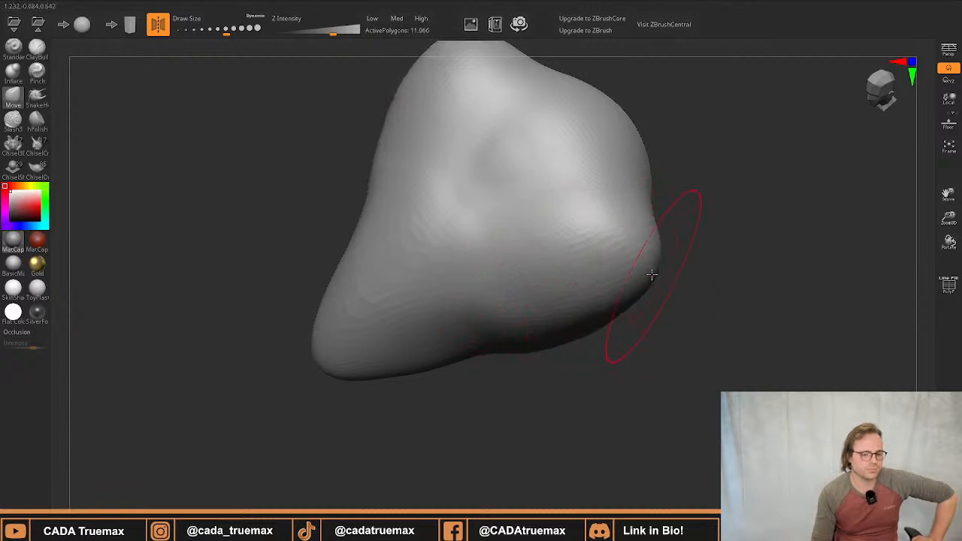
Raise the bridge of the snout into a slight bump between the brow and the tip
mouse_move(376, 282)
right_mouse_down()
mouse_move(398, 288)
mouse_move(459, 258)
right_mouse_up()
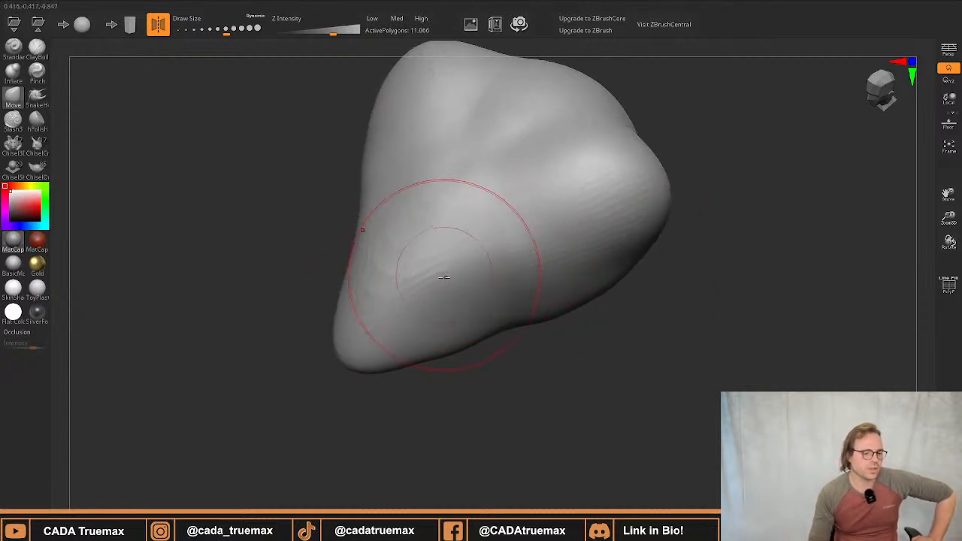
mouse_move(411, 306)
right_mouse_down()
mouse_move(401, 295)
mouse_move(369, 350)
right_mouse_up()
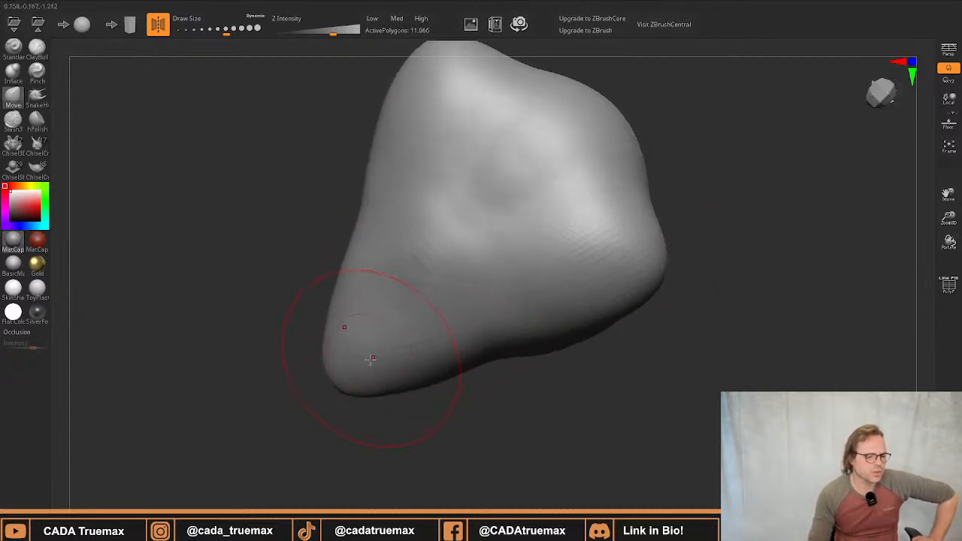
mouse_move(451, 322)
right_mouse_down()
mouse_move(427, 217)
mouse_move(456, 201)
right_mouse_up()
mouse_move(410, 219)
left_mouse_down()
mouse_move(350, 103)
mouse_move(383, 129)
mouse_move(391, 122)
mouse_move(385, 165)
mouse_move(397, 197)
left_mouse_up()
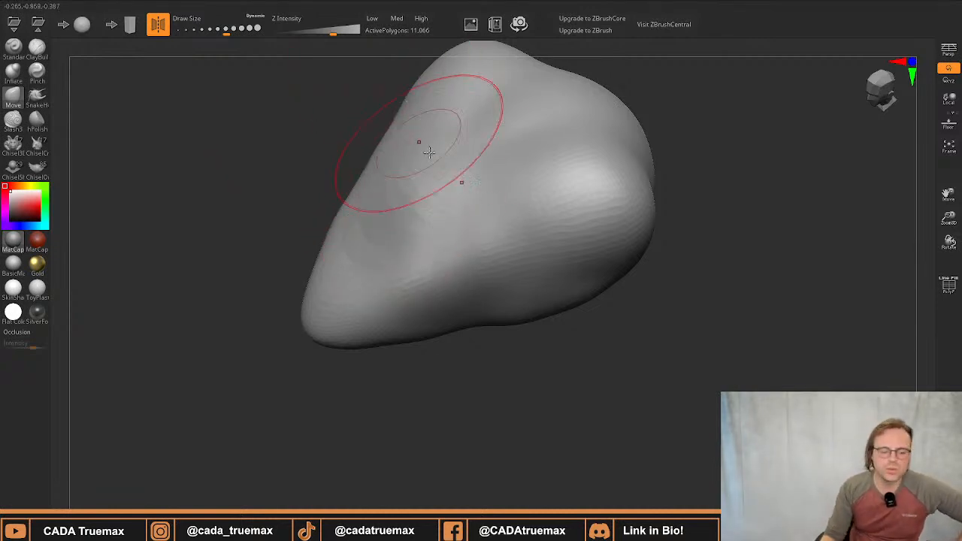
right_click_drag(446, 174, 412, 129)
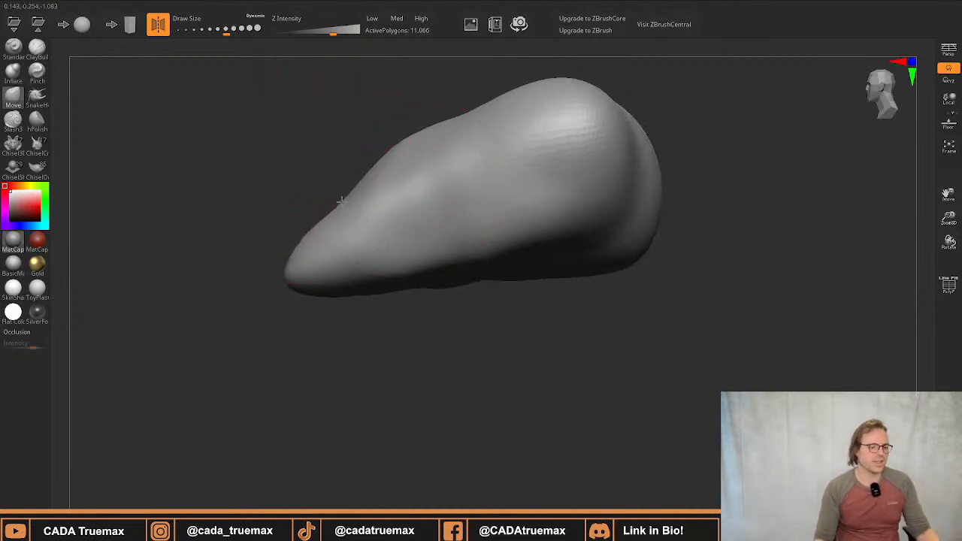
mouse_move(334, 193)
right_mouse_down()
mouse_move(387, 183)
mouse_move(388, 241)
mouse_move(506, 202)
mouse_move(499, 193)
mouse_move(546, 275)
right_mouse_up()
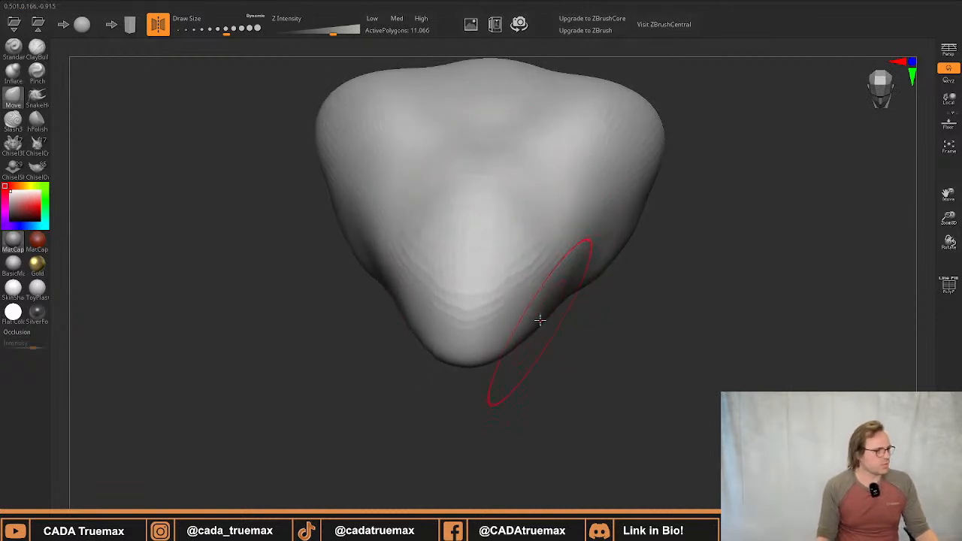
Increase the Move brush's draw size and pull a broad neck mass down and back from the rear of the head
mouse_move(540, 320)
right_mouse_down()
mouse_move(513, 291)
mouse_move(506, 329)
right_mouse_up()
key("s")
left_click_drag(509, 334, 517, 335)
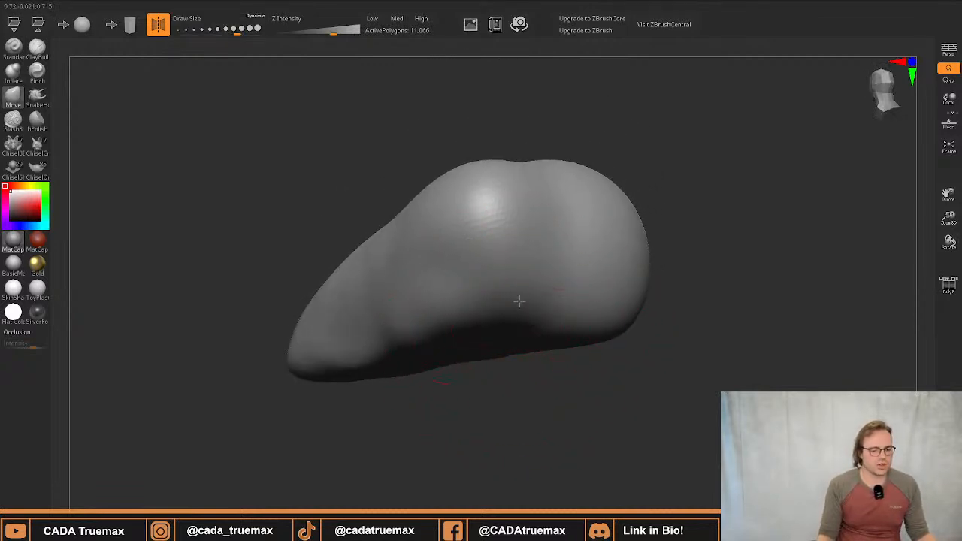
right_click_drag(518, 302, 528, 247)
mouse_move(602, 258)
right_mouse_down()
mouse_move(577, 313)
mouse_move(603, 268)
right_mouse_up()
left_click_drag(654, 216, 689, 255)
right_click_drag(657, 276, 606, 318)
left_click_drag(613, 313, 624, 355)
left_click_drag(698, 278, 717, 268)
left_click_drag(696, 269, 606, 331)
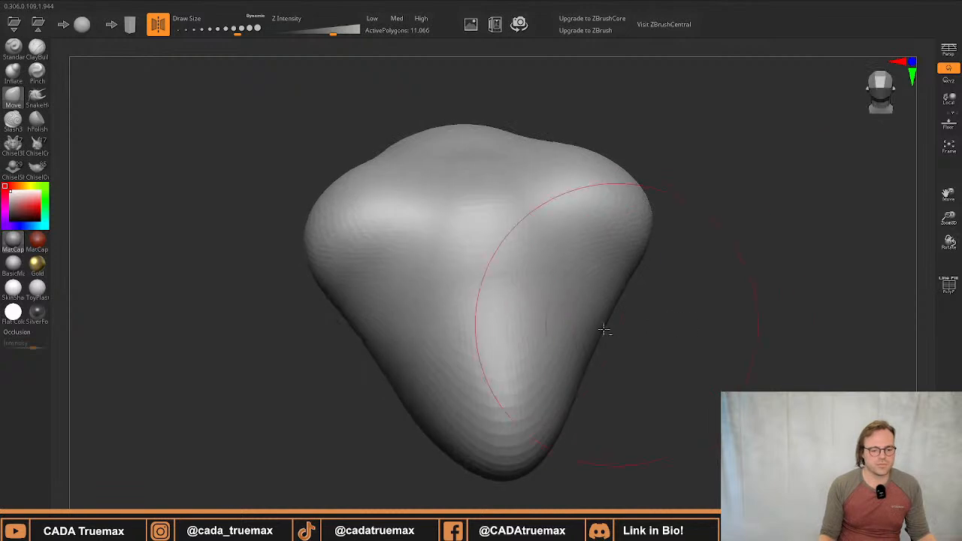
Shape the neck from the side by pushing its front contour back and its lower end up
mouse_move(579, 398)
left_mouse_down("alt")
mouse_move(601, 312)
mouse_move(580, 298)
mouse_move(593, 308)
left_mouse_up("alt")
mouse_move(533, 347)
left_mouse_down()
mouse_move(554, 335)
mouse_move(564, 357)
left_mouse_up()
left_click_drag(566, 399, 563, 307)
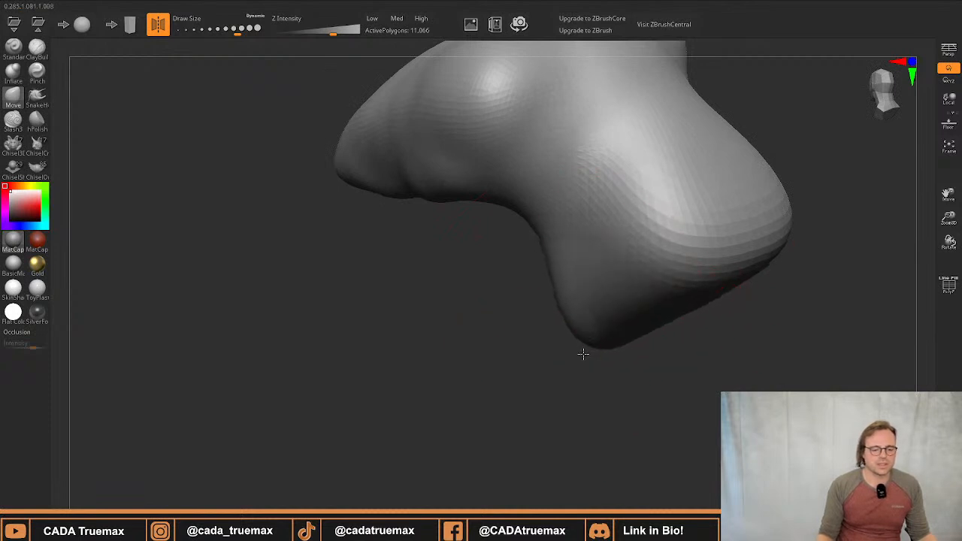
left_click_drag(580, 357, 571, 305)
left_click_drag(573, 252, 585, 253)
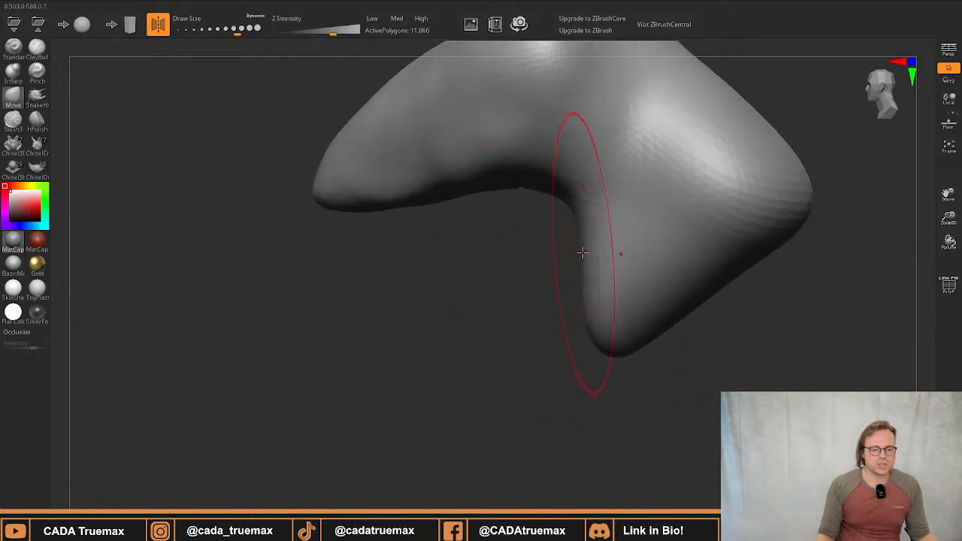
mouse_move(701, 311)
left_mouse_down()
mouse_move(708, 283)
mouse_move(696, 275)
left_mouse_up()
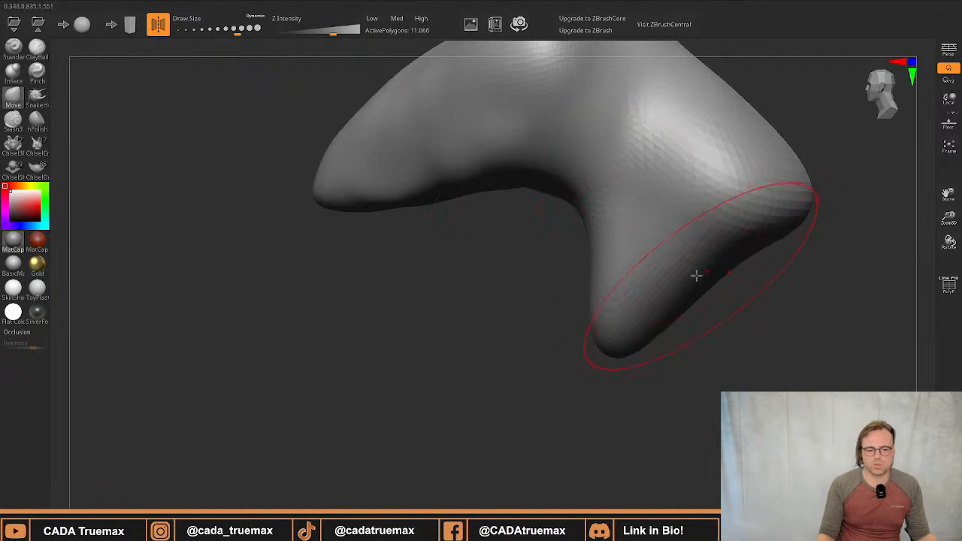
Reduce the Move brush's draw size for finer shaping around the neck and the underside of the head
mouse_move(696, 276)
right_mouse_down()
mouse_move(690, 236)
mouse_move(752, 301)
right_mouse_up()
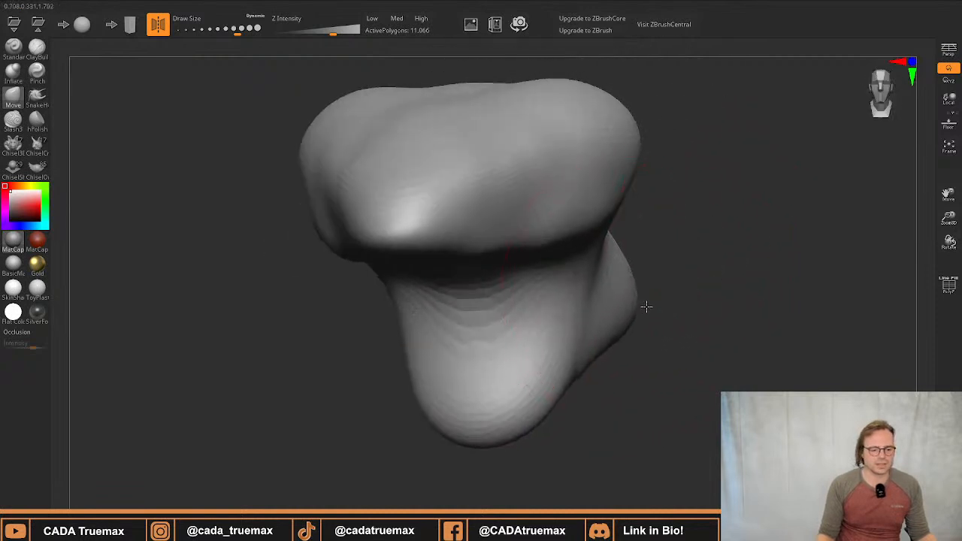
right_click_drag(647, 307, 612, 311)
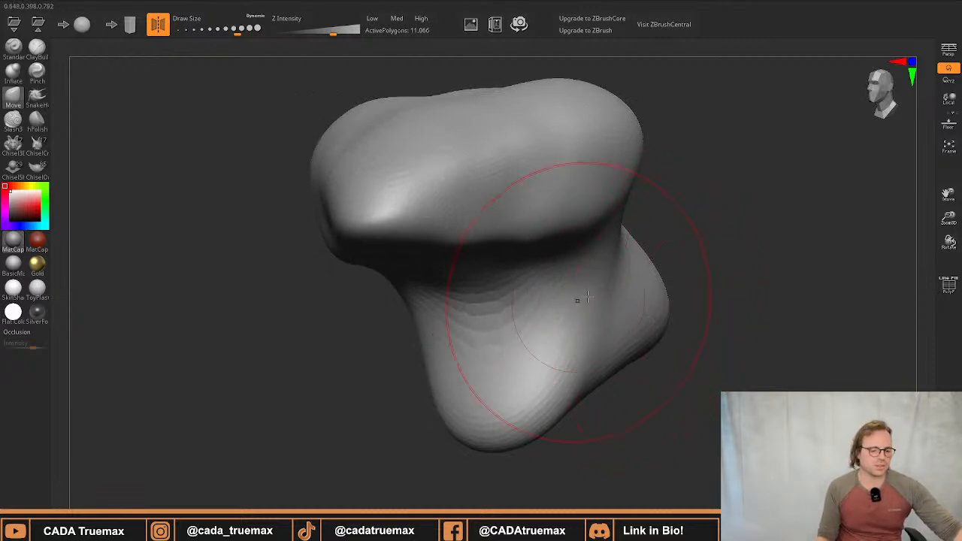
right_click_drag(600, 294, 601, 253)
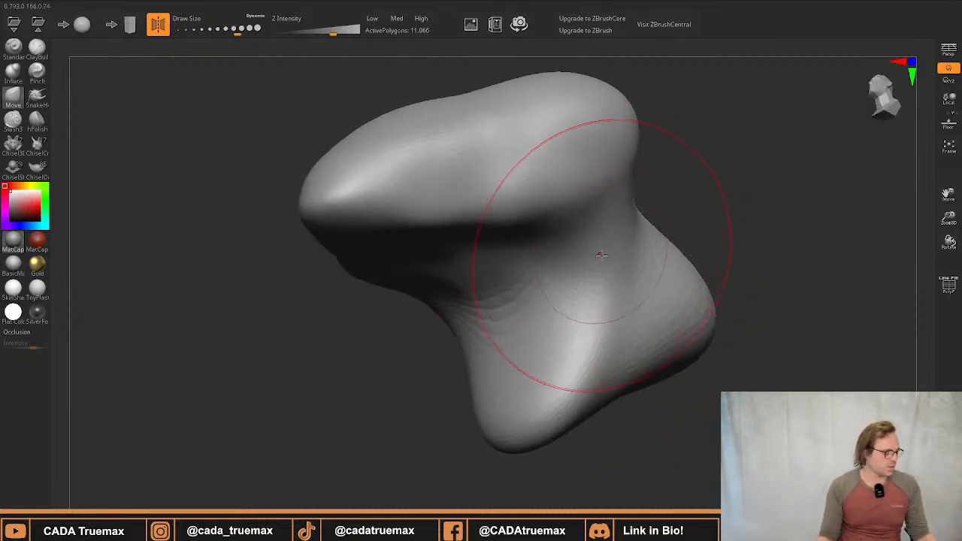
key("space")
left_click_drag(594, 255, 574, 257)
mouse_move(531, 264)
right_mouse_down()
mouse_move(545, 251)
mouse_move(526, 269)
right_mouse_up()
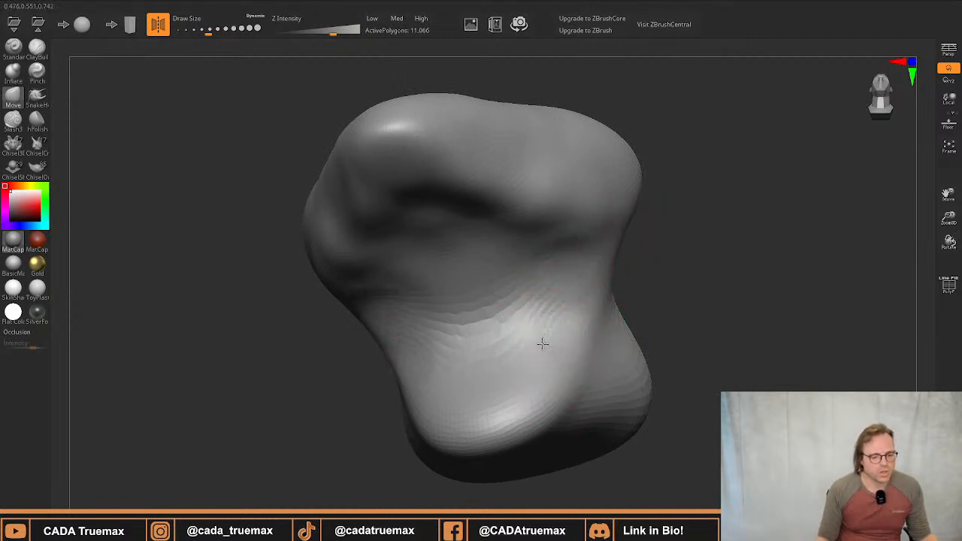
Push the front of the neck inward to form a central groove running up toward the underside of the head
mouse_move(543, 344)
left_mouse_down()
mouse_move(526, 355)
mouse_move(516, 408)
mouse_move(503, 415)
mouse_move(479, 300)
left_mouse_up()
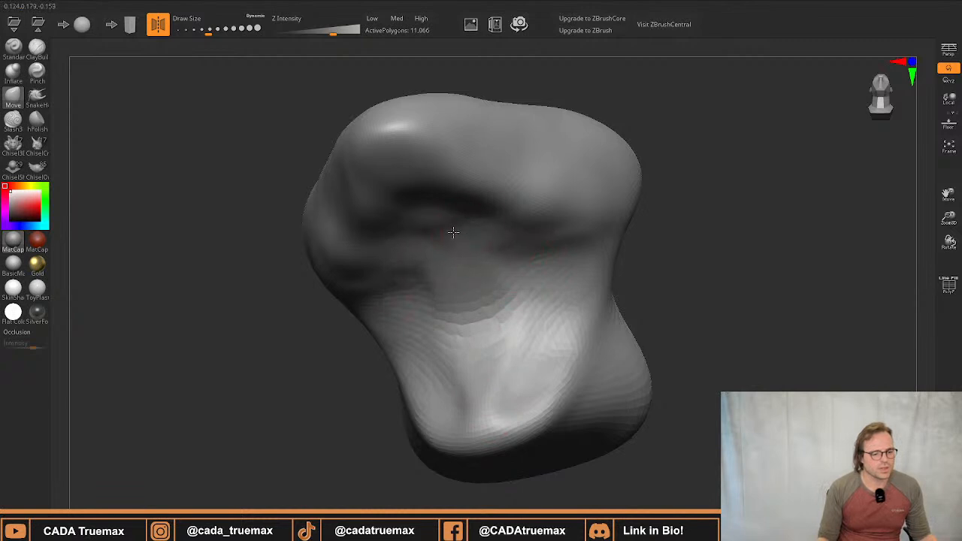
right_click_drag(489, 251, 469, 250)
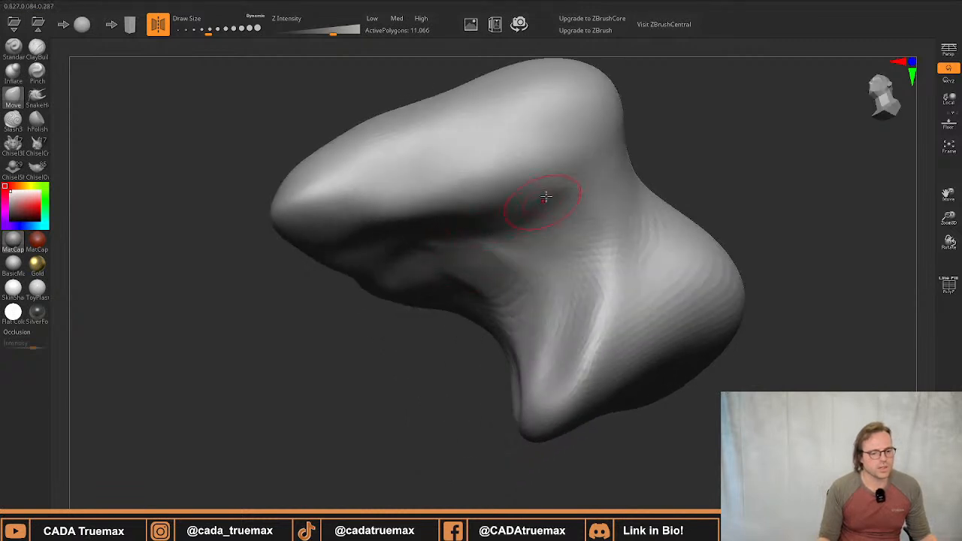
mouse_move(546, 197)
right_mouse_down()
mouse_move(527, 249)
mouse_move(552, 240)
mouse_move(531, 249)
right_mouse_up()
Adjust the Move brush's draw size and pull the snout's tip forward and down into a narrow beak point
key("s")
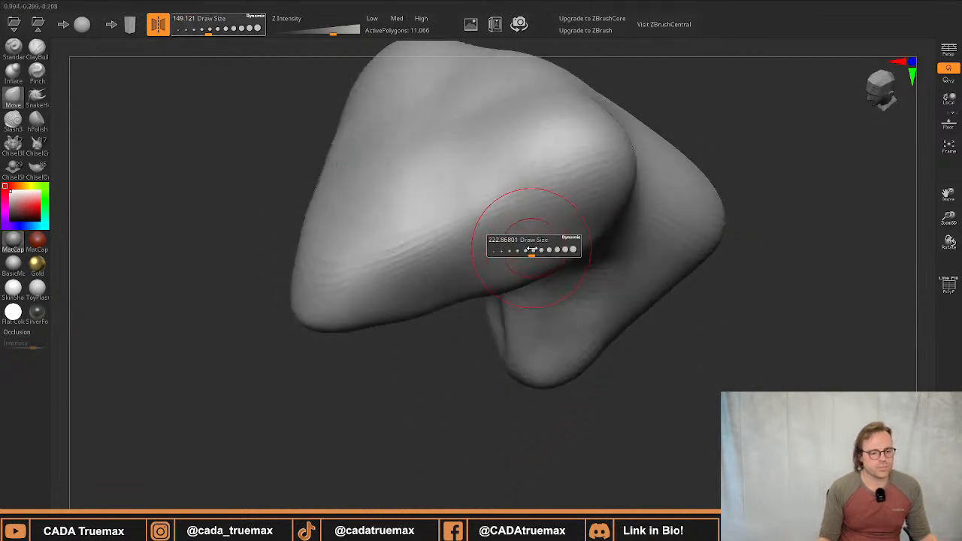
right_click_drag(582, 229, 307, 292)
key("s")
mouse_move(325, 293)
left_mouse_down()
mouse_move(319, 284)
mouse_move(301, 298)
left_mouse_up()
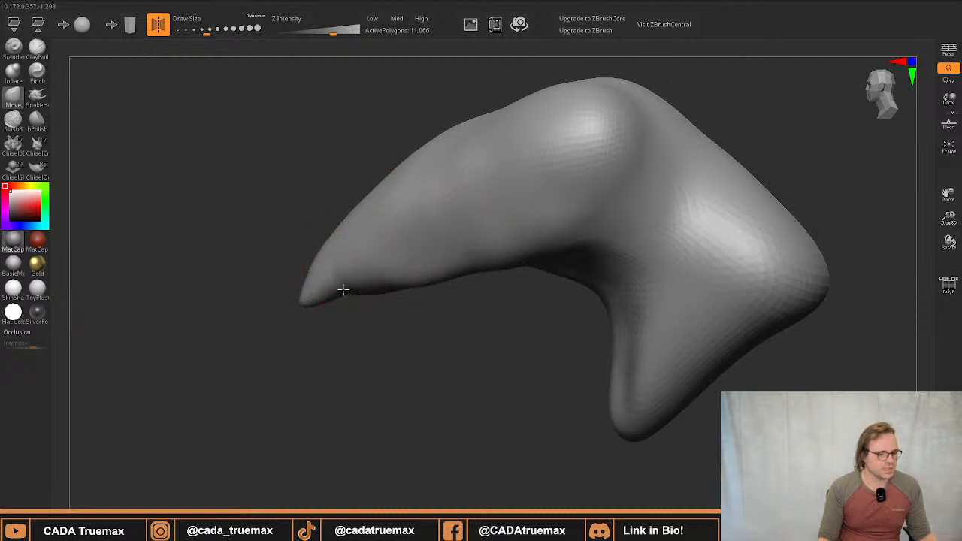
Pull the sides of the snout just above the beak tip outward to widen them symmetrically
mouse_move(343, 289)
right_mouse_down()
mouse_move(409, 286)
mouse_move(386, 286)
mouse_move(369, 218)
mouse_move(340, 263)
right_mouse_up()
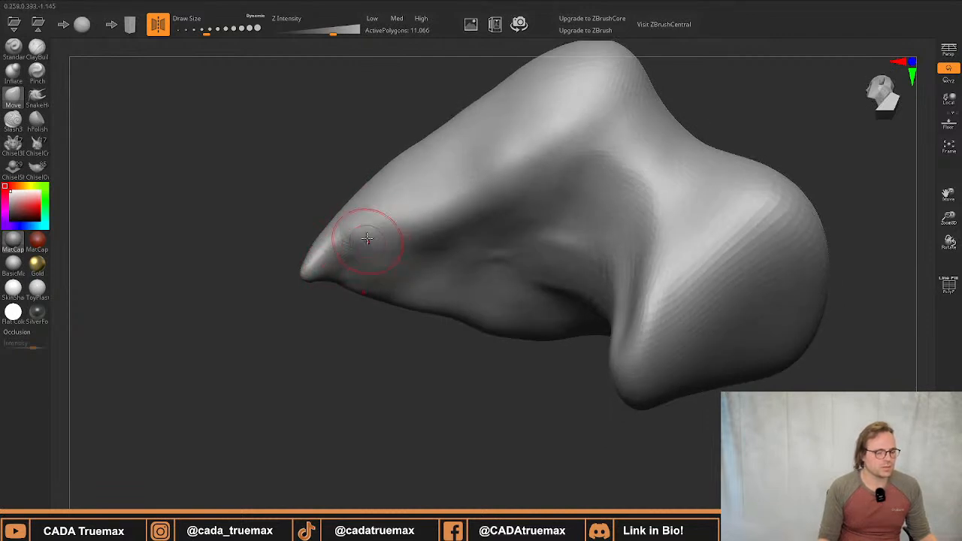
right_click_drag(367, 248, 462, 263)
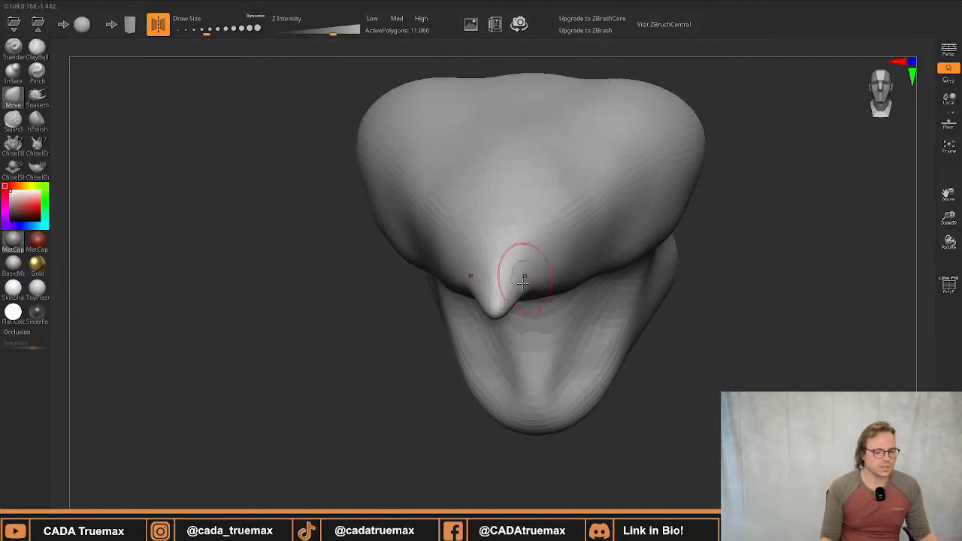
left_click_drag(524, 283, 560, 279)
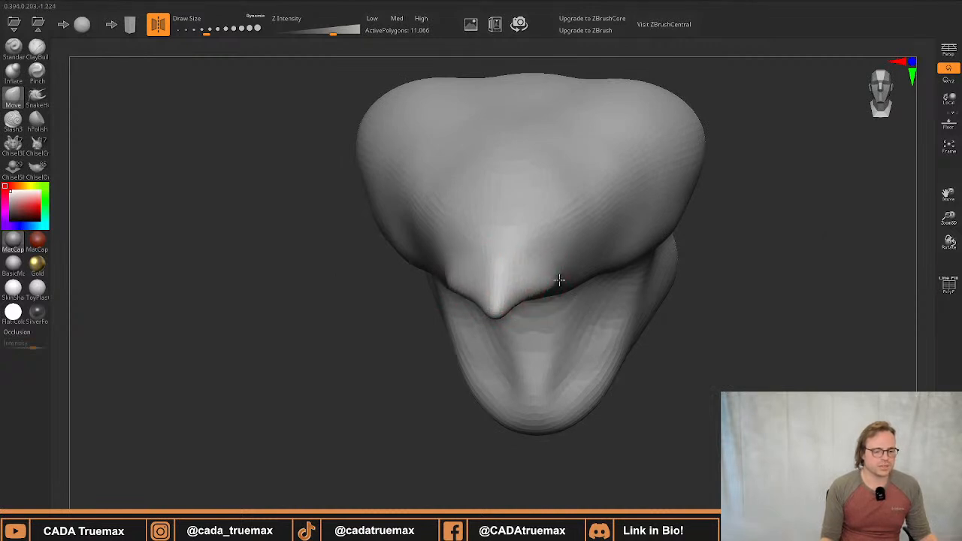
mouse_move(567, 279)
right_mouse_down()
mouse_move(569, 290)
mouse_move(458, 343)
right_mouse_up()
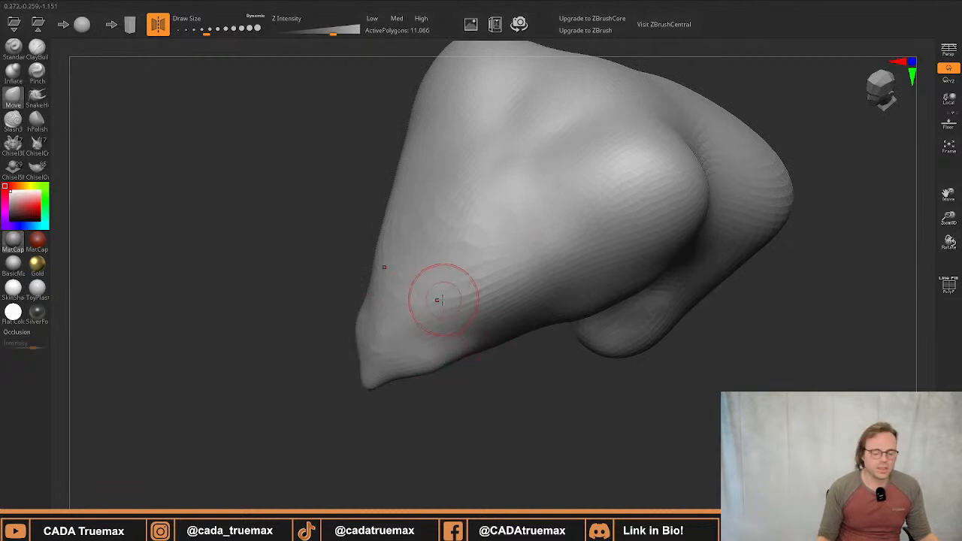
Increase the Move brush's draw size and push both sides of the beak inward into a smooth taper
right_click_drag(439, 301, 477, 305)
key("s")
left_click_drag(505, 315, 509, 314)
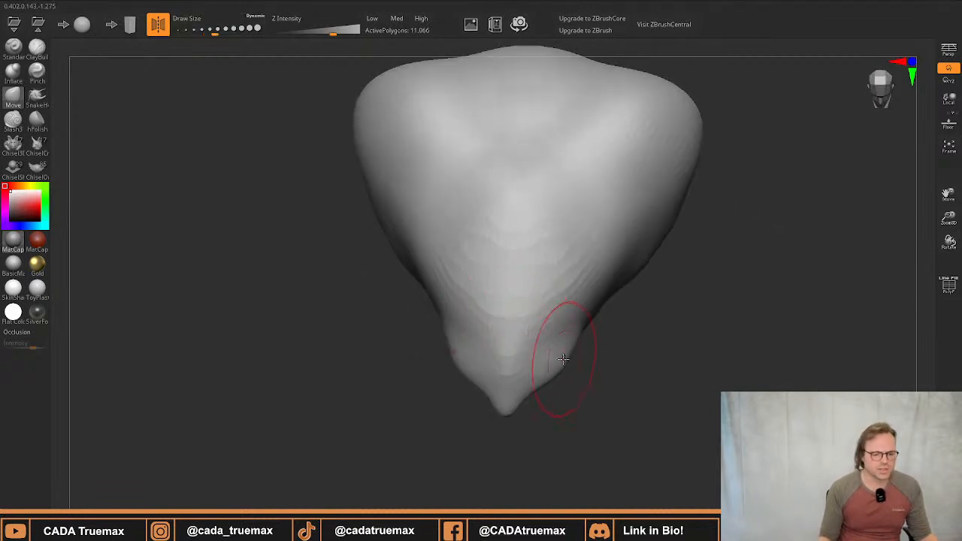
left_click_drag(563, 364, 544, 351)
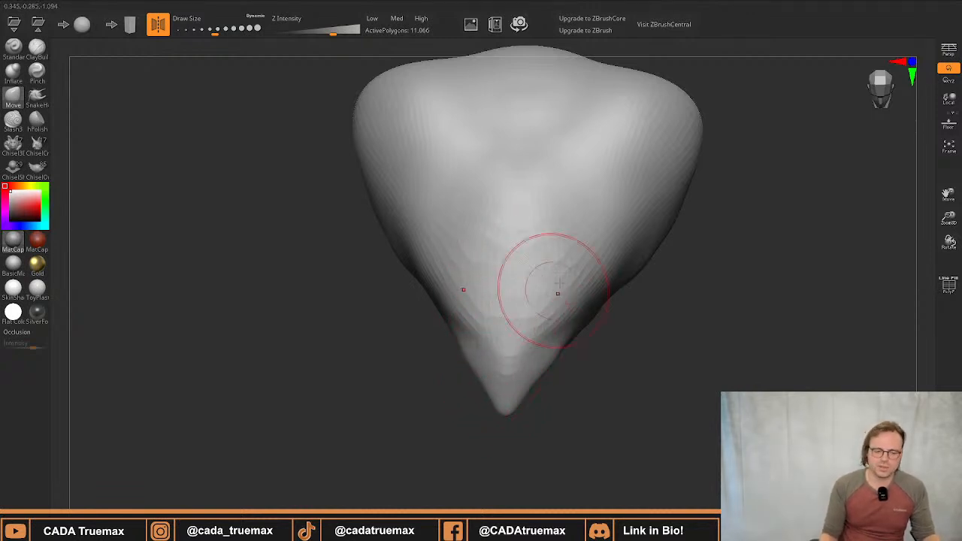
Try pulling the upper sides of the head outward with symmetry on, then a bump on one cheek with symmetry off
mouse_move(670, 129)
left_mouse_down()
mouse_move(753, 114)
mouse_move(652, 107)
mouse_move(724, 23)
mouse_move(712, 160)
mouse_move(661, 165)
mouse_move(722, 154)
mouse_move(780, 120)
mouse_move(777, 221)
mouse_move(730, 224)
mouse_move(778, 200)
mouse_move(760, 129)
mouse_move(767, 170)
mouse_move(752, 158)
left_mouse_up()
key("x")
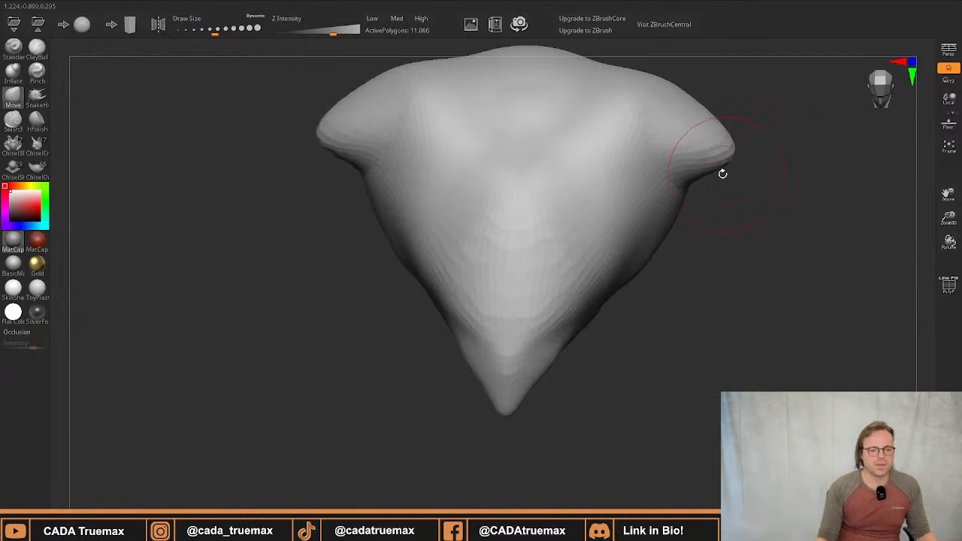
key("ctrl+z")
mouse_move(653, 218)
right_mouse_down()
mouse_move(658, 225)
mouse_move(644, 221)
mouse_move(626, 253)
right_mouse_up()
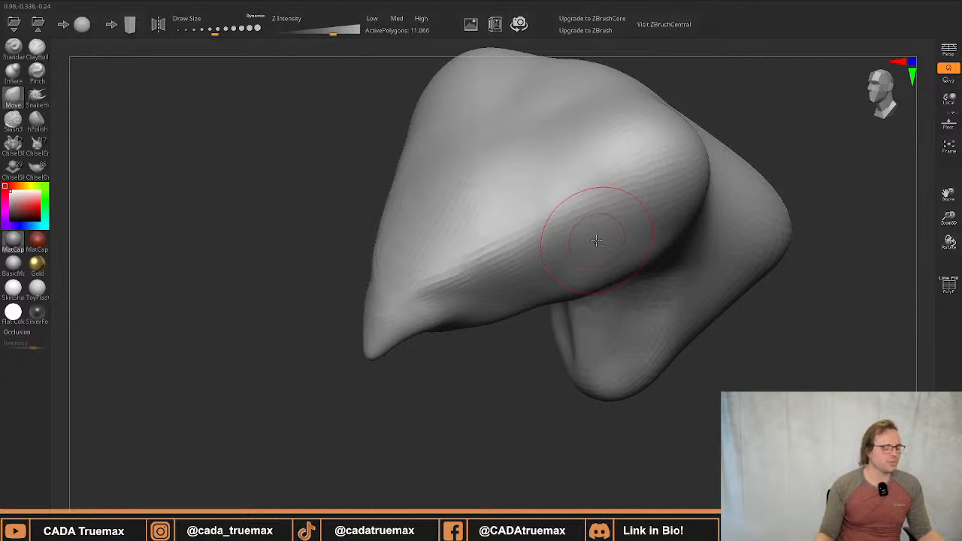
mouse_move(593, 242)
left_mouse_down()
mouse_move(557, 216)
mouse_move(632, 217)
mouse_move(670, 178)
mouse_move(526, 259)
mouse_move(674, 190)
left_mouse_up()
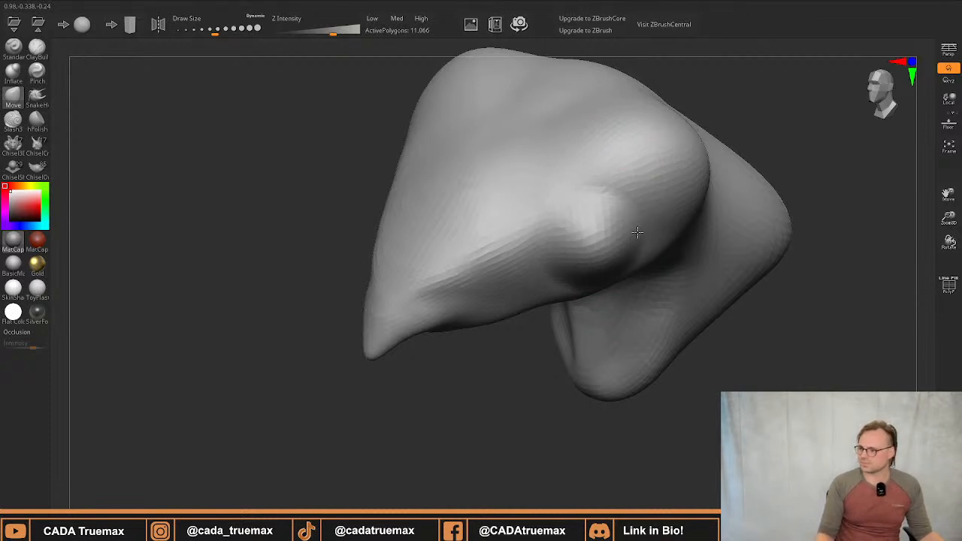
With symmetry on, push a deep eye socket into each side of the head and adjust the inner rims
mouse_move(549, 228)
right_mouse_down()
mouse_move(567, 227)
mouse_move(552, 219)
mouse_move(613, 219)
right_mouse_up()
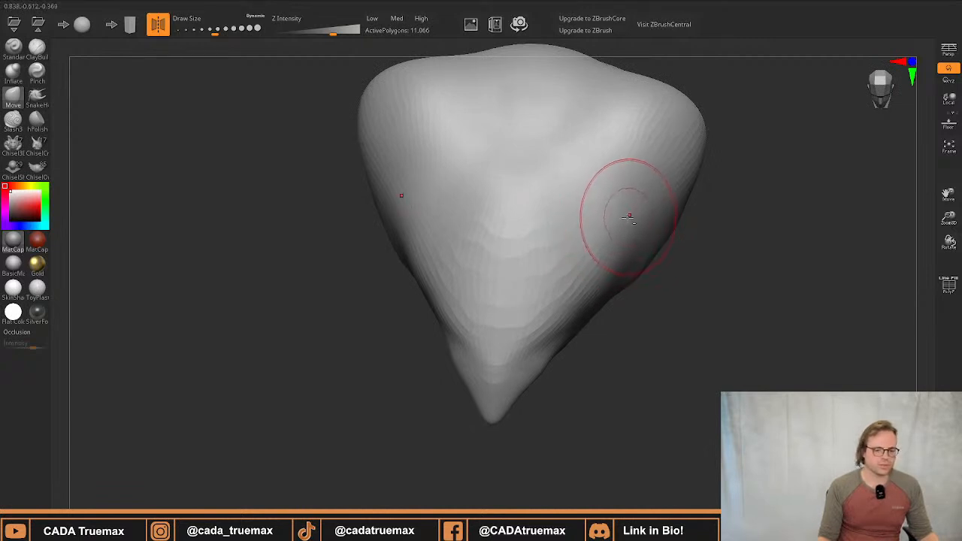
left_click_drag(630, 217, 539, 217)
mouse_move(600, 201)
right_mouse_down()
mouse_move(555, 171)
mouse_move(608, 172)
mouse_move(585, 188)
right_mouse_up()
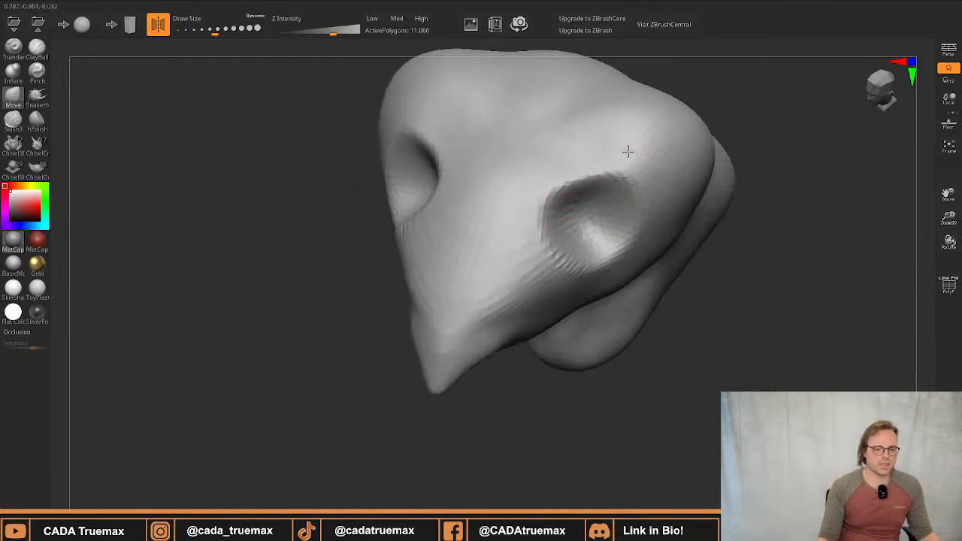
mouse_move(495, 217)
right_mouse_down()
mouse_move(479, 195)
mouse_move(481, 176)
mouse_move(580, 228)
mouse_move(569, 183)
right_mouse_up()
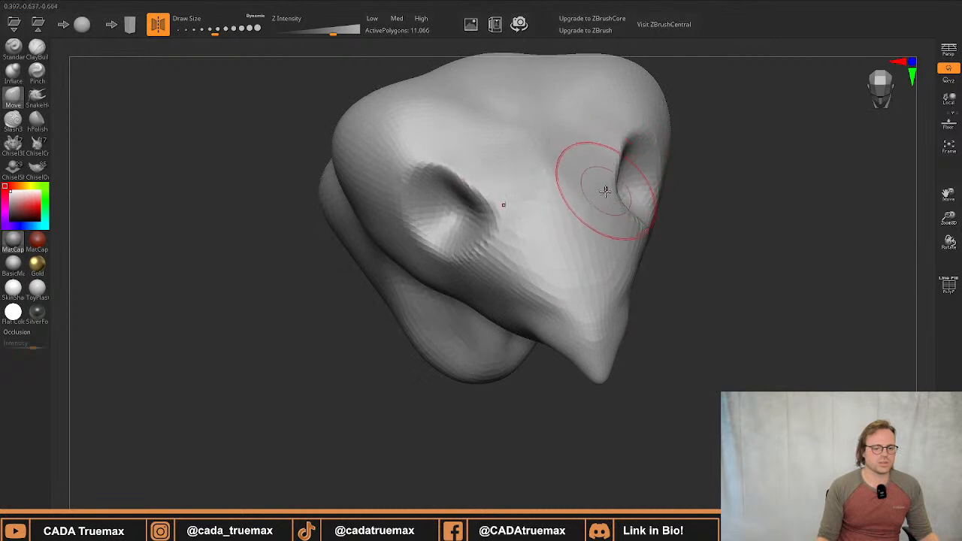
left_click_drag(616, 204, 612, 216)
mouse_move(530, 226)
right_mouse_down()
mouse_move(562, 238)
mouse_move(515, 211)
right_mouse_up()
Reshape the rounded bulges behind the eye sockets and check their form from the top, rear and side
mouse_move(560, 179)
right_mouse_down()
mouse_move(512, 252)
mouse_move(629, 221)
right_mouse_up()
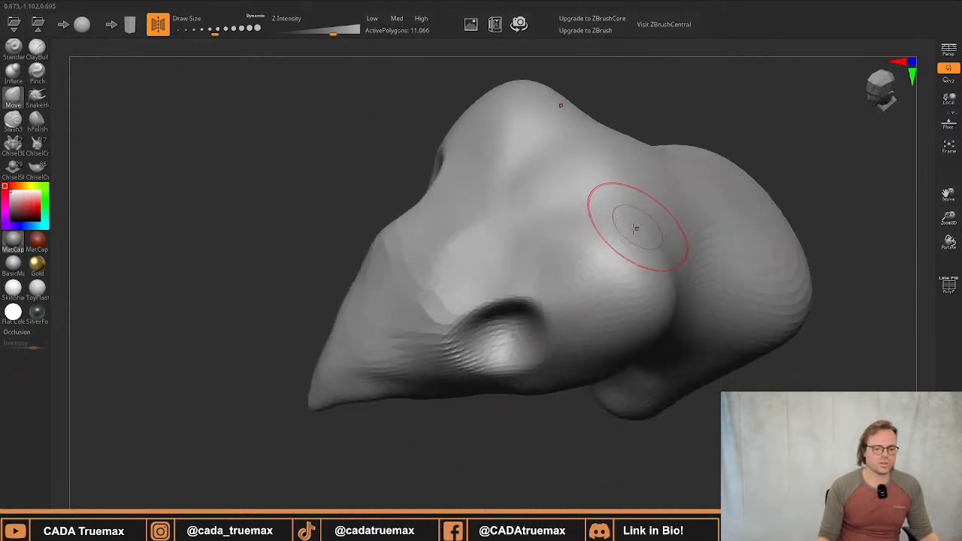
mouse_move(646, 284)
left_mouse_down()
mouse_move(662, 275)
mouse_move(658, 239)
left_mouse_up()
right_click_drag(623, 383, 582, 354)
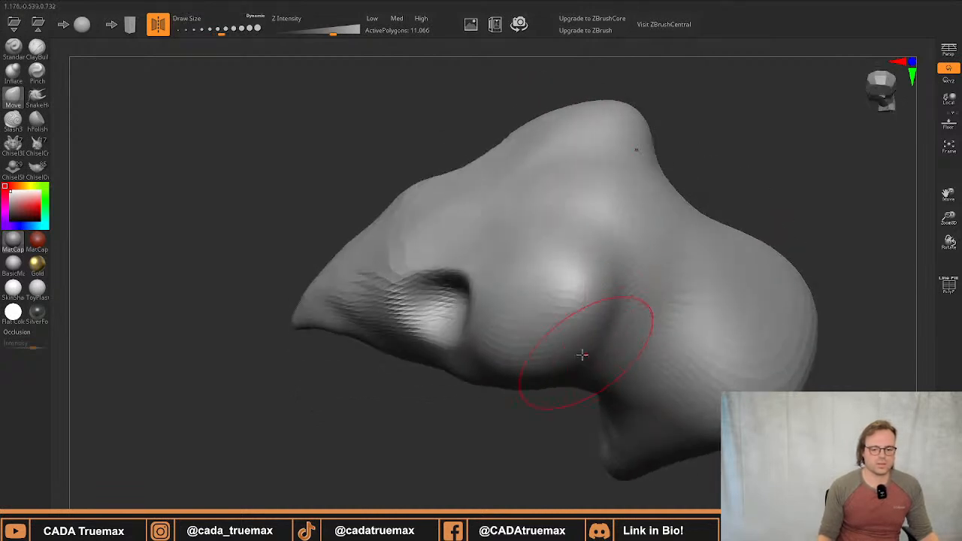
right_click_drag(598, 319, 494, 312)
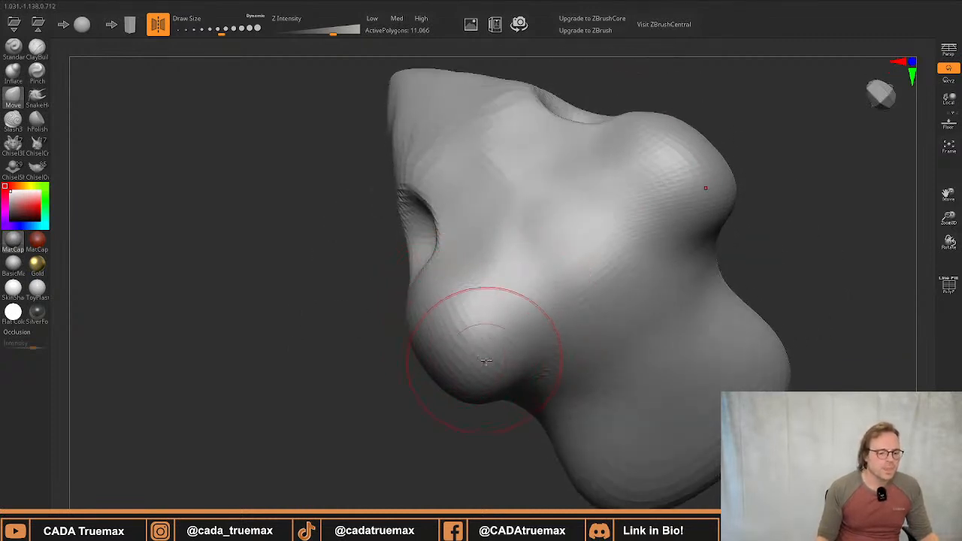
mouse_move(486, 361)
right_mouse_down()
mouse_move(496, 263)
mouse_move(470, 262)
right_mouse_up()
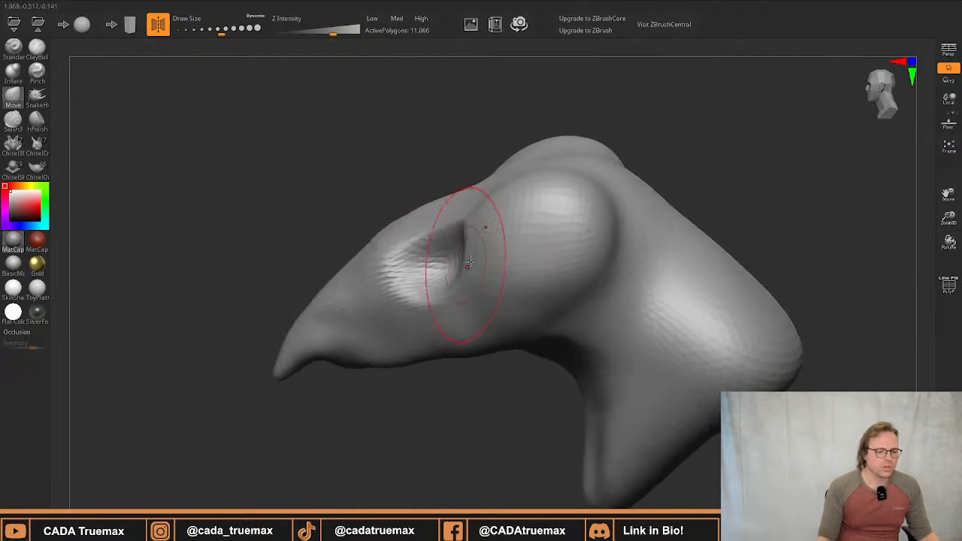
Push the inner rims of the eye sockets and the sides of the snout inward to narrow the bridge
mouse_move(551, 243)
right_mouse_down()
mouse_move(507, 249)
mouse_move(555, 238)
mouse_move(554, 265)
right_mouse_up()
left_click_drag(533, 287, 553, 273)
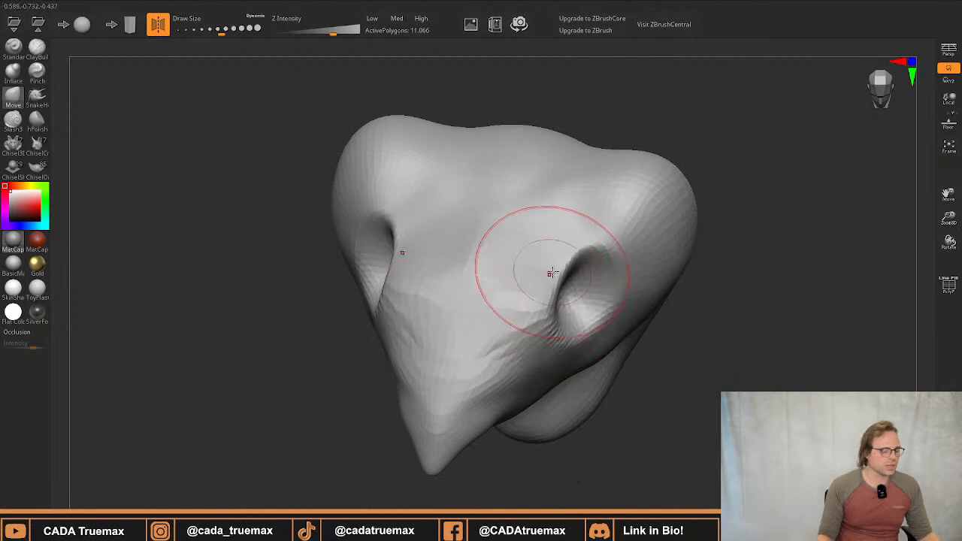
mouse_move(541, 303)
right_mouse_down()
mouse_move(512, 301)
mouse_move(500, 278)
mouse_move(509, 236)
mouse_move(606, 230)
right_mouse_up()
left_click_drag(612, 230, 575, 235)
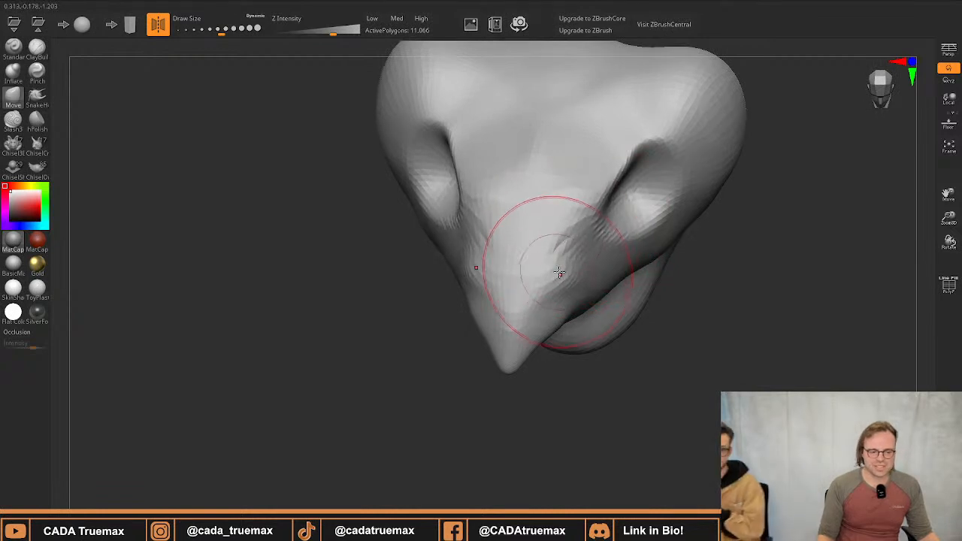
left_click_drag(563, 273, 552, 273)
mouse_move(553, 273)
right_mouse_down()
mouse_move(508, 259)
mouse_move(505, 314)
mouse_move(538, 281)
mouse_move(576, 271)
right_mouse_up()
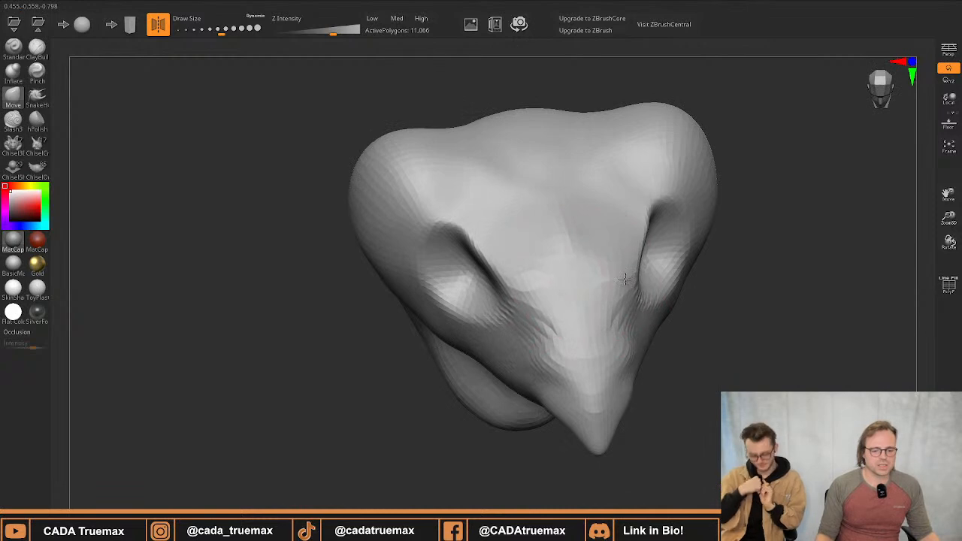
Reduce the Move brush's draw size and tighten the front corners of the eye sockets
key("s")
left_click_drag(643, 306, 631, 307)
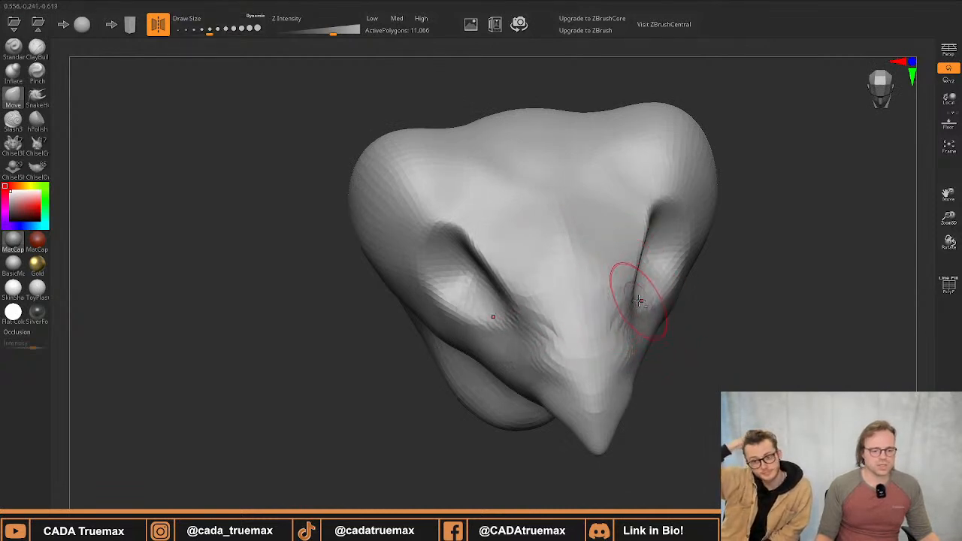
right_click_drag(639, 302, 565, 309)
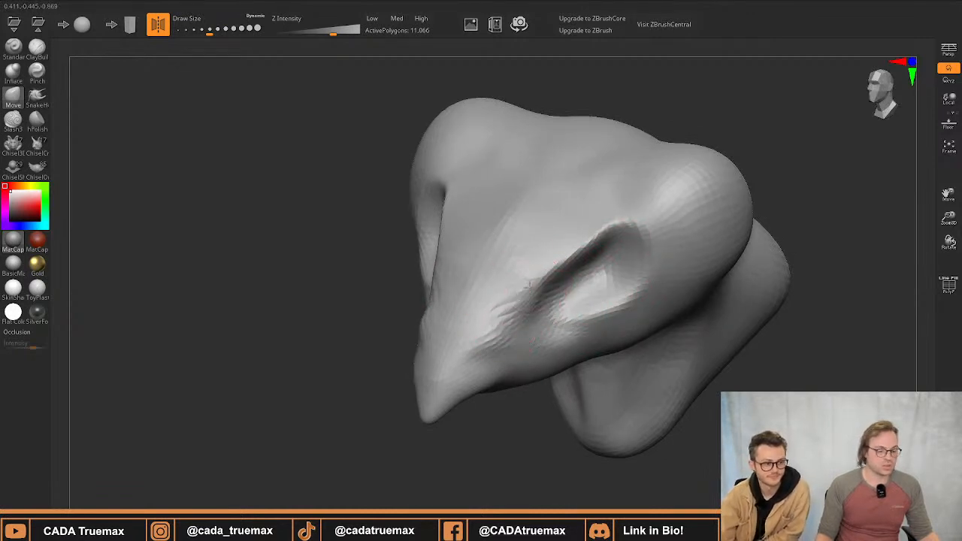
Reduce the draw size further and form a small slit-like nostril on each side of the beak
right_click_drag(480, 293, 475, 275, "ctrl")
key("s")
mouse_move(487, 277)
left_mouse_down()
mouse_move(470, 292)
mouse_move(480, 291)
left_mouse_up()
mouse_move(454, 344)
left_mouse_down()
mouse_move(457, 323)
mouse_move(493, 315)
mouse_move(497, 303)
left_mouse_up()
Refine the upper rims of the eye sockets into a sharper, overhanging brow edge
mouse_move(427, 301)
right_mouse_down()
mouse_move(483, 294)
mouse_move(527, 208)
mouse_move(534, 275)
mouse_move(487, 316)
mouse_move(481, 303)
mouse_move(507, 249)
mouse_move(499, 283)
mouse_move(543, 261)
right_mouse_up()
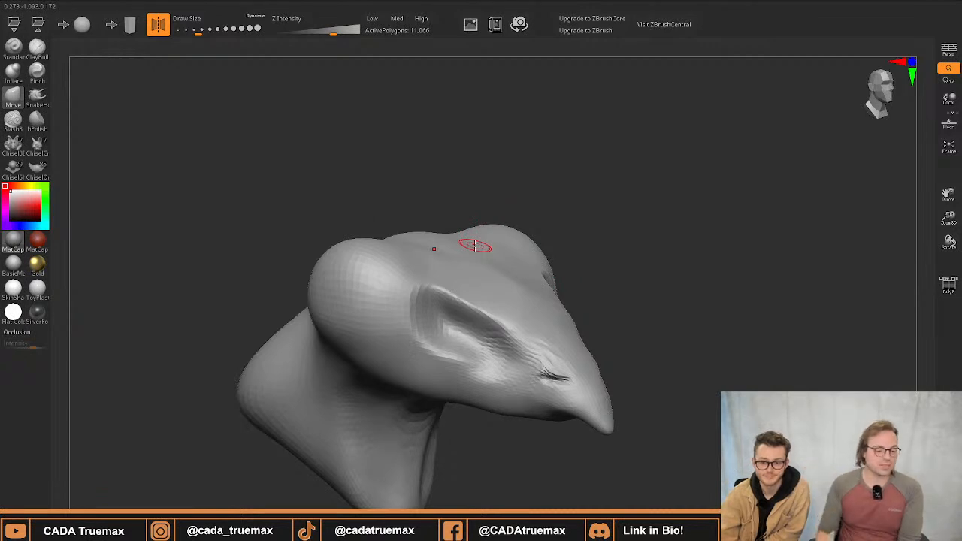
right_click_drag(460, 188, 416, 393)
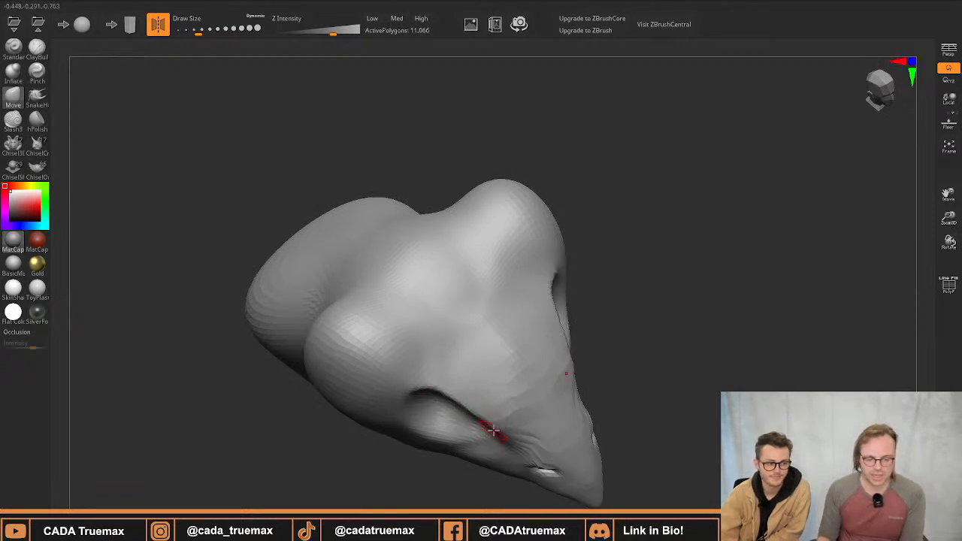
right_click_drag(481, 398, 451, 331)
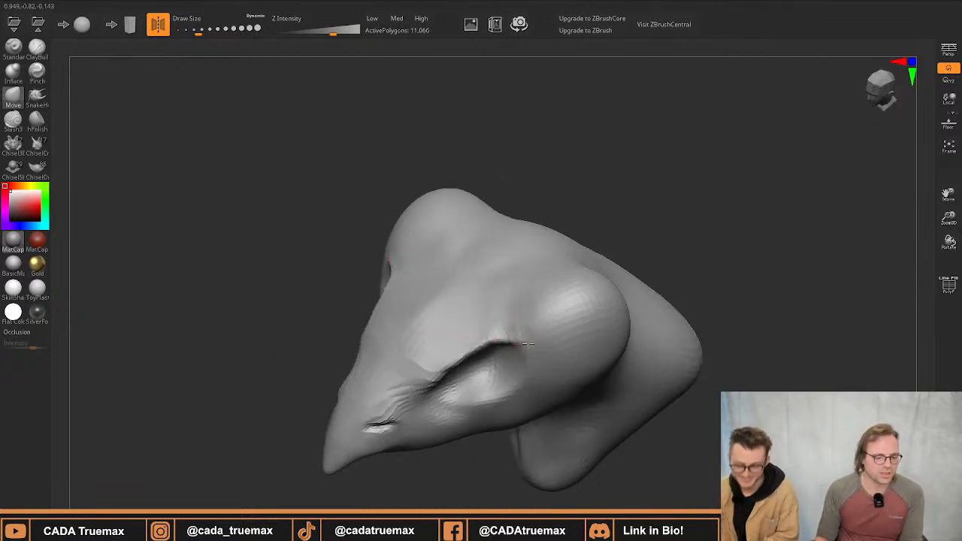
right_click_drag(528, 345, 529, 259)
Increase the Move brush's draw size and push the rounded brow bulges and the crown slightly backward
right_click_drag(580, 217, 481, 264)
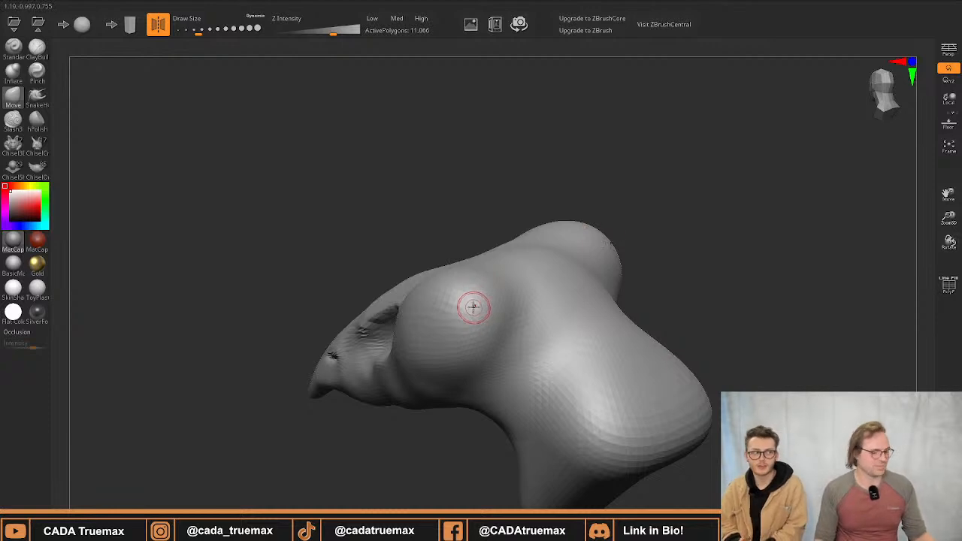
key("s")
left_click_drag(477, 309, 484, 309)
mouse_move(494, 300)
right_mouse_down()
mouse_move(436, 351)
mouse_move(426, 387)
mouse_move(500, 262)
mouse_move(535, 325)
right_mouse_up()
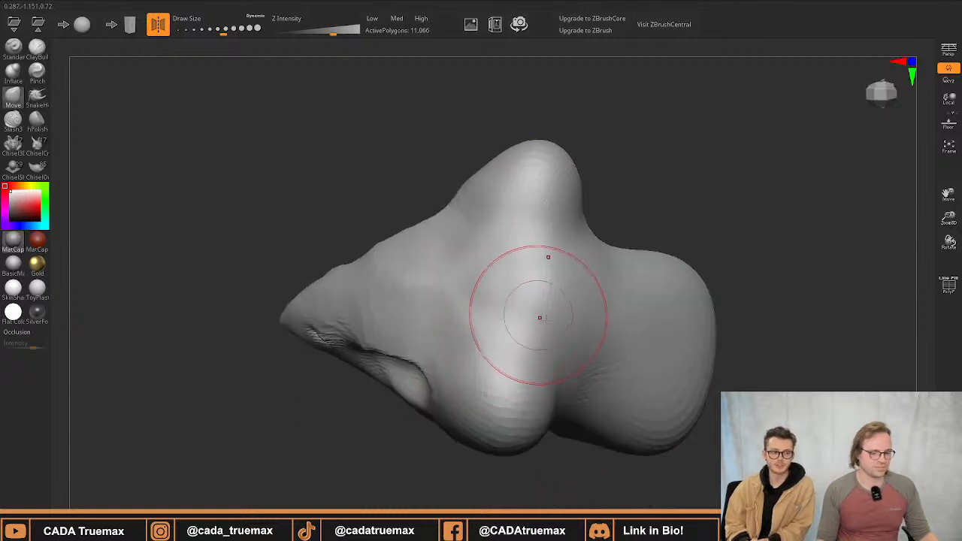
left_click_drag(562, 345, 588, 337)
Push the beak's underside upward in side view so the tip hooks down below it
right_click_drag(590, 337, 538, 272)
right_click_drag(538, 272, 500, 280, "alt")
mouse_move(500, 280)
right_mouse_down("ctrl")
mouse_move(483, 376)
mouse_move(408, 200)
mouse_move(429, 258)
mouse_move(376, 286)
mouse_move(292, 305)
right_mouse_up("ctrl")
left_click_drag(264, 283, 345, 235)
left_click_drag(334, 275, 334, 264)
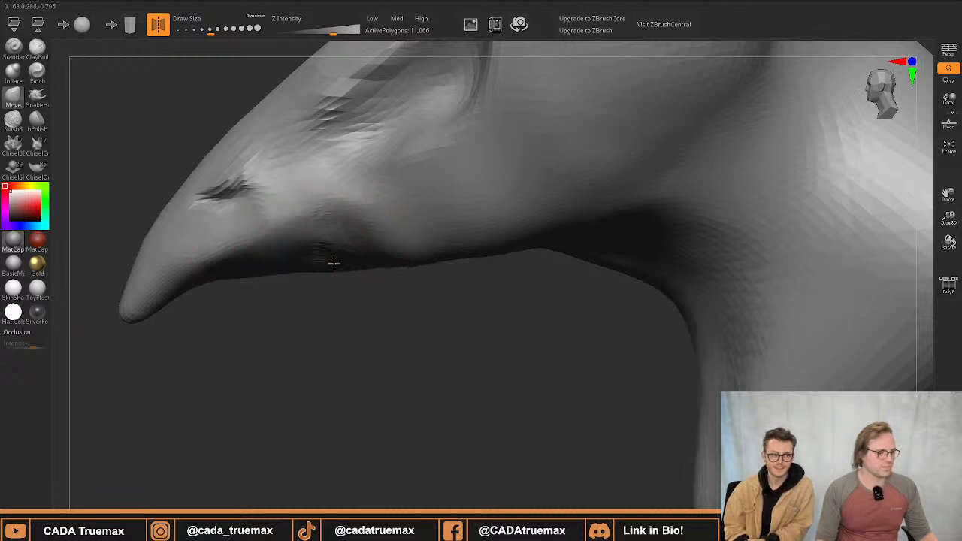
mouse_move(392, 243)
left_mouse_down()
mouse_move(400, 234)
mouse_move(389, 232)
left_mouse_up()
Push the surface beneath the beak inward to hollow out a mouth cavity under its side edges
mouse_move(344, 299)
left_mouse_down()
mouse_move(316, 228)
mouse_move(333, 224)
mouse_move(300, 245)
left_mouse_up()
left_click_drag(385, 215, 360, 221)
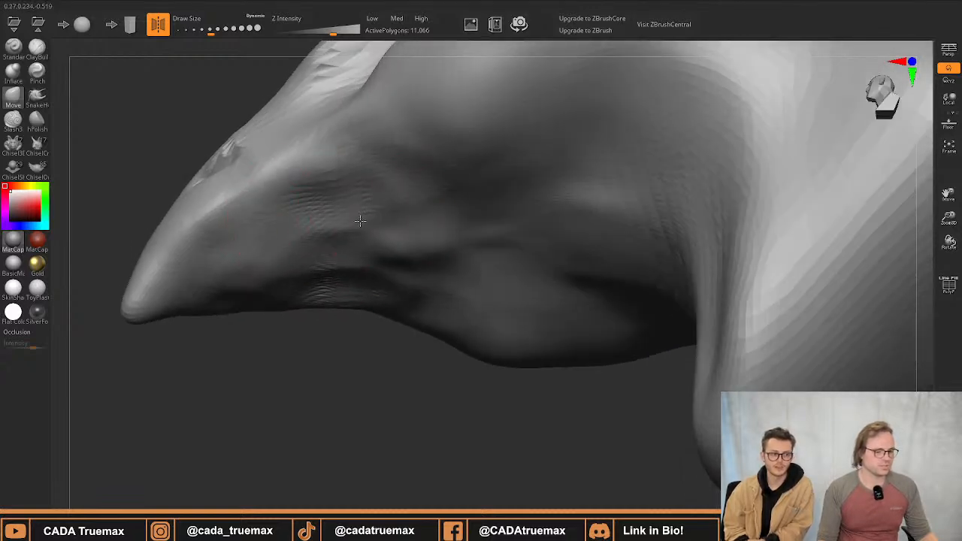
mouse_move(422, 210)
left_mouse_down()
mouse_move(419, 249)
mouse_move(236, 268)
mouse_move(218, 262)
mouse_move(269, 223)
left_mouse_up()
mouse_move(387, 210)
left_mouse_down()
mouse_move(379, 176)
mouse_move(345, 178)
mouse_move(368, 208)
left_mouse_up()
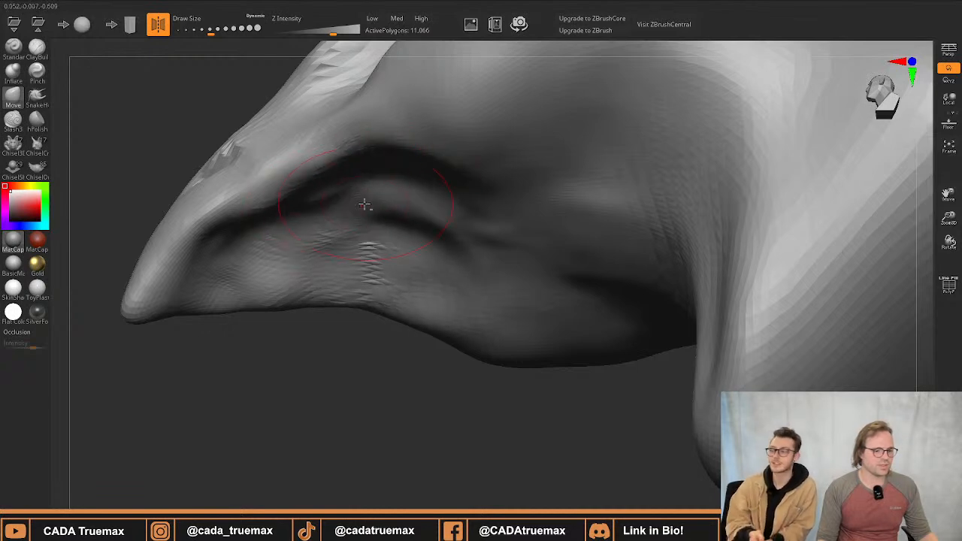
Extend the mouth hollow back toward the throat and even out its shape from below
mouse_move(418, 231)
left_mouse_down()
mouse_move(422, 223)
mouse_move(469, 230)
mouse_move(516, 203)
mouse_move(503, 186)
left_mouse_up()
mouse_move(506, 226)
left_mouse_down()
mouse_move(522, 211)
mouse_move(570, 216)
left_mouse_up()
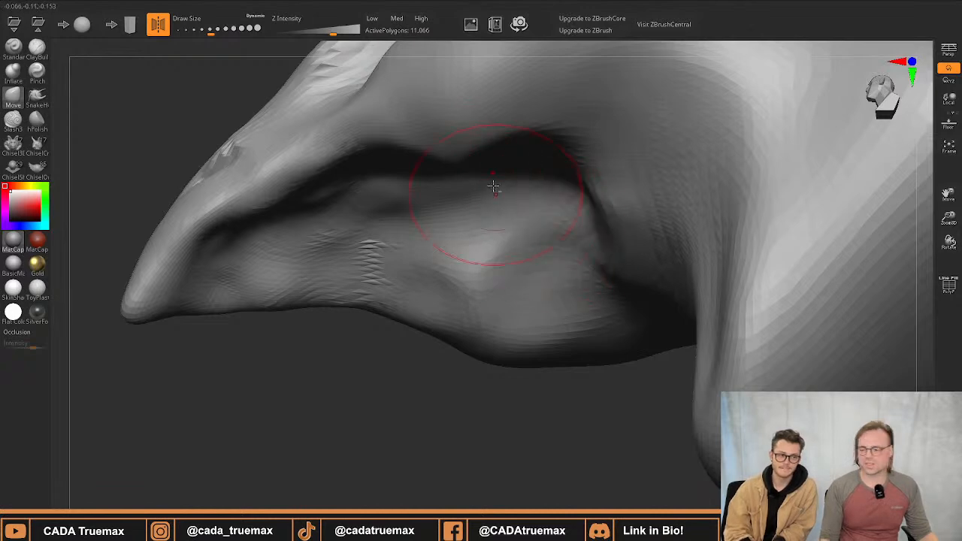
mouse_move(461, 167)
right_mouse_down("alt")
mouse_move(455, 264)
mouse_move(459, 210)
right_mouse_up("alt")
left_click_drag(462, 197, 446, 238)
left_click_drag(527, 177, 543, 195)
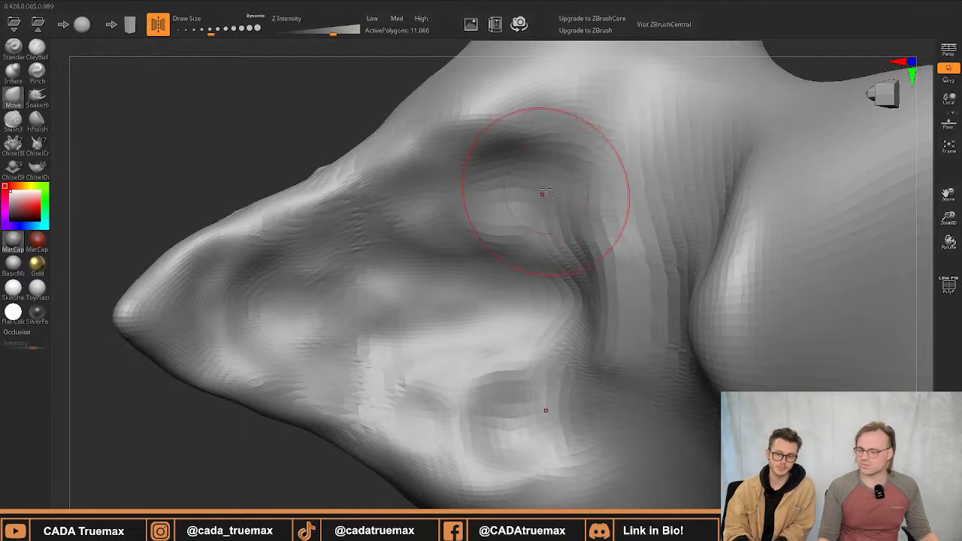
Smooth the rough surface inside the mouth hollow from the throat toward the beak tip, undoing the first smoothing stroke
mouse_move(489, 245)
right_mouse_down("alt")
mouse_move(492, 266)
mouse_move(457, 234)
mouse_move(444, 258)
mouse_move(450, 200)
right_mouse_up("alt")
mouse_move(512, 296)
left_mouse_down("shift")
mouse_move(345, 326)
mouse_move(279, 323)
left_mouse_up("shift")
key("ctrl+z")
mouse_move(506, 310)
left_mouse_down()
mouse_move(510, 320)
mouse_move(454, 335)
mouse_move(370, 342)
mouse_move(346, 356)
mouse_move(335, 388)
mouse_move(291, 381)
mouse_move(217, 391)
left_mouse_up()
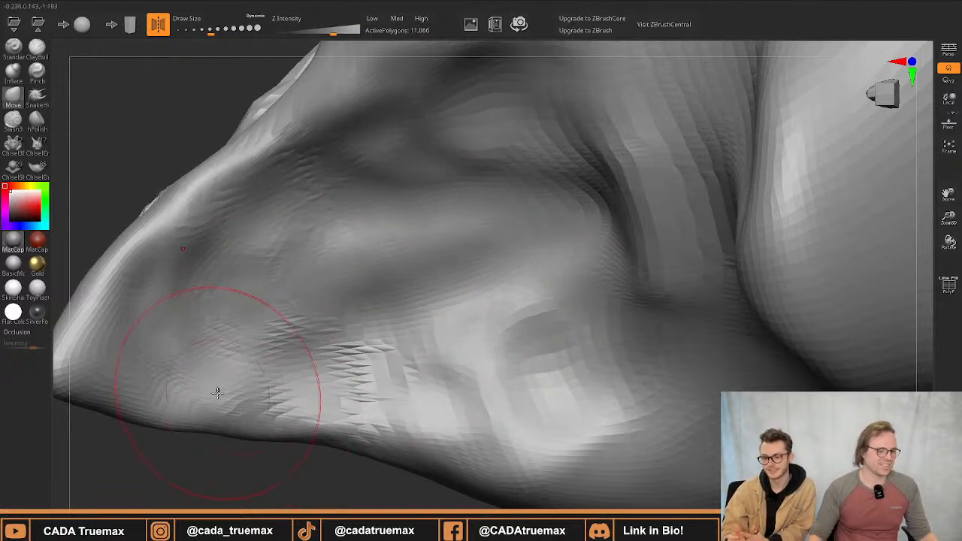
Examine the head and mouth cavity from below, from the side and from above to judge the overall shape
mouse_move(329, 410)
right_mouse_down()
mouse_move(342, 339)
mouse_move(398, 277)
mouse_move(391, 326)
mouse_move(451, 244)
mouse_move(436, 285)
mouse_move(464, 248)
mouse_move(481, 255)
right_mouse_up()
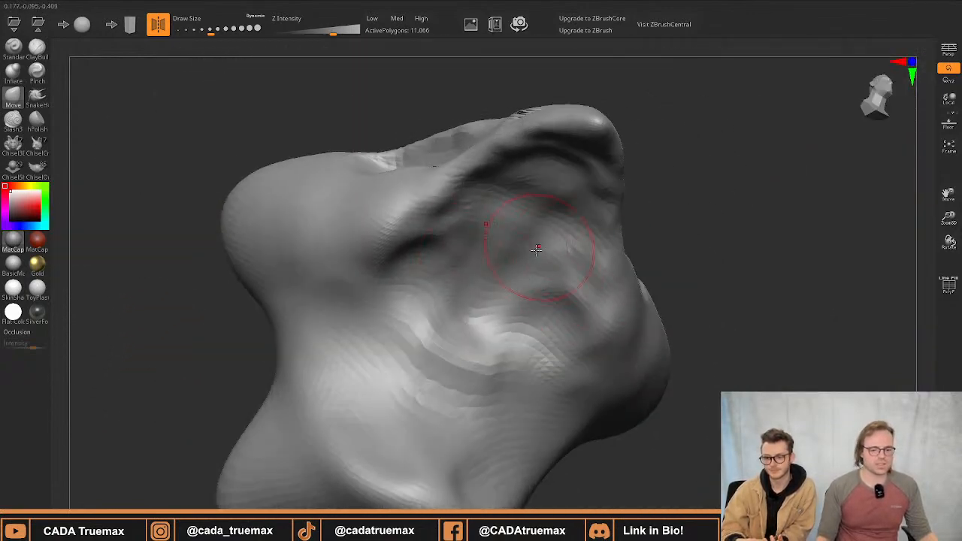
mouse_move(542, 280)
right_mouse_down()
mouse_move(477, 271)
mouse_move(458, 309)
mouse_move(477, 326)
mouse_move(462, 174)
mouse_move(498, 246)
right_mouse_up()
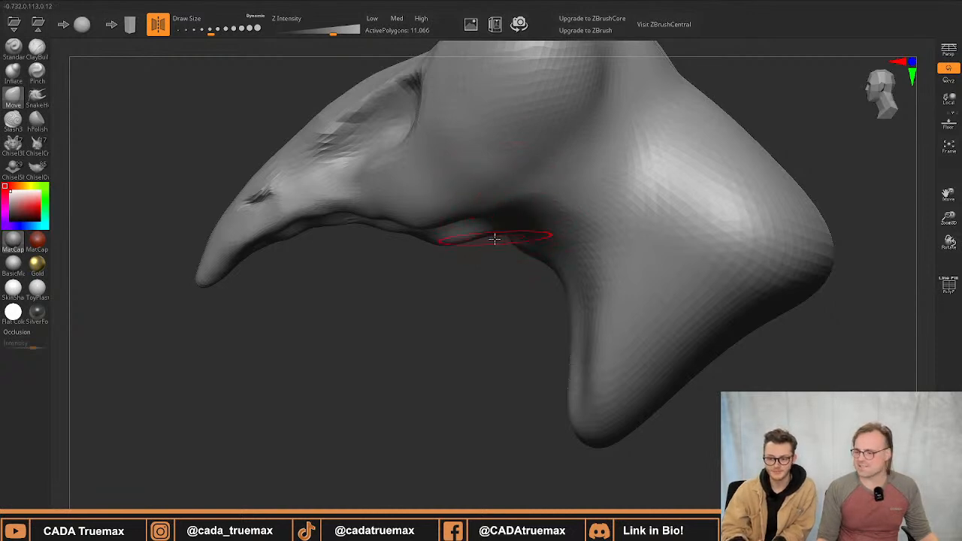
mouse_move(495, 239)
right_mouse_down()
mouse_move(490, 249)
mouse_move(497, 219)
right_mouse_up()
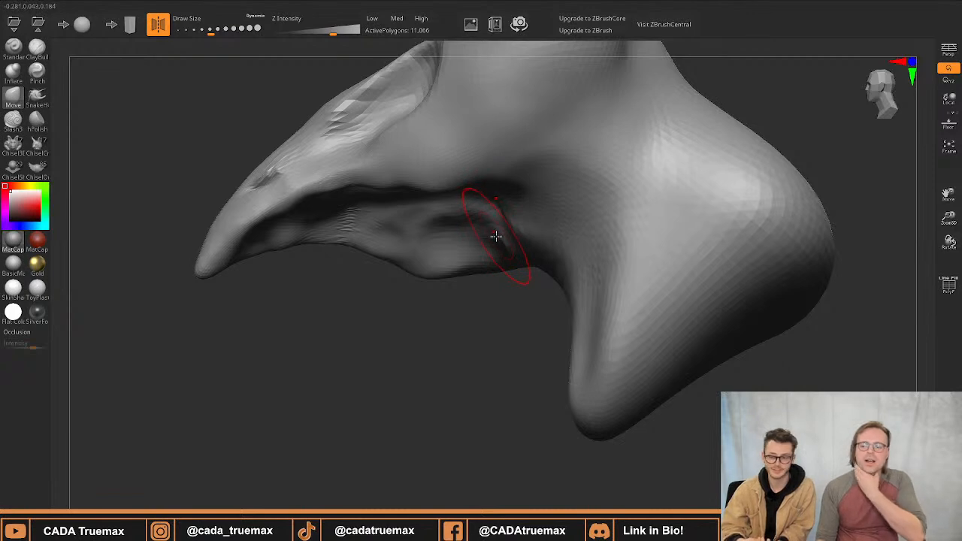
mouse_move(497, 237)
right_mouse_down()
mouse_move(556, 211)
mouse_move(509, 216)
mouse_move(602, 258)
mouse_move(533, 266)
mouse_move(523, 289)
mouse_move(541, 254)
mouse_move(553, 252)
mouse_move(506, 254)
mouse_move(480, 312)
right_mouse_up()
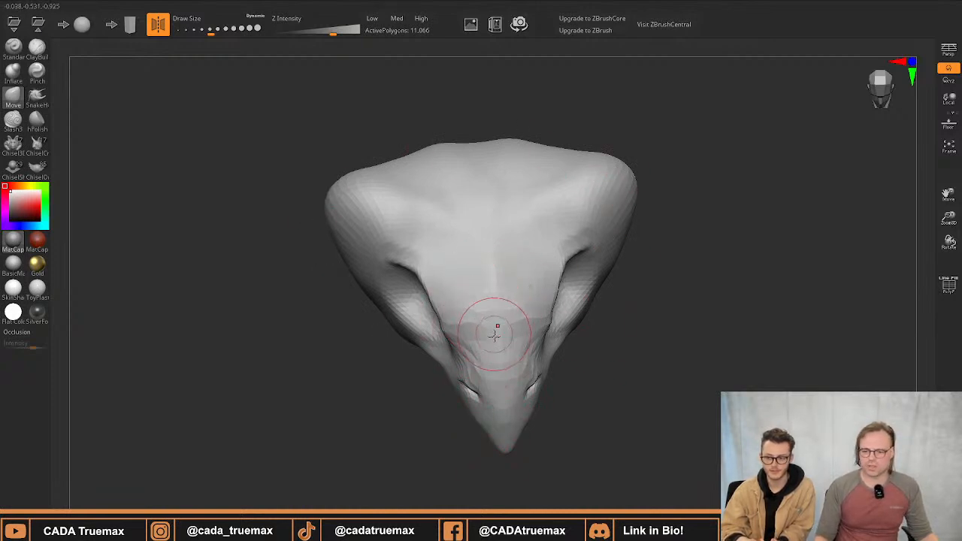
mouse_move(493, 337)
right_mouse_down()
mouse_move(450, 296)
mouse_move(457, 281)
right_mouse_up()
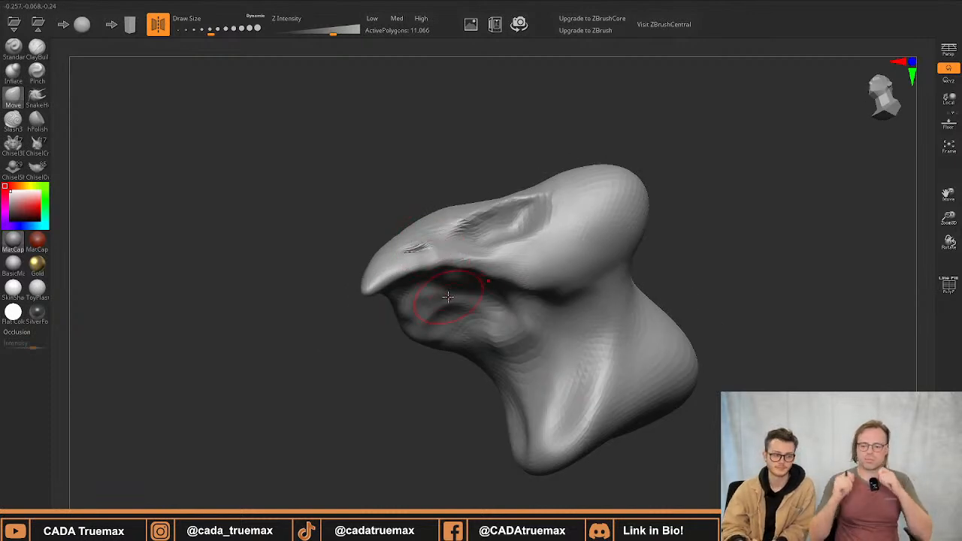
mouse_move(471, 205)
right_mouse_down()
mouse_move(461, 279)
mouse_move(455, 253)
mouse_move(507, 242)
right_mouse_up()
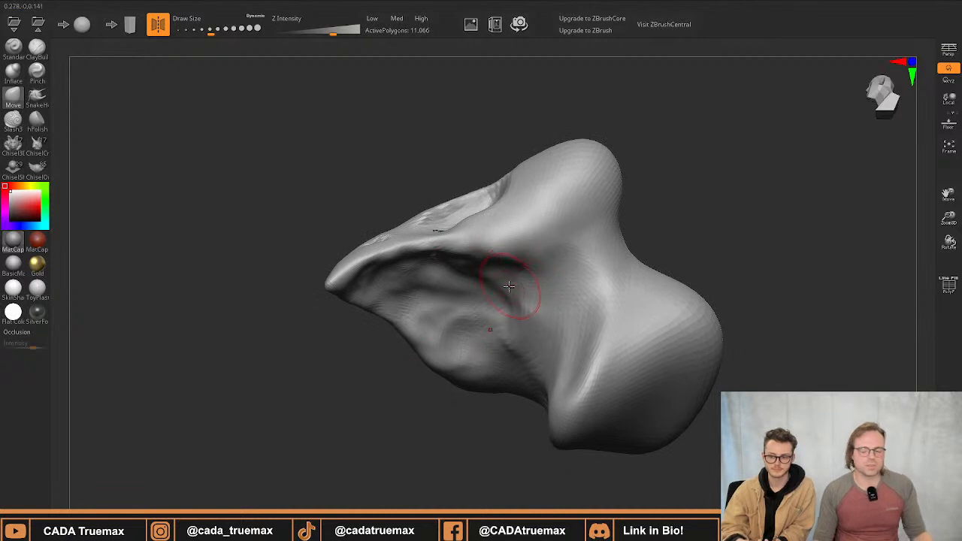
right_click_drag(509, 287, 520, 326, "ctrl")
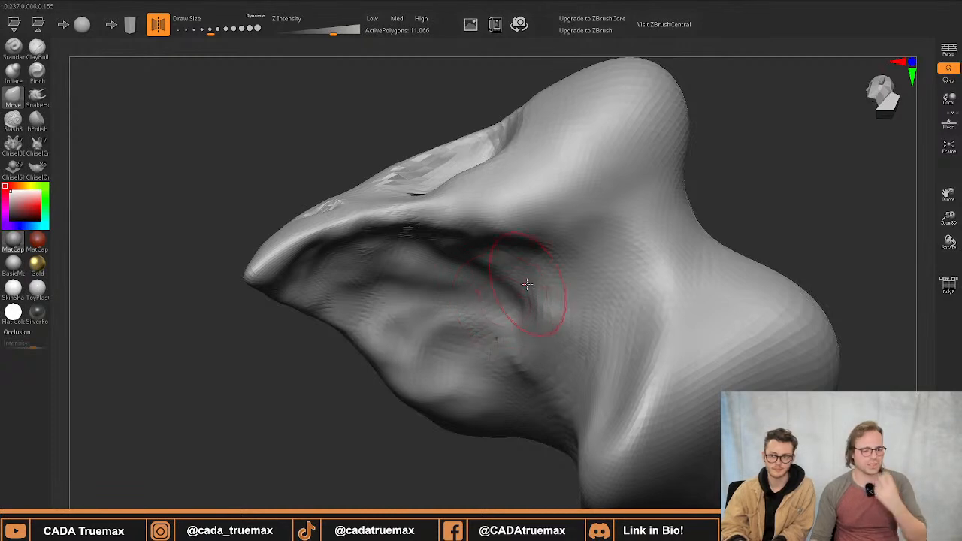
Pull the surface at the rear of the mouth downward on both sides to form two short lower jaw prongs
right_click_drag(527, 284, 519, 308)
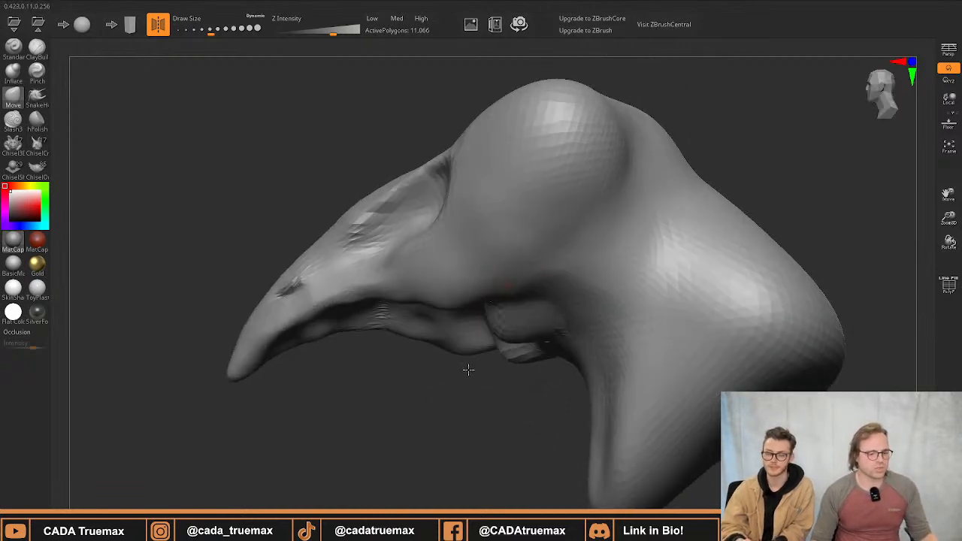
right_click_drag(438, 396, 516, 397)
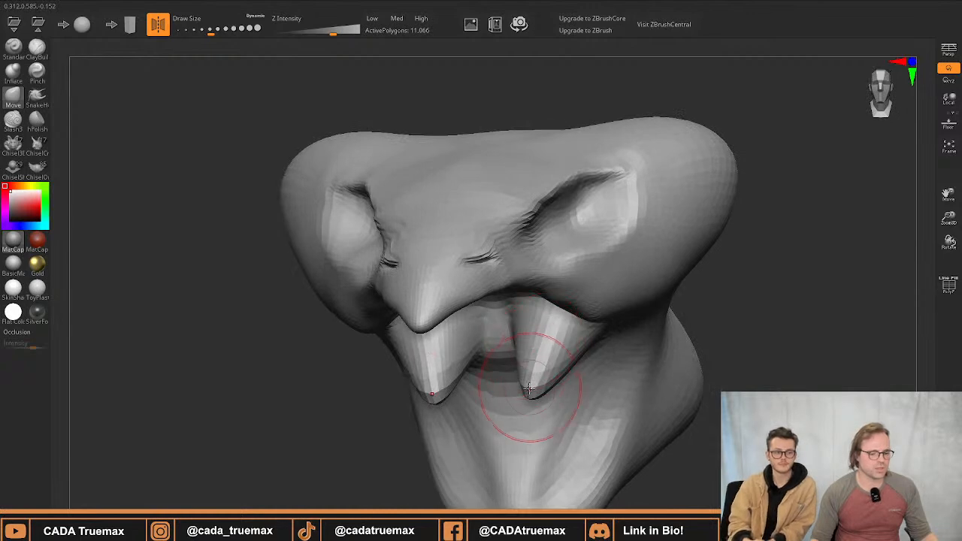
left_click_drag(553, 392, 563, 385)
mouse_move(527, 340)
left_mouse_down()
mouse_move(534, 336)
mouse_move(550, 366)
left_mouse_up()
right_click_drag(550, 365, 496, 356)
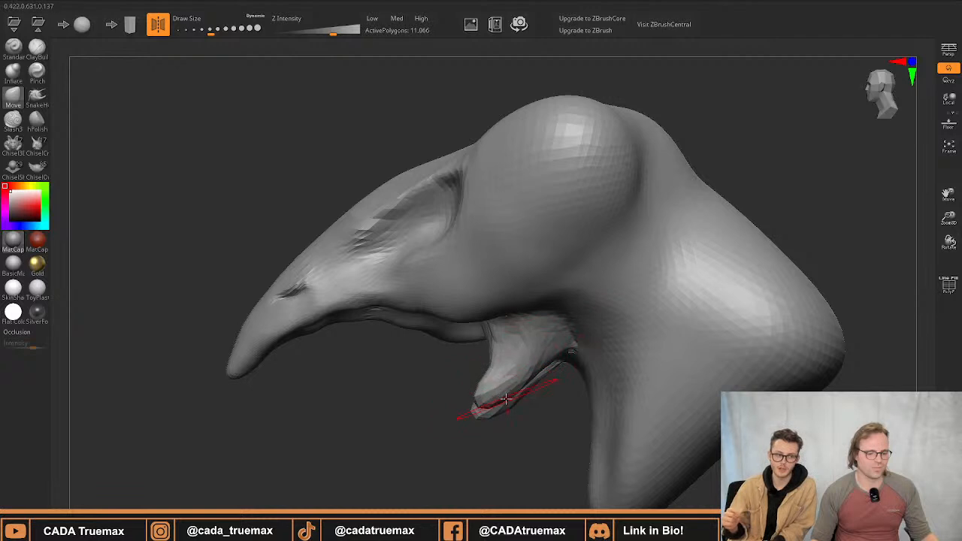
Adjust the Move brush's draw size and stretch the two jaw prongs forward and downward in side view
right_click_drag(506, 399, 493, 397, "shift")
right_click_drag(506, 339, 516, 288, "alt")
key("s")
left_click_drag(499, 350, 506, 351)
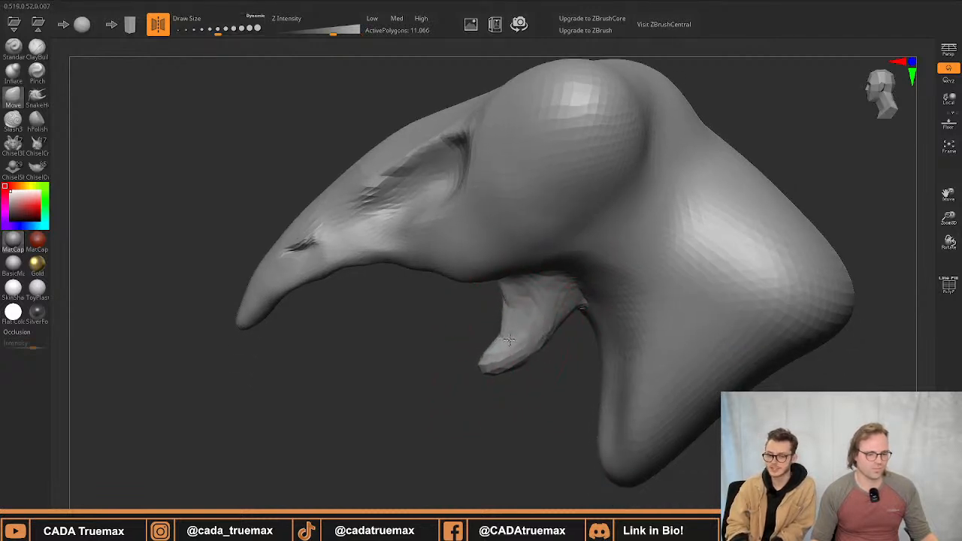
key("s")
left_click_drag(510, 334, 501, 334)
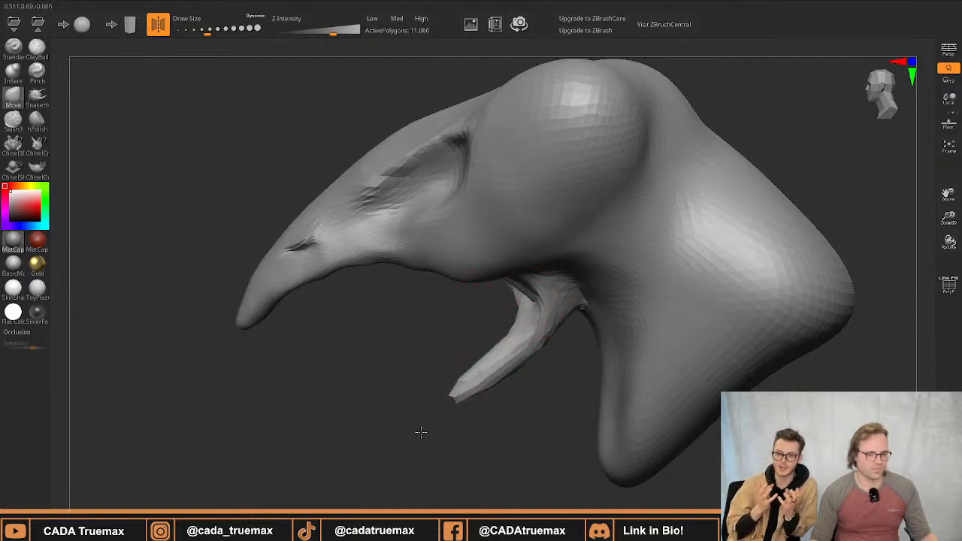
Enlarge the Move brush slightly and spread the two jaw prongs outward from a front three-quarter view
right_click_drag(450, 367, 547, 347)
key("s")
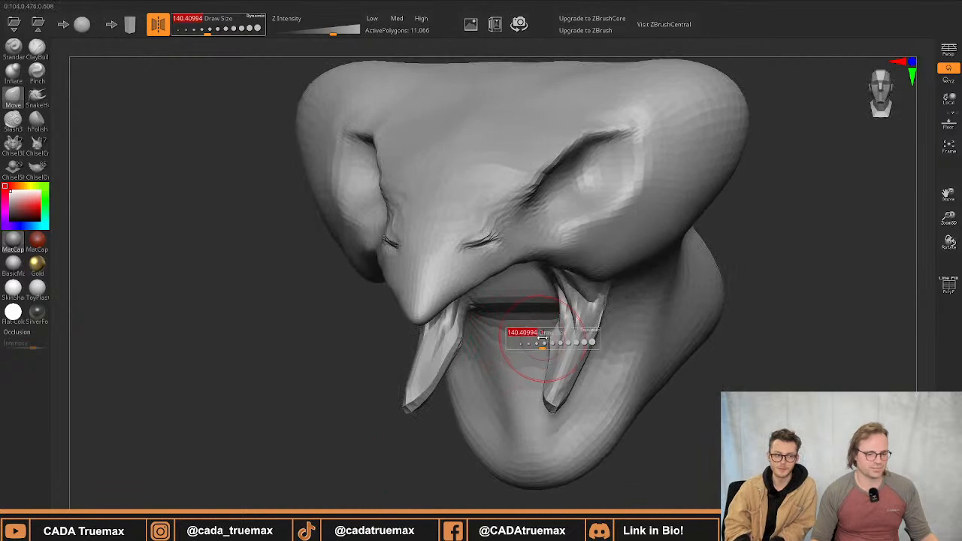
left_click_drag(548, 345, 554, 345)
mouse_move(559, 398)
left_mouse_down()
mouse_move(580, 397)
mouse_move(559, 352)
mouse_move(574, 333)
left_mouse_up()
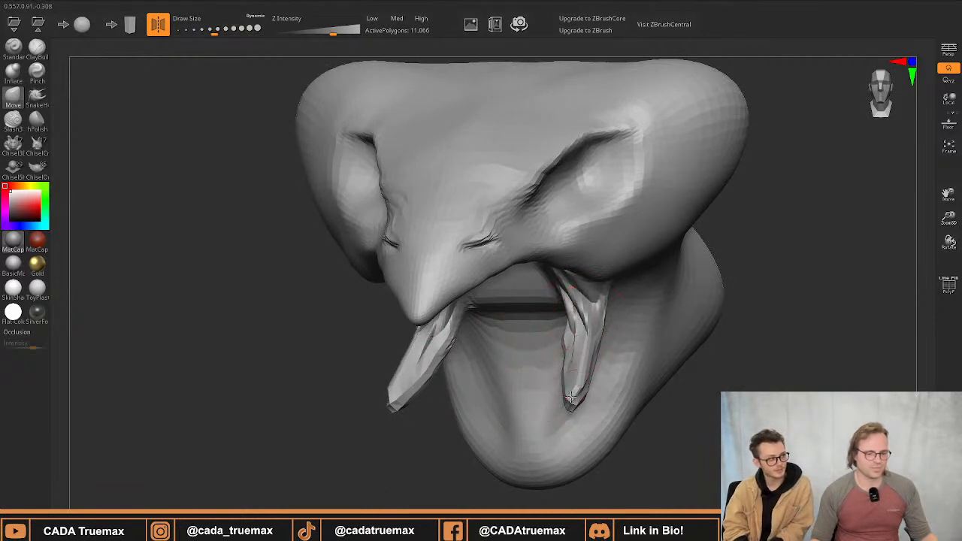
left_click_drag(571, 397, 594, 389)
Increase the draw size and pull the prongs' tips and midsections outward from below so they flare apart
mouse_move(597, 387)
right_mouse_down()
mouse_move(506, 340)
mouse_move(515, 290)
mouse_move(498, 230)
right_mouse_up()
key("s")
left_click_drag(498, 231, 498, 193)
mouse_move(496, 230)
right_mouse_down()
mouse_move(479, 213)
mouse_move(490, 188)
mouse_move(492, 230)
right_mouse_up()
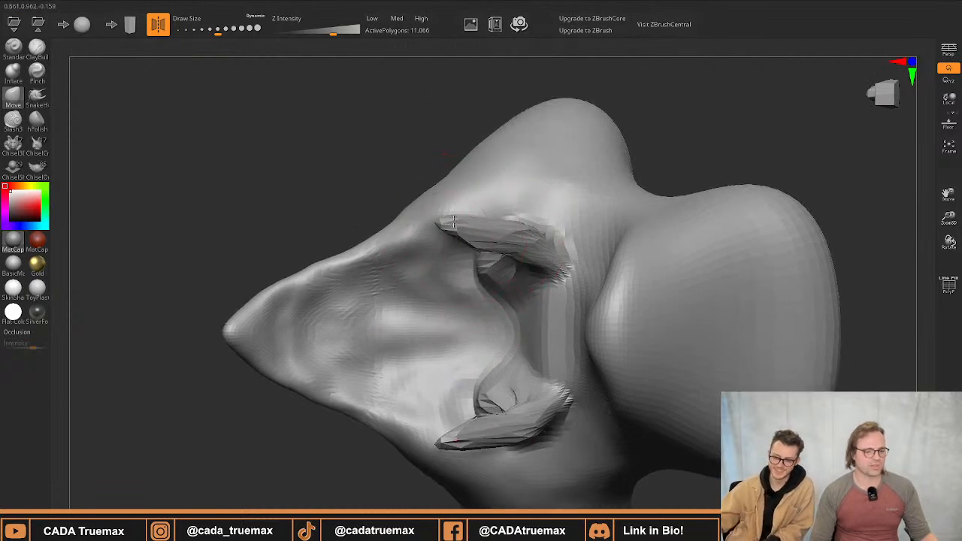
left_click_drag(454, 220, 464, 173)
left_click_drag(483, 242, 497, 219)
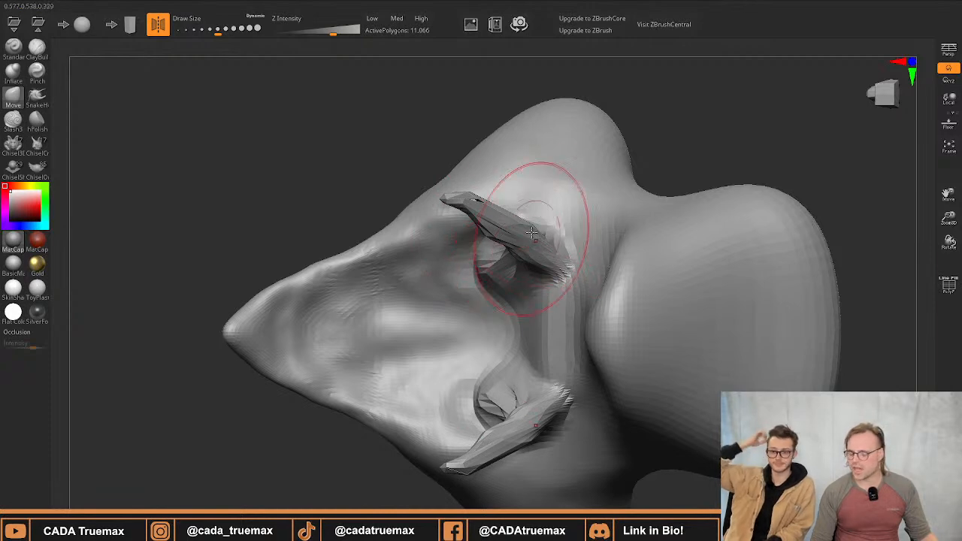
Lengthen the jaw prongs forward in side view and nudge their bends slightly outward
mouse_move(531, 234)
right_mouse_down()
mouse_move(520, 353)
mouse_move(520, 338)
mouse_move(546, 342)
mouse_move(516, 385)
mouse_move(509, 262)
mouse_move(510, 288)
mouse_move(488, 320)
right_mouse_up()
left_click_drag(457, 341, 378, 346)
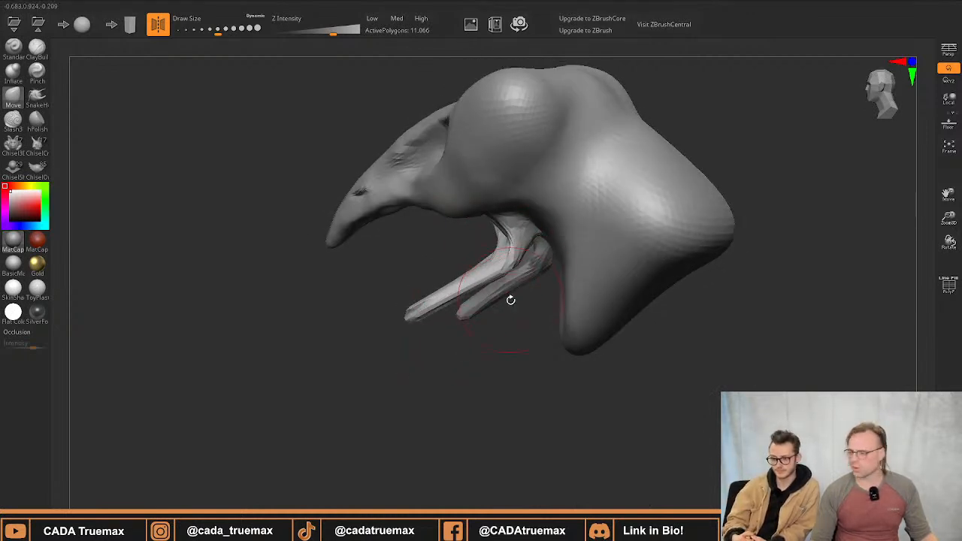
right_click_drag(489, 307, 560, 251)
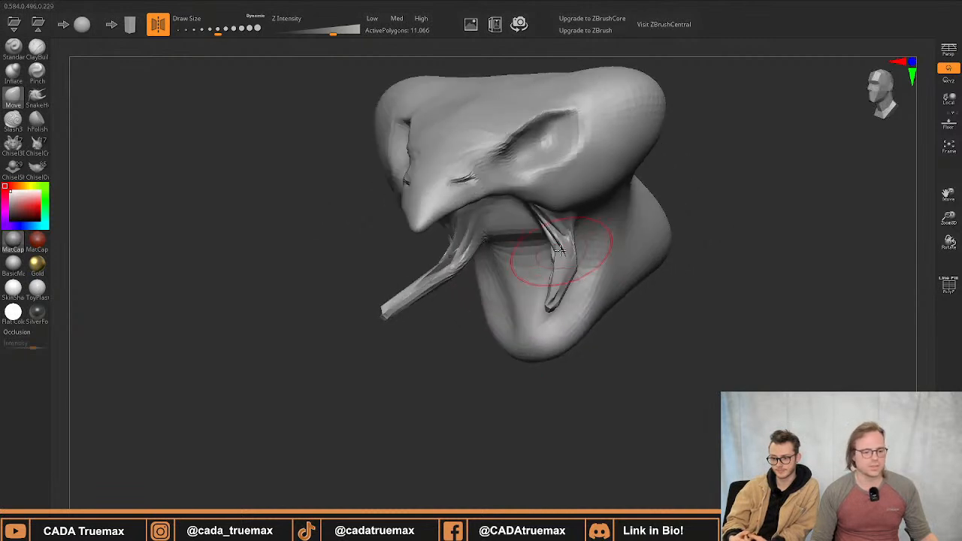
left_click_drag(567, 241, 569, 241)
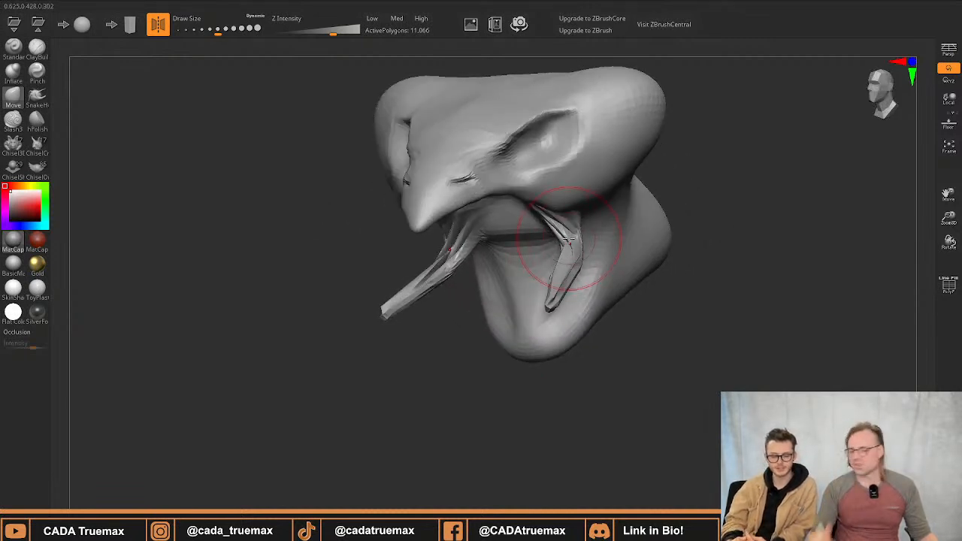
mouse_move(529, 247)
right_mouse_down()
mouse_move(516, 247)
mouse_move(558, 257)
mouse_move(575, 308)
right_mouse_up()
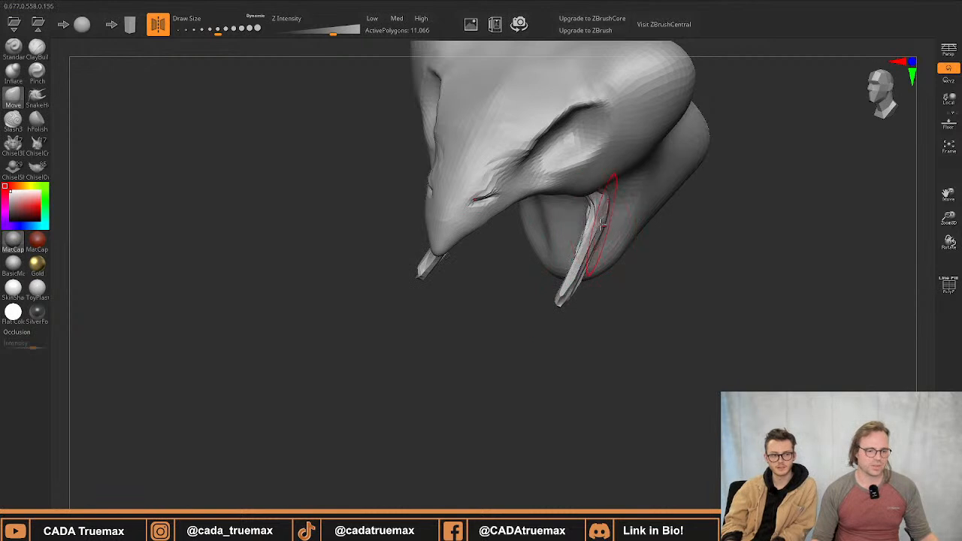
Reshape the elbow where each jaw prong bends, pulling its lower edge backward and adjusting its upper arm
right_click_drag(593, 204, 541, 185)
right_click_drag(613, 176, 610, 258, "ctrl")
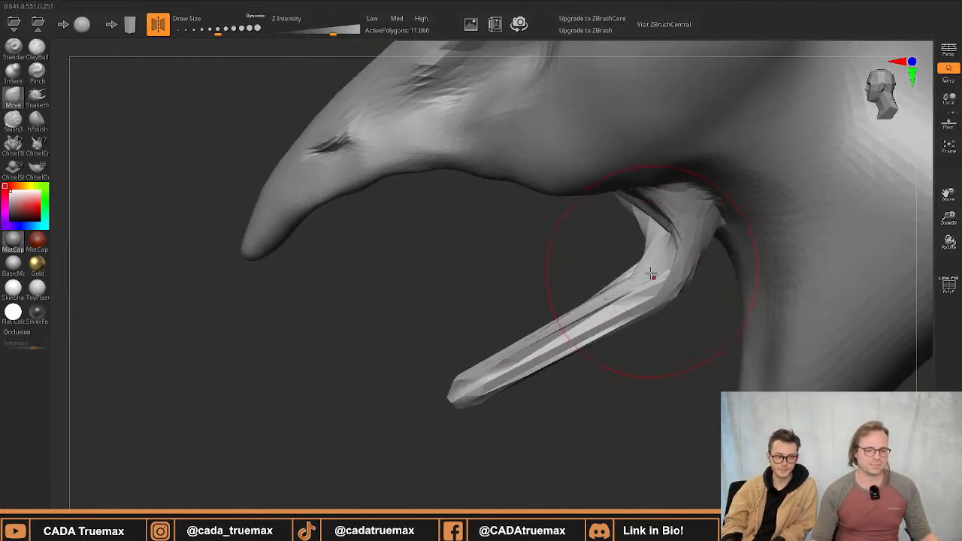
left_click_drag(620, 255, 617, 245)
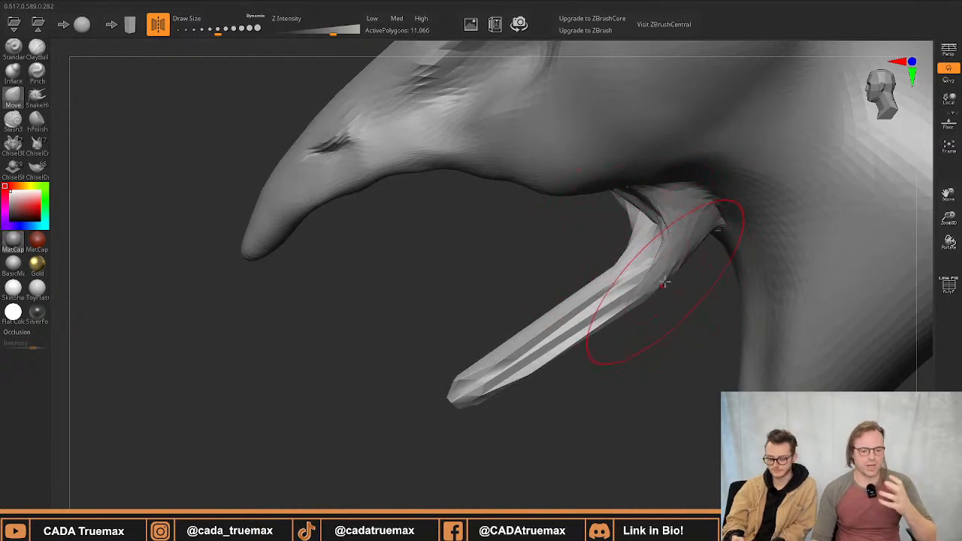
mouse_move(665, 284)
left_mouse_down()
mouse_move(672, 275)
mouse_move(702, 293)
left_mouse_up()
left_click_drag(690, 218, 666, 212)
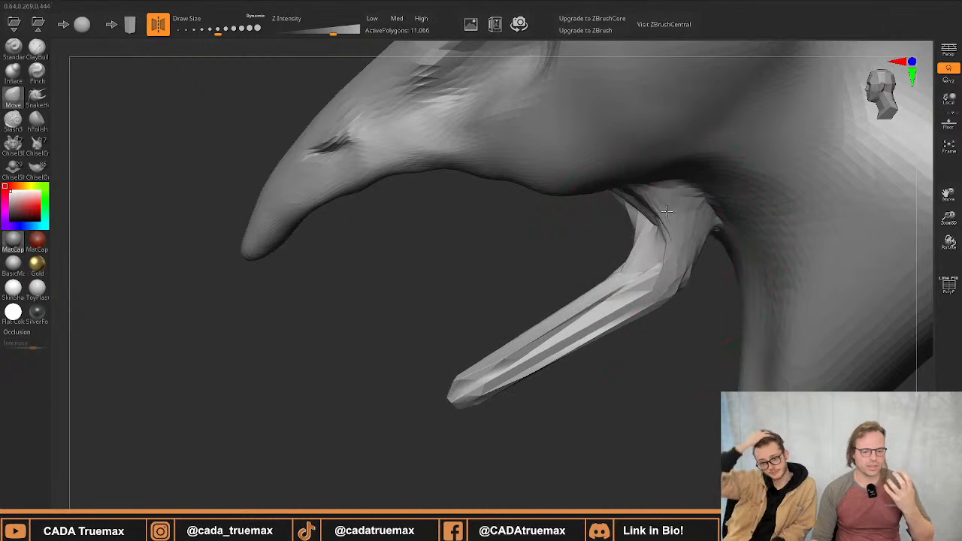
Reduce the draw size and widen the upper base of each jaw prong where it joins the head
right_click_drag(678, 215, 713, 201)
mouse_move(771, 188)
right_mouse_down()
mouse_move(752, 185)
mouse_move(692, 211)
mouse_move(629, 272)
right_mouse_up()
key("s")
left_click_drag(628, 272, 622, 271)
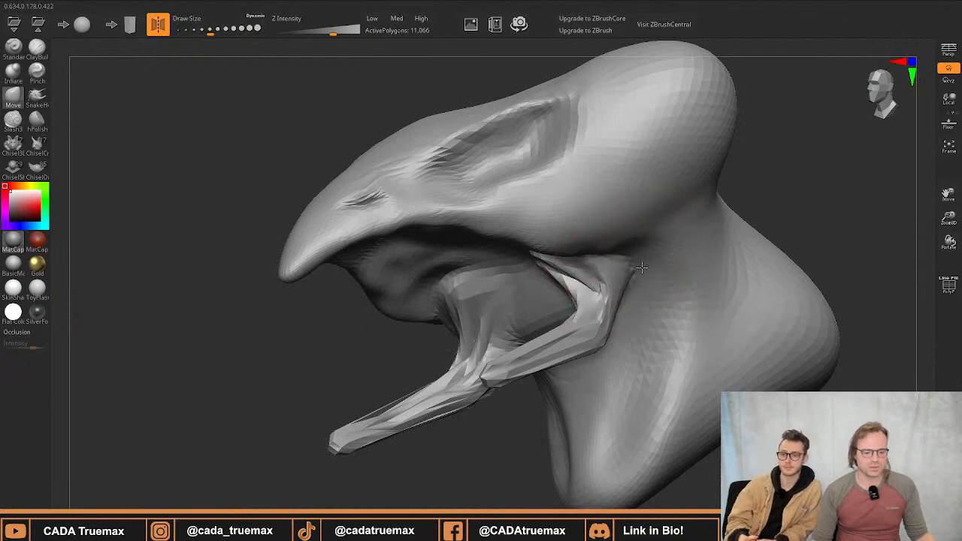
right_click_drag(663, 253, 645, 256)
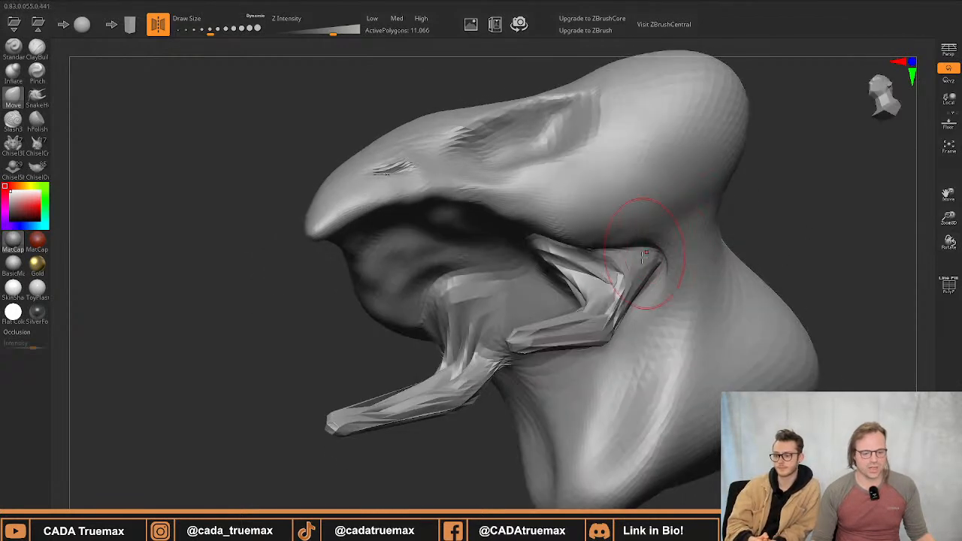
left_click_drag(539, 281, 570, 265)
Push the jaw prongs' bases outward at the mouth corners and reshape the throat surface between them
right_click_drag(593, 280, 601, 279)
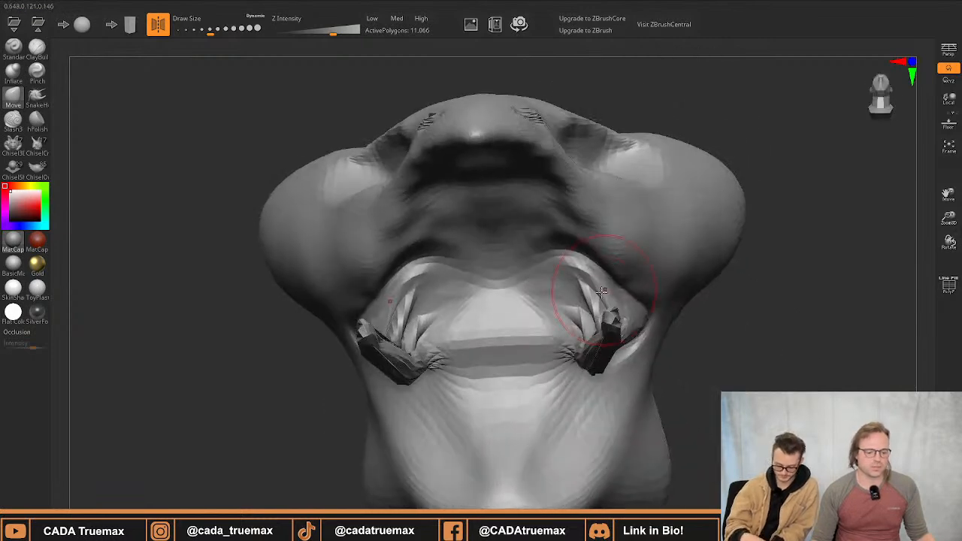
left_click_drag(610, 301, 619, 294)
right_click_drag(643, 280, 630, 325)
left_click_drag(634, 322, 645, 312)
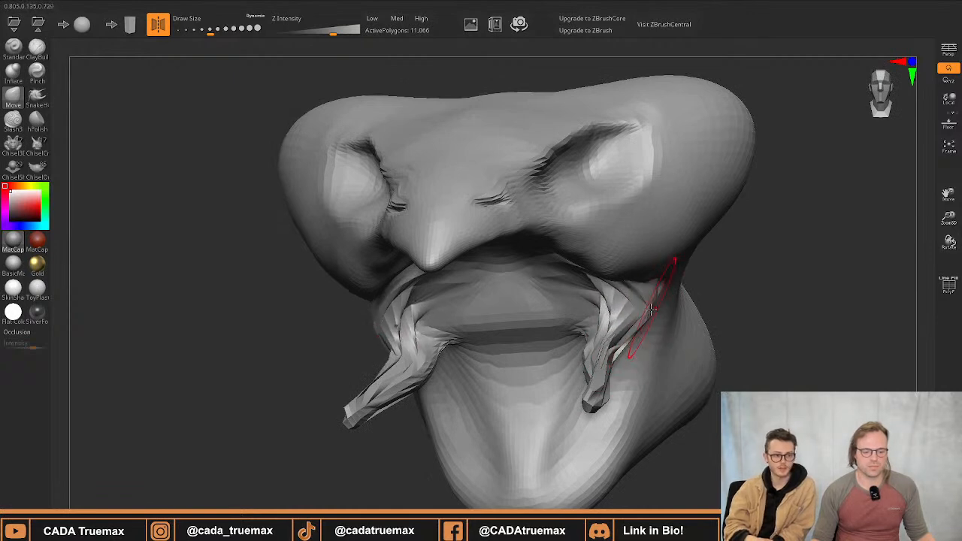
left_click_drag(602, 343, 606, 350)
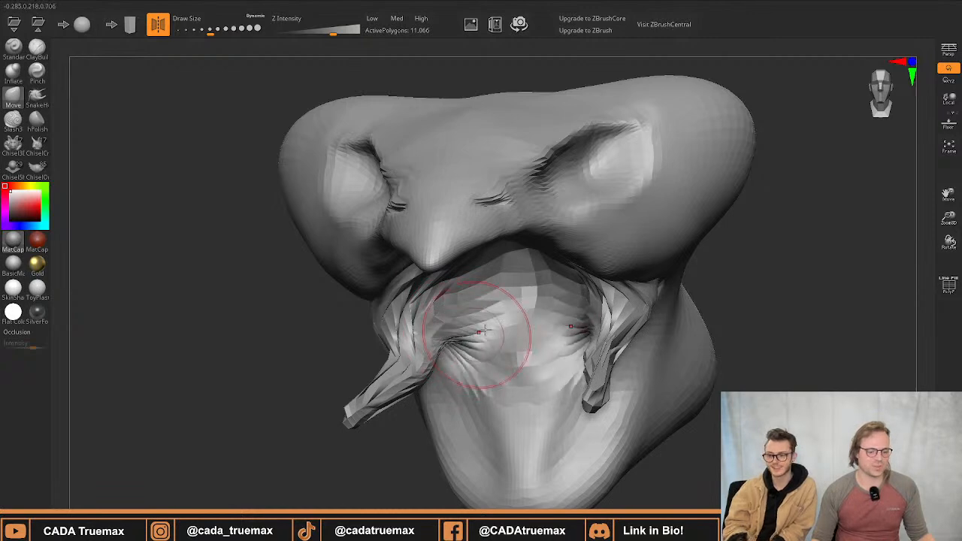
Push the inner throat surface beside the jaw prongs upward and outward to open the back of the mouth
right_click_drag(485, 331, 514, 257)
mouse_move(519, 297)
right_mouse_down()
mouse_move(539, 315)
mouse_move(582, 314)
mouse_move(574, 322)
mouse_move(558, 301)
right_mouse_up()
mouse_move(558, 301)
right_mouse_down("ctrl")
mouse_move(554, 328)
mouse_move(564, 326)
mouse_move(547, 259)
right_mouse_up("ctrl")
left_click_drag(490, 268, 482, 254)
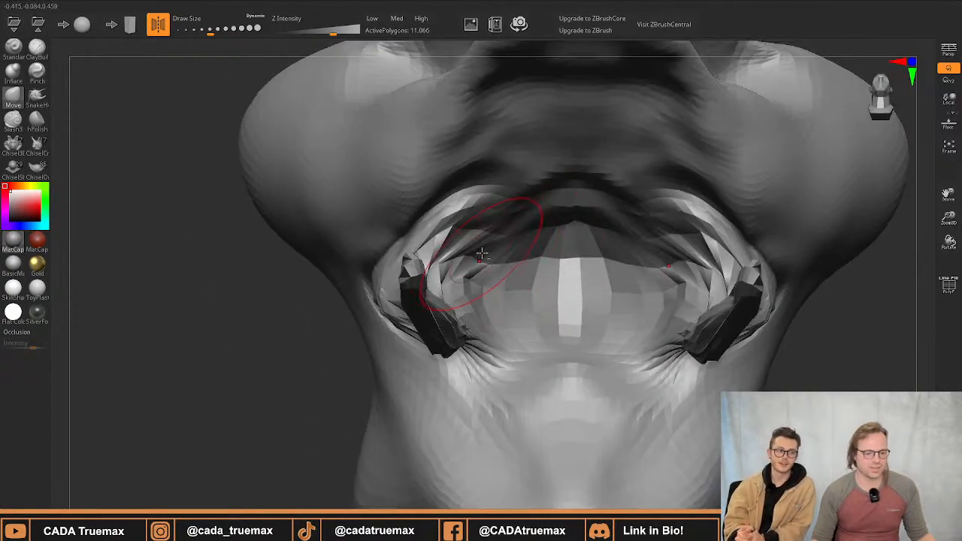
Increase the Move brush's draw size and reshape the back of the neck from behind so it extends farther out
right_click_drag(498, 233, 519, 301)
mouse_move(519, 301)
right_mouse_down()
mouse_move(510, 323)
mouse_move(550, 261)
mouse_move(529, 338)
right_mouse_up()
right_click_drag(514, 318, 521, 334)
key("s")
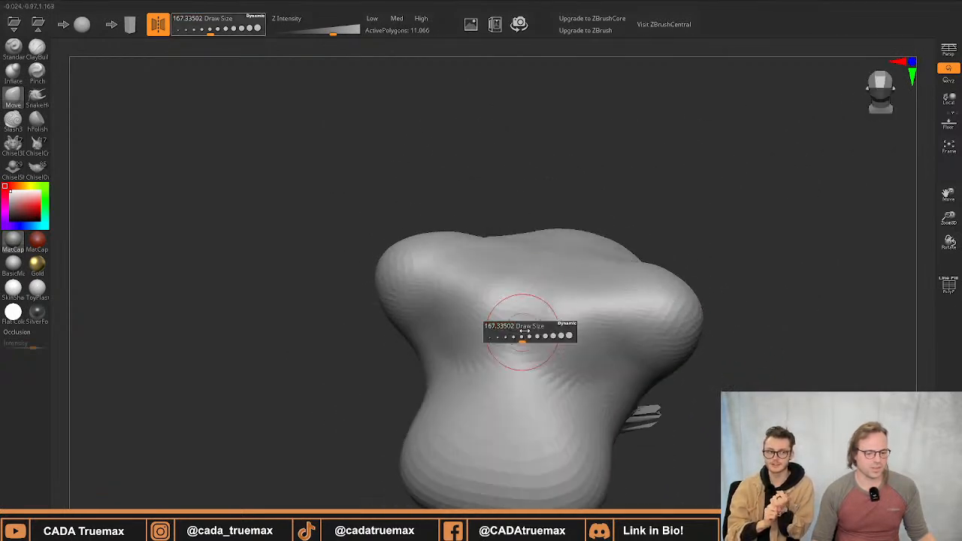
left_click_drag(522, 333, 535, 332)
right_click_drag(536, 338, 540, 266, "alt")
mouse_move(536, 333)
left_mouse_down()
mouse_move(522, 433)
mouse_move(497, 456)
mouse_move(494, 477)
left_mouse_up()
mouse_move(529, 442)
left_mouse_down()
mouse_move(551, 464)
mouse_move(589, 450)
mouse_move(609, 428)
mouse_move(600, 388)
mouse_move(569, 365)
left_mouse_up()
Reduce the draw size and try to pull down the surface between the head and the back of the neck
mouse_move(544, 330)
right_mouse_down()
mouse_move(501, 311)
mouse_move(441, 343)
mouse_move(453, 321)
mouse_move(510, 314)
right_mouse_up()
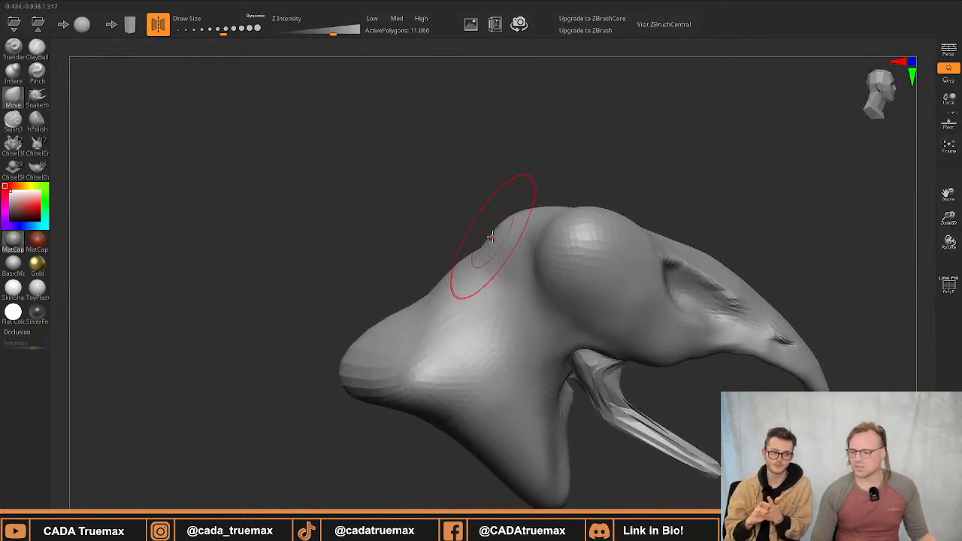
key("s")
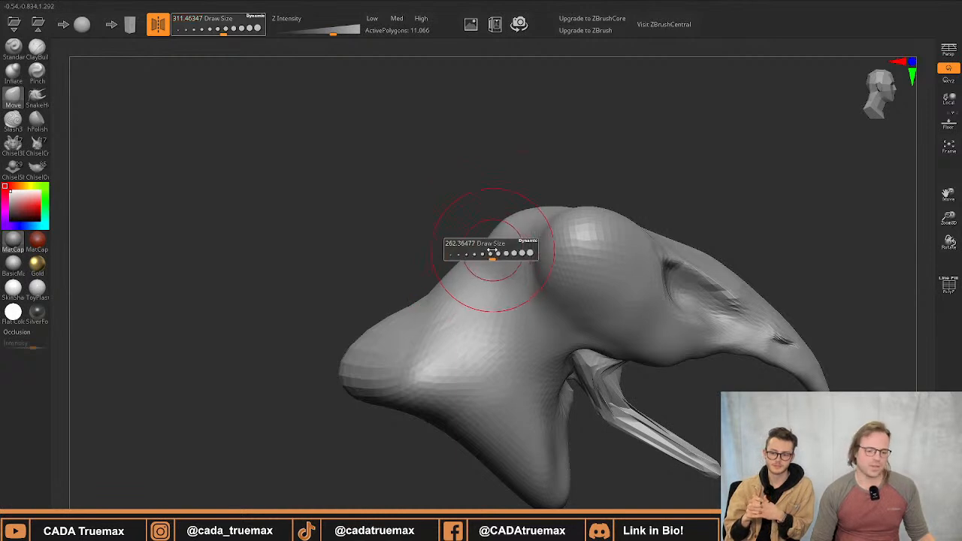
left_click_drag(494, 252, 477, 252)
key("s")
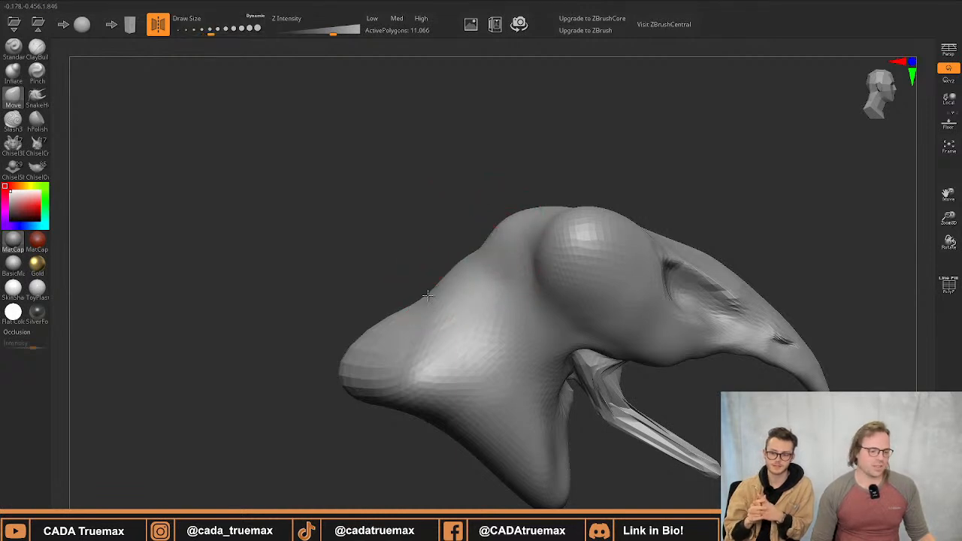
right_click_drag(435, 270, 489, 286)
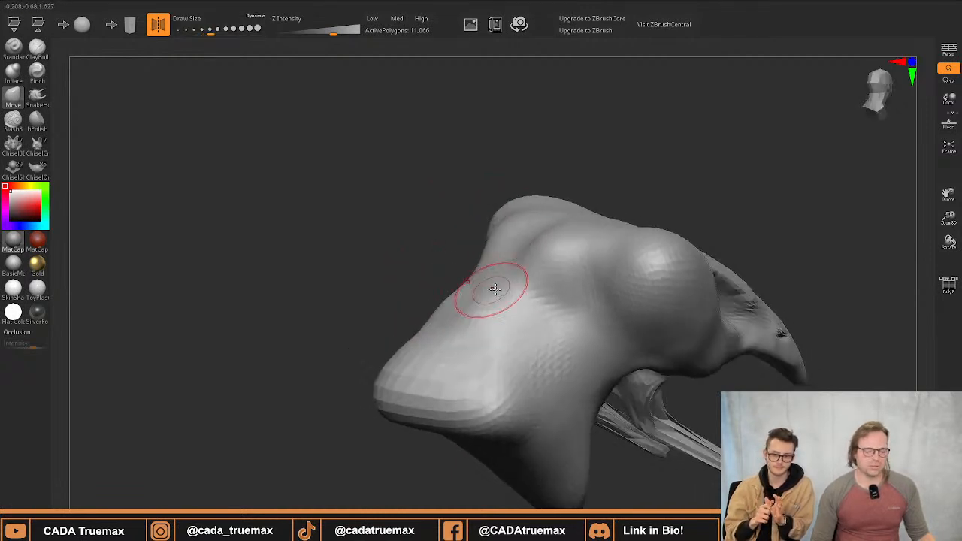
mouse_move(494, 288)
left_mouse_down()
mouse_move(497, 322)
mouse_move(476, 311)
mouse_move(463, 331)
left_mouse_up()
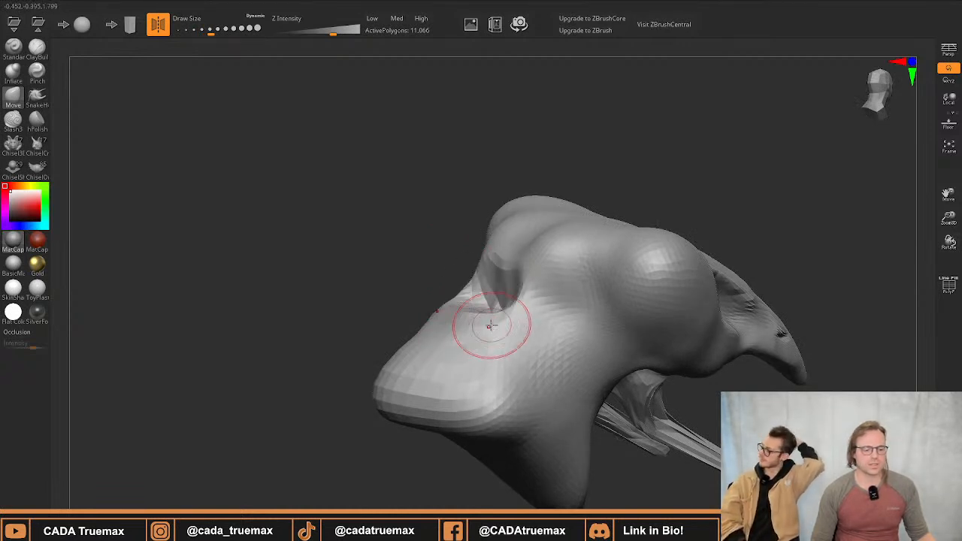
key("ctrl+z")
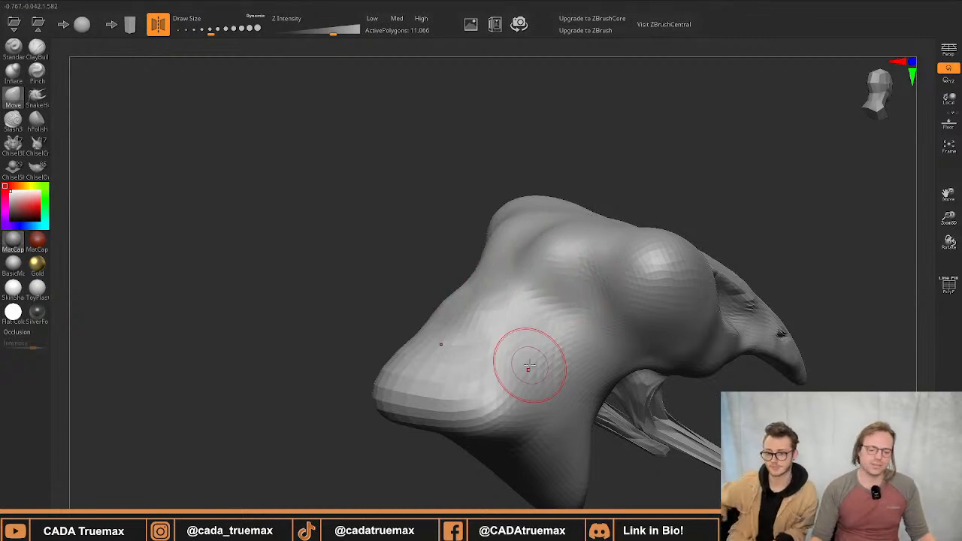
Pull the mouth corner upward beneath the bulging side of the head
mouse_move(691, 230)
left_mouse_down()
mouse_move(644, 279)
mouse_move(613, 209)
mouse_move(636, 225)
mouse_move(644, 269)
mouse_move(677, 252)
left_mouse_up()
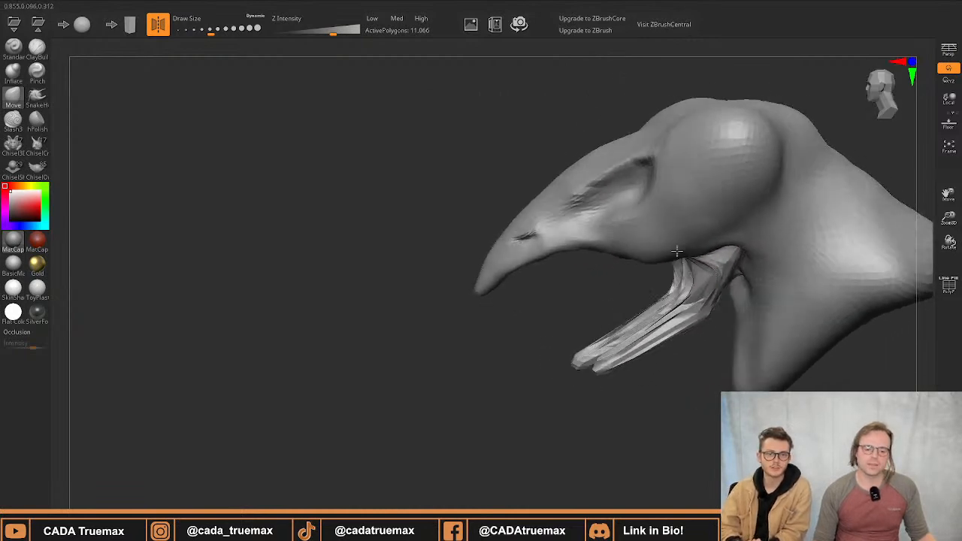
mouse_move(677, 252)
right_mouse_down()
mouse_move(662, 239)
mouse_move(654, 196)
mouse_move(624, 232)
mouse_move(709, 235)
mouse_move(698, 205)
mouse_move(707, 226)
mouse_move(674, 250)
right_mouse_up()
left_click_drag(665, 236, 695, 191)
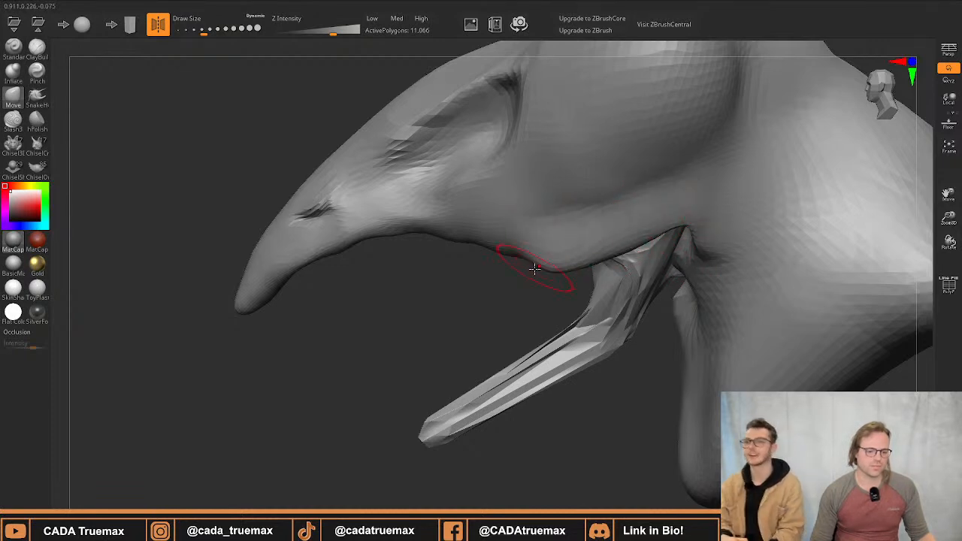
Pull the upper rear corner of each eye socket outward and slightly upward
mouse_move(529, 259)
right_mouse_down()
mouse_move(602, 261)
mouse_move(584, 196)
mouse_move(634, 301)
mouse_move(609, 316)
mouse_move(572, 270)
mouse_move(542, 195)
mouse_move(555, 356)
mouse_move(544, 241)
mouse_move(506, 292)
mouse_move(524, 272)
mouse_move(561, 293)
mouse_move(515, 333)
mouse_move(481, 272)
mouse_move(526, 286)
mouse_move(473, 273)
mouse_move(446, 279)
mouse_move(489, 270)
right_mouse_up()
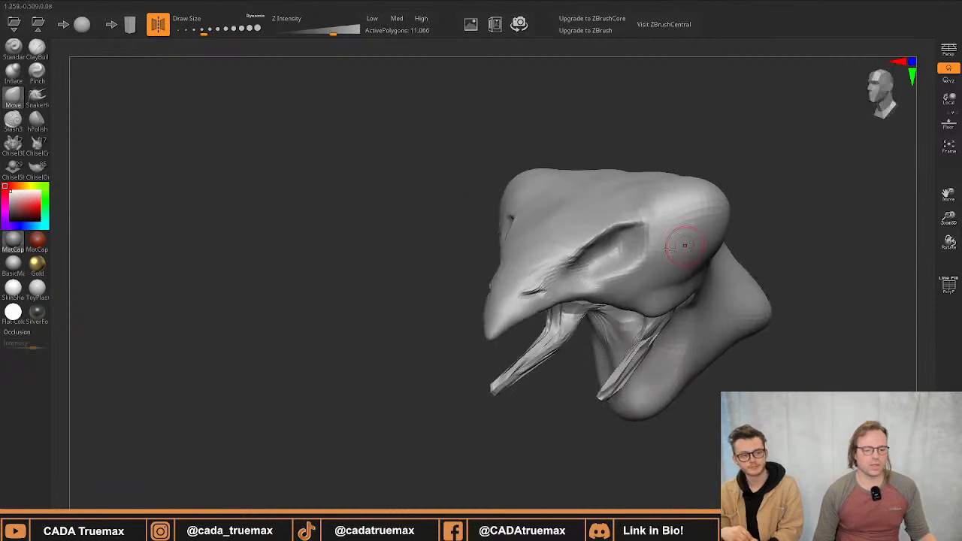
right_click_drag(600, 257, 577, 248)
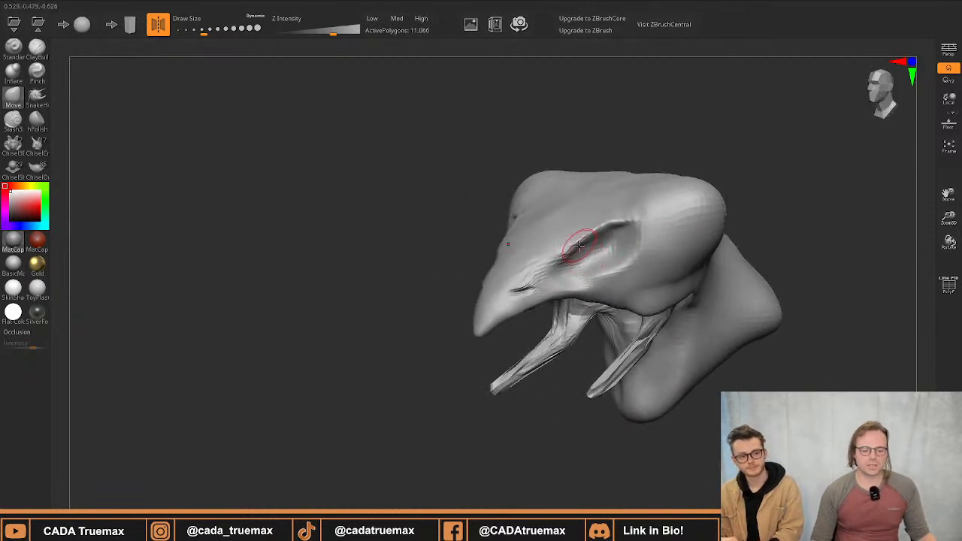
scroll(585, 257, "up", 4)
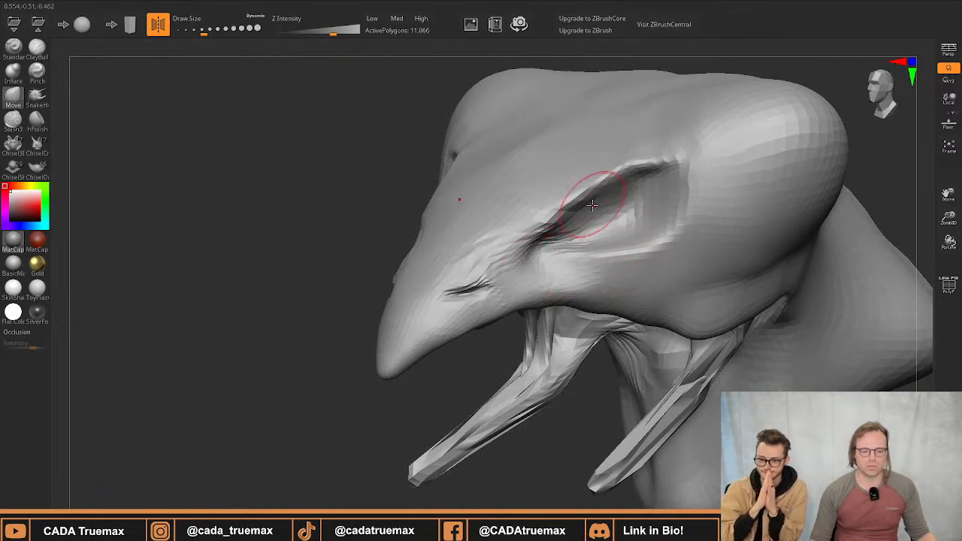
left_click_drag(646, 167, 683, 155)
right_click_drag(682, 155, 665, 212)
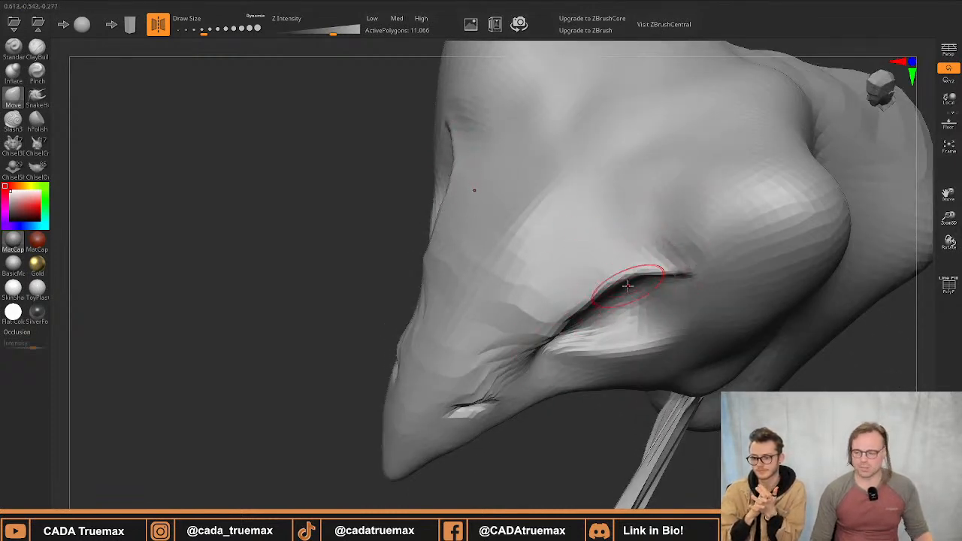
right_click_drag(611, 314, 607, 215)
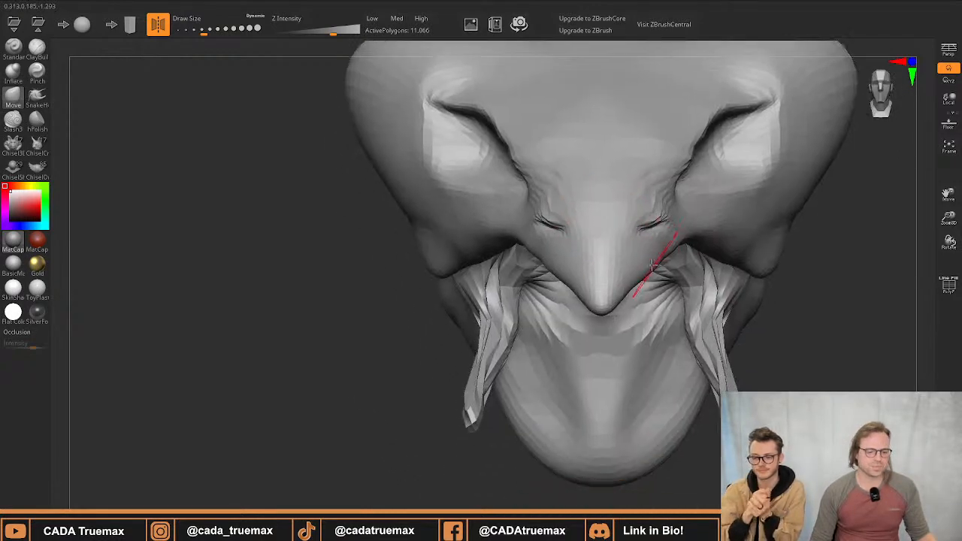
Reduce the Move brush's draw size and adjust the bend of the jaw prongs near their bases
right_click_drag(652, 266, 661, 297)
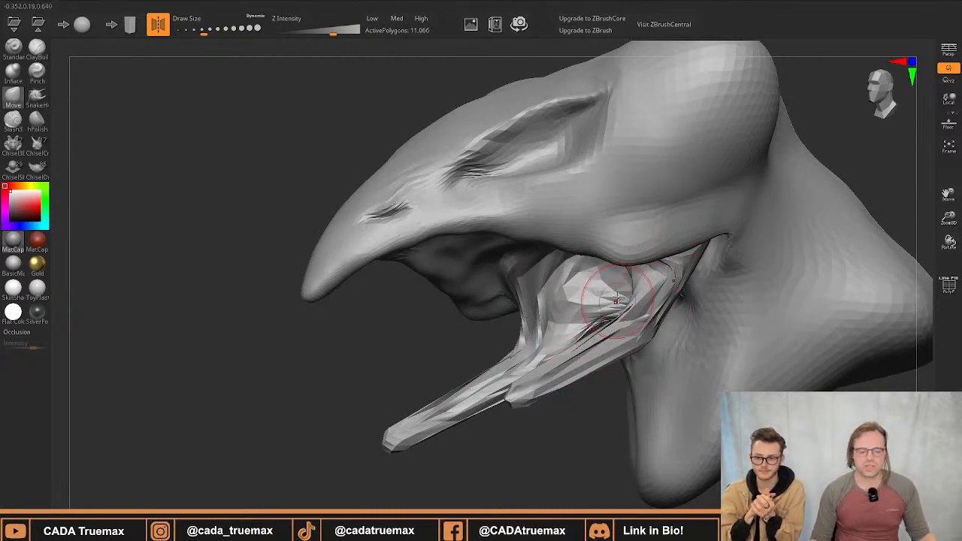
key("s")
left_click_drag(636, 308, 627, 309)
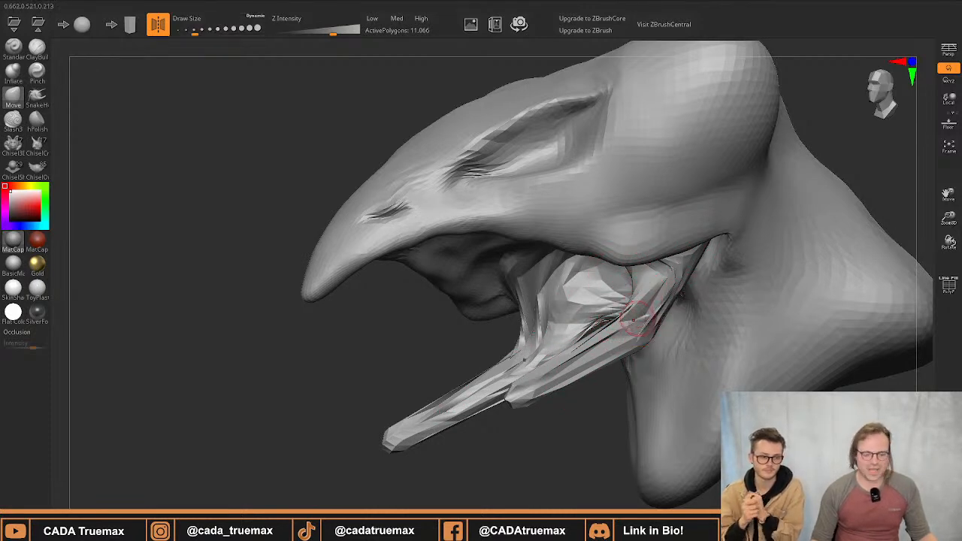
right_click_drag(624, 299, 549, 349)
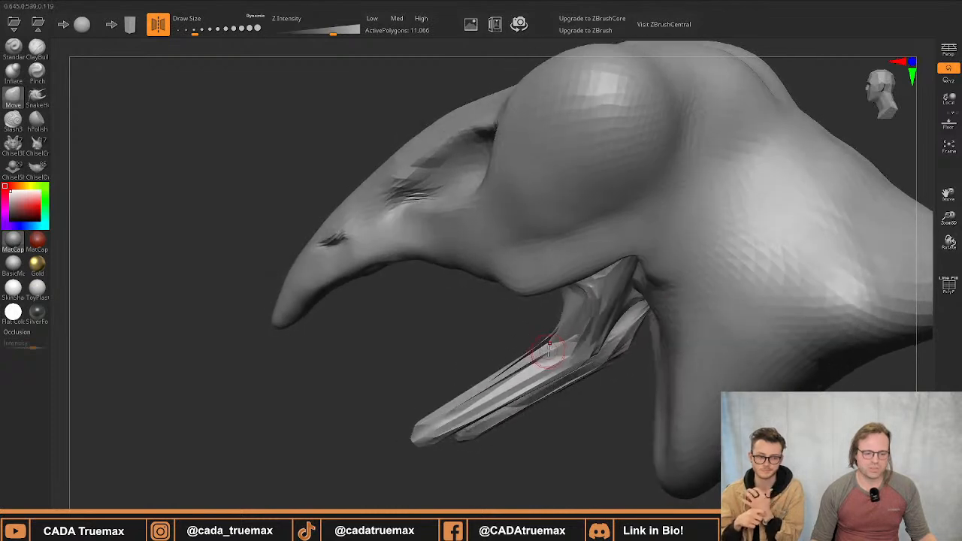
left_click_drag(558, 349, 569, 341)
right_click_drag(569, 341, 623, 264)
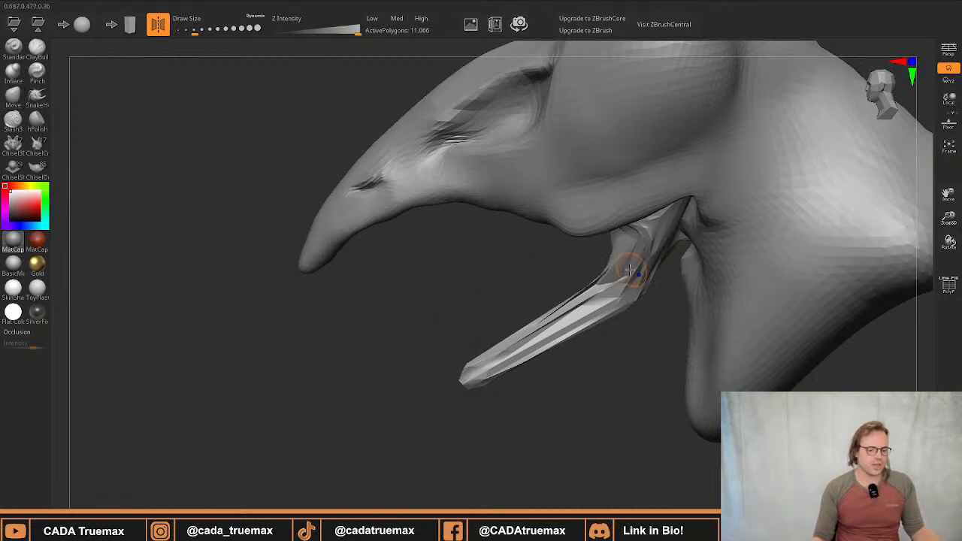
Smooth the faceted jaw prongs with a small brush from their bent bases along the shafts
left_click_drag(614, 269, 545, 326)
left_click_drag(488, 371, 614, 303)
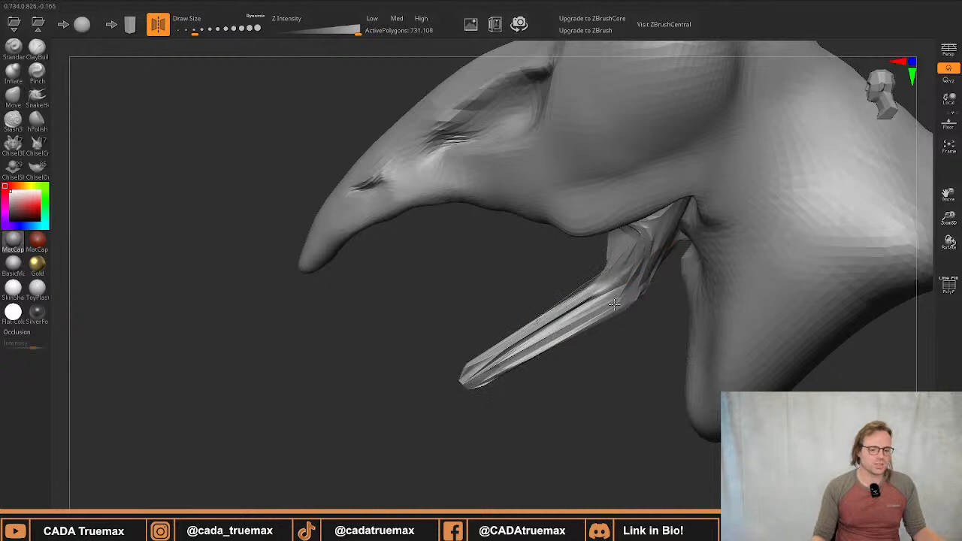
left_click_drag(638, 235, 637, 229, "shift")
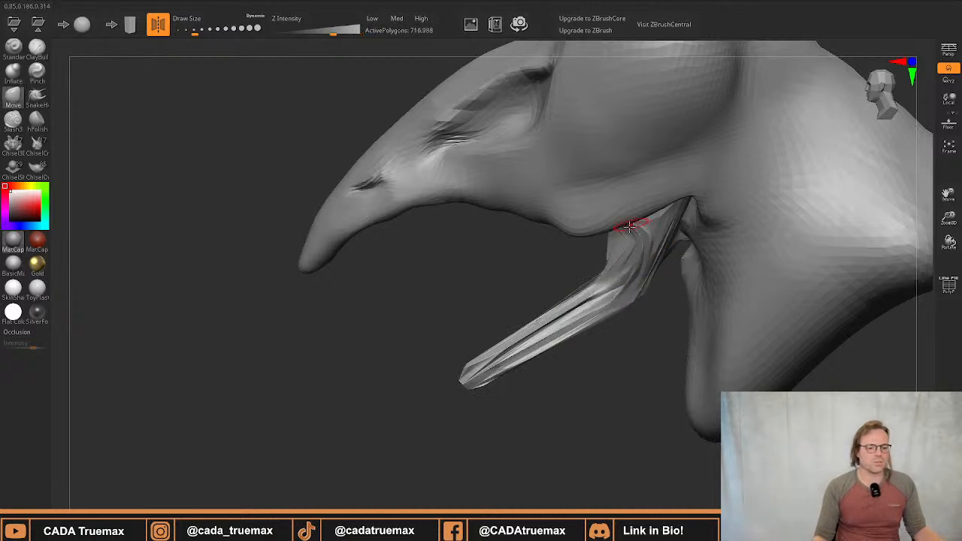
Increase the draw size and smooth the jaw prongs into rounded shafts, including their tips
mouse_move(635, 227)
right_mouse_down()
mouse_move(640, 211)
mouse_move(646, 218)
right_mouse_up()
key("s")
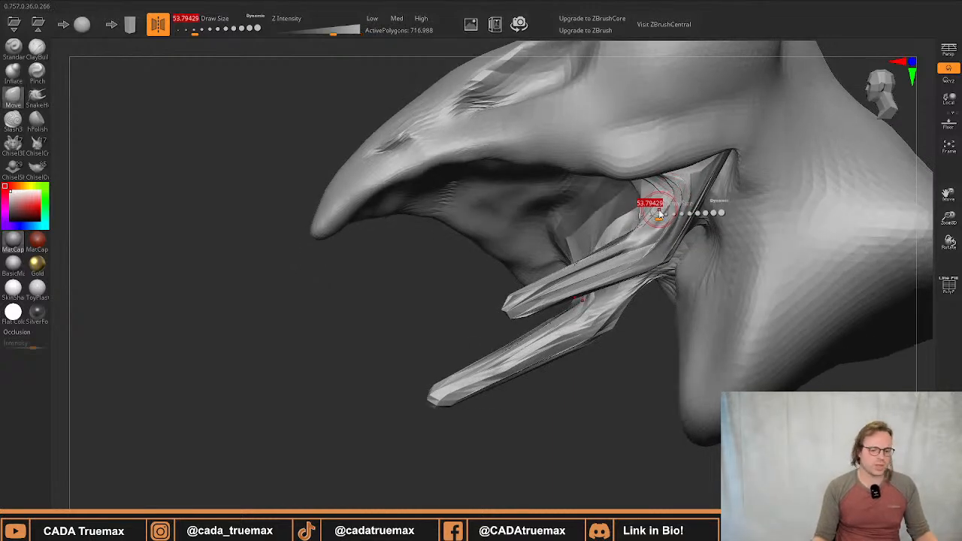
mouse_move(661, 213)
left_mouse_down()
mouse_move(682, 218)
mouse_move(683, 189)
left_mouse_up()
mouse_move(646, 238)
left_mouse_down("shift")
mouse_move(554, 287)
mouse_move(679, 217)
left_mouse_up("shift")
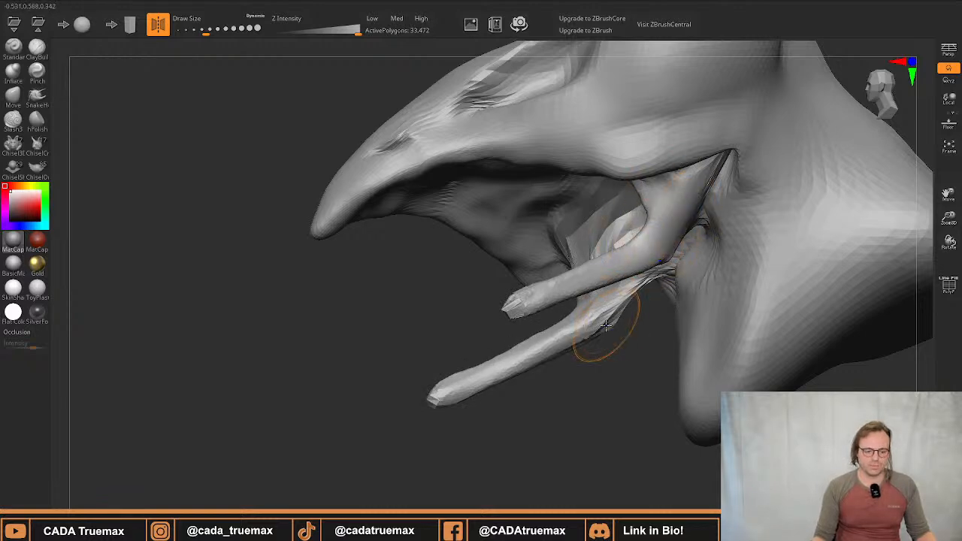
left_click_drag(606, 325, 681, 259, "shift")
key("5")
right_click_drag(579, 263, 663, 274)
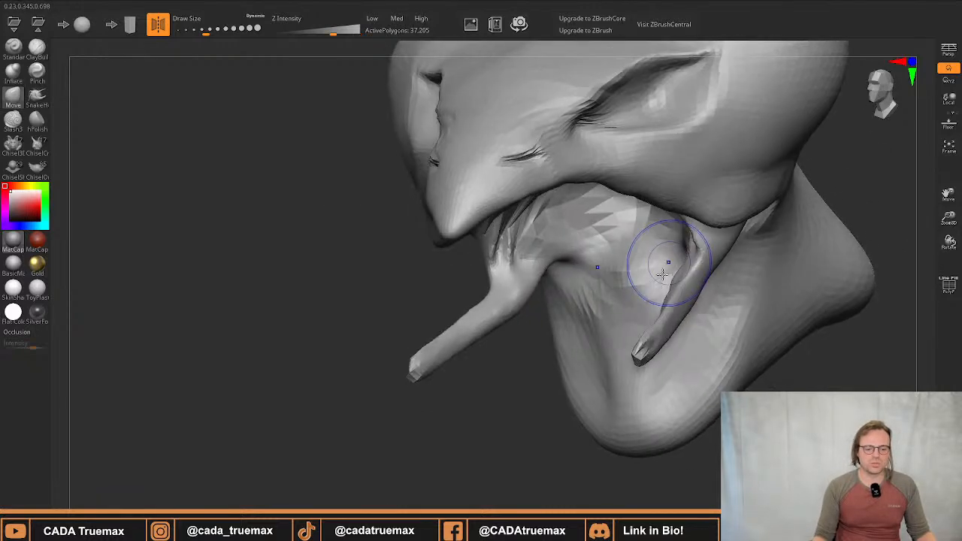
left_click_drag(644, 347, 644, 348, "shift")
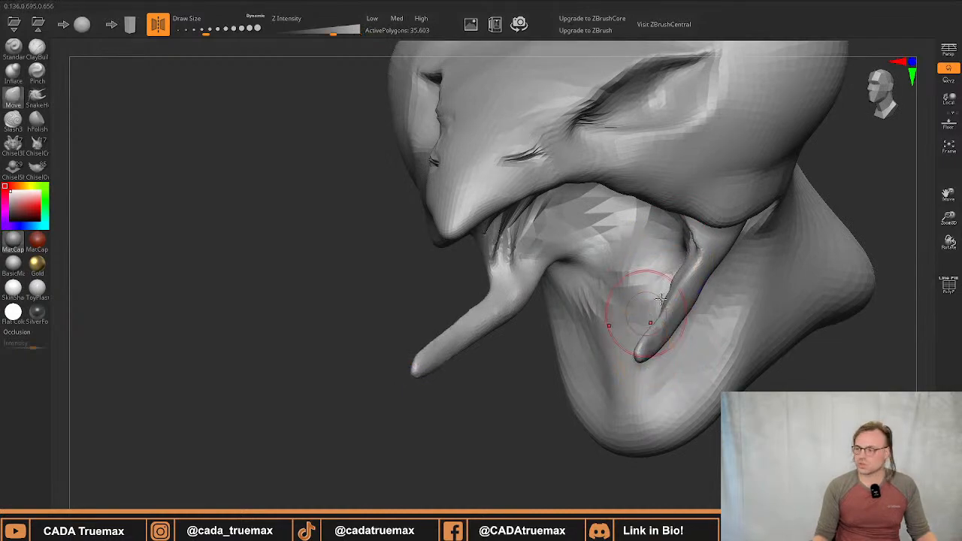
Reduce the draw size and smooth the creased inner surface where the jaw prongs join the mouth
mouse_move(667, 302)
right_mouse_down()
mouse_move(588, 299)
mouse_move(643, 288)
mouse_move(668, 239)
mouse_move(669, 267)
mouse_move(627, 278)
right_mouse_up()
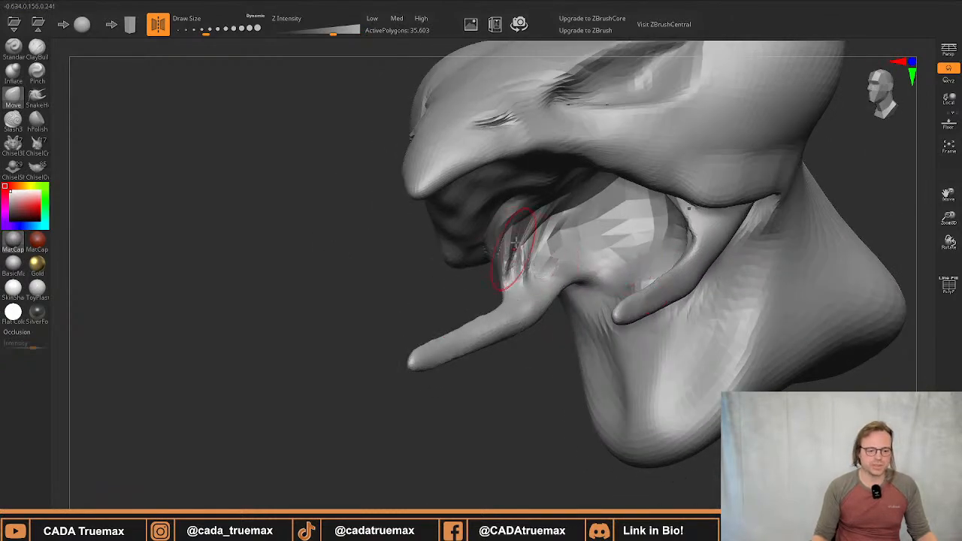
mouse_move(515, 242)
right_mouse_down()
mouse_move(509, 239)
mouse_move(521, 300)
mouse_move(546, 281)
right_mouse_up()
key("s")
mouse_move(545, 281)
left_mouse_down()
mouse_move(537, 290)
mouse_move(541, 267)
mouse_move(512, 266)
mouse_move(520, 382)
left_mouse_up()
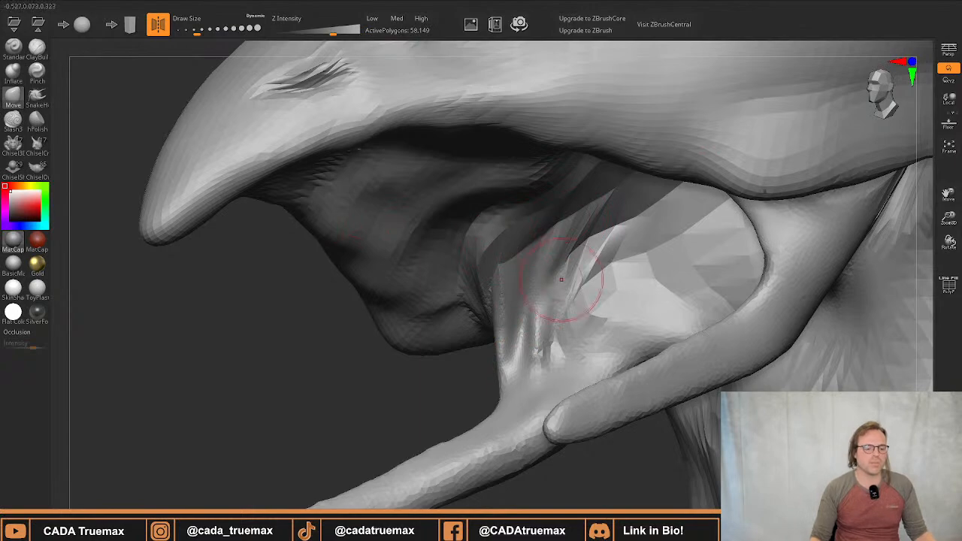
mouse_move(591, 284)
left_mouse_down("shift")
mouse_move(583, 264)
mouse_move(606, 318)
left_mouse_up("shift")
Adjust the draw size and pull the inner side of each jaw prong's base toward the middle of the mouth
right_click_drag(466, 226, 620, 245)
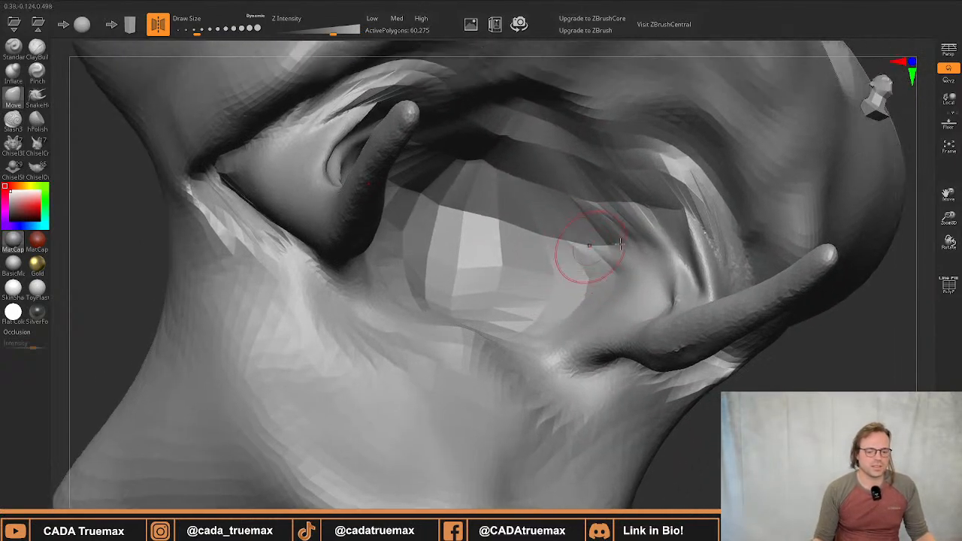
key("s")
left_click_drag(641, 284, 637, 285)
mouse_move(617, 300)
right_mouse_down("alt")
mouse_move(609, 316)
mouse_move(624, 299)
mouse_move(635, 316)
right_mouse_up("alt")
mouse_move(643, 336)
left_mouse_down()
mouse_move(640, 326)
mouse_move(610, 373)
left_mouse_up()
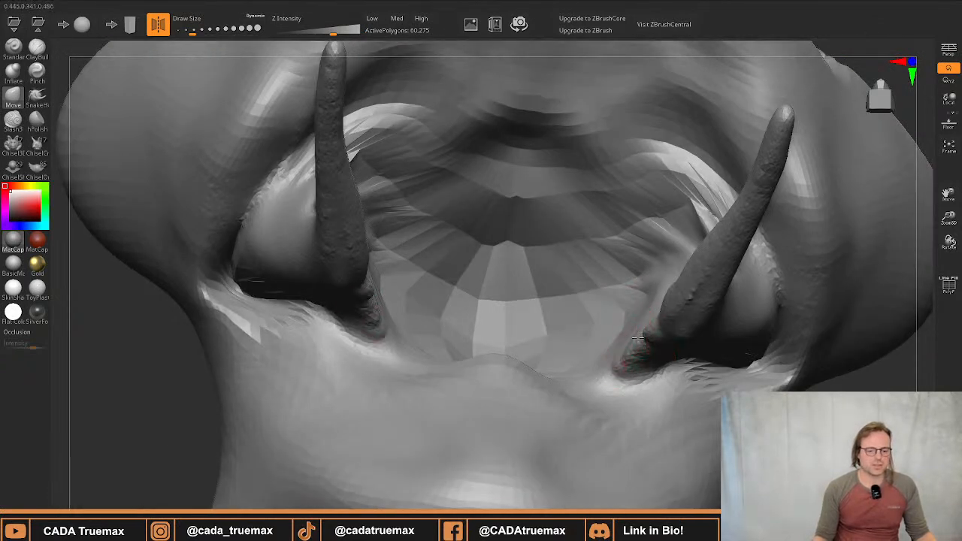
key("s")
mouse_move(638, 339)
left_mouse_down()
mouse_move(630, 342)
mouse_move(689, 259)
mouse_move(686, 240)
left_mouse_up()
right_click_drag(707, 244, 698, 278, "alt")
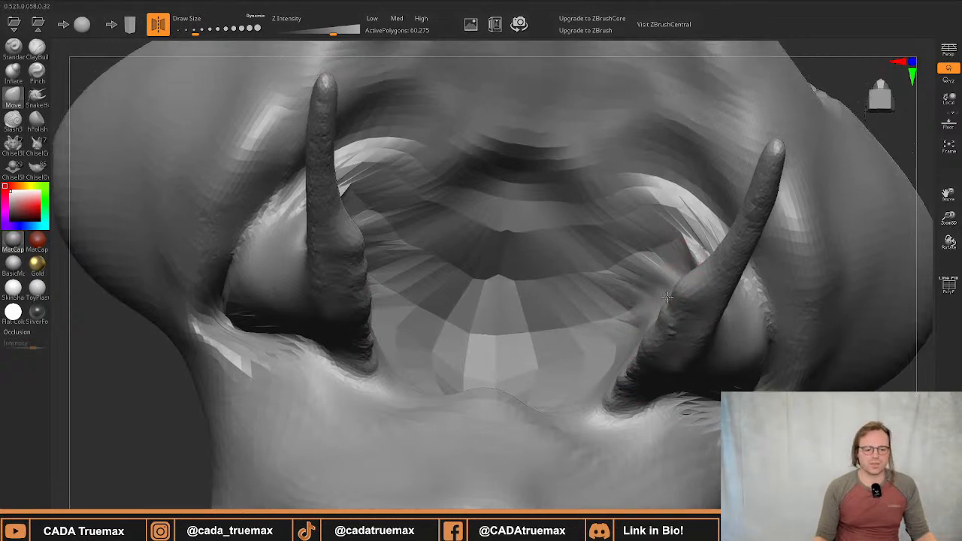
Vary the draw size and widen the jaw prongs with a row of bumps along their inner edges
key("s")
mouse_move(698, 279)
left_mouse_down()
mouse_move(693, 266)
mouse_move(680, 269)
mouse_move(637, 346)
left_mouse_up()
key("s")
left_click_drag(615, 383, 596, 387)
key("s")
left_click_drag(635, 355, 640, 355)
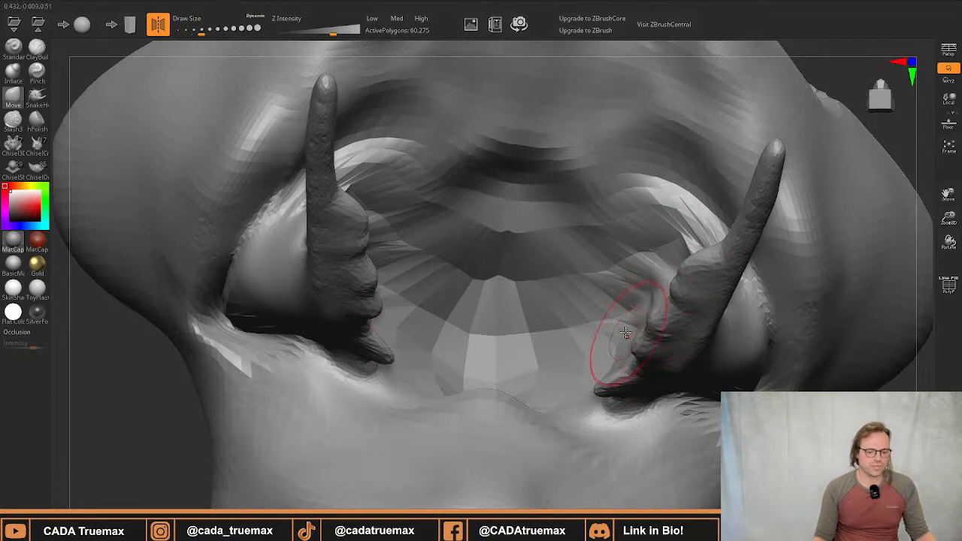
right_click_drag(629, 333, 614, 410)
mouse_move(630, 309)
left_mouse_down()
mouse_move(616, 297)
mouse_move(647, 303)
left_mouse_up()
right_click_drag(680, 239, 659, 300)
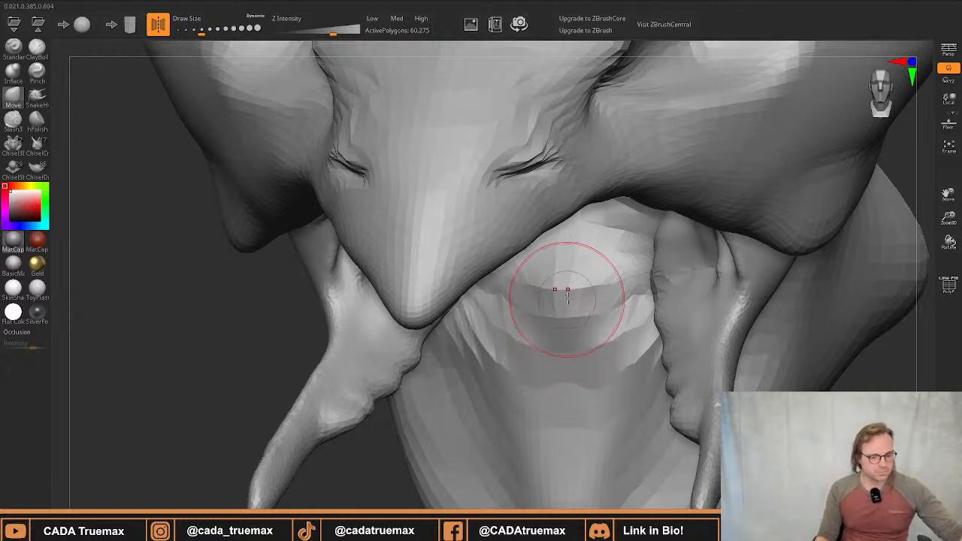
Pull the front edge of each jaw prong's bend forward to fill its inward curve in side view
mouse_move(596, 295)
right_mouse_down()
mouse_move(586, 261)
mouse_move(600, 236)
mouse_move(628, 239)
mouse_move(625, 216)
right_mouse_up()
right_click_drag(579, 171, 615, 161)
right_click_drag(616, 246, 566, 222, "alt")
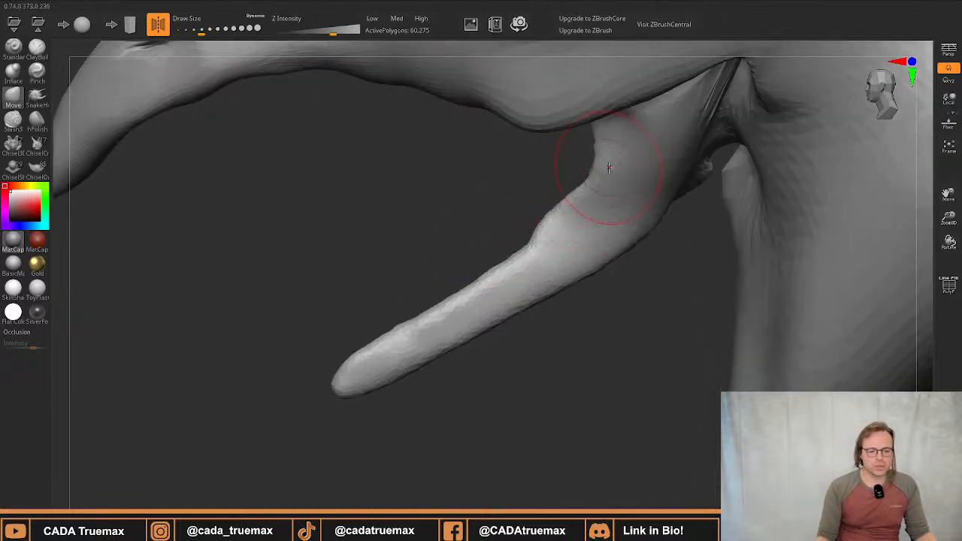
left_click_drag(593, 145, 577, 147)
mouse_move(505, 274)
right_mouse_down("alt")
mouse_move(515, 315)
mouse_move(586, 264)
mouse_move(558, 256)
mouse_move(563, 268)
right_mouse_up("alt")
left_click_drag(581, 275, 561, 268)
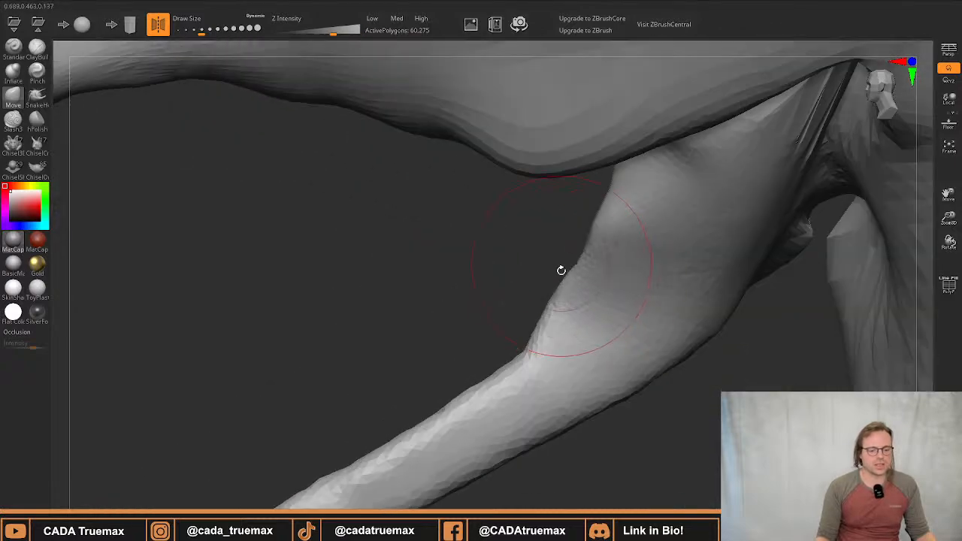
Adjust the draw size and extend the jaw prongs' inner edges toward each other, forming pointed upper lobes and broader tips
mouse_move(561, 269)
right_mouse_down("ctrl")
mouse_move(534, 259)
mouse_move(536, 298)
mouse_move(574, 266)
mouse_move(558, 259)
mouse_move(696, 226)
mouse_move(680, 244)
mouse_move(693, 309)
right_mouse_up("ctrl")
right_click_drag(693, 309, 698, 227, "alt")
key("s")
mouse_move(713, 298)
left_mouse_down()
mouse_move(703, 301)
mouse_move(730, 315)
mouse_move(741, 382)
mouse_move(726, 307)
mouse_move(701, 287)
left_mouse_up()
right_click_drag(696, 219, 635, 161)
key("s")
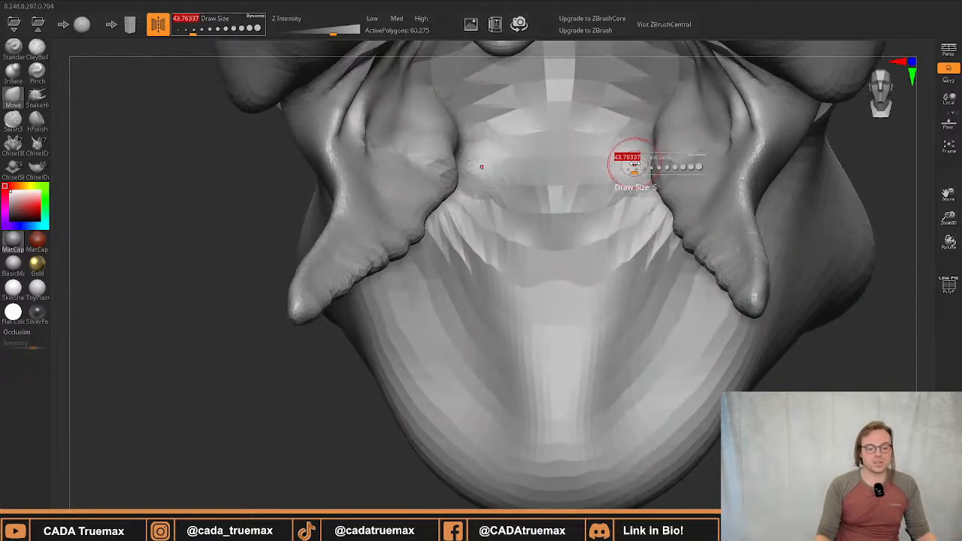
mouse_move(631, 165)
left_mouse_down()
mouse_move(640, 161)
mouse_move(621, 178)
mouse_move(666, 198)
mouse_move(667, 246)
mouse_move(711, 278)
mouse_move(713, 303)
left_mouse_up()
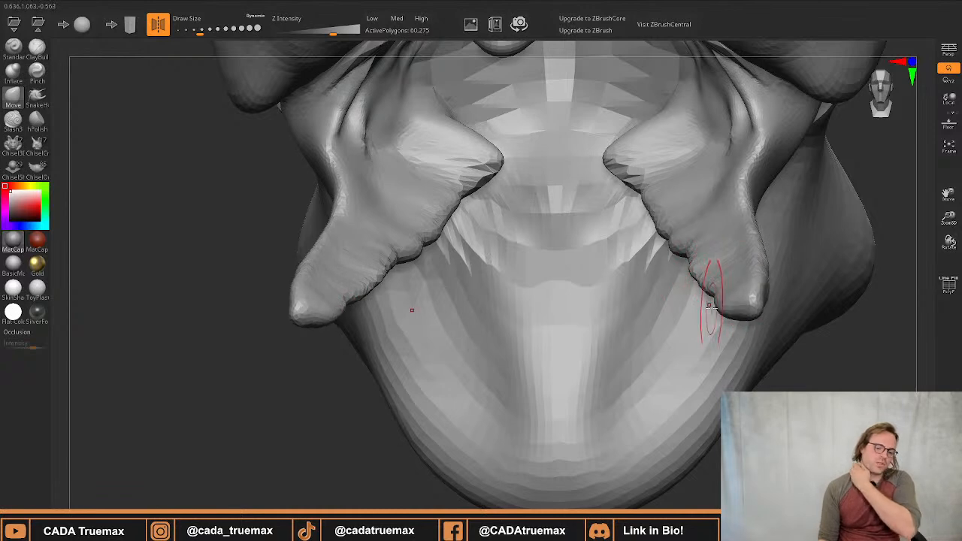
mouse_move(709, 215)
right_mouse_down()
mouse_move(542, 205)
mouse_move(531, 217)
right_mouse_up()
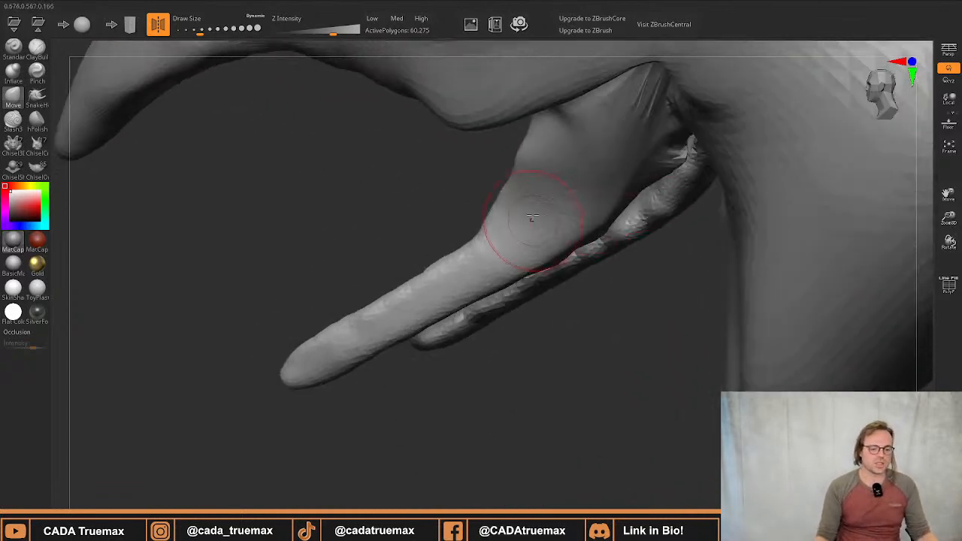
Reduce the draw size and pull the upper front edge of each jaw prong outward to fill the curve toward the shaft
key("s")
mouse_move(493, 218)
left_mouse_down()
mouse_move(458, 230)
mouse_move(446, 223)
mouse_move(505, 184)
mouse_move(496, 178)
left_mouse_up()
left_click_drag(512, 172, 503, 165)
right_click_drag(471, 191, 483, 175, "alt")
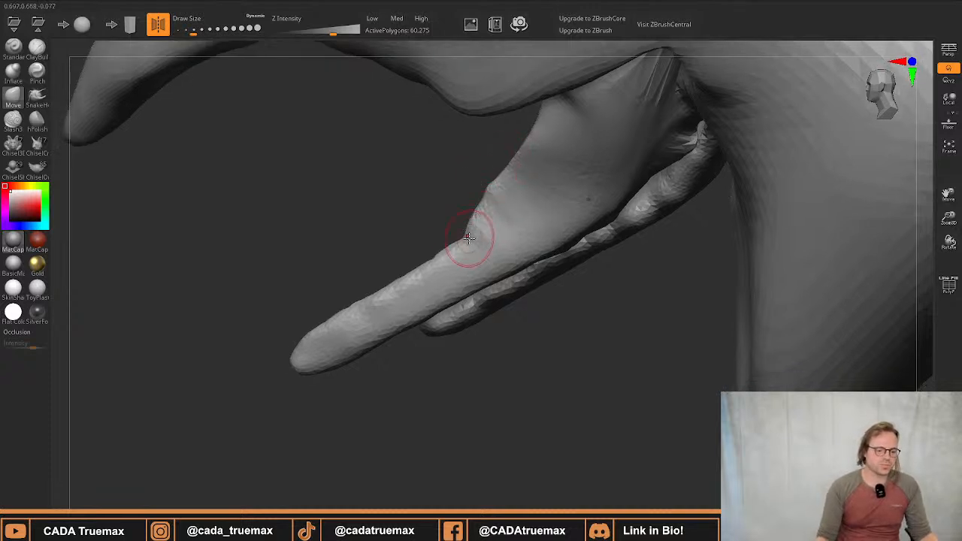
mouse_move(468, 241)
left_mouse_down()
mouse_move(454, 234)
mouse_move(423, 253)
left_mouse_up()
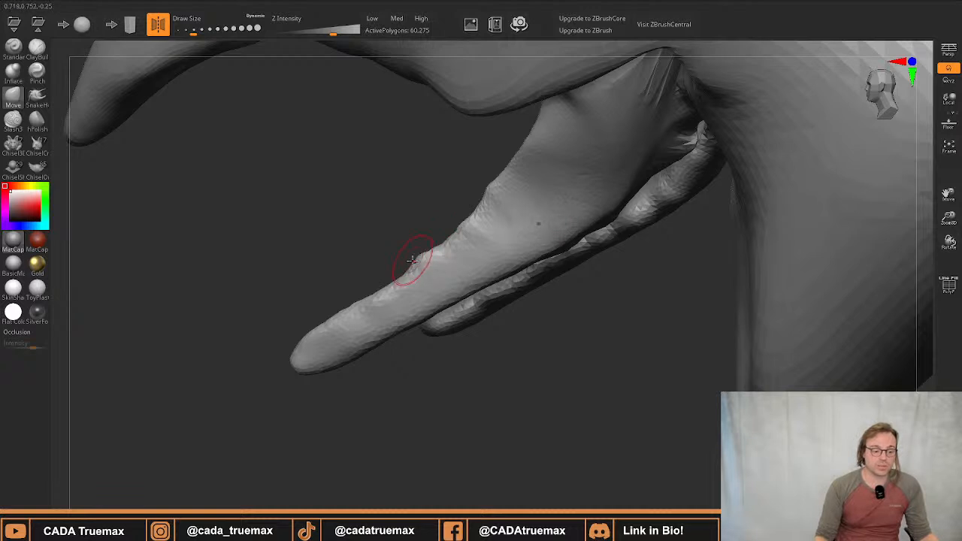
Adjust the draw size and pull the jaw prong tips forward and upward into broad, upturned ends
right_click_drag(388, 301, 416, 243, "alt")
key("s")
left_click_drag(360, 281, 366, 281)
right_click_drag(366, 284, 408, 270, "alt")
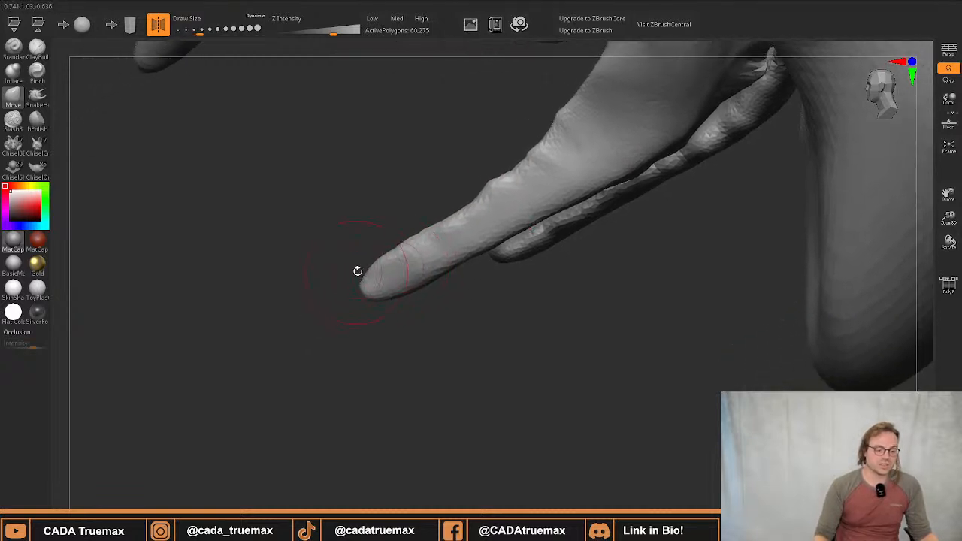
left_click_drag(356, 271, 308, 241)
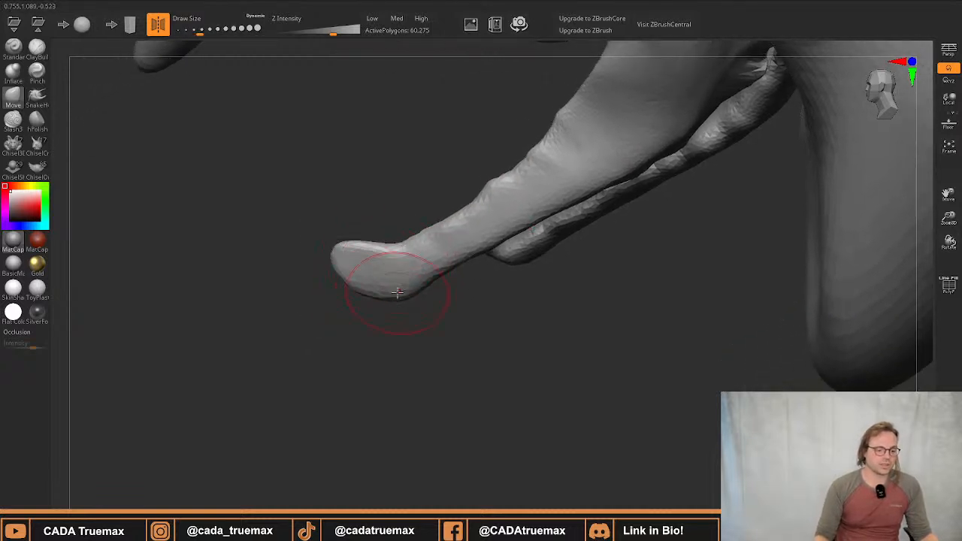
left_click_drag(398, 292, 431, 288)
right_click_drag(431, 288, 458, 257)
mouse_move(543, 214)
right_mouse_down("alt")
mouse_move(460, 261)
mouse_move(576, 243)
mouse_move(683, 208)
mouse_move(625, 225)
mouse_move(576, 318)
mouse_move(638, 146)
right_mouse_up("alt")
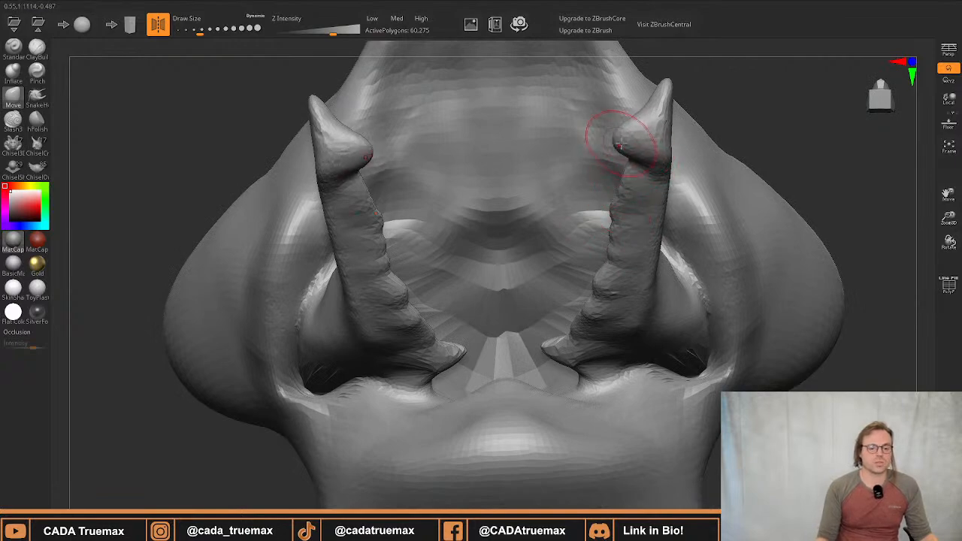
Enlarge the draw size and pull the lower front edge of the neck upward beneath the jaw
mouse_move(613, 187)
right_mouse_down()
mouse_move(623, 265)
mouse_move(572, 268)
mouse_move(632, 247)
mouse_move(618, 246)
mouse_move(544, 346)
mouse_move(468, 240)
mouse_move(486, 251)
mouse_move(586, 254)
mouse_move(502, 291)
right_mouse_up()
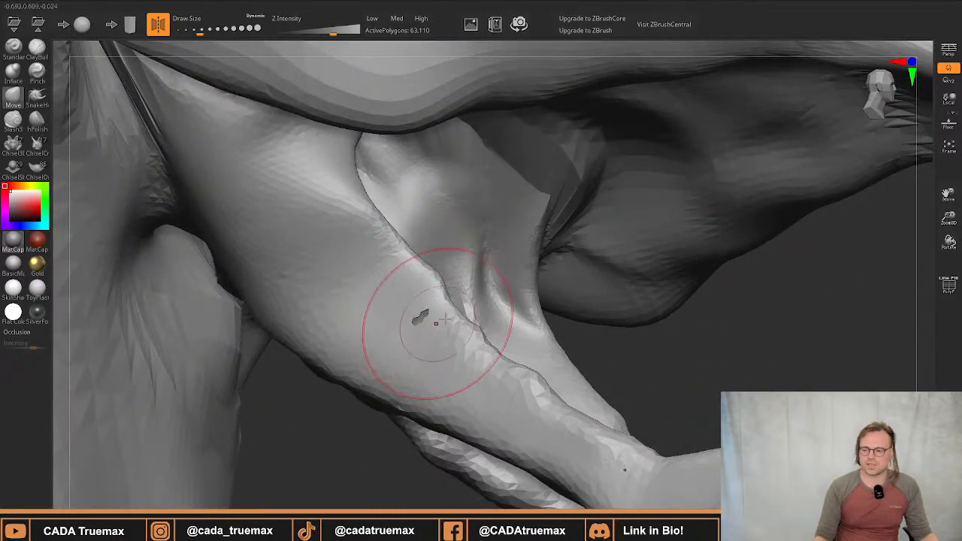
mouse_move(436, 321)
right_mouse_down()
mouse_move(494, 215)
mouse_move(585, 223)
mouse_move(504, 230)
mouse_move(532, 292)
mouse_move(509, 221)
mouse_move(528, 236)
mouse_move(594, 239)
mouse_move(482, 236)
mouse_move(525, 234)
mouse_move(548, 217)
mouse_move(541, 239)
right_mouse_up()
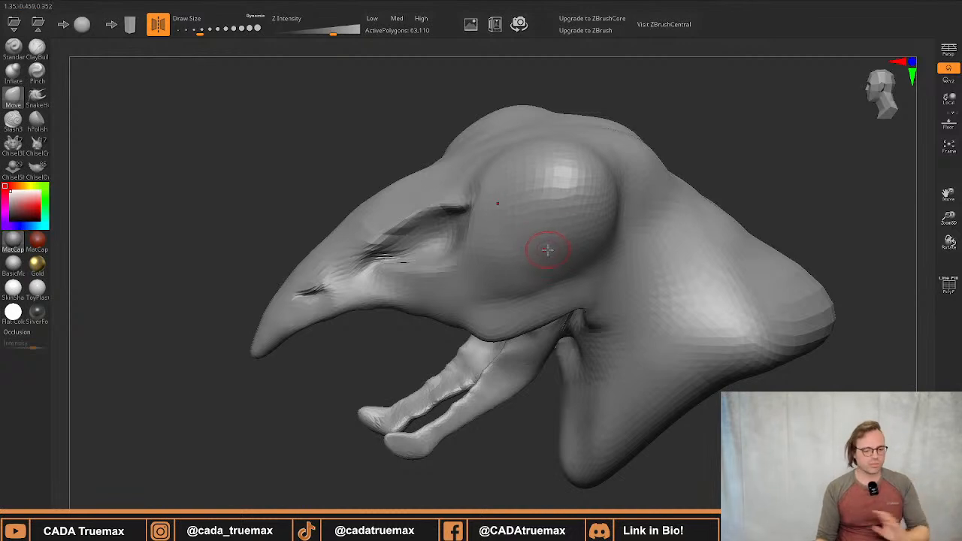
right_click_drag(556, 247, 533, 259)
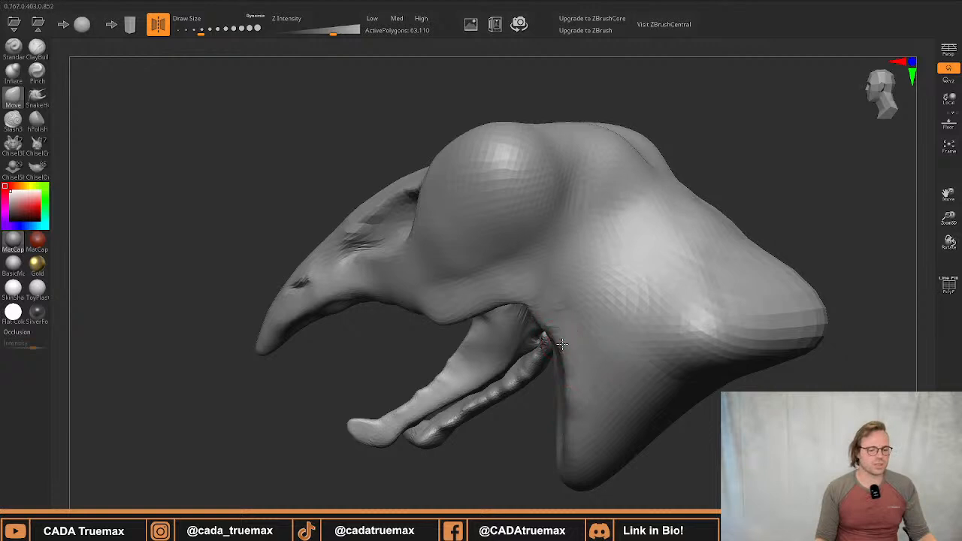
key("s")
left_click_drag(528, 309, 500, 314)
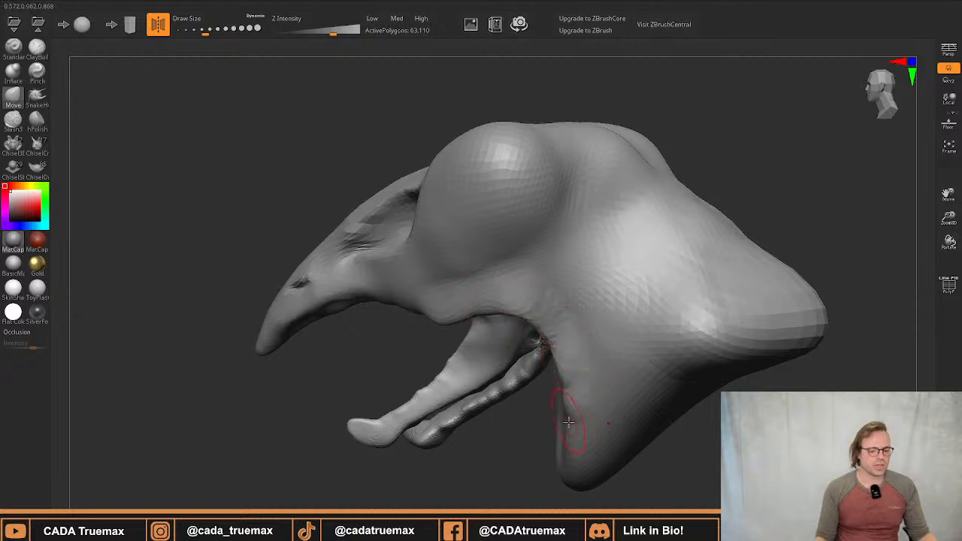
left_click_drag(558, 483, 551, 369)
Vary the draw size and shape a rounded, flat-bottomed depression in the middle of the forehead
mouse_move(469, 284)
right_mouse_down()
mouse_move(475, 275)
mouse_move(435, 288)
right_mouse_up()
right_click_drag(435, 289, 470, 328, "ctrl")
key("s")
left_click_drag(476, 273, 468, 273)
mouse_move(483, 253)
right_mouse_down()
mouse_move(489, 279)
mouse_move(503, 262)
right_mouse_up()
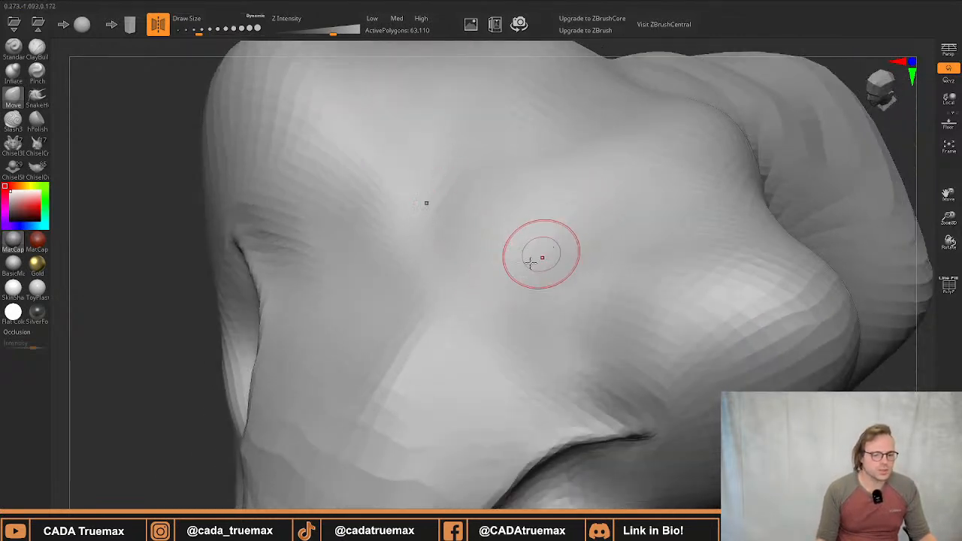
right_click_drag(562, 216, 539, 158, "ctrl")
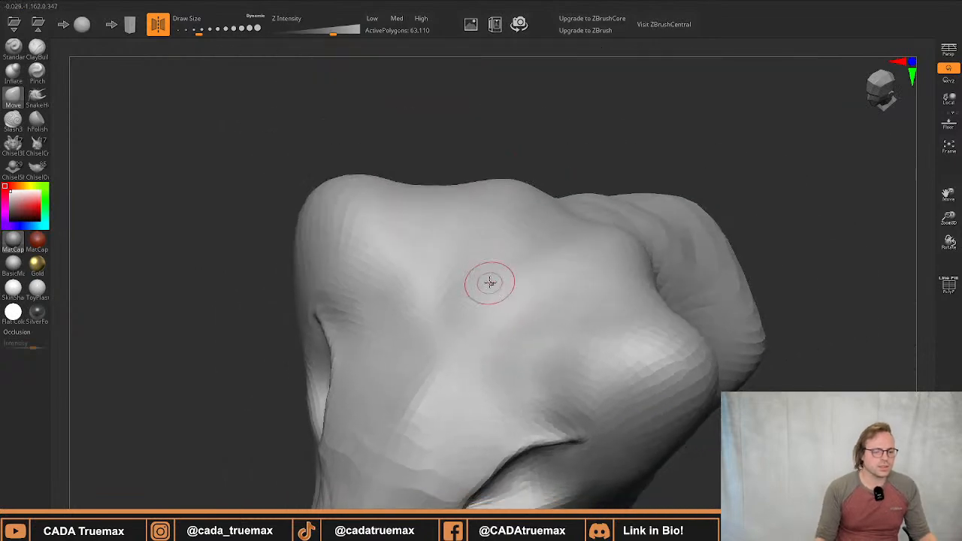
key("s")
left_click_drag(489, 281, 501, 280)
right_click_drag(486, 279, 480, 239, "alt")
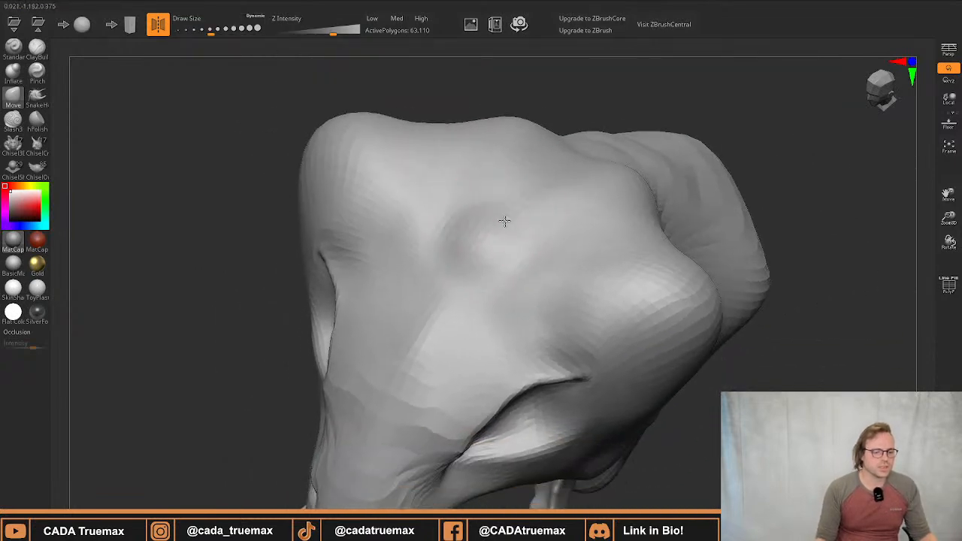
key("s")
left_click_drag(506, 218, 503, 209)
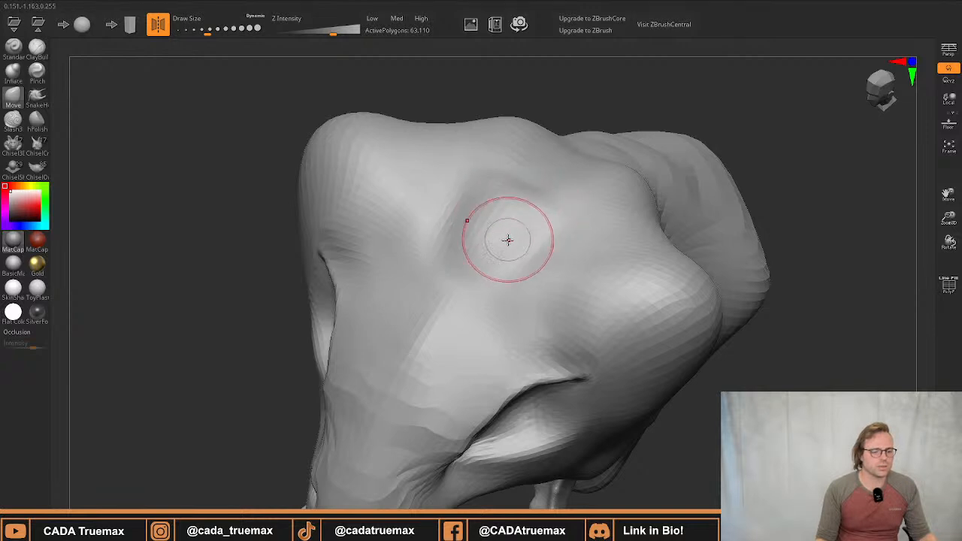
Push the side edges of the forehead depression outward, widening it and sharpening its rim
right_click_drag(512, 243, 504, 178)
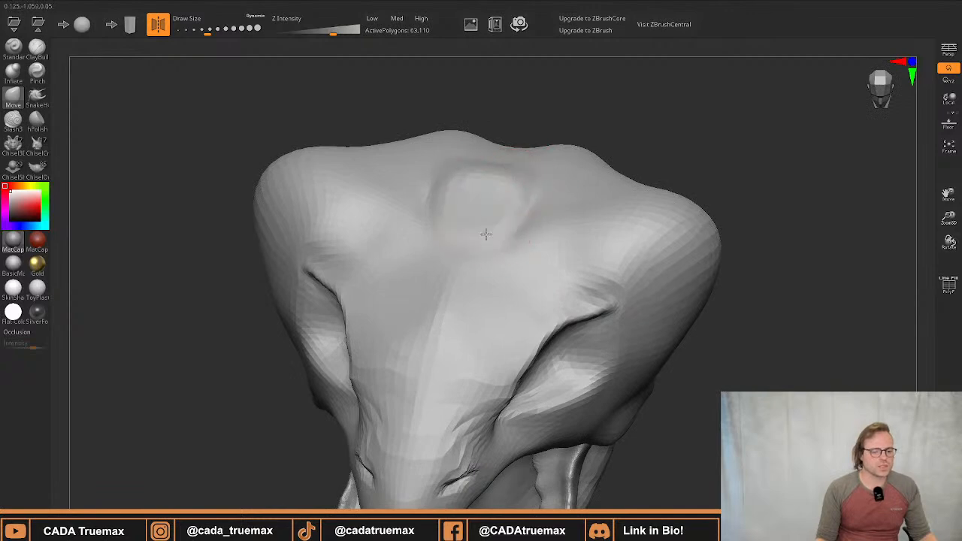
right_click_drag(499, 235, 446, 229)
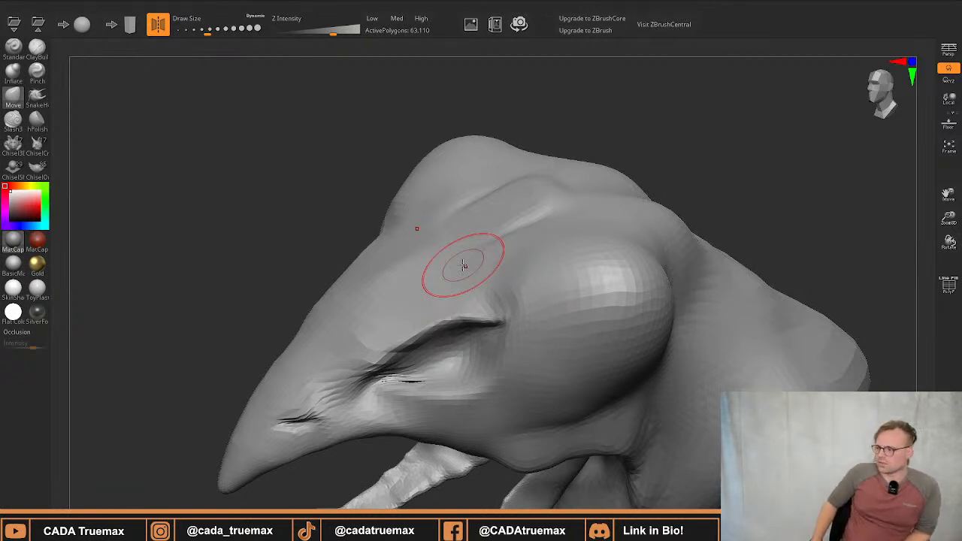
mouse_move(447, 225)
right_mouse_down()
mouse_move(473, 217)
mouse_move(469, 206)
mouse_move(447, 208)
right_mouse_up()
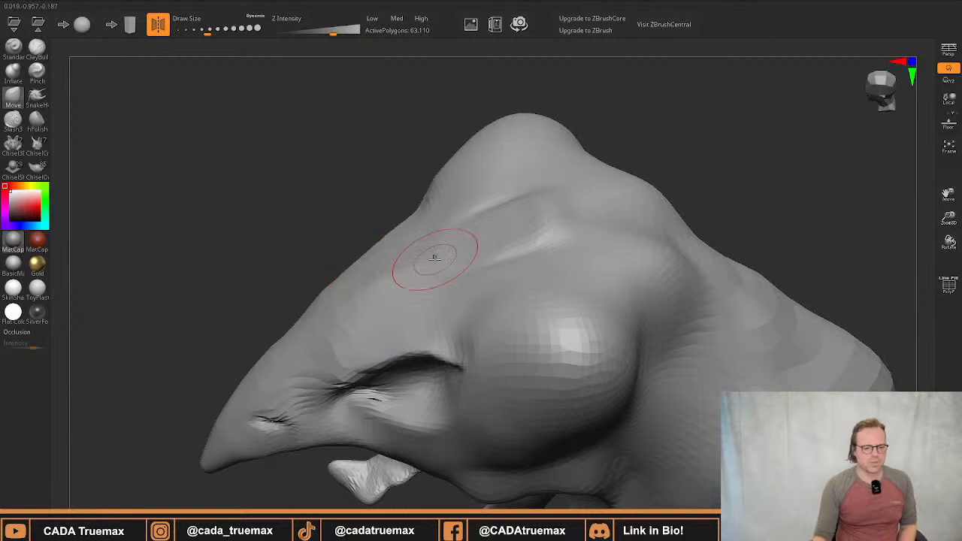
mouse_move(485, 207)
right_mouse_down()
mouse_move(510, 229)
mouse_move(517, 206)
right_mouse_up()
left_click_drag(515, 195, 530, 197)
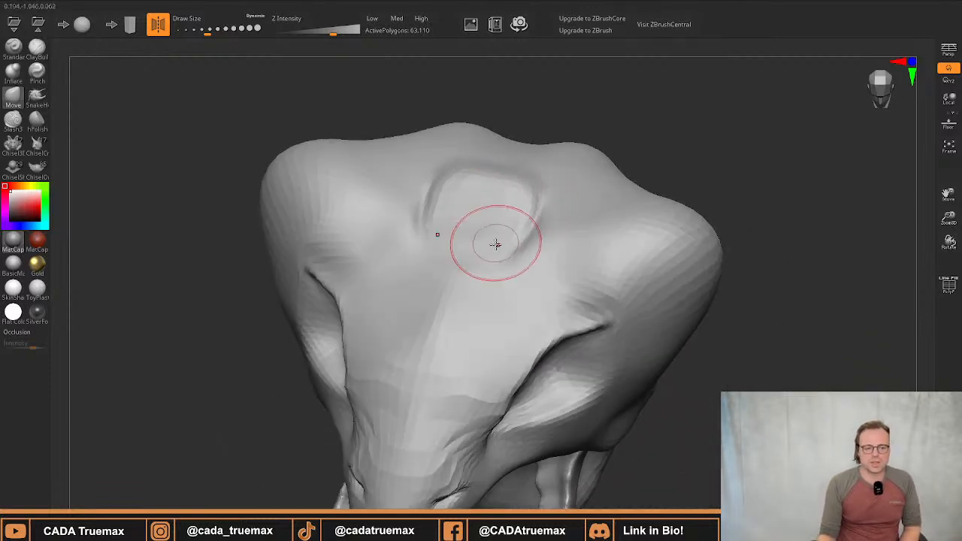
mouse_move(497, 256)
right_mouse_down()
mouse_move(451, 233)
mouse_move(441, 258)
mouse_move(476, 288)
mouse_move(460, 265)
right_mouse_up()
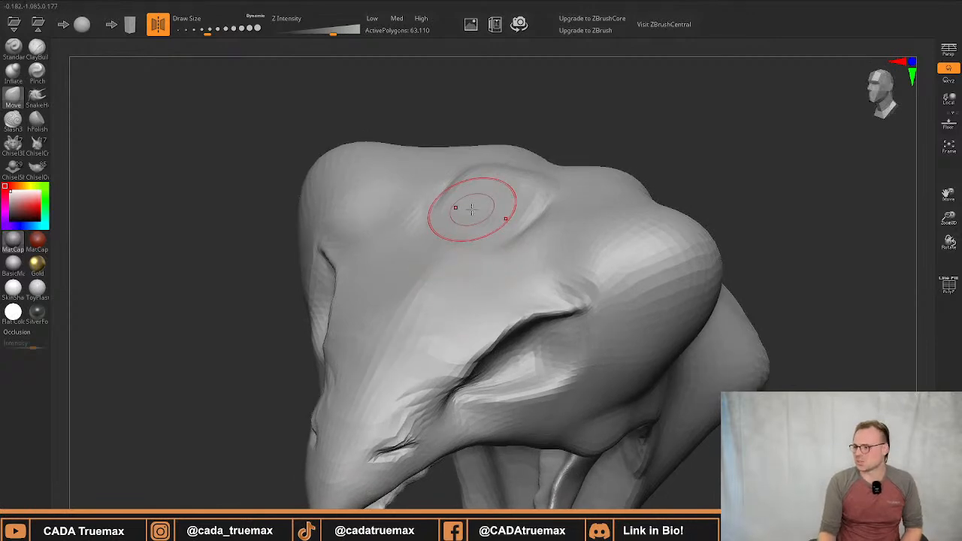
mouse_move(447, 266)
right_mouse_down()
mouse_move(468, 273)
mouse_move(460, 288)
right_mouse_up()
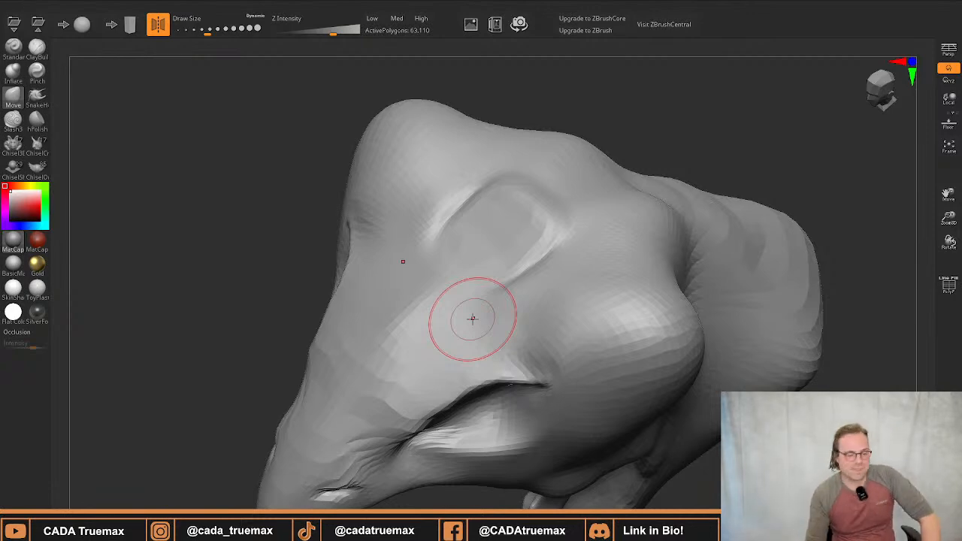
mouse_move(515, 185)
right_mouse_down()
mouse_move(494, 268)
mouse_move(542, 203)
mouse_move(533, 164)
right_mouse_up()
Show the polygon wireframe and examine the mesh density around the forehead depression and brow
key("shift+f")
right_click_drag(548, 221, 519, 185, "ctrl")
right_click_drag(495, 248, 572, 150, "alt")
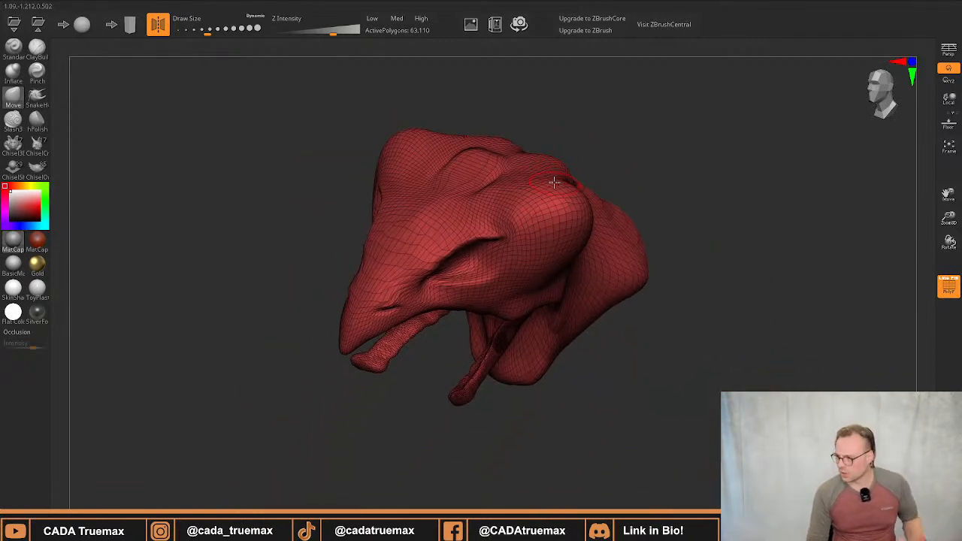
right_click_drag(560, 179, 660, 224)
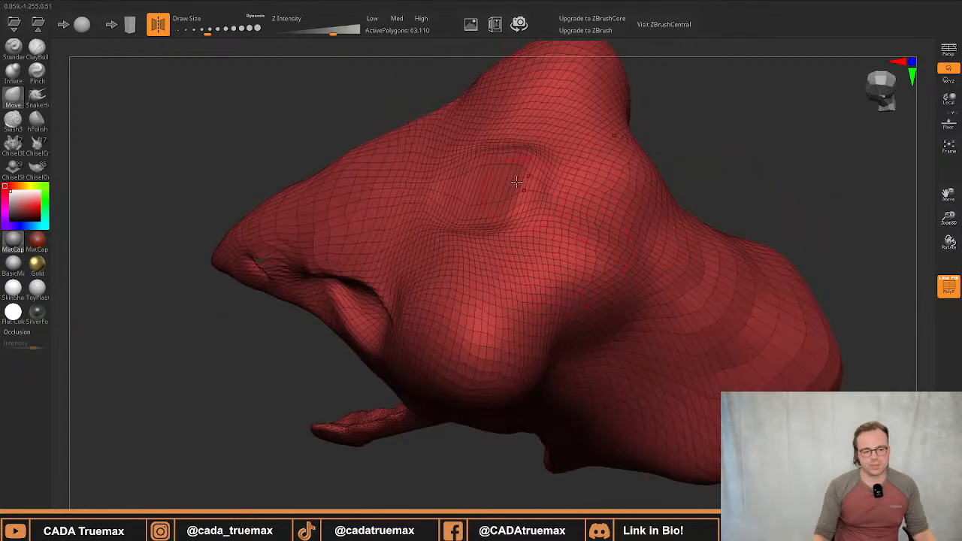
right_click_drag(517, 182, 437, 192)
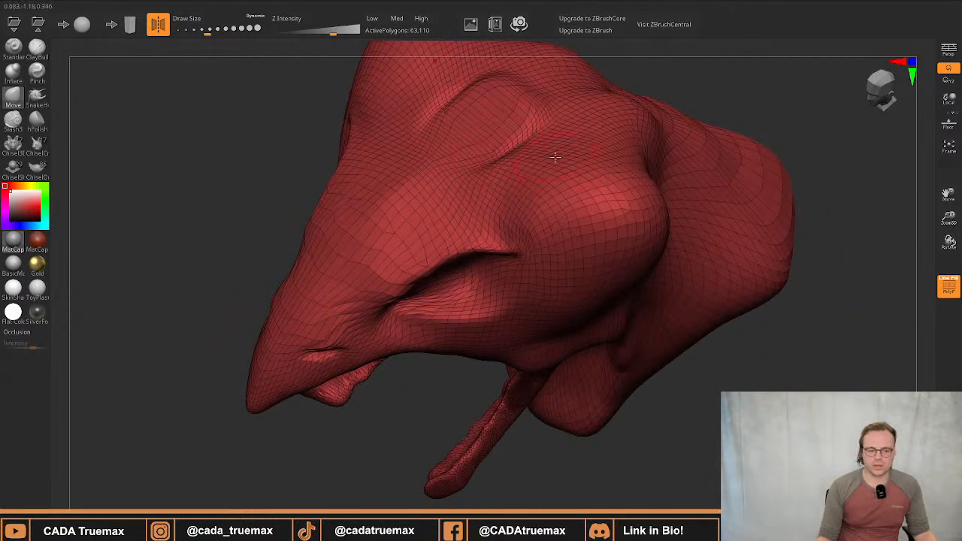
Adjust the draw size, try smoothing the forehead above the eye sockets with the wireframe shown, and undo the smoothing
key("s")
left_click_drag(555, 156, 600, 155)
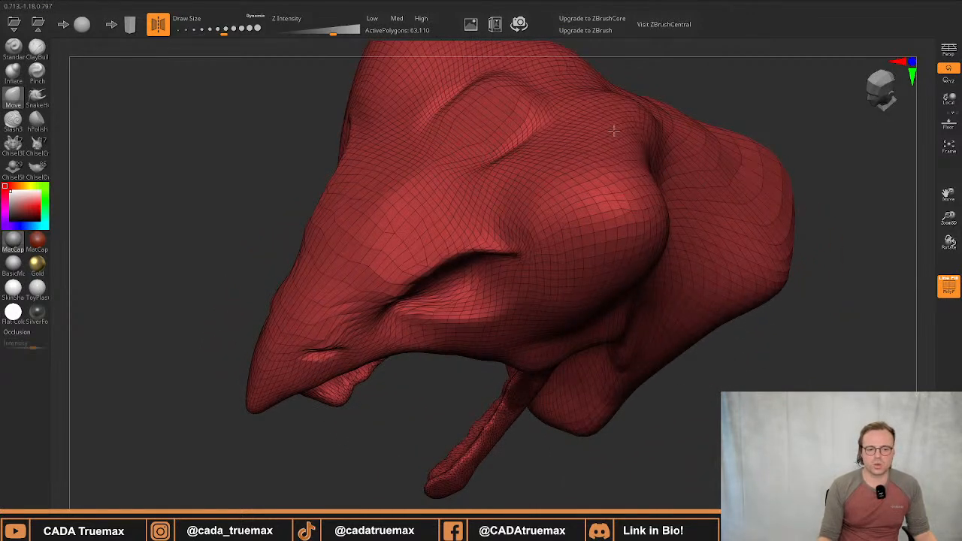
mouse_move(604, 127)
right_mouse_down()
mouse_move(569, 189)
mouse_move(602, 182)
mouse_move(648, 223)
right_mouse_up()
right_click_drag(421, 197, 498, 194)
key("s")
left_click_drag(499, 194, 484, 195)
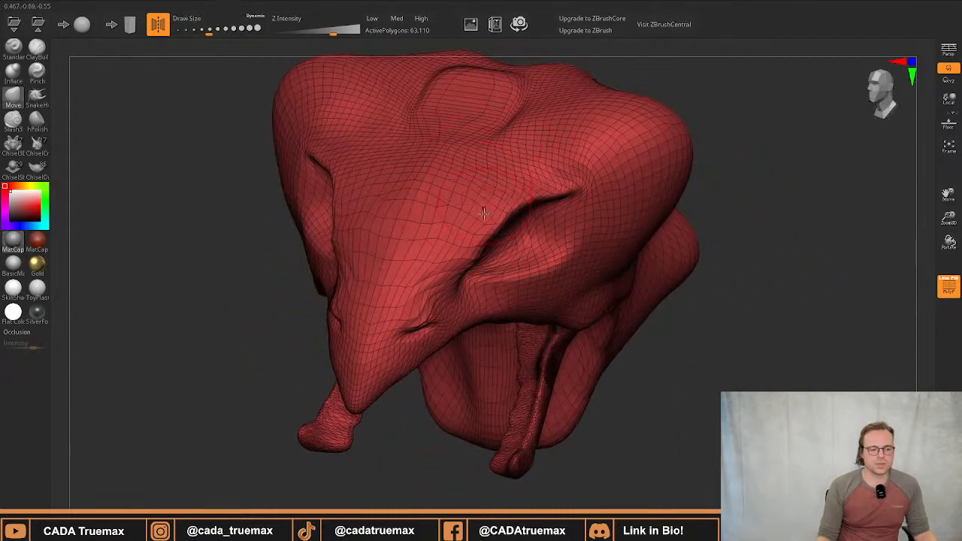
mouse_move(443, 242)
left_mouse_down("shift")
mouse_move(425, 236)
mouse_move(556, 143)
left_mouse_up("shift")
right_click_drag(459, 204, 470, 303, "ctrl")
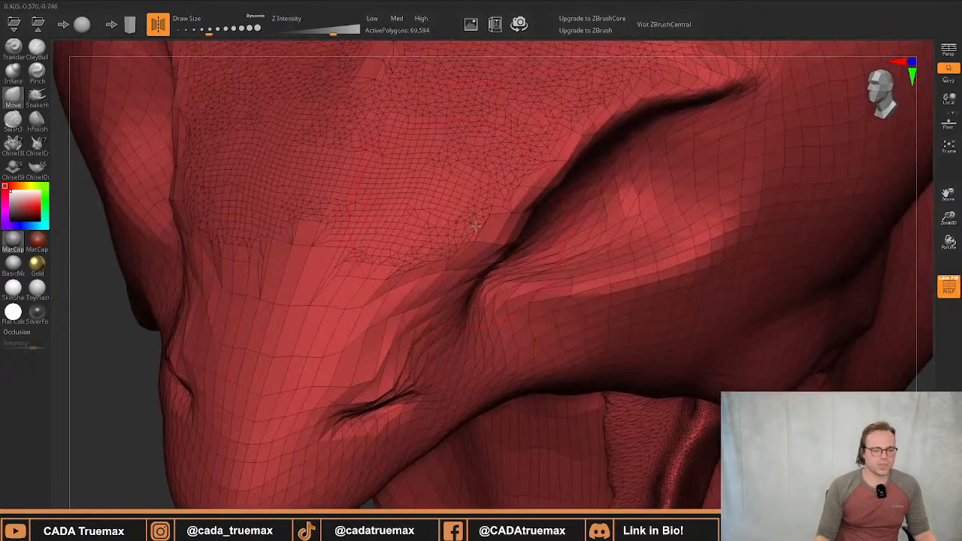
right_click_drag(474, 224, 471, 346, "alt")
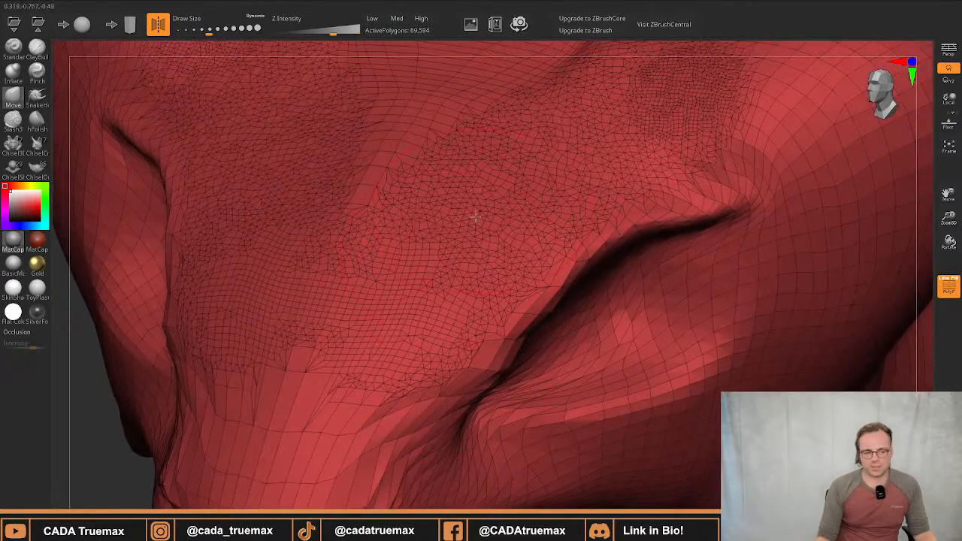
key("ctrl+z")
Hide the polygon wireframe and examine the mouth cavity and jaw prongs from below
right_click_drag(522, 205, 468, 146)
right_click_drag(458, 277, 442, 234)
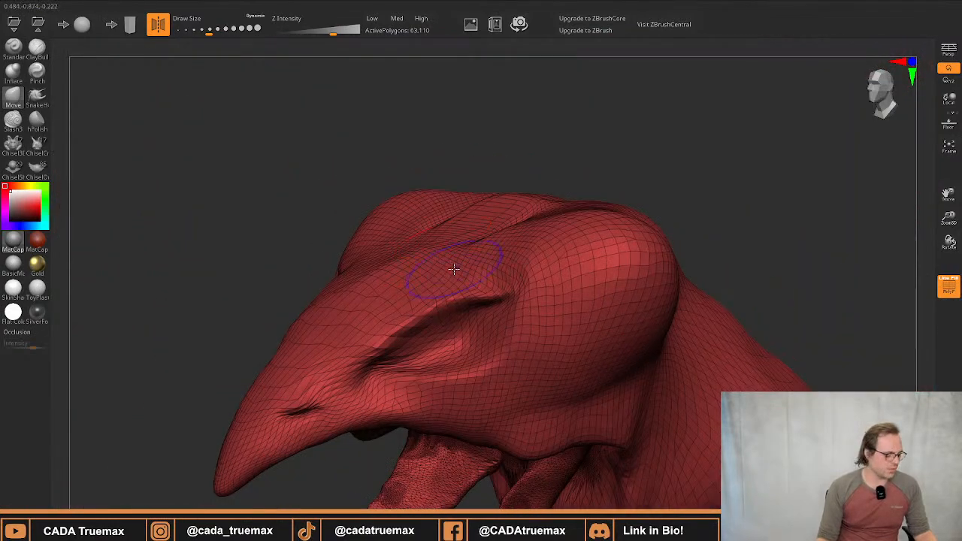
key("shift+f")
right_click_drag(456, 268, 474, 150, "alt")
right_click_drag(474, 150, 471, 289, "ctrl")
mouse_move(471, 263)
right_mouse_down("alt")
mouse_move(471, 174)
mouse_move(519, 110)
right_mouse_up("alt")
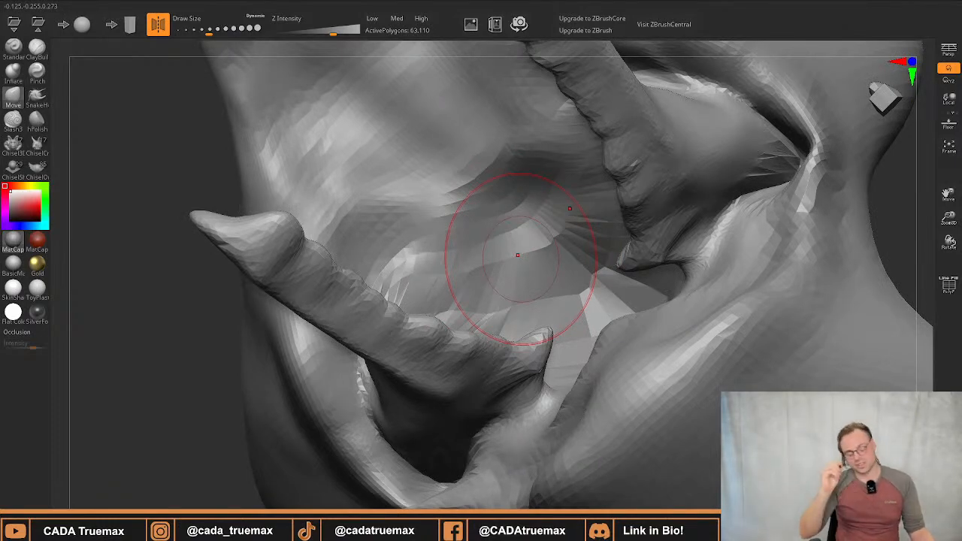
mouse_move(505, 203)
right_mouse_down()
mouse_move(483, 128)
mouse_move(521, 217)
mouse_move(507, 266)
right_mouse_up()
Try to pull the inner lobes of the jaw prongs together across the middle of the mouth
left_click_drag(526, 225, 529, 260)
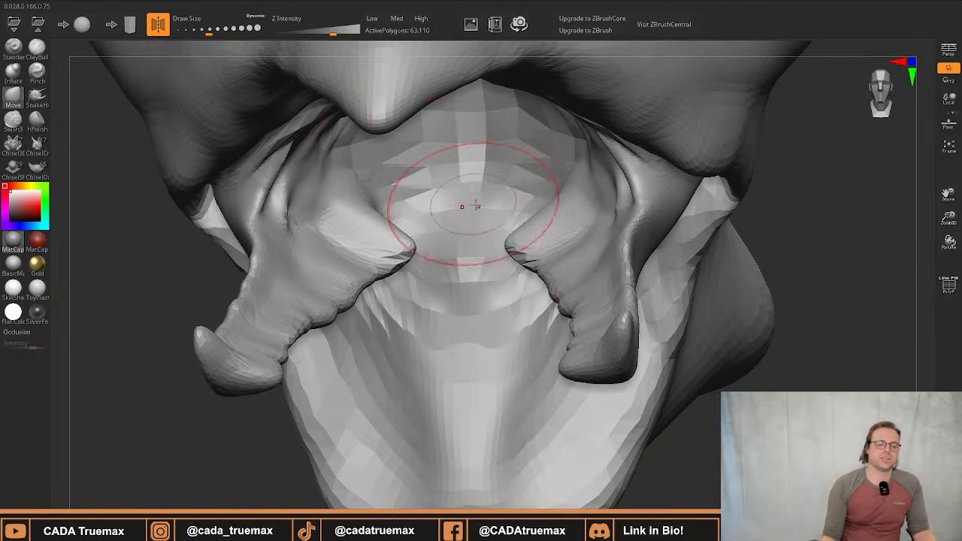
mouse_move(487, 206)
right_mouse_down()
mouse_move(470, 174)
mouse_move(481, 184)
mouse_move(455, 207)
mouse_move(441, 193)
right_mouse_up()
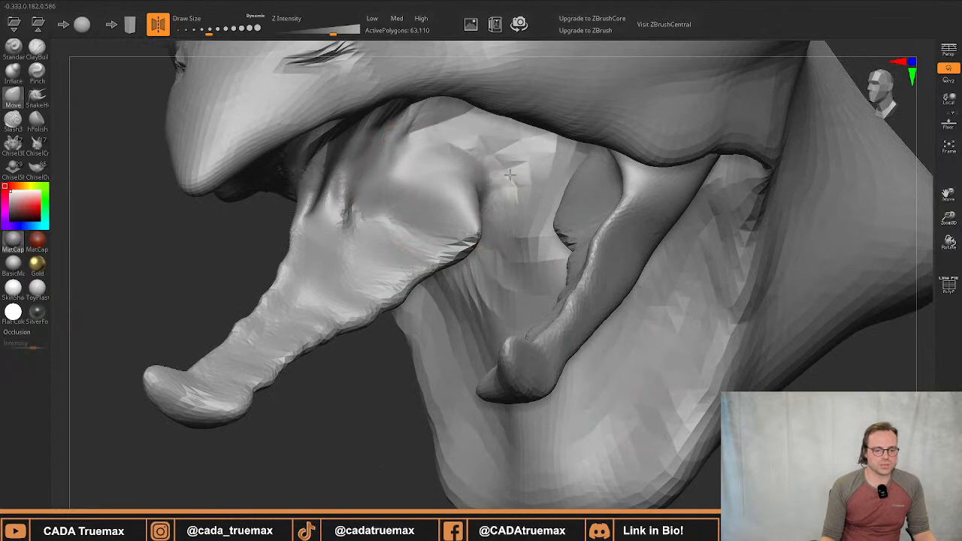
right_click_drag(498, 186, 509, 144)
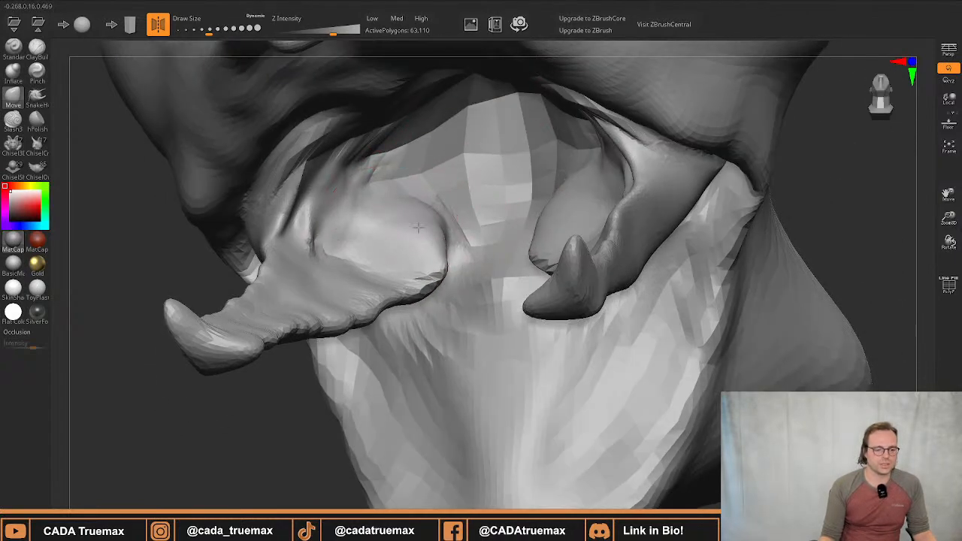
mouse_move(415, 224)
left_mouse_down()
mouse_move(467, 241)
mouse_move(562, 218)
left_mouse_up()
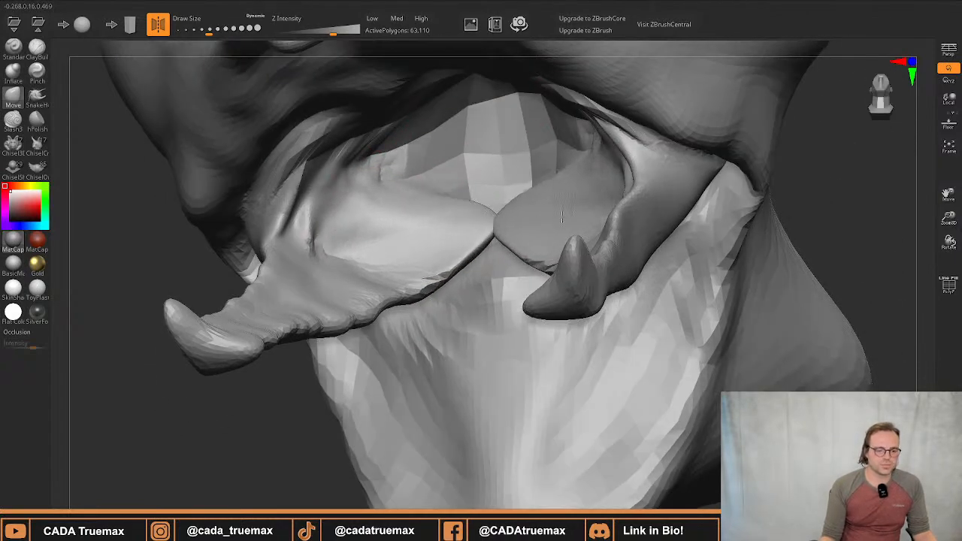
right_click_drag(490, 203, 493, 227)
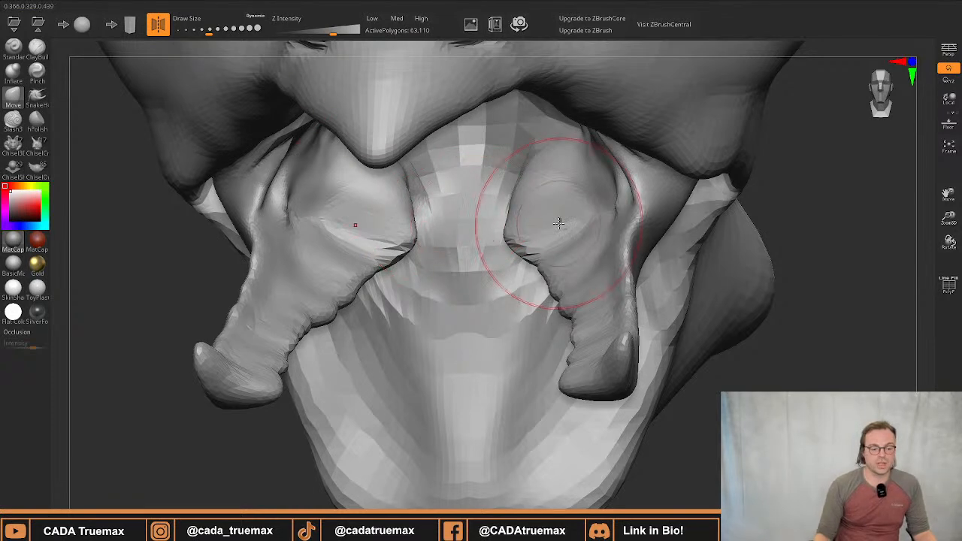
Reduce the draw size and pull the upper edge of each jaw prong's base inward toward the mouth cavity
mouse_move(559, 221)
right_mouse_down("alt")
mouse_move(518, 244)
mouse_move(555, 243)
right_mouse_up("alt")
key("s")
left_click_drag(557, 245, 549, 246)
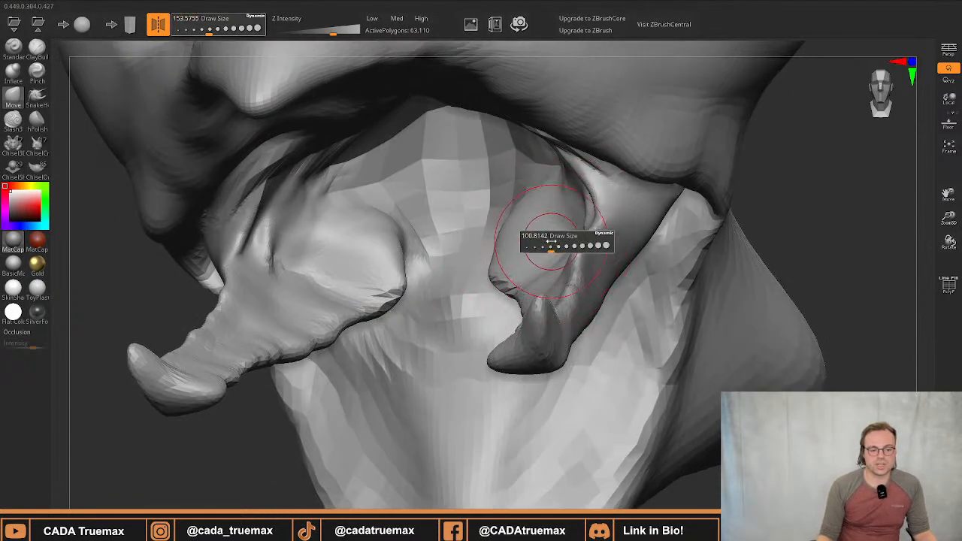
right_click_drag(621, 197, 618, 178)
left_click_drag(618, 178, 571, 167)
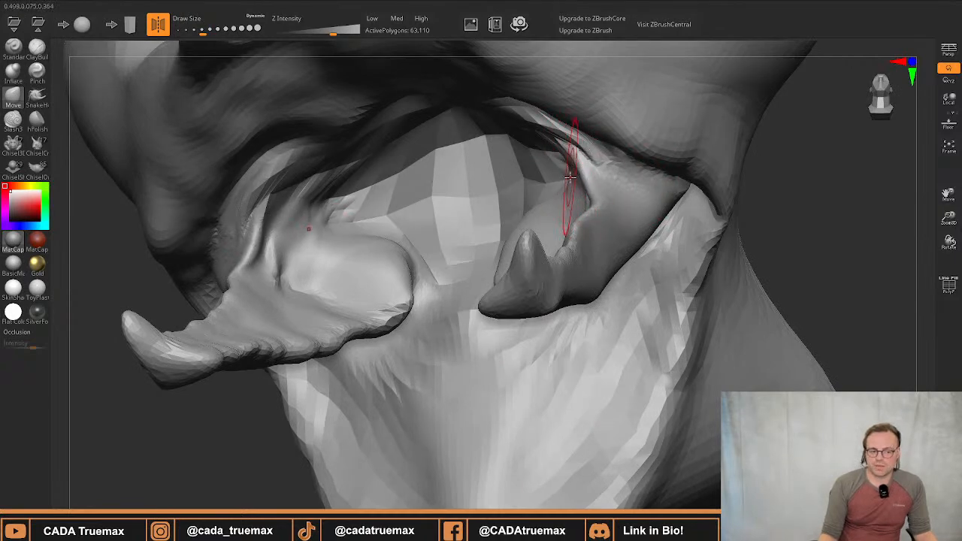
Enlarge the draw size slightly and smooth the surface near the base of the jaw prongs
right_click_drag(570, 167, 529, 200)
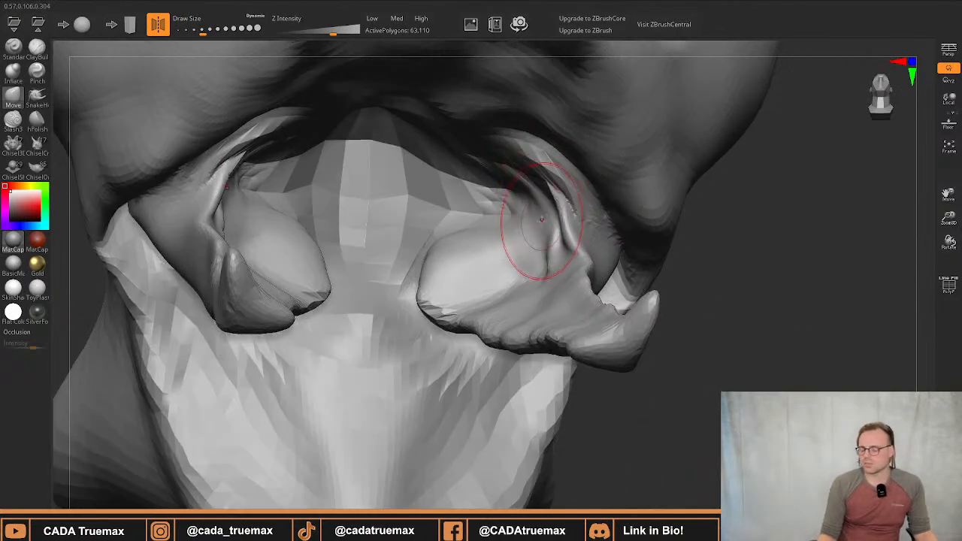
mouse_move(543, 235)
right_mouse_down()
mouse_move(521, 241)
mouse_move(511, 259)
mouse_move(521, 218)
mouse_move(542, 310)
right_mouse_up()
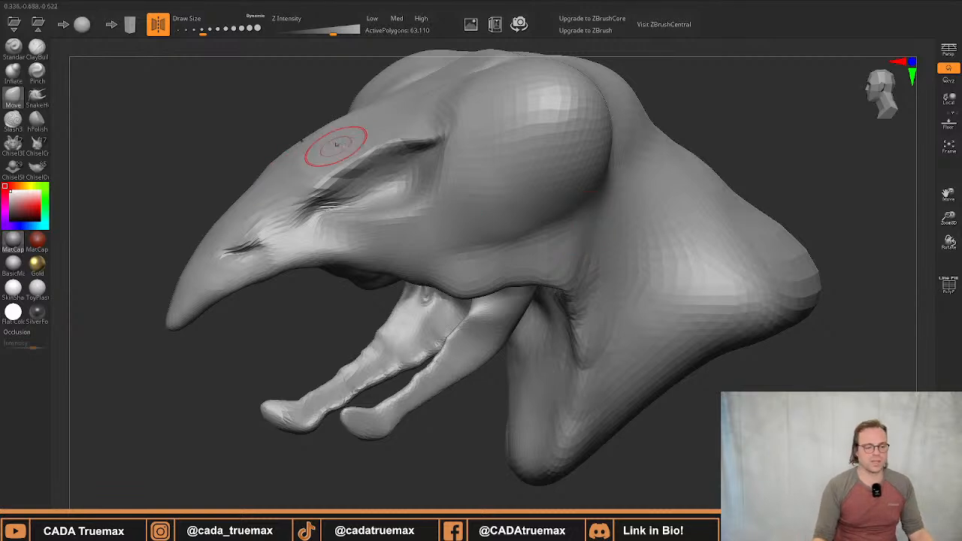
mouse_move(335, 148)
right_mouse_down()
mouse_move(401, 165)
mouse_move(398, 112)
right_mouse_up()
mouse_move(398, 180)
right_mouse_down()
mouse_move(385, 329)
mouse_move(391, 215)
mouse_move(383, 208)
mouse_move(361, 294)
mouse_move(372, 235)
mouse_move(392, 214)
mouse_move(385, 233)
mouse_move(399, 223)
mouse_move(383, 253)
mouse_move(408, 193)
mouse_move(434, 190)
mouse_move(387, 221)
mouse_move(448, 272)
right_mouse_up()
key("s")
left_click_drag(449, 272, 453, 272)
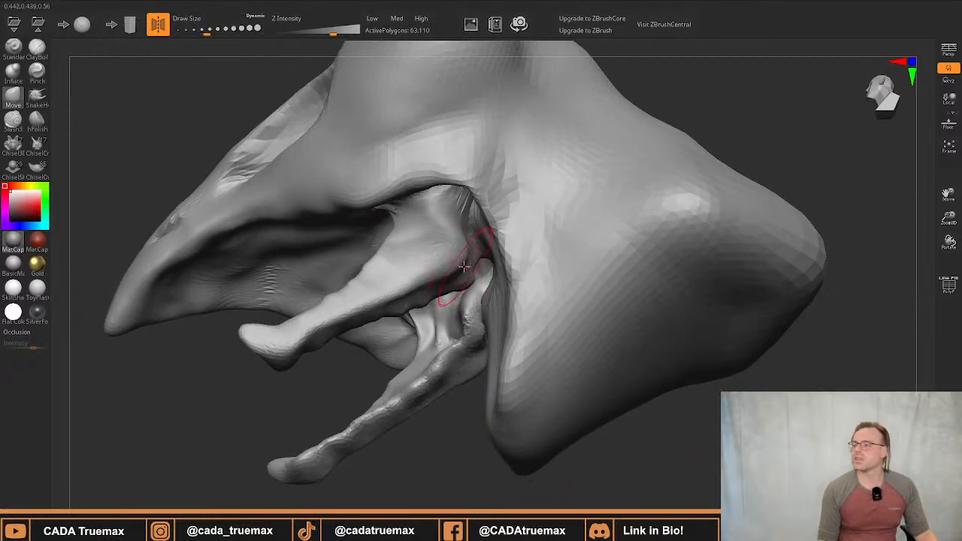
right_click_drag(466, 263, 473, 288)
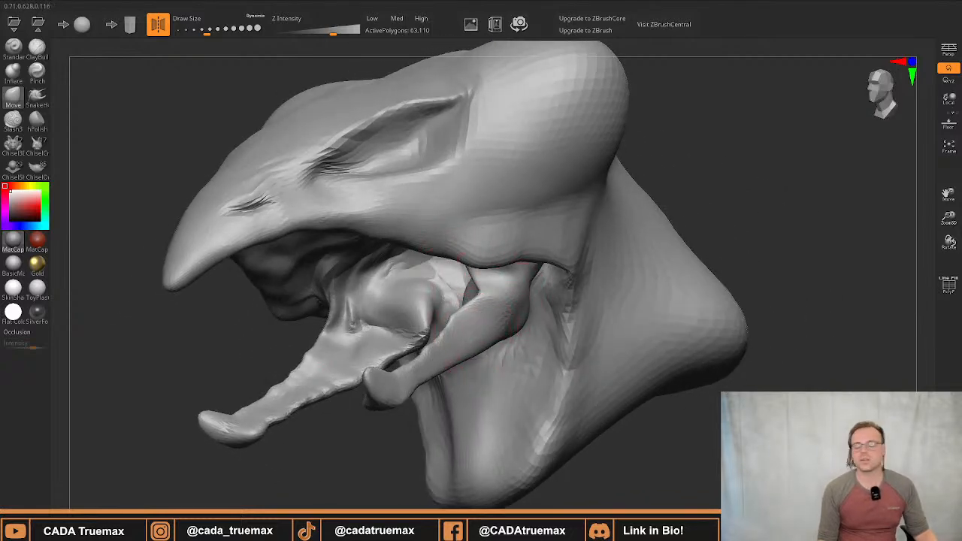
right_click_drag(464, 308, 426, 322)
mouse_move(426, 322)
left_mouse_down("shift")
mouse_move(400, 329)
mouse_move(419, 319)
mouse_move(398, 320)
left_mouse_up("shift")
mouse_move(357, 262)
right_mouse_down("alt")
mouse_move(406, 301)
mouse_move(419, 301)
mouse_move(432, 268)
mouse_move(409, 305)
mouse_move(429, 248)
mouse_move(408, 300)
mouse_move(391, 269)
mouse_move(297, 296)
mouse_move(475, 289)
mouse_move(441, 290)
mouse_move(486, 279)
right_mouse_up("alt")
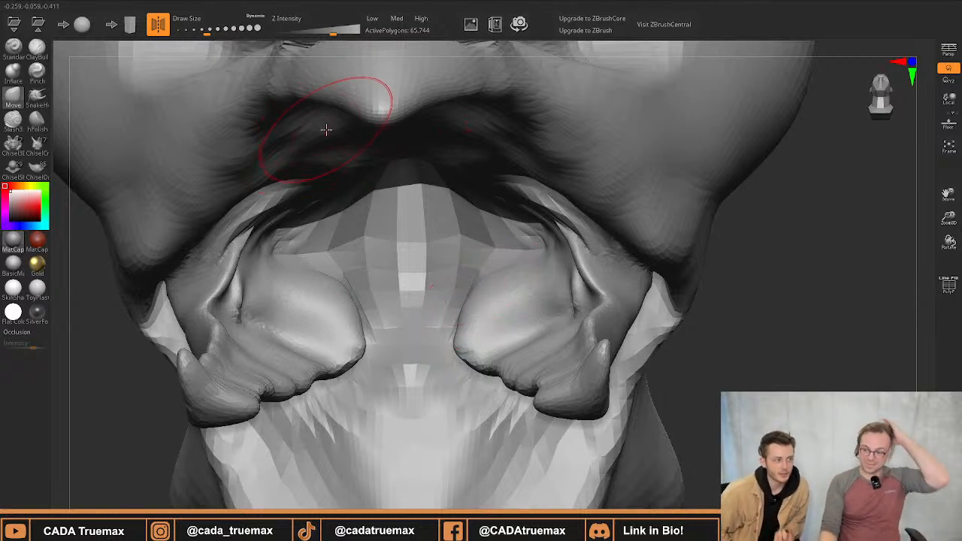
Push in the upper edges of the jaw prongs' inner lobes with the Move brush and undo the last adjustment
right_click_drag(500, 188, 475, 238)
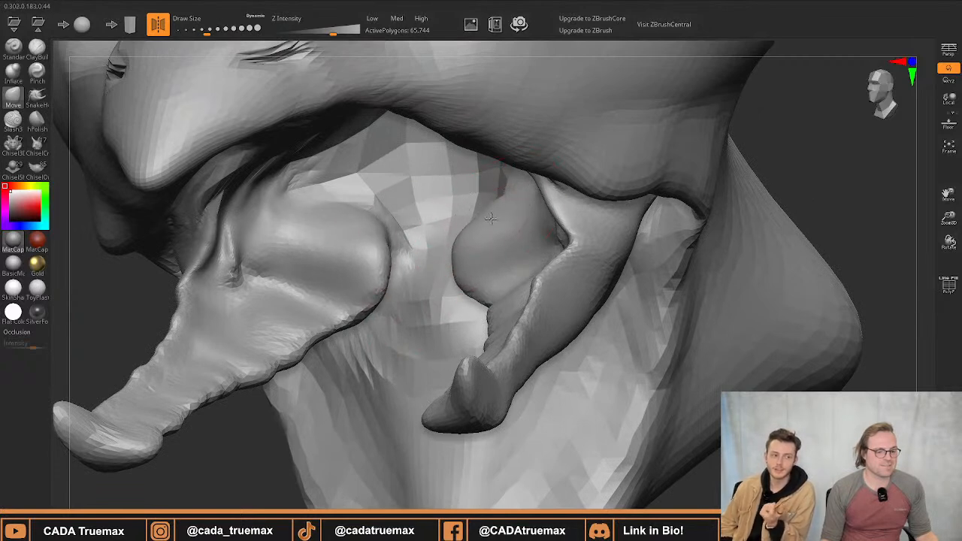
left_click_drag(491, 219, 503, 223)
mouse_move(367, 227)
left_mouse_down()
mouse_move(336, 228)
mouse_move(351, 226)
mouse_move(359, 203)
left_mouse_up()
key("ctrl+z")
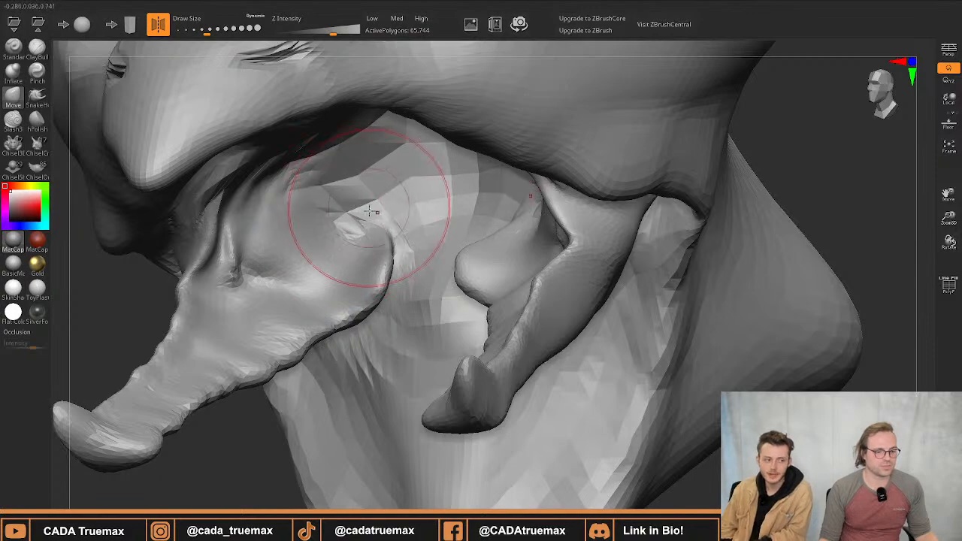
mouse_move(371, 212)
right_mouse_down()
mouse_move(408, 221)
mouse_move(391, 232)
mouse_move(482, 210)
mouse_move(485, 222)
right_mouse_up()
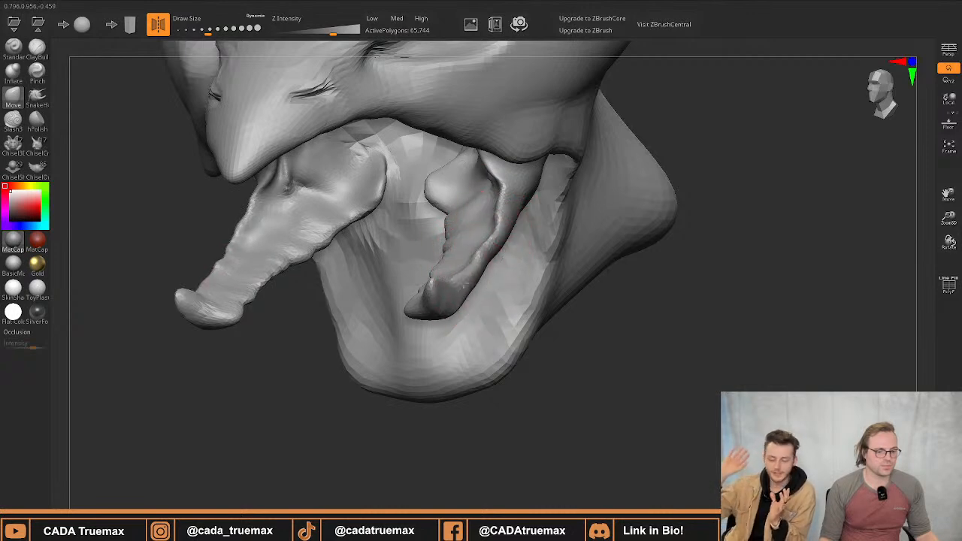
Reduce the draw size and smooth the crease at the base of each jaw prong
key("s")
left_click_drag(456, 286, 451, 287)
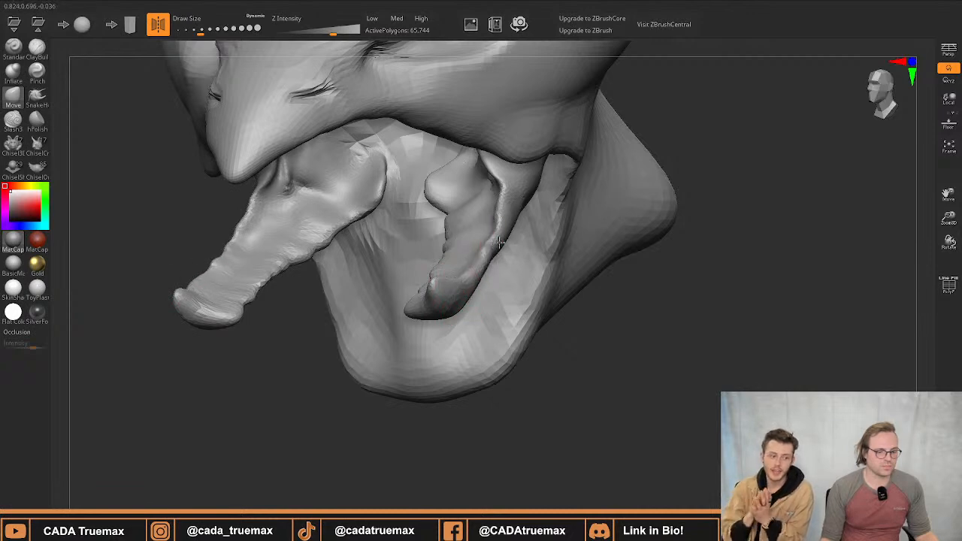
mouse_move(564, 365)
left_mouse_down()
mouse_move(638, 367)
mouse_move(617, 369)
left_mouse_up()
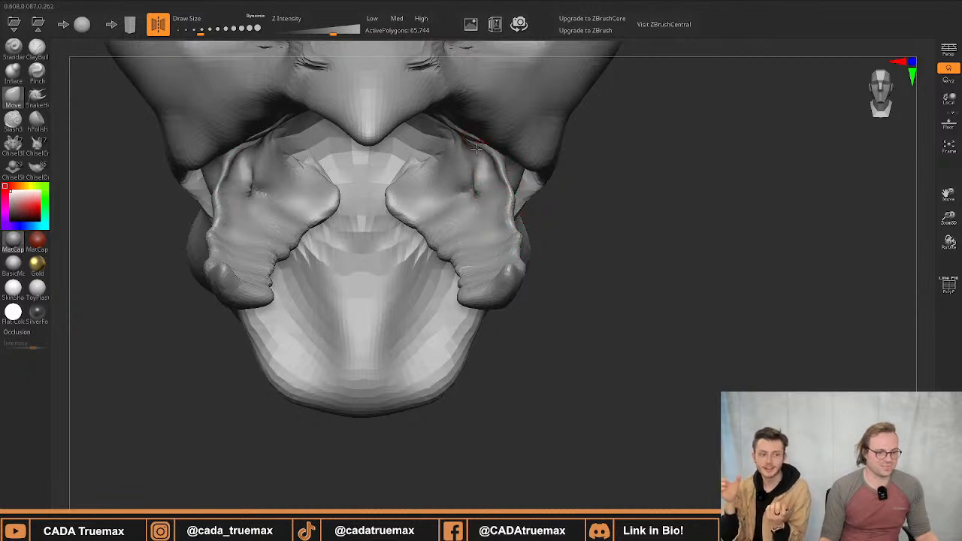
mouse_move(477, 187)
left_mouse_down("shift")
mouse_move(478, 170)
mouse_move(471, 189)
left_mouse_up("shift")
mouse_move(457, 200)
right_mouse_down("ctrl")
mouse_move(456, 154)
mouse_move(487, 166)
mouse_move(368, 233)
mouse_move(462, 297)
mouse_move(442, 209)
right_mouse_up("ctrl")
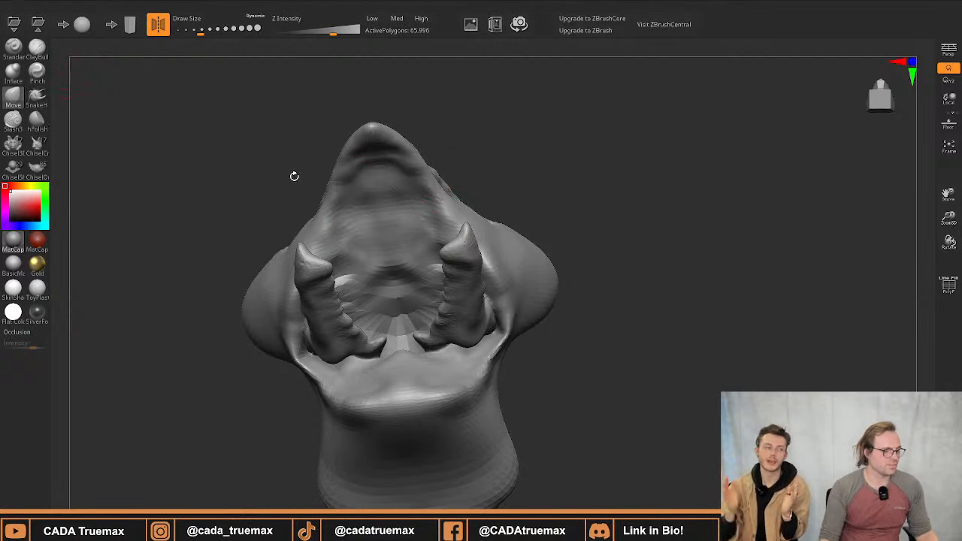
Enlarge the draw size and move the jaw prongs slightly outward while viewing the head from below
mouse_move(294, 176)
right_mouse_down()
mouse_move(464, 256)
mouse_move(459, 263)
right_mouse_up()
key("s")
left_click_drag(478, 263, 479, 263)
right_click_drag(479, 263, 474, 244)
left_click_drag(471, 238, 477, 240)
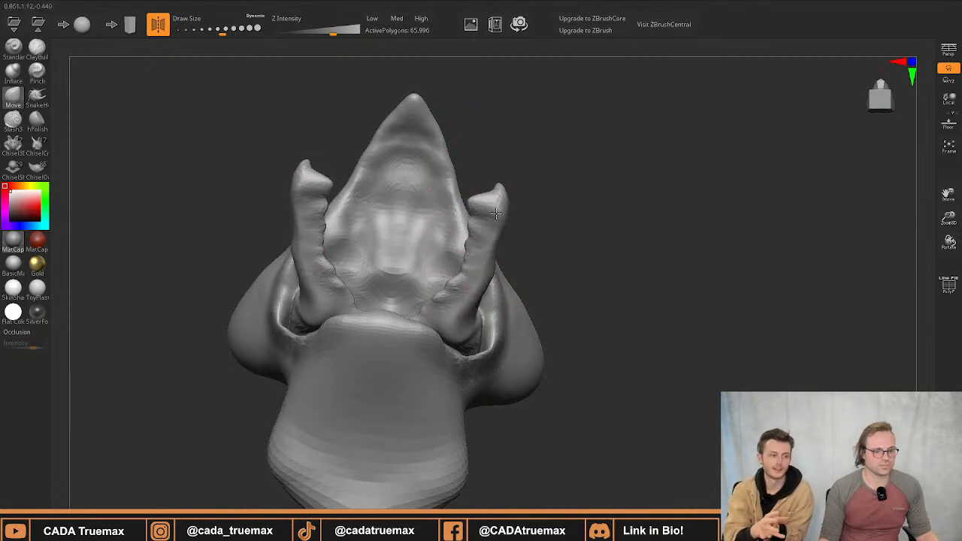
Examine the beak, eye sockets, mouth cavity and jaw prongs from above, the side and the front
right_click_drag(502, 210, 733, 149)
right_click_drag(519, 216, 462, 188)
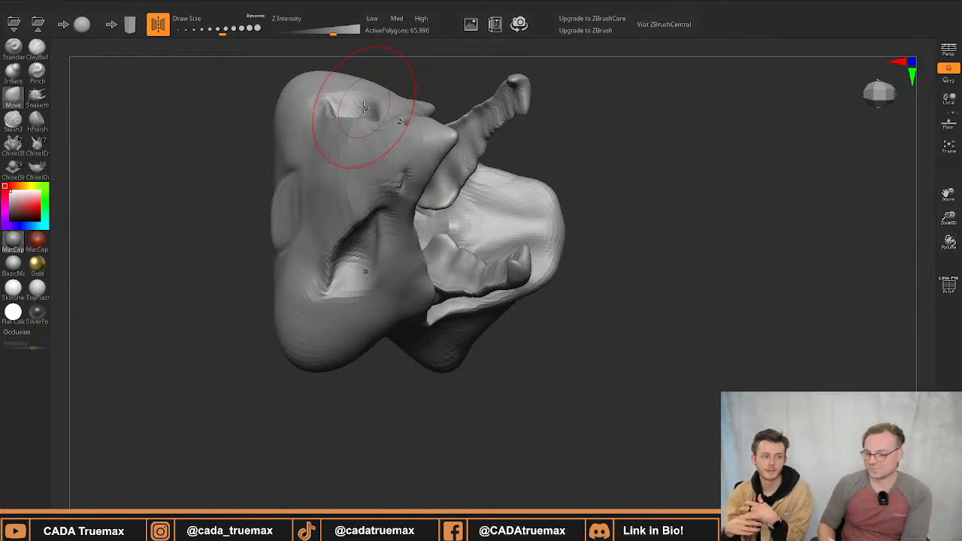
right_click_drag(392, 121, 399, 150)
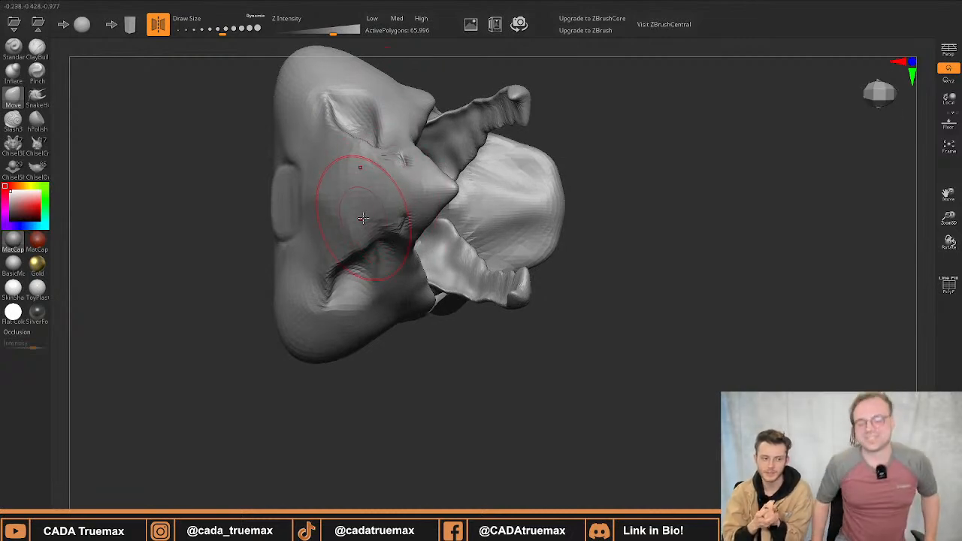
mouse_move(301, 94)
right_mouse_down()
mouse_move(320, 89)
mouse_move(345, 119)
mouse_move(313, 191)
mouse_move(273, 199)
right_mouse_up()
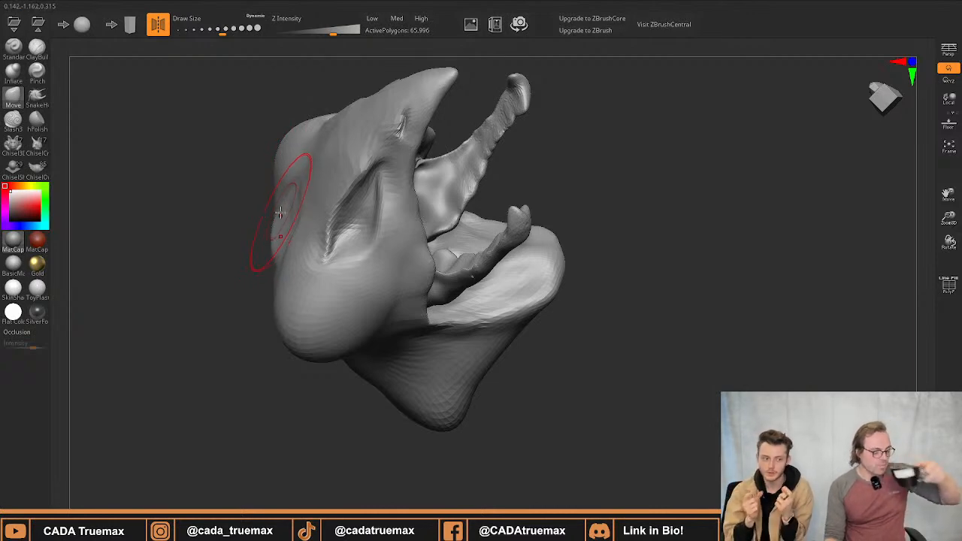
mouse_move(316, 162)
right_mouse_down()
mouse_move(369, 154)
mouse_move(307, 193)
mouse_move(309, 205)
mouse_move(304, 150)
mouse_move(301, 197)
right_mouse_up()
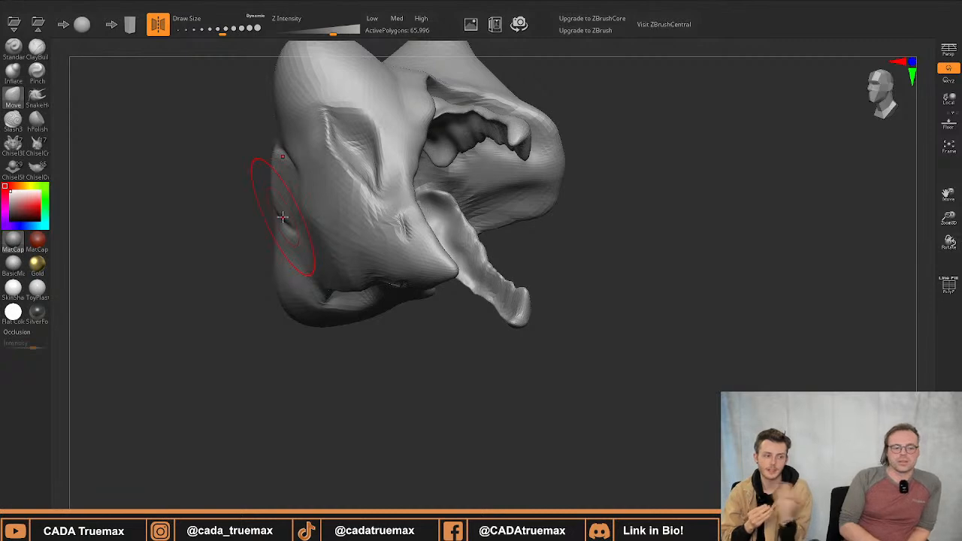
mouse_move(306, 229)
right_mouse_down()
mouse_move(303, 179)
mouse_move(324, 187)
right_mouse_up()
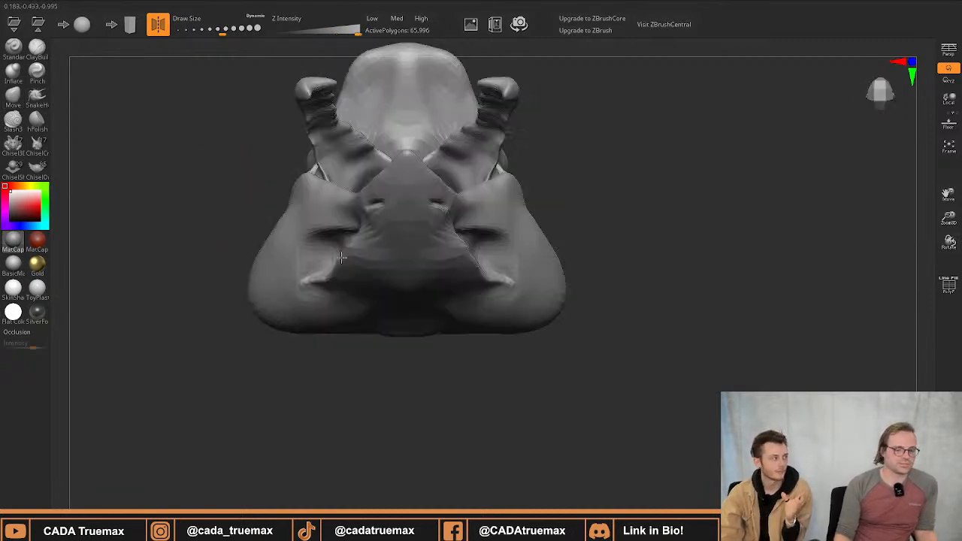
mouse_move(365, 209)
right_mouse_down()
mouse_move(321, 248)
mouse_move(312, 279)
mouse_move(316, 263)
mouse_move(301, 253)
mouse_move(319, 236)
right_mouse_up()
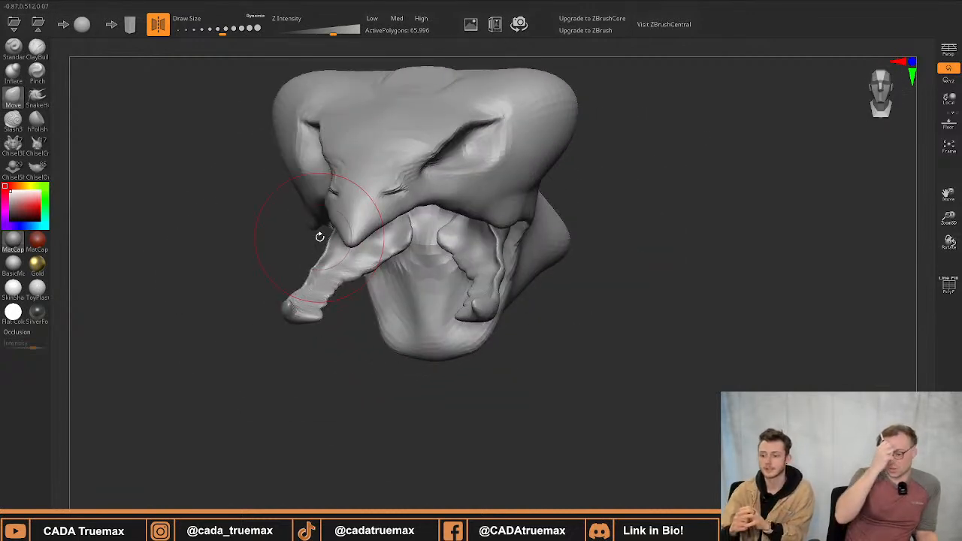
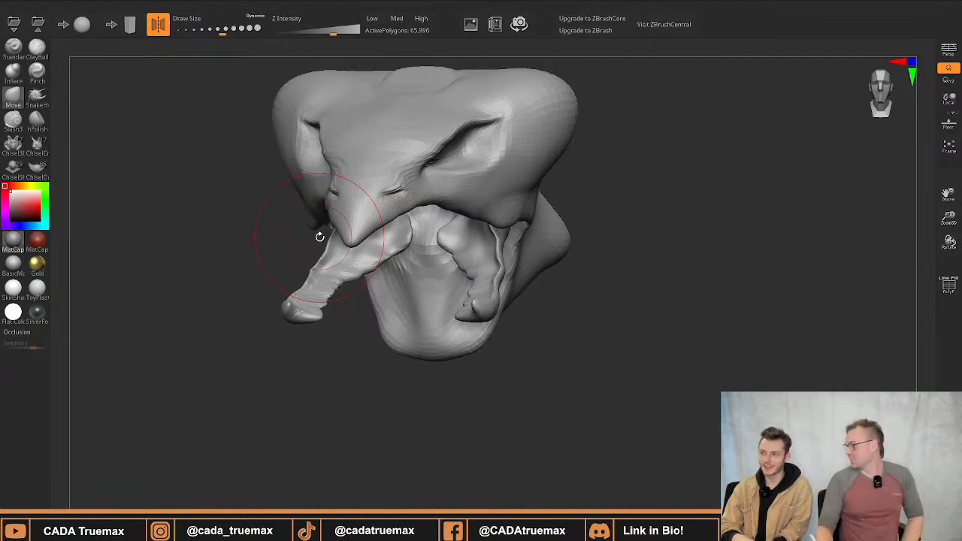
Pull the rear lower edge of the neck slightly upward to thin it
mouse_move(415, 141)
right_mouse_down()
mouse_move(415, 168)
mouse_move(385, 167)
mouse_move(395, 222)
mouse_move(378, 232)
right_mouse_up()
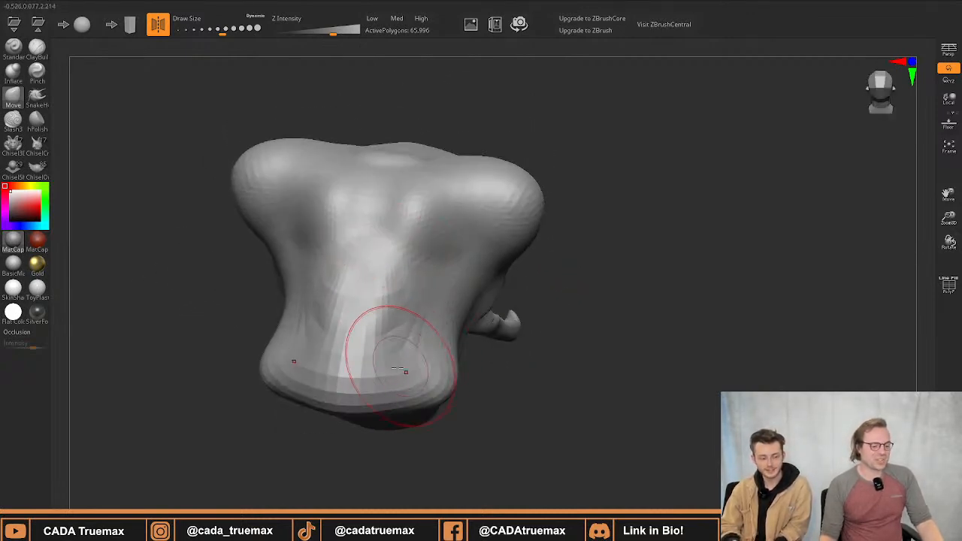
right_click_drag(401, 369, 333, 358)
mouse_move(225, 301)
right_mouse_down()
mouse_move(157, 276)
mouse_move(215, 273)
right_mouse_up()
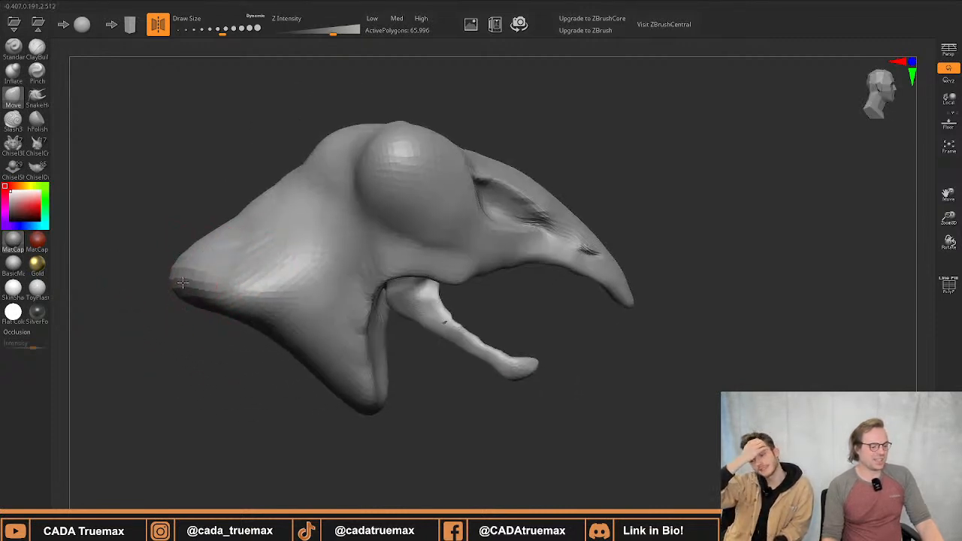
left_click_drag(185, 298, 182, 288)
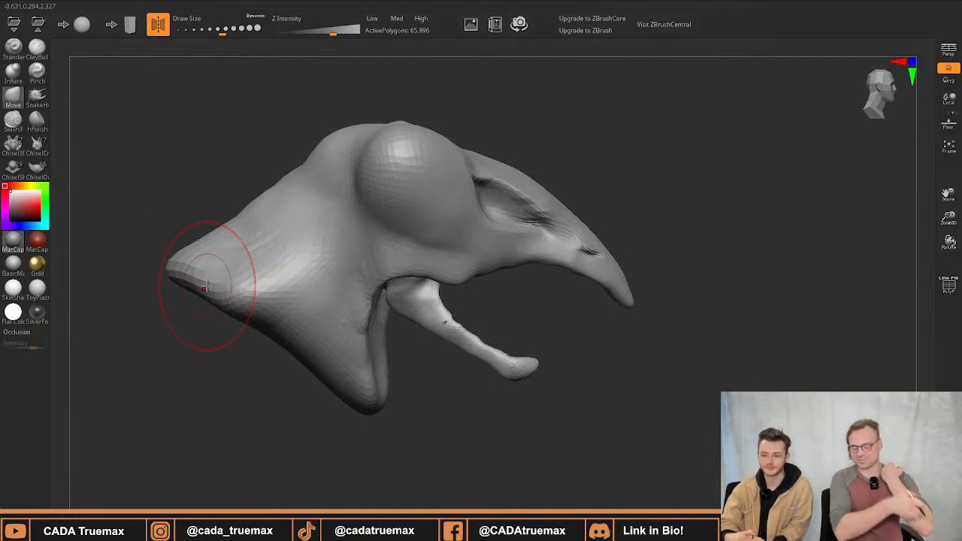
Pull the rounded bulges on both sides of the head outward and upward with the Move brush
mouse_move(421, 215)
right_mouse_down()
mouse_move(460, 195)
mouse_move(467, 205)
mouse_move(544, 198)
mouse_move(535, 132)
right_mouse_up()
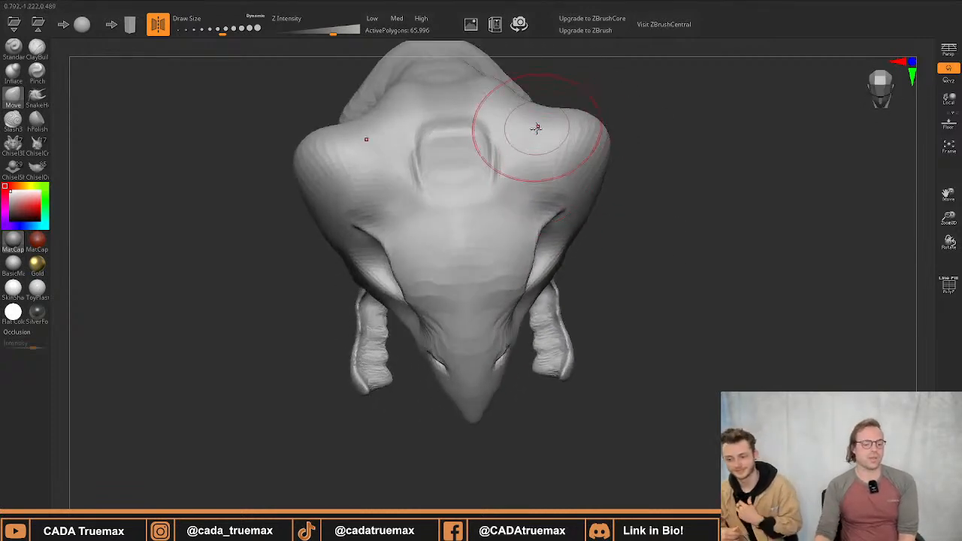
left_click_drag(567, 116, 569, 107)
left_click_drag(595, 163, 613, 174)
mouse_move(562, 161)
right_mouse_down()
mouse_move(537, 159)
mouse_move(535, 190)
right_mouse_up()
mouse_move(511, 191)
left_mouse_down()
mouse_move(518, 200)
mouse_move(543, 165)
left_mouse_up()
left_click_drag(482, 151, 481, 129)
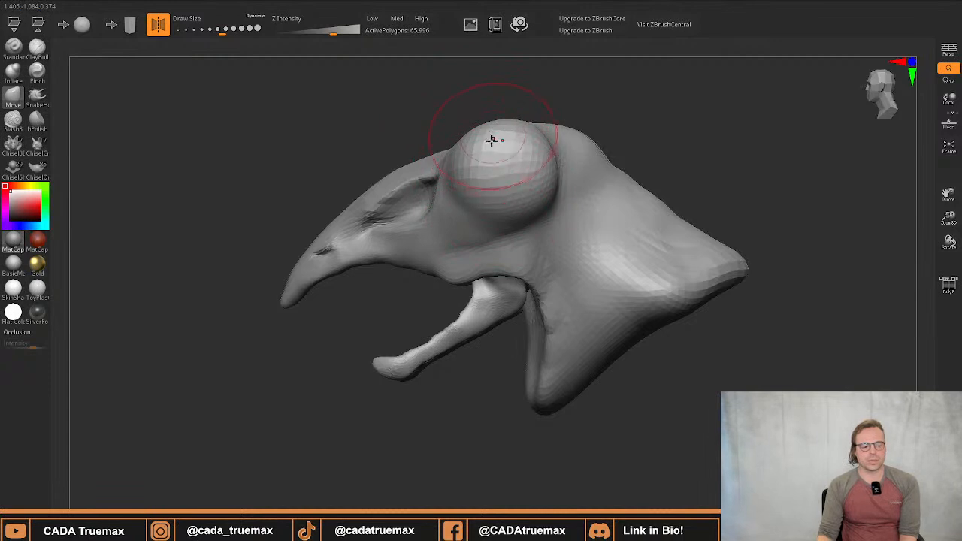
Examine the side bulges and the forehead depression from the front, above and behind
mouse_move(493, 140)
right_mouse_down()
mouse_move(548, 167)
mouse_move(537, 167)
right_mouse_up()
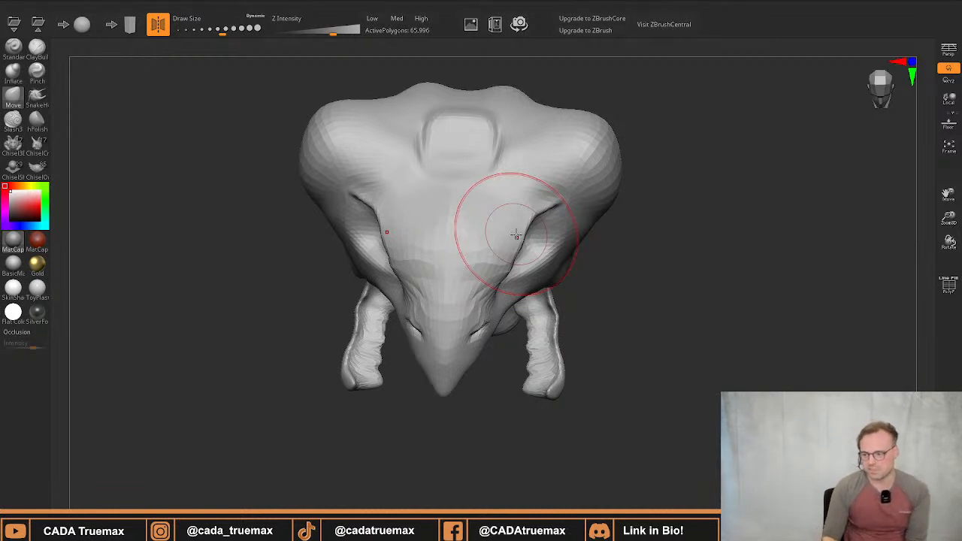
right_click_drag(440, 183, 378, 235)
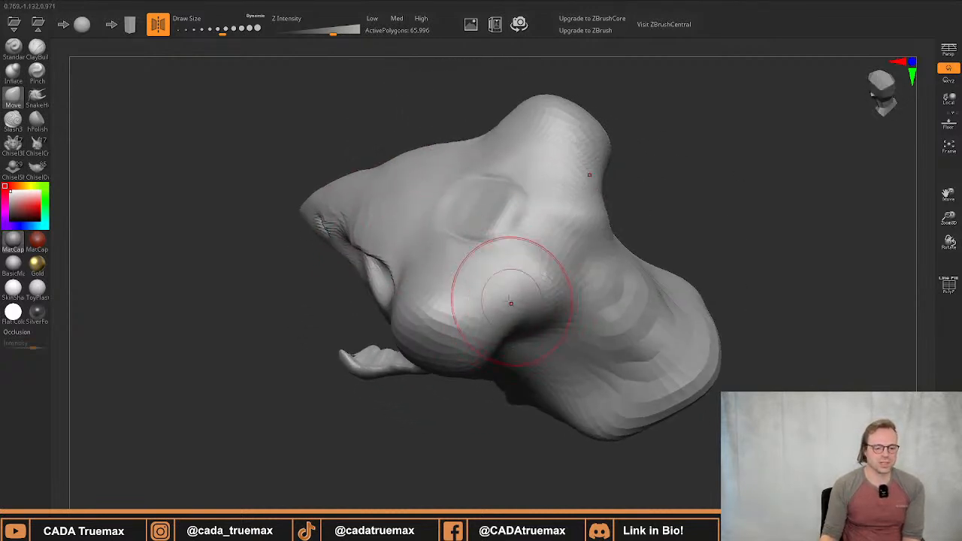
right_click_drag(512, 303, 554, 270)
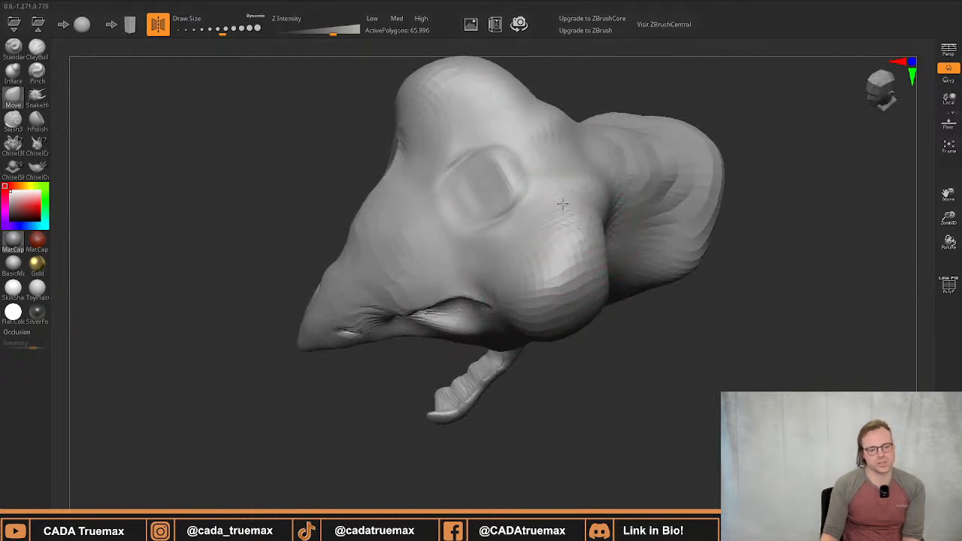
mouse_move(569, 191)
right_mouse_down()
mouse_move(560, 203)
mouse_move(567, 215)
right_mouse_up()
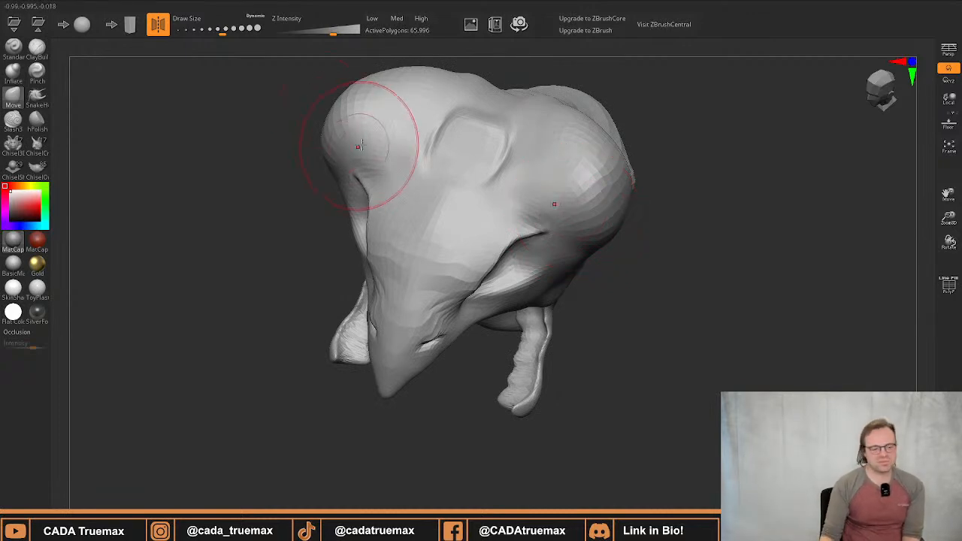
right_click_drag(354, 129, 537, 129)
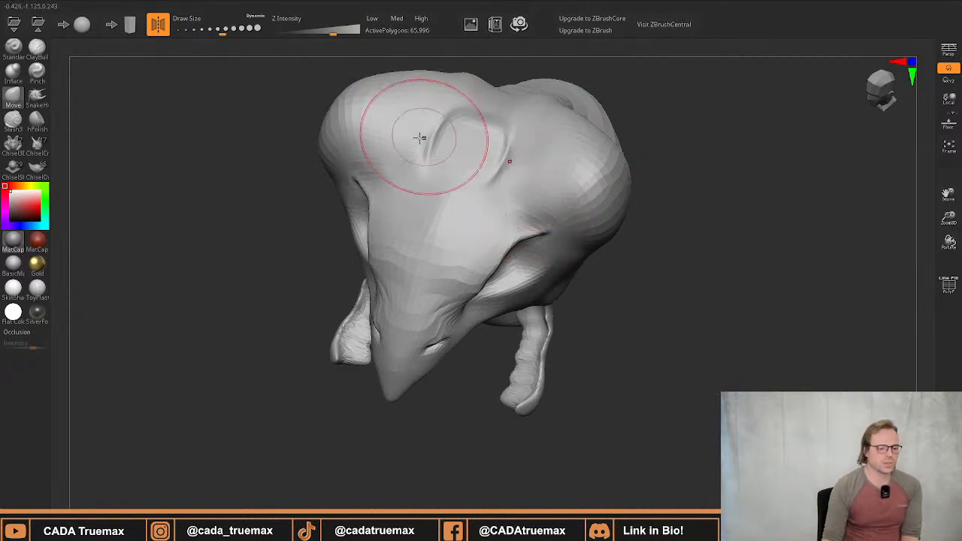
mouse_move(419, 133)
right_mouse_down()
mouse_move(382, 129)
mouse_move(402, 135)
right_mouse_up()
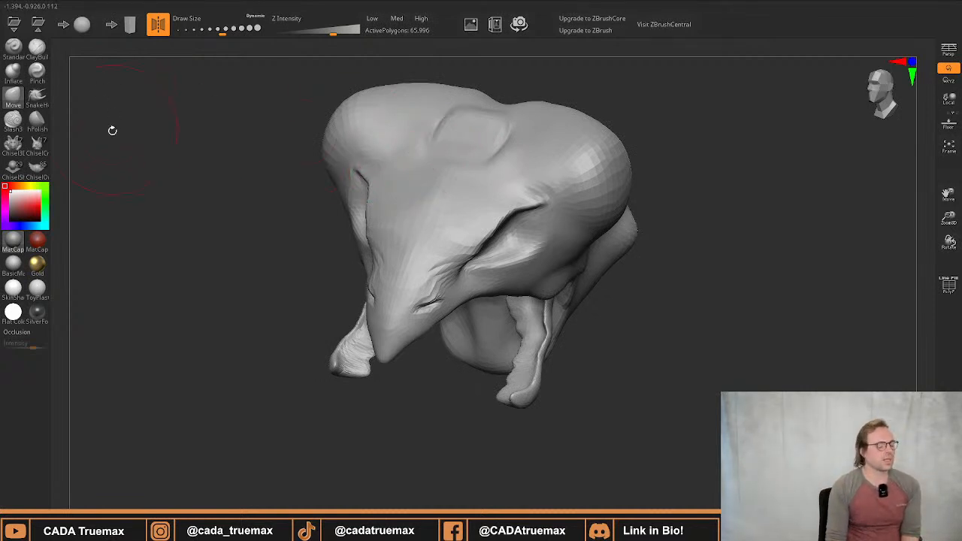
Switch to the Standard brush and reduce the draw size
left_click(12, 48)
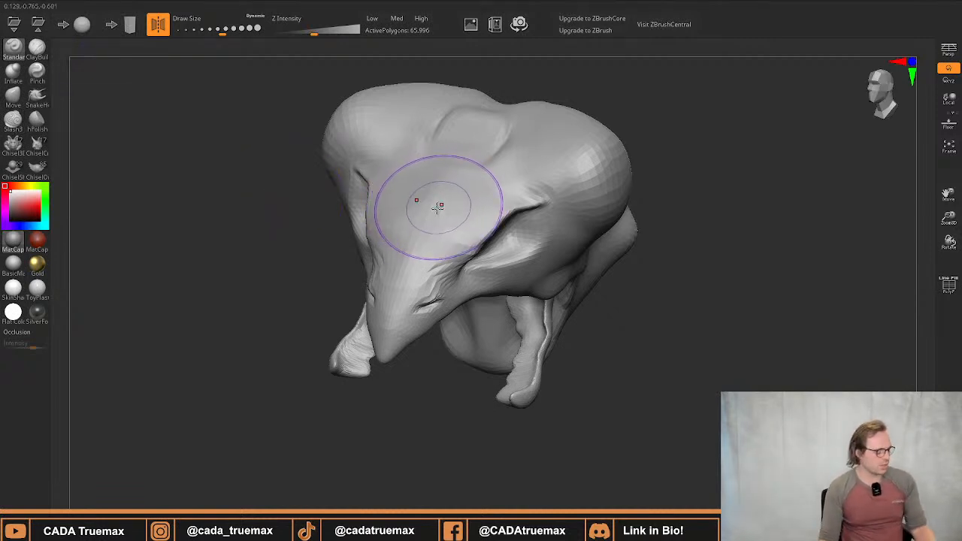
key("s")
left_click_drag(445, 206, 433, 207)
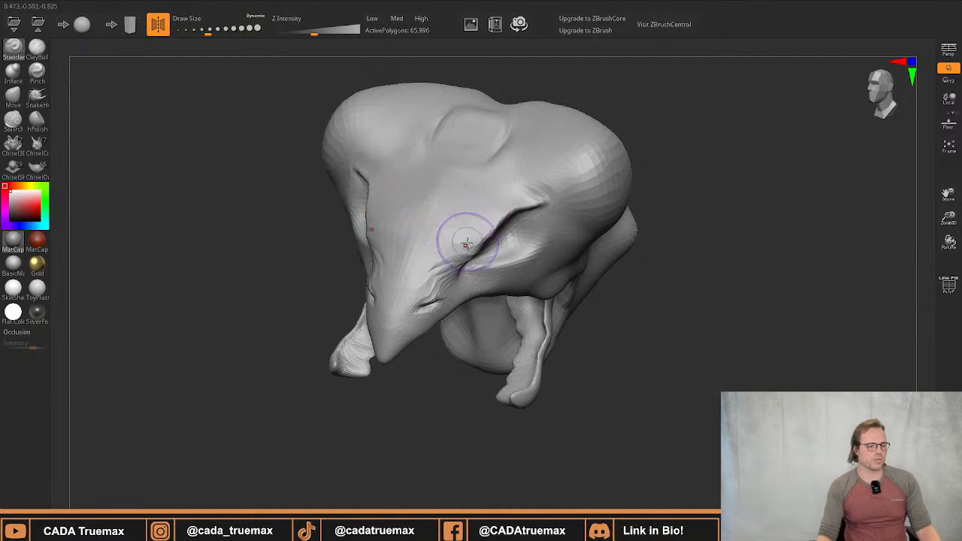
Build up the brow ridges above the eye sockets and toward the forehead, checking the mesh density with the polygon wireframe
mouse_move(462, 255)
left_mouse_down()
mouse_move(509, 201)
mouse_move(539, 192)
mouse_move(479, 238)
mouse_move(466, 222)
mouse_move(493, 217)
left_mouse_up()
key("shift+f")
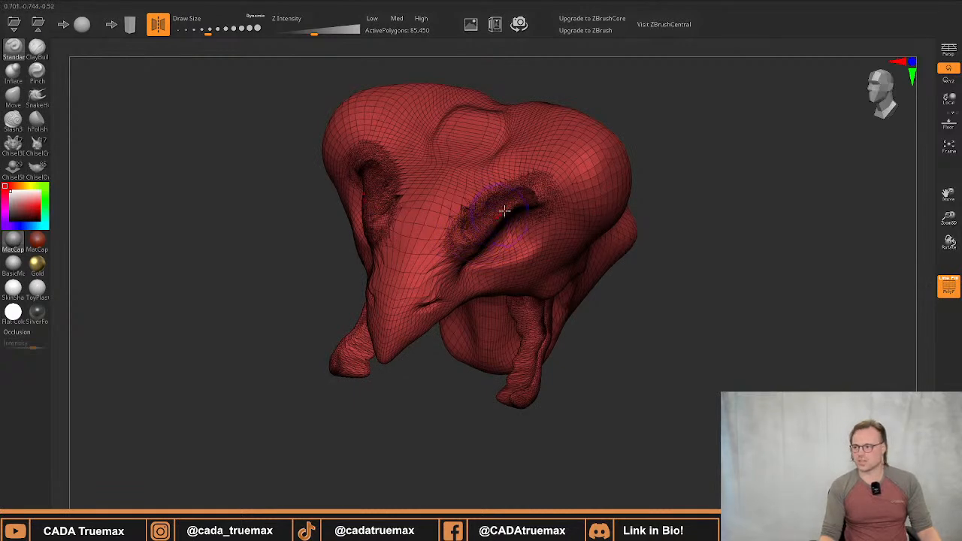
key("shift+f")
left_click_drag(485, 211, 558, 180)
mouse_move(496, 190)
left_mouse_down()
mouse_move(559, 161)
mouse_move(548, 149)
mouse_move(489, 134)
mouse_move(494, 123)
mouse_move(474, 154)
left_mouse_up()
Undo the Standard brush strokes on the brow ridges and forehead
key("ctrl+z")
key("ctrl+z")
key("ctrl+z")
key("ctrl+z")
key("ctrl+z")
key("ctrl+z")
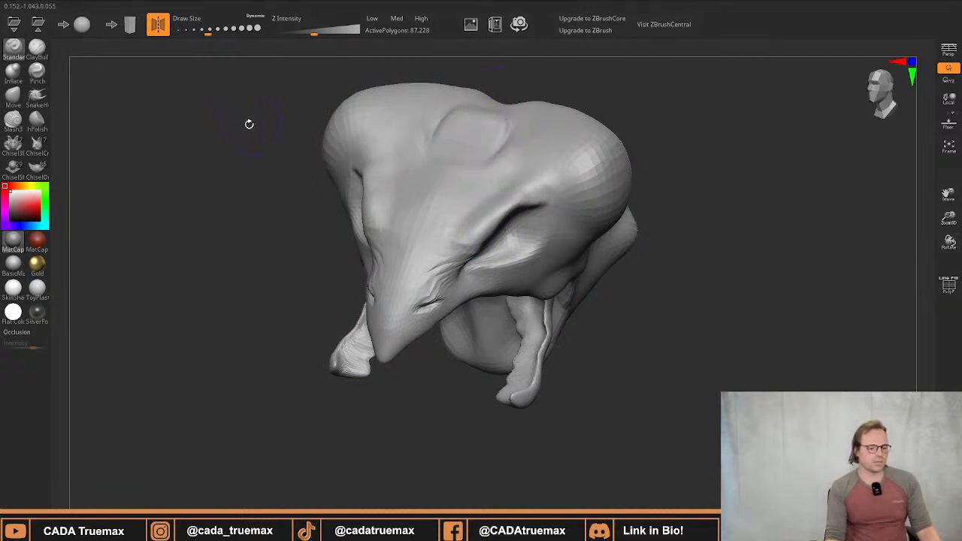
key("ctrl+z")
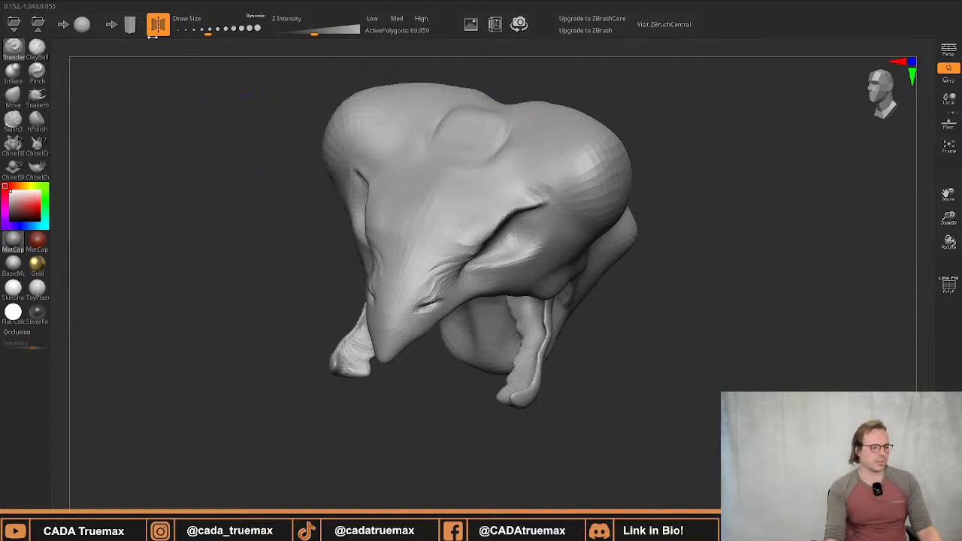
Switch to the ClayBuildup brush and build up layered brow ridges above the eye sockets toward the beak
left_click(37, 47)
mouse_move(421, 188)
left_mouse_down()
mouse_move(447, 248)
mouse_move(461, 215)
mouse_move(546, 170)
mouse_move(533, 191)
mouse_move(476, 191)
mouse_move(479, 226)
left_mouse_up()
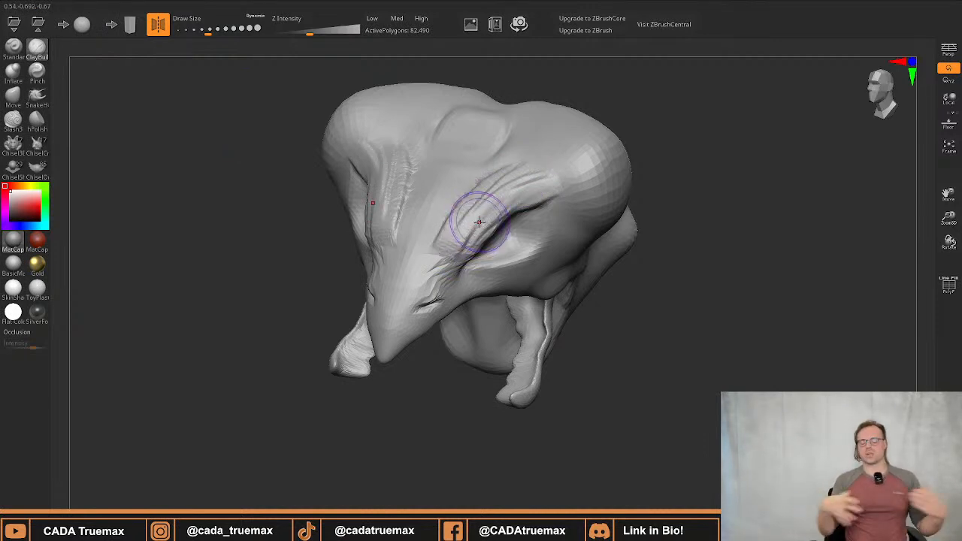
mouse_move(471, 200)
left_mouse_down()
mouse_move(457, 253)
mouse_move(425, 291)
mouse_move(440, 251)
mouse_move(409, 296)
mouse_move(446, 291)
mouse_move(430, 284)
left_mouse_up()
Reduce the draw size and sculpt a raised rim around the nostril hollows at the base of the beak
mouse_move(450, 279)
right_mouse_down()
mouse_move(417, 280)
mouse_move(408, 333)
right_mouse_up()
mouse_move(408, 267)
right_mouse_down()
mouse_move(468, 215)
mouse_move(419, 323)
mouse_move(430, 265)
mouse_move(409, 245)
right_mouse_up()
key("s")
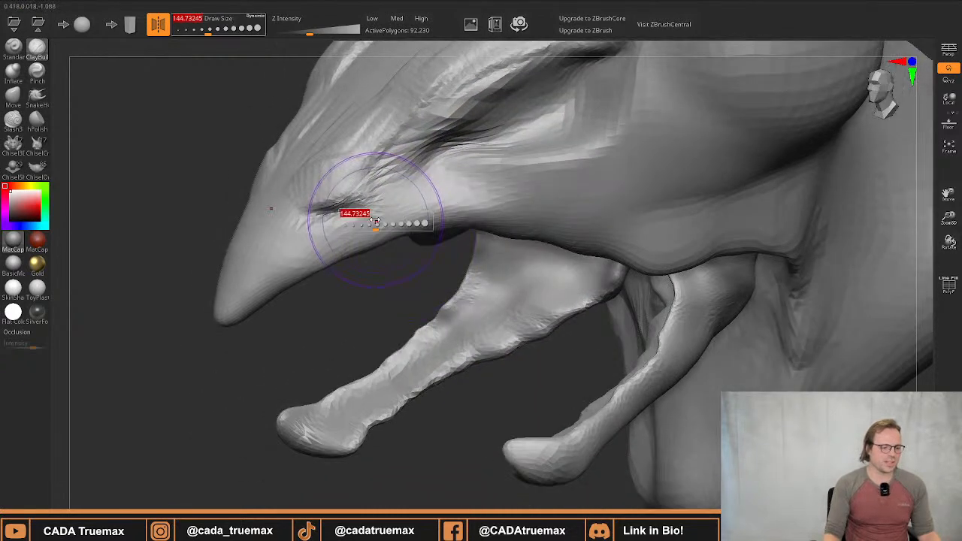
mouse_move(372, 220)
left_mouse_down()
mouse_move(356, 219)
mouse_move(364, 201)
mouse_move(331, 238)
left_mouse_up()
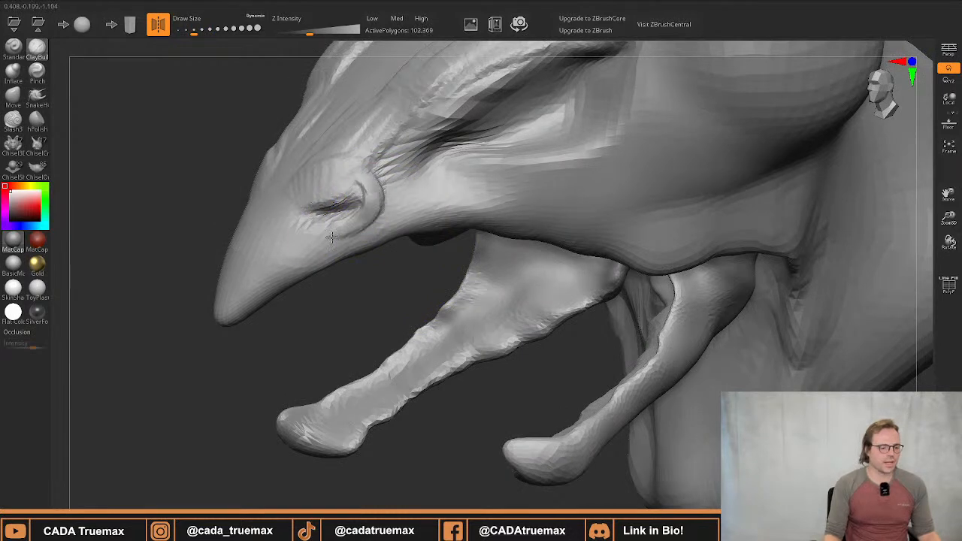
right_click_drag(365, 221, 401, 230)
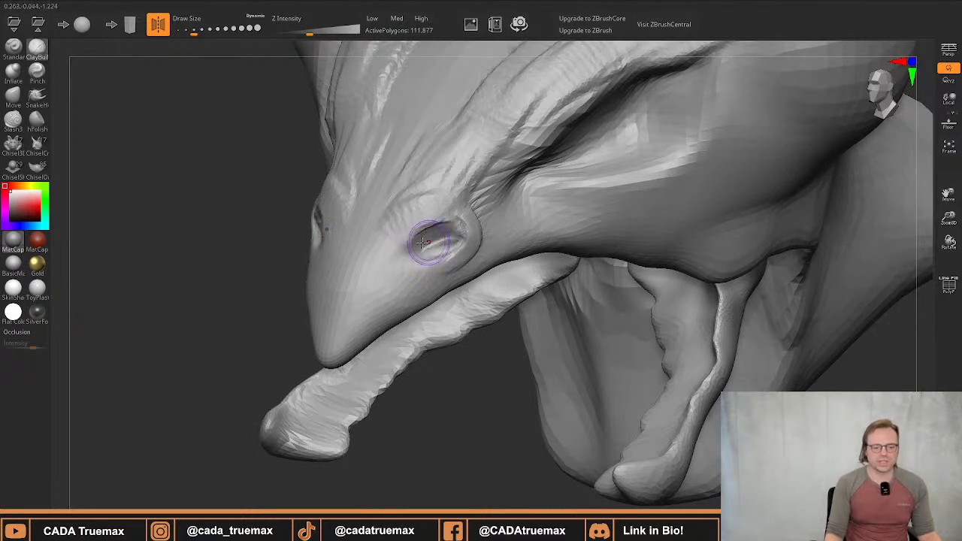
mouse_move(445, 222)
right_mouse_down()
mouse_move(413, 253)
mouse_move(439, 189)
mouse_move(425, 190)
mouse_move(422, 265)
right_mouse_up()
Increase the draw size slightly, sculpt a curved lower-lid fold beneath the eye sockets and smooth its front end
right_click_drag(556, 234, 569, 222)
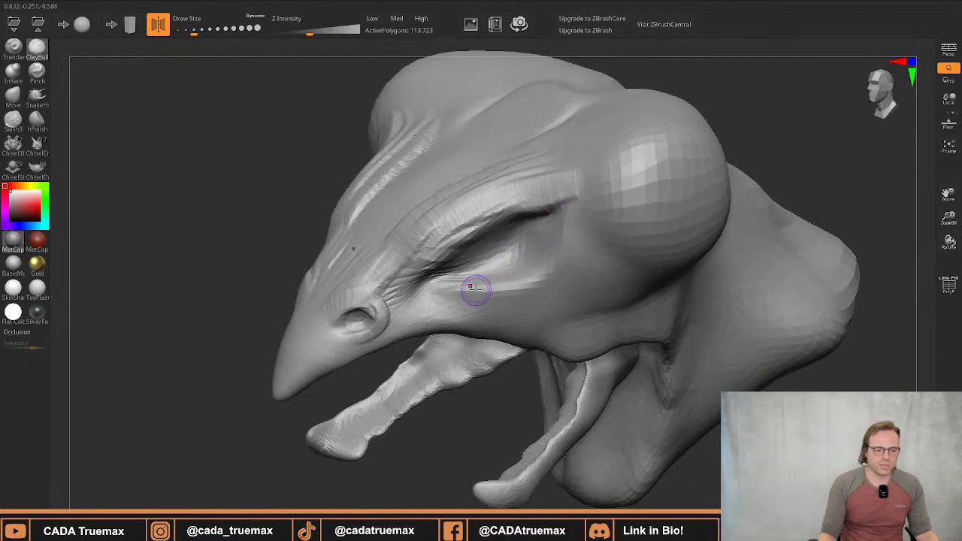
key("s")
left_click_drag(454, 297, 454, 292)
left_click_drag(454, 291, 497, 288)
left_click_drag(556, 267, 560, 265)
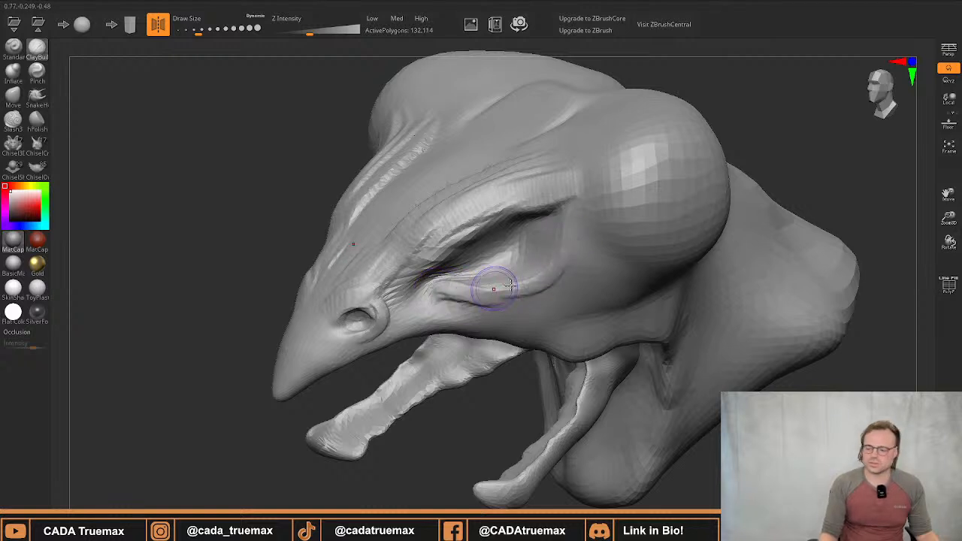
left_click_drag(510, 286, 461, 286)
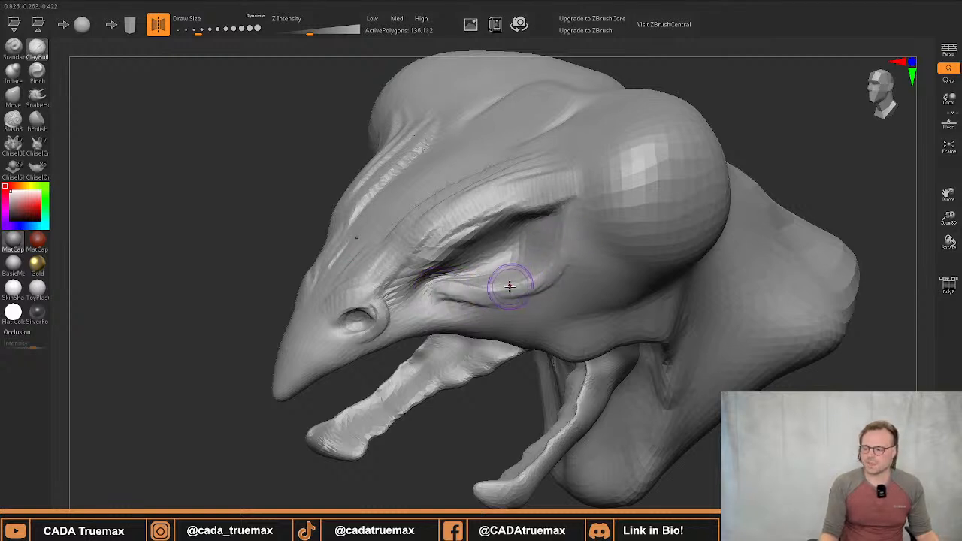
right_click_drag(498, 273, 485, 265)
left_click_drag(485, 265, 441, 272)
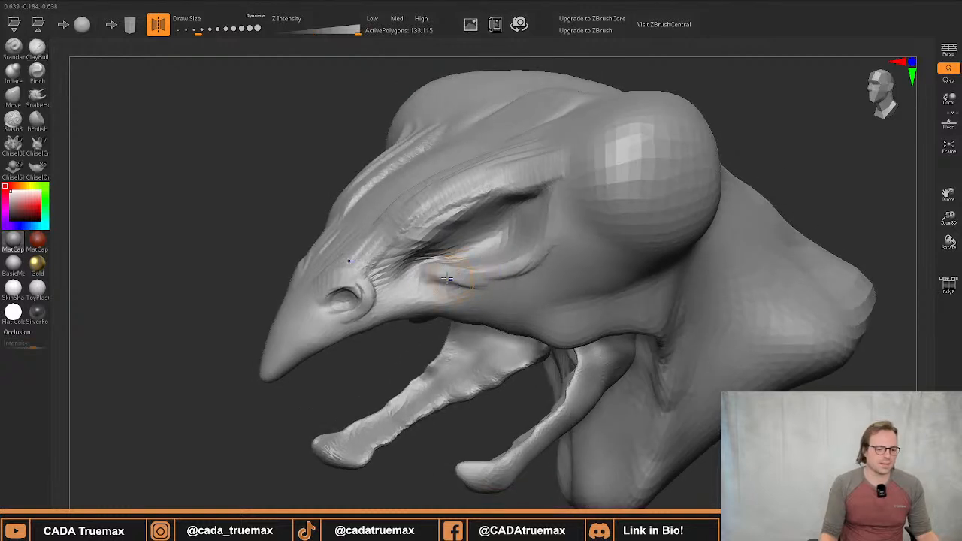
Sculpt ridges from the lower corners of the forehead depression down along the inner brows toward the beak
right_click_drag(556, 216, 585, 245, "alt")
mouse_move(411, 291)
left_mouse_down()
mouse_move(485, 229)
mouse_move(624, 201)
left_mouse_up()
mouse_move(575, 200)
right_mouse_down()
mouse_move(584, 228)
mouse_move(655, 263)
right_mouse_up()
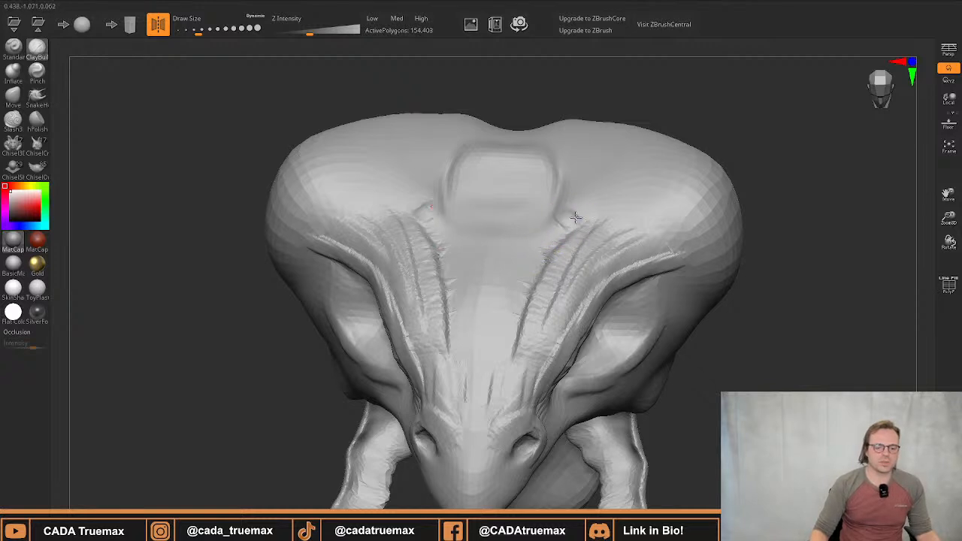
left_click_drag(585, 209, 577, 194)
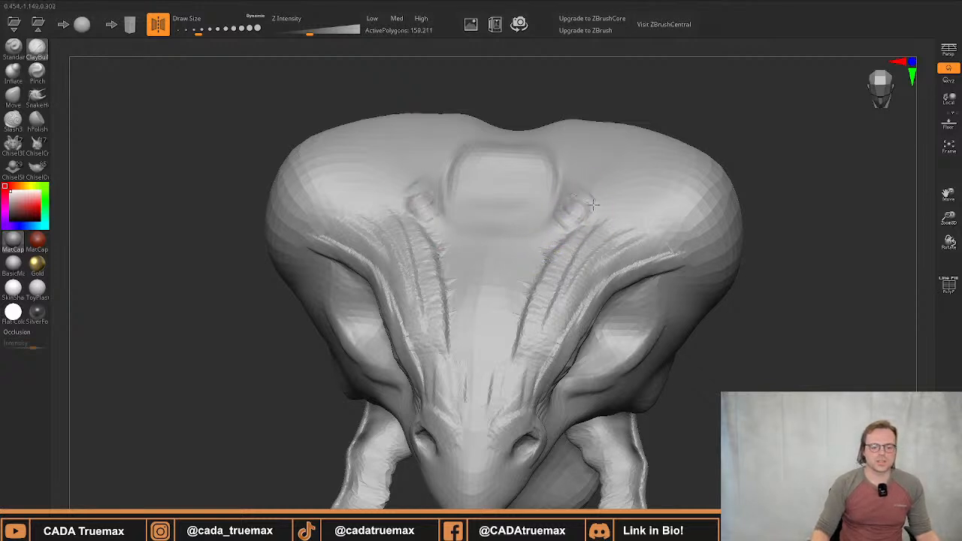
left_click_drag(638, 213, 566, 225)
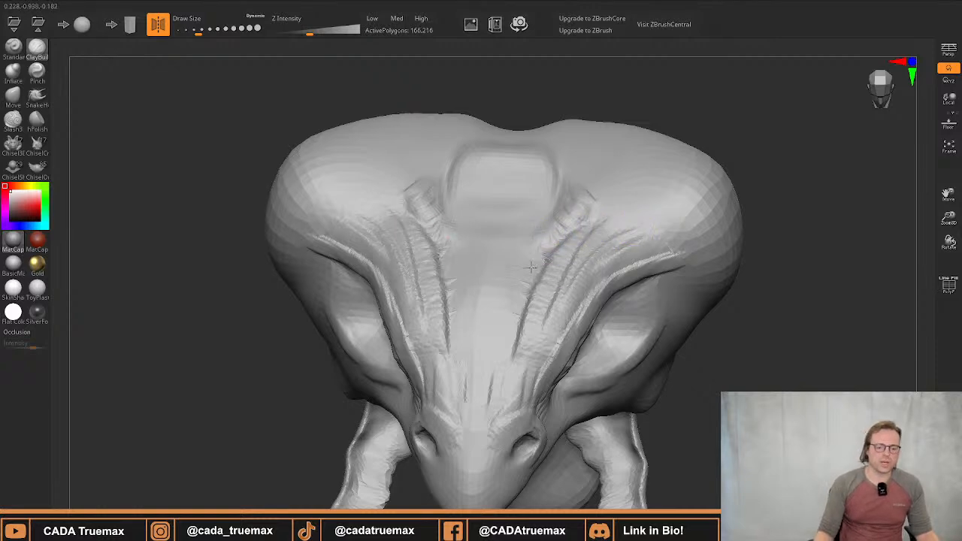
mouse_move(522, 256)
left_mouse_down()
mouse_move(518, 303)
mouse_move(500, 315)
left_mouse_up()
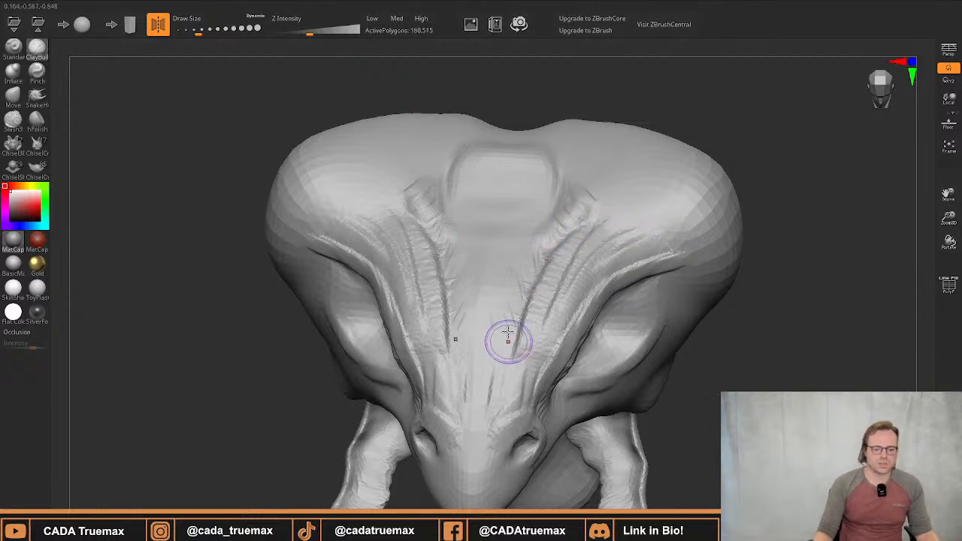
Extend the ridges along both sides of the forehead depression and back onto the crown behind the side bulges
mouse_move(504, 295)
right_mouse_down()
mouse_move(505, 338)
mouse_move(501, 298)
mouse_move(503, 328)
mouse_move(496, 323)
right_mouse_up()
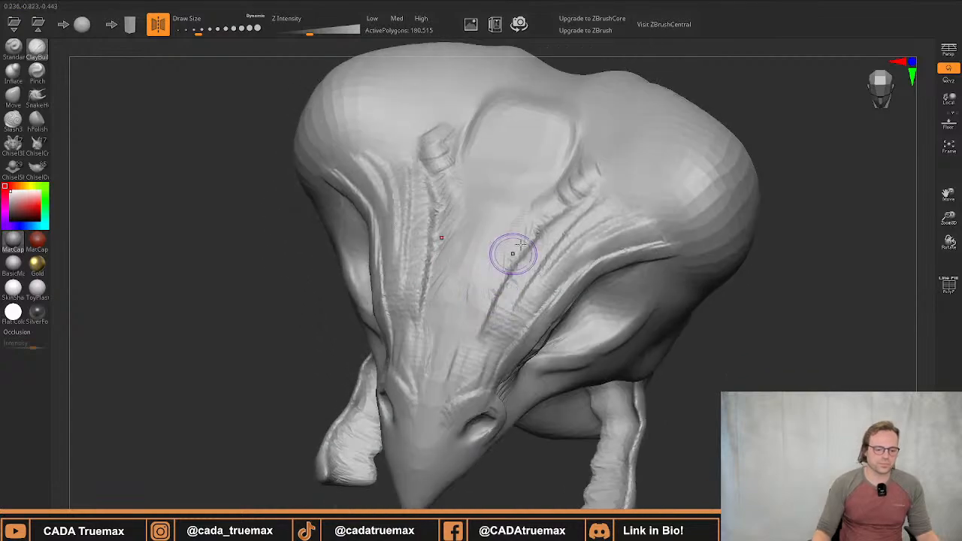
right_click_drag(543, 235, 507, 242)
right_click_drag(507, 242, 594, 218, "alt")
right_click_drag(519, 209, 526, 245, "ctrl")
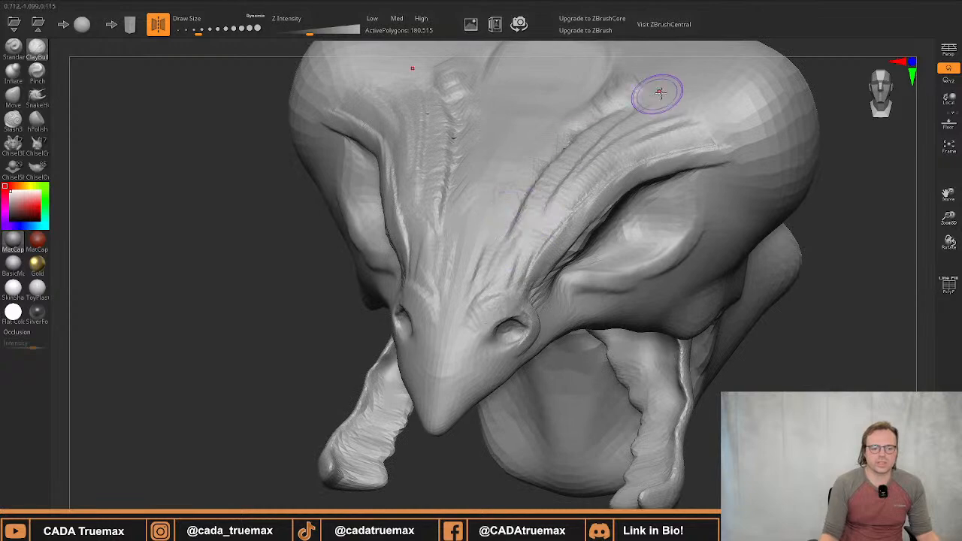
mouse_move(534, 182)
right_mouse_down("alt")
mouse_move(494, 285)
mouse_move(520, 230)
mouse_move(544, 267)
right_mouse_up("alt")
left_click_drag(539, 303, 583, 197)
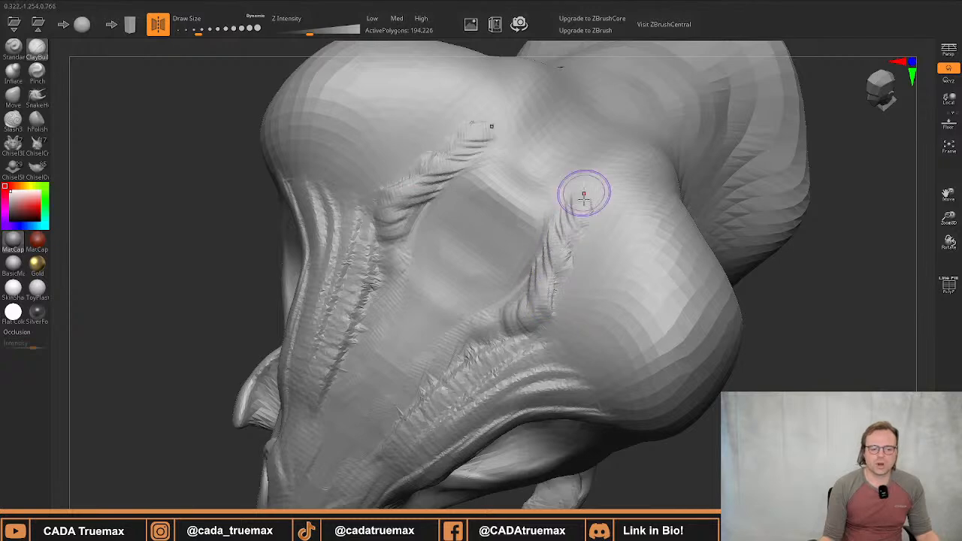
mouse_move(574, 261)
right_mouse_down()
mouse_move(554, 236)
mouse_move(554, 215)
mouse_move(577, 228)
right_mouse_up()
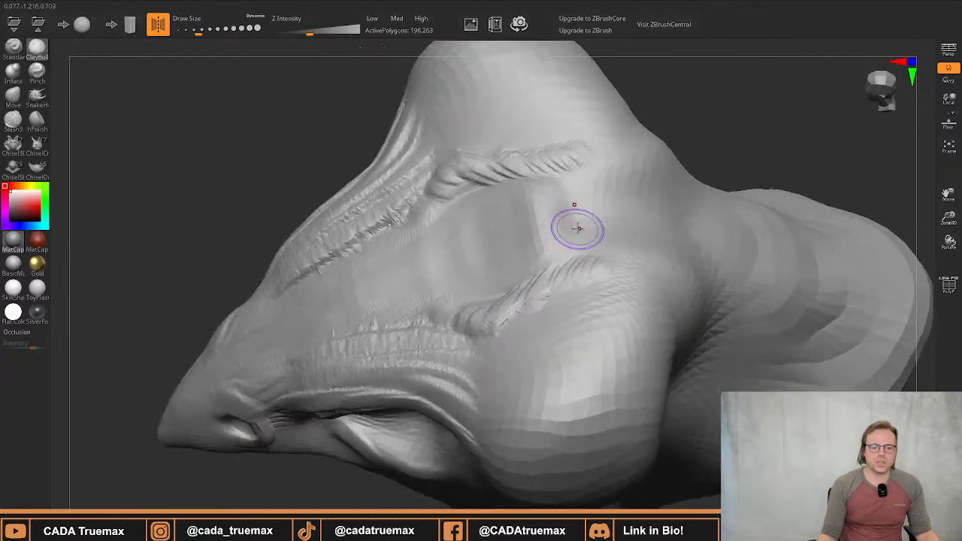
mouse_move(591, 226)
left_mouse_down()
mouse_move(603, 250)
mouse_move(634, 243)
mouse_move(627, 273)
mouse_move(648, 297)
left_mouse_up()
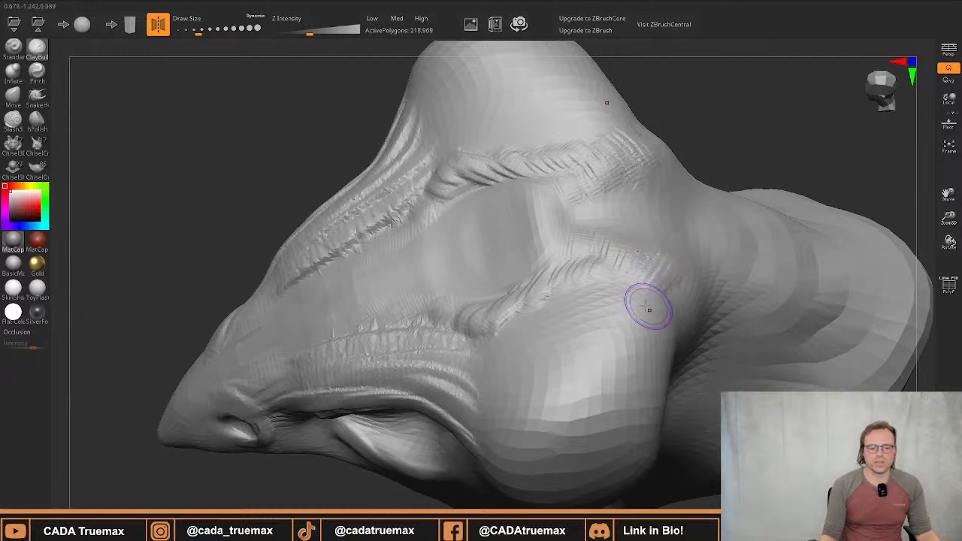
Build up raised strands between the brow ridges, running down the bridge of the beak to a point between the nostrils
right_click_drag(648, 308, 617, 248)
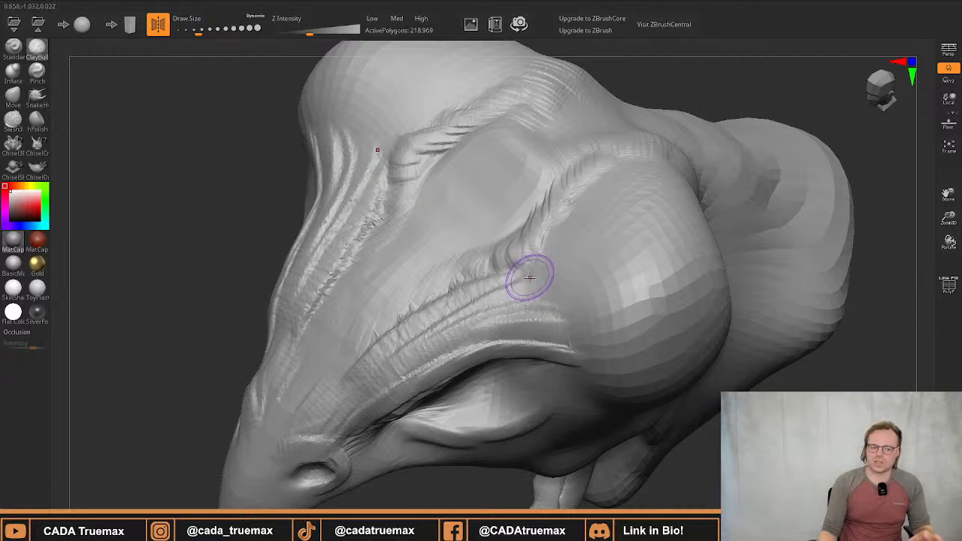
right_click_drag(516, 275, 518, 265)
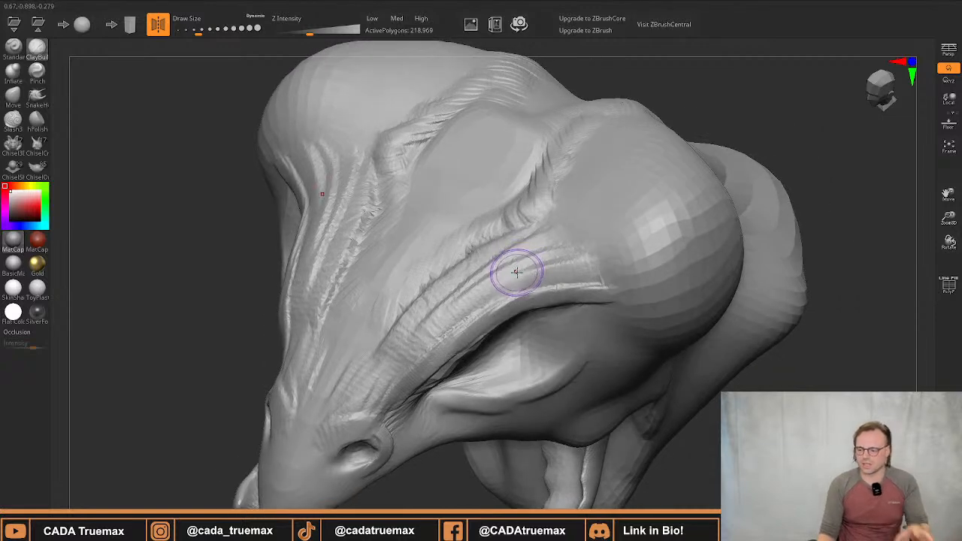
mouse_move(531, 297)
right_mouse_down("ctrl")
mouse_move(494, 291)
mouse_move(520, 311)
mouse_move(543, 297)
mouse_move(497, 314)
mouse_move(523, 242)
right_mouse_up("ctrl")
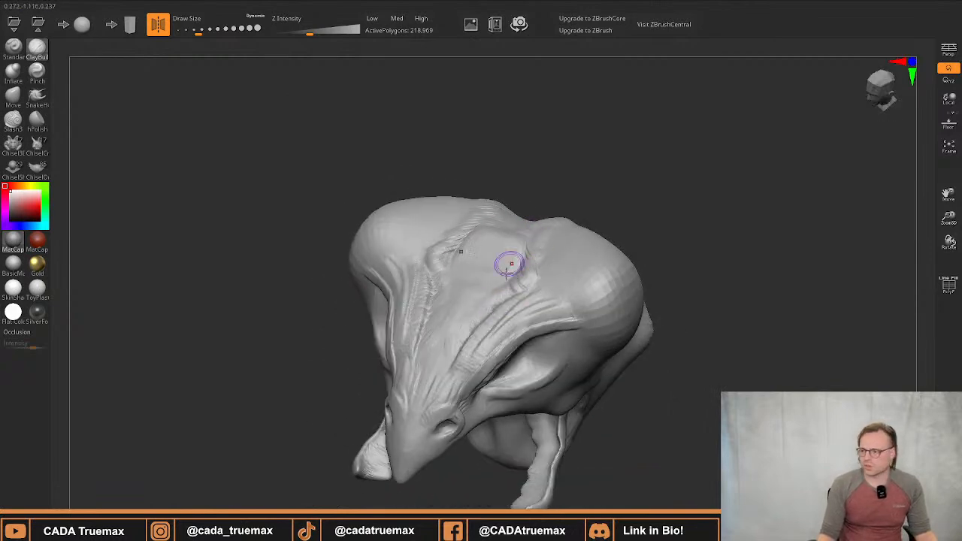
mouse_move(514, 301)
right_mouse_down("alt")
mouse_move(528, 263)
mouse_move(501, 316)
right_mouse_up("alt")
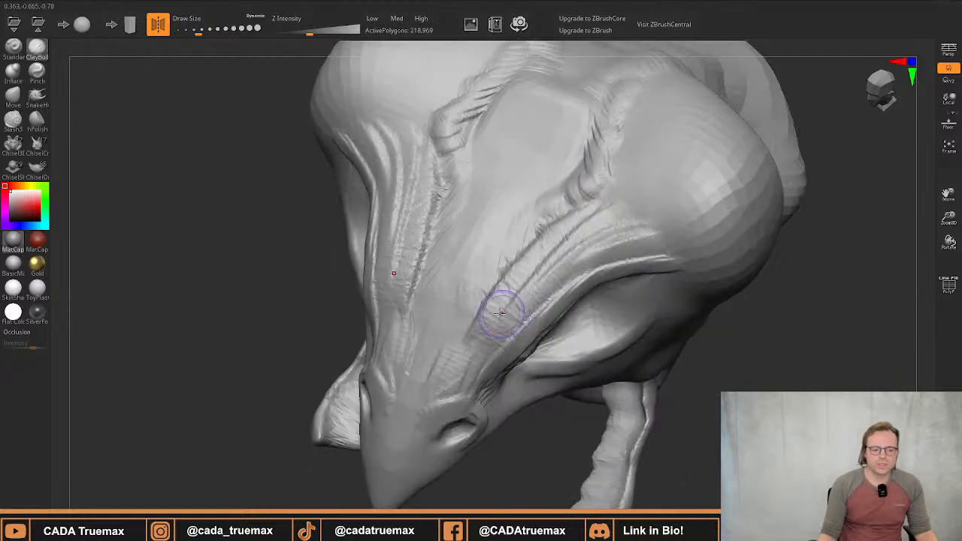
right_click_drag(474, 255, 467, 344)
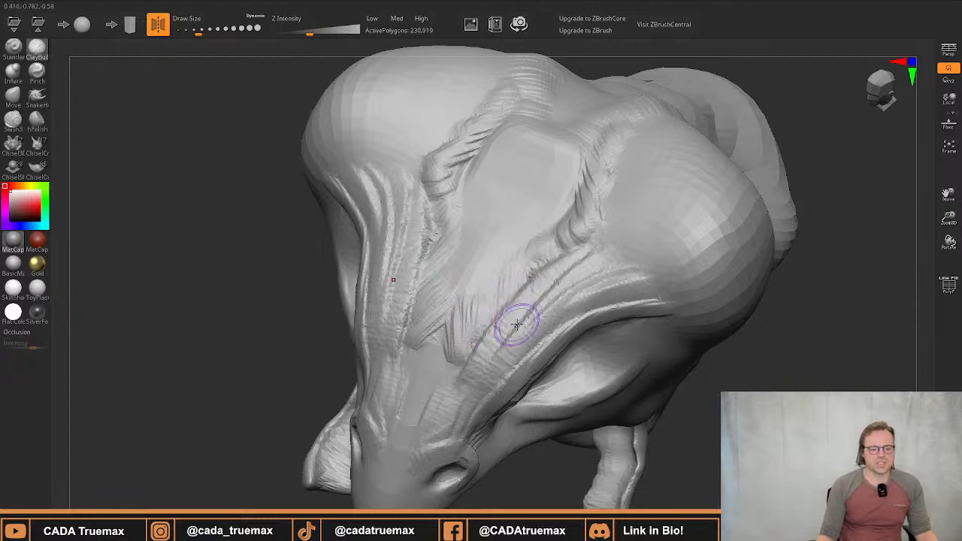
mouse_move(517, 324)
right_mouse_down()
mouse_move(494, 270)
mouse_move(528, 240)
mouse_move(519, 286)
right_mouse_up()
left_click_drag(478, 222, 497, 258)
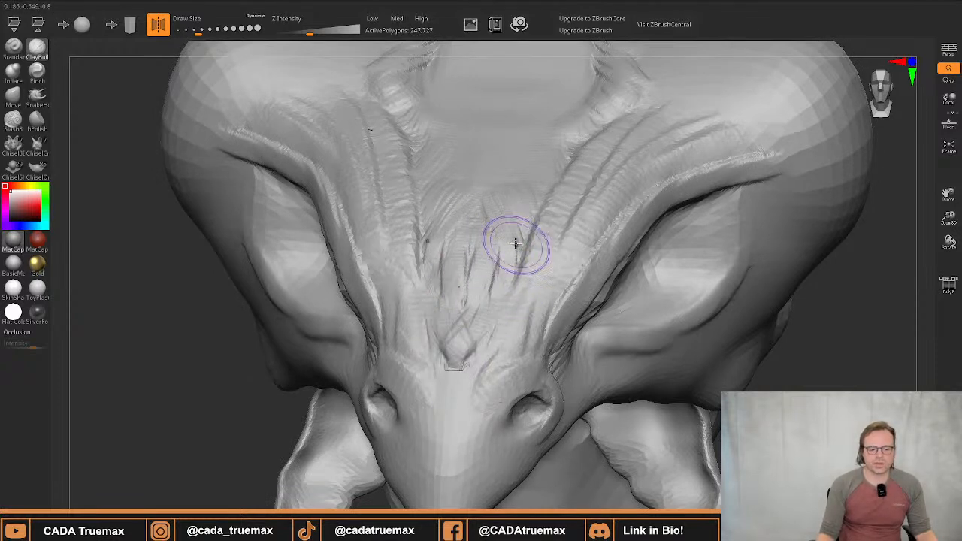
mouse_move(485, 352)
left_mouse_down()
mouse_move(460, 372)
mouse_move(465, 399)
mouse_move(463, 374)
mouse_move(458, 392)
left_mouse_up()
mouse_move(472, 342)
right_mouse_down()
mouse_move(465, 316)
mouse_move(432, 301)
right_mouse_up()
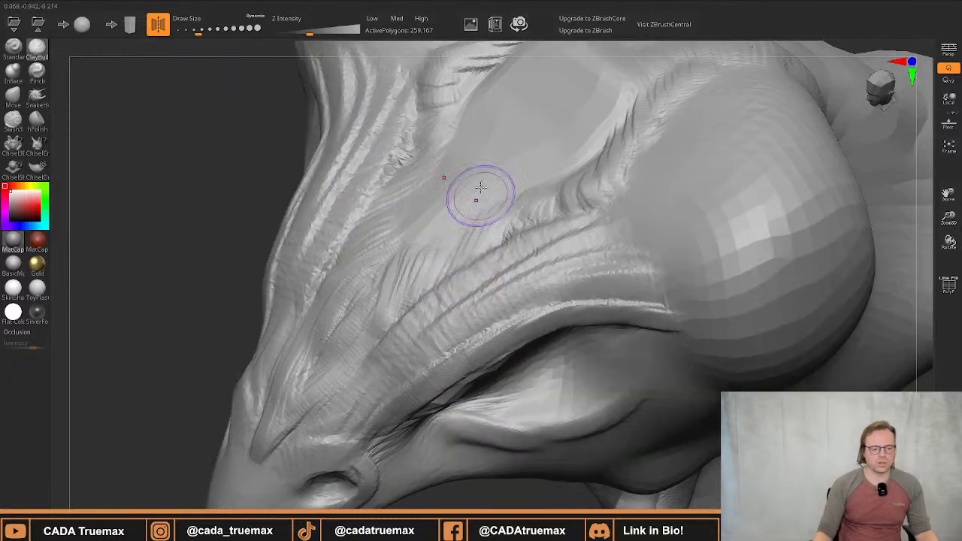
Sculpt wrinkle strokes on the back of the head where the side bulges meet the neck and crown ridges
mouse_move(478, 193)
right_mouse_down()
mouse_move(445, 257)
mouse_move(399, 233)
mouse_move(481, 248)
mouse_move(462, 225)
mouse_move(425, 294)
right_mouse_up()
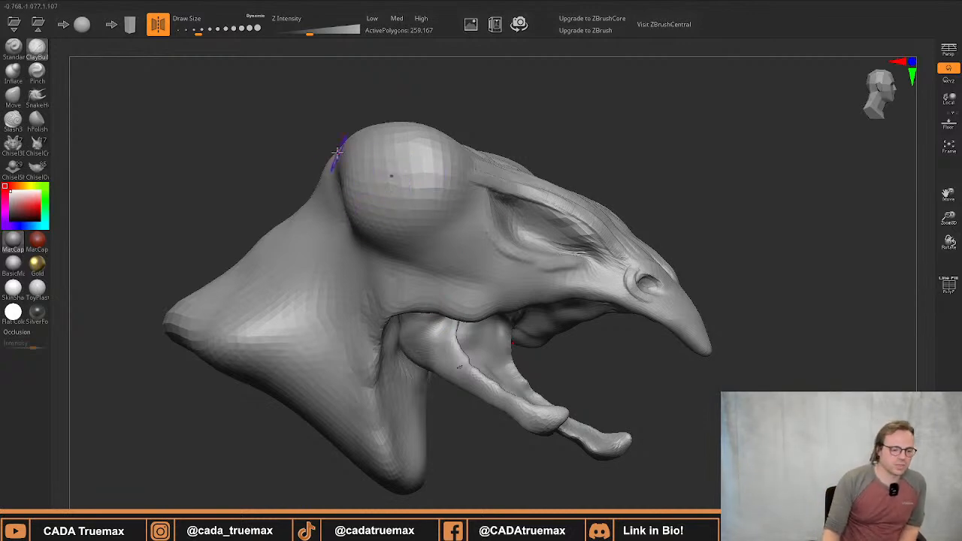
mouse_move(332, 156)
left_mouse_down()
mouse_move(366, 258)
mouse_move(413, 239)
mouse_move(383, 260)
mouse_move(433, 268)
mouse_move(412, 284)
left_mouse_up()
right_click_drag(393, 298, 400, 321)
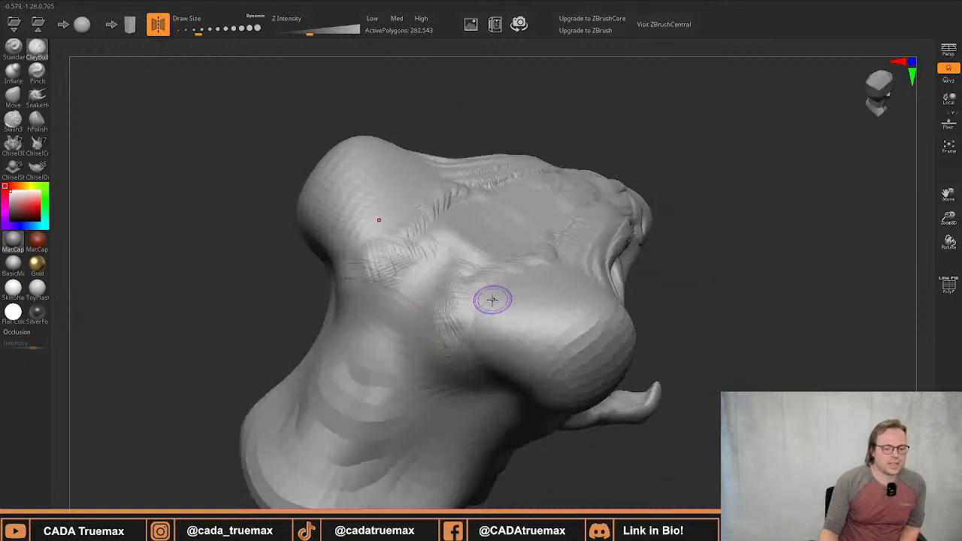
left_click_drag(476, 295, 474, 335)
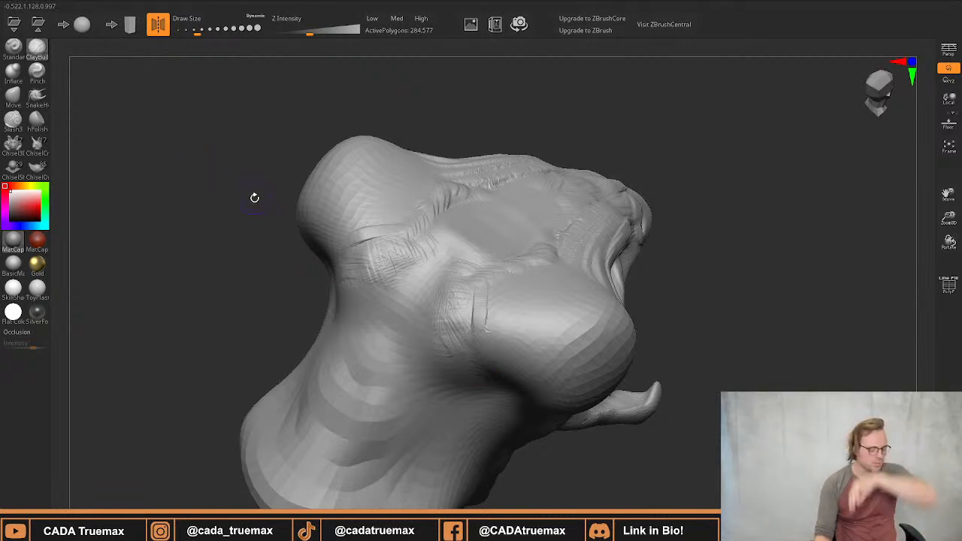
mouse_move(471, 277)
left_mouse_down()
mouse_move(468, 343)
mouse_move(449, 299)
mouse_move(450, 340)
left_mouse_up()
mouse_move(441, 284)
left_mouse_down()
mouse_move(448, 347)
mouse_move(436, 345)
left_mouse_up()
left_click_drag(433, 308, 460, 359)
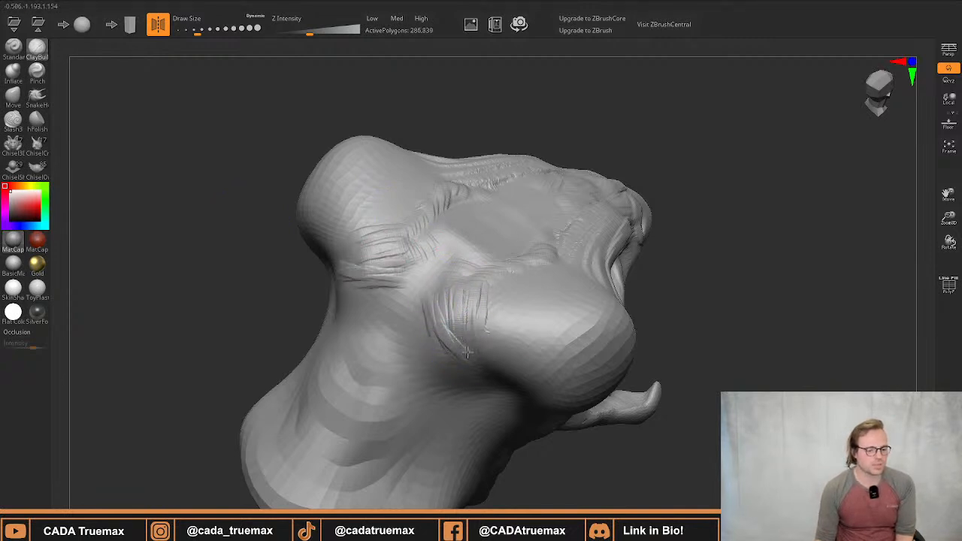
mouse_move(477, 270)
left_mouse_down()
mouse_move(459, 291)
mouse_move(486, 299)
left_mouse_up()
left_click_drag(518, 267, 483, 326)
left_click_drag(557, 246, 516, 273)
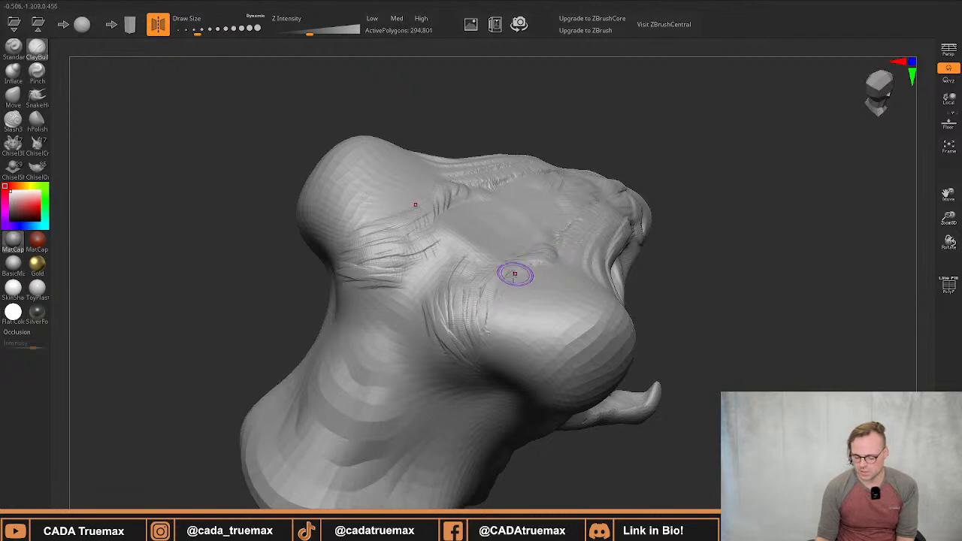
Add a second skin fold on the cheek below the lower-lid fold and check the head in profile
mouse_move(516, 269)
right_mouse_down()
mouse_move(459, 286)
mouse_move(538, 308)
mouse_move(502, 305)
mouse_move(508, 255)
mouse_move(560, 258)
mouse_move(516, 301)
mouse_move(538, 337)
mouse_move(541, 313)
right_mouse_up()
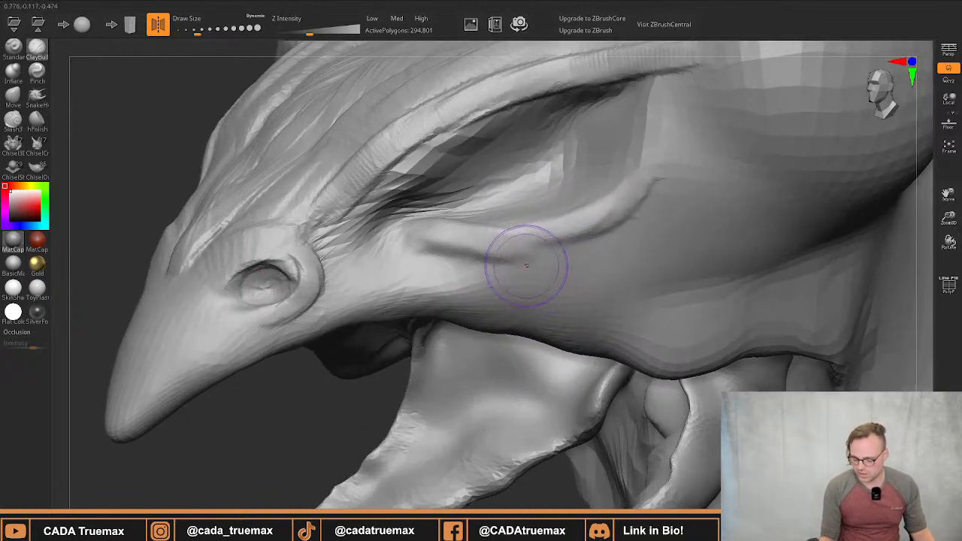
mouse_move(526, 263)
left_mouse_down()
mouse_move(630, 253)
mouse_move(524, 275)
mouse_move(502, 269)
left_mouse_up()
mouse_move(587, 276)
left_mouse_down()
mouse_move(519, 271)
mouse_move(613, 269)
left_mouse_up()
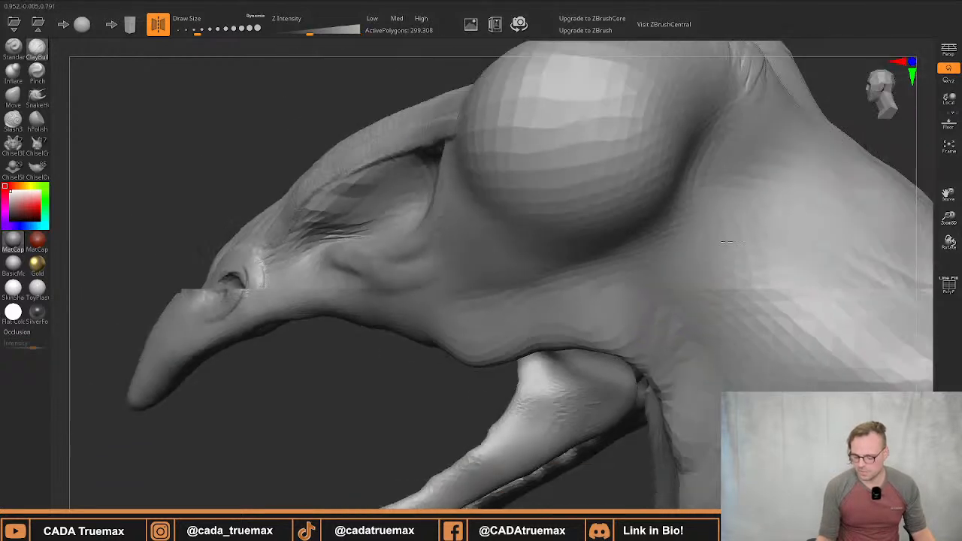
mouse_move(722, 272)
right_mouse_down("alt")
mouse_move(687, 293)
mouse_move(711, 217)
right_mouse_up("alt")
mouse_move(653, 295)
right_mouse_down()
mouse_move(664, 303)
mouse_move(686, 283)
mouse_move(665, 289)
right_mouse_up()
right_click_drag(669, 324, 669, 298, "alt")
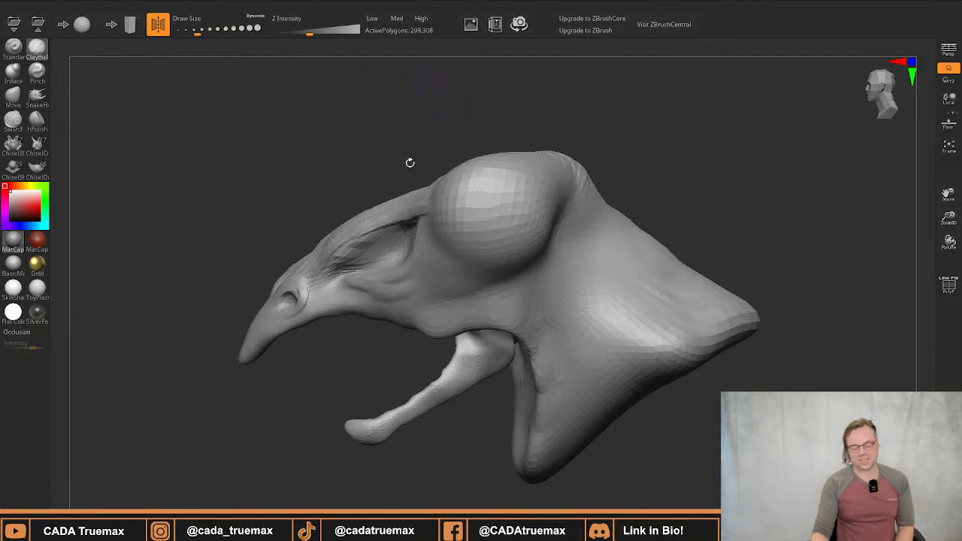
Extend wrinkle strokes from the outer brow ridges and forehead ridges onto the front of the side bulges
left_click_drag(410, 162, 466, 223)
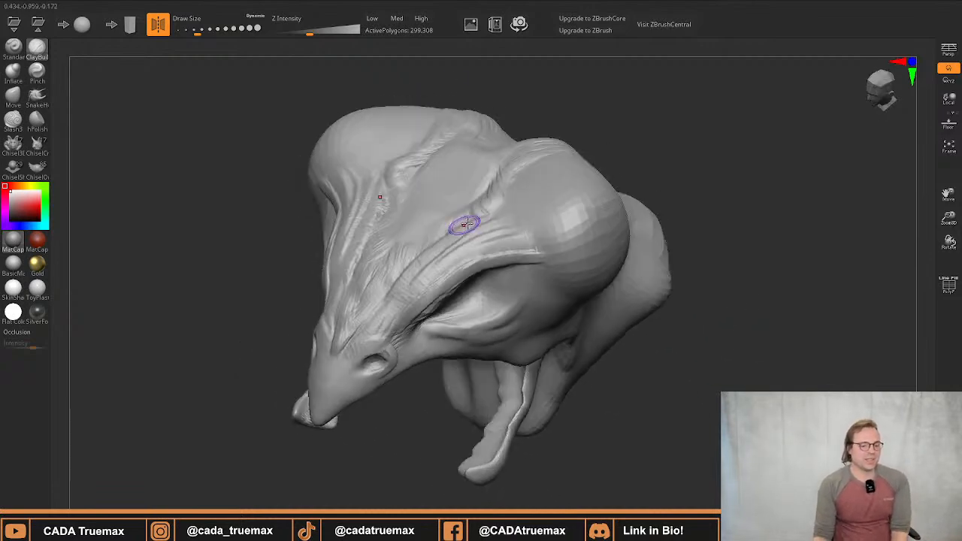
right_click_drag(493, 228, 514, 247, "shift")
mouse_move(534, 180)
left_mouse_down()
mouse_move(503, 207)
mouse_move(473, 275)
mouse_move(526, 203)
mouse_move(501, 228)
mouse_move(568, 184)
mouse_move(541, 213)
mouse_move(569, 197)
mouse_move(548, 209)
mouse_move(581, 209)
mouse_move(606, 196)
left_mouse_up()
right_click_drag(600, 196, 559, 181)
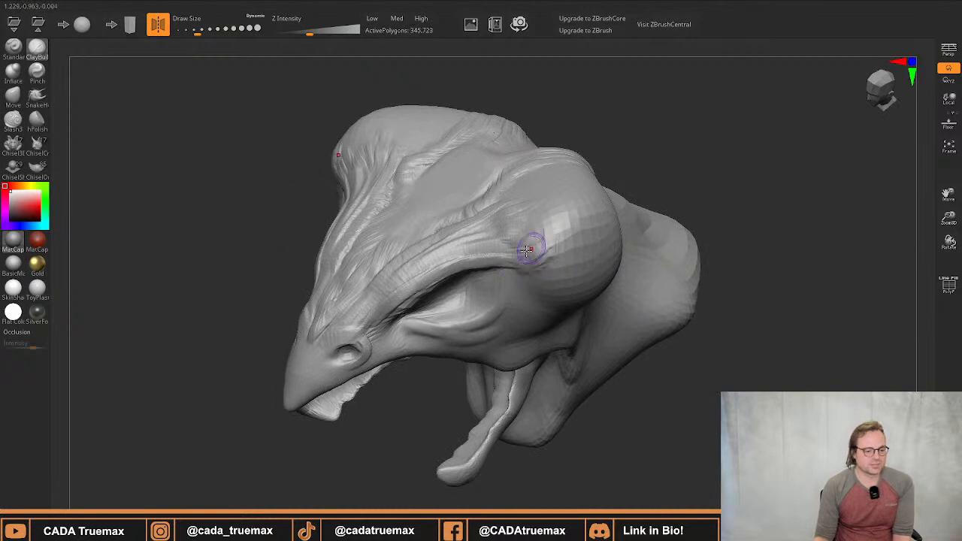
right_click_drag(518, 233, 517, 290)
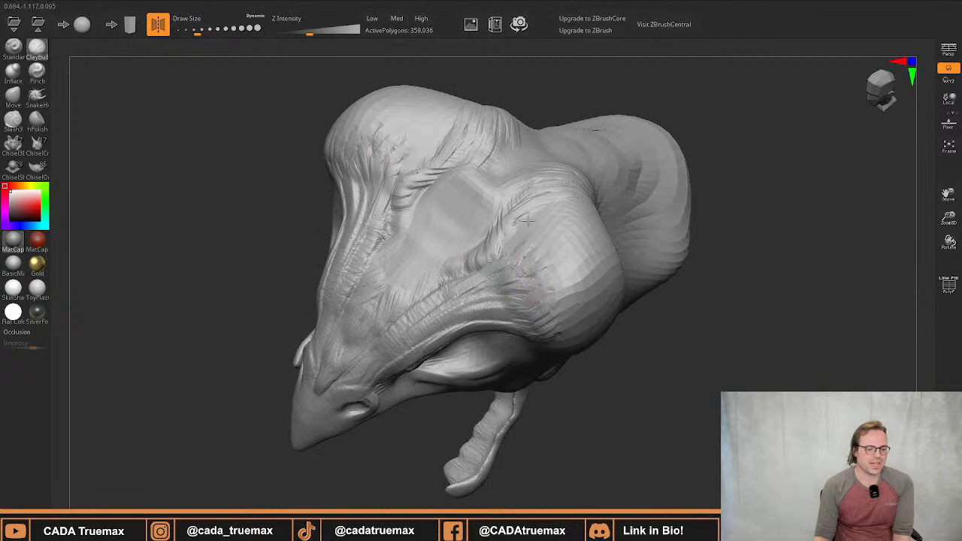
Add more wrinkle strokes along the forehead between the brow ridges and onto the front of the side bulges
right_click_drag(515, 239, 377, 304)
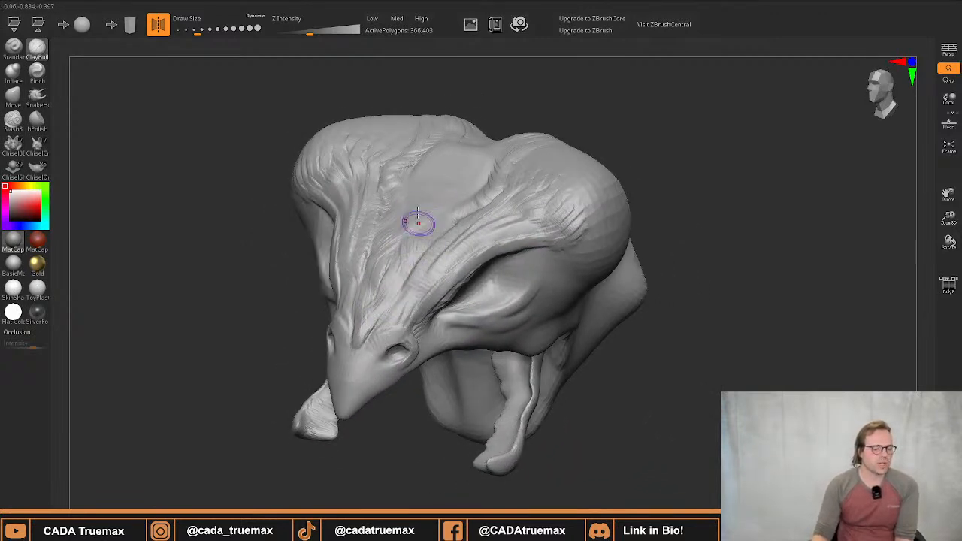
right_click_drag(424, 217, 447, 231)
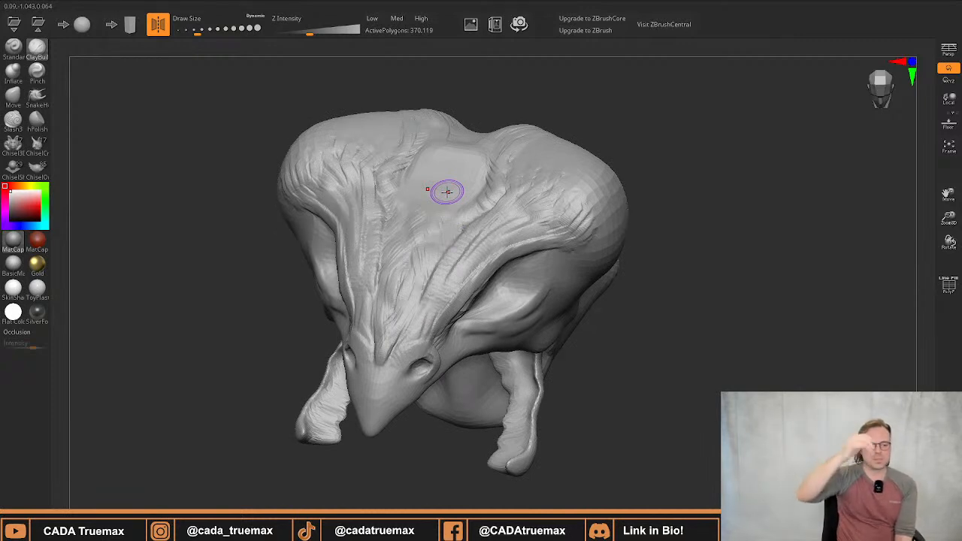
mouse_move(451, 200)
right_mouse_down()
mouse_move(418, 216)
mouse_move(372, 278)
mouse_move(397, 279)
right_mouse_up()
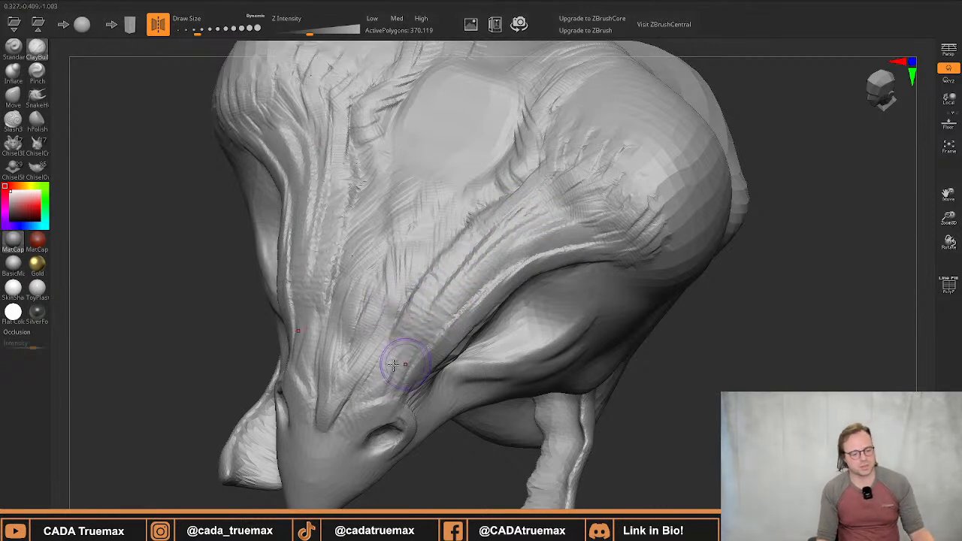
Enlarge the brush slightly and sculpt short diagonal folds on the neck just behind the jaw hinge
right_click_drag(398, 361, 378, 321)
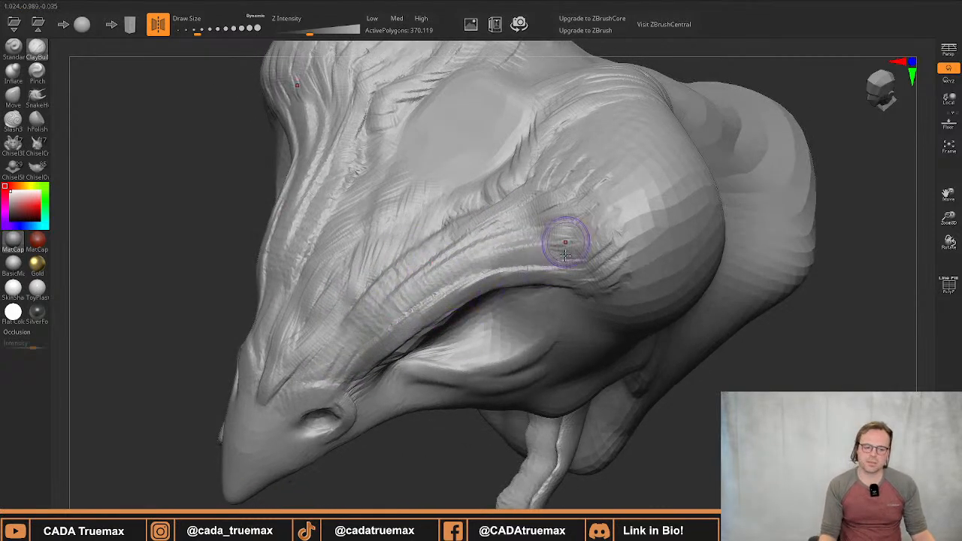
mouse_move(564, 241)
right_mouse_down()
mouse_move(444, 282)
mouse_move(430, 260)
mouse_move(481, 271)
mouse_move(477, 252)
right_mouse_up()
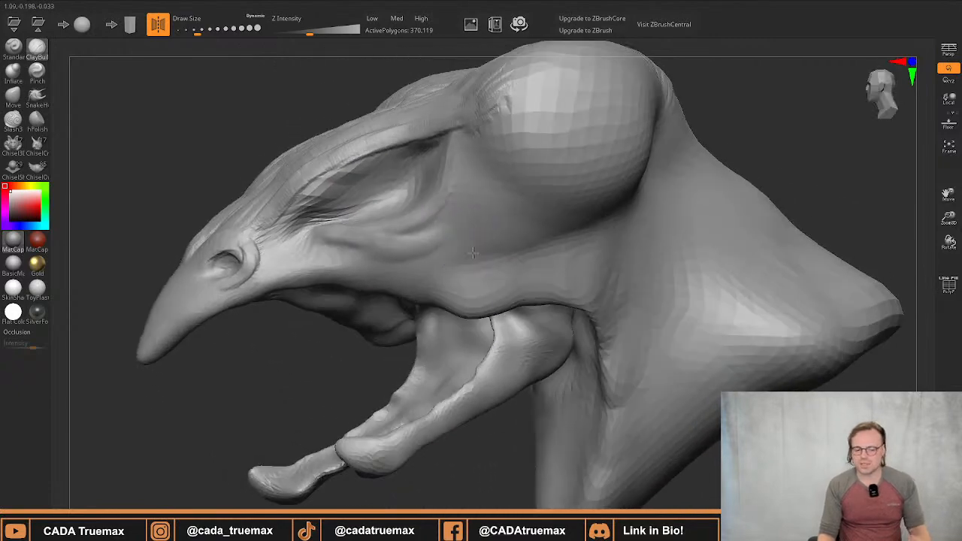
right_click_drag(606, 295, 647, 294)
left_click_drag(647, 296, 618, 343)
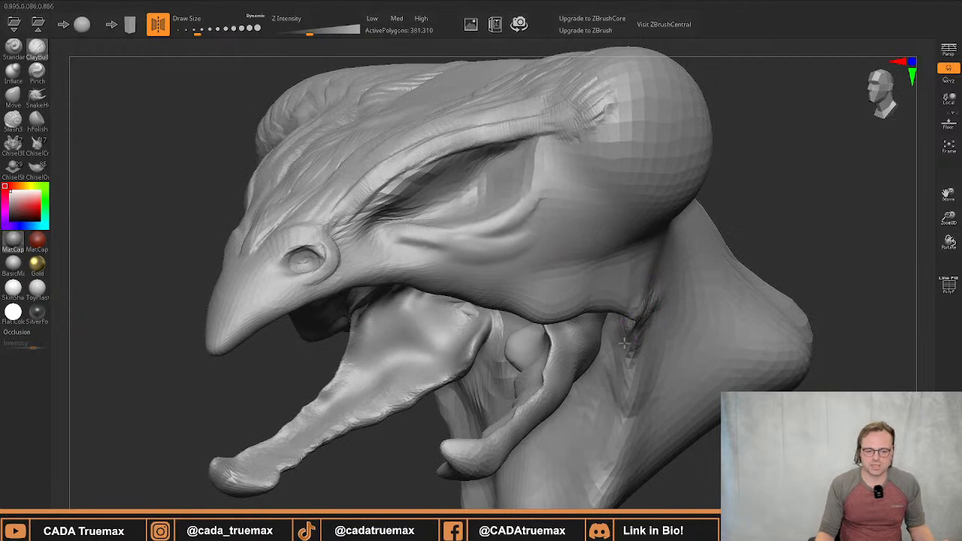
mouse_move(653, 304)
left_mouse_down()
mouse_move(622, 350)
mouse_move(655, 333)
mouse_move(618, 369)
left_mouse_up()
key("s")
left_click_drag(656, 331, 612, 411)
mouse_move(656, 378)
left_mouse_down()
mouse_move(617, 409)
mouse_move(636, 412)
mouse_move(636, 404)
left_mouse_up()
right_click_drag(636, 404, 620, 368)
left_click_drag(633, 329, 613, 350)
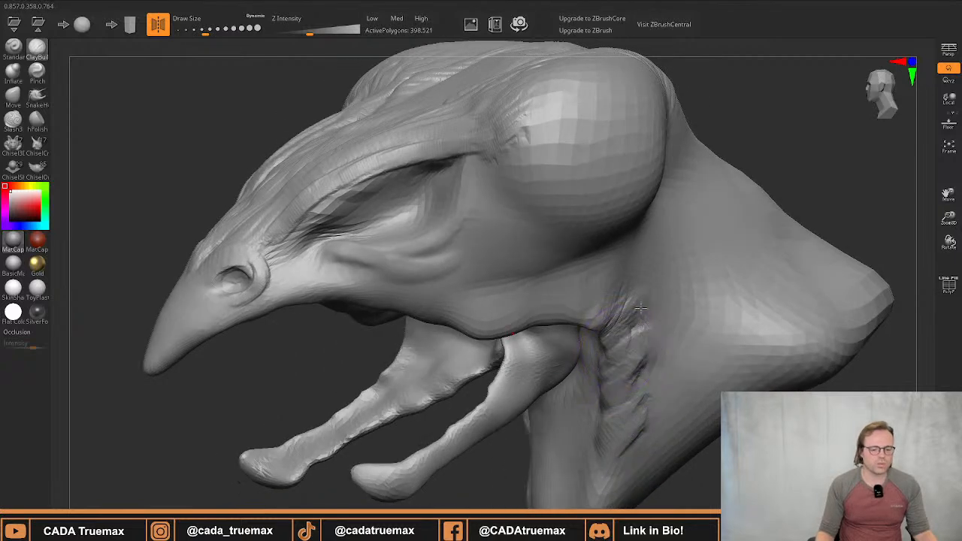
Build up overlapping folds from the mouth corner down the front edge of the neck to its lower tip
mouse_move(630, 310)
left_mouse_down()
mouse_move(604, 337)
mouse_move(600, 324)
left_mouse_up()
left_click_drag(619, 284, 603, 335)
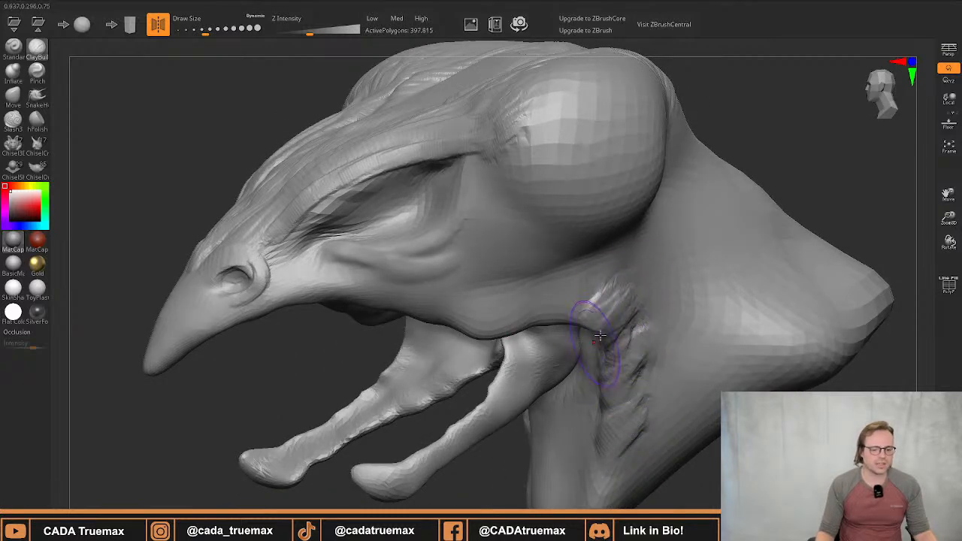
mouse_move(643, 310)
left_mouse_down()
mouse_move(610, 350)
mouse_move(610, 416)
left_mouse_up()
mouse_move(654, 376)
left_mouse_down()
mouse_move(617, 428)
mouse_move(600, 489)
left_mouse_up()
left_click_drag(644, 455, 613, 500)
right_click_drag(630, 400, 633, 366, "alt")
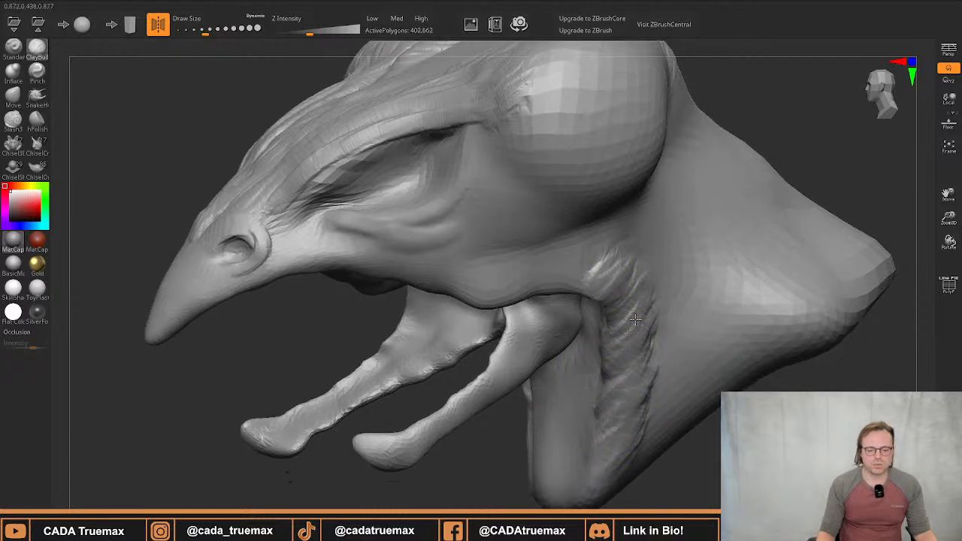
right_click_drag(656, 327, 667, 279, "ctrl")
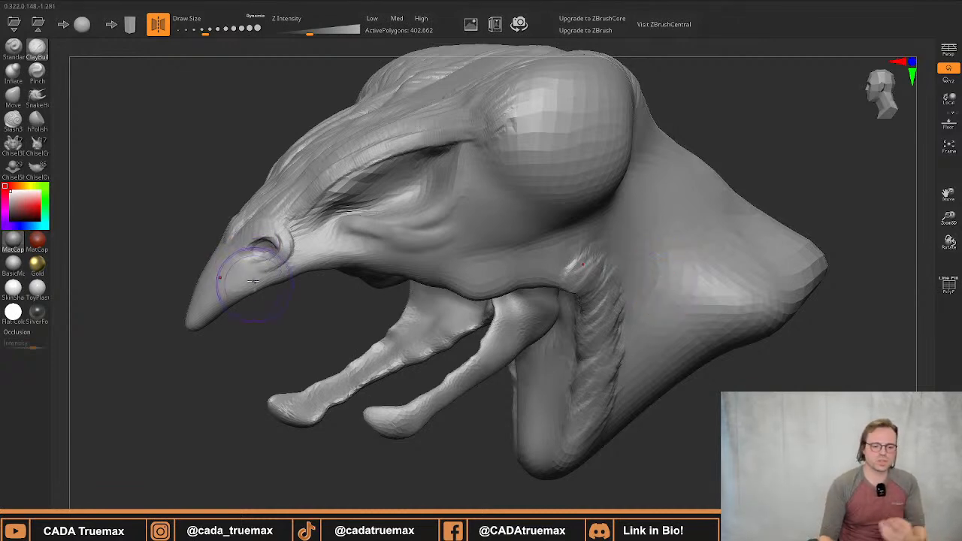
Sculpt curved skin wrinkles on the cheek behind the eye and along the underside of the side bulge
mouse_move(459, 218)
left_mouse_down()
mouse_move(486, 245)
mouse_move(479, 235)
mouse_move(471, 251)
mouse_move(520, 231)
mouse_move(508, 255)
mouse_move(439, 252)
mouse_move(451, 199)
mouse_move(457, 218)
mouse_move(472, 197)
mouse_move(530, 228)
left_mouse_up()
right_click_drag(531, 228, 486, 219)
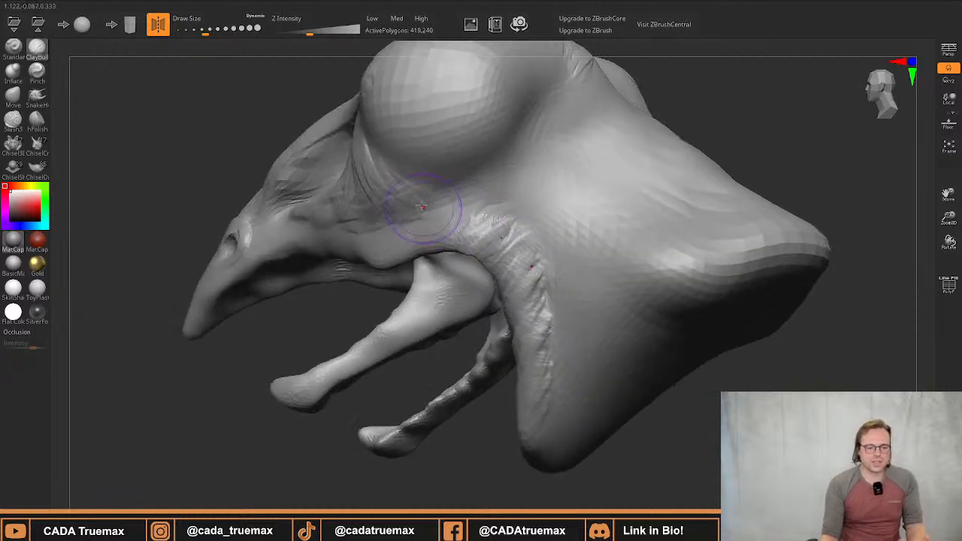
mouse_move(417, 207)
left_mouse_down()
mouse_move(430, 204)
mouse_move(396, 200)
left_mouse_up()
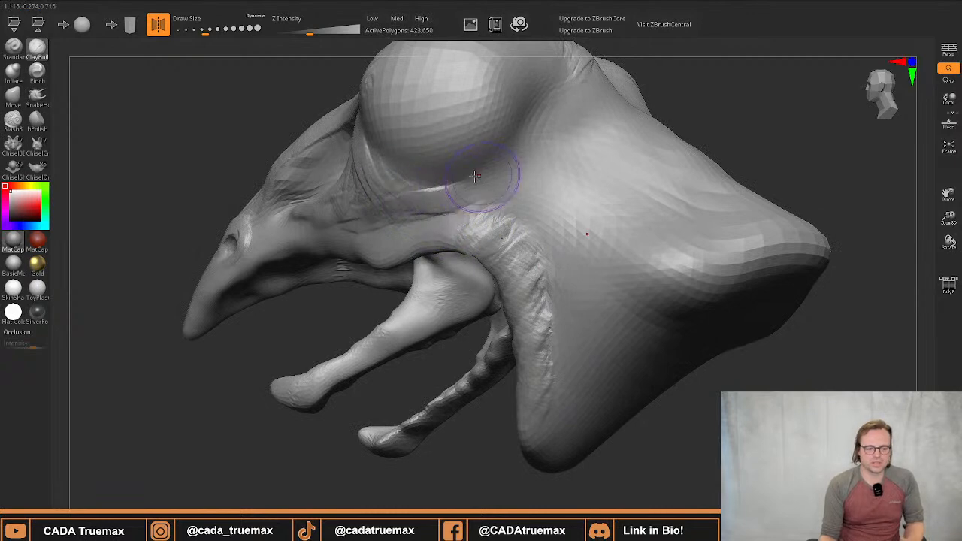
right_click_drag(475, 176, 548, 205)
mouse_move(554, 206)
left_mouse_down()
mouse_move(564, 184)
mouse_move(569, 214)
mouse_move(586, 218)
mouse_move(571, 161)
mouse_move(572, 196)
left_mouse_up()
Tumble the head through tilted, rear, profile and three-quarter views to demonstrate view rotation, ending in a straight front view
right_click_drag(591, 225, 656, 122)
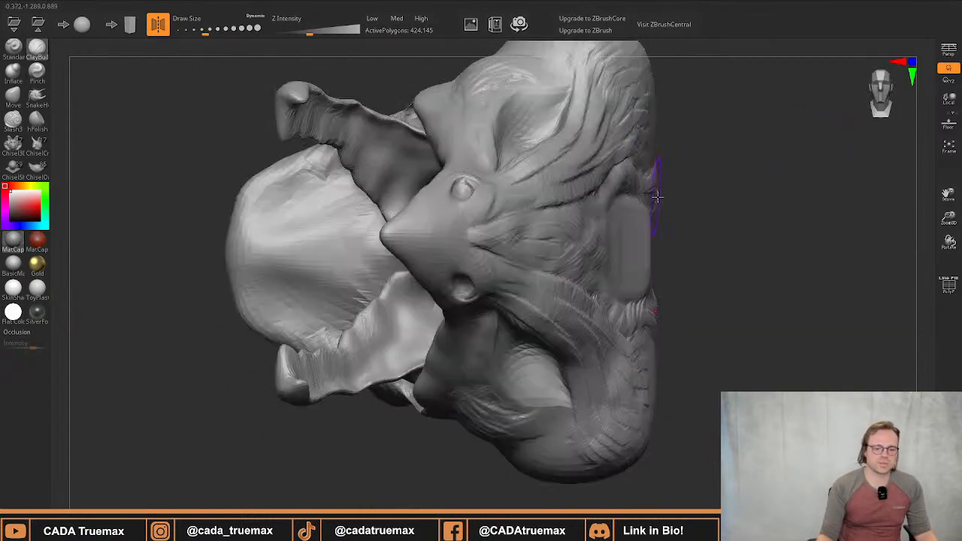
right_click_drag(657, 197, 681, 200)
mouse_move(651, 243)
right_mouse_down()
mouse_move(606, 206)
mouse_move(615, 260)
mouse_move(631, 228)
mouse_move(554, 239)
mouse_move(504, 211)
mouse_move(571, 187)
mouse_move(380, 187)
mouse_move(322, 208)
mouse_move(351, 161)
mouse_move(475, 241)
mouse_move(431, 233)
mouse_move(480, 231)
right_mouse_up()
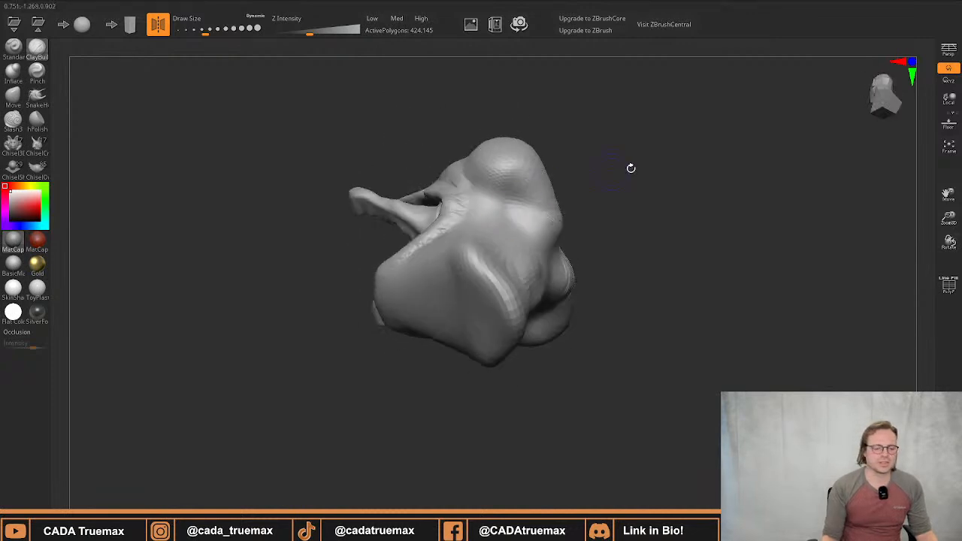
mouse_move(631, 168)
right_mouse_down()
mouse_move(587, 254)
mouse_move(587, 209)
right_mouse_up()
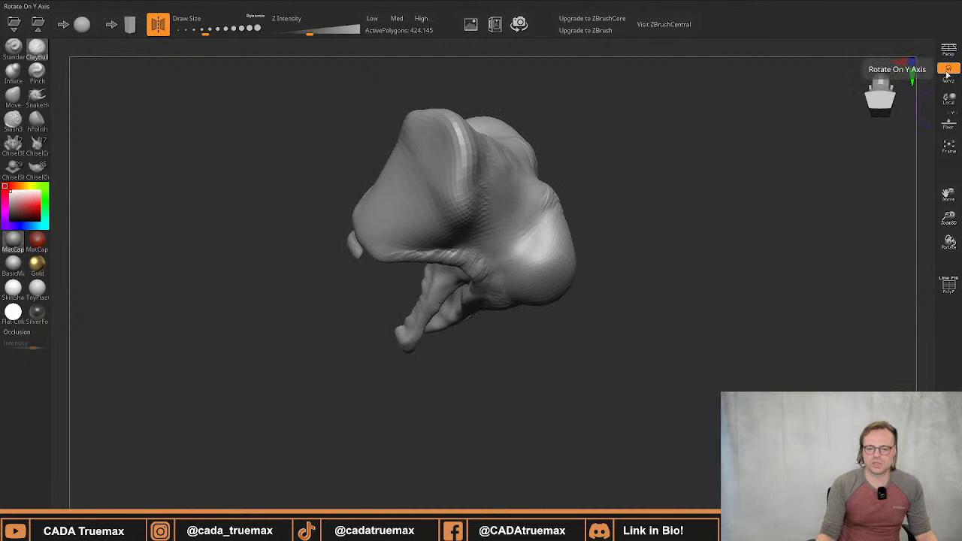
mouse_move(818, 68)
right_mouse_down()
mouse_move(595, 242)
mouse_move(491, 221)
mouse_move(546, 209)
right_mouse_up()
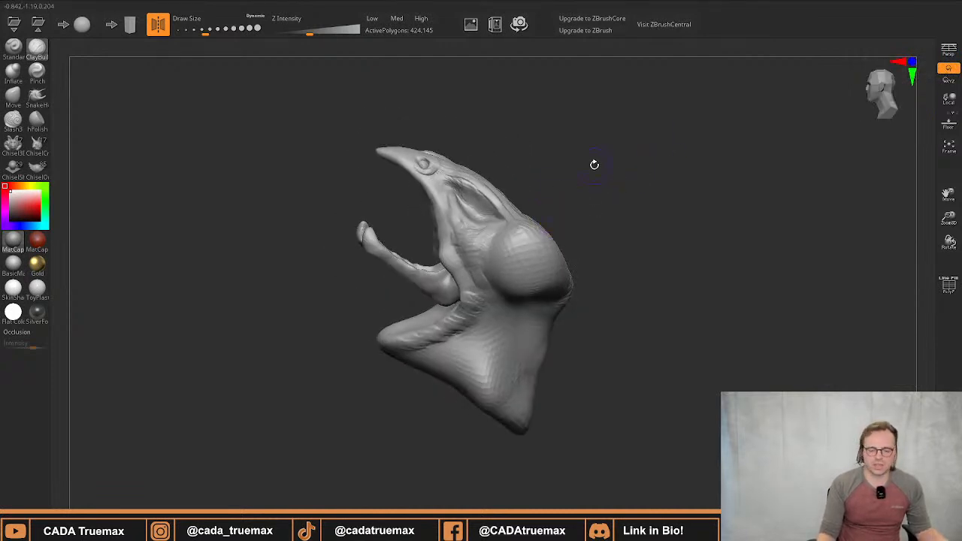
mouse_move(558, 219)
right_mouse_down()
mouse_move(587, 200)
mouse_move(574, 204)
mouse_move(576, 182)
mouse_move(606, 205)
right_mouse_up()
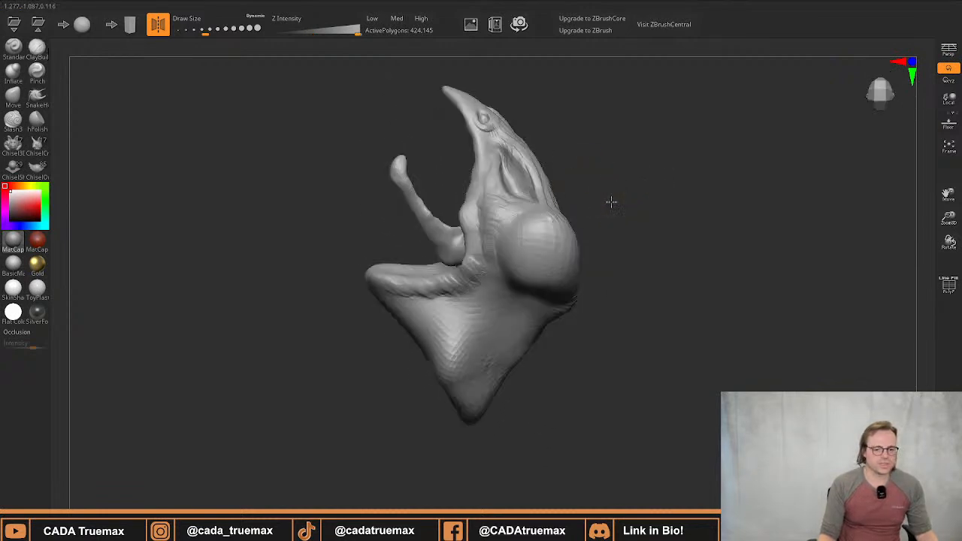
mouse_move(506, 230)
right_mouse_down()
mouse_move(365, 204)
mouse_move(493, 132)
right_mouse_up()
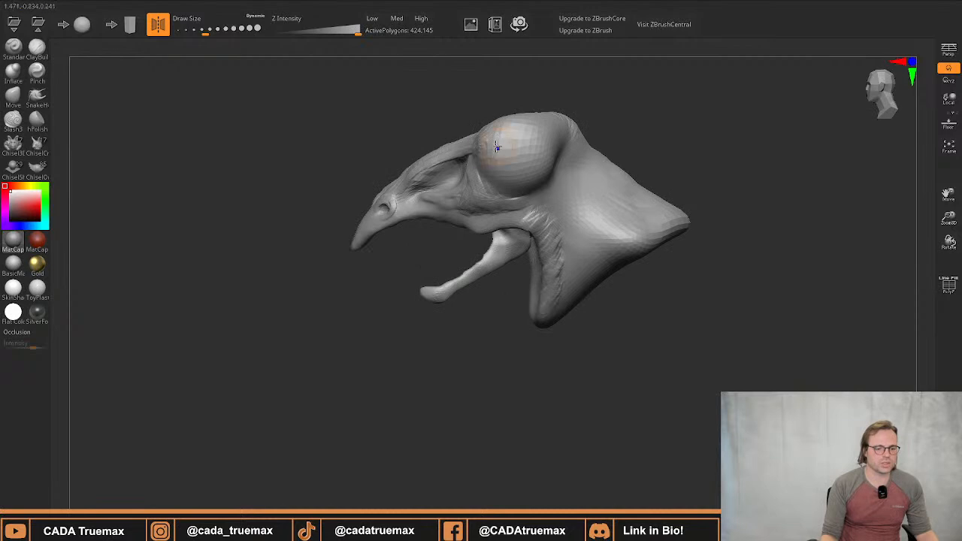
mouse_move(455, 214)
right_mouse_down()
mouse_move(594, 197)
mouse_move(478, 214)
mouse_move(496, 220)
right_mouse_up()
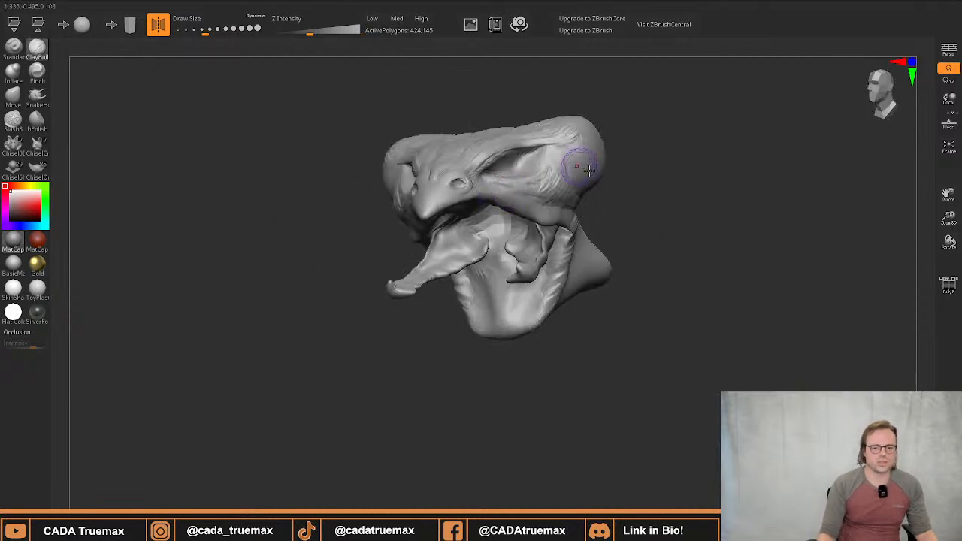
left_click_drag(877, 88, 881, 91)
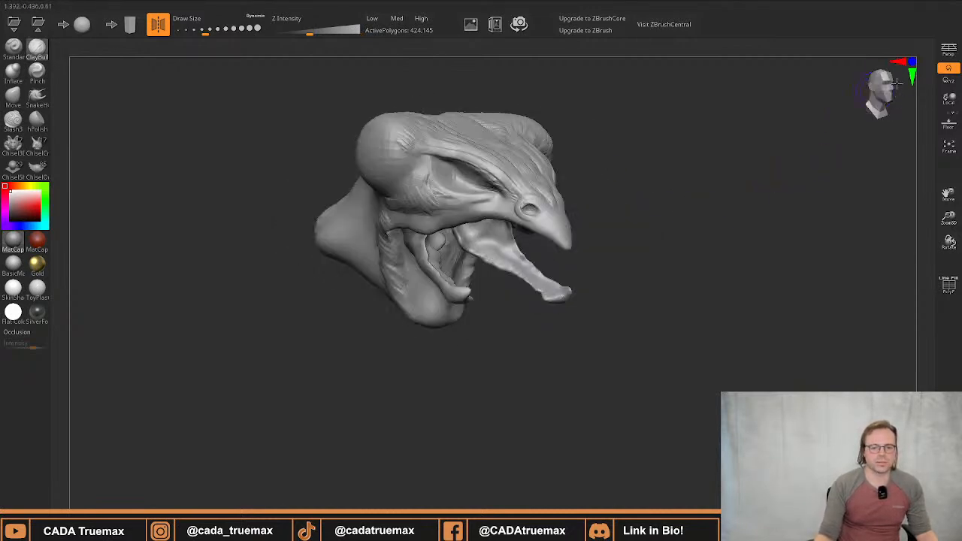
left_click(880, 89)
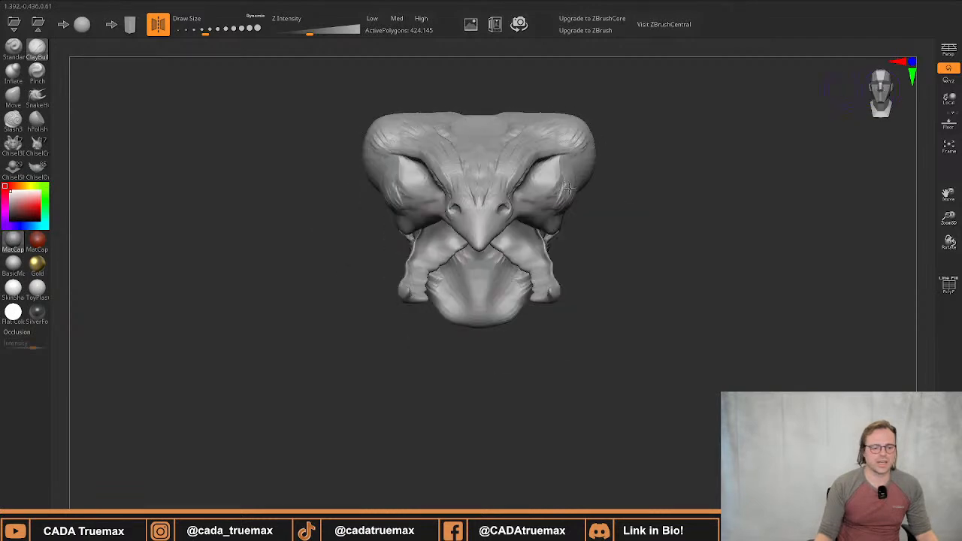
Enlarge the brush and sculpt long parallel wrinkles across the side of the neck behind the bulge
mouse_move(527, 199)
right_mouse_down()
mouse_move(578, 204)
mouse_move(489, 193)
mouse_move(553, 184)
mouse_move(503, 234)
mouse_move(527, 231)
mouse_move(501, 233)
mouse_move(576, 236)
mouse_move(588, 222)
mouse_move(513, 221)
mouse_move(510, 265)
right_mouse_up()
key("s")
left_click_drag(505, 264, 513, 265)
mouse_move(454, 279)
left_mouse_down()
mouse_move(481, 239)
mouse_move(486, 264)
left_mouse_up()
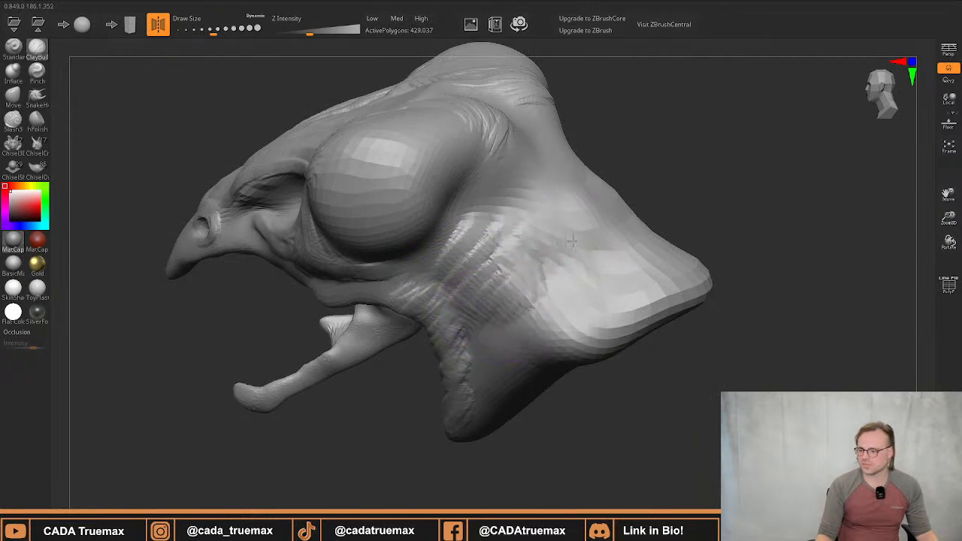
right_click_drag(500, 296, 543, 283)
mouse_move(520, 315)
left_mouse_down()
mouse_move(567, 277)
mouse_move(574, 309)
mouse_move(667, 263)
mouse_move(673, 288)
mouse_move(591, 321)
mouse_move(640, 291)
left_mouse_up()
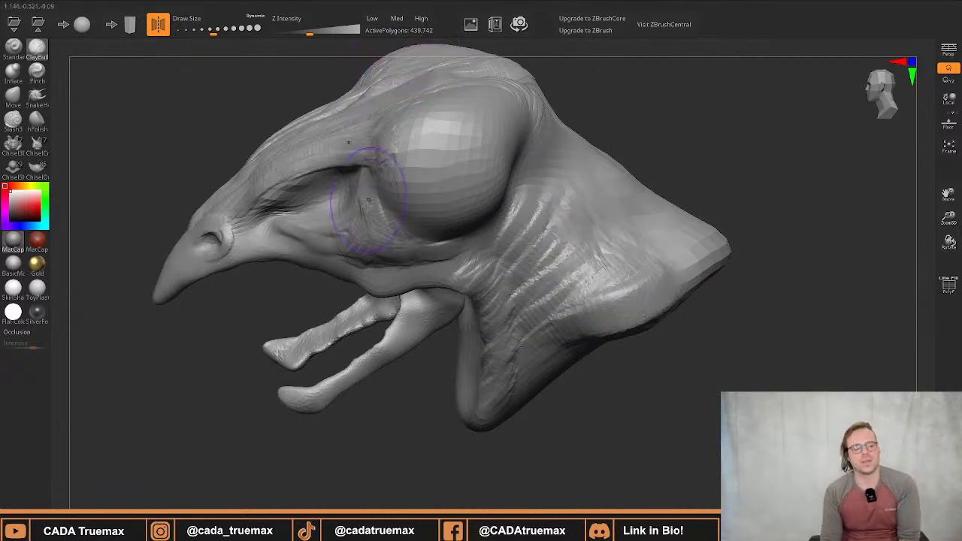
Extend the neck wrinkles onto the flared rear edge of the neck, adding broad folds there
right_click_drag(555, 181, 508, 211)
mouse_move(455, 269)
left_mouse_down()
mouse_move(419, 307)
mouse_move(433, 296)
mouse_move(446, 313)
left_mouse_up()
left_click_drag(500, 298, 489, 361)
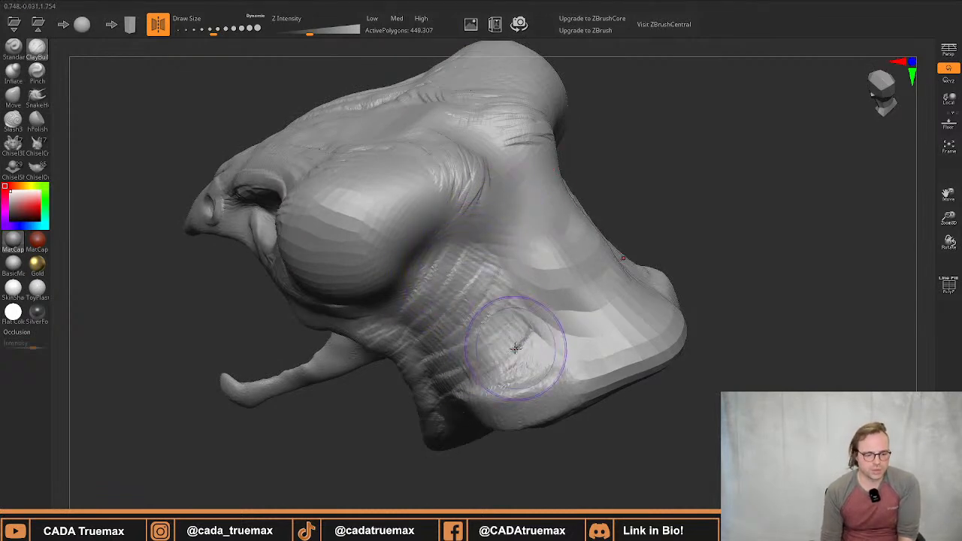
mouse_move(518, 331)
left_mouse_down()
mouse_move(541, 361)
mouse_move(515, 344)
mouse_move(508, 367)
mouse_move(494, 344)
mouse_move(518, 371)
mouse_move(561, 371)
mouse_move(594, 351)
mouse_move(628, 350)
mouse_move(667, 321)
mouse_move(598, 338)
left_mouse_up()
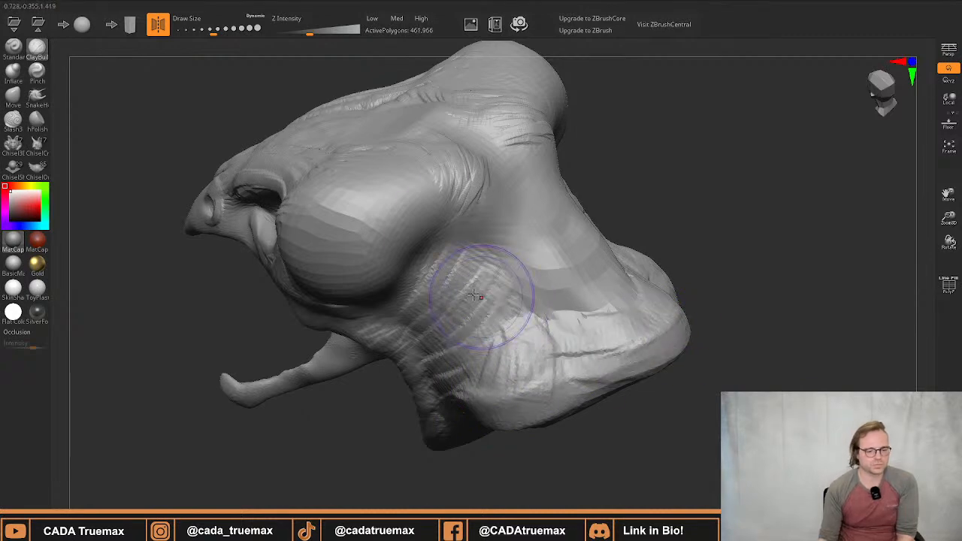
mouse_move(331, 194)
right_mouse_down()
mouse_move(447, 194)
mouse_move(421, 189)
mouse_move(427, 199)
right_mouse_up()
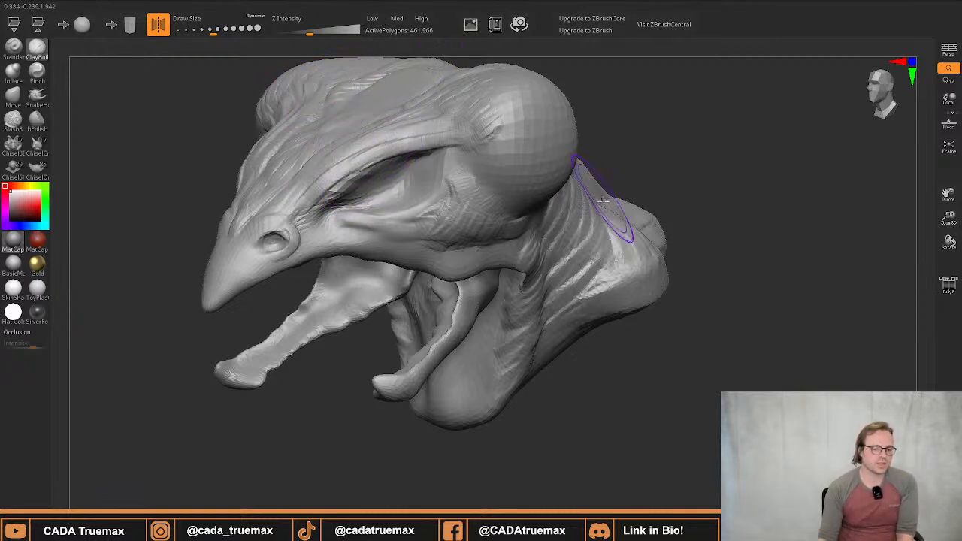
mouse_move(613, 143)
left_mouse_down()
mouse_move(595, 185)
mouse_move(561, 191)
left_mouse_up()
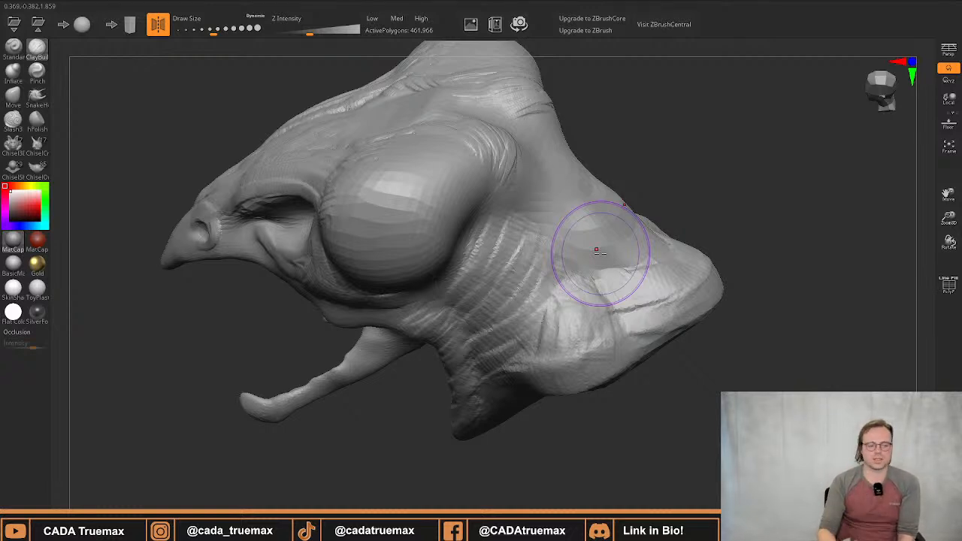
Decimate the sculpt to a lower polygon count and inspect the reduced mesh with the wireframe switched on and off
right_click_drag(297, 160, 317, 179)
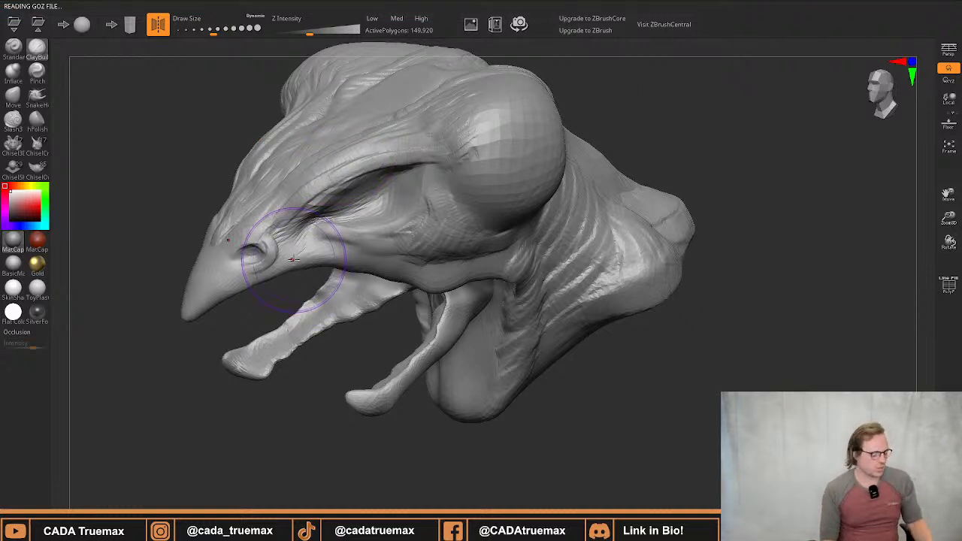
key("shift+f")
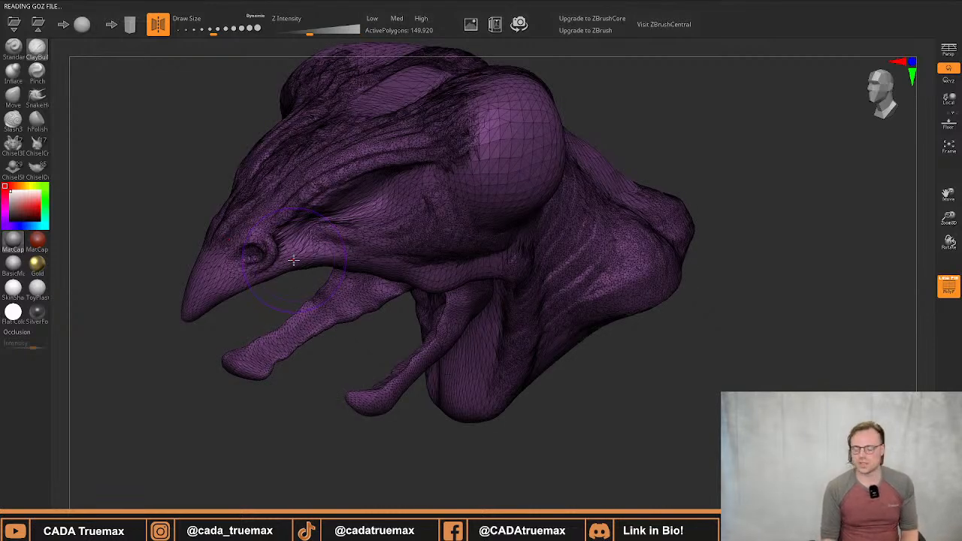
key("shift+f")
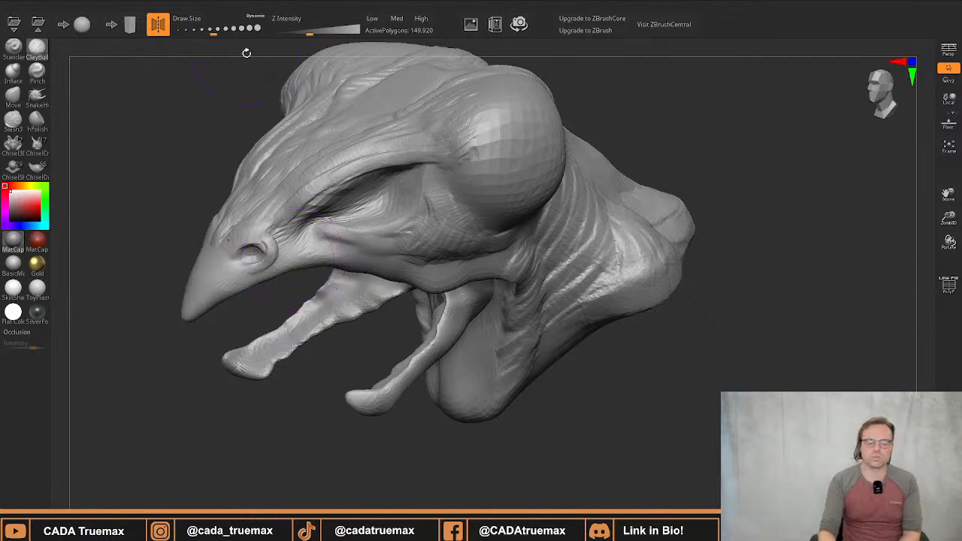
mouse_move(333, 139)
right_mouse_down()
mouse_move(391, 133)
mouse_move(337, 132)
mouse_move(302, 156)
right_mouse_up()
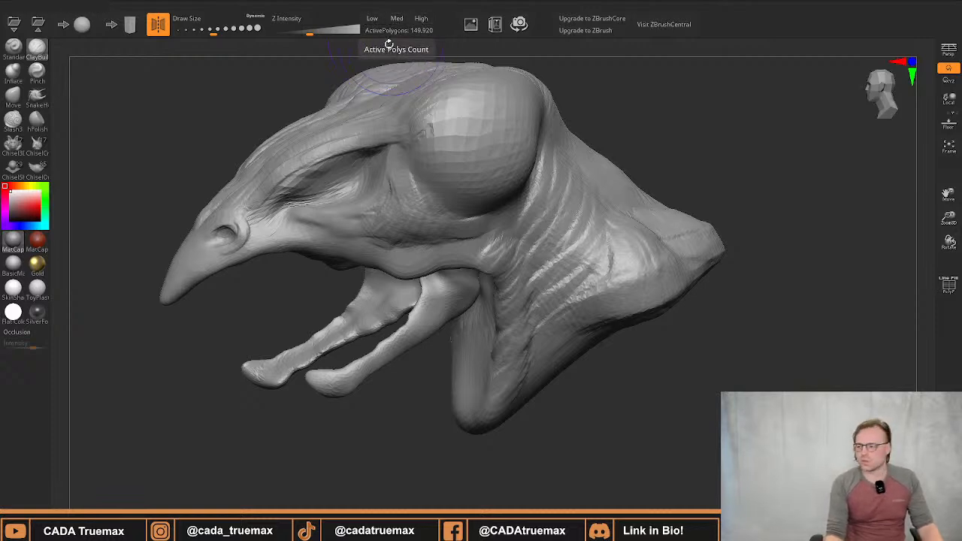
Reduce the brush size and smooth the wrinkled strands on the forehead between the brow ridges
mouse_move(347, 143)
right_mouse_down()
mouse_move(301, 155)
mouse_move(357, 173)
mouse_move(374, 204)
mouse_move(430, 236)
mouse_move(398, 247)
mouse_move(447, 232)
right_mouse_up()
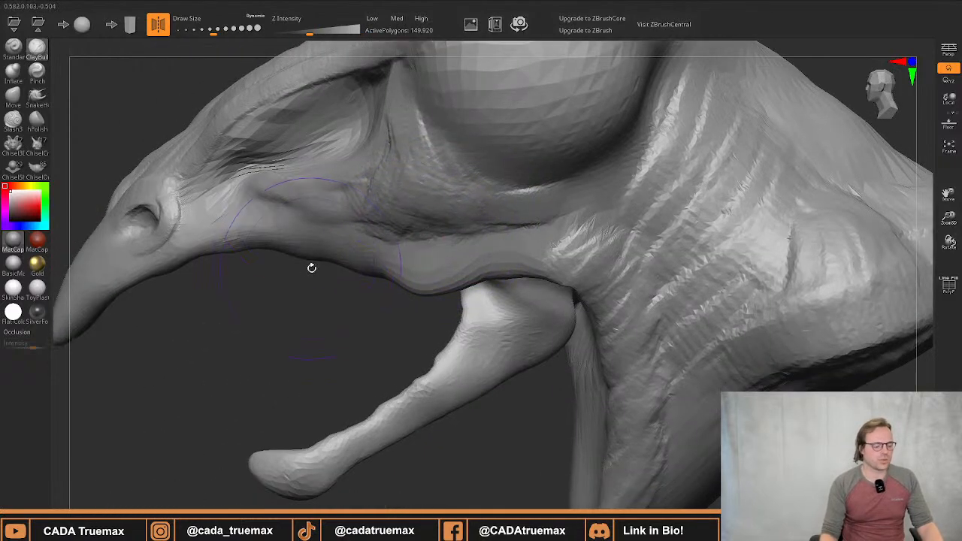
mouse_move(348, 218)
right_mouse_down()
mouse_move(322, 189)
mouse_move(340, 284)
right_mouse_up()
mouse_move(359, 250)
right_mouse_down()
mouse_move(474, 218)
mouse_move(428, 256)
mouse_move(301, 214)
mouse_move(328, 268)
mouse_move(314, 311)
mouse_move(337, 316)
right_mouse_up()
key("s")
left_click_drag(337, 314, 326, 311)
mouse_move(301, 346)
left_mouse_down("shift")
mouse_move(339, 228)
mouse_move(333, 246)
mouse_move(366, 183)
mouse_move(374, 192)
mouse_move(278, 424)
left_mouse_up("shift")
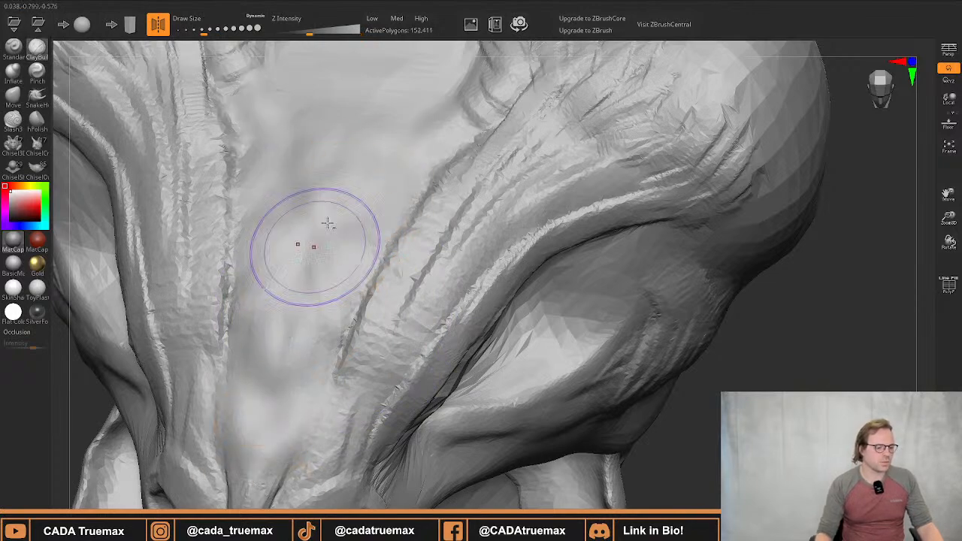
Smooth the wrinkles on the crown ridges beside the flat patch on top of the head
mouse_move(316, 247)
right_mouse_down()
mouse_move(399, 243)
mouse_move(374, 397)
right_mouse_up()
mouse_move(374, 402)
left_mouse_down("shift")
mouse_move(376, 428)
mouse_move(393, 375)
mouse_move(444, 305)
mouse_move(423, 327)
mouse_move(419, 309)
left_mouse_up("shift")
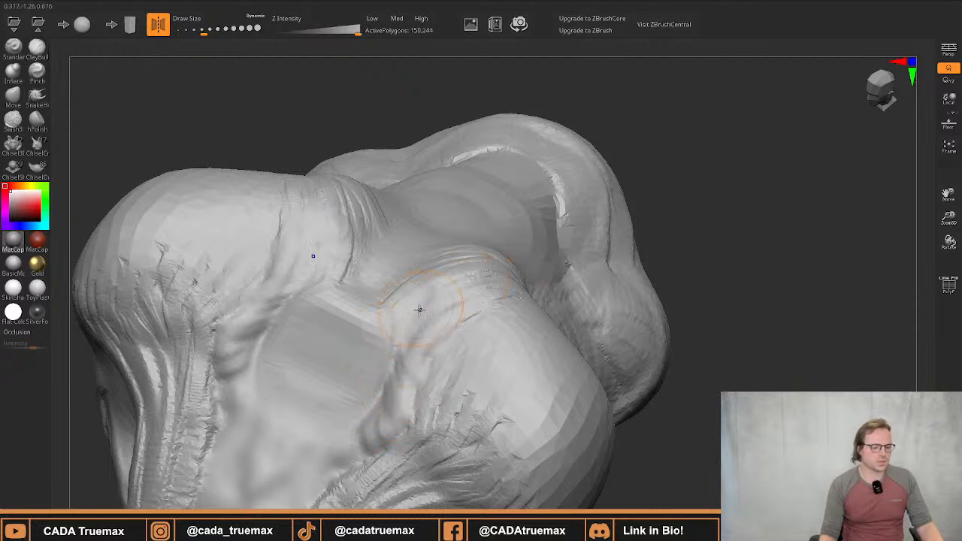
left_click_drag(394, 425, 391, 442, "shift")
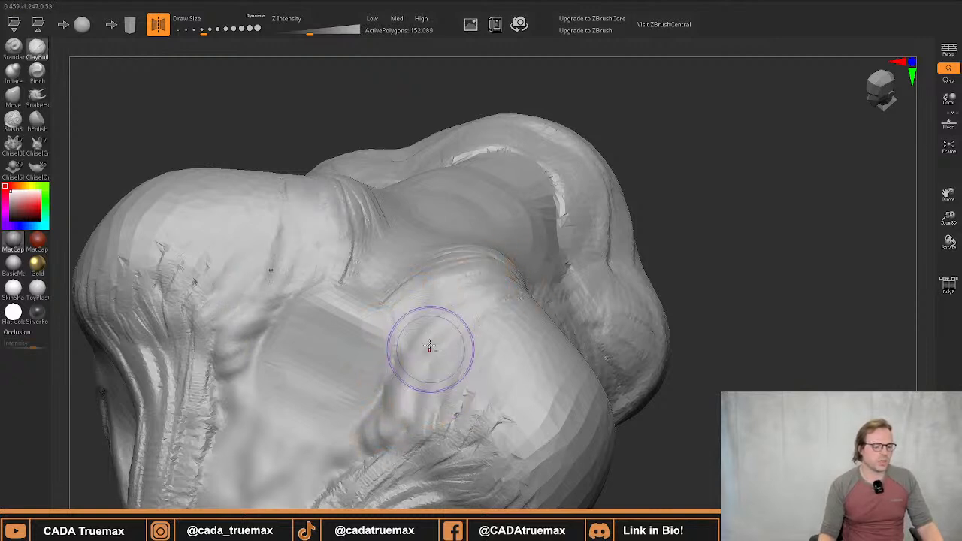
Smooth the wrinkles around the flat patch and across the bulge beside it down to the brow ridge
right_click_drag(430, 348, 431, 263, "alt")
mouse_move(466, 305)
left_mouse_down("shift")
mouse_move(502, 340)
mouse_move(469, 400)
mouse_move(530, 442)
left_mouse_up("shift")
left_click_drag(473, 401, 376, 409)
right_click_drag(451, 391, 464, 333)
mouse_move(462, 335)
left_mouse_down("shift")
mouse_move(312, 395)
mouse_move(365, 359)
left_mouse_up("shift")
left_click_drag(400, 319, 342, 361, "shift")
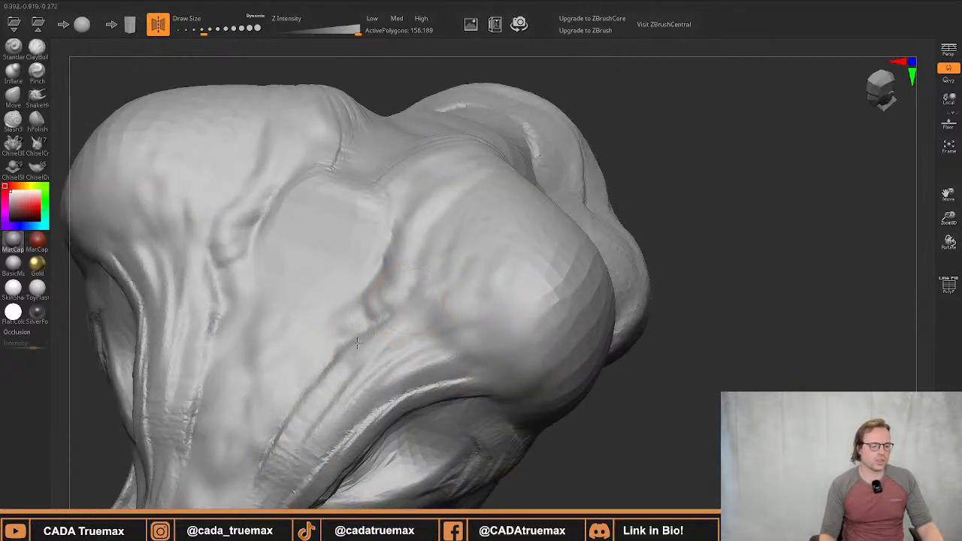
Add clay along the brow ridge above the eye socket and smooth the ridge down towards the nostril
left_click_drag(397, 390, 466, 376)
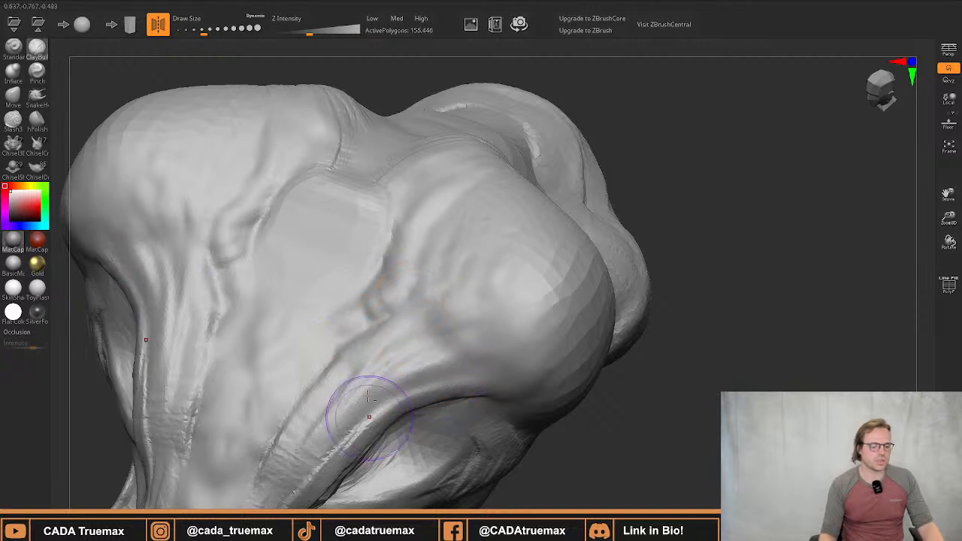
right_click_drag(369, 414, 364, 300)
left_click_drag(363, 300, 306, 358, "shift")
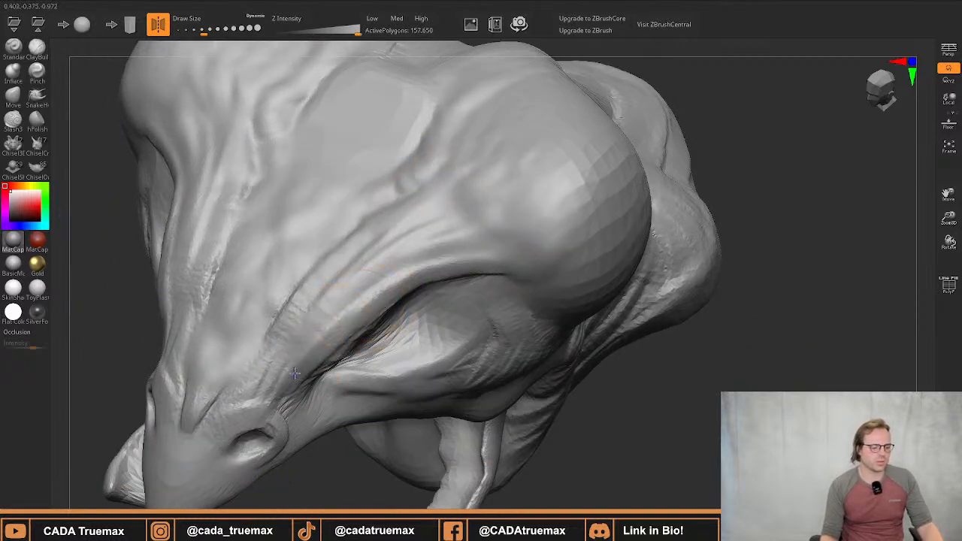
Reduce the brush size and build up a raised oval fold on the midline above the beak with ClayBuildup
key("s")
left_click_drag(224, 376, 209, 385)
mouse_move(239, 348)
left_mouse_down()
mouse_move(245, 340)
mouse_move(222, 344)
mouse_move(214, 362)
mouse_move(236, 333)
mouse_move(229, 364)
left_mouse_up()
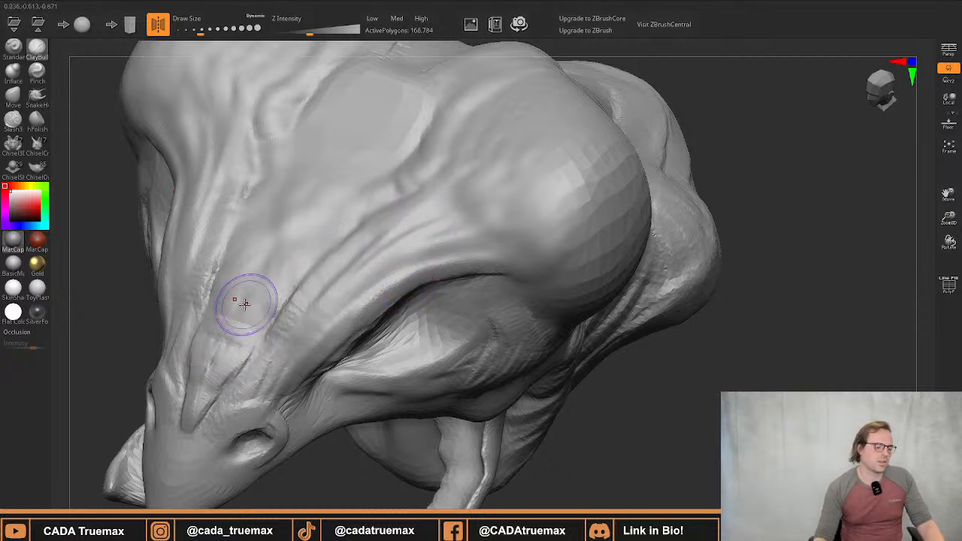
mouse_move(244, 303)
left_mouse_down()
mouse_move(215, 327)
mouse_move(243, 294)
mouse_move(206, 371)
mouse_move(235, 325)
mouse_move(218, 370)
left_mouse_up()
Build up a pair of elongated strand-textured plates on the forehead above the oval fold
right_click_drag(269, 281, 277, 286)
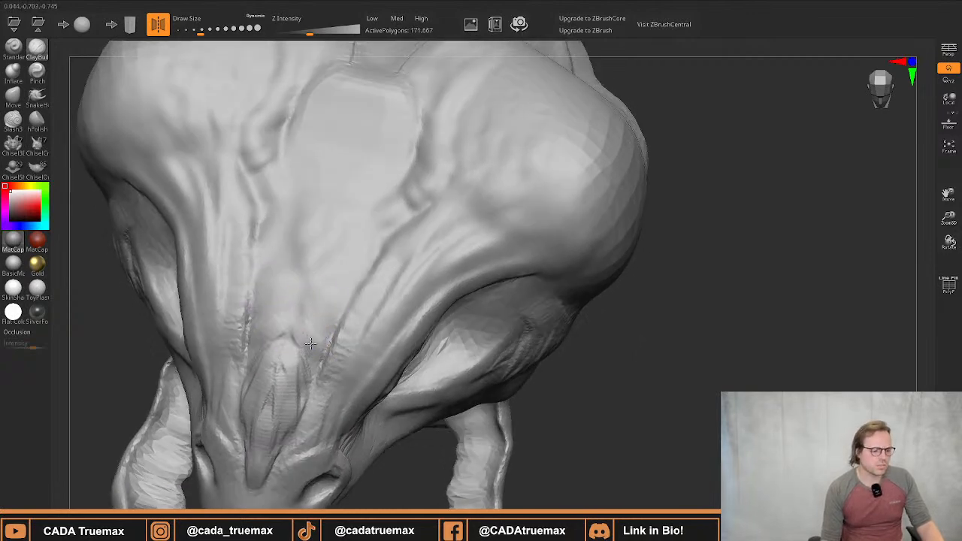
mouse_move(311, 343)
left_mouse_down()
mouse_move(312, 263)
mouse_move(338, 253)
mouse_move(338, 300)
mouse_move(327, 323)
mouse_move(335, 269)
mouse_move(334, 299)
mouse_move(300, 336)
mouse_move(361, 255)
mouse_move(327, 340)
left_mouse_up()
mouse_move(348, 283)
left_mouse_down()
mouse_move(367, 261)
mouse_move(324, 258)
mouse_move(317, 326)
left_mouse_up()
mouse_move(318, 331)
right_mouse_down()
mouse_move(273, 249)
mouse_move(284, 240)
mouse_move(326, 243)
mouse_move(325, 278)
mouse_move(339, 283)
right_mouse_up()
Build two rounded knobs between the forehead plates and the flat patch, shrinking the brush to shape them
mouse_move(368, 324)
left_mouse_down()
mouse_move(376, 335)
mouse_move(374, 326)
mouse_move(342, 346)
left_mouse_up()
key("s")
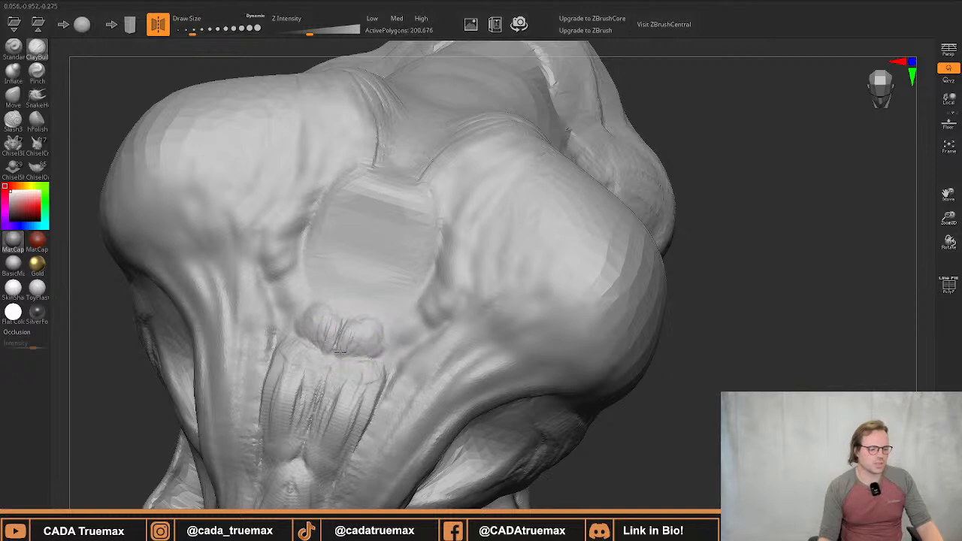
left_click_drag(366, 351, 382, 326)
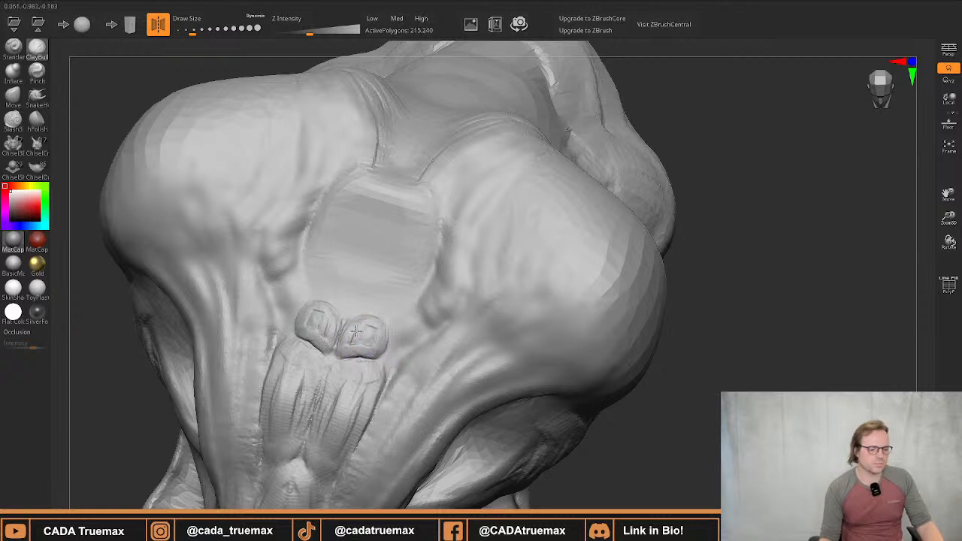
Extend the knobs into a chain of ribbed segments curving up both sides of the flat patch
key("s")
mouse_move(375, 339)
left_mouse_down()
mouse_move(388, 323)
mouse_move(388, 349)
mouse_move(403, 341)
mouse_move(439, 304)
mouse_move(453, 287)
mouse_move(461, 236)
left_mouse_up()
mouse_move(497, 263)
right_mouse_down()
mouse_move(493, 231)
mouse_move(421, 252)
right_mouse_up()
key("s")
left_click_drag(422, 252, 428, 253)
right_click_drag(427, 252, 414, 284)
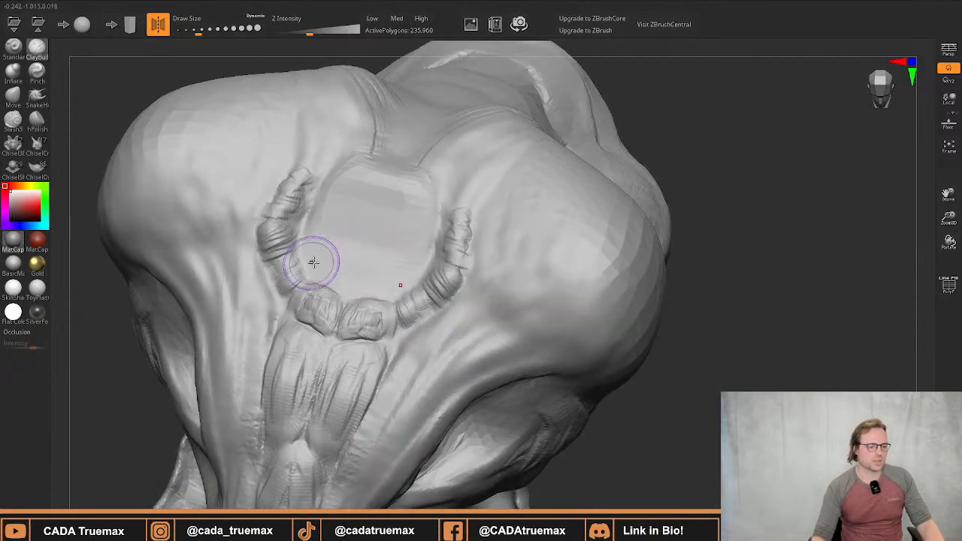
Fill the flat patch with clay and smooth it with a larger brush into a rounded dome
mouse_move(311, 261)
left_mouse_down()
mouse_move(338, 266)
mouse_move(352, 283)
mouse_move(398, 268)
mouse_move(420, 193)
mouse_move(374, 167)
mouse_move(414, 220)
mouse_move(382, 267)
mouse_move(378, 245)
left_mouse_up()
key("s")
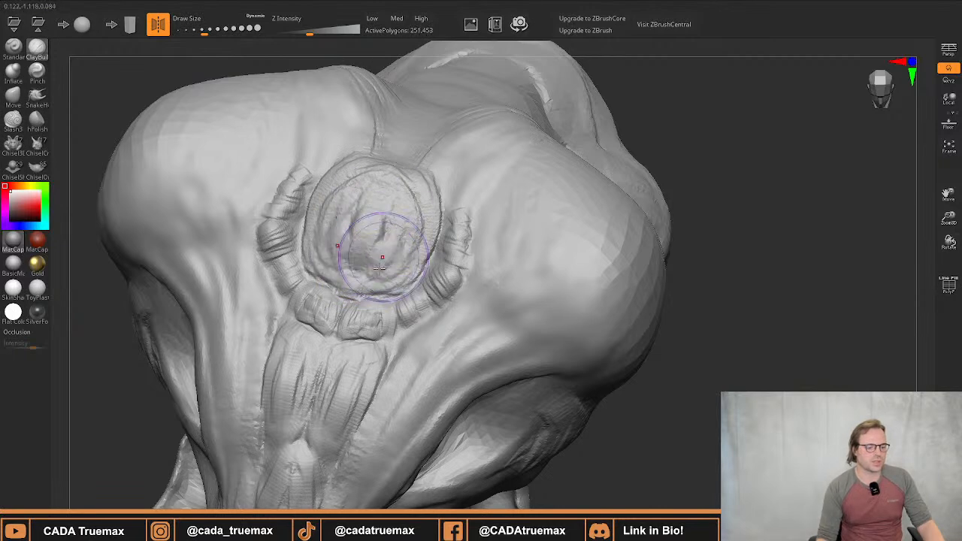
mouse_move(414, 233)
left_mouse_down("shift")
mouse_move(395, 177)
mouse_move(423, 224)
mouse_move(369, 279)
mouse_move(359, 275)
left_mouse_up("shift")
mouse_move(470, 244)
right_mouse_down()
mouse_move(443, 248)
mouse_move(382, 210)
mouse_move(404, 203)
mouse_move(429, 218)
right_mouse_up()
right_click_drag(413, 178, 436, 254)
right_click_drag(442, 126, 415, 238, "alt")
mouse_move(399, 222)
left_mouse_down("shift")
mouse_move(429, 155)
mouse_move(394, 193)
mouse_move(416, 141)
mouse_move(399, 240)
mouse_move(376, 253)
left_mouse_up("shift")
Reduce the brush size and smooth the ribbed segments around the dome and the paired forehead plates below
key("s")
left_click_drag(435, 222, 425, 224)
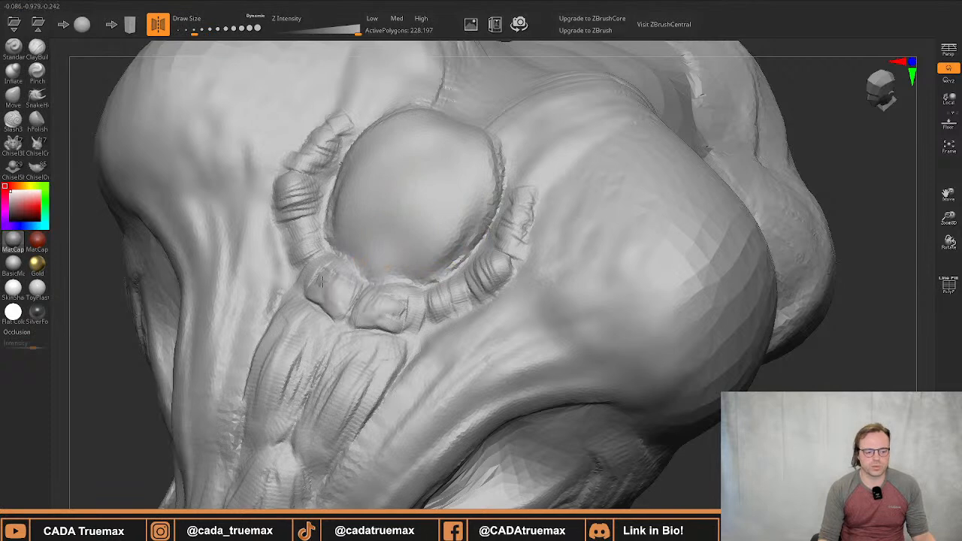
left_click_drag(451, 296, 490, 273, "shift")
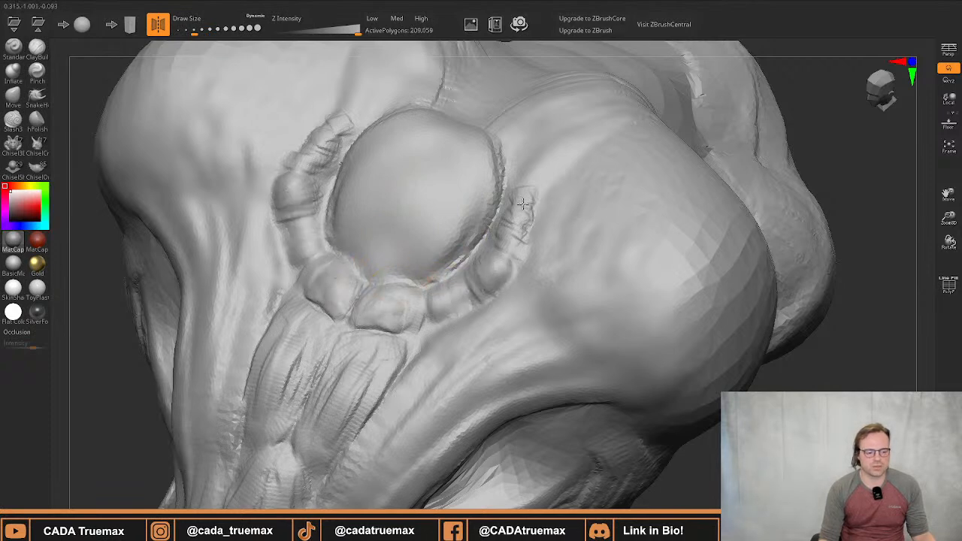
right_click_drag(367, 258, 390, 195, "alt")
mouse_move(370, 272)
left_mouse_down("shift")
mouse_move(346, 367)
mouse_move(366, 355)
left_mouse_up("shift")
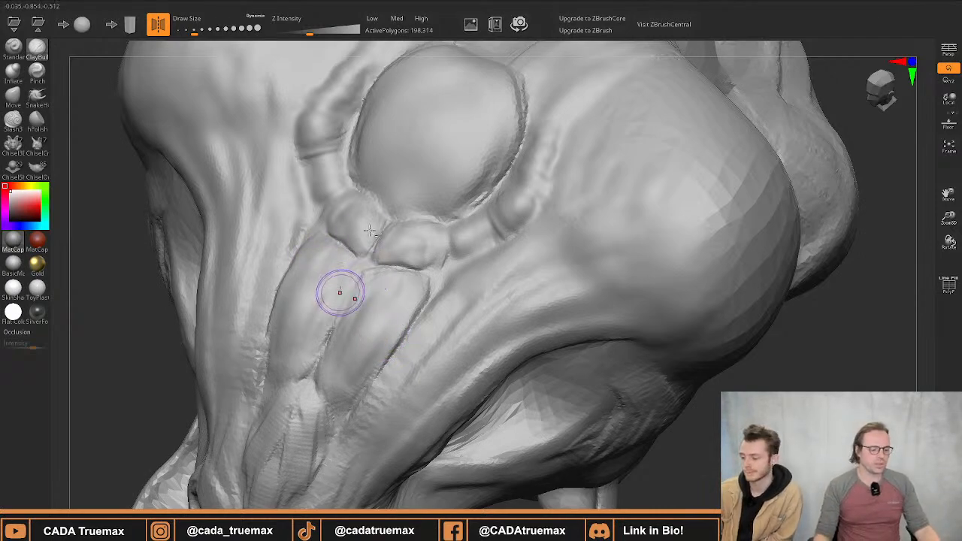
Sculpt lengthwise strands into the paired forehead plates, deepening the split between them and their outer edges
mouse_move(342, 324)
right_mouse_down()
mouse_move(384, 305)
mouse_move(413, 206)
mouse_move(411, 249)
mouse_move(413, 227)
right_mouse_up()
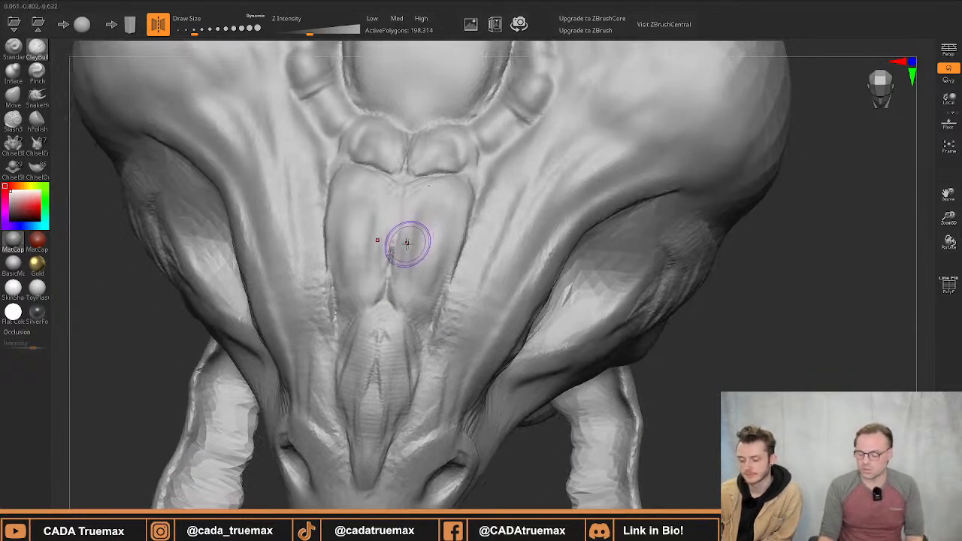
mouse_move(409, 247)
left_mouse_down()
mouse_move(423, 275)
mouse_move(415, 305)
mouse_move(428, 316)
mouse_move(441, 251)
mouse_move(426, 316)
mouse_move(422, 275)
mouse_move(413, 280)
mouse_move(402, 254)
mouse_move(407, 230)
mouse_move(409, 271)
left_mouse_up()
left_click_drag(403, 213, 430, 305)
mouse_move(462, 200)
left_mouse_down()
mouse_move(449, 285)
mouse_move(452, 258)
left_mouse_up()
mouse_move(469, 183)
left_mouse_down()
mouse_move(473, 173)
mouse_move(460, 228)
mouse_move(454, 183)
mouse_move(412, 185)
mouse_move(407, 194)
mouse_move(461, 187)
mouse_move(435, 279)
left_mouse_up()
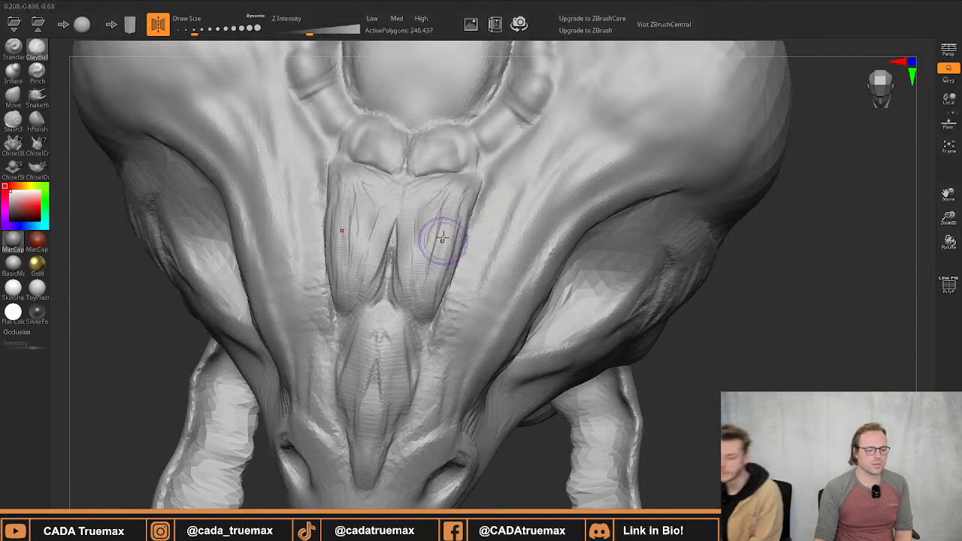
Build up folds above the nostril and a small rounded lump behind it at the front of the brow ridge
mouse_move(443, 239)
right_mouse_down()
mouse_move(443, 189)
mouse_move(388, 278)
mouse_move(320, 282)
mouse_move(409, 273)
right_mouse_up()
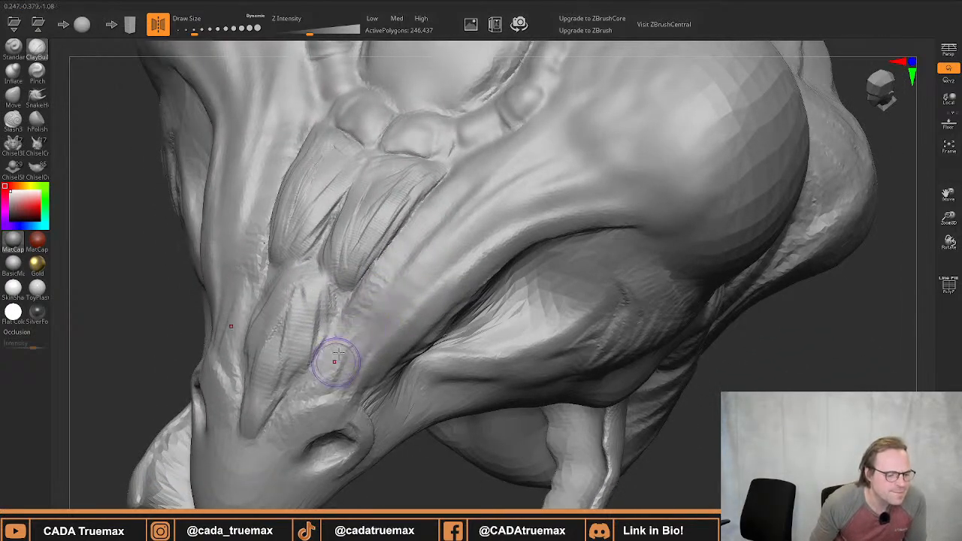
left_click_drag(327, 372, 330, 361)
mouse_move(311, 394)
left_mouse_down()
mouse_move(339, 361)
mouse_move(338, 393)
mouse_move(344, 354)
mouse_move(361, 382)
mouse_move(314, 388)
mouse_move(299, 403)
mouse_move(336, 357)
left_mouse_up()
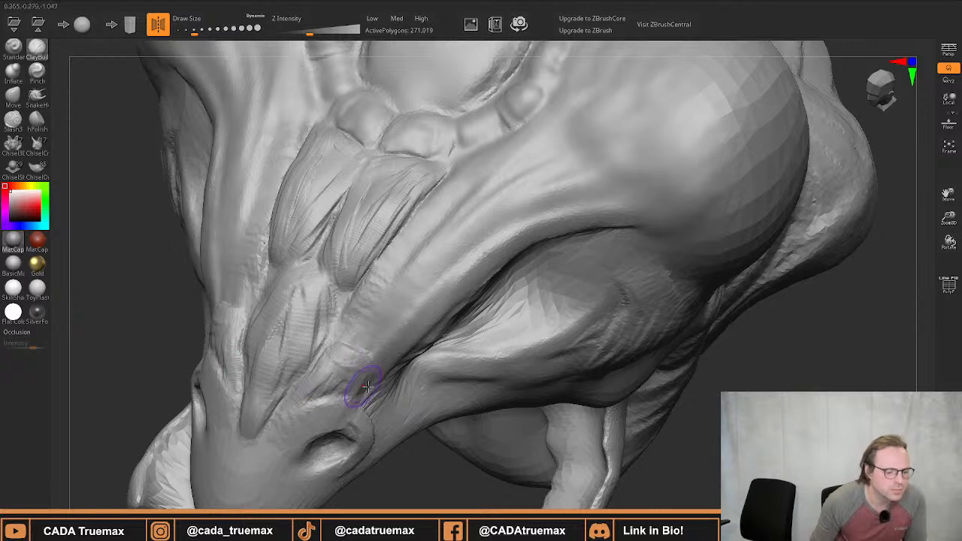
left_click_drag(410, 465, 347, 340)
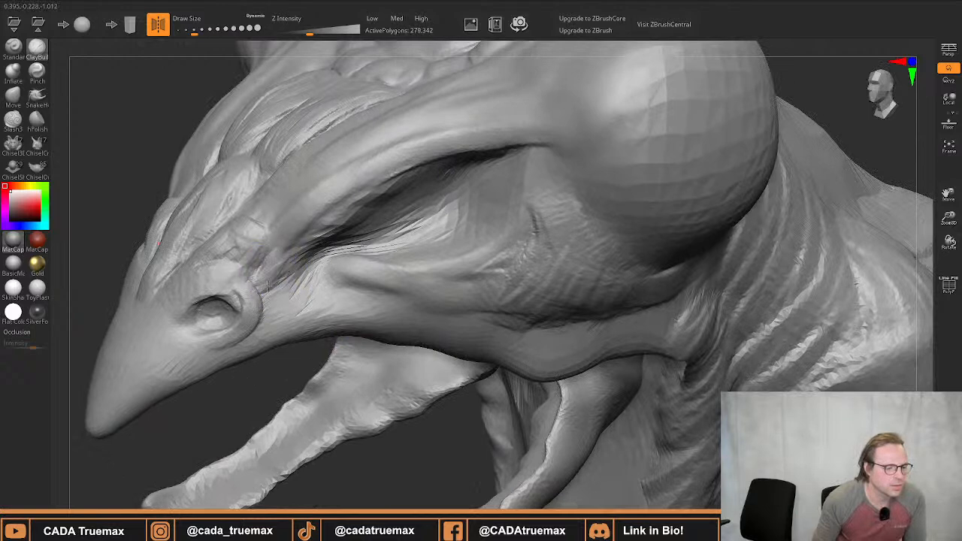
left_click_drag(268, 295, 286, 276)
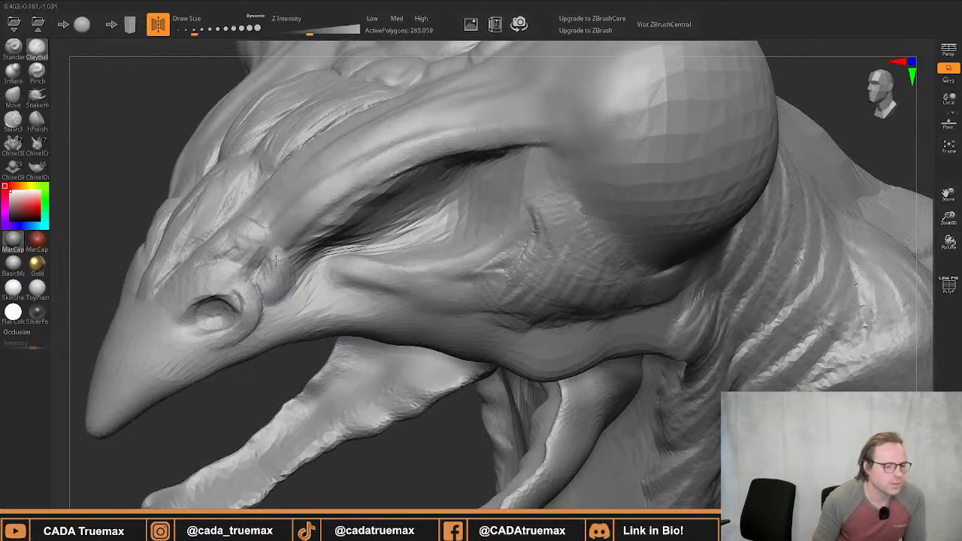
left_click_drag(276, 260, 281, 255)
Sculpt a raised, cross-hatched band across the lower end of the brow ridge, above the nostril folds
right_click_drag(301, 211, 300, 274)
mouse_move(314, 293)
left_mouse_down()
mouse_move(338, 315)
mouse_move(336, 300)
mouse_move(349, 306)
left_mouse_up()
mouse_move(329, 274)
left_mouse_down()
mouse_move(353, 299)
mouse_move(368, 287)
left_mouse_up()
mouse_move(341, 258)
left_mouse_down()
mouse_move(371, 276)
mouse_move(376, 268)
left_mouse_up()
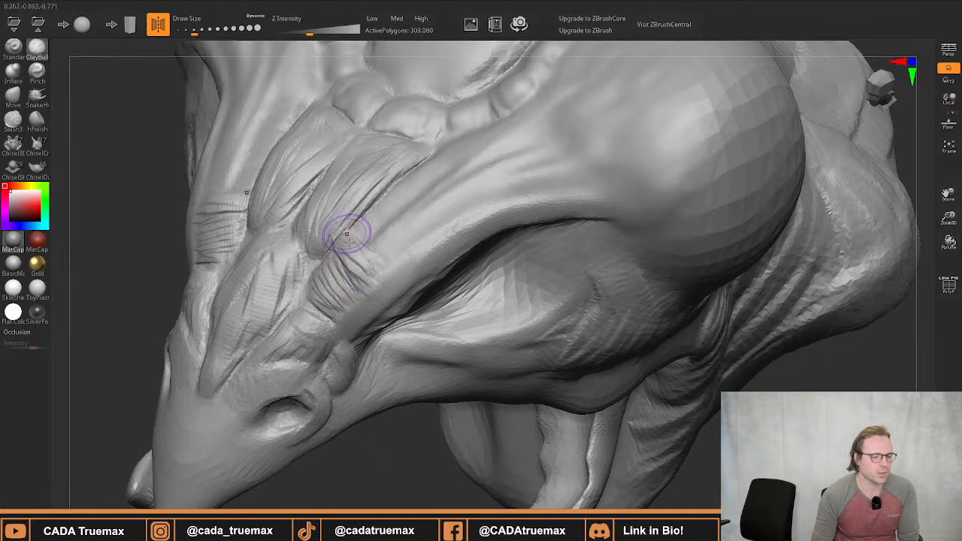
mouse_move(348, 239)
left_mouse_down()
mouse_move(378, 259)
mouse_move(379, 299)
left_mouse_up()
left_click_drag(340, 271, 368, 254)
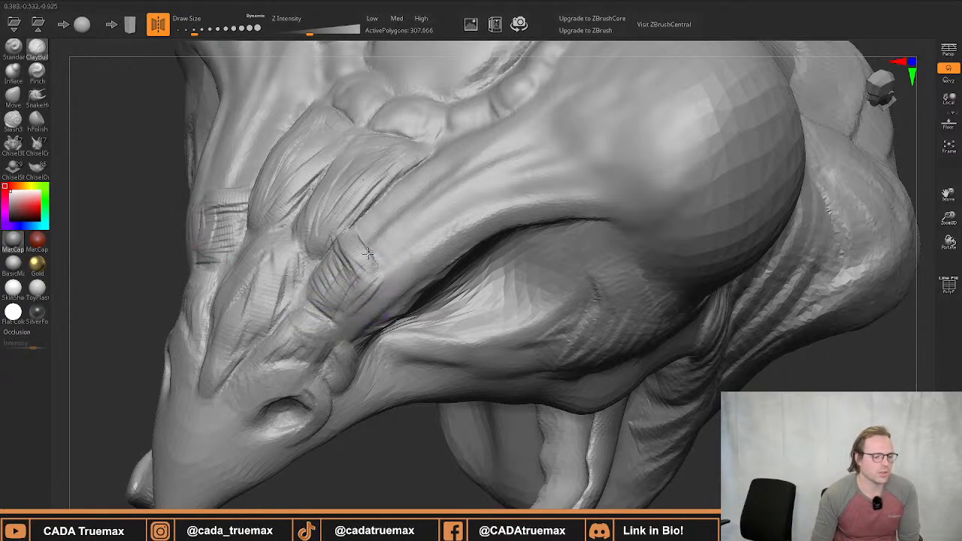
left_click_drag(315, 311, 335, 263)
Add a second raised band farther up the brow ridge with parallel strokes running across it
right_click_drag(357, 256, 380, 262)
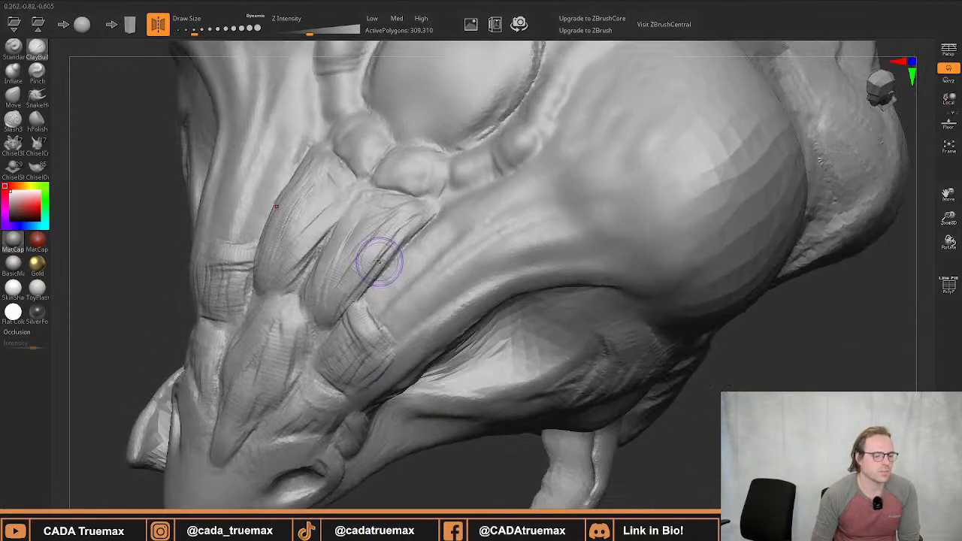
mouse_move(380, 298)
left_mouse_down()
mouse_move(403, 325)
mouse_move(438, 337)
left_mouse_up()
mouse_move(392, 282)
left_mouse_down()
mouse_move(451, 336)
mouse_move(466, 324)
left_mouse_up()
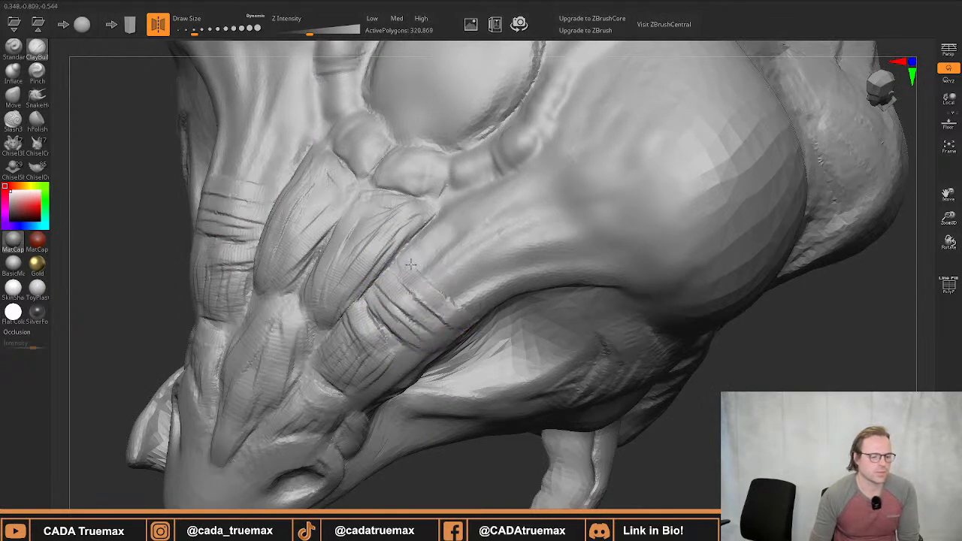
mouse_move(411, 265)
left_mouse_down()
mouse_move(472, 316)
mouse_move(485, 302)
left_mouse_up()
left_click_drag(424, 243, 490, 292)
left_click_drag(463, 261, 496, 300)
Wrap both brow ridge bands around the underside of the ridge above the eye socket
right_click_drag(453, 305, 395, 213)
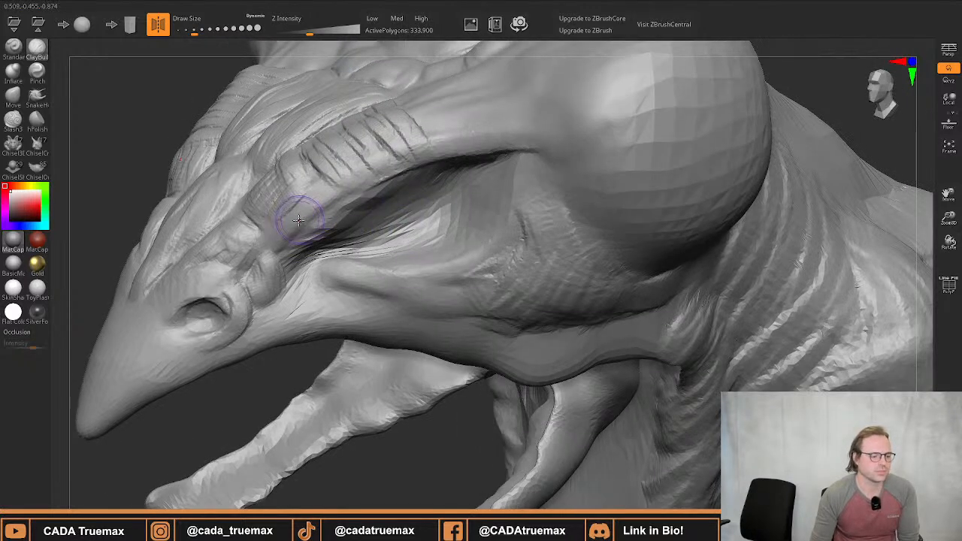
mouse_move(304, 202)
left_mouse_down()
mouse_move(266, 253)
mouse_move(275, 238)
left_mouse_up()
left_click_drag(321, 215, 286, 247)
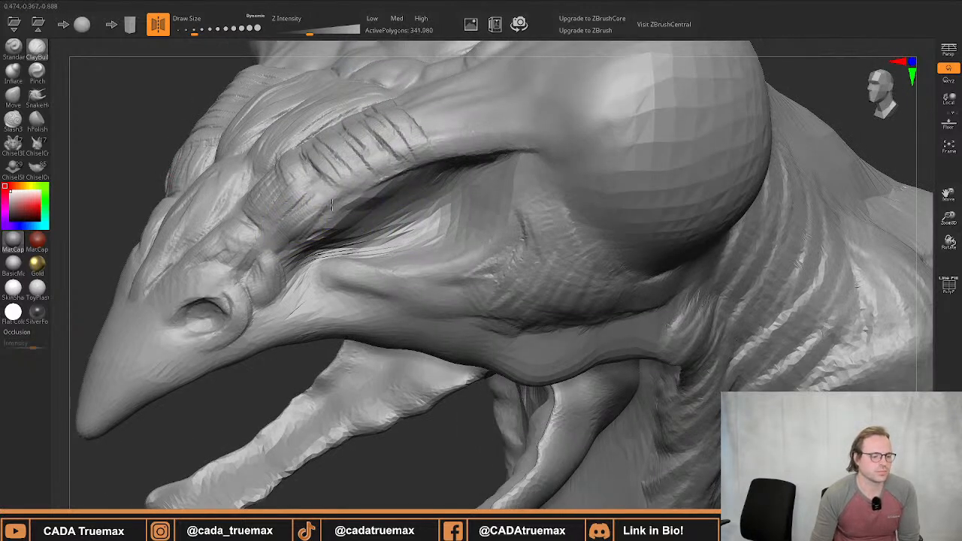
left_click_drag(336, 205, 298, 250)
left_click_drag(343, 188, 314, 222)
mouse_move(327, 219)
right_mouse_down()
mouse_move(313, 227)
mouse_move(311, 194)
right_mouse_up()
mouse_move(302, 182)
left_mouse_down()
mouse_move(275, 145)
mouse_move(300, 141)
left_mouse_up()
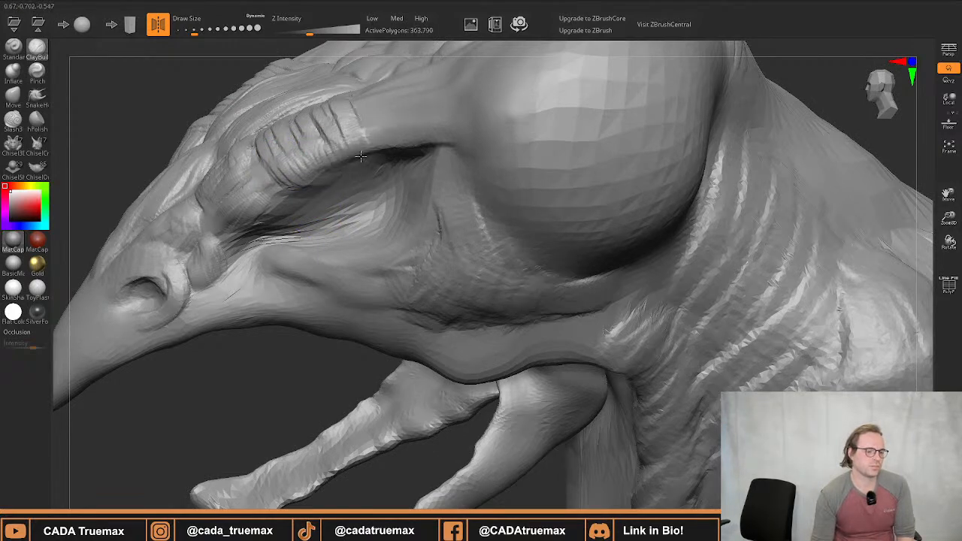
left_click_drag(361, 157, 364, 151)
Add lengthwise strokes across the upper brow band to give it a woven, cross-hatched texture
mouse_move(327, 113)
right_mouse_down()
mouse_move(393, 221)
mouse_move(370, 187)
right_mouse_up()
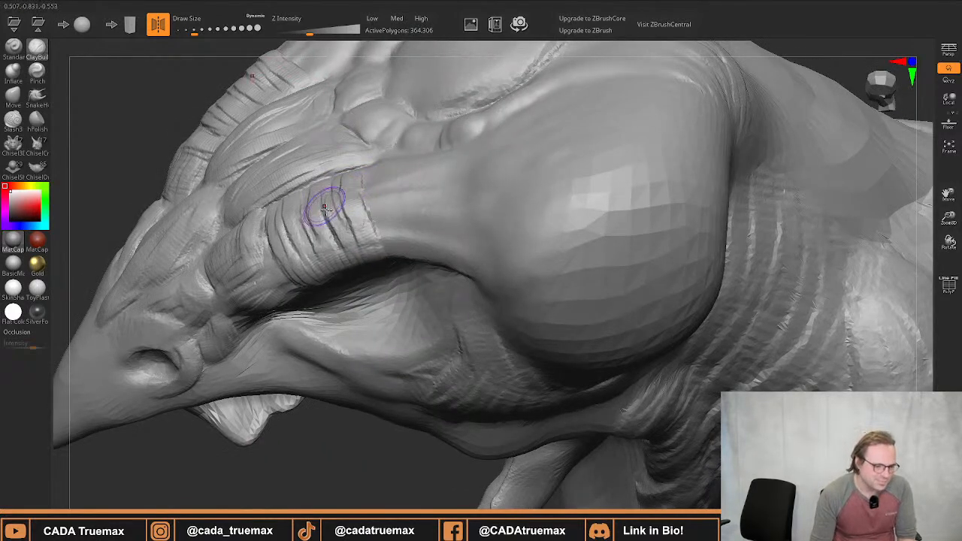
right_click_drag(325, 208, 341, 188)
left_click_drag(388, 193, 429, 149)
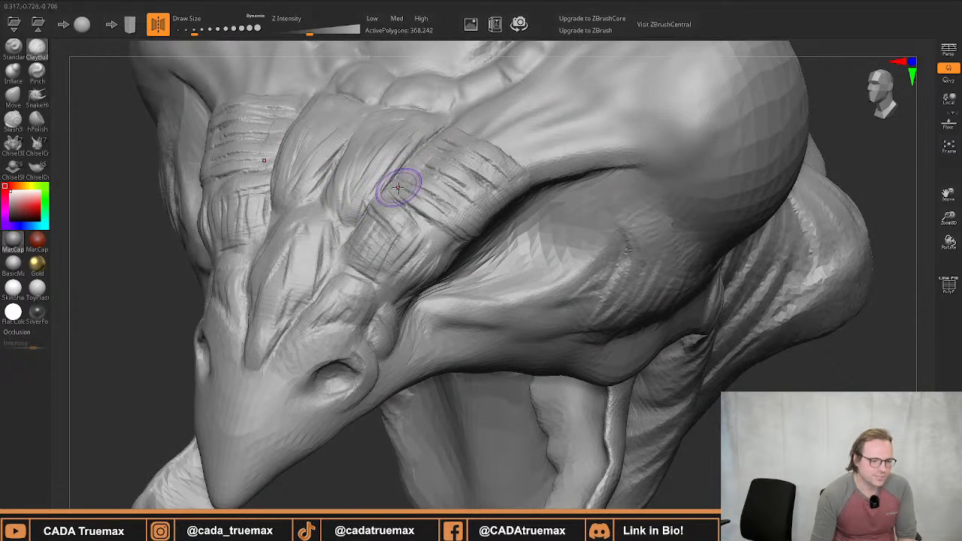
mouse_move(399, 188)
left_mouse_down()
mouse_move(443, 133)
mouse_move(436, 153)
mouse_move(450, 146)
left_mouse_up()
left_click_drag(422, 197, 460, 151)
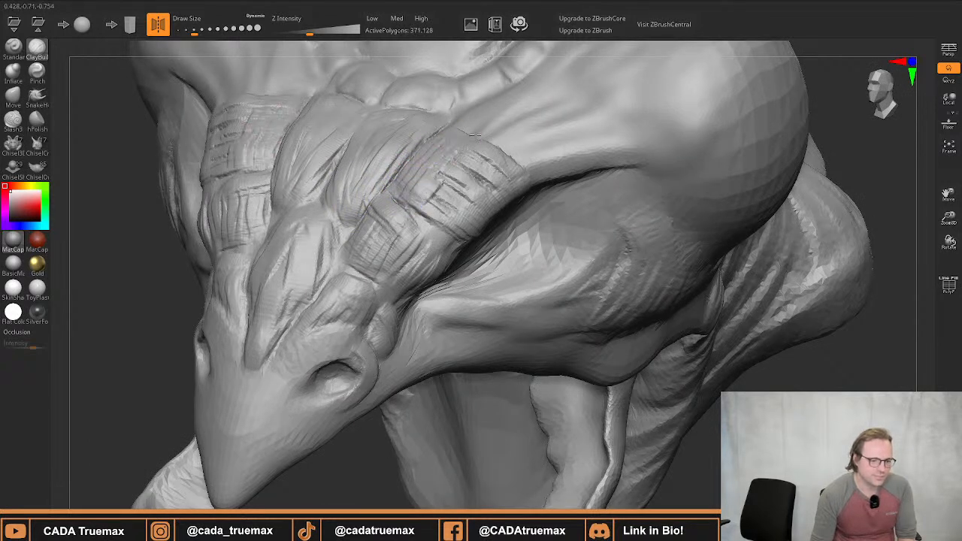
mouse_move(421, 217)
left_mouse_down()
mouse_move(481, 152)
mouse_move(518, 163)
left_mouse_up()
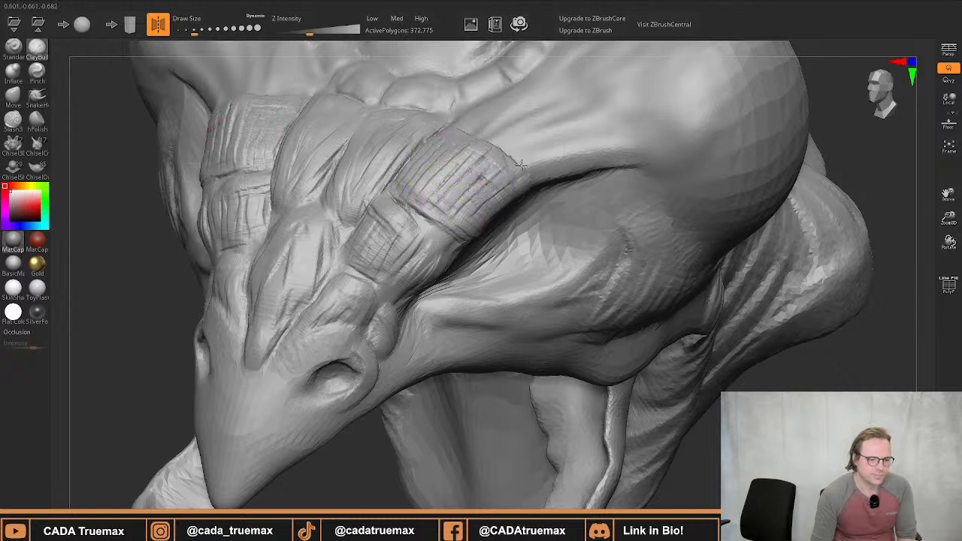
left_click_drag(467, 205, 531, 158)
Thicken and crease the lower brow band with strokes along and across it
mouse_move(403, 207)
right_mouse_down()
mouse_move(418, 196)
mouse_move(404, 217)
right_mouse_up()
mouse_move(379, 270)
left_mouse_down()
mouse_move(408, 238)
mouse_move(399, 248)
left_mouse_up()
mouse_move(353, 280)
left_mouse_down()
mouse_move(410, 233)
mouse_move(415, 240)
left_mouse_up()
mouse_move(388, 284)
left_mouse_down()
mouse_move(426, 243)
mouse_move(423, 257)
left_mouse_up()
mouse_move(394, 221)
left_mouse_down()
mouse_move(429, 242)
mouse_move(366, 236)
mouse_move(399, 275)
mouse_move(387, 284)
mouse_move(336, 266)
mouse_move(364, 286)
left_mouse_up()
left_click_drag(328, 260, 361, 282)
mouse_move(339, 245)
left_mouse_down()
mouse_move(360, 258)
mouse_move(388, 239)
left_mouse_up()
Build two ribbed segments along the upper jaw edge behind the nostril
mouse_move(378, 221)
right_mouse_down()
mouse_move(396, 233)
mouse_move(376, 223)
mouse_move(391, 240)
mouse_move(372, 245)
mouse_move(387, 267)
right_mouse_up()
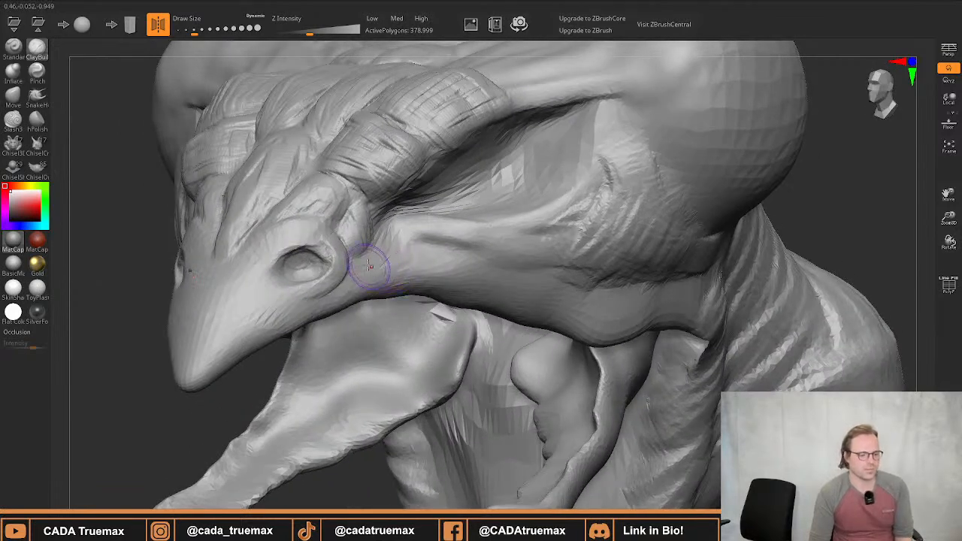
left_click_drag(362, 288, 360, 271)
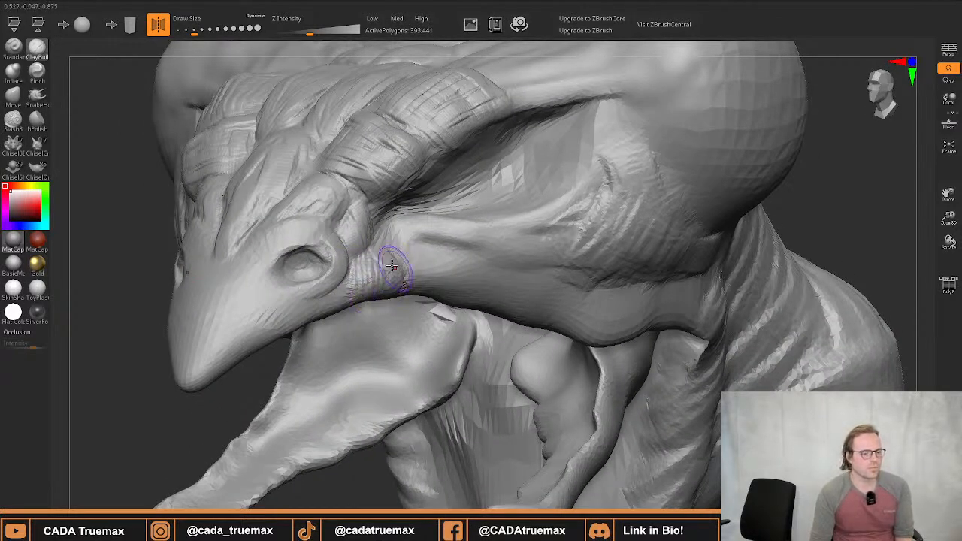
mouse_move(402, 280)
left_mouse_down()
mouse_move(446, 261)
mouse_move(462, 269)
left_mouse_up()
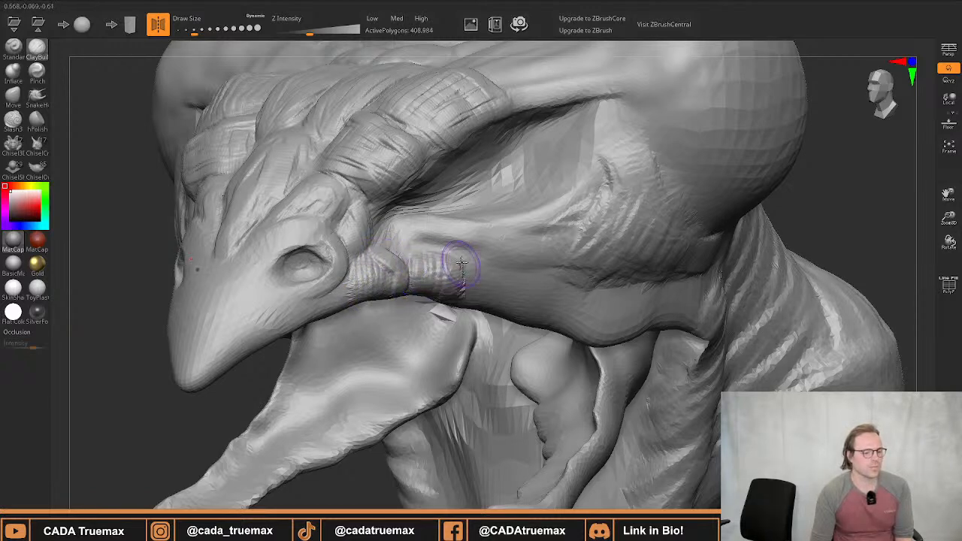
right_click_drag(460, 272, 320, 284)
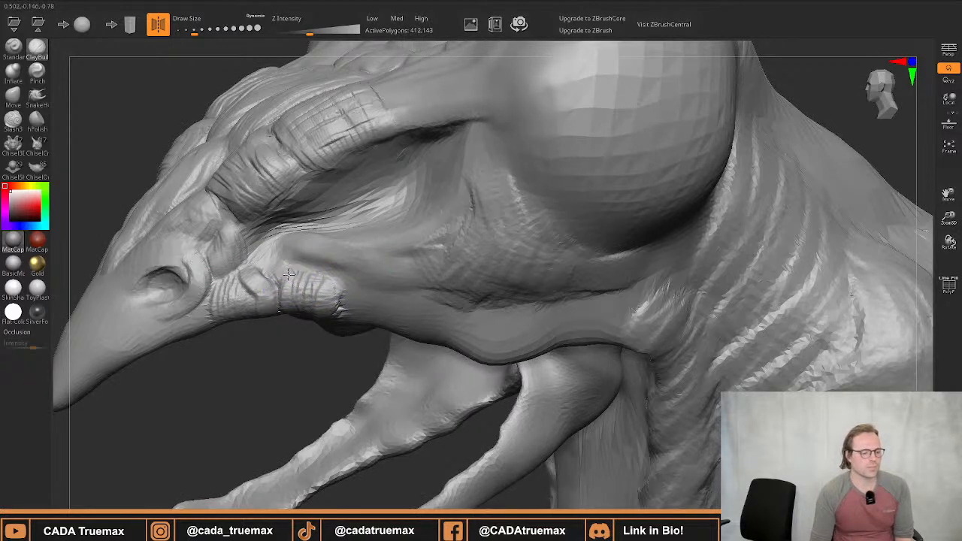
left_click_drag(327, 283, 316, 287)
Wrap the ribbed jaw segments around the lower edge of the upper jaw
right_click_drag(316, 287, 368, 301)
mouse_move(303, 296)
left_mouse_down()
mouse_move(312, 325)
mouse_move(298, 335)
mouse_move(319, 356)
left_mouse_up()
right_click_drag(399, 338, 375, 305)
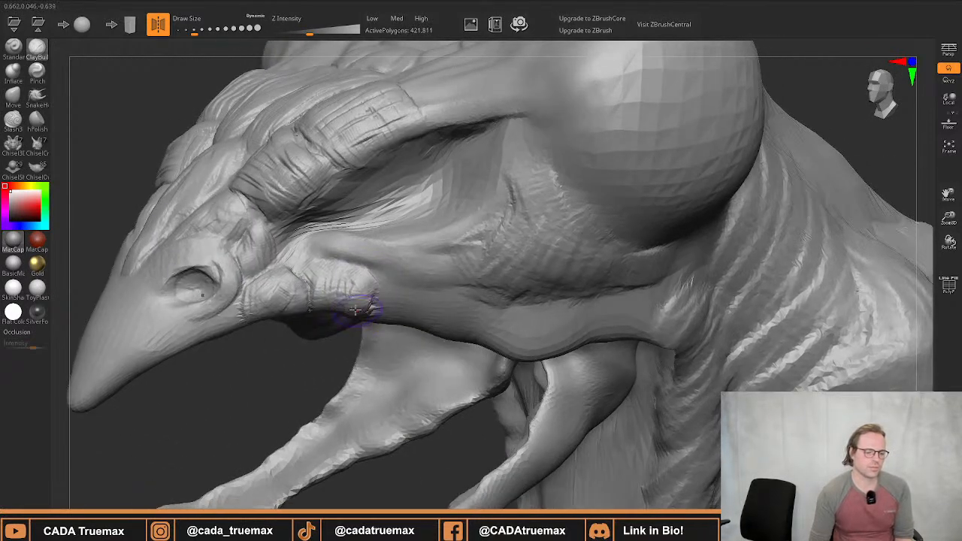
Add a third ribbed segment along the upper jaw, wrap it under the edge, and frame the whole head
mouse_move(361, 308)
left_mouse_down()
mouse_move(402, 306)
mouse_move(406, 324)
mouse_move(384, 321)
left_mouse_up()
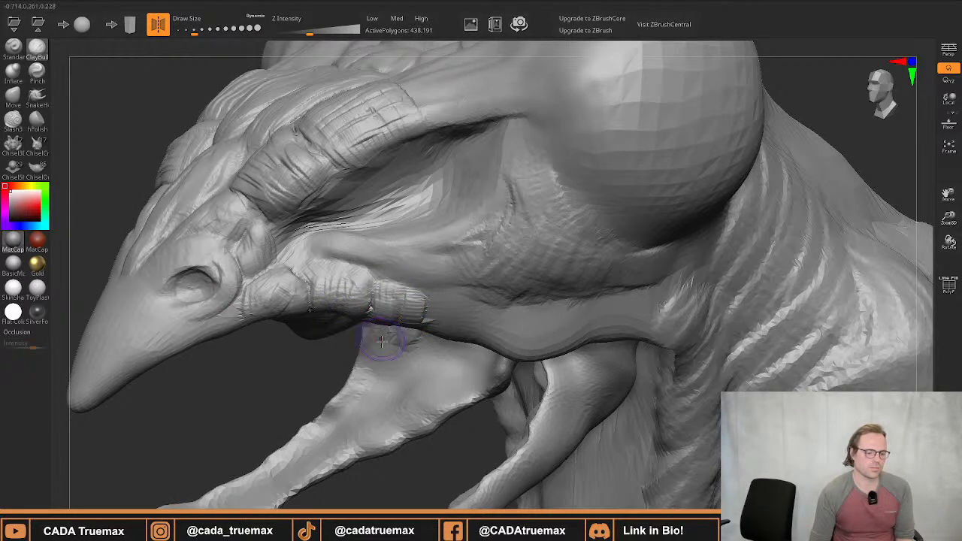
right_click_drag(382, 342, 382, 188)
left_click_drag(382, 188, 418, 211)
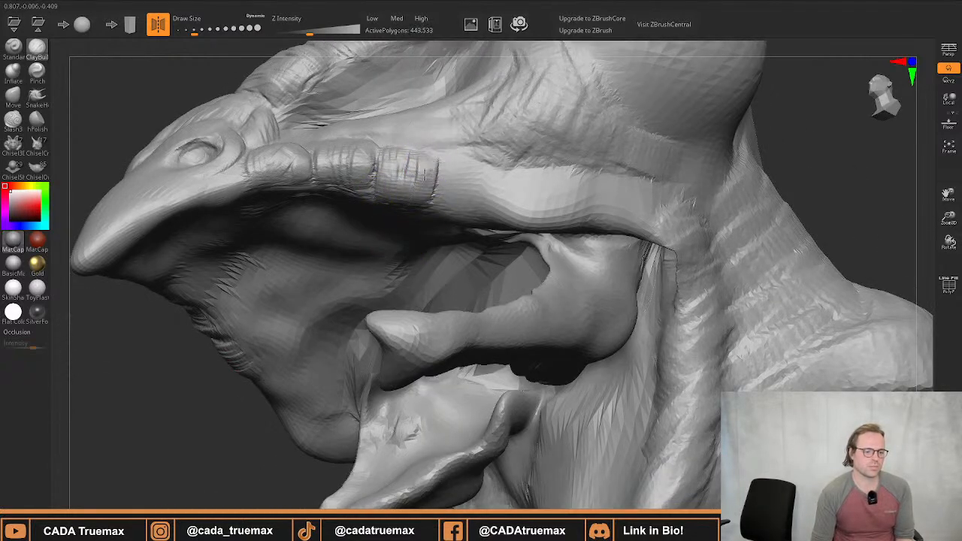
right_click_drag(408, 157, 424, 254)
mouse_move(426, 333)
left_mouse_down()
mouse_move(467, 335)
mouse_move(433, 344)
mouse_move(456, 353)
left_mouse_up()
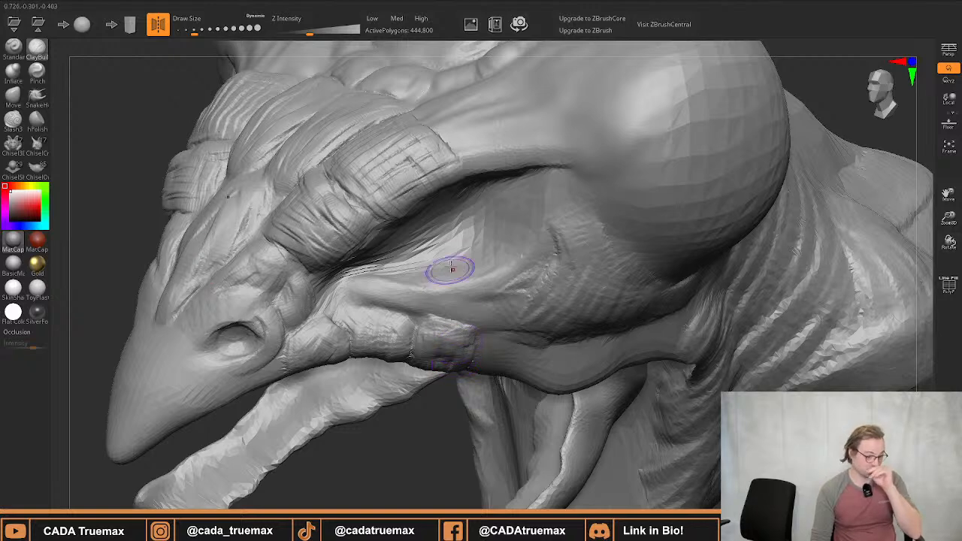
mouse_move(419, 243)
right_mouse_down()
mouse_move(426, 269)
mouse_move(409, 281)
right_mouse_up()
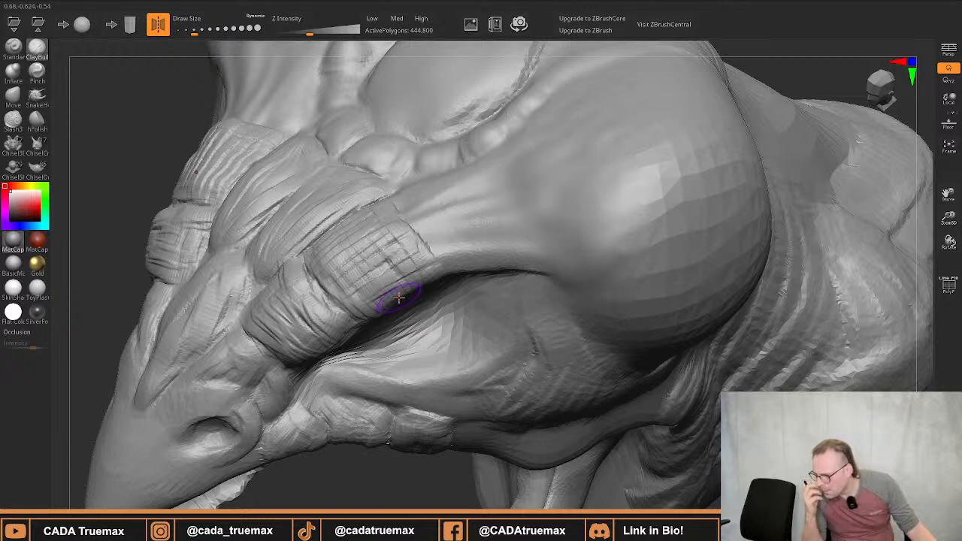
key("f")
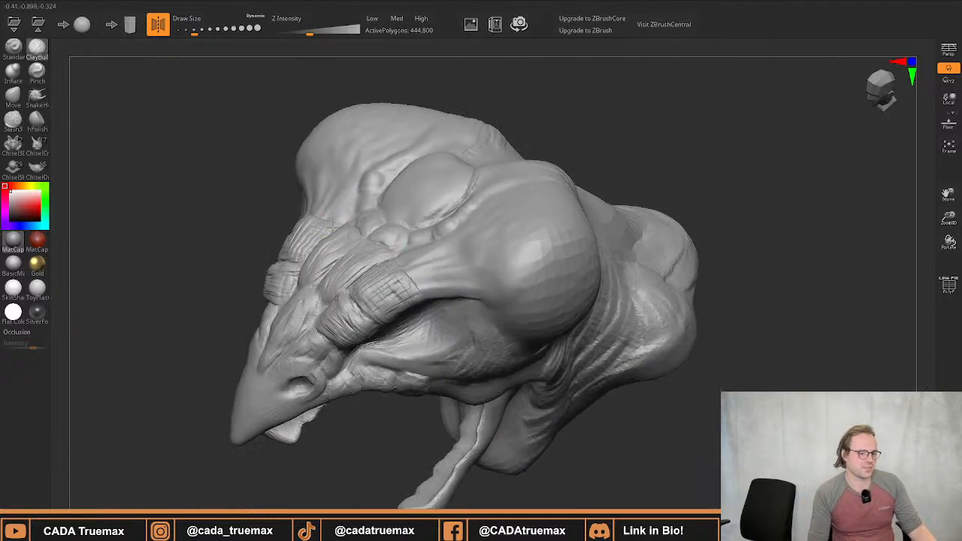
Sculpt a raised band with ClayBuildup behind the existing snout bands, where the brow ridge meets the large rounded head bulge
mouse_move(365, 251)
right_mouse_down()
mouse_move(356, 284)
mouse_move(435, 327)
right_mouse_up()
key("s")
left_click_drag(439, 243, 449, 239)
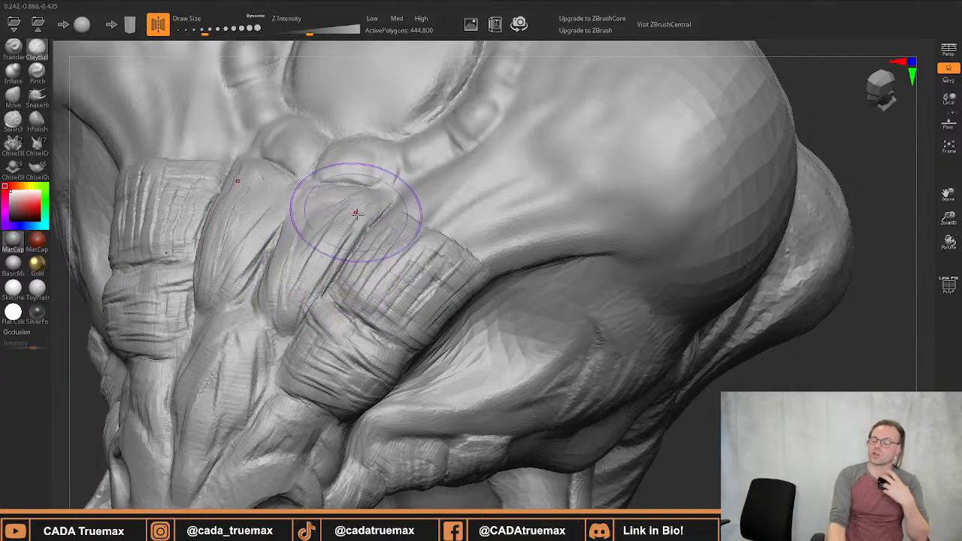
right_click_drag(333, 209, 302, 242)
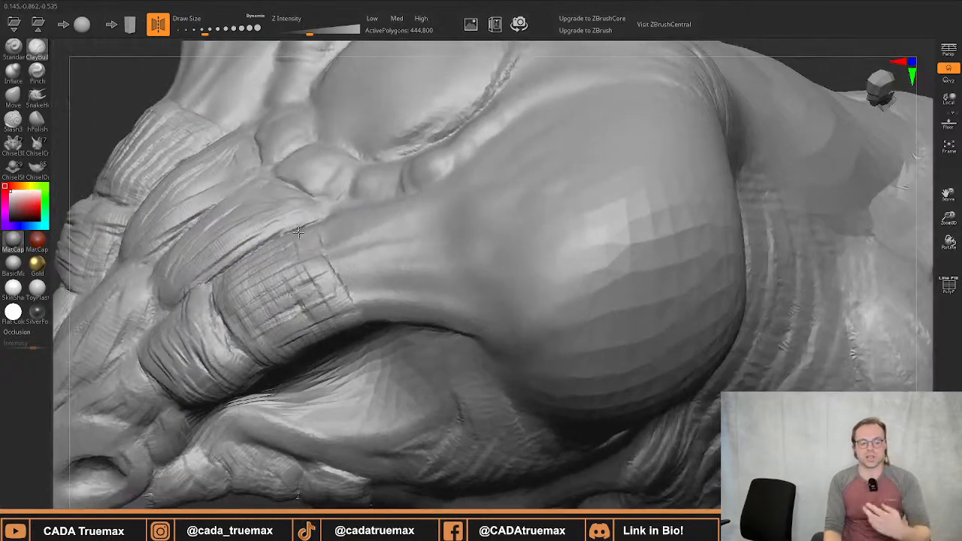
right_click_drag(308, 275, 333, 279)
left_click_drag(336, 297, 363, 369)
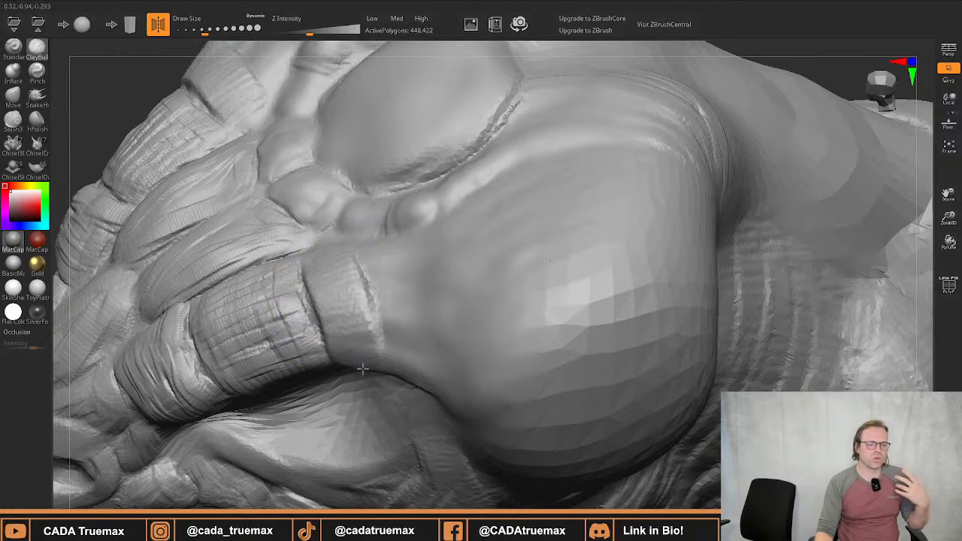
mouse_move(368, 284)
left_mouse_down()
mouse_move(383, 370)
mouse_move(401, 374)
left_mouse_up()
Carve wrinkle strokes across the side and underside of the rear brow band
right_click_drag(360, 320, 386, 263)
left_click_drag(423, 161, 455, 185)
mouse_move(460, 124)
left_mouse_down()
mouse_move(478, 143)
mouse_move(475, 167)
mouse_move(443, 181)
left_mouse_up()
left_click_drag(411, 116, 415, 148)
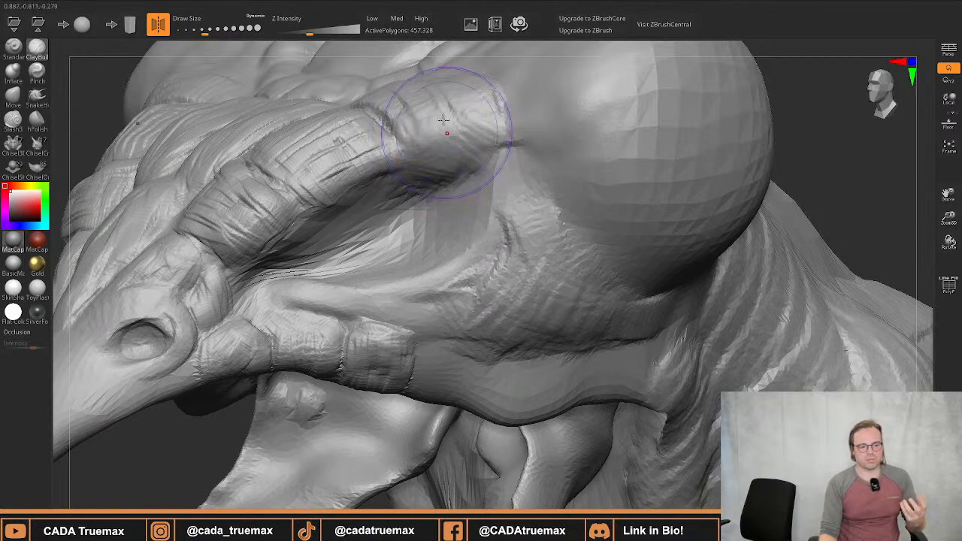
left_click_drag(441, 114, 449, 146)
mouse_move(457, 109)
left_mouse_down()
mouse_move(468, 143)
mouse_move(487, 139)
left_mouse_up()
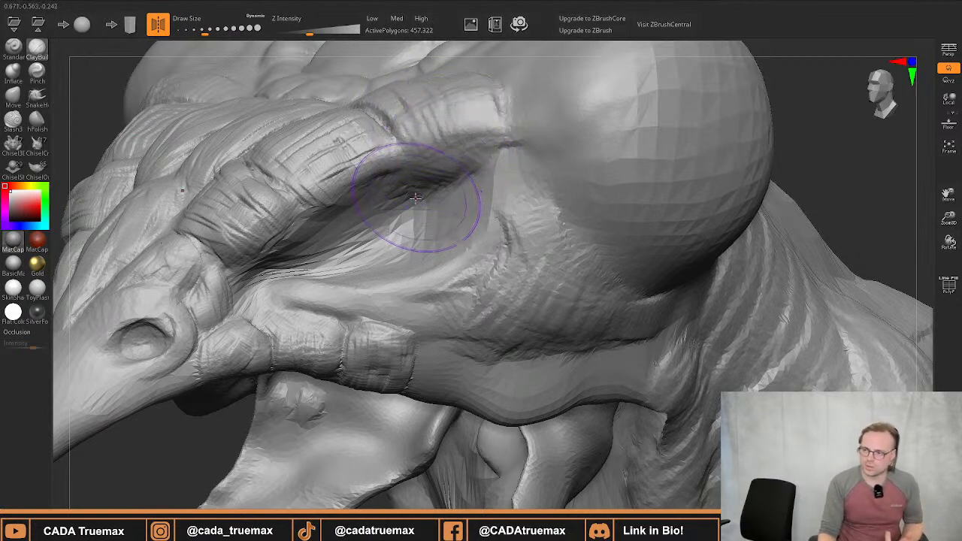
Build up and round the undersides of the front two brow bands above the cheek hollow
right_click_drag(419, 200, 406, 186)
mouse_move(293, 149)
left_mouse_down()
mouse_move(289, 174)
mouse_move(310, 174)
left_mouse_up()
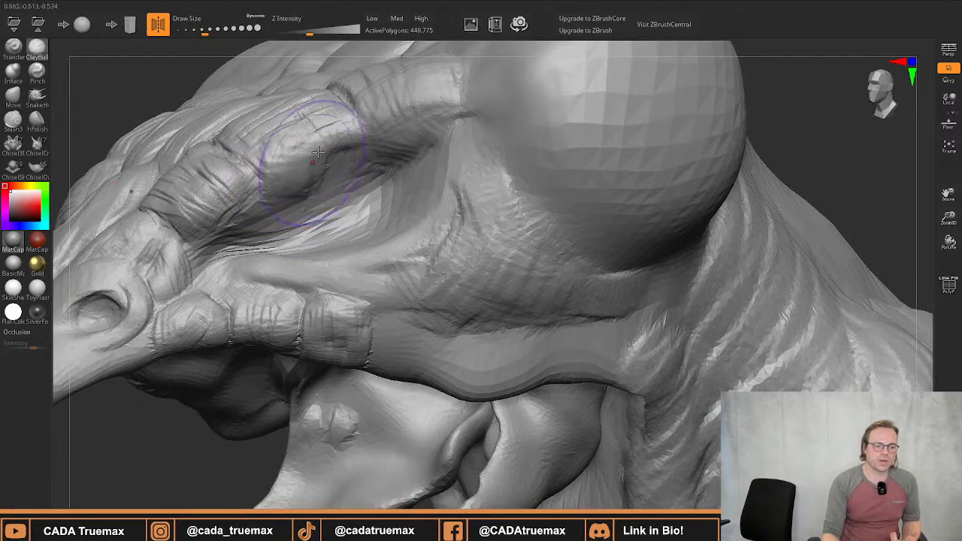
left_click_drag(319, 138, 331, 167)
mouse_move(265, 178)
left_mouse_down()
mouse_move(272, 200)
mouse_move(215, 253)
left_mouse_up()
left_click_drag(220, 212, 229, 243)
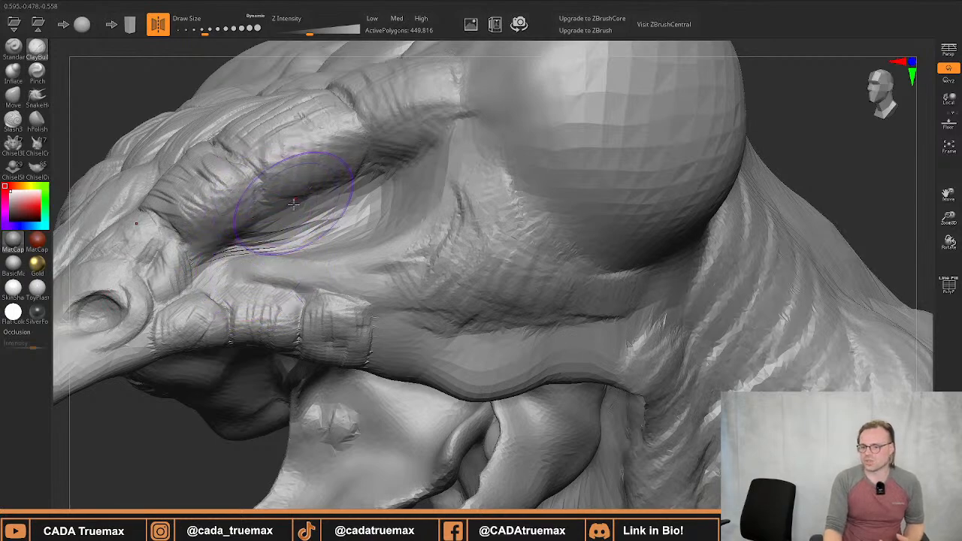
Extend the rear brow band inward with clay strokes toward the bead-like lumps around the forehead dome
mouse_move(291, 203)
right_mouse_down()
mouse_move(339, 230)
mouse_move(440, 237)
right_mouse_up()
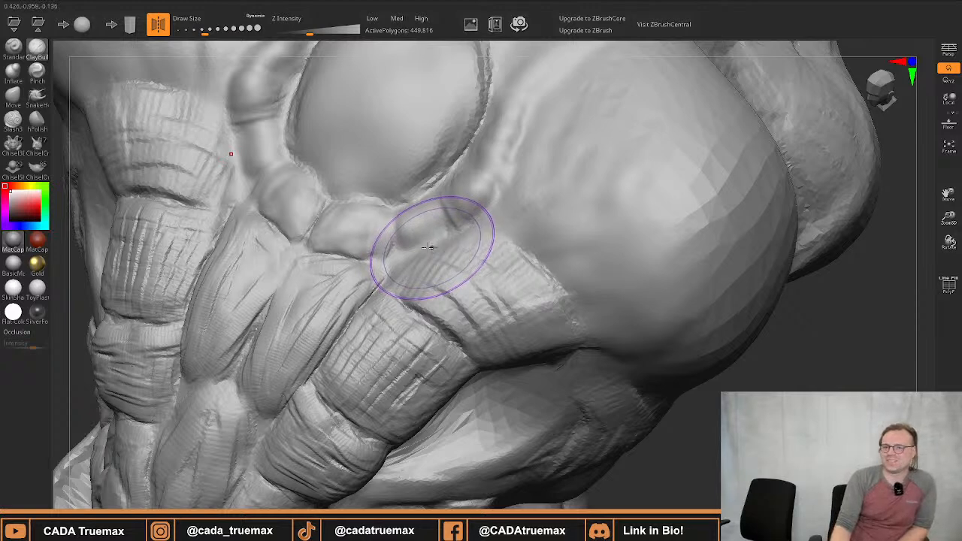
right_click_drag(425, 241, 460, 268)
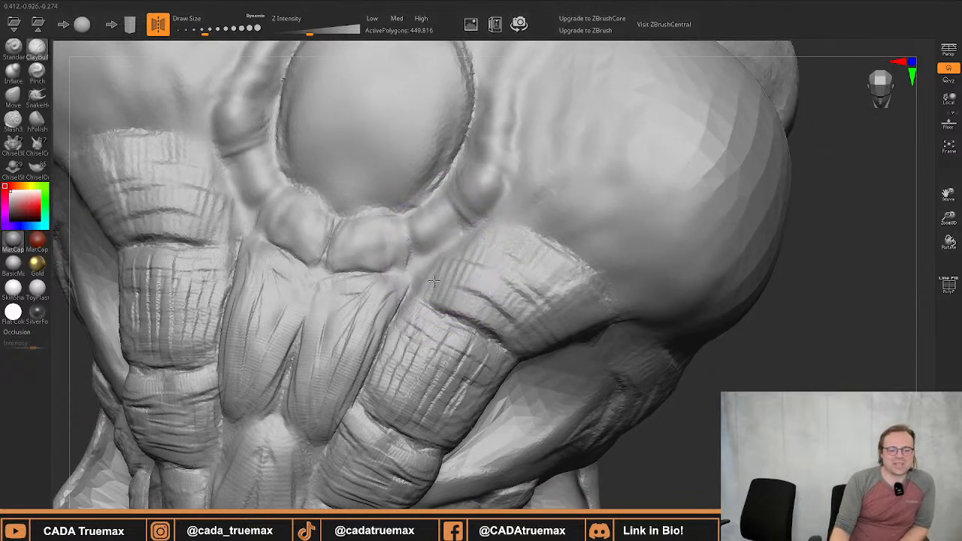
mouse_move(433, 281)
left_mouse_down()
mouse_move(496, 233)
mouse_move(535, 249)
mouse_move(518, 245)
mouse_move(475, 279)
mouse_move(496, 275)
mouse_move(482, 301)
mouse_move(436, 279)
mouse_move(485, 256)
mouse_move(473, 248)
mouse_move(477, 222)
left_mouse_up()
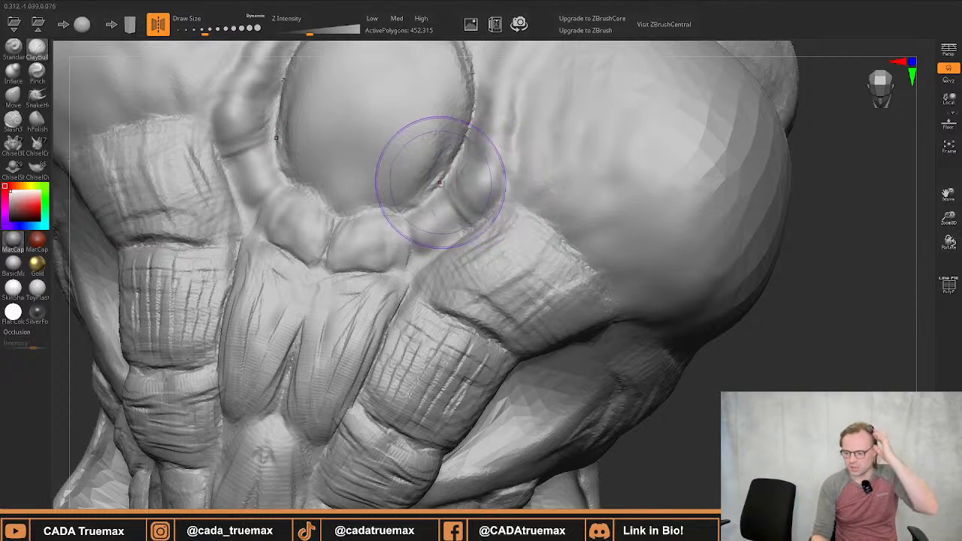
Sculpt another brow segment above the rear band on the head bulge, reducing the draw size to about 68
mouse_move(442, 180)
right_mouse_down()
mouse_move(284, 282)
mouse_move(468, 168)
mouse_move(511, 112)
mouse_move(494, 173)
right_mouse_up()
mouse_move(469, 158)
left_mouse_down()
mouse_move(490, 183)
mouse_move(511, 178)
mouse_move(525, 193)
mouse_move(537, 187)
mouse_move(514, 175)
left_mouse_up()
right_click_drag(496, 166, 506, 180)
key("s")
left_click_drag(506, 180, 498, 180)
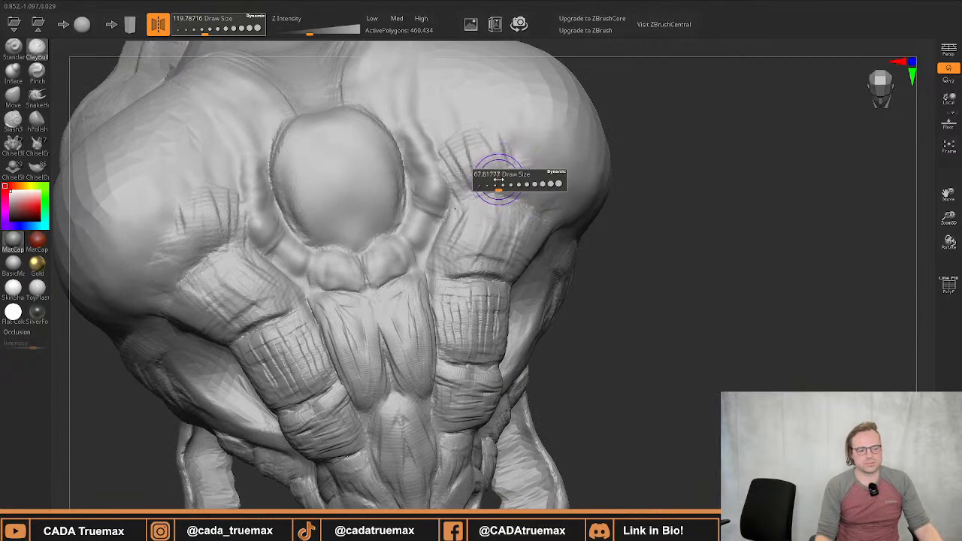
mouse_move(453, 155)
left_mouse_down()
mouse_move(458, 186)
mouse_move(553, 201)
mouse_move(522, 159)
mouse_move(504, 156)
mouse_move(480, 173)
mouse_move(488, 173)
mouse_move(461, 161)
mouse_move(476, 140)
mouse_move(532, 167)
left_mouse_up()
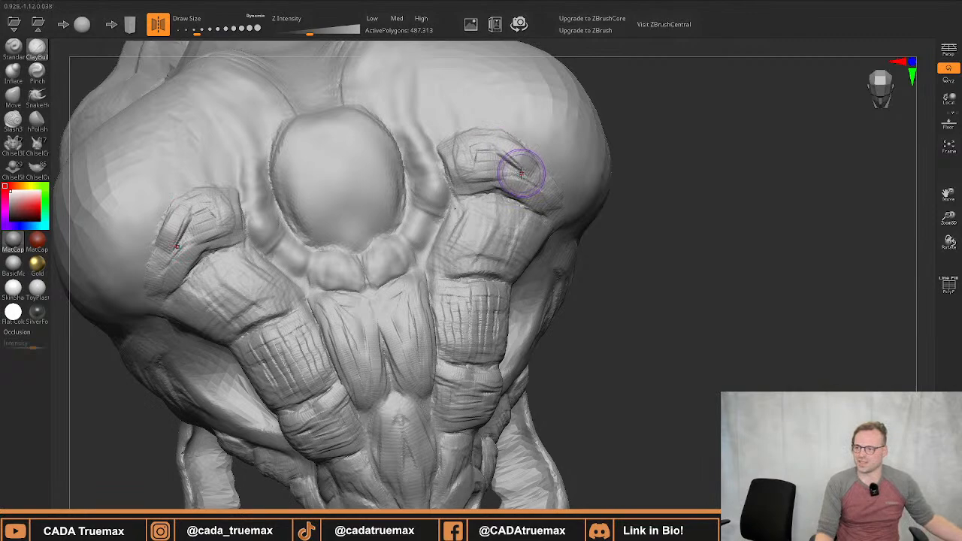
Extend the top brow segment into a curved fold running down the head bulge to the cheek
right_click_drag(527, 180, 499, 167)
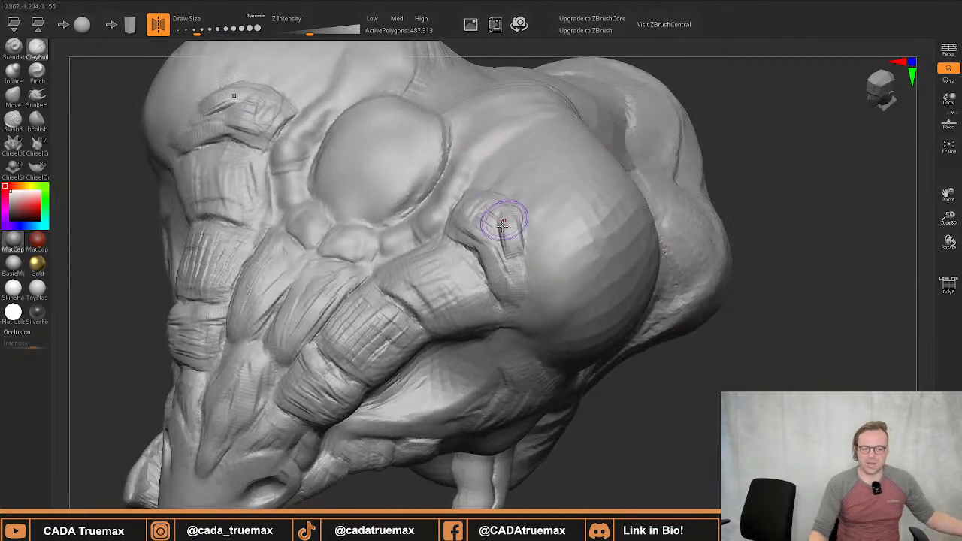
mouse_move(490, 226)
left_mouse_down()
mouse_move(515, 297)
mouse_move(513, 312)
mouse_move(503, 304)
left_mouse_up()
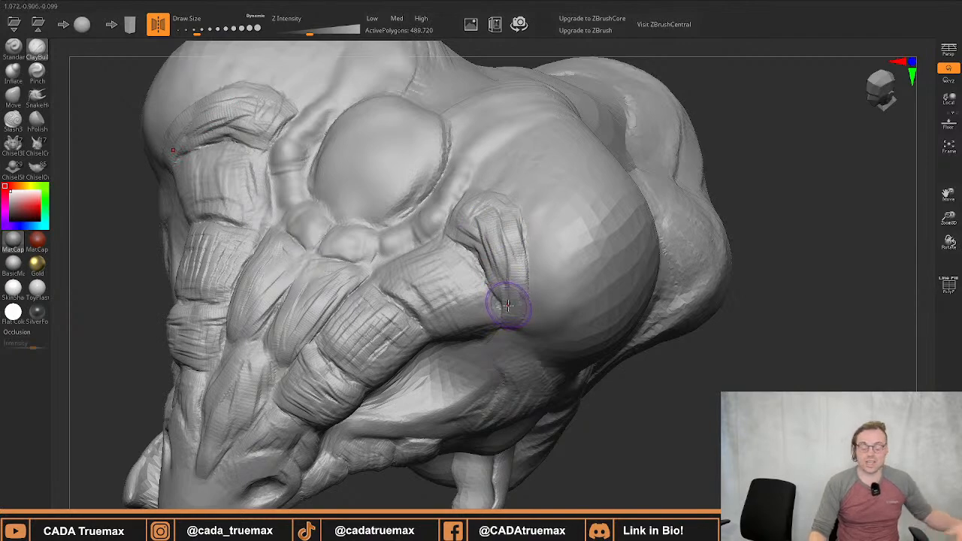
right_click_drag(499, 263, 495, 208)
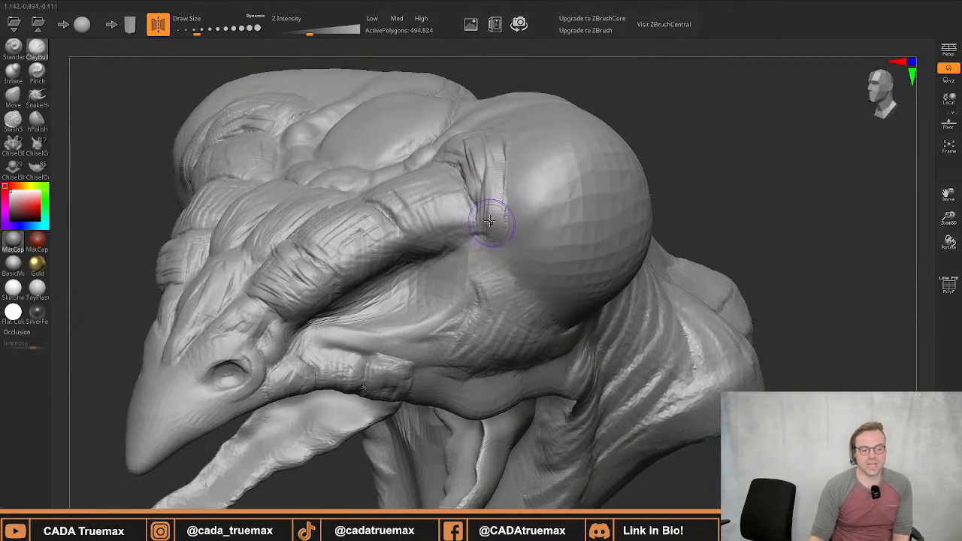
mouse_move(496, 267)
right_mouse_down()
mouse_move(512, 189)
mouse_move(508, 222)
right_mouse_up()
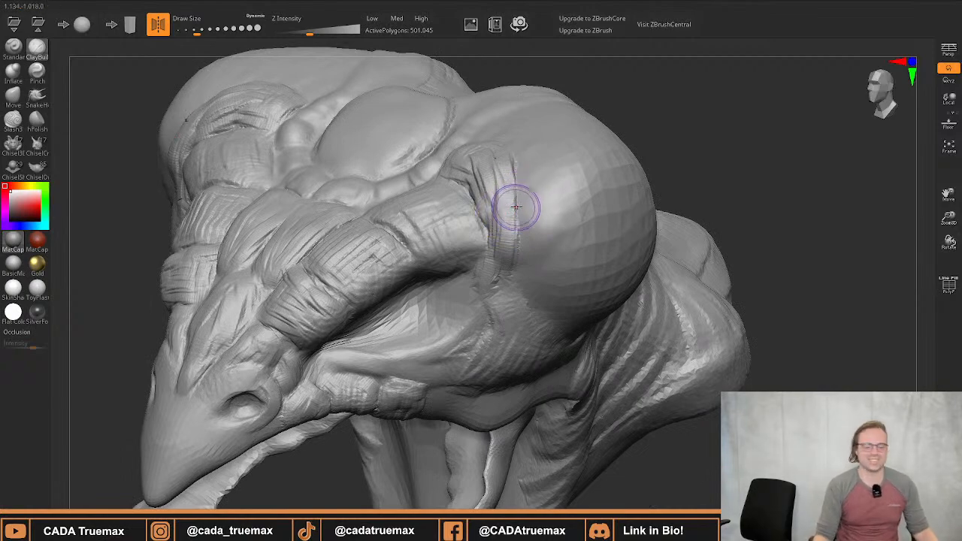
Smooth the top brow segment and its curved fold into the surrounding head bulge
key("s")
mouse_move(501, 231)
left_mouse_down()
mouse_move(510, 230)
mouse_move(499, 192)
mouse_move(470, 154)
mouse_move(456, 160)
left_mouse_up()
mouse_move(458, 181)
right_mouse_down()
mouse_move(477, 197)
mouse_move(468, 215)
mouse_move(425, 225)
mouse_move(468, 197)
right_mouse_up()
right_click_drag(468, 294, 485, 161, "ctrl")
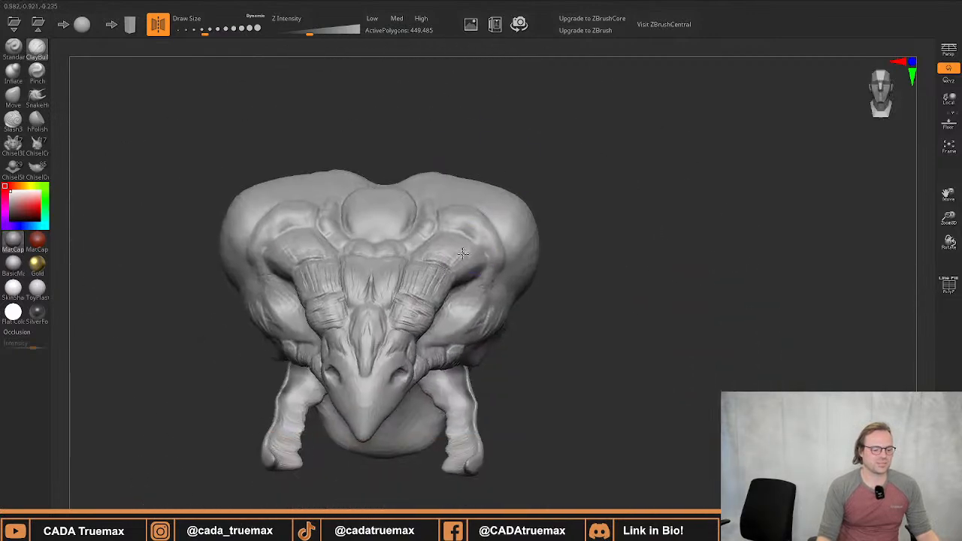
Sculpt broad folds across the back of the head behind the rounded bulges with a larger brush
mouse_move(462, 253)
right_mouse_down()
mouse_move(445, 211)
mouse_move(473, 203)
mouse_move(450, 172)
mouse_move(455, 254)
right_mouse_up()
key("s")
mouse_move(459, 286)
left_mouse_down()
mouse_move(485, 228)
mouse_move(449, 294)
mouse_move(464, 298)
mouse_move(471, 322)
mouse_move(487, 332)
mouse_move(466, 254)
mouse_move(532, 310)
mouse_move(552, 343)
mouse_move(548, 364)
mouse_move(585, 379)
mouse_move(485, 255)
mouse_move(475, 260)
mouse_move(598, 353)
mouse_move(551, 366)
mouse_move(583, 380)
mouse_move(579, 394)
mouse_move(473, 438)
mouse_move(597, 376)
mouse_move(571, 346)
mouse_move(540, 350)
mouse_move(451, 398)
mouse_move(481, 391)
mouse_move(514, 347)
mouse_move(491, 367)
mouse_move(518, 322)
mouse_move(500, 369)
mouse_move(475, 339)
mouse_move(495, 342)
mouse_move(509, 306)
mouse_move(497, 359)
left_mouse_up()
mouse_move(525, 335)
right_mouse_down()
mouse_move(451, 381)
mouse_move(486, 318)
mouse_move(408, 322)
mouse_move(406, 226)
mouse_move(421, 248)
mouse_move(376, 278)
mouse_move(402, 223)
mouse_move(312, 152)
mouse_move(398, 169)
right_mouse_up()
mouse_move(395, 172)
left_mouse_down()
mouse_move(342, 218)
mouse_move(307, 342)
mouse_move(229, 324)
mouse_move(233, 308)
mouse_move(334, 233)
mouse_move(323, 248)
mouse_move(380, 349)
mouse_move(436, 392)
left_mouse_up()
right_click_drag(460, 398, 439, 243, "ctrl")
mouse_move(476, 275)
right_mouse_down()
mouse_move(436, 250)
mouse_move(448, 303)
mouse_move(429, 268)
mouse_move(439, 243)
mouse_move(413, 226)
mouse_move(427, 297)
right_mouse_up()
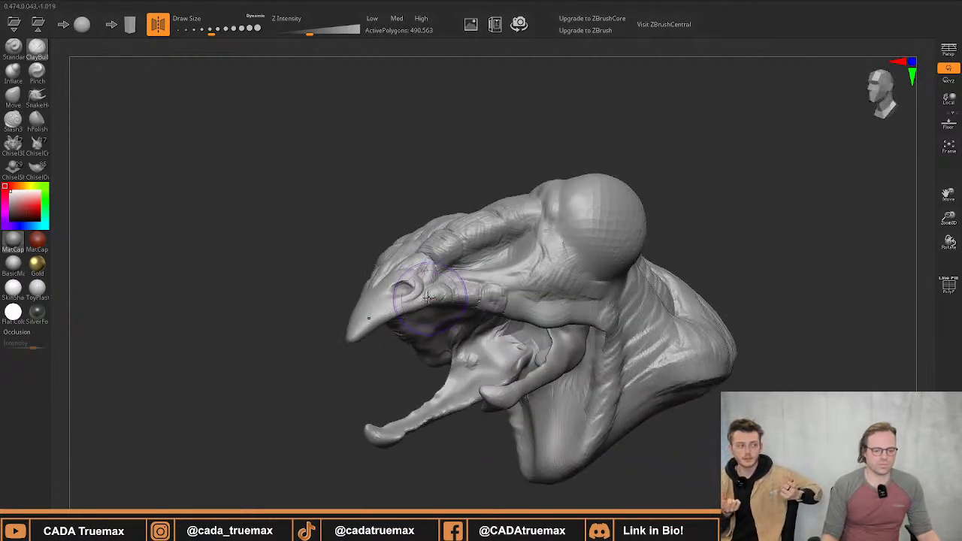
Add clay strokes along the rear of the lower jaw up to its joint, using a smaller brush
right_click_drag(505, 322, 477, 263, "alt")
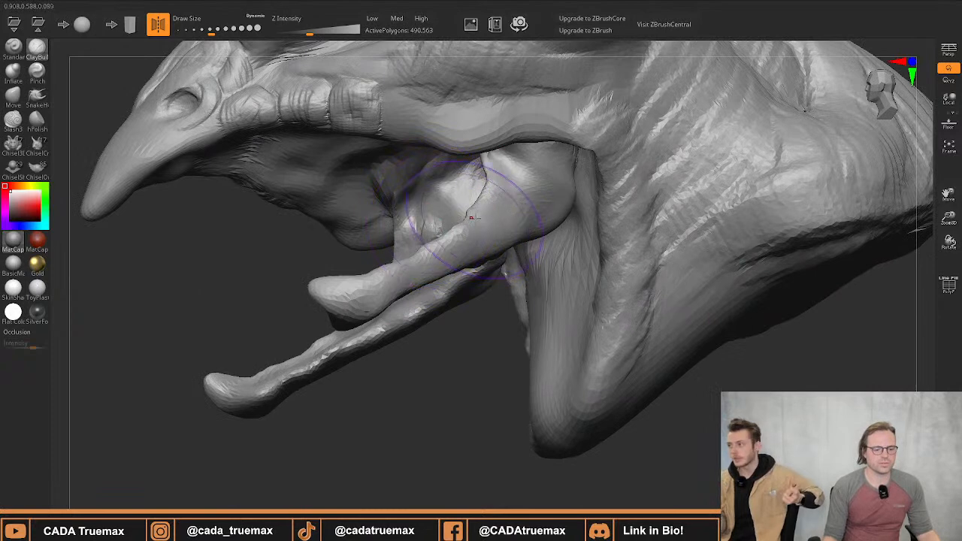
key("s")
left_click_drag(474, 220, 457, 223)
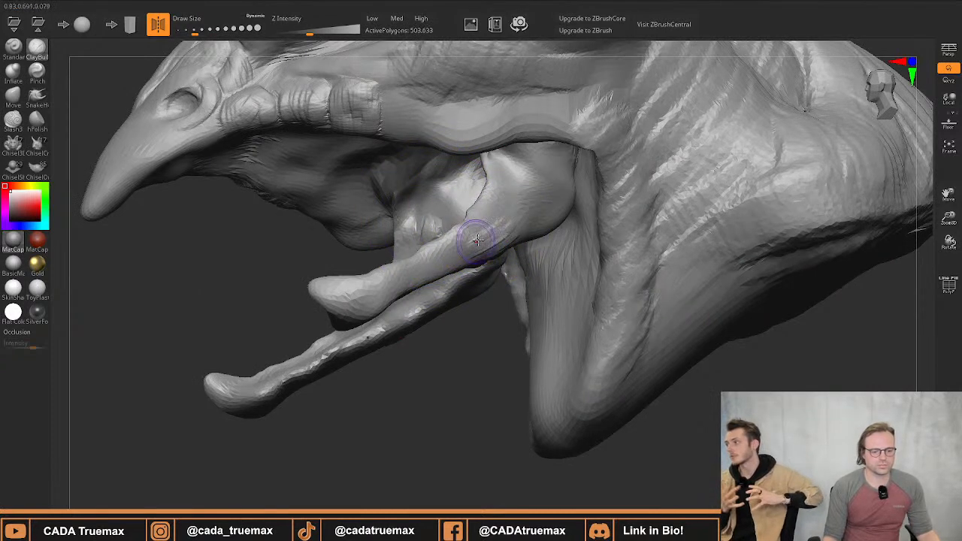
left_click_drag(460, 247, 540, 170)
left_click_drag(496, 222, 530, 196)
Sculpt wrinkled muscle folds over the outer jaw joint and along the upper edge of the lower jaw
right_click_drag(535, 204, 520, 206)
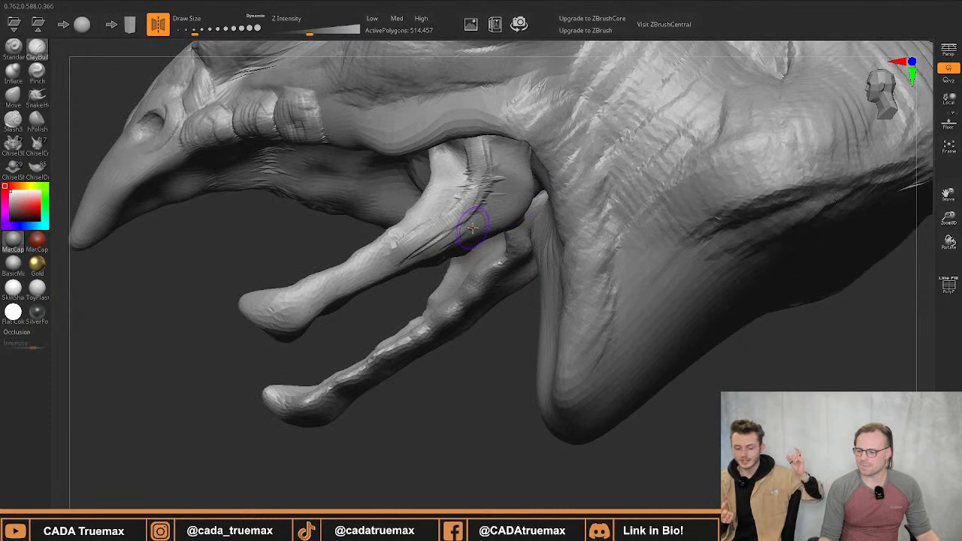
mouse_move(434, 243)
left_mouse_down()
mouse_move(494, 197)
mouse_move(481, 207)
mouse_move(515, 195)
mouse_move(515, 149)
mouse_move(487, 226)
left_mouse_up()
mouse_move(521, 197)
left_mouse_down()
mouse_move(367, 279)
mouse_move(455, 215)
mouse_move(497, 161)
mouse_move(516, 160)
mouse_move(485, 208)
left_mouse_up()
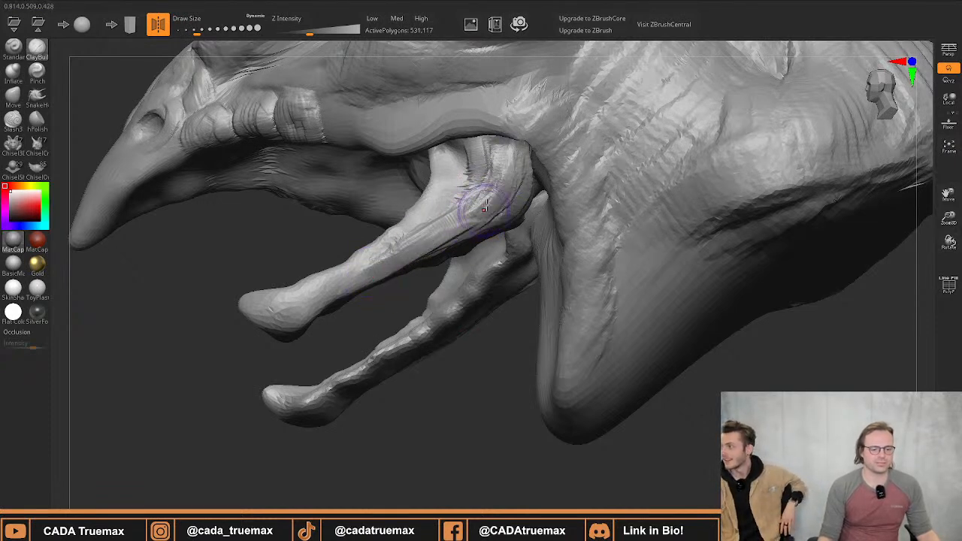
mouse_move(508, 142)
left_mouse_down()
mouse_move(477, 167)
mouse_move(458, 167)
mouse_move(412, 250)
mouse_move(441, 215)
mouse_move(331, 290)
mouse_move(399, 248)
mouse_move(487, 211)
mouse_move(507, 214)
mouse_move(524, 160)
mouse_move(449, 254)
left_mouse_up()
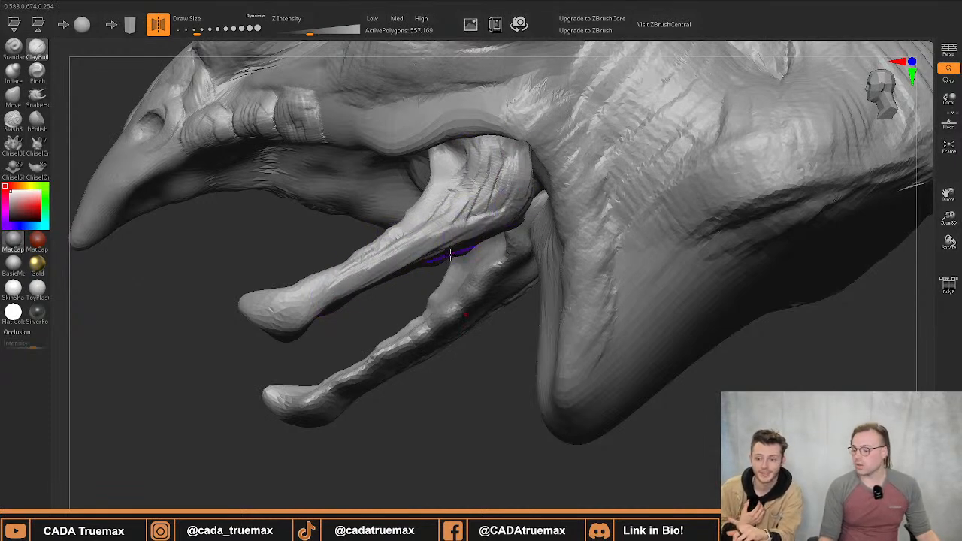
Detail the underside of the jaw joint with clay strokes and smooth the surface where it meets the head
right_click_drag(408, 241, 419, 303)
right_click_drag(480, 122, 421, 310, "alt")
right_click_drag(421, 309, 414, 295, "ctrl")
mouse_move(446, 222)
left_mouse_down()
mouse_move(443, 230)
mouse_move(485, 222)
mouse_move(530, 241)
mouse_move(541, 234)
mouse_move(531, 208)
left_mouse_up()
mouse_move(531, 209)
right_mouse_down()
mouse_move(511, 161)
mouse_move(502, 166)
right_mouse_up()
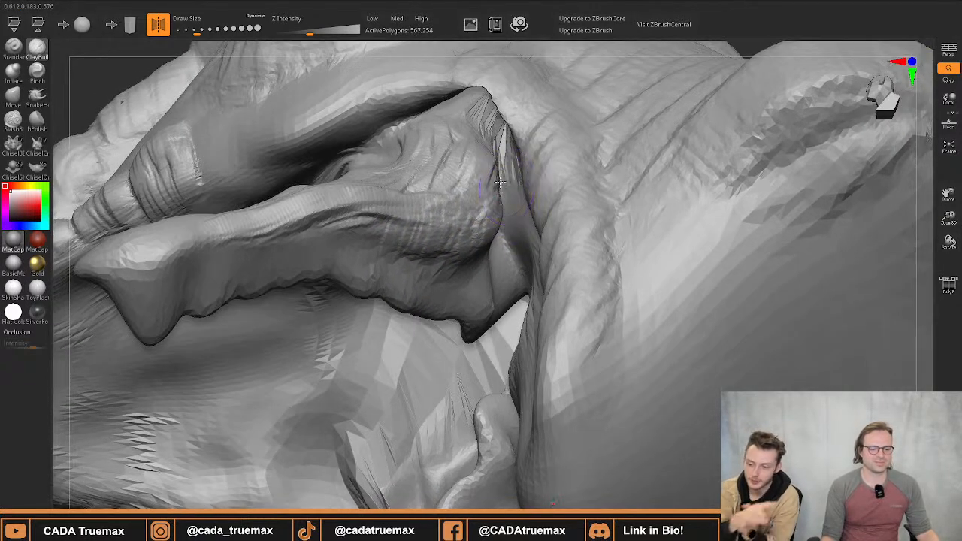
mouse_move(509, 160)
left_mouse_down()
mouse_move(511, 172)
mouse_move(493, 132)
left_mouse_up()
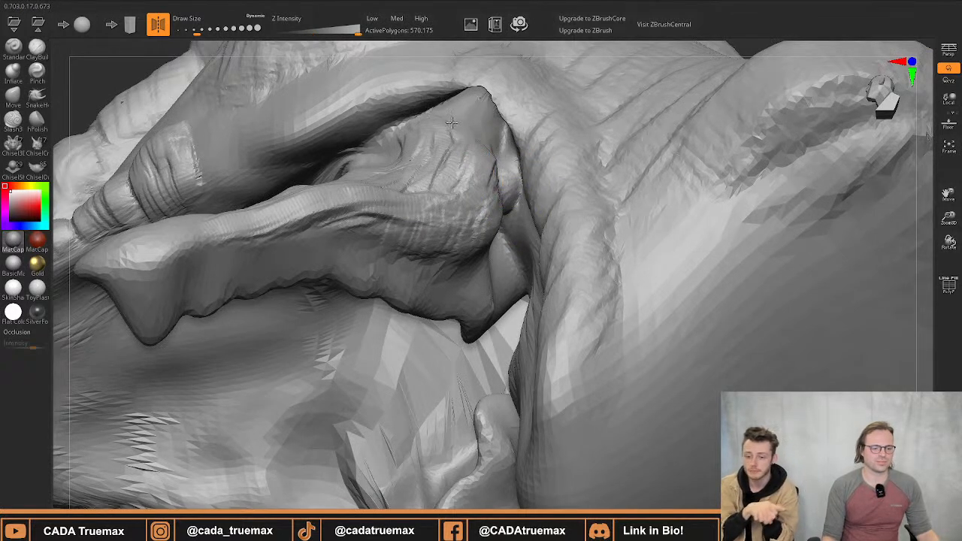
Switch the sculpt to the Low resolution setting
left_click(380, 19)
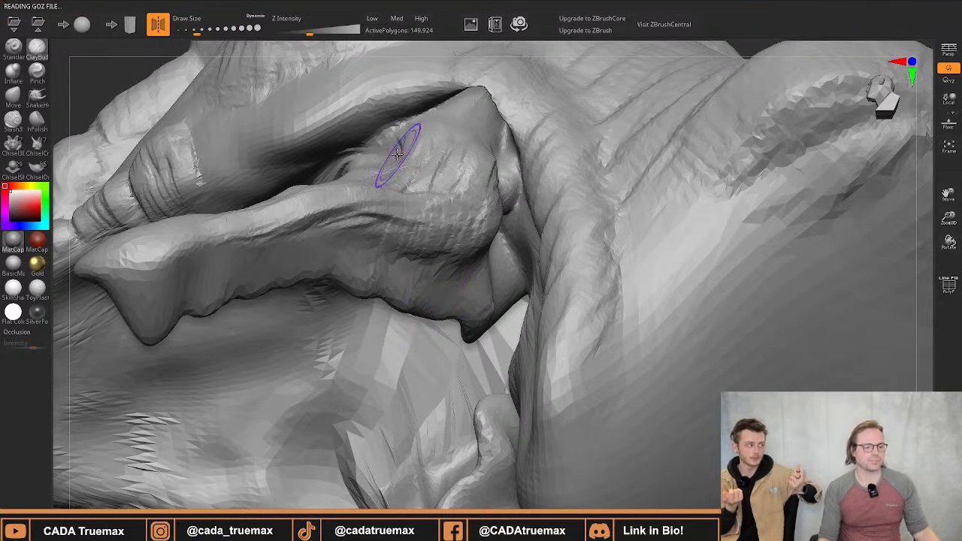
right_click_drag(412, 130, 410, 207)
right_click_drag(411, 282, 404, 211)
mouse_move(391, 244)
right_mouse_down()
mouse_move(412, 237)
mouse_move(400, 258)
mouse_move(384, 249)
mouse_move(355, 276)
mouse_move(376, 266)
right_mouse_up()
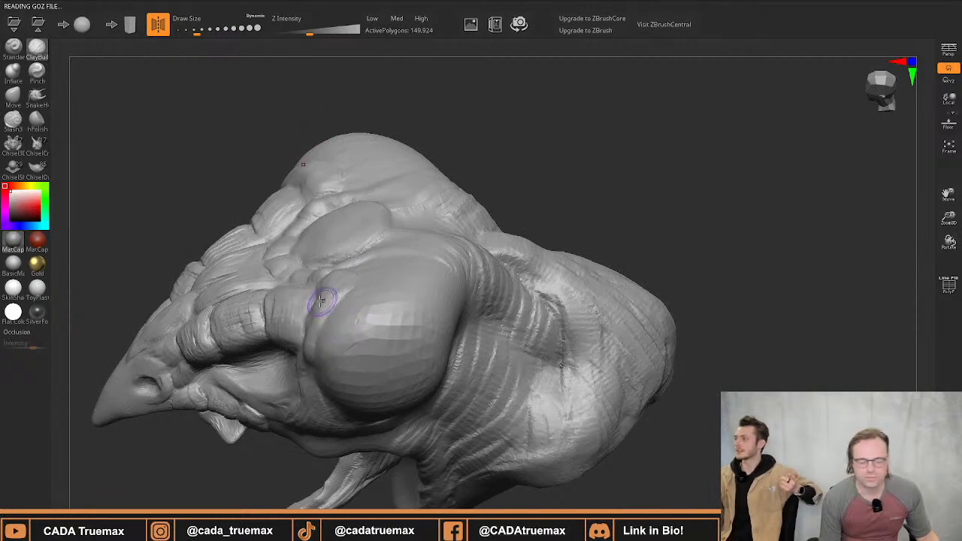
mouse_move(318, 290)
right_mouse_down()
mouse_move(333, 275)
mouse_move(316, 256)
mouse_move(312, 269)
right_mouse_up()
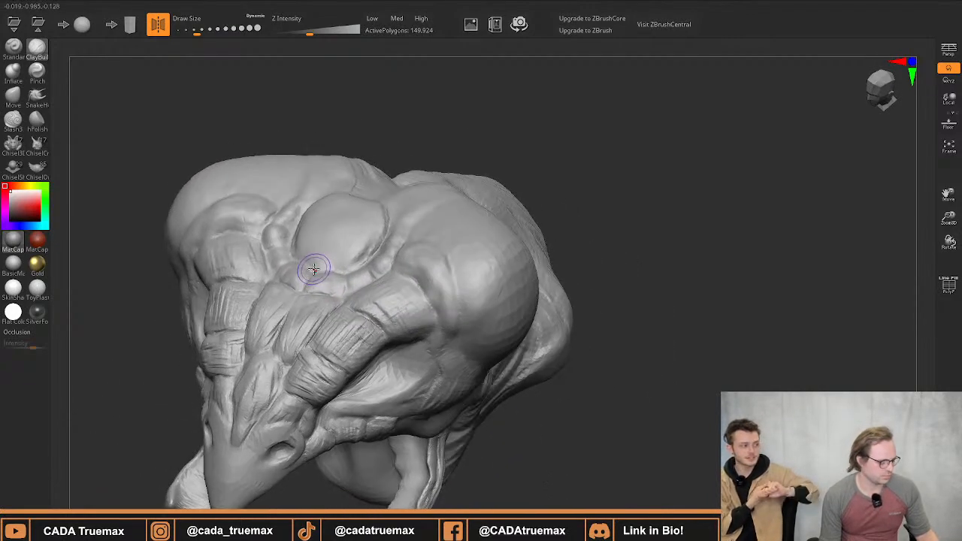
Pull the rear of the central forehead dome upward into a pointed crest with the Move brush
left_click(29, 102)
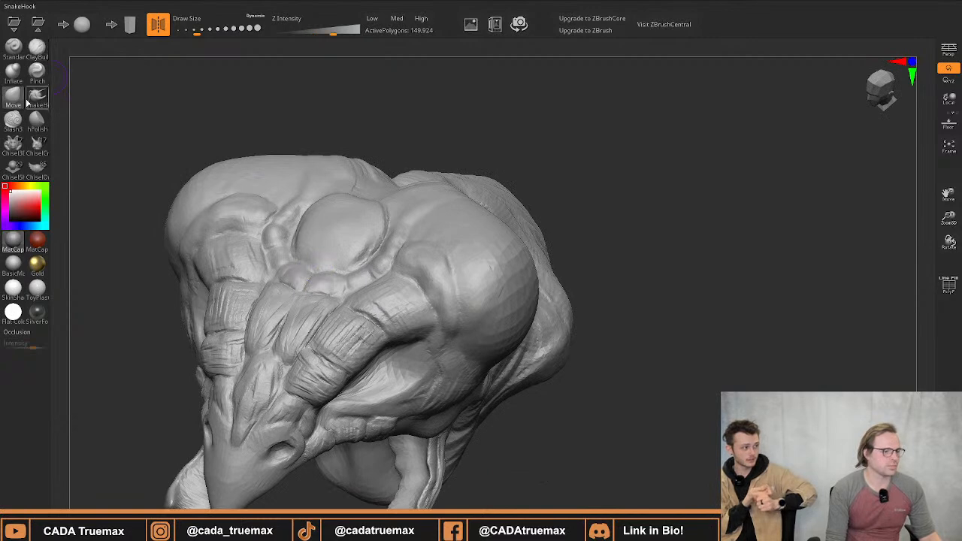
right_click_drag(429, 197, 360, 228)
key("s")
left_click_drag(358, 230, 371, 231)
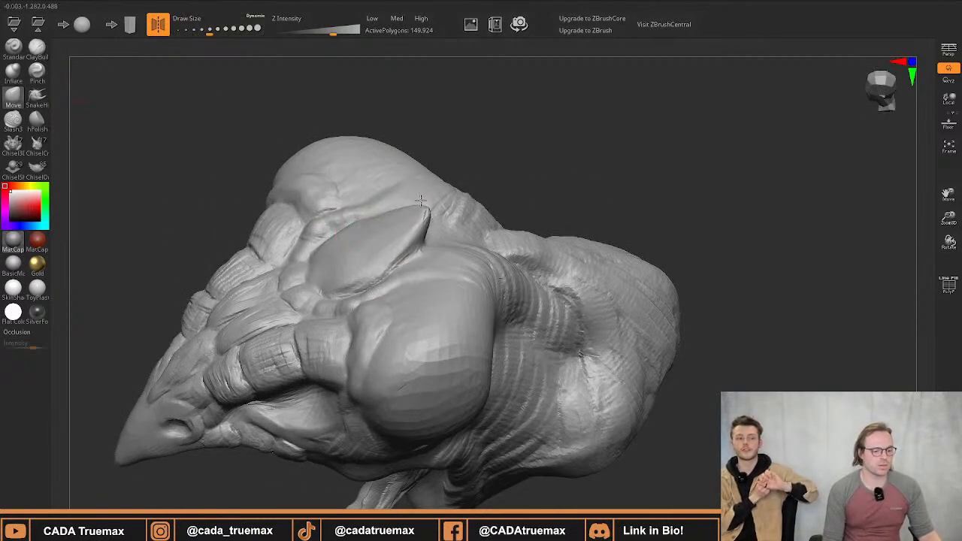
right_click_drag(409, 185, 369, 231)
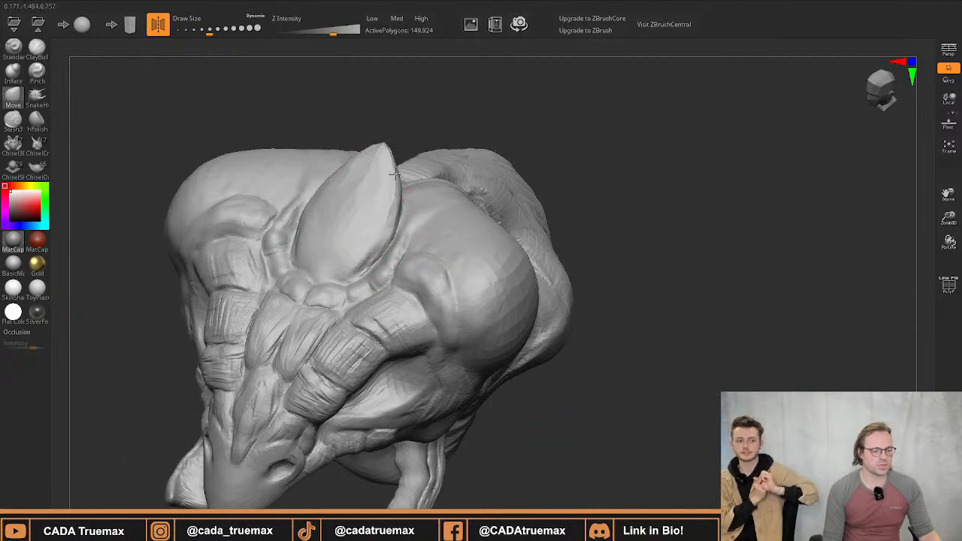
Widen the base of the forehead crest by moving its lower edge outward over the surrounding bead-like lumps
mouse_move(354, 222)
right_mouse_down()
mouse_move(342, 213)
mouse_move(370, 243)
mouse_move(412, 251)
right_mouse_up()
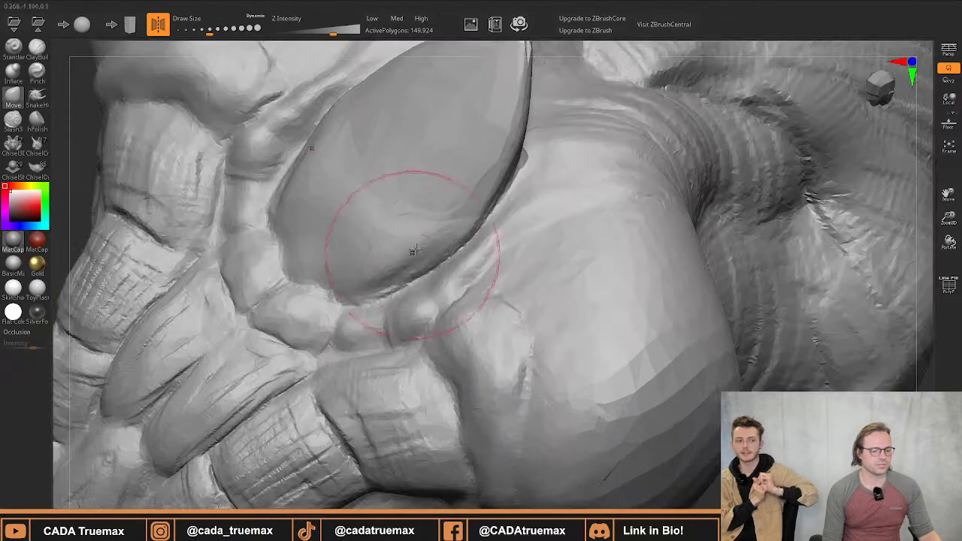
mouse_move(376, 256)
left_mouse_down()
mouse_move(344, 296)
mouse_move(323, 293)
mouse_move(294, 309)
left_mouse_up()
mouse_move(292, 331)
right_mouse_down()
mouse_move(421, 249)
mouse_move(409, 277)
mouse_move(414, 264)
right_mouse_up()
right_click_drag(425, 219, 410, 262)
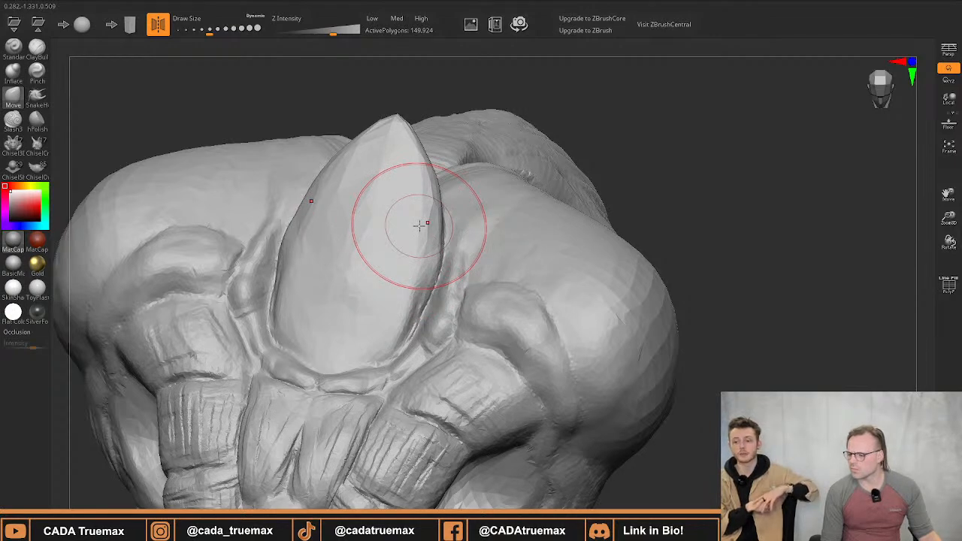
Stretch the tip of the forehead crest into a taller horn that curves toward the back of the head
mouse_move(399, 215)
right_mouse_down()
mouse_move(369, 204)
mouse_move(410, 174)
mouse_move(387, 344)
mouse_move(382, 216)
mouse_move(401, 260)
mouse_move(359, 348)
right_mouse_up()
left_click_drag(442, 209, 438, 182)
left_click_drag(444, 145, 463, 93)
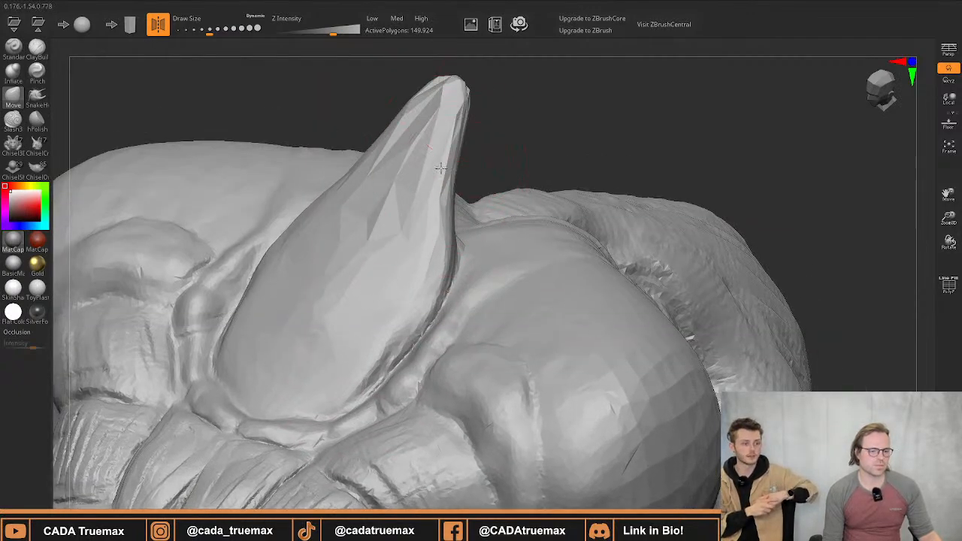
mouse_move(439, 168)
right_mouse_down()
mouse_move(461, 153)
mouse_move(490, 174)
right_mouse_up()
left_click_drag(499, 224, 502, 191)
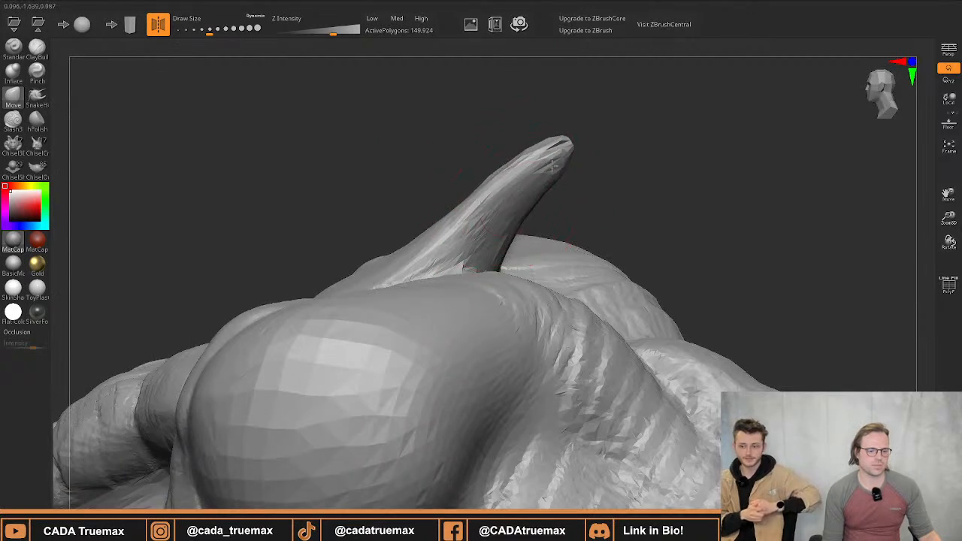
Pull the horn's tip further backward and push its front lower edge outward with the Move brush
left_click_drag(563, 150, 600, 152)
right_click_drag(579, 155, 421, 226)
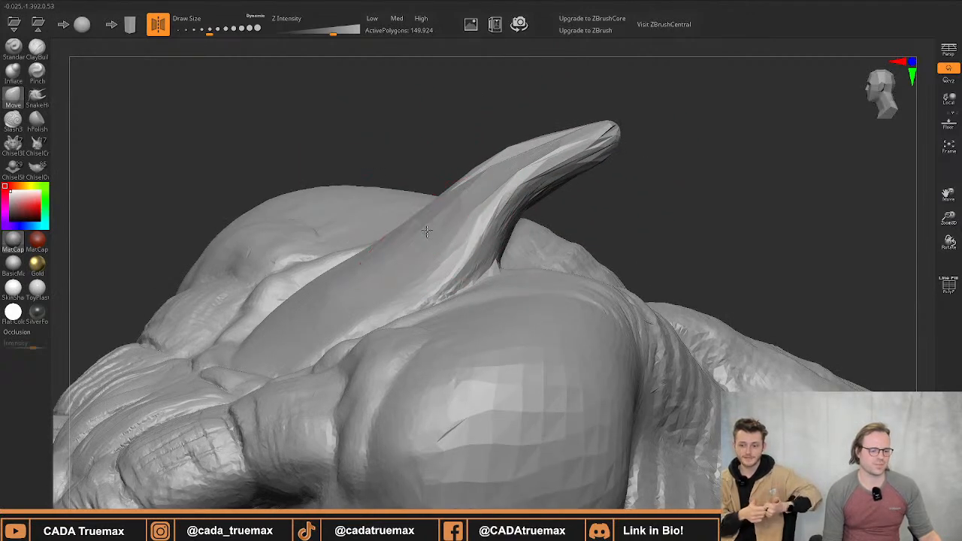
left_click_drag(389, 263, 381, 257)
left_click_drag(276, 328, 268, 333)
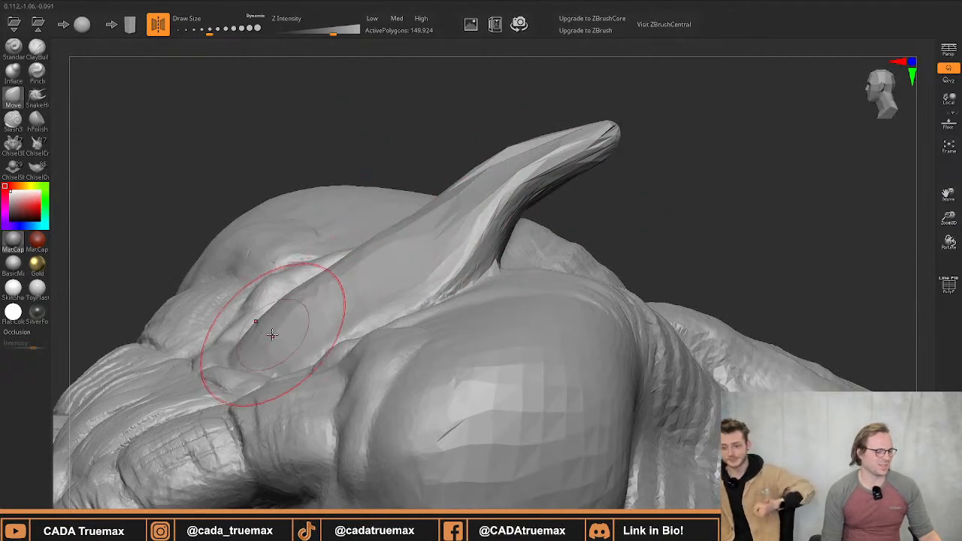
right_click_drag(357, 293, 333, 315, "alt")
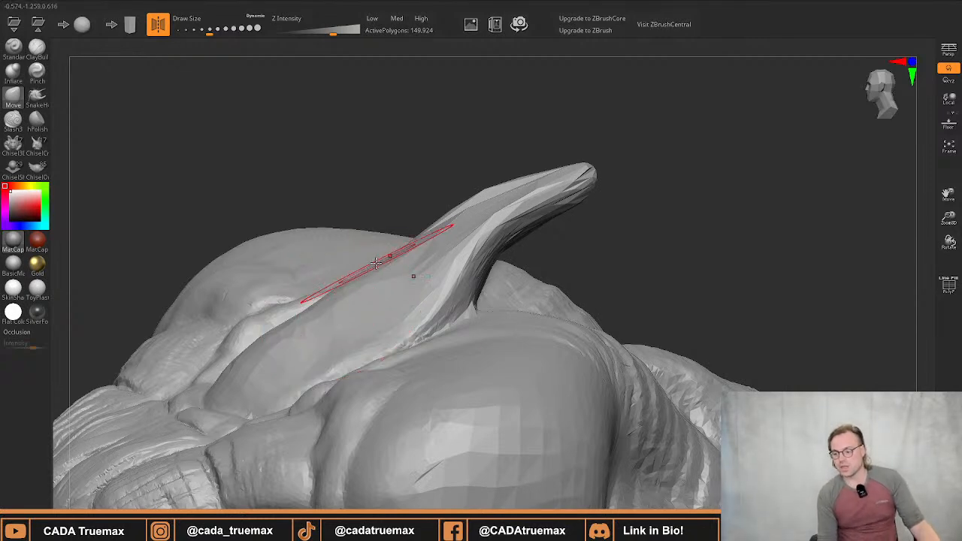
Refine the front surface and base of the horn using a smaller Move brush
mouse_move(380, 263)
right_mouse_down("alt")
mouse_move(388, 200)
mouse_move(391, 226)
right_mouse_up("alt")
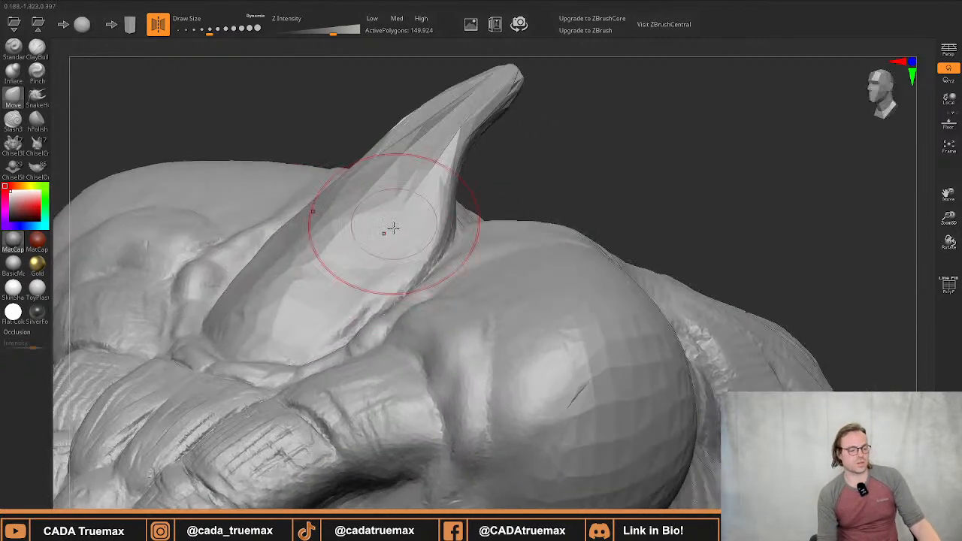
mouse_move(348, 267)
right_mouse_down("alt")
mouse_move(367, 234)
mouse_move(350, 249)
right_mouse_up("alt")
key("s")
left_click_drag(353, 254, 343, 257)
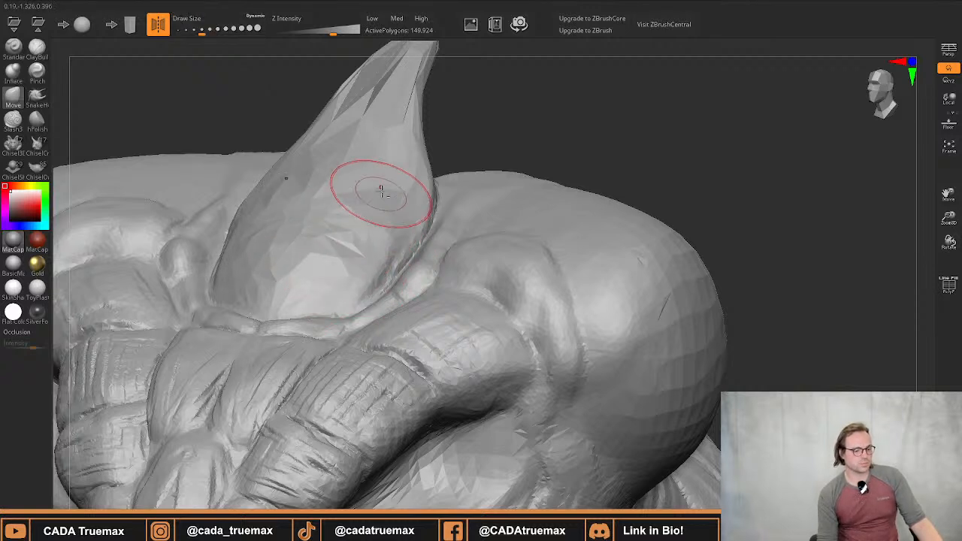
right_click_drag(401, 118, 395, 204, "alt")
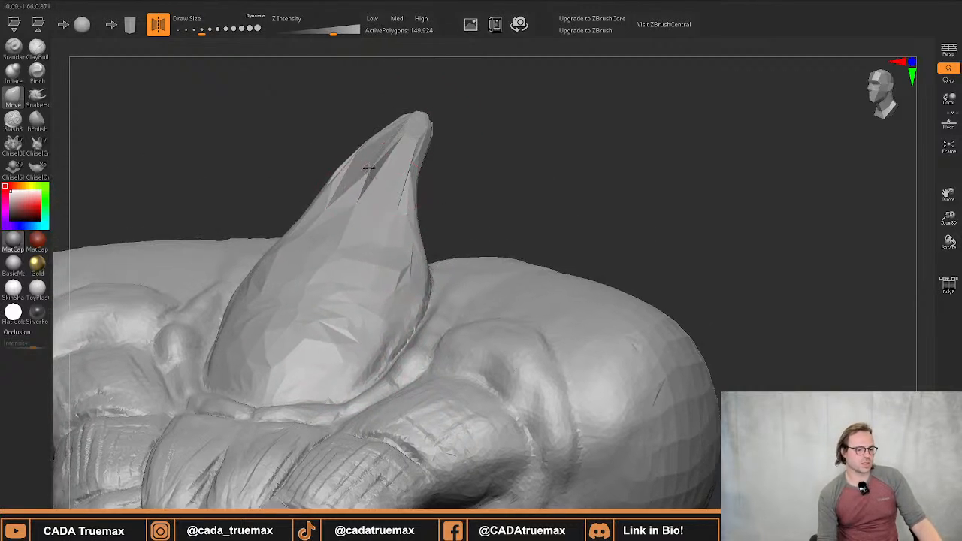
Smooth the faceted surface of the whole horn from its base to its tip
mouse_move(344, 180)
left_mouse_down("shift")
mouse_move(385, 137)
mouse_move(353, 190)
left_mouse_up("shift")
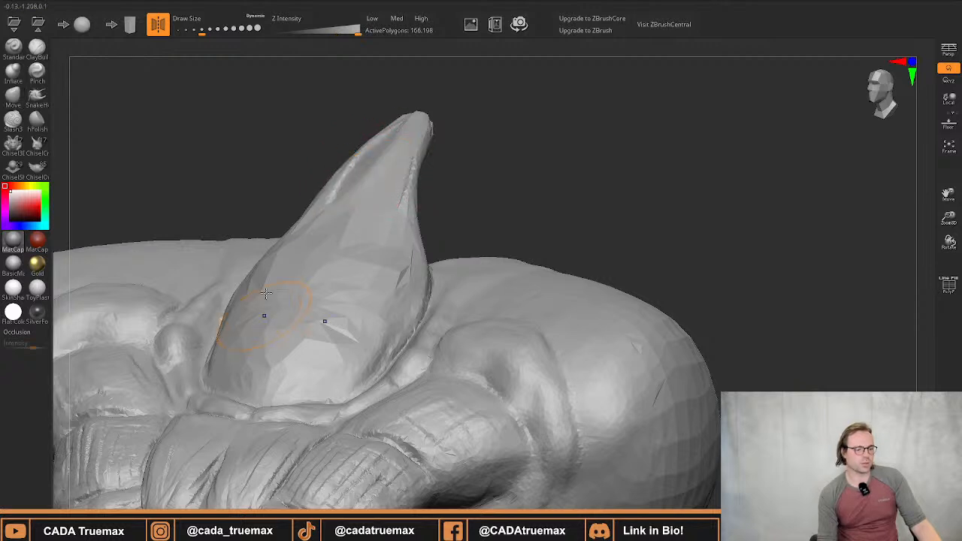
mouse_move(364, 322)
left_mouse_down("shift")
mouse_move(323, 190)
mouse_move(391, 134)
mouse_move(349, 206)
left_mouse_up("shift")
left_click_drag(355, 161, 427, 116, "shift")
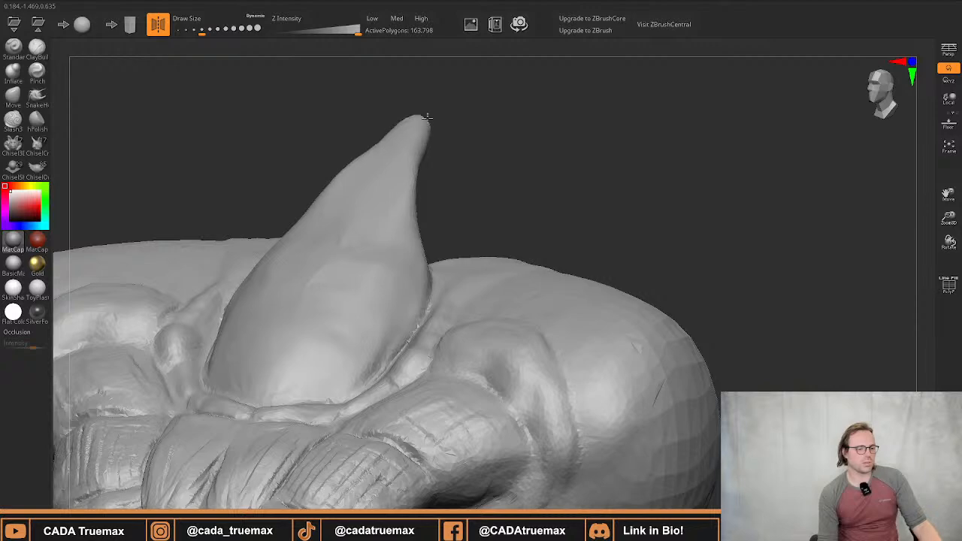
left_click_drag(315, 241, 292, 283, "shift")
Examine the horn's shape and proportions on the head from the front, above and side
mouse_move(336, 260)
right_mouse_down()
mouse_move(316, 209)
mouse_move(338, 161)
mouse_move(342, 90)
mouse_move(376, 265)
mouse_move(353, 241)
right_mouse_up()
right_click_drag(340, 282, 357, 185, "alt")
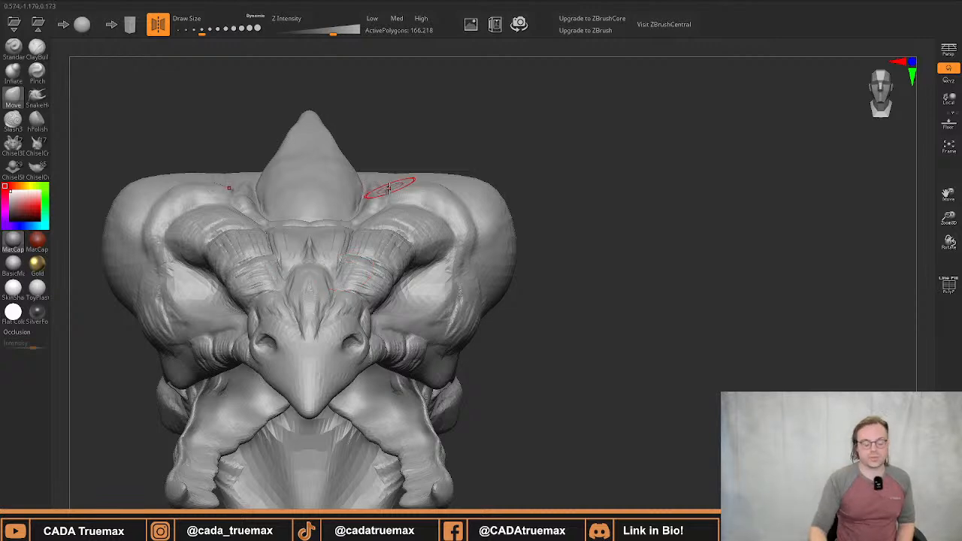
mouse_move(399, 164)
left_mouse_down()
mouse_move(385, 213)
mouse_move(369, 210)
mouse_move(333, 254)
left_mouse_up()
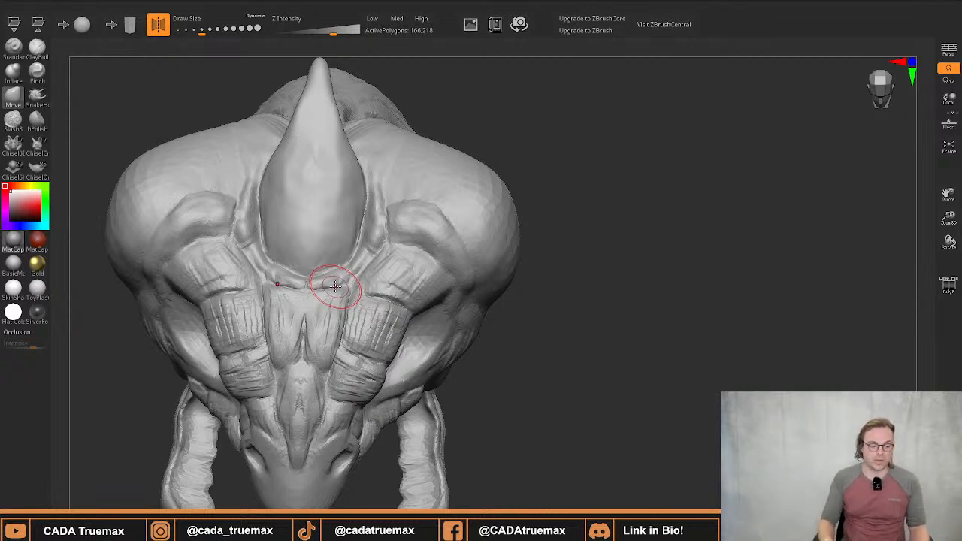
mouse_move(361, 195)
right_mouse_down()
mouse_move(365, 254)
mouse_move(329, 273)
mouse_move(323, 221)
mouse_move(387, 211)
right_mouse_up()
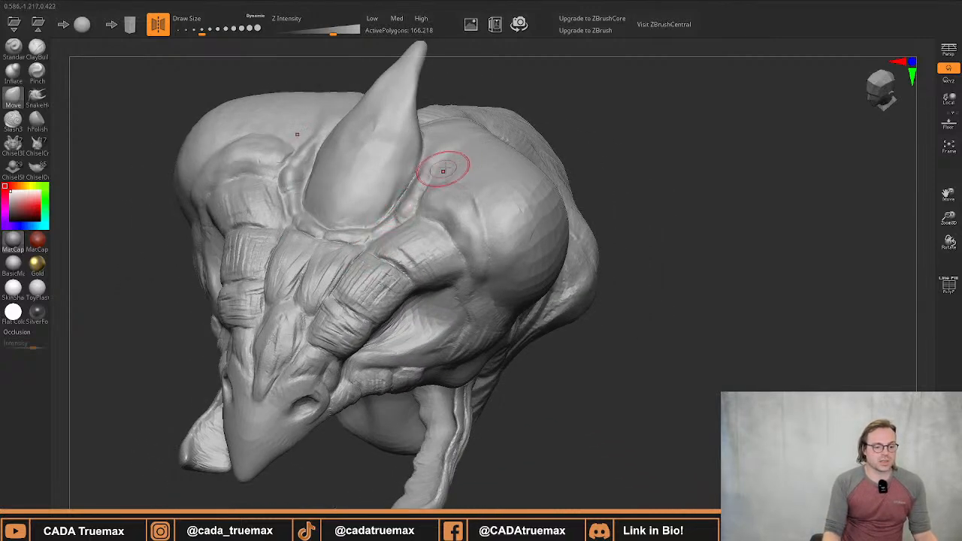
right_click_drag(443, 170, 446, 175)
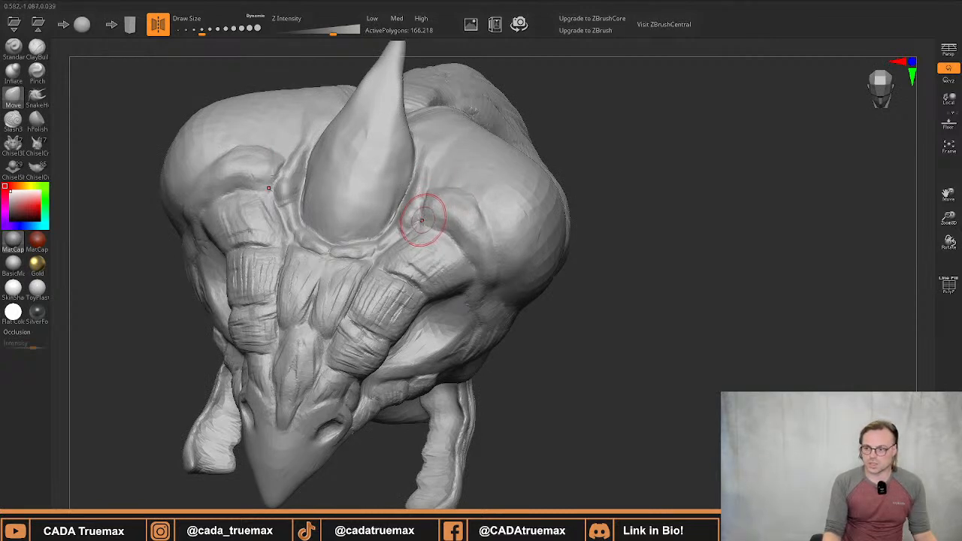
mouse_move(426, 183)
right_mouse_down()
mouse_move(398, 203)
mouse_move(391, 180)
right_mouse_up()
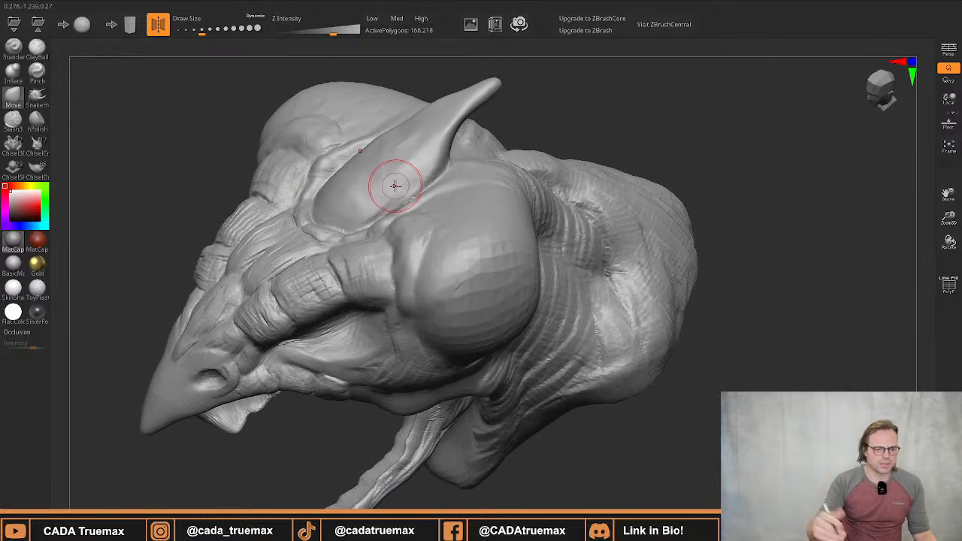
right_click_drag(398, 161, 404, 159)
Enlarge the Move brush and bend the upper part of the horn further toward the back of the head
key("s")
left_click_drag(399, 157, 409, 157)
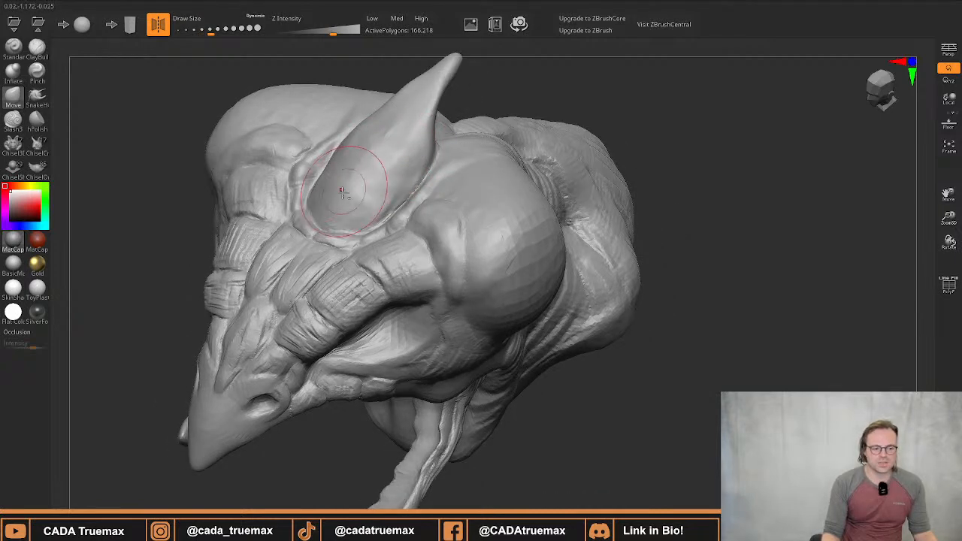
mouse_move(339, 189)
left_mouse_down()
mouse_move(345, 208)
mouse_move(359, 211)
mouse_move(393, 160)
left_mouse_up()
right_click_drag(393, 159, 450, 145)
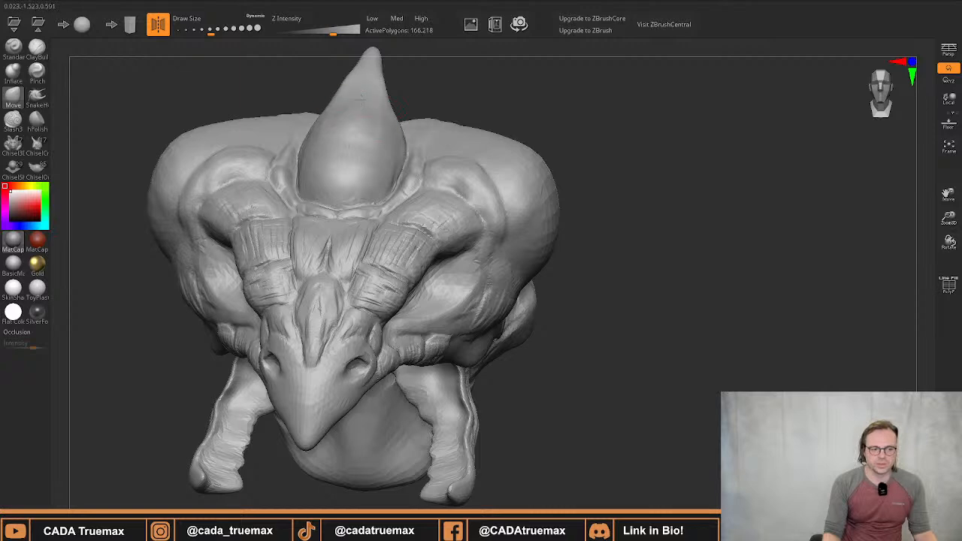
mouse_move(366, 82)
right_mouse_down()
mouse_move(380, 188)
mouse_move(396, 166)
mouse_move(429, 176)
mouse_move(403, 204)
mouse_move(410, 259)
right_mouse_up()
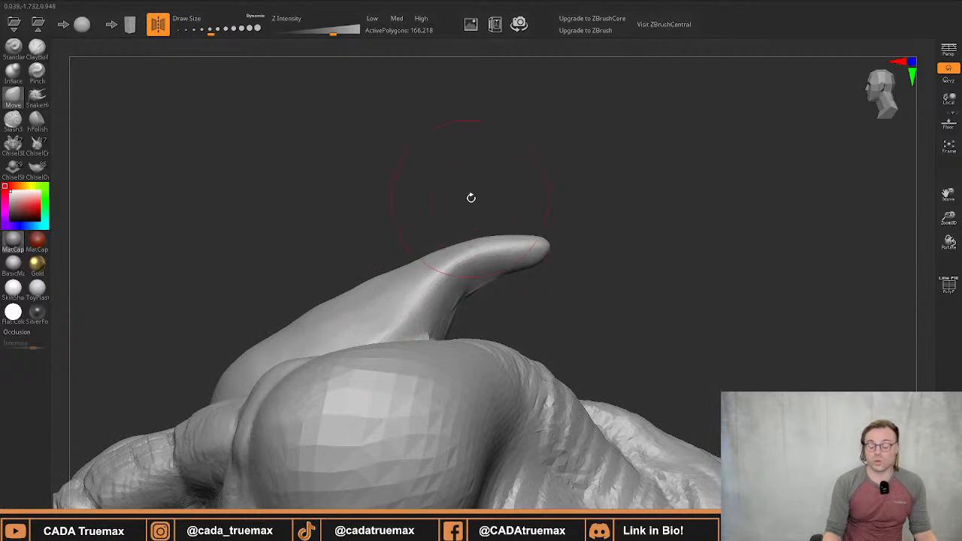
mouse_move(445, 188)
right_mouse_down()
mouse_move(426, 244)
mouse_move(387, 290)
mouse_move(423, 260)
mouse_move(406, 157)
mouse_move(344, 279)
mouse_move(388, 224)
mouse_move(376, 208)
mouse_move(183, 129)
right_mouse_up()
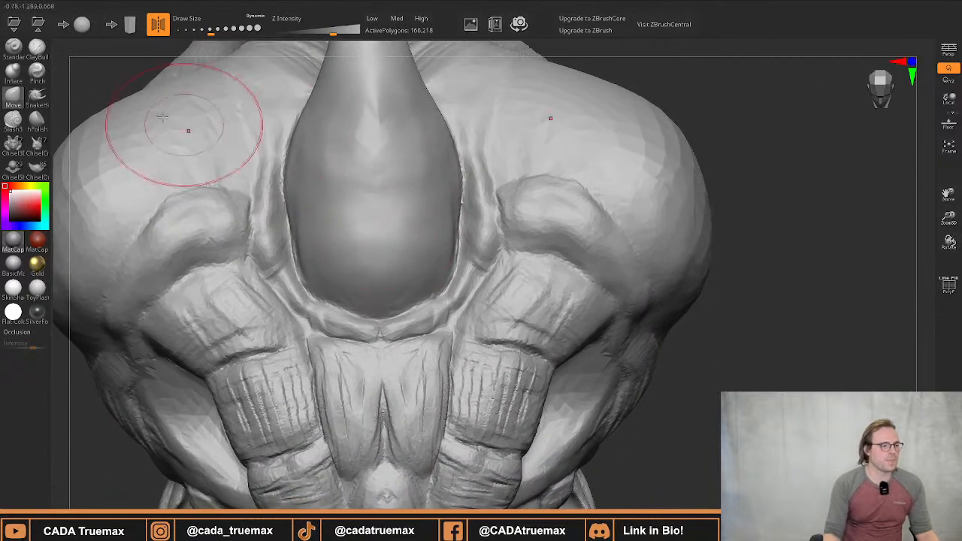
Build up a small round bump in the middle of the horn's front with a smaller ClayBuildup brush
left_click(37, 48)
right_click_drag(379, 197, 378, 206, "ctrl")
key("s")
left_click_drag(382, 188, 366, 187)
right_click_drag(365, 187, 369, 265, "alt")
left_click_drag(378, 188, 377, 191)
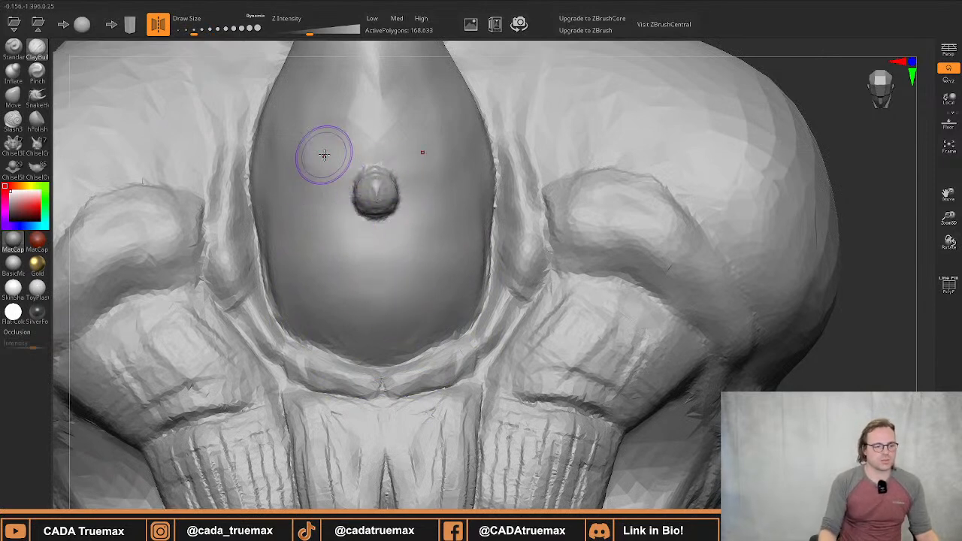
Lay a rounded clay ring around the bump on the horn and try larger strokes outside it, undoing the unwanted ones
mouse_move(324, 143)
left_mouse_down()
mouse_move(421, 138)
mouse_move(442, 181)
mouse_move(433, 239)
mouse_move(380, 264)
left_mouse_up()
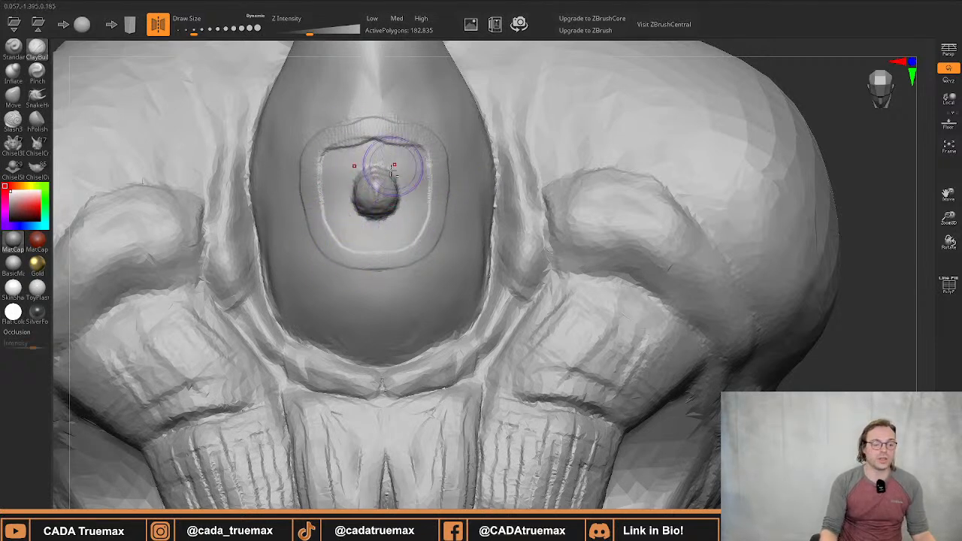
mouse_move(379, 215)
right_mouse_down("alt")
mouse_move(387, 299)
mouse_move(388, 211)
right_mouse_up("alt")
mouse_move(354, 202)
left_mouse_down()
mouse_move(329, 225)
mouse_move(310, 316)
mouse_move(353, 402)
mouse_move(390, 410)
mouse_move(394, 189)
mouse_move(421, 198)
left_mouse_up()
key("ctrl+z")
key("ctrl+z")
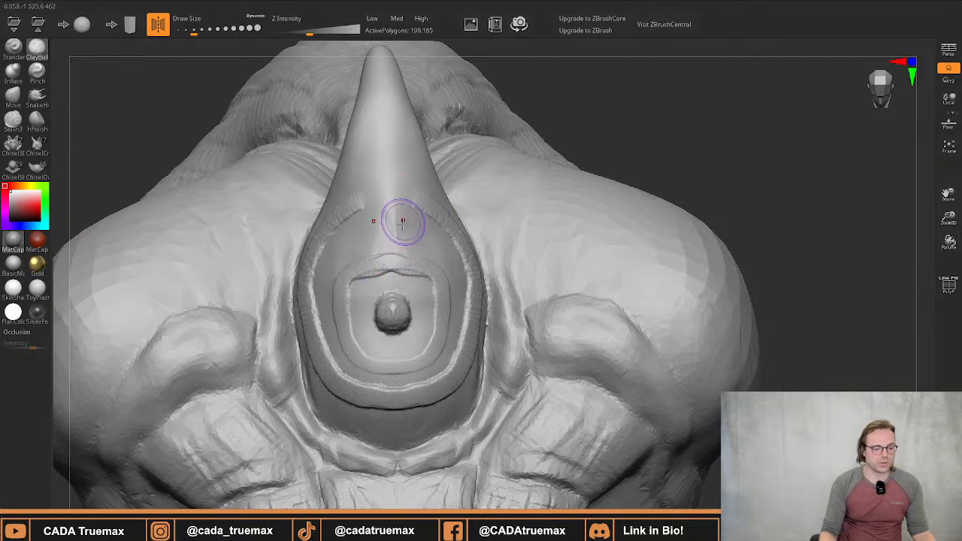
Try a wide clay ring across the horn and its surrounding folds, and undo the ring strokes
mouse_move(314, 203)
left_mouse_down()
mouse_move(248, 282)
mouse_move(395, 406)
left_mouse_up()
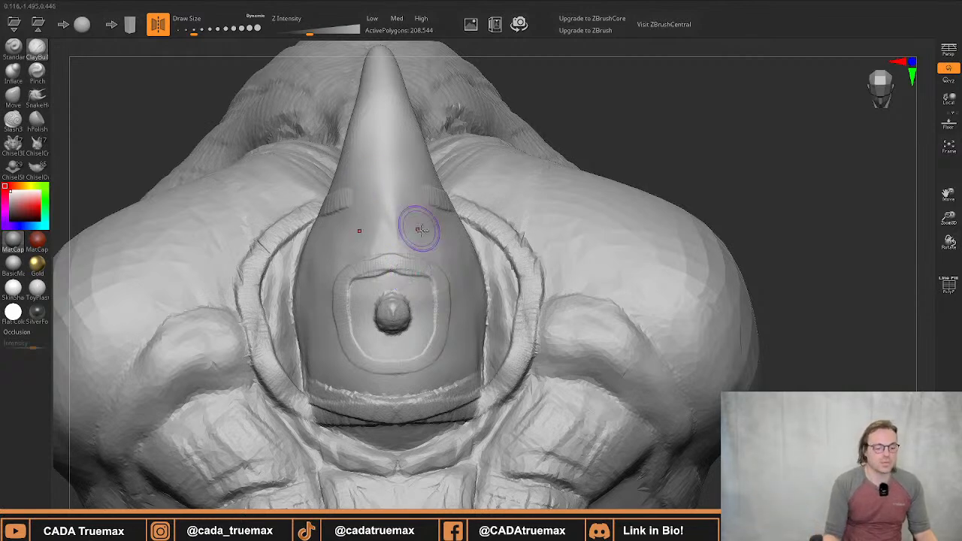
key("ctrl+z")
key("ctrl+z")
key("ctrl+z")
key("ctrl+z")
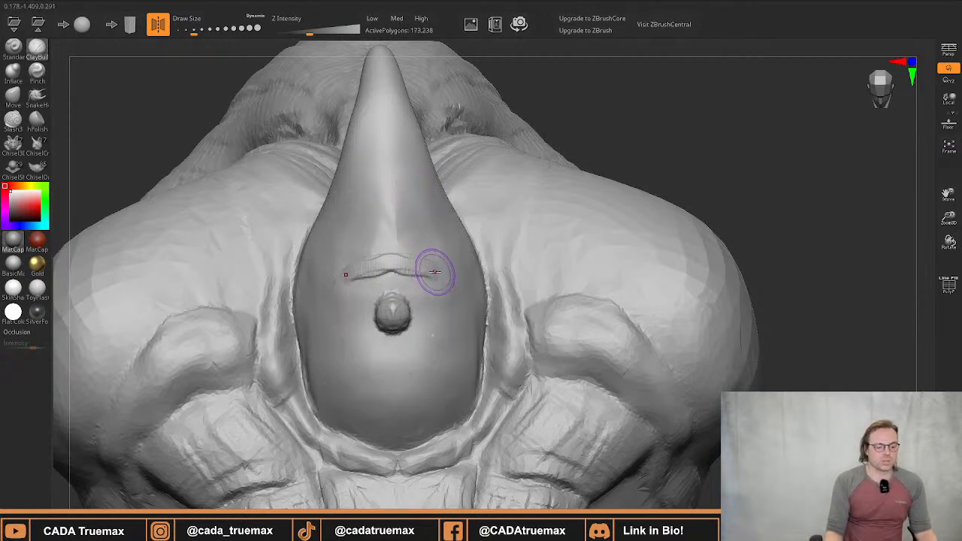
Enlarge the ClayBuildup brush slightly and try a round clay patch on the middle of the horn's front
key("s")
mouse_move(397, 300)
left_mouse_down()
mouse_move(387, 324)
mouse_move(404, 324)
mouse_move(409, 303)
left_mouse_up()
key("s")
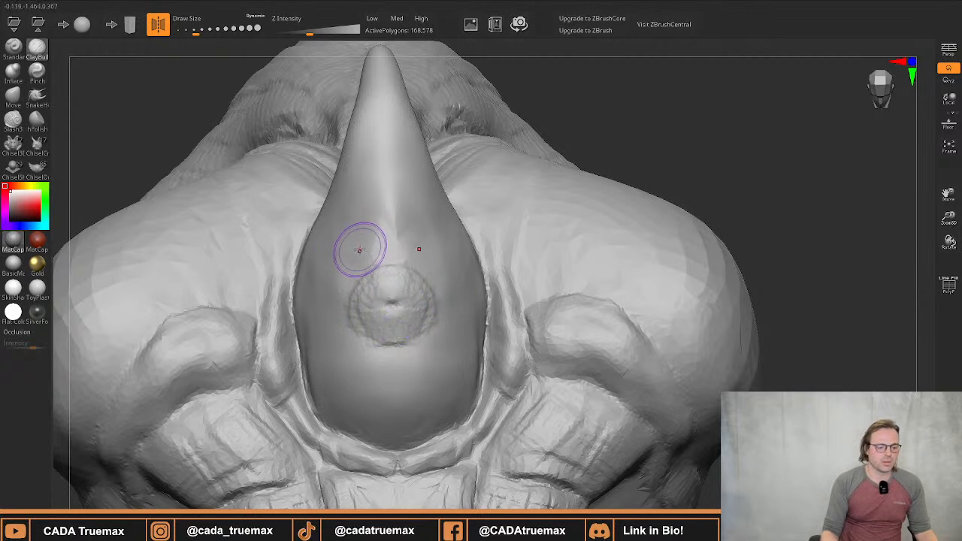
mouse_move(325, 299)
left_mouse_down()
mouse_move(371, 365)
mouse_move(429, 344)
mouse_move(383, 350)
mouse_move(373, 317)
left_mouse_up()
key("ctrl+z")
key("ctrl+z")
Lay concentric clay bands around the horn's base, running over the neighbouring brow folds and across the horn
mouse_move(375, 194)
left_mouse_down()
mouse_move(326, 209)
mouse_move(272, 409)
mouse_move(548, 408)
left_mouse_up()
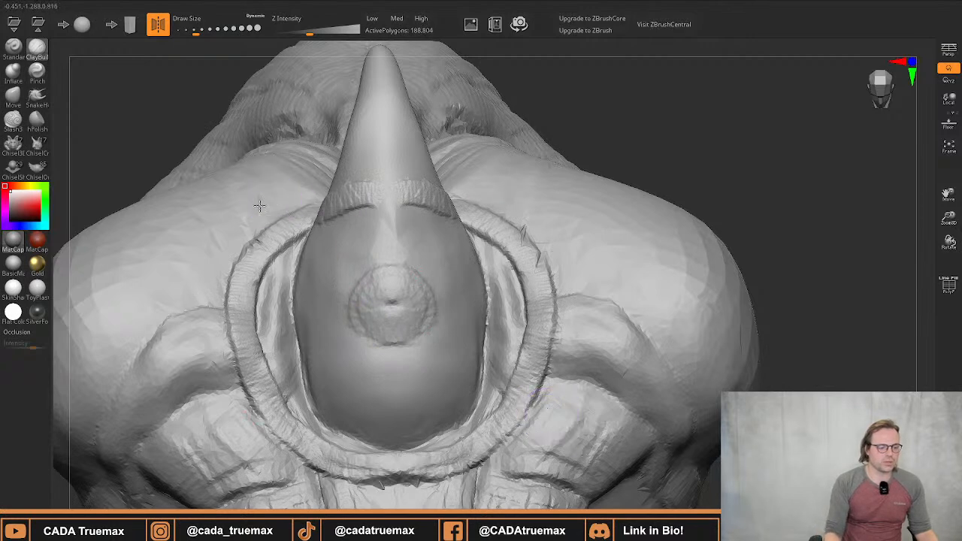
mouse_move(258, 204)
left_mouse_down()
mouse_move(201, 299)
mouse_move(205, 361)
mouse_move(293, 485)
mouse_move(391, 500)
mouse_move(474, 462)
left_mouse_up()
left_click_drag(336, 197, 288, 200)
mouse_move(343, 172)
left_mouse_down()
mouse_move(382, 166)
mouse_move(470, 178)
left_mouse_up()
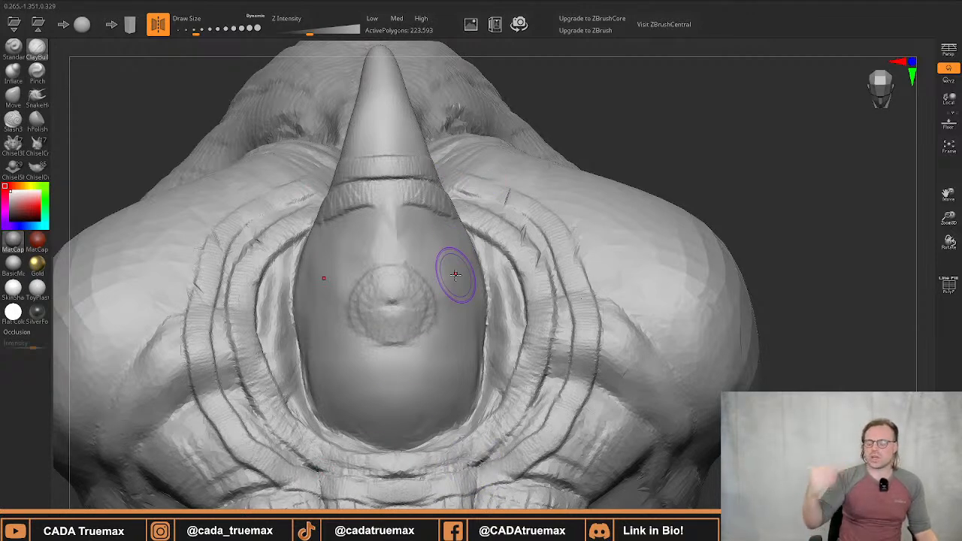
Undo the concentric clay bands and the round patch on the horn
key("ctrl+z")
key("ctrl+z")
key("ctrl+z")
key("ctrl+z")
key("ctrl+z")
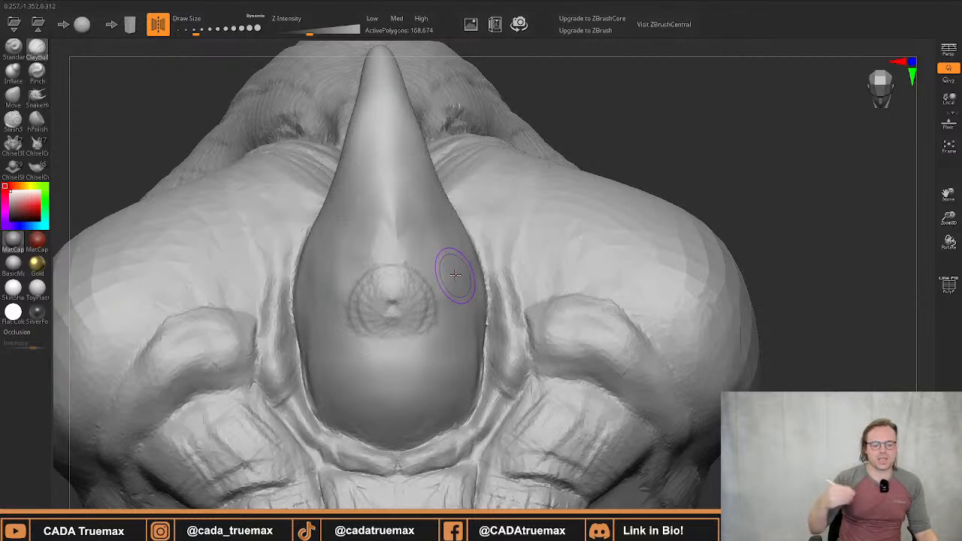
key("ctrl+z")
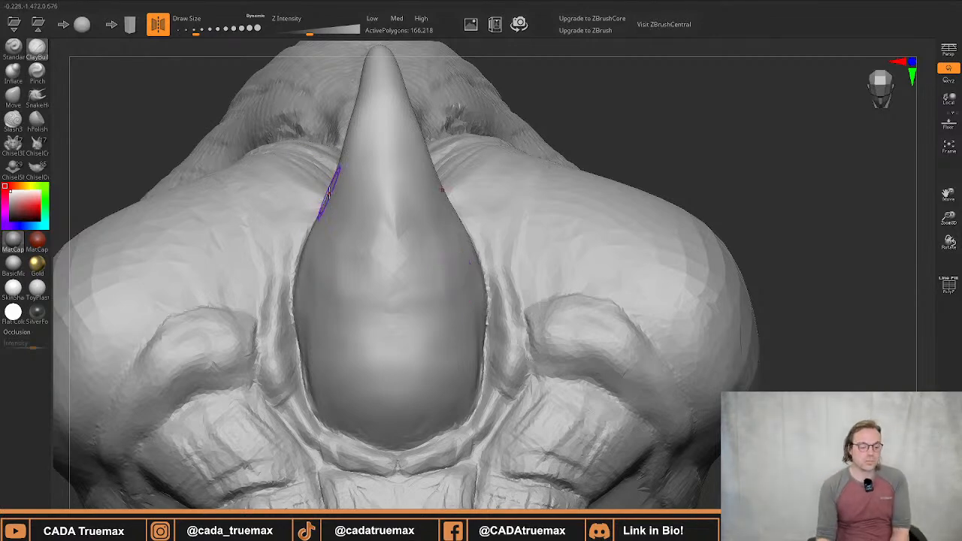
Build raised skin folds from the rim beside the horn's base back over the side bulges with the ClayBuildup brush
mouse_move(333, 200)
right_mouse_down()
mouse_move(283, 228)
mouse_move(359, 334)
right_mouse_up()
right_click_drag(434, 275, 423, 286)
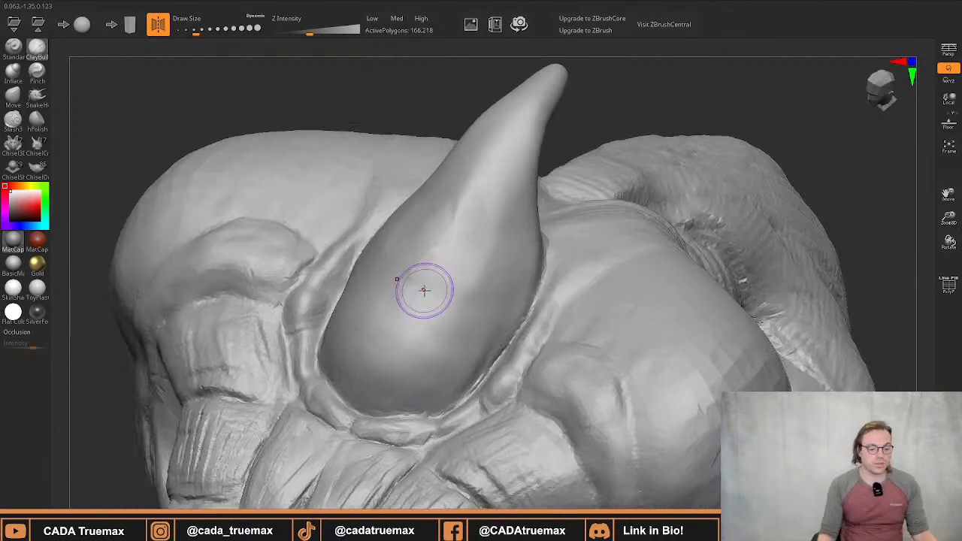
left_click_drag(570, 277, 539, 316)
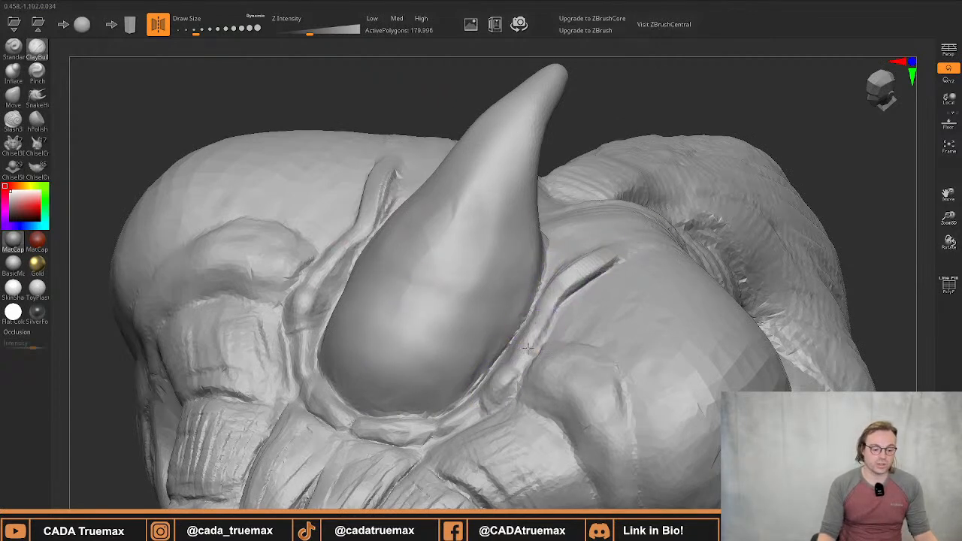
mouse_move(528, 348)
left_mouse_down()
mouse_move(558, 289)
mouse_move(593, 257)
left_mouse_up()
left_click_drag(578, 294, 623, 260)
mouse_move(600, 278)
right_mouse_down()
mouse_move(622, 363)
mouse_move(527, 225)
right_mouse_up()
left_click_drag(552, 345, 597, 346)
left_click_drag(544, 348, 591, 352)
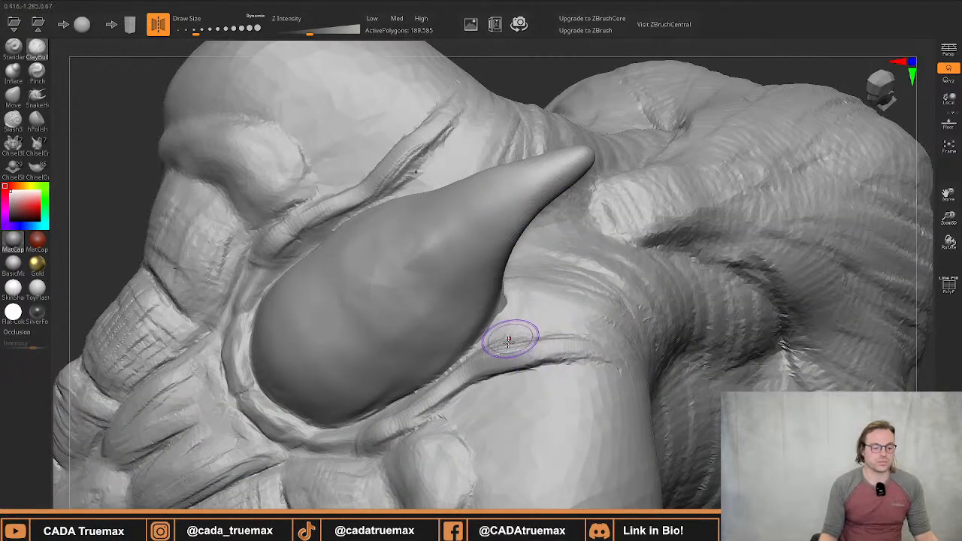
Swell the large rounded bulges on both sides of the head with a bigger Inflate brush
mouse_move(509, 338)
right_mouse_down("ctrl")
mouse_move(451, 331)
mouse_move(390, 201)
mouse_move(213, 124)
right_mouse_up("ctrl")
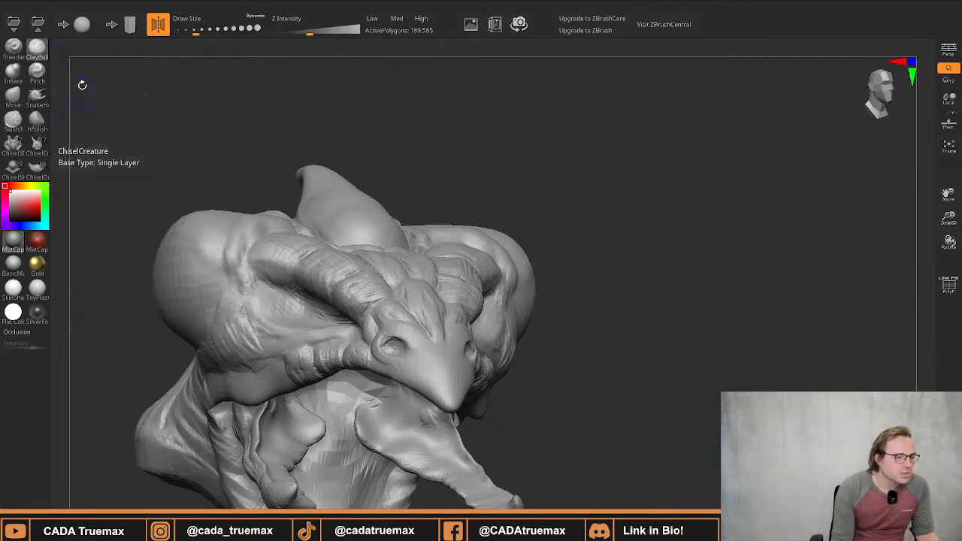
left_click(24, 118)
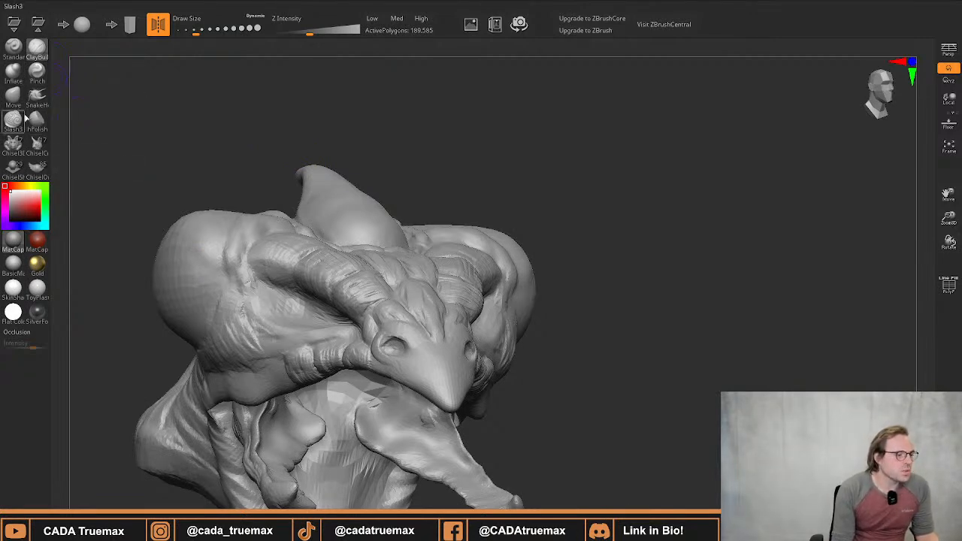
left_click(12, 78)
mouse_move(234, 192)
left_mouse_down()
mouse_move(301, 197)
mouse_move(304, 229)
left_mouse_up()
mouse_move(354, 293)
left_mouse_down()
mouse_move(385, 288)
mouse_move(344, 296)
mouse_move(373, 316)
mouse_move(384, 267)
left_mouse_up()
right_click_drag(344, 269, 430, 302)
mouse_move(434, 303)
left_mouse_down()
mouse_move(439, 328)
mouse_move(466, 342)
mouse_move(492, 312)
left_mouse_up()
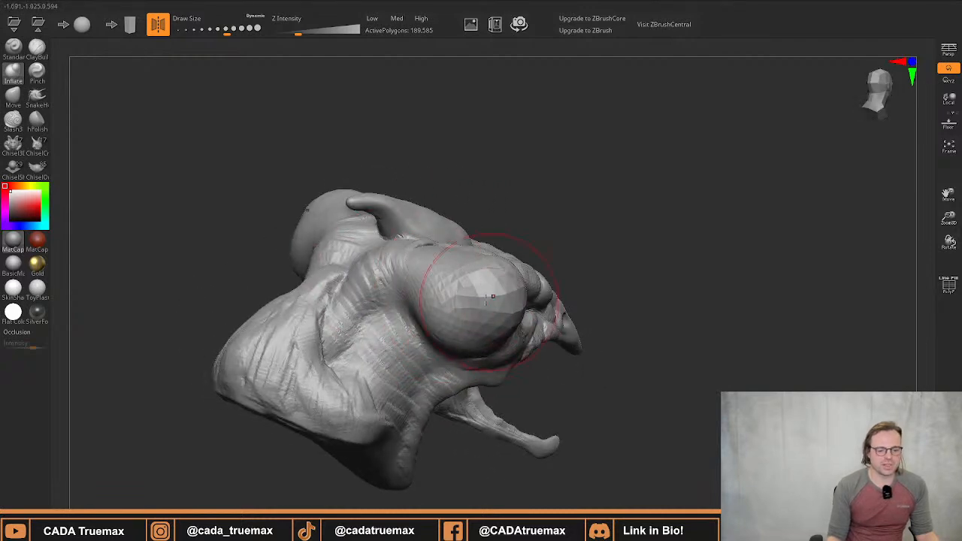
Continue reshaping the side bulges from behind with the Inflate brush and undo the last stroke
mouse_move(490, 294)
right_mouse_down()
mouse_move(340, 259)
mouse_move(312, 237)
right_mouse_up()
mouse_move(306, 236)
left_mouse_down()
mouse_move(327, 209)
mouse_move(294, 225)
left_mouse_up()
mouse_move(300, 226)
right_mouse_down()
mouse_move(261, 218)
mouse_move(352, 227)
mouse_move(288, 208)
right_mouse_up()
mouse_move(390, 198)
right_mouse_down()
mouse_move(368, 176)
mouse_move(375, 193)
mouse_move(416, 217)
right_mouse_up()
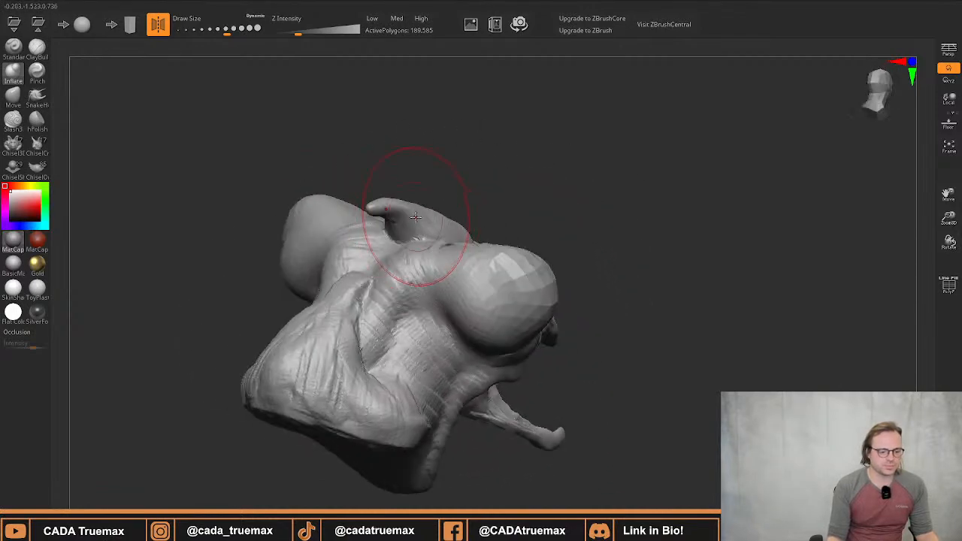
key("ctrl+z")
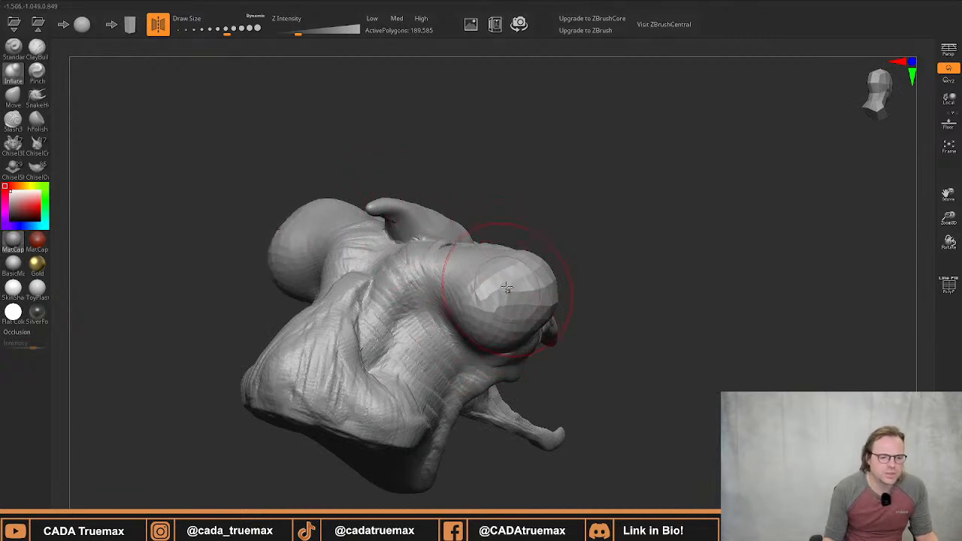
Examine the head's side bulges, horn, open mouth, lower jaw and neck from several angles
mouse_move(510, 290)
right_mouse_down()
mouse_move(441, 365)
mouse_move(396, 388)
right_mouse_up()
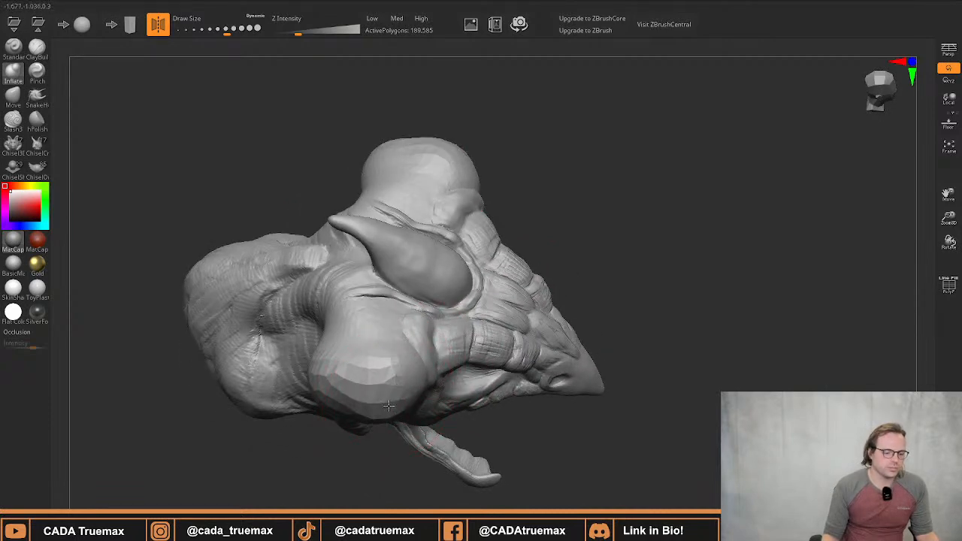
right_click_drag(396, 364, 318, 238)
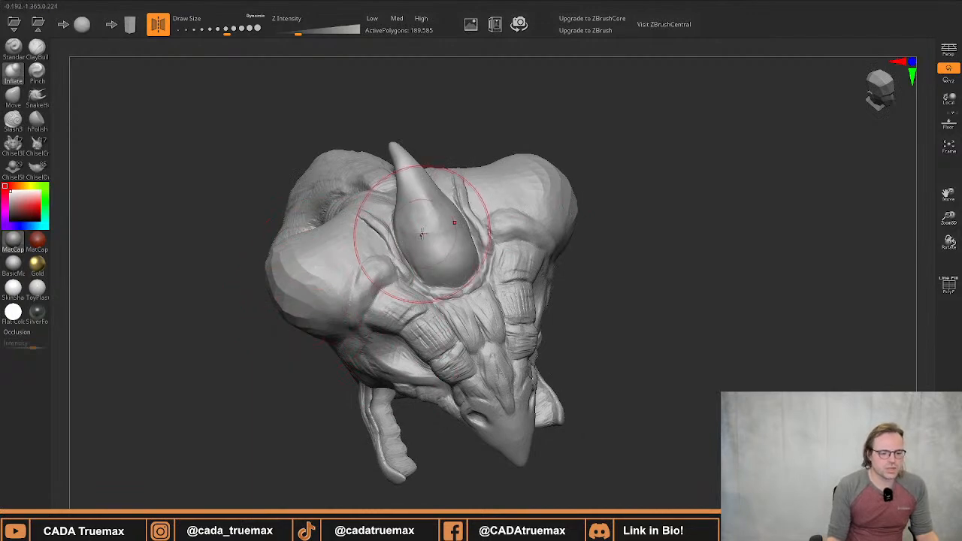
right_click_drag(382, 229, 414, 230, "alt")
mouse_move(323, 300)
right_mouse_down()
mouse_move(373, 232)
mouse_move(419, 301)
right_mouse_up()
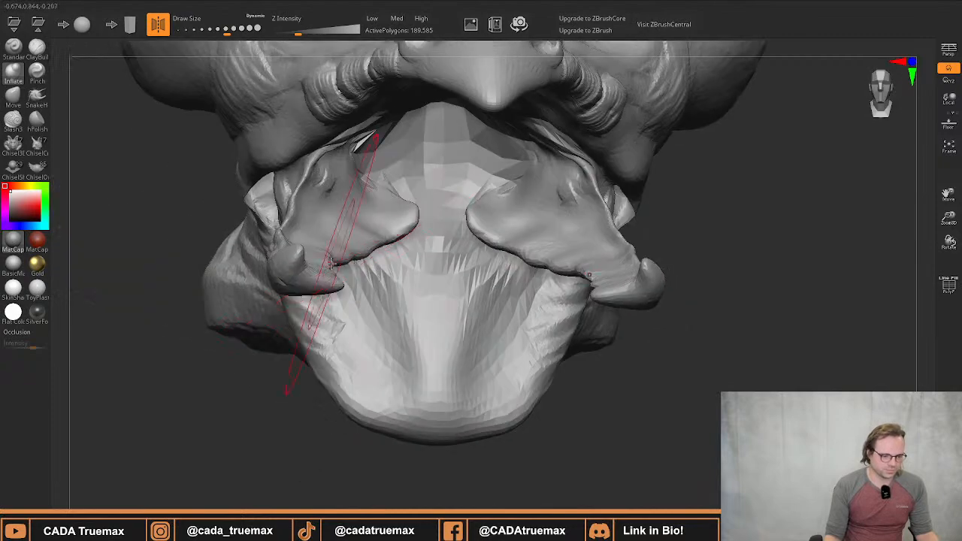
key("s")
left_click_drag(422, 303, 414, 303)
left_click_drag(438, 271, 437, 401, "alt")
mouse_move(438, 391)
right_mouse_down()
mouse_move(403, 344)
mouse_move(365, 329)
right_mouse_up()
right_click_drag(458, 301, 405, 356, "alt")
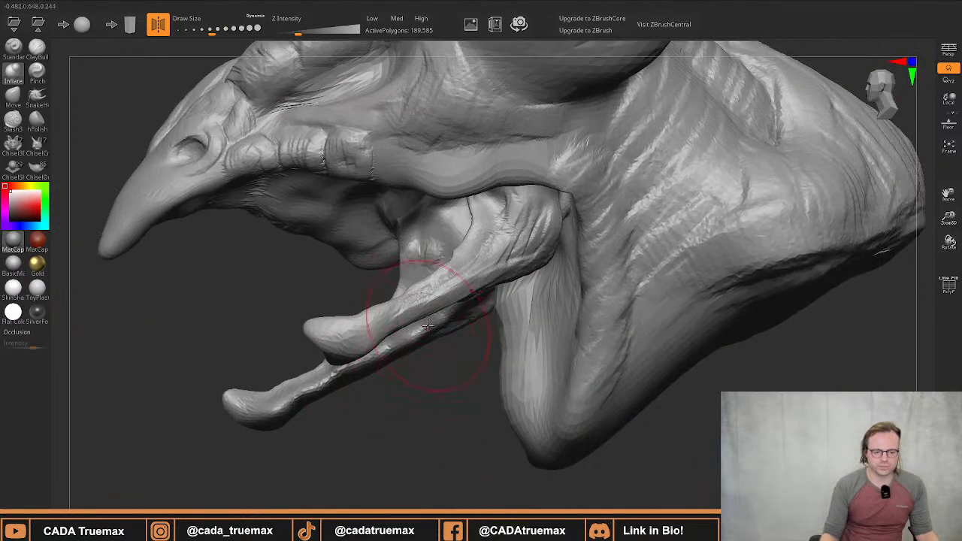
mouse_move(531, 192)
right_mouse_down("alt")
mouse_move(469, 265)
mouse_move(485, 253)
mouse_move(451, 272)
right_mouse_up("alt")
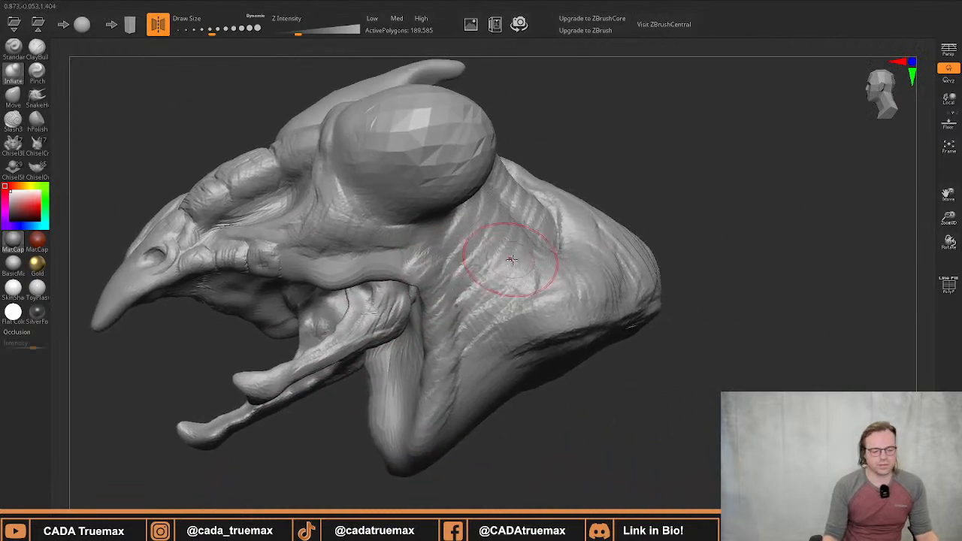
right_click_drag(514, 260, 490, 284)
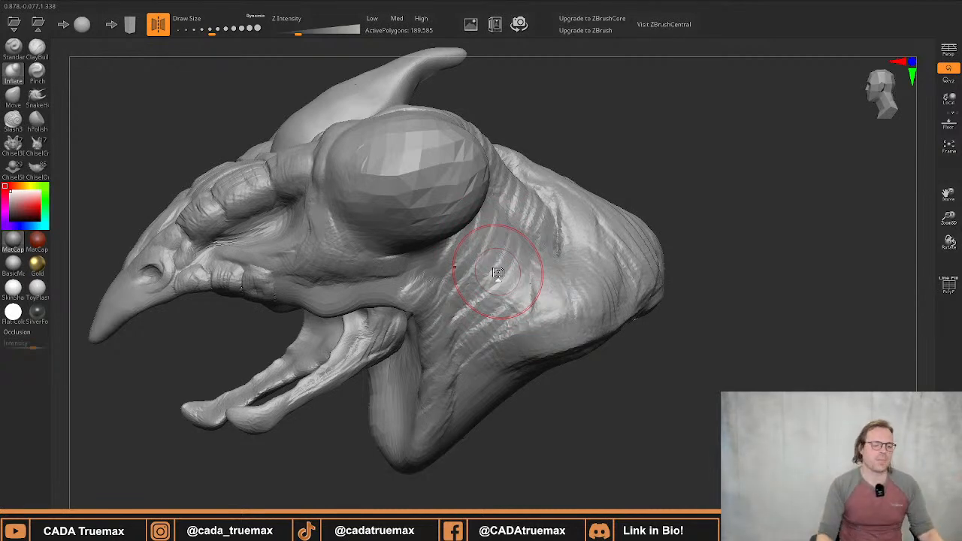
Sharpen the creases along the inner edge of the brow bands with a smaller Pinch brush
left_click(39, 76)
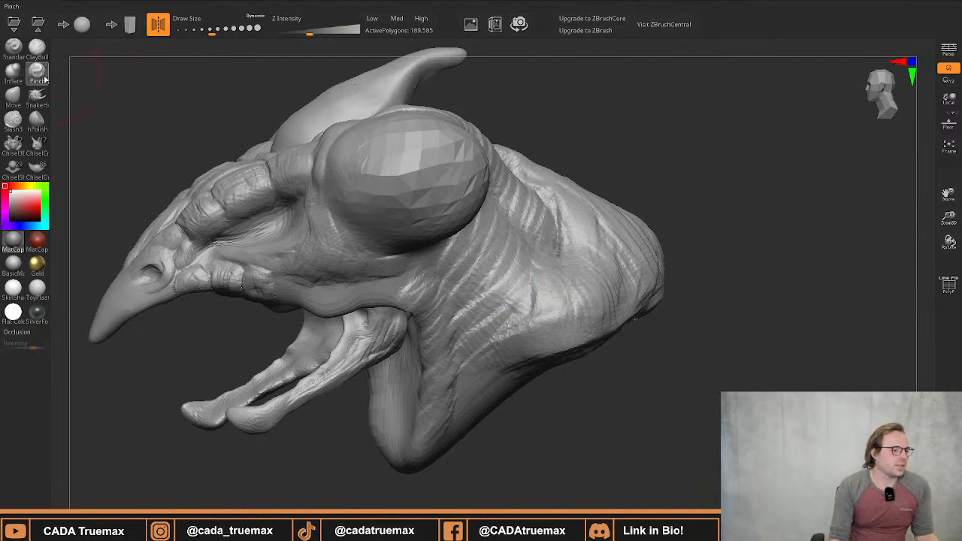
right_click_drag(294, 153, 342, 194, "alt")
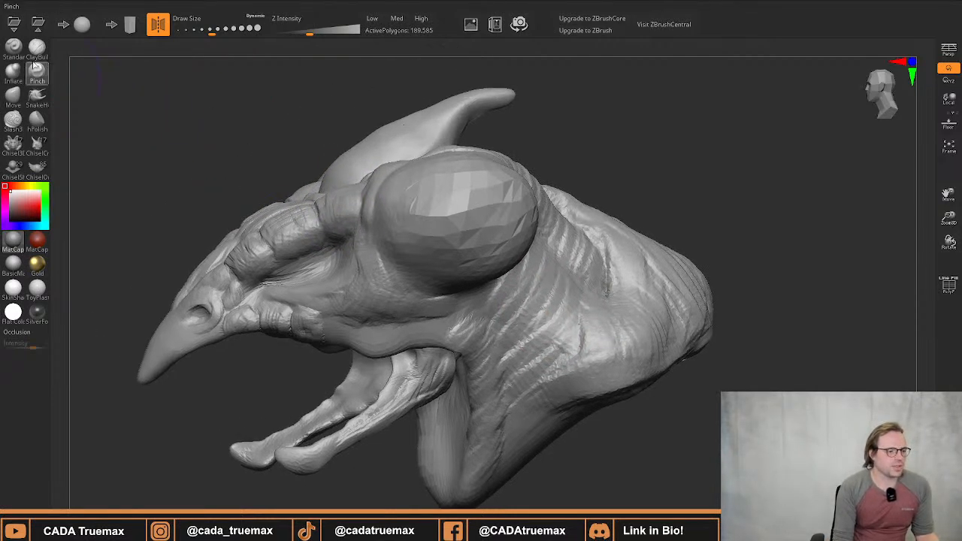
mouse_move(237, 152)
right_mouse_down()
mouse_move(274, 184)
mouse_move(307, 263)
right_mouse_up()
key("s")
left_click_drag(307, 236, 291, 235)
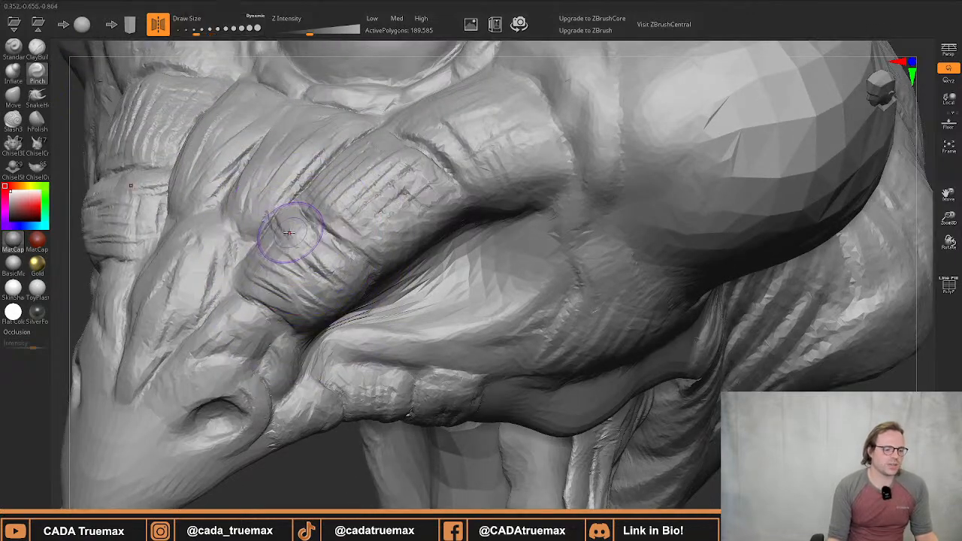
mouse_move(261, 190)
right_mouse_down()
mouse_move(269, 253)
mouse_move(304, 263)
right_mouse_up()
mouse_move(291, 265)
left_mouse_down()
mouse_move(331, 299)
mouse_move(391, 203)
mouse_move(402, 201)
left_mouse_up()
left_click_drag(343, 296, 333, 307)
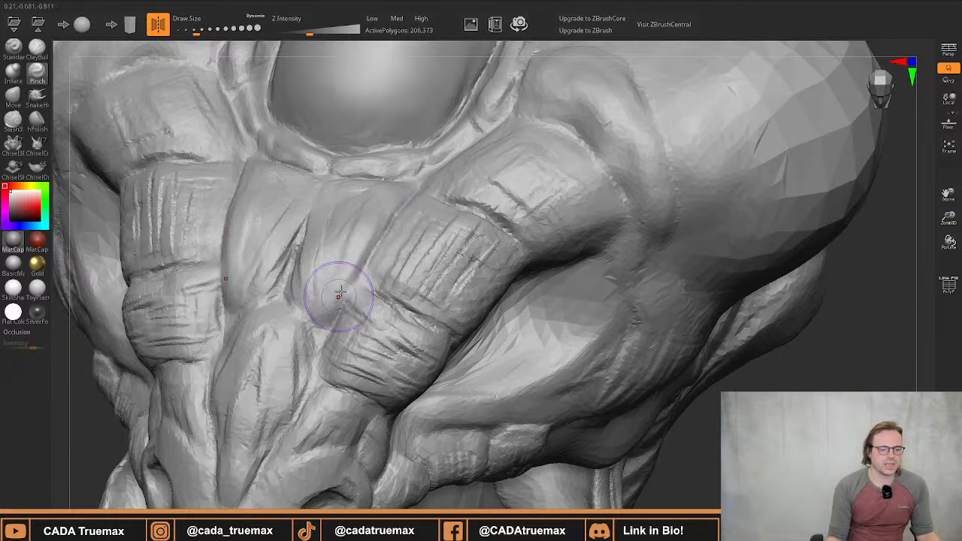
Pinch the creases below the horn's rim and the groove between the two upper brow bands
right_click_drag(338, 254, 343, 279)
left_click_drag(398, 299, 491, 235)
left_click_drag(427, 273, 478, 238)
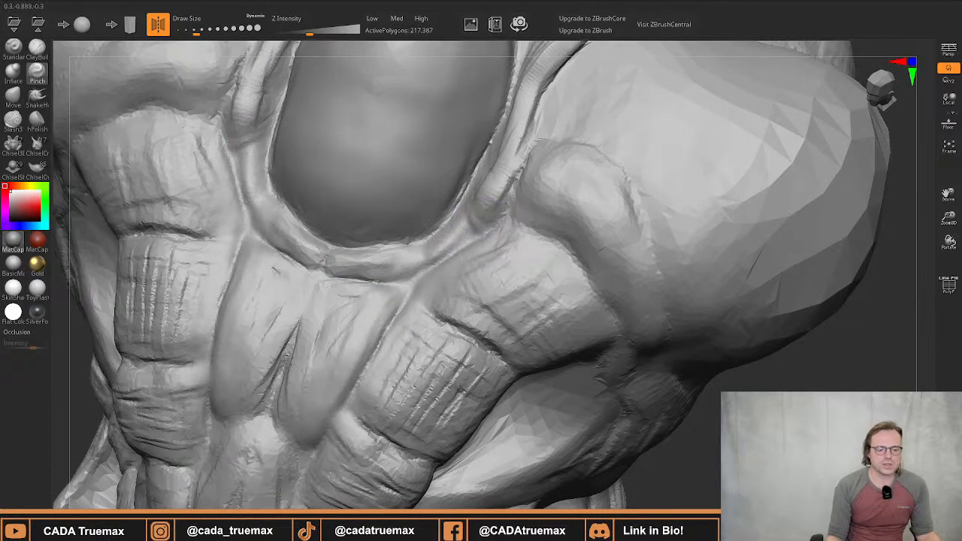
left_click_drag(403, 282, 492, 225)
mouse_move(364, 281)
left_mouse_down()
mouse_move(366, 263)
mouse_move(316, 253)
left_mouse_up()
right_click_drag(347, 271, 337, 244, "alt")
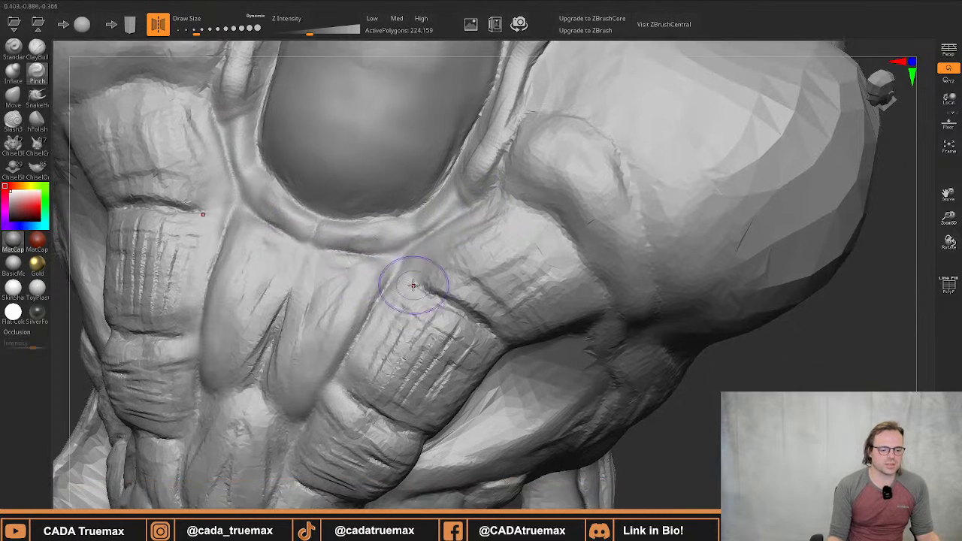
left_click_drag(420, 287, 473, 318)
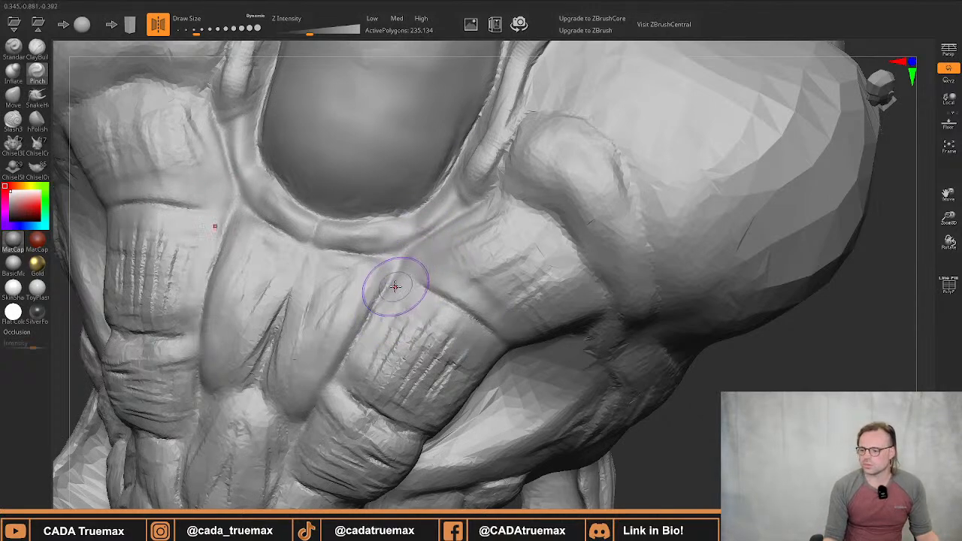
Tighten the grooves around the lower brow bands and between the small folds behind the nostril with the Pinch brush
mouse_move(395, 286)
right_mouse_down()
mouse_move(392, 252)
mouse_move(362, 229)
mouse_move(380, 289)
mouse_move(318, 275)
right_mouse_up()
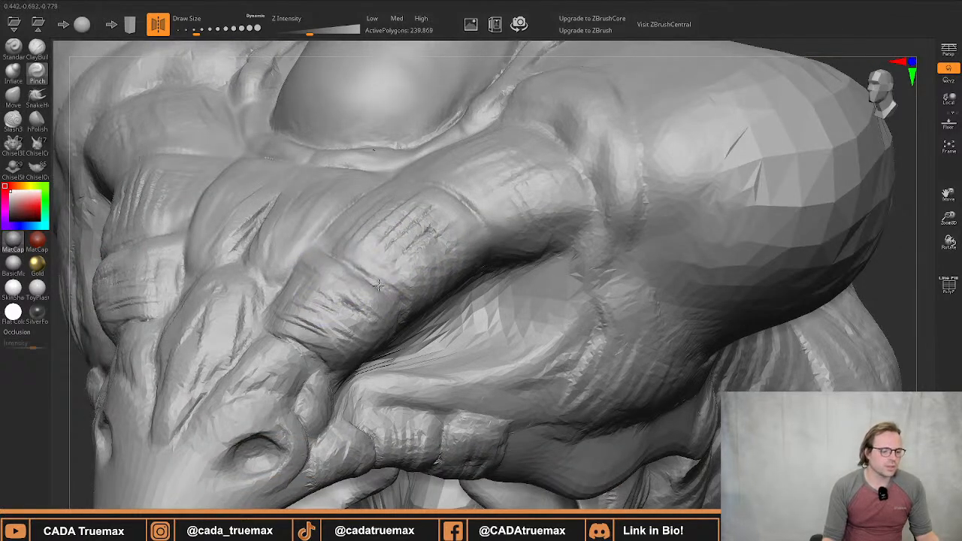
left_click_drag(379, 286, 362, 272)
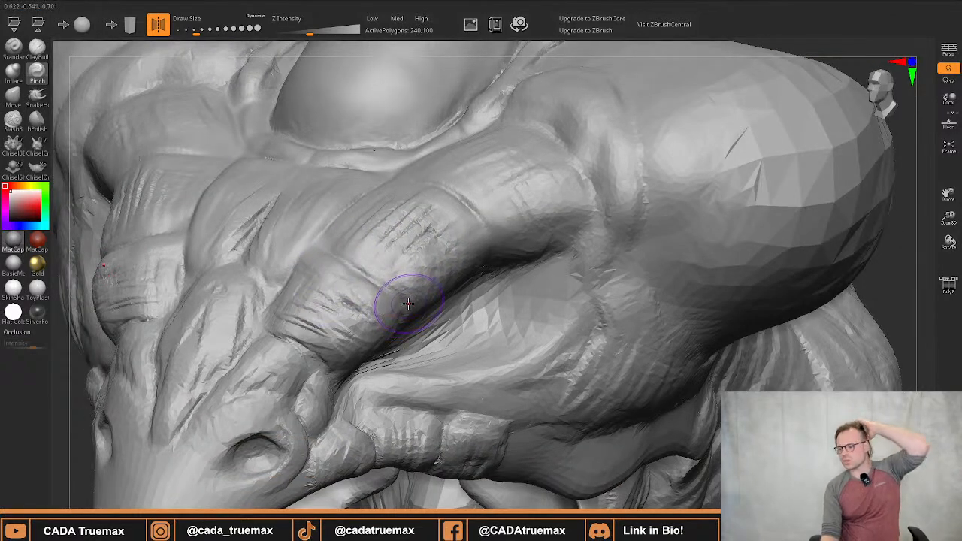
right_click_drag(344, 284, 343, 296)
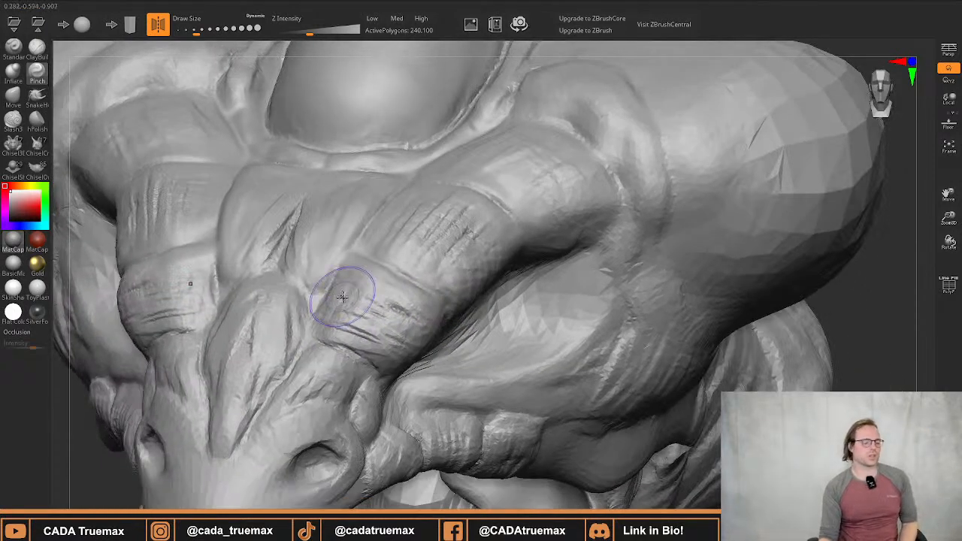
mouse_move(329, 344)
left_mouse_down()
mouse_move(364, 358)
mouse_move(383, 388)
left_mouse_up()
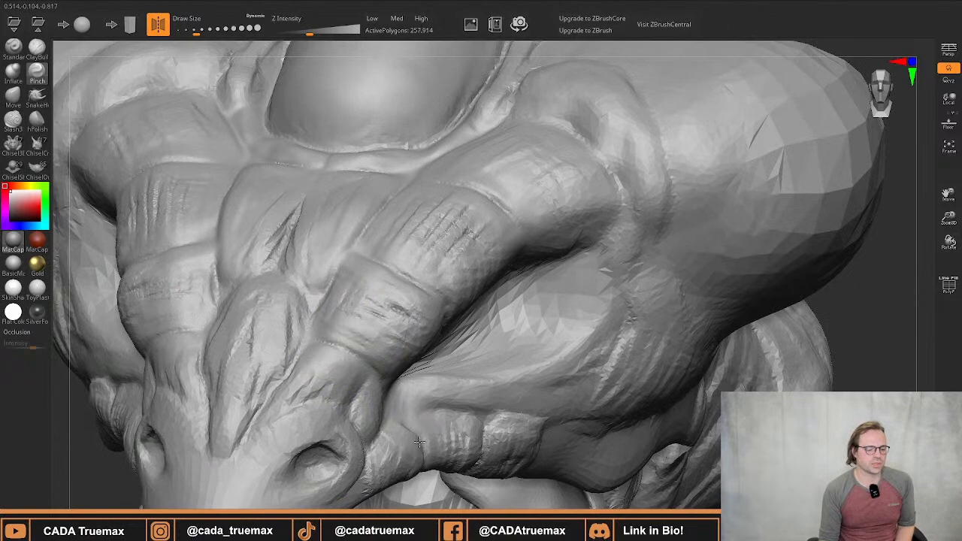
left_click_drag(419, 442, 487, 414)
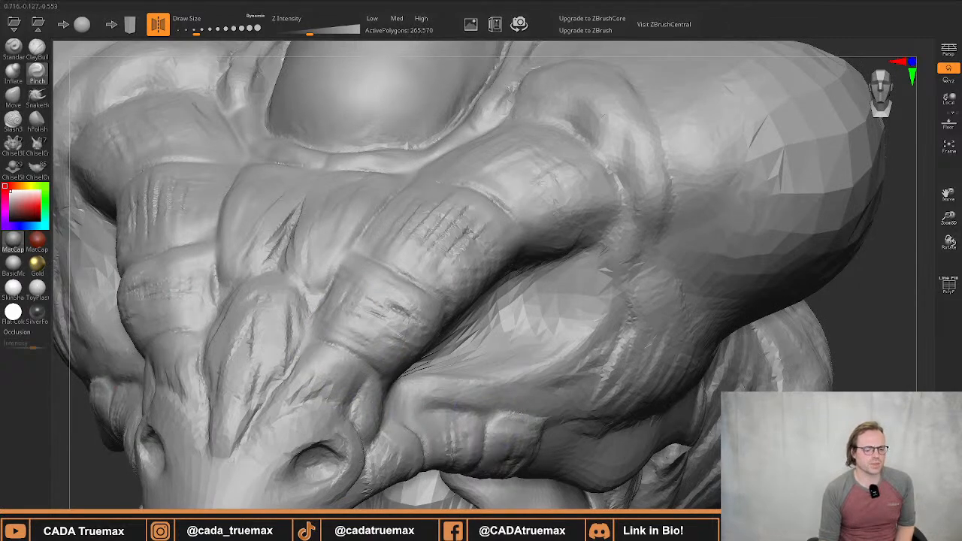
Pinch the long fold beneath the brow and refine the groove across the upper brow bands
right_click_drag(418, 355, 482, 385)
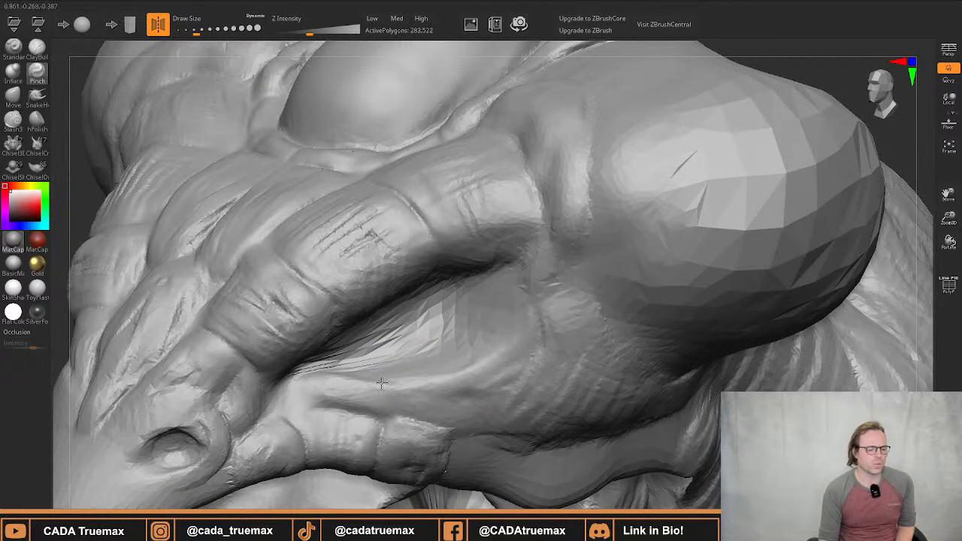
left_click_drag(312, 385, 355, 345)
mouse_move(301, 374)
left_mouse_down()
mouse_move(398, 331)
mouse_move(453, 352)
left_mouse_up()
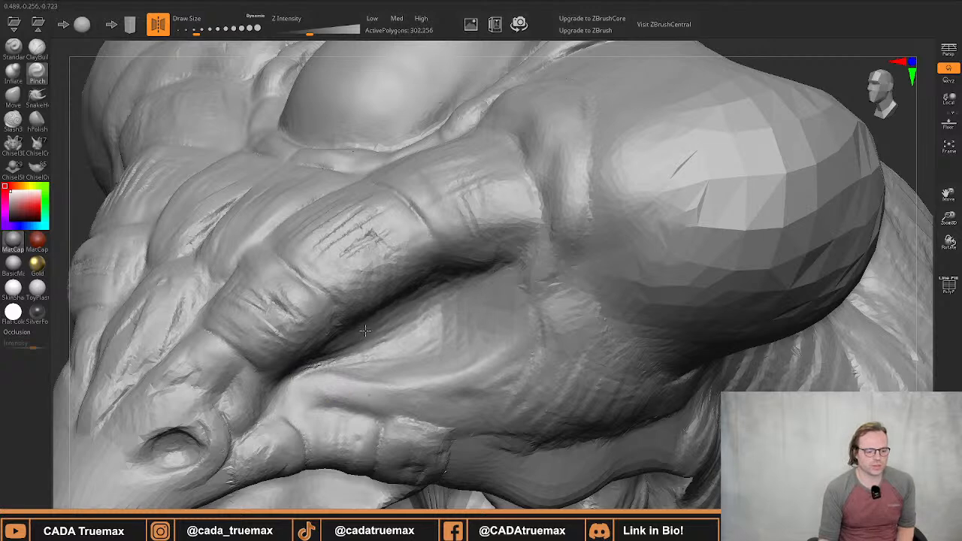
right_click_drag(432, 297, 414, 300)
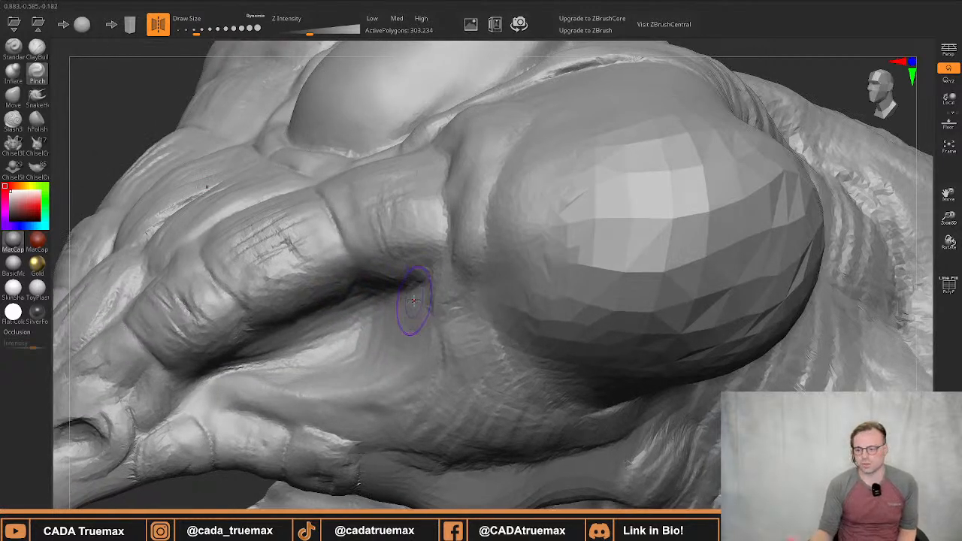
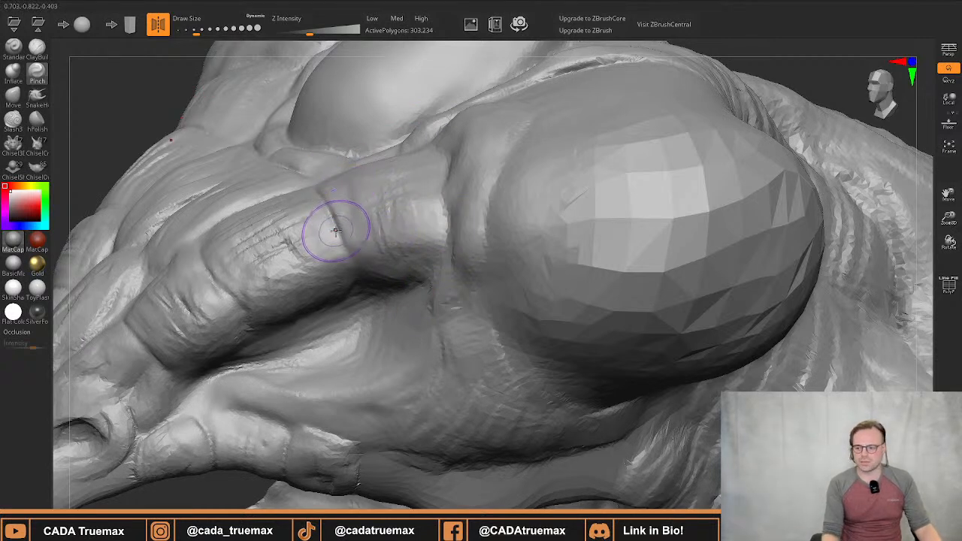
mouse_move(331, 238)
left_mouse_down()
mouse_move(338, 221)
mouse_move(327, 218)
left_mouse_up()
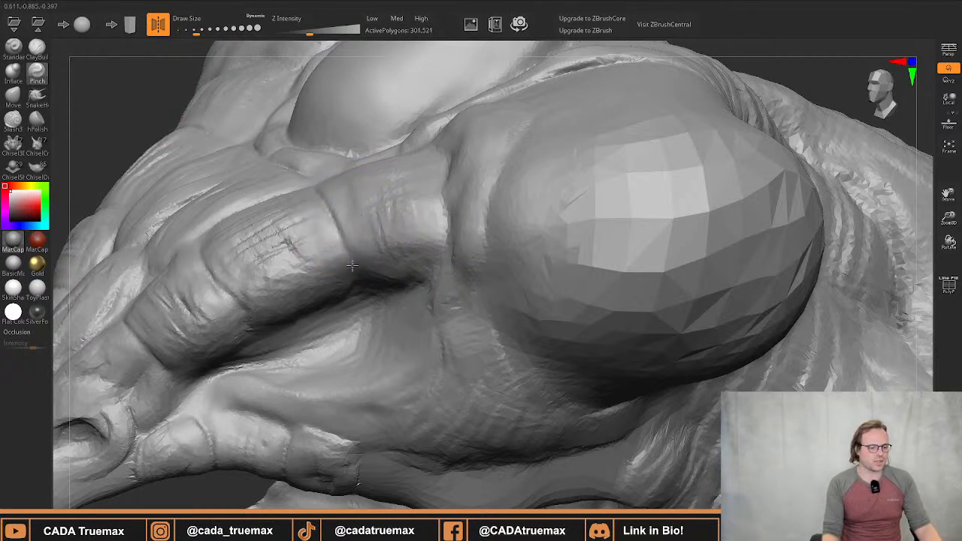
Smooth the skin folds beside the horn, and pinch the brow bands' creases from the opposite side of the head
mouse_move(376, 188)
right_mouse_down()
mouse_move(379, 67)
mouse_move(451, 65)
mouse_move(395, 222)
mouse_move(408, 301)
right_mouse_up()
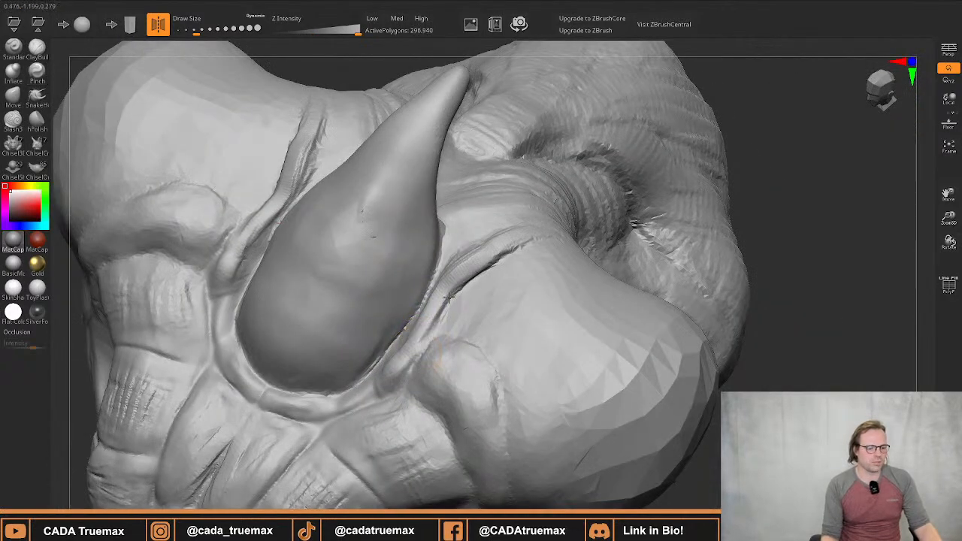
mouse_move(449, 298)
left_mouse_down("shift")
mouse_move(477, 275)
mouse_move(442, 291)
left_mouse_up("shift")
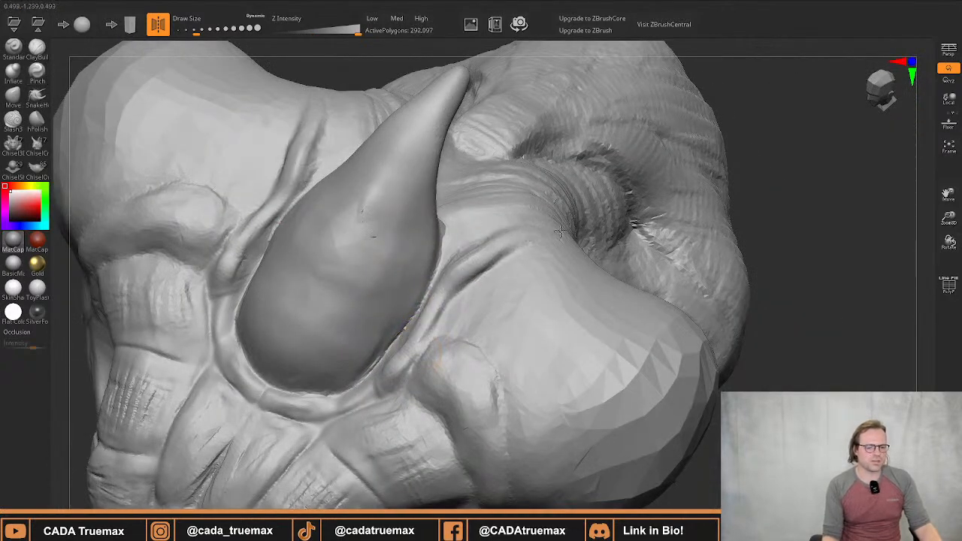
mouse_move(368, 309)
right_mouse_down()
mouse_move(336, 185)
mouse_move(360, 141)
right_mouse_up()
mouse_move(229, 361)
right_mouse_down()
mouse_move(259, 324)
mouse_move(331, 300)
right_mouse_up()
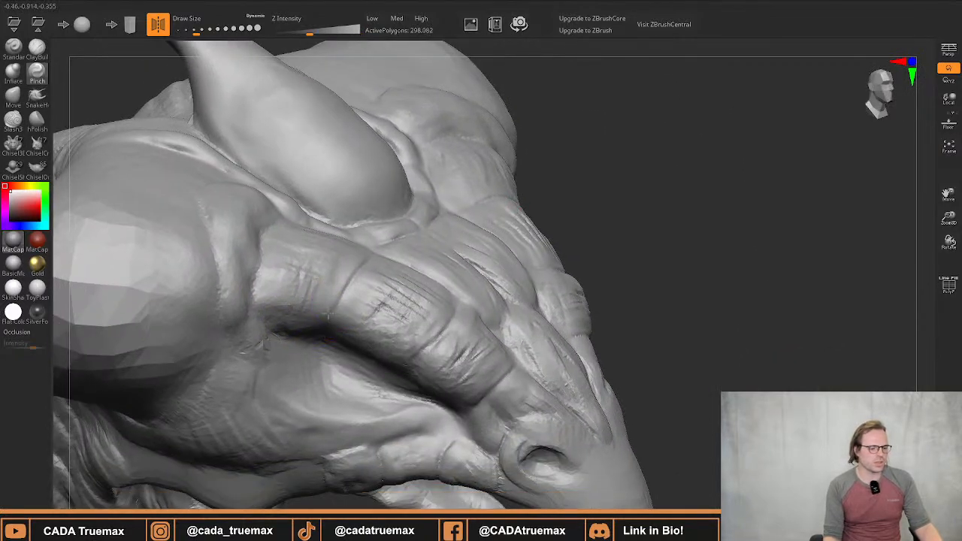
left_click_drag(327, 314, 354, 275)
left_click_drag(456, 323, 423, 352)
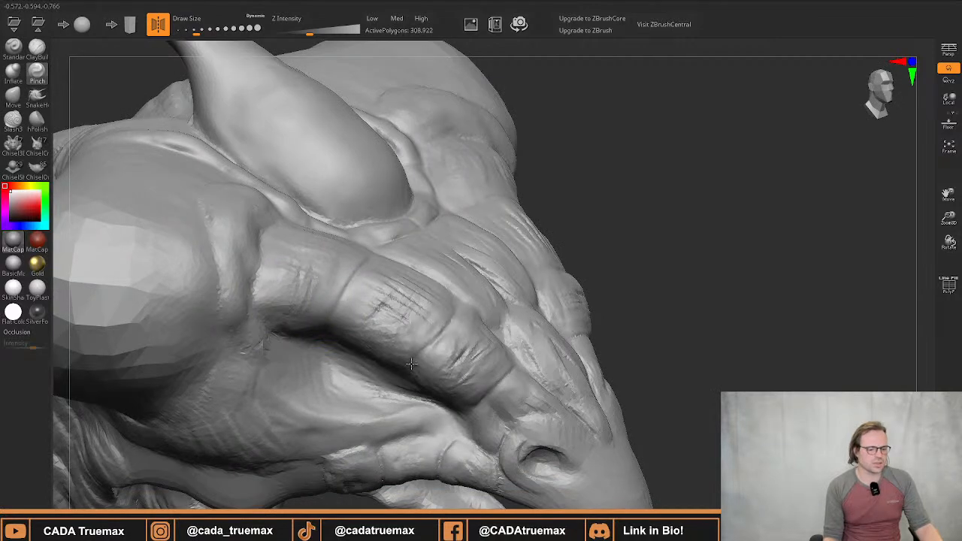
Sharpen the creases along both sides of the central nose ridge between the brow bands and the beak with the Pinch brush
right_click_drag(411, 364, 323, 343)
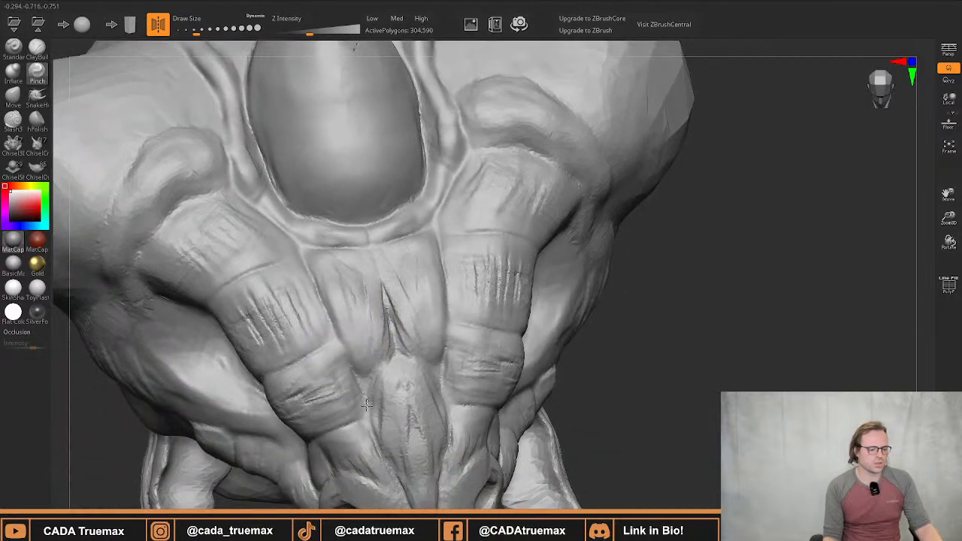
mouse_move(366, 404)
left_mouse_down()
mouse_move(376, 374)
mouse_move(368, 397)
left_mouse_up()
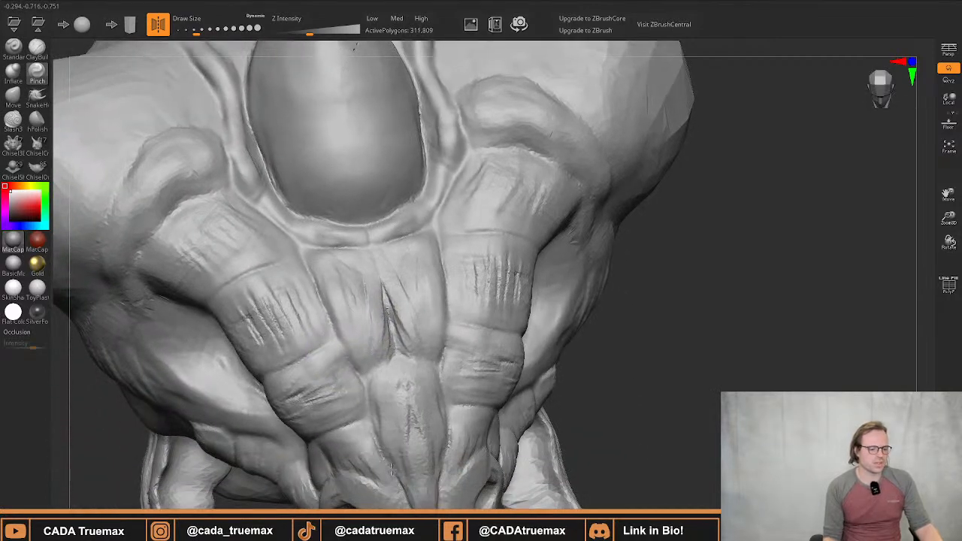
left_click_drag(392, 470, 409, 481)
right_click_drag(385, 415, 370, 354, "alt")
left_click_drag(377, 406, 397, 452)
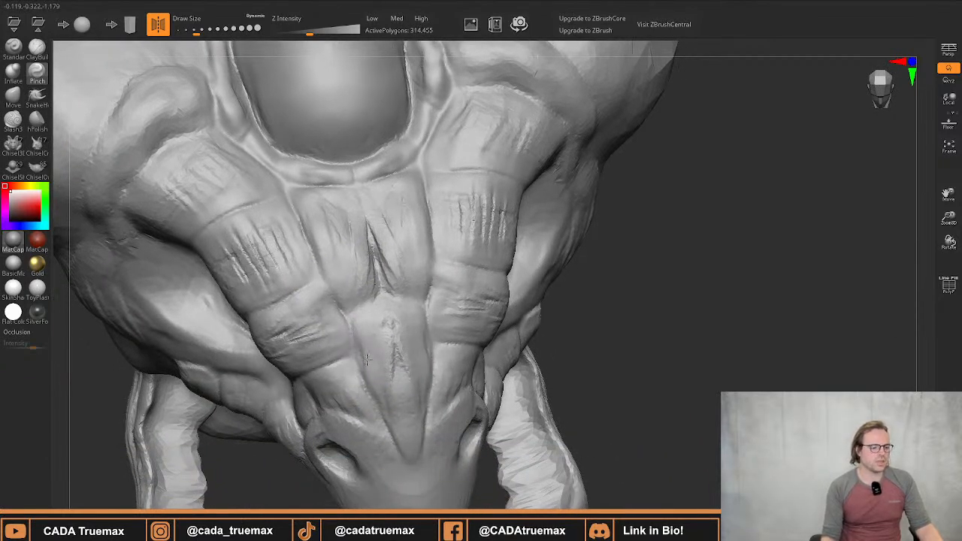
Pinch the seam around the horn's base, its surrounding rim and the skin folds alongside it into crisp edges
mouse_move(242, 191)
right_mouse_down()
mouse_move(305, 322)
mouse_move(325, 316)
right_mouse_up()
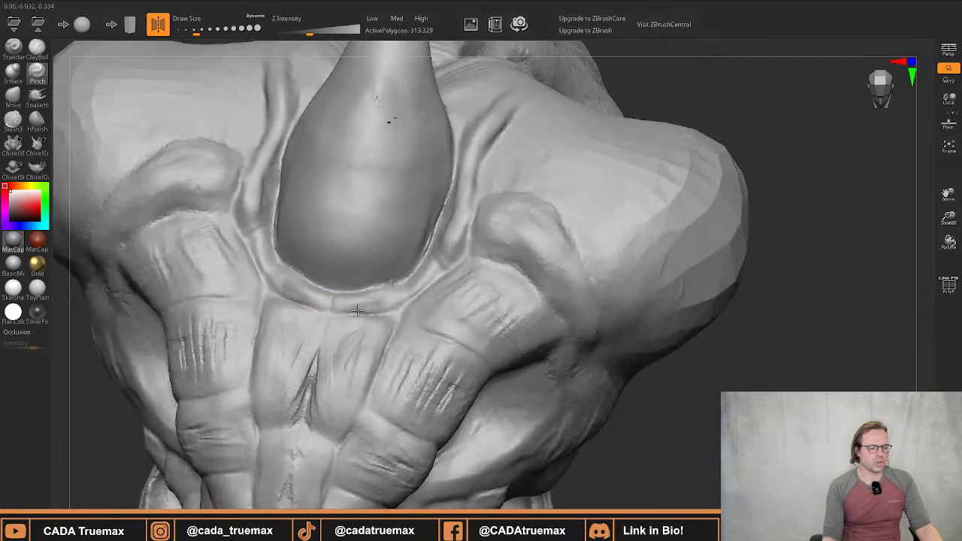
left_click_drag(343, 310, 382, 314)
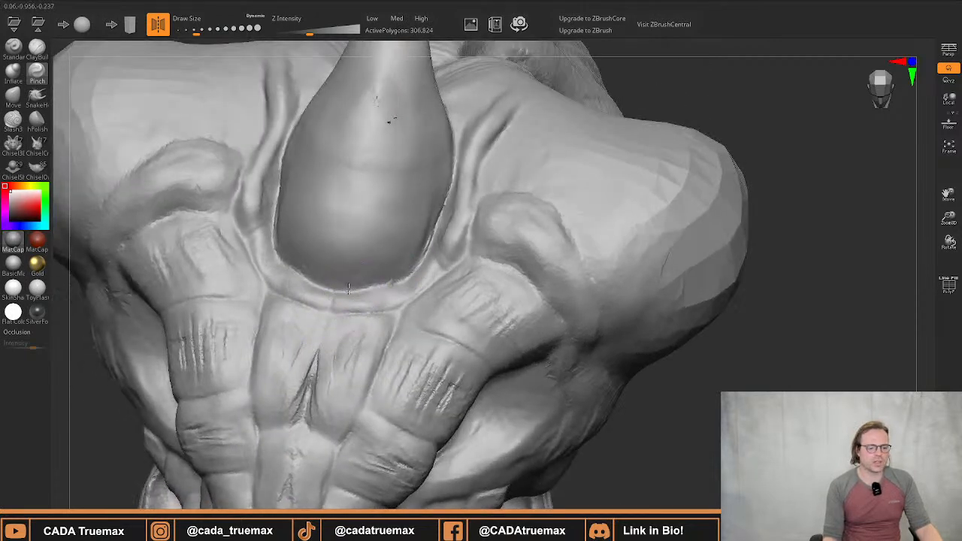
mouse_move(335, 291)
left_mouse_down()
mouse_move(388, 285)
mouse_move(423, 266)
mouse_move(406, 270)
mouse_move(448, 198)
left_mouse_up()
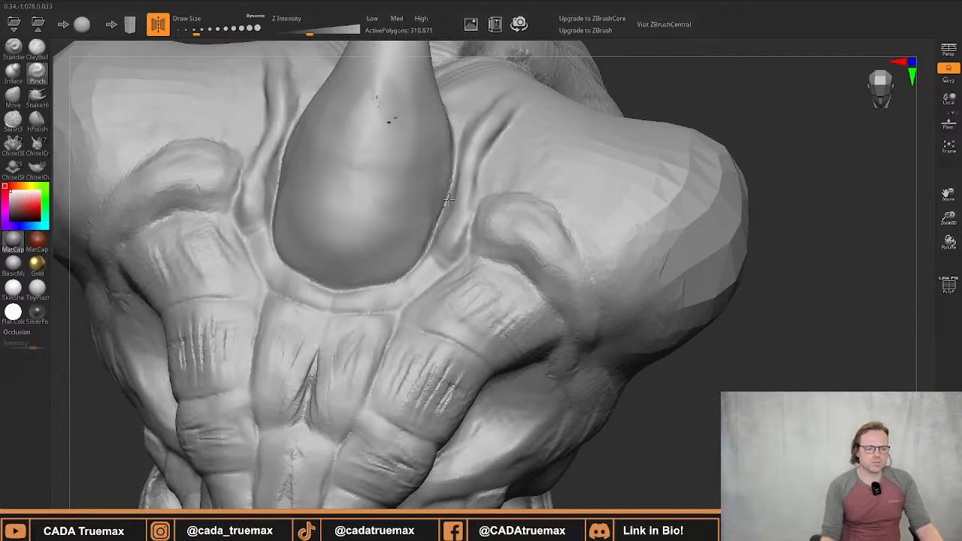
mouse_move(437, 237)
left_mouse_down()
mouse_move(460, 147)
mouse_move(439, 230)
left_mouse_up()
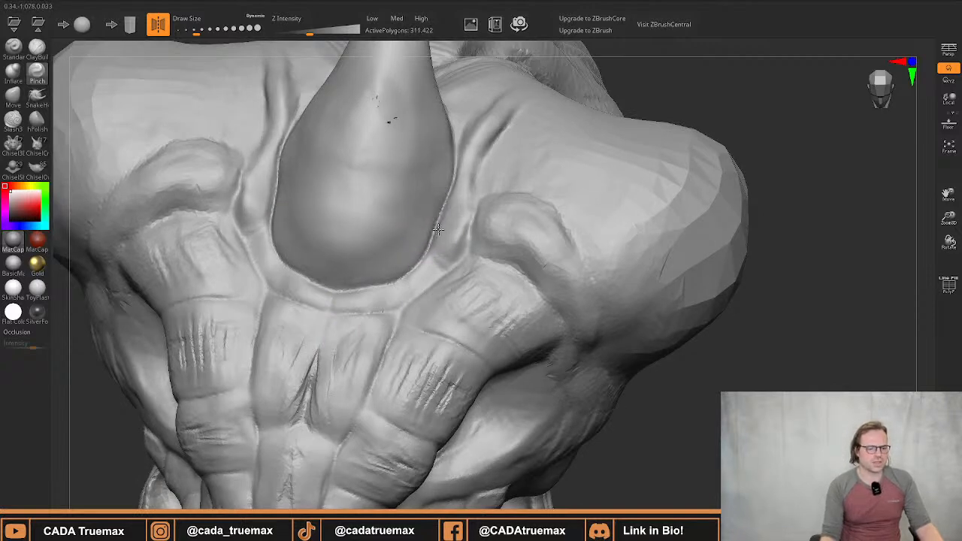
left_click_drag(450, 183, 460, 140)
right_click_drag(482, 176, 479, 209)
mouse_move(472, 216)
left_mouse_down()
mouse_move(475, 167)
mouse_move(511, 114)
mouse_move(477, 171)
left_mouse_up()
mouse_move(448, 197)
right_mouse_down()
mouse_move(483, 226)
mouse_move(417, 208)
right_mouse_up()
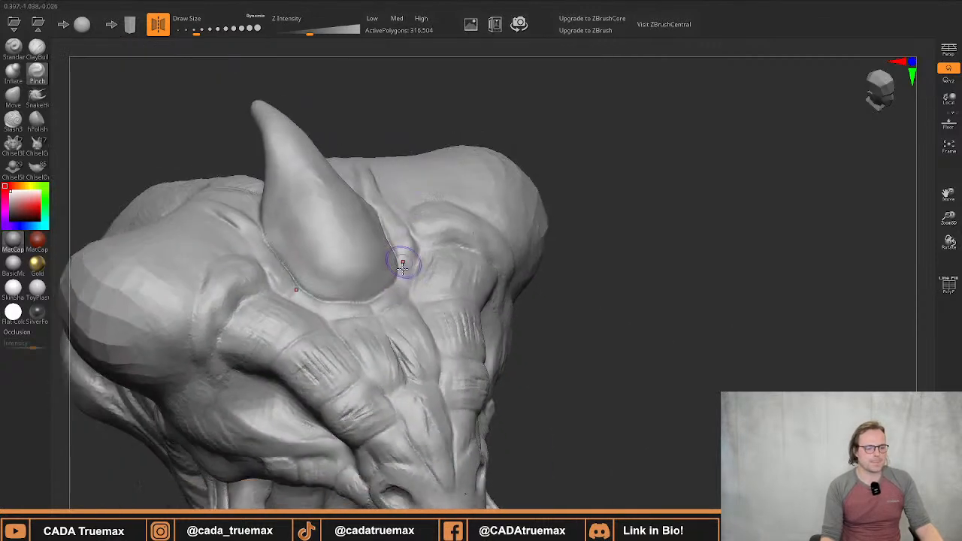
Finish pinching the seam around the horn's base, and sharpen the central forehead plate's groove and the crease beneath it
left_click_drag(405, 262, 419, 222)
mouse_move(417, 218)
right_mouse_down()
mouse_move(481, 176)
mouse_move(369, 188)
mouse_move(418, 192)
mouse_move(353, 204)
mouse_move(467, 226)
mouse_move(435, 239)
mouse_move(439, 218)
right_mouse_up()
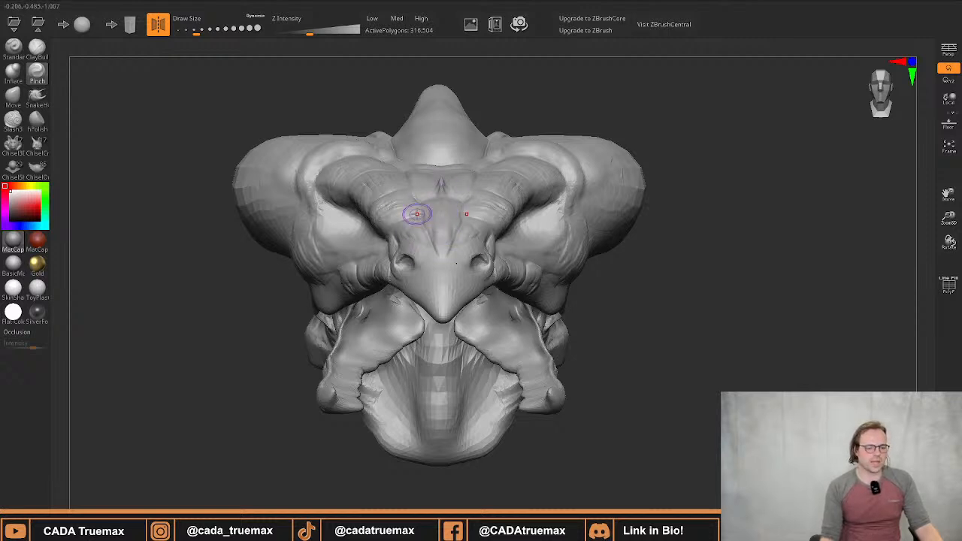
right_click_drag(460, 169, 418, 307)
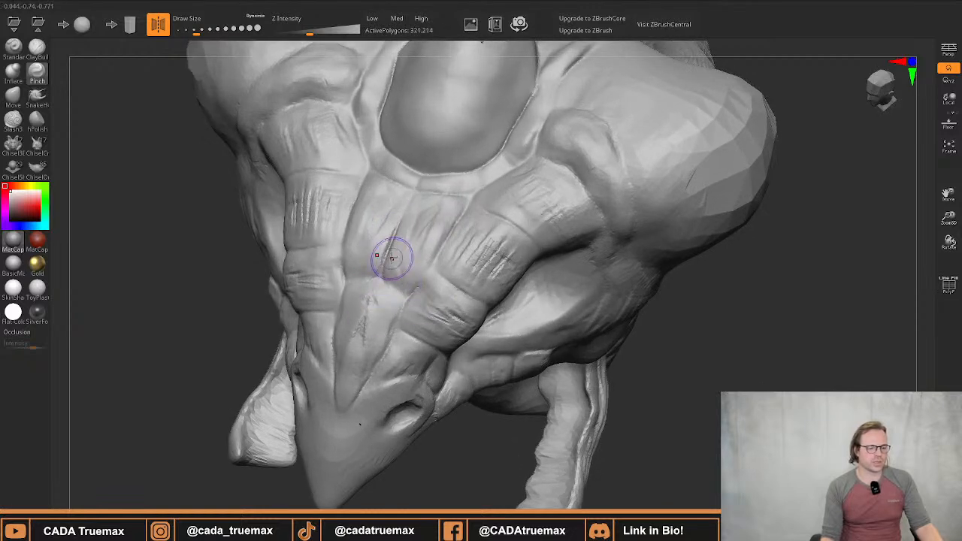
right_click_drag(391, 258, 415, 256)
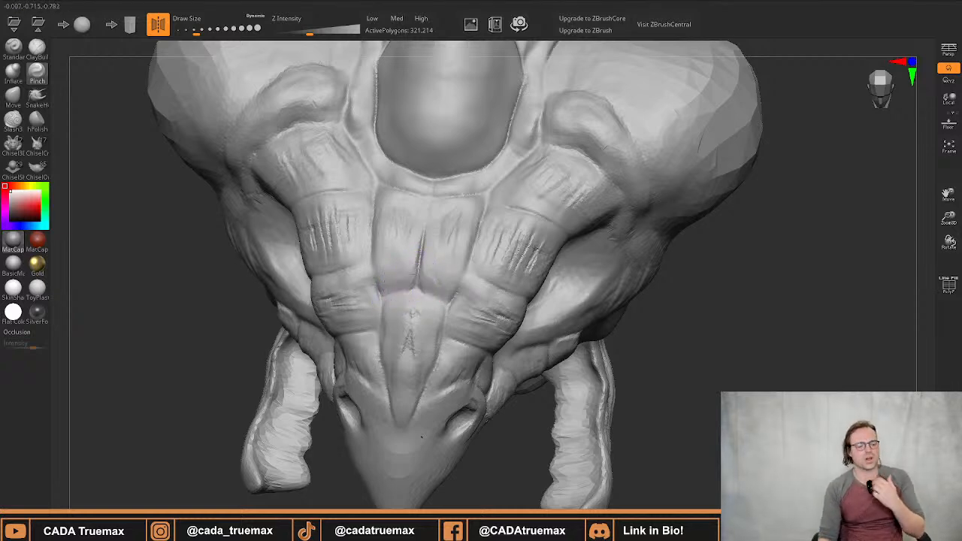
mouse_move(400, 273)
right_mouse_down()
mouse_move(381, 268)
mouse_move(405, 266)
right_mouse_up()
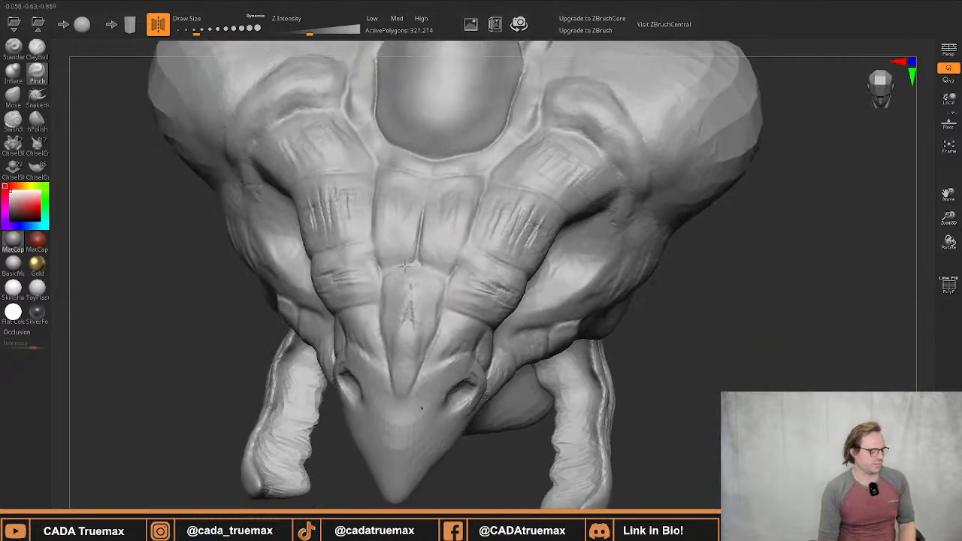
Try to pinch a ridge along the horn's front up to its tip with an enlarged Pinch brush
mouse_move(418, 178)
right_mouse_down("ctrl")
mouse_move(419, 267)
mouse_move(407, 290)
mouse_move(418, 225)
right_mouse_up("ctrl")
mouse_move(418, 226)
right_mouse_down("alt")
mouse_move(432, 275)
mouse_move(467, 224)
mouse_move(439, 232)
mouse_move(425, 268)
mouse_move(434, 236)
mouse_move(413, 221)
mouse_move(436, 234)
mouse_move(390, 280)
right_mouse_up("alt")
key("s")
left_click_drag(390, 281, 398, 259)
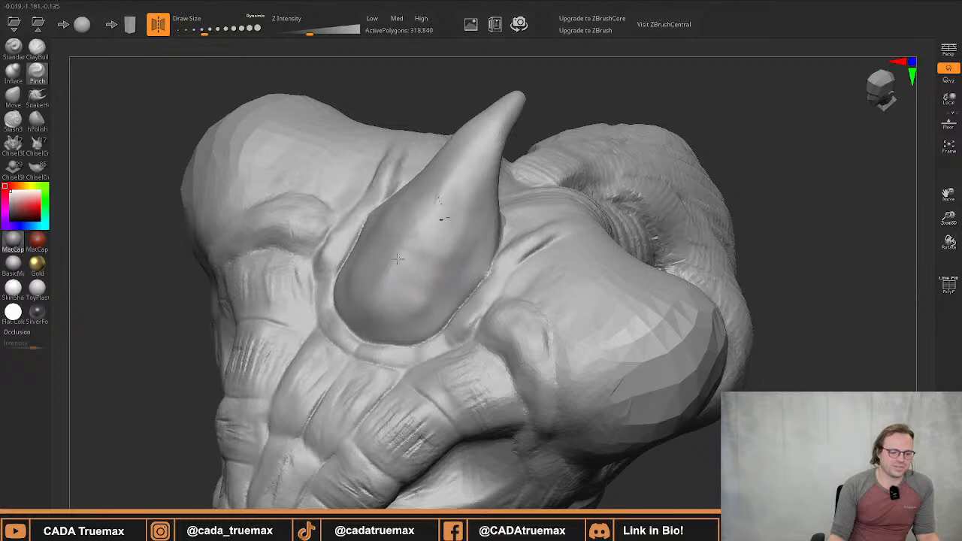
left_click_drag(446, 184, 510, 103)
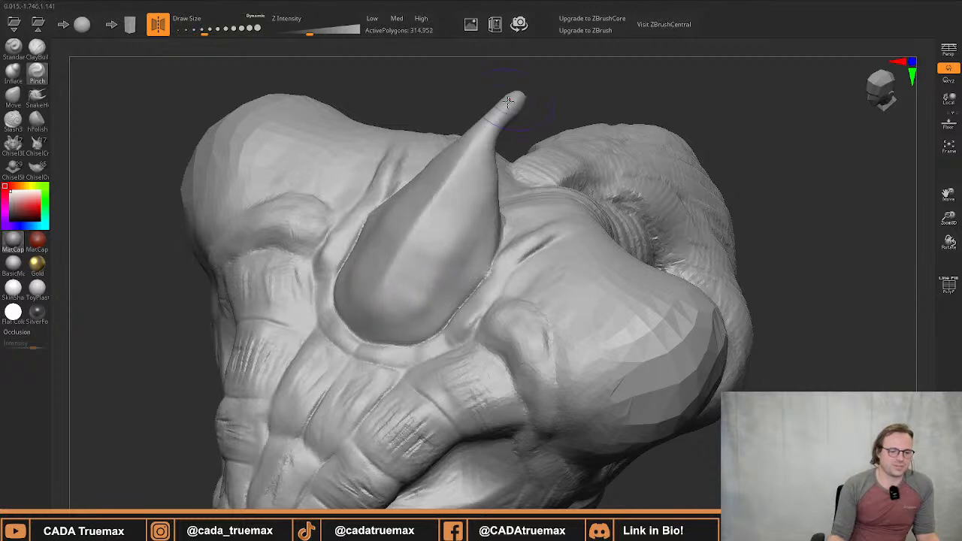
right_click_drag(453, 177, 451, 183)
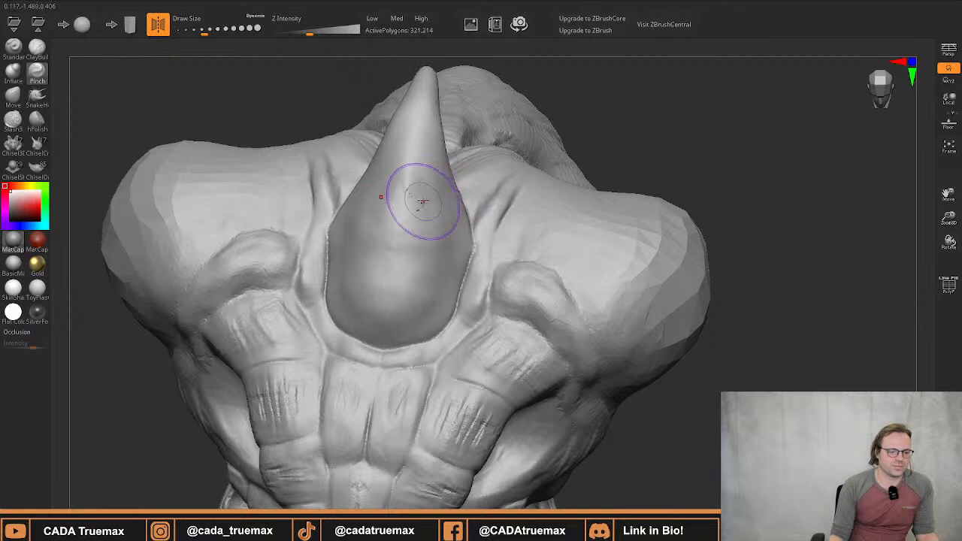
Pinch a narrow central ridge down the front of the horn with a smaller Pinch brush
key("s")
left_click_drag(414, 206, 409, 208)
left_click_drag(389, 288, 384, 291)
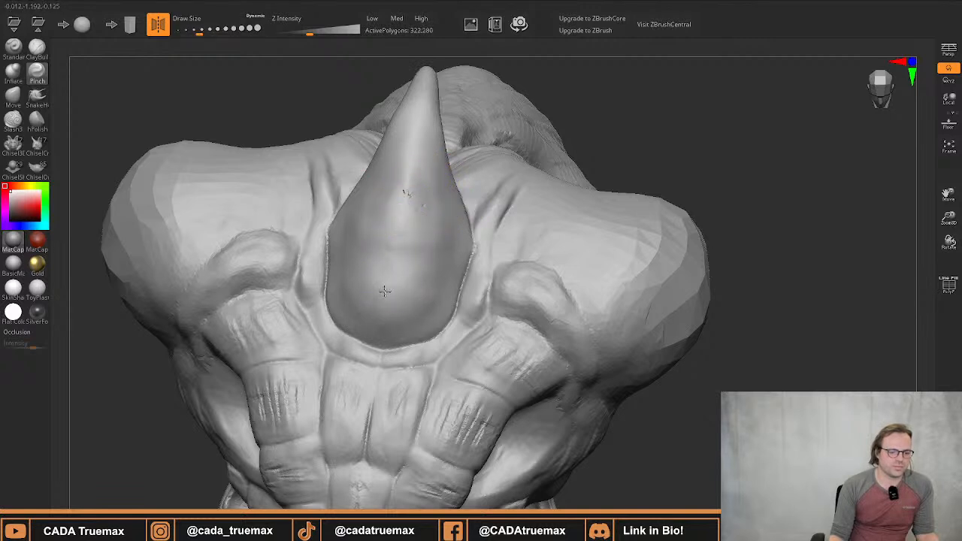
key("s")
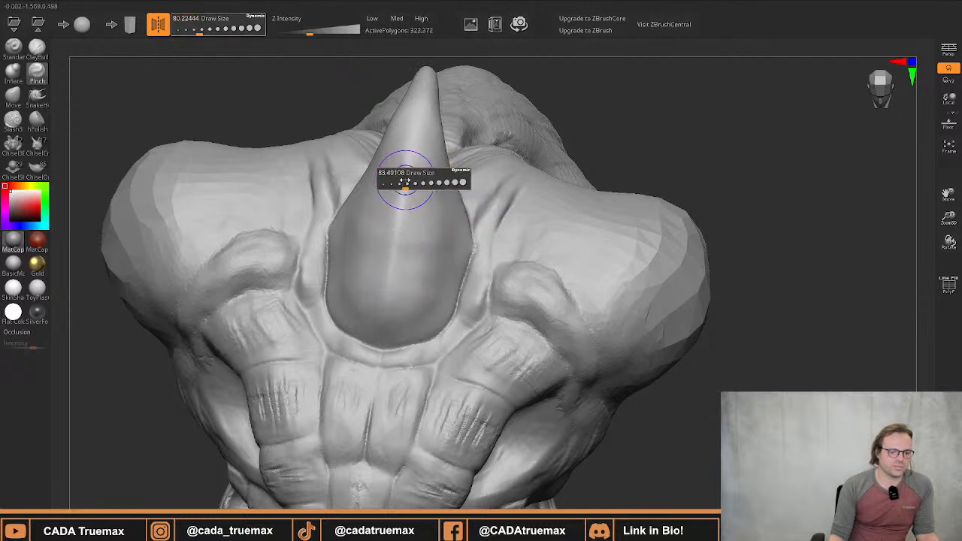
left_click_drag(408, 183, 405, 182)
left_click_drag(393, 221, 380, 319)
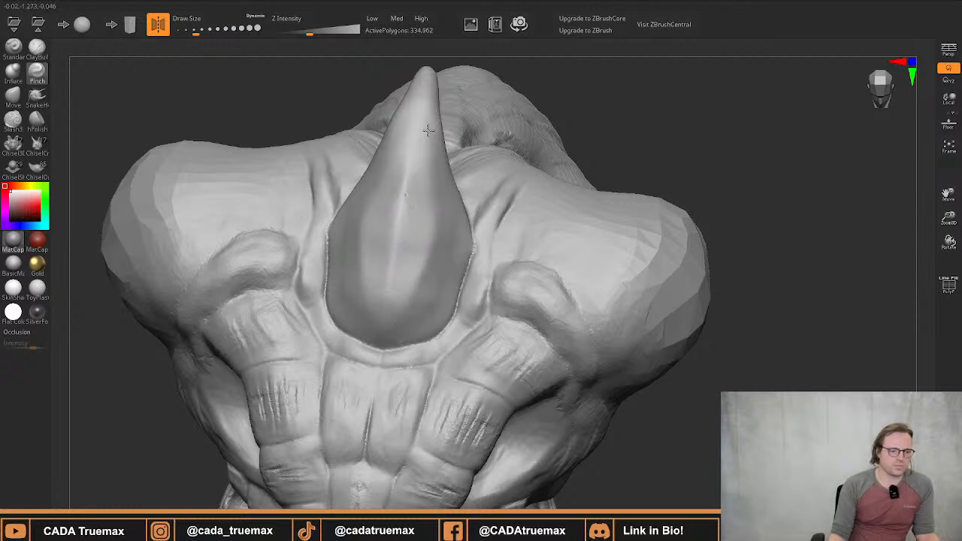
Pinch the horn's tip to a sharp point and define ridges along both sides down to its base
mouse_move(429, 131)
left_mouse_down()
mouse_move(439, 118)
mouse_move(426, 129)
left_mouse_up()
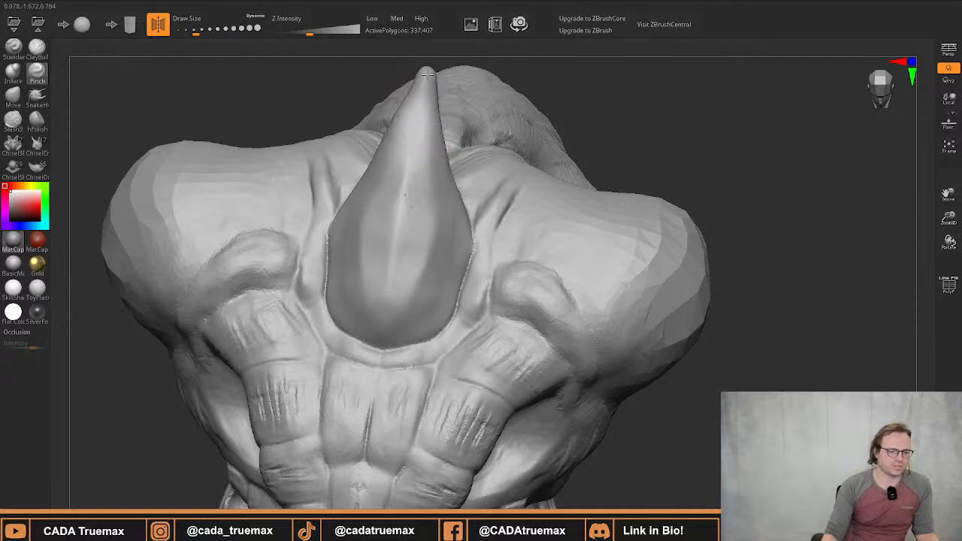
left_click_drag(427, 71, 424, 170)
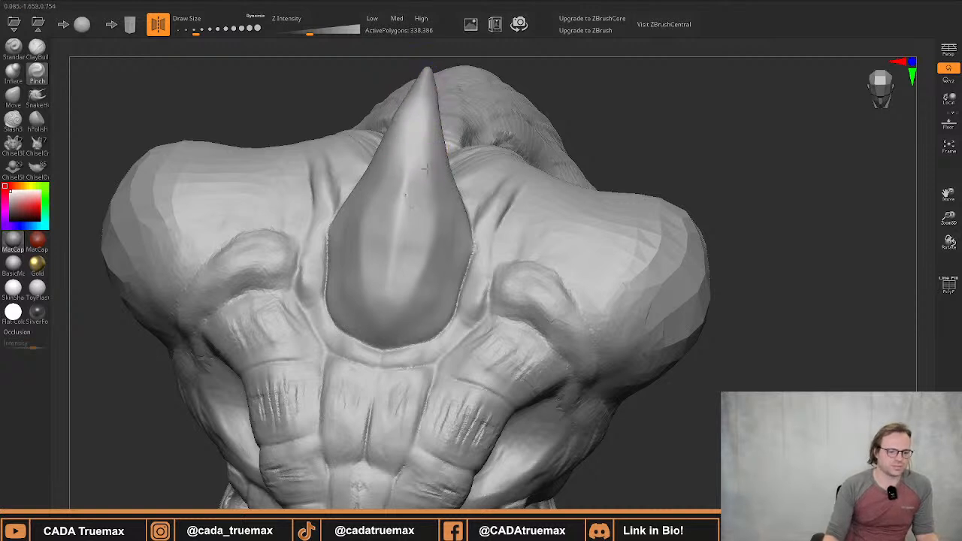
mouse_move(427, 261)
left_mouse_down()
mouse_move(419, 290)
mouse_move(384, 328)
mouse_move(421, 317)
left_mouse_up()
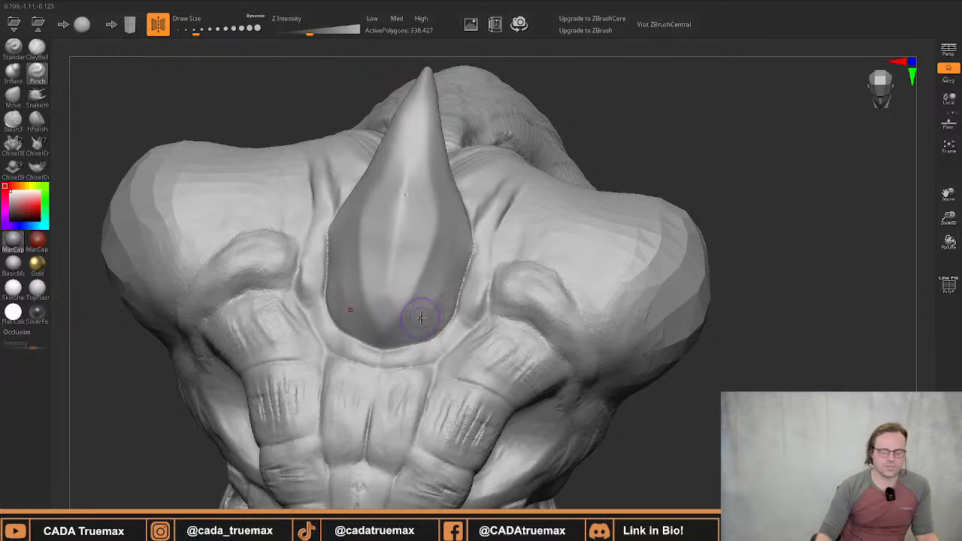
Smooth away the rough scratches on the brow bands from the nostril up to the side bulge
mouse_move(449, 263)
right_mouse_down()
mouse_move(421, 242)
mouse_move(408, 276)
mouse_move(404, 251)
mouse_move(400, 270)
mouse_move(396, 264)
mouse_move(454, 256)
mouse_move(413, 268)
mouse_move(434, 208)
mouse_move(436, 149)
right_mouse_up()
right_click_drag(446, 217, 469, 200, "ctrl")
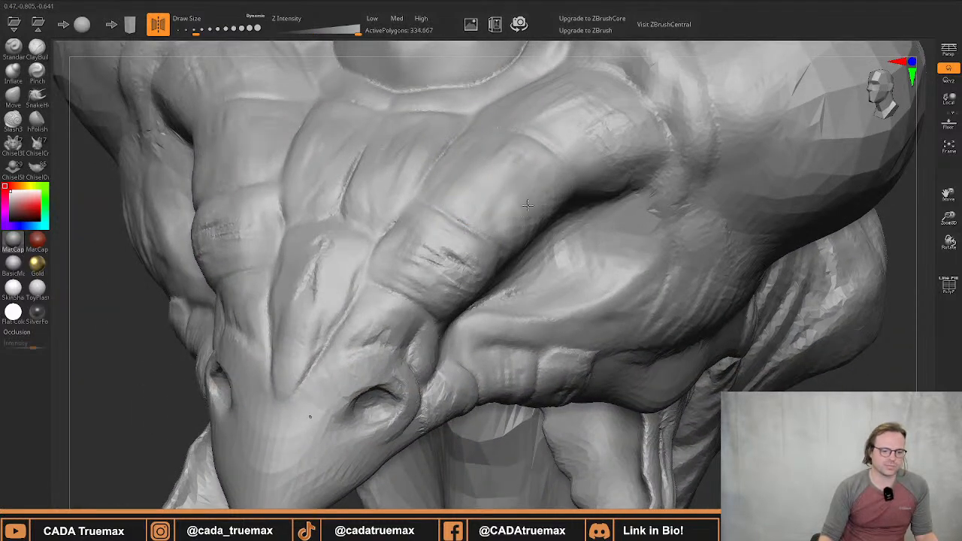
mouse_move(426, 260)
left_mouse_down("shift")
mouse_move(449, 273)
mouse_move(457, 259)
mouse_move(510, 296)
mouse_move(489, 290)
left_mouse_up("shift")
left_click_drag(603, 141, 582, 101, "shift")
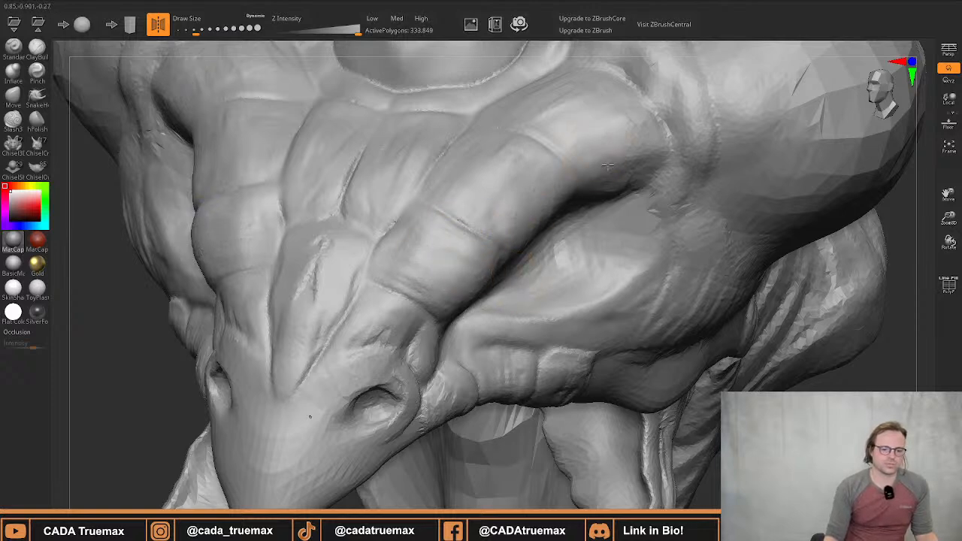
left_click_drag(607, 166, 615, 187, "shift")
Smooth the rough skin on the side of the neck and the folds behind the side bulge with a larger brush
mouse_move(576, 157)
right_mouse_down()
mouse_move(444, 245)
mouse_move(464, 204)
mouse_move(450, 252)
mouse_move(428, 182)
right_mouse_up()
key("s")
mouse_move(482, 262)
left_mouse_down()
mouse_move(490, 264)
mouse_move(454, 273)
mouse_move(551, 291)
left_mouse_up()
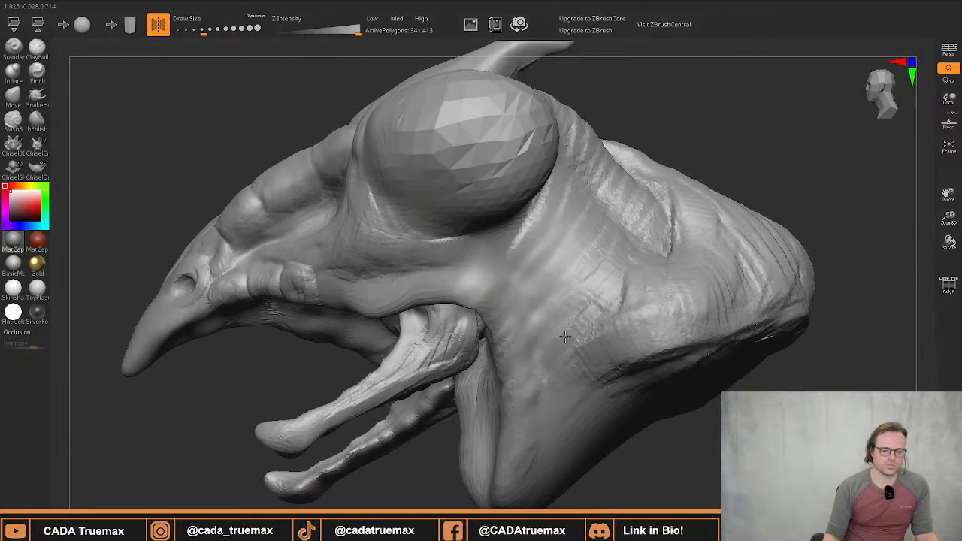
left_click_drag(713, 315, 570, 357, "shift")
right_click_drag(610, 275, 580, 313, "alt")
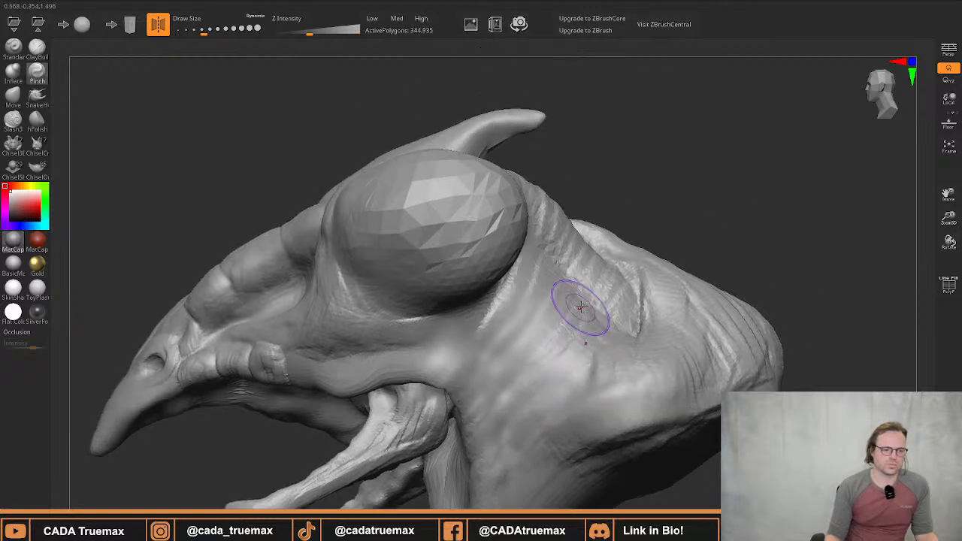
left_click_drag(579, 314, 568, 342, "shift")
left_click_drag(615, 315, 643, 341, "shift")
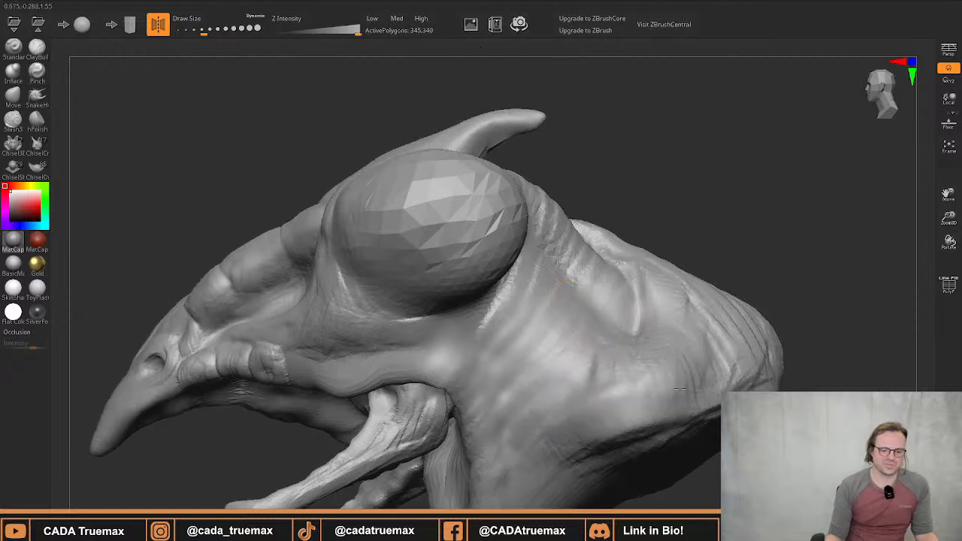
Smooth the folds and wrinkles across the back of the head and the bumps along the upper lip behind the beak
right_click_drag(552, 361, 443, 358)
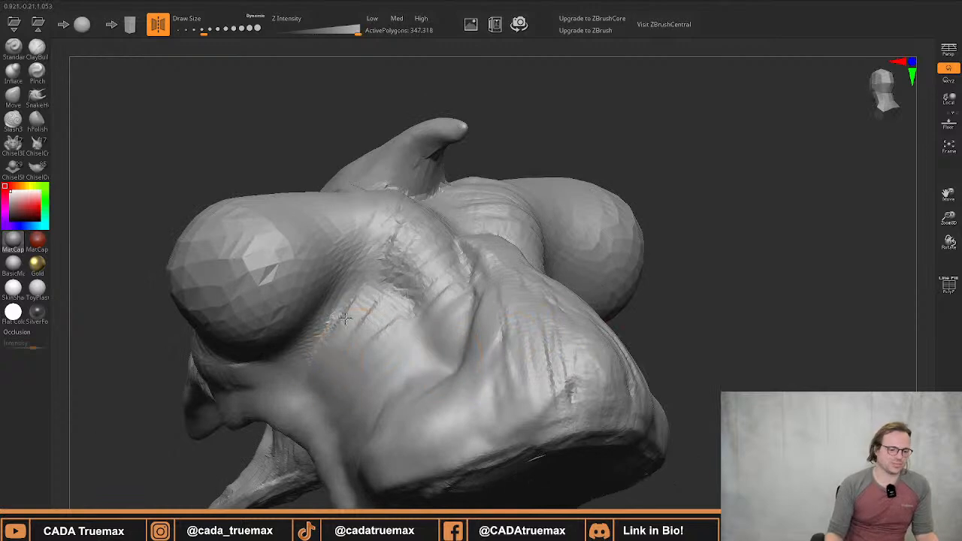
left_click_drag(345, 319, 443, 254, "shift")
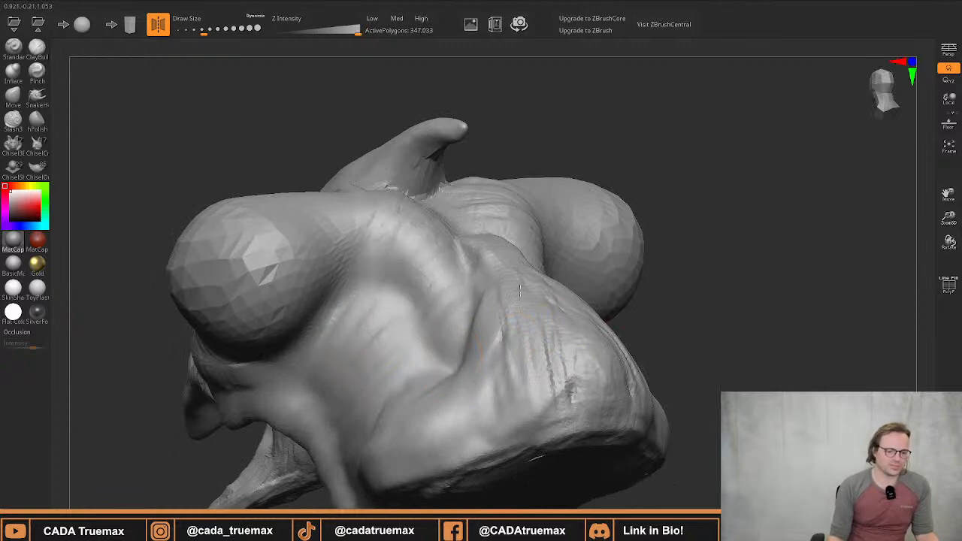
left_click_drag(519, 291, 591, 416, "shift")
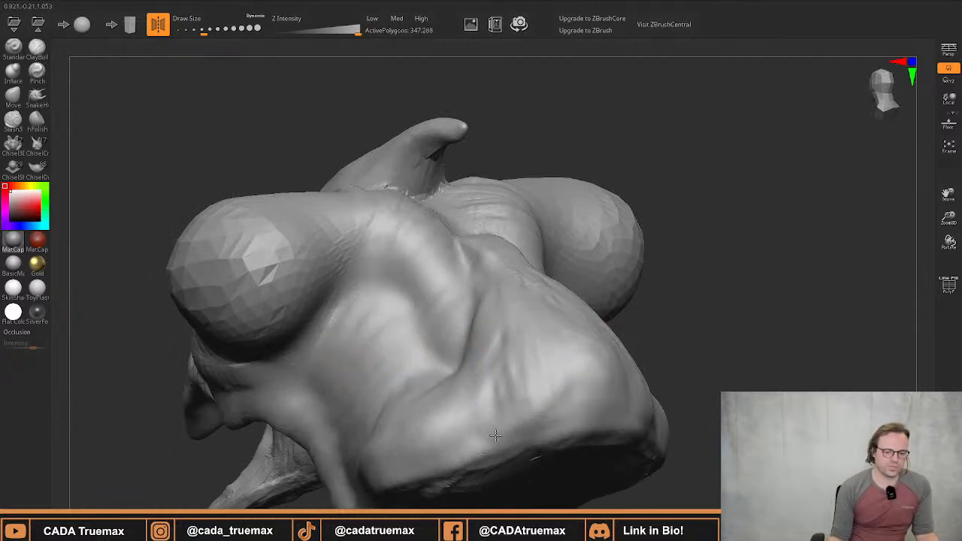
right_click_drag(495, 435, 527, 384)
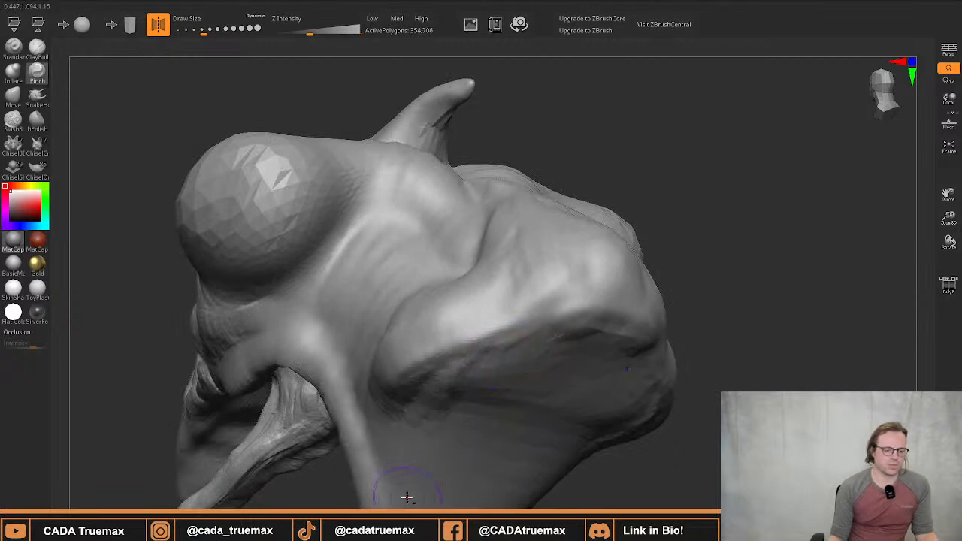
right_click_drag(297, 323, 357, 388)
left_click_drag(357, 388, 413, 385, "shift")
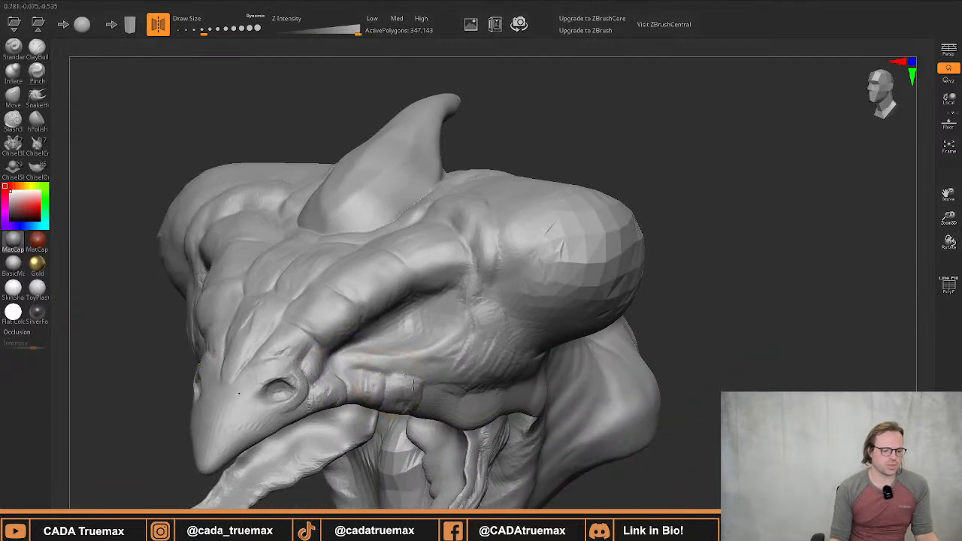
Pinch the nostril's upper and lower rims into a clean edge, refining them with a smaller Pinch brush
mouse_move(342, 381)
right_mouse_down()
mouse_move(338, 285)
mouse_move(311, 325)
right_mouse_up()
mouse_move(331, 292)
right_mouse_down("alt")
mouse_move(394, 233)
mouse_move(333, 349)
mouse_move(352, 319)
right_mouse_up("alt")
key("s")
mouse_move(354, 319)
left_mouse_down()
mouse_move(317, 285)
mouse_move(298, 284)
left_mouse_up()
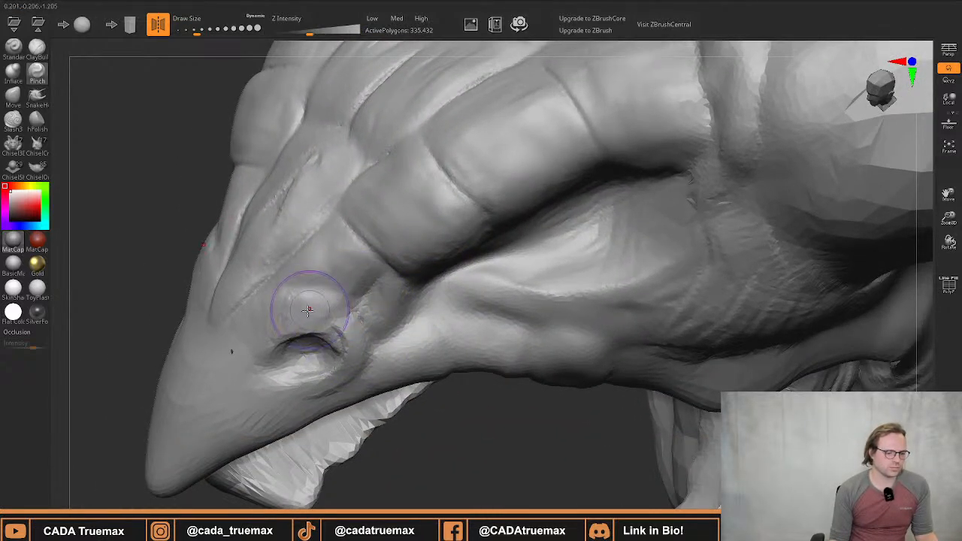
mouse_move(276, 329)
left_mouse_down()
mouse_move(329, 337)
mouse_move(343, 355)
left_mouse_up()
key("s")
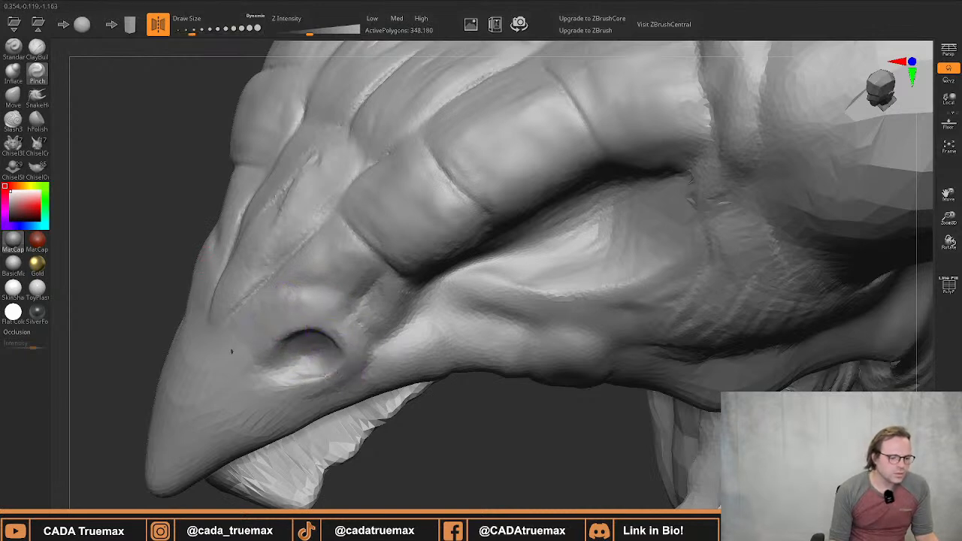
mouse_move(301, 378)
left_mouse_down()
mouse_move(269, 365)
mouse_move(276, 355)
left_mouse_up()
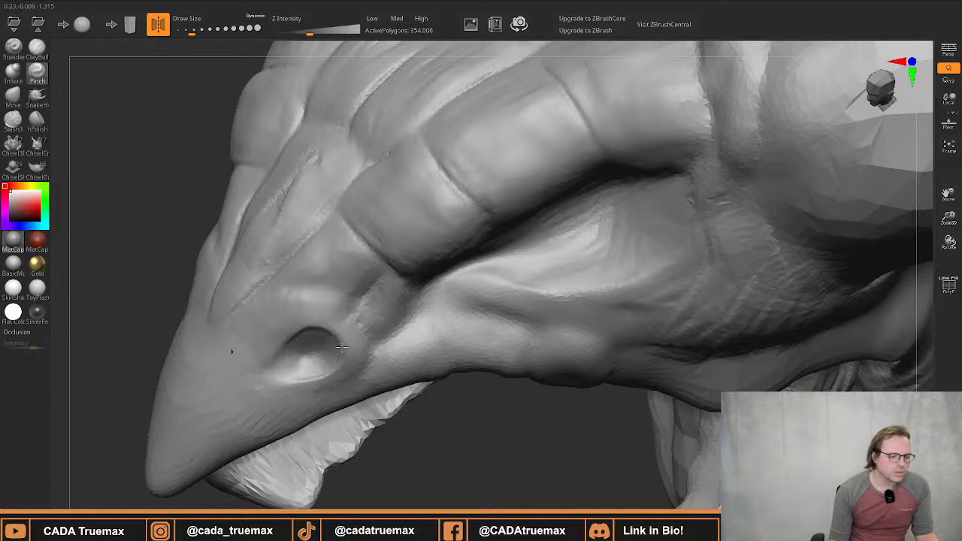
left_click_drag(315, 383, 266, 399)
Pinch the lower and rear edges of the hollow beneath the brow bands
mouse_move(266, 398)
right_mouse_down("ctrl")
mouse_move(326, 286)
mouse_move(321, 369)
mouse_move(468, 212)
right_mouse_up("ctrl")
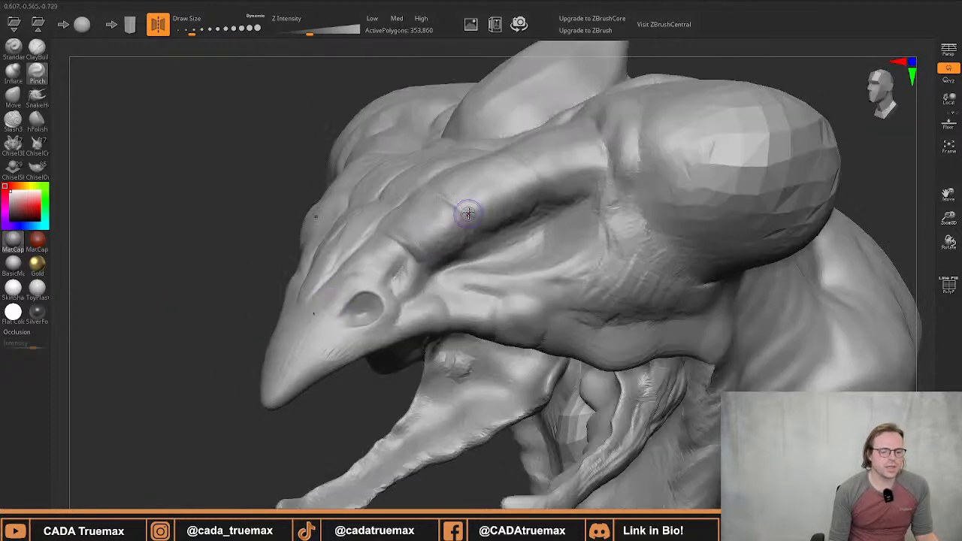
left_click_drag(464, 274, 476, 278)
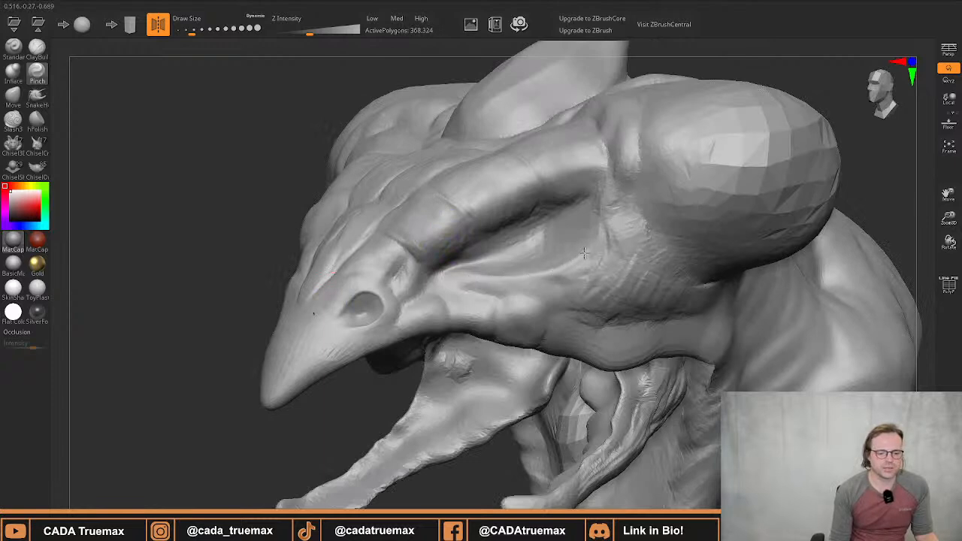
mouse_move(602, 224)
left_mouse_down()
mouse_move(564, 204)
mouse_move(536, 215)
mouse_move(571, 228)
mouse_move(598, 214)
mouse_move(582, 215)
mouse_move(587, 246)
left_mouse_up()
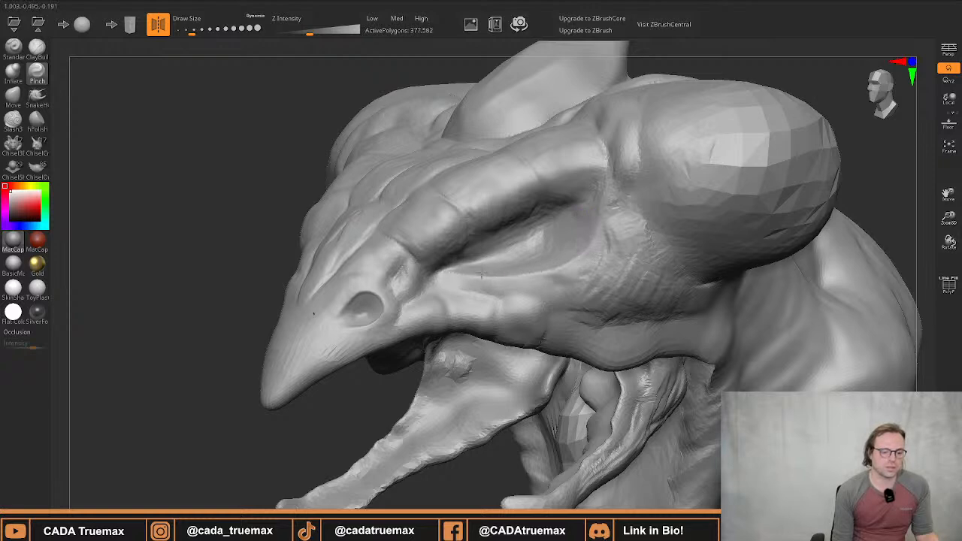
Pinch the upper beak's cutting edge and tip into a sharp outline
mouse_move(477, 215)
right_mouse_down()
mouse_move(527, 242)
mouse_move(444, 258)
mouse_move(492, 260)
mouse_move(421, 290)
mouse_move(494, 198)
mouse_move(488, 249)
right_mouse_up()
key("space")
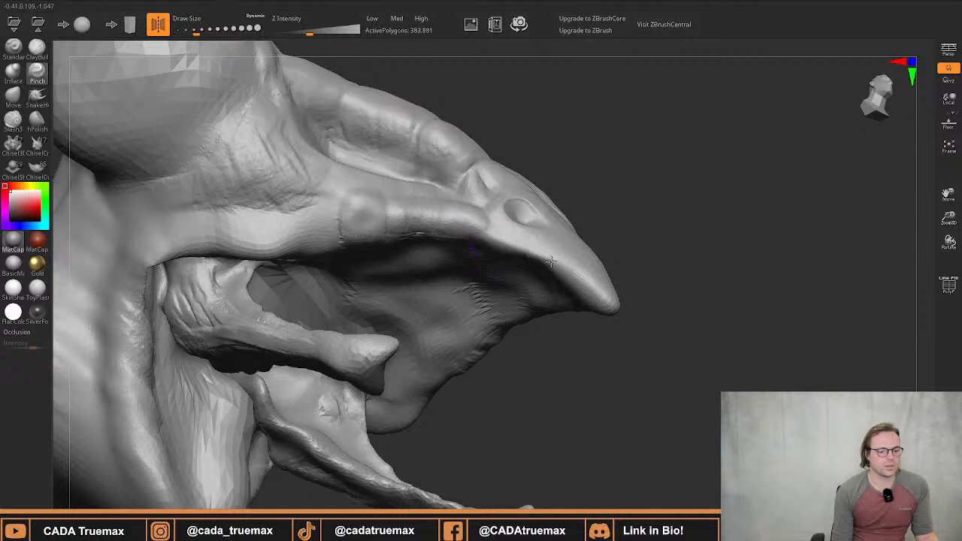
mouse_move(591, 294)
left_mouse_down()
mouse_move(600, 301)
mouse_move(583, 292)
left_mouse_up()
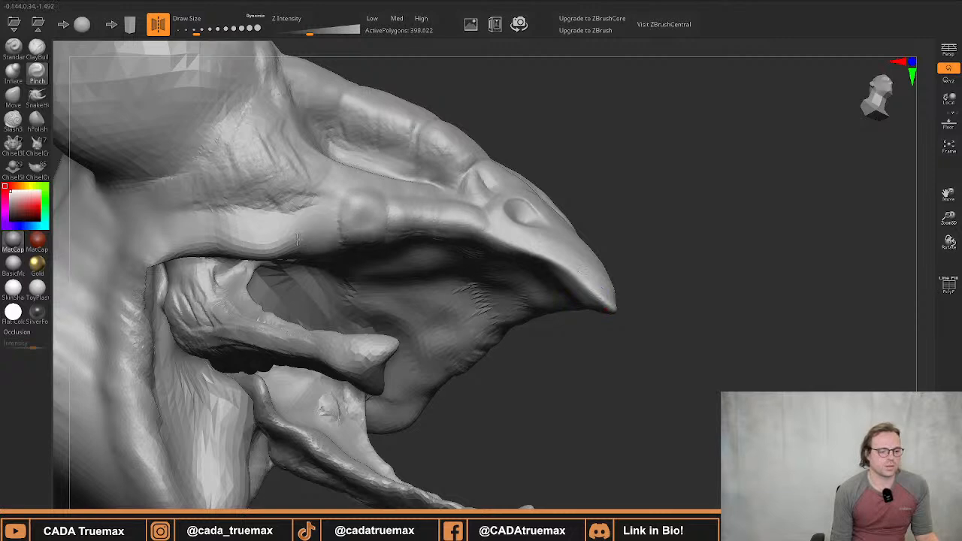
Smooth the rough surface at the base of the side mandible where it meets the mouth corner
right_click_drag(312, 247, 193, 343)
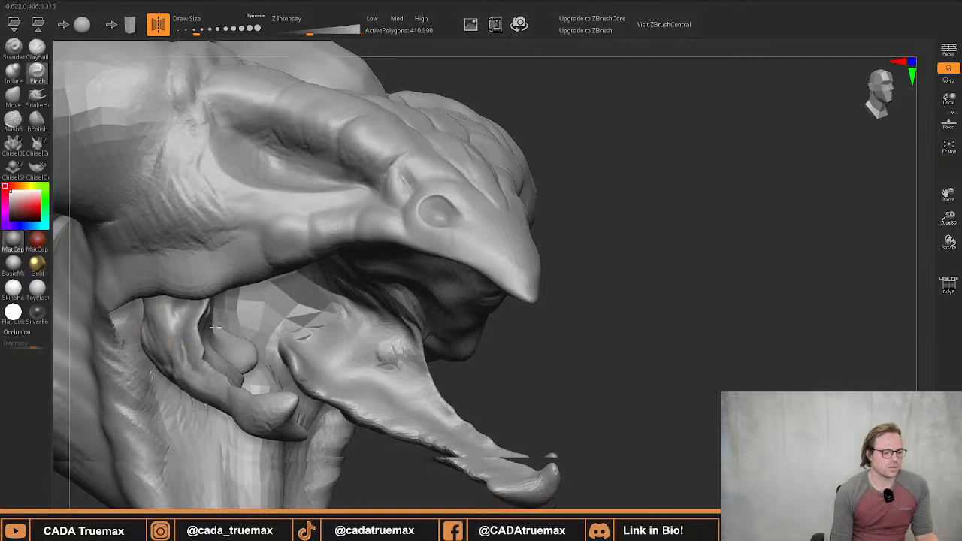
mouse_move(116, 330)
right_mouse_down("ctrl")
mouse_move(116, 394)
mouse_move(222, 328)
mouse_move(242, 412)
right_mouse_up("ctrl")
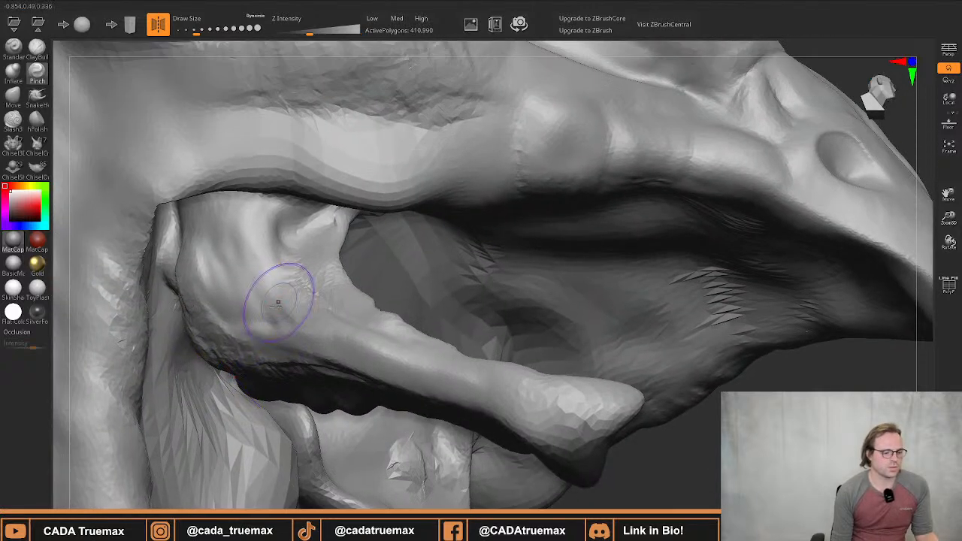
left_click_drag(250, 343, 210, 328, "shift")
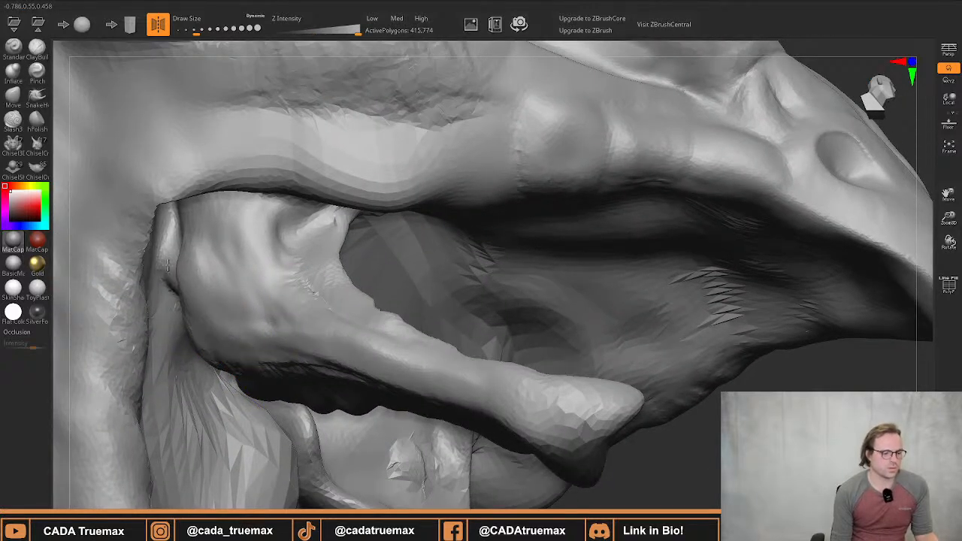
mouse_move(343, 303)
left_mouse_down("shift")
mouse_move(318, 234)
mouse_move(301, 248)
left_mouse_up("shift")
right_click_drag(287, 262, 271, 280)
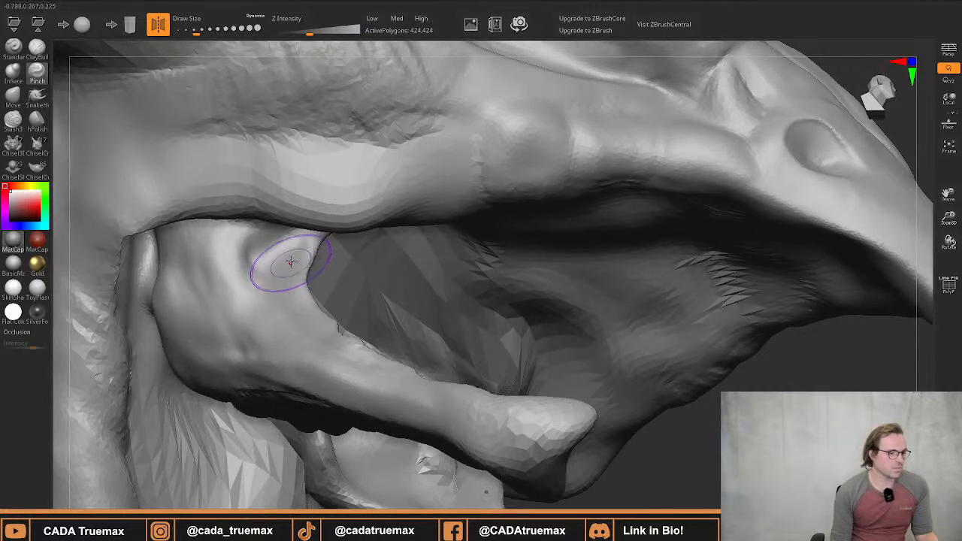
Sculpt flowing wrinkles down the side mandible's base toward its inner opening with a reduced-size Standard brush
left_click(13, 48)
key("s")
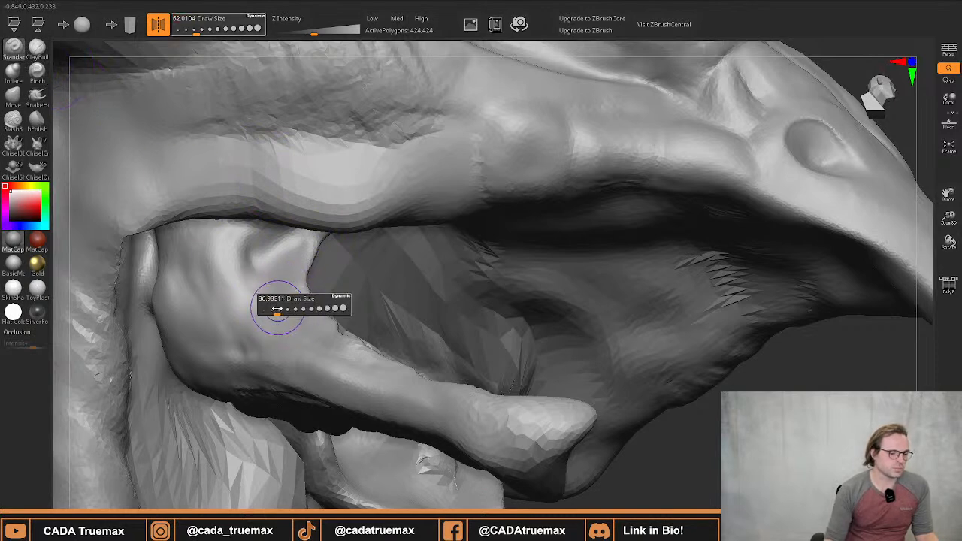
left_click_drag(279, 316, 272, 315)
mouse_move(260, 272)
left_mouse_down()
mouse_move(287, 326)
mouse_move(317, 349)
mouse_move(263, 290)
mouse_move(315, 340)
left_mouse_up()
left_click_drag(269, 269, 328, 341)
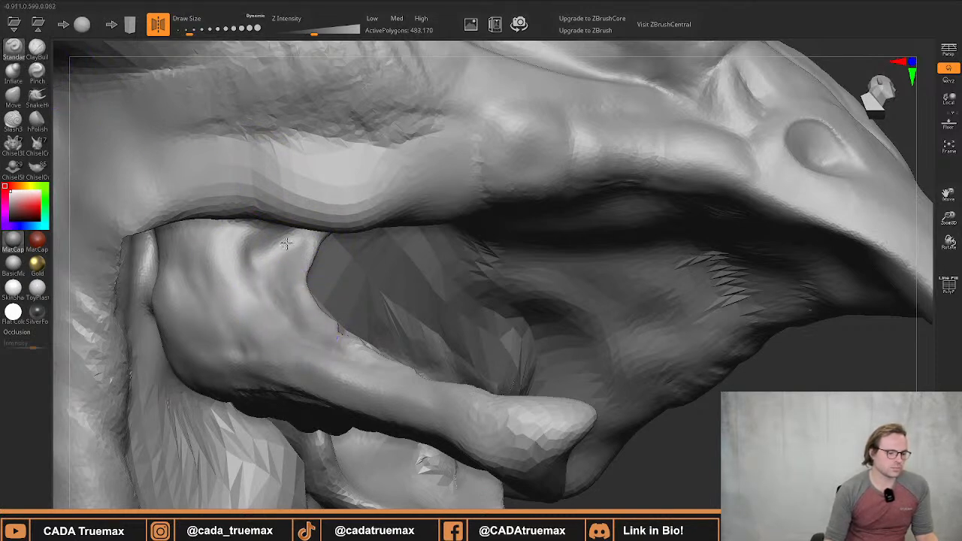
mouse_move(292, 244)
left_mouse_down()
mouse_move(312, 324)
mouse_move(339, 351)
left_mouse_up()
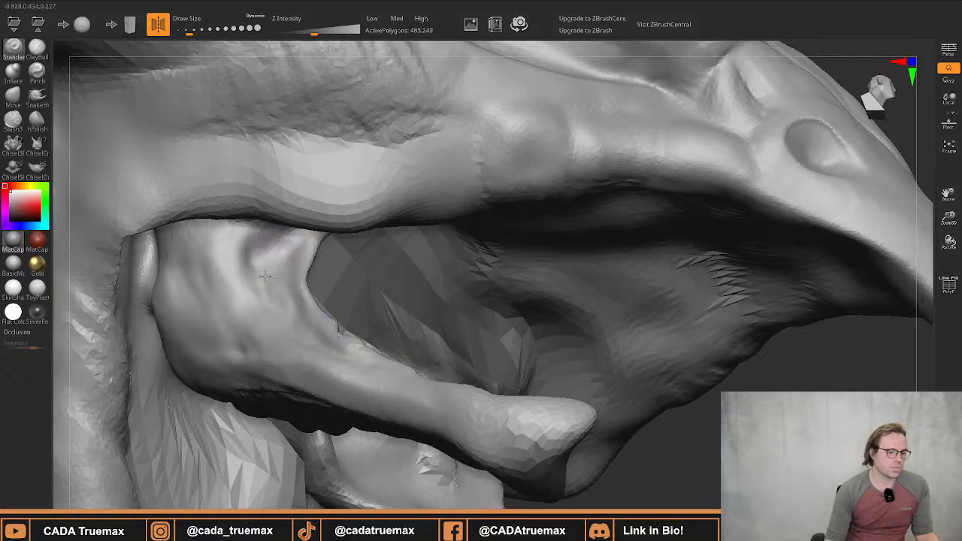
left_click_drag(265, 277, 284, 302)
mouse_move(254, 230)
left_mouse_down()
mouse_move(263, 260)
mouse_move(265, 224)
mouse_move(263, 272)
left_mouse_up()
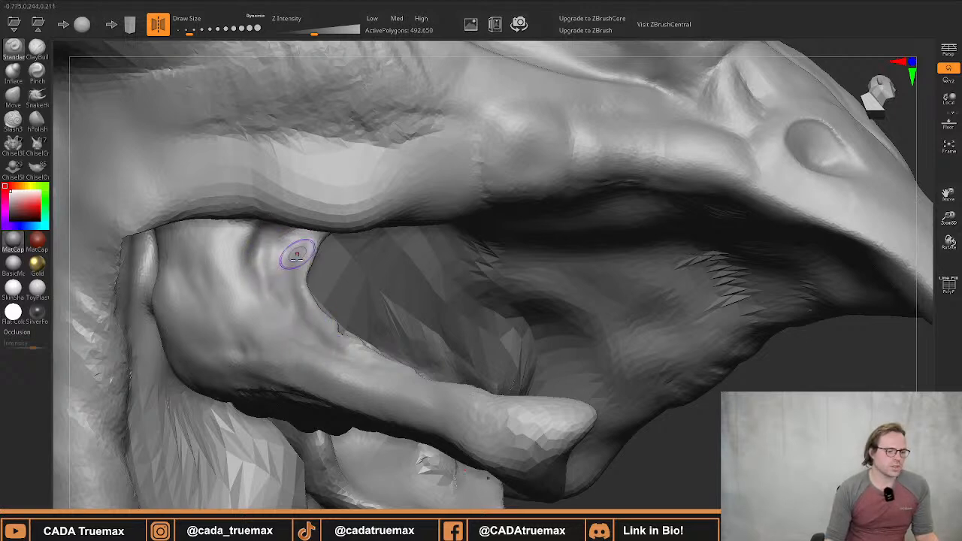
Smooth the ragged upper rim of the opening behind the side mandible and build soft folds along it
right_click_drag(290, 252, 280, 210)
mouse_move(230, 216)
left_mouse_down()
mouse_move(261, 181)
mouse_move(370, 184)
left_mouse_up()
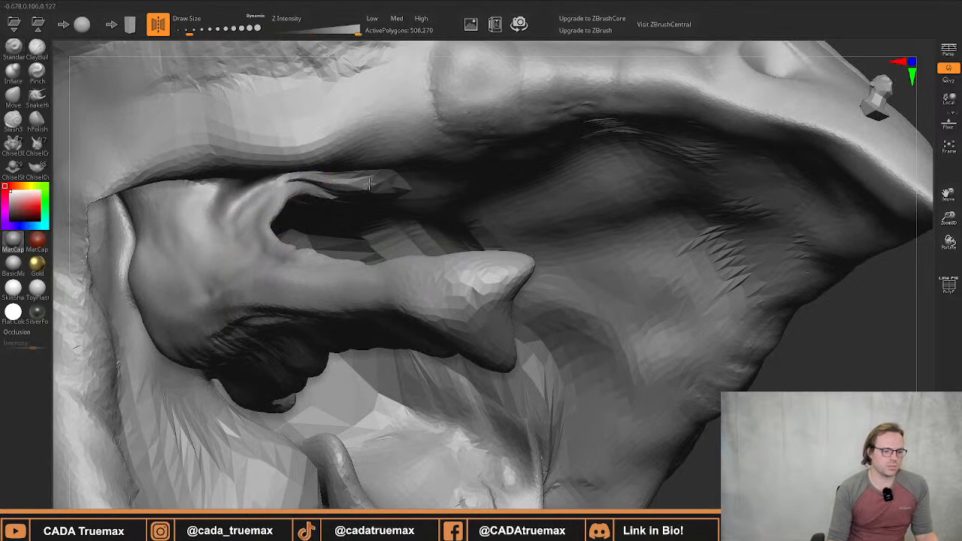
left_click_drag(290, 183, 378, 184)
left_click_drag(223, 224, 245, 181)
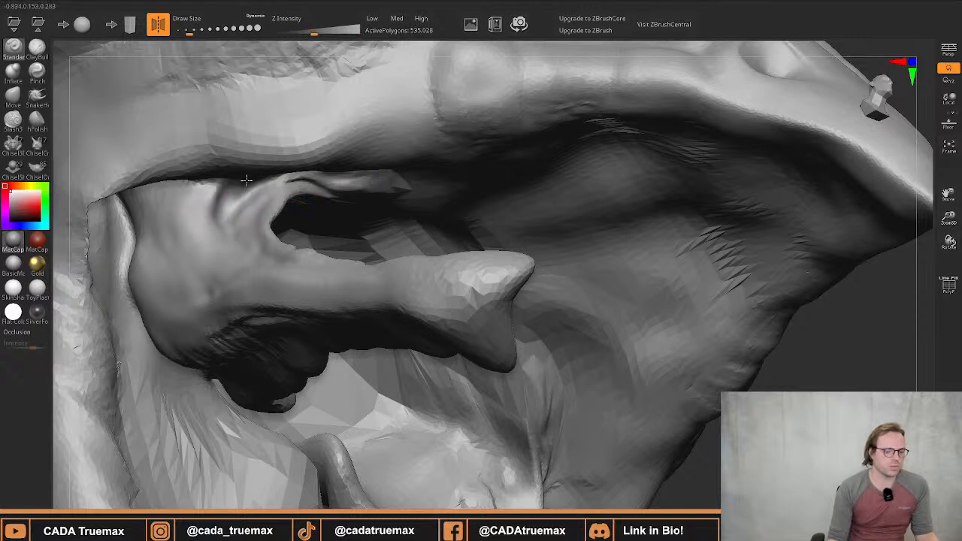
Define the rear edge of the side mandible's base where it meets the jaw fold with the Standard brush
mouse_move(200, 203)
right_mouse_down("alt")
mouse_move(229, 230)
mouse_move(221, 200)
right_mouse_up("alt")
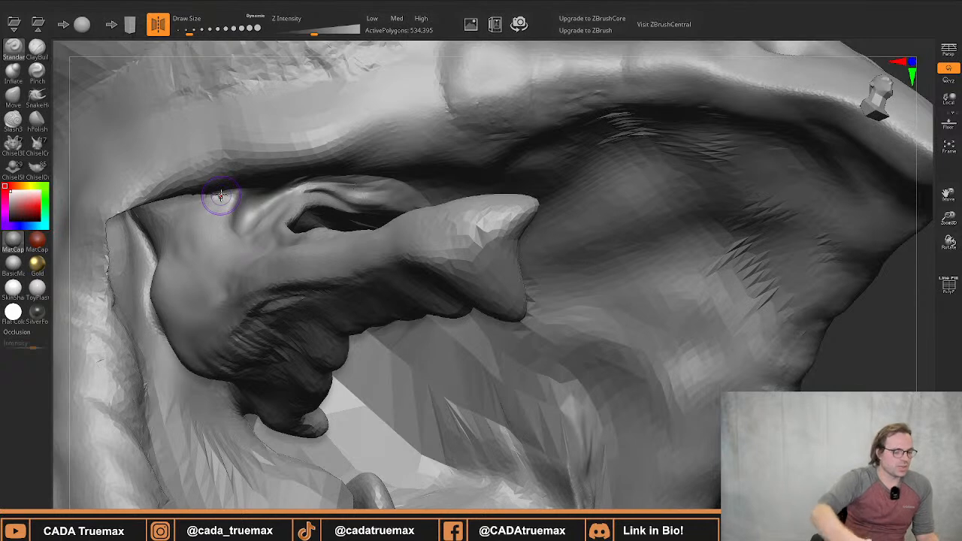
right_click_drag(191, 211, 194, 217)
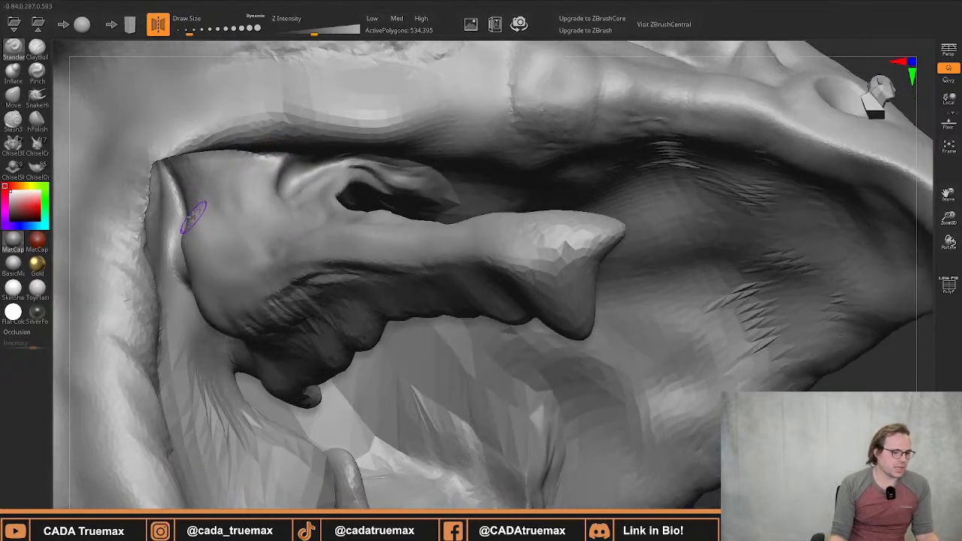
key("s")
mouse_move(193, 213)
left_mouse_down()
mouse_move(189, 174)
mouse_move(190, 249)
left_mouse_up()
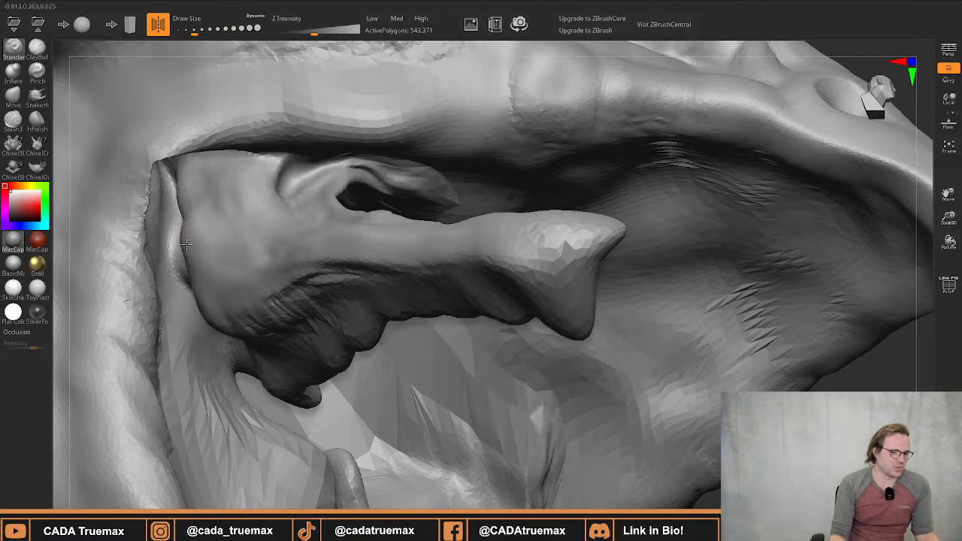
Build closely spaced vertical wrinkles down the side mandible's base with a smaller Standard brush and lightly smooth them
mouse_move(224, 204)
right_mouse_down()
mouse_move(208, 294)
mouse_move(221, 187)
right_mouse_up()
key("s")
mouse_move(238, 233)
left_mouse_down()
mouse_move(232, 215)
mouse_move(253, 269)
mouse_move(242, 267)
left_mouse_up()
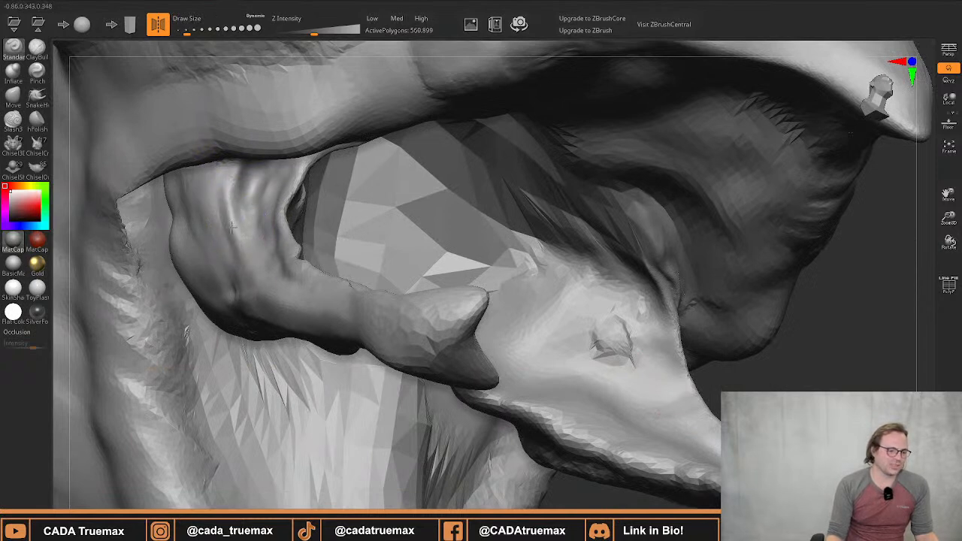
left_click_drag(227, 193, 234, 230)
left_click_drag(237, 167, 244, 274)
mouse_move(234, 185)
left_mouse_down()
mouse_move(233, 230)
mouse_move(253, 268)
left_mouse_up()
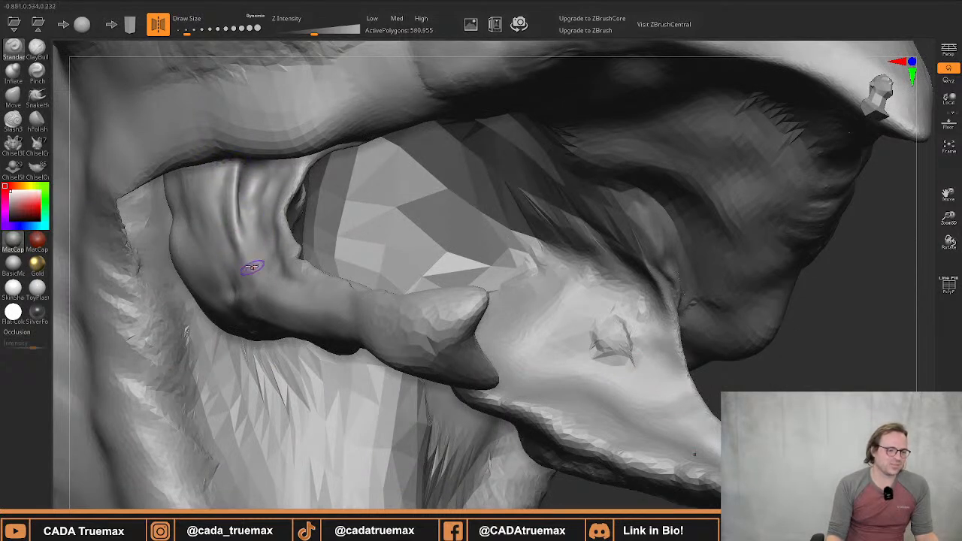
left_click_drag(256, 212, 265, 250)
left_click_drag(260, 167, 263, 245)
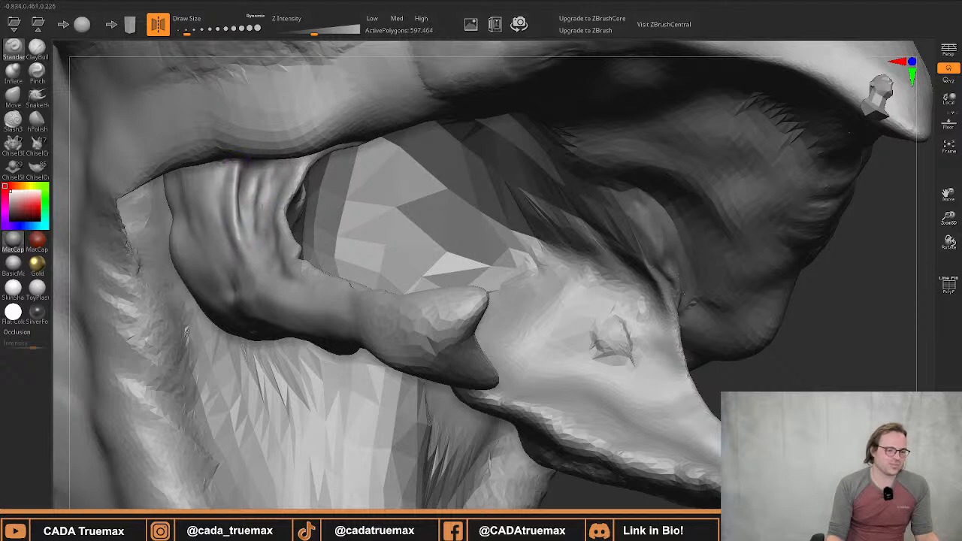
left_click_drag(265, 184, 265, 246)
left_click_drag(269, 159, 263, 250)
left_click_drag(266, 171, 261, 274, "shift")
Smooth the rough skin below the eye bulge and the mandible's inner face with a Draw Size of about 46
right_click_drag(249, 221, 301, 135, "ctrl")
right_click_drag(429, 184, 301, 220)
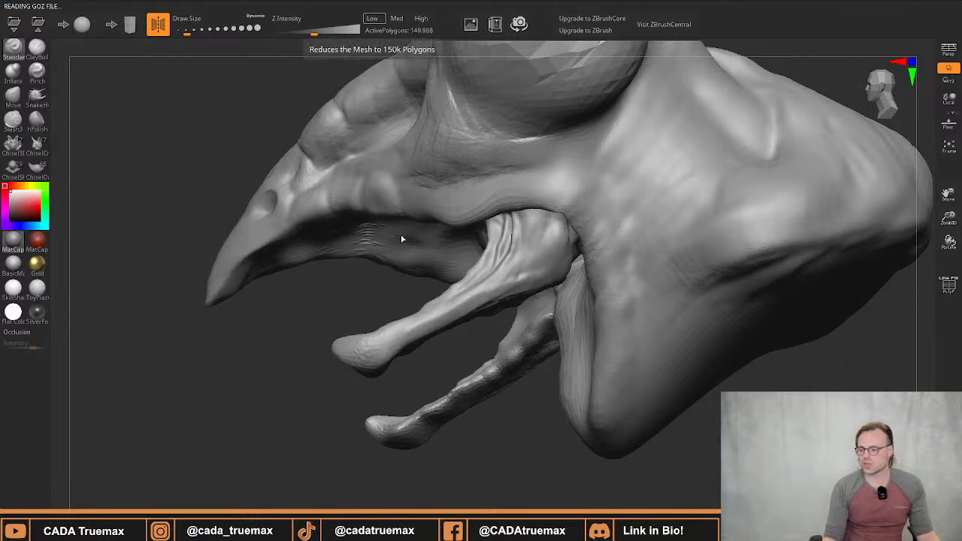
mouse_move(404, 181)
right_mouse_down()
mouse_move(386, 262)
mouse_move(399, 279)
right_mouse_up()
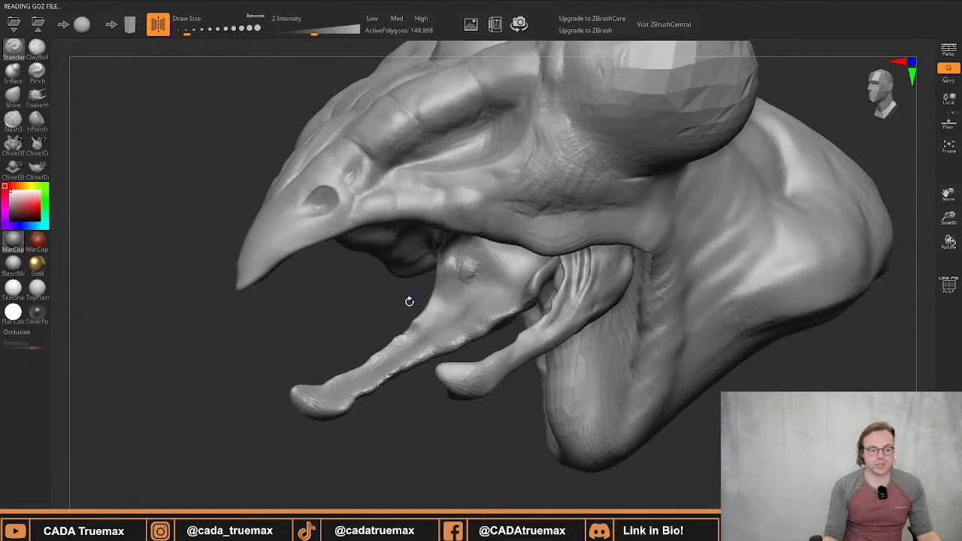
key("s")
left_click_drag(525, 220, 535, 221)
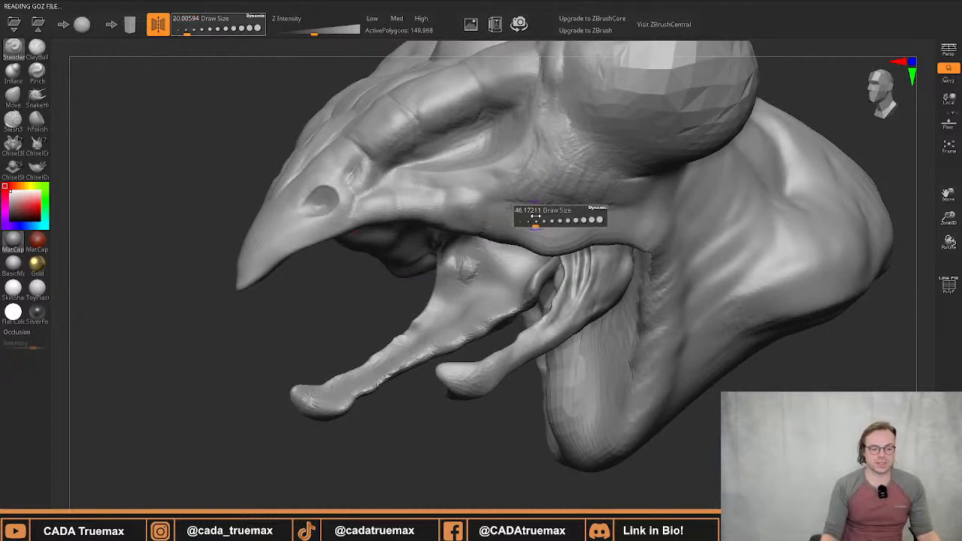
left_click_drag(599, 207, 606, 197, "shift")
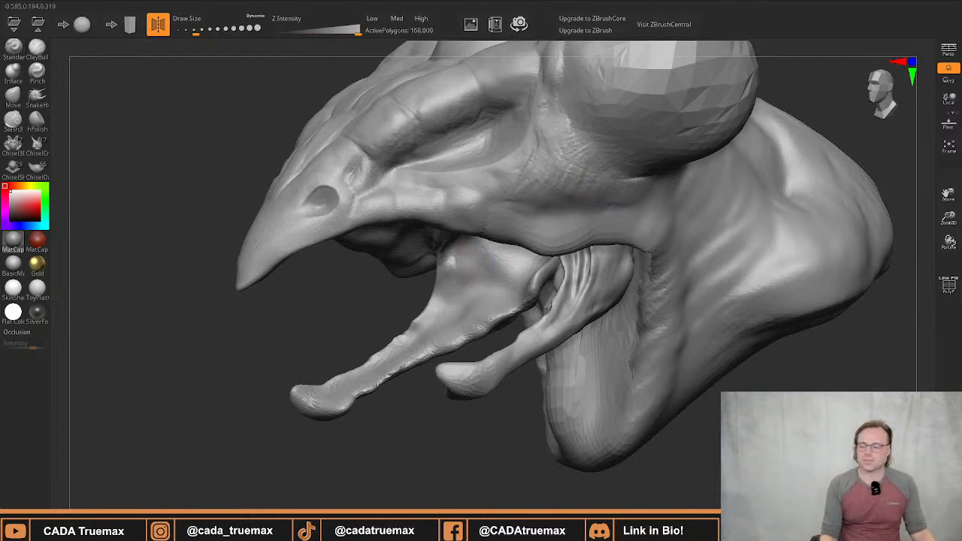
Sculpt soft ridges on the mandible's inner surface and raised forms across the back of the throat
mouse_move(430, 269)
right_mouse_down()
mouse_move(436, 279)
mouse_move(465, 271)
right_mouse_up()
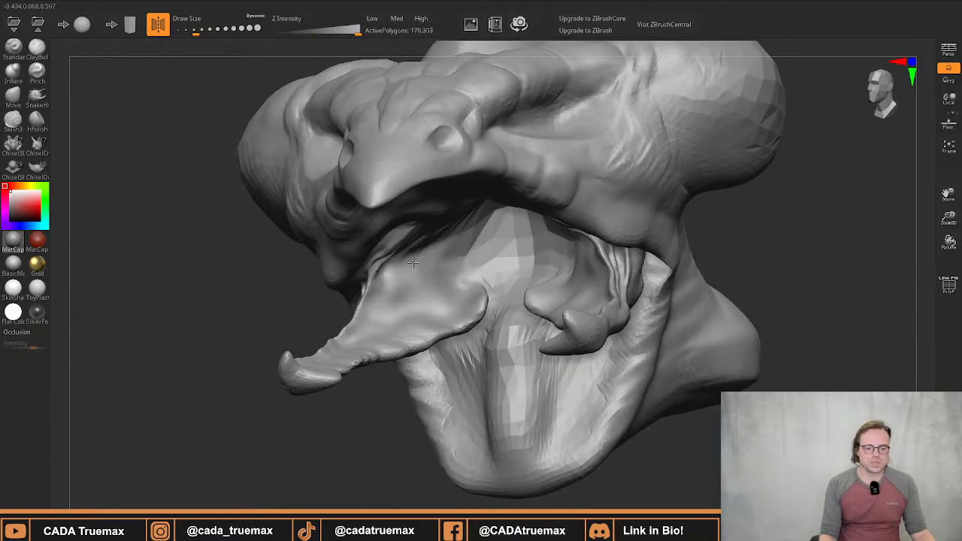
right_click_drag(466, 223, 434, 217)
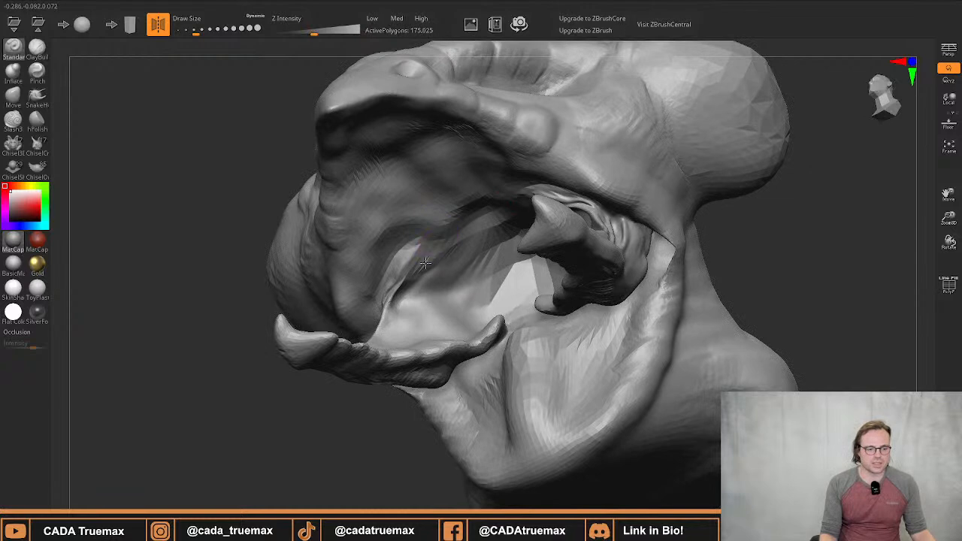
mouse_move(410, 276)
left_mouse_down()
mouse_move(408, 267)
mouse_move(462, 248)
mouse_move(492, 281)
mouse_move(488, 295)
left_mouse_up()
right_click_drag(477, 295, 494, 289)
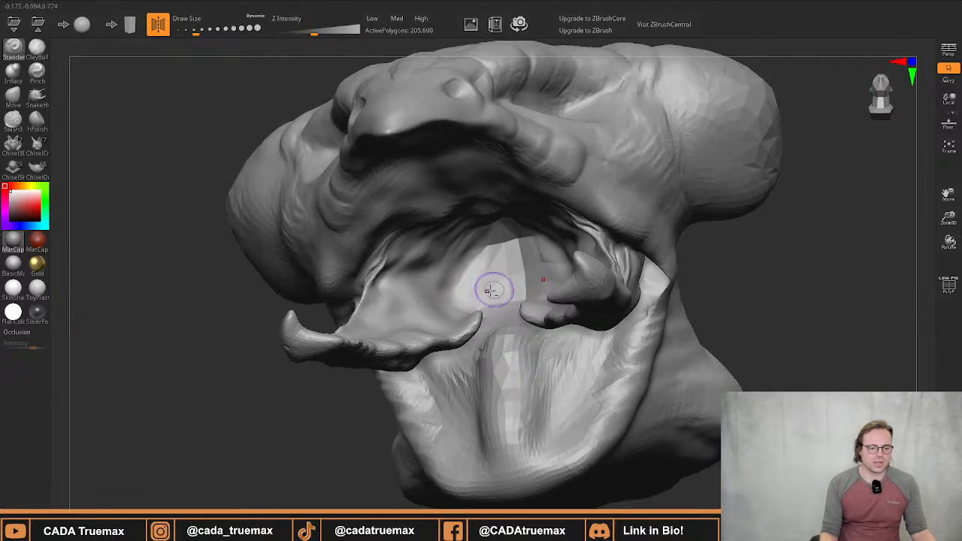
mouse_move(493, 289)
left_mouse_down()
mouse_move(518, 289)
mouse_move(504, 233)
mouse_move(552, 248)
mouse_move(563, 279)
left_mouse_up()
Add curved folds across the inner web of the mandibles and the surface between their bases
right_click_drag(489, 276, 517, 280)
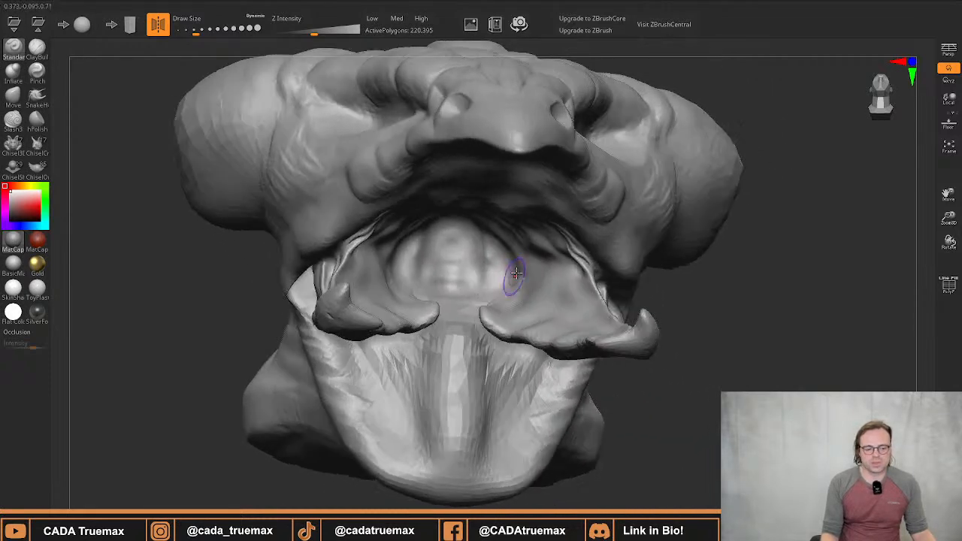
mouse_move(515, 253)
left_mouse_down()
mouse_move(533, 279)
mouse_move(548, 280)
mouse_move(541, 294)
mouse_move(559, 280)
mouse_move(560, 300)
mouse_move(573, 294)
mouse_move(572, 309)
mouse_move(583, 314)
left_mouse_up()
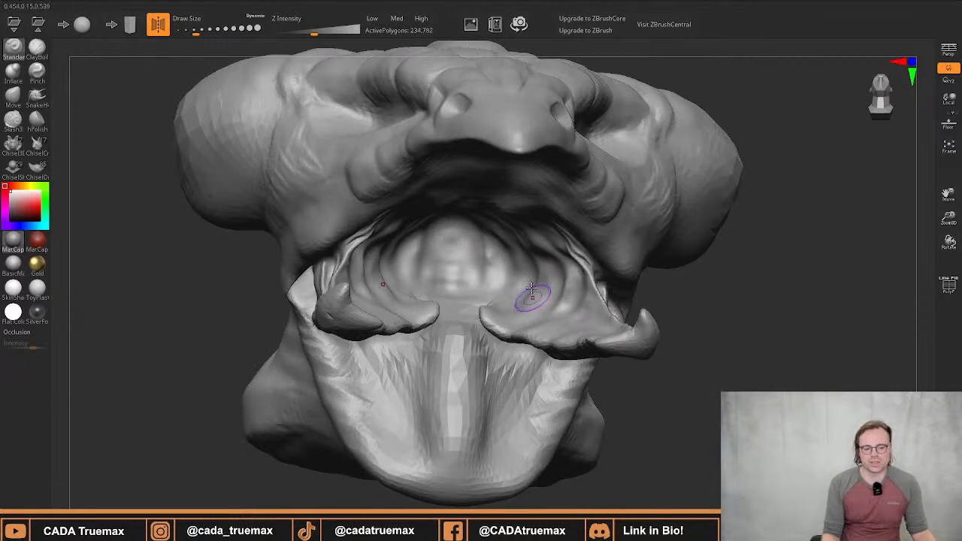
right_click_drag(534, 297, 461, 298)
mouse_move(447, 299)
left_mouse_down()
mouse_move(450, 286)
mouse_move(445, 322)
mouse_move(416, 339)
mouse_move(429, 308)
mouse_move(406, 342)
mouse_move(458, 279)
mouse_move(502, 296)
left_mouse_up()
mouse_move(502, 297)
right_mouse_down()
mouse_move(640, 285)
mouse_move(624, 330)
mouse_move(526, 301)
right_mouse_up()
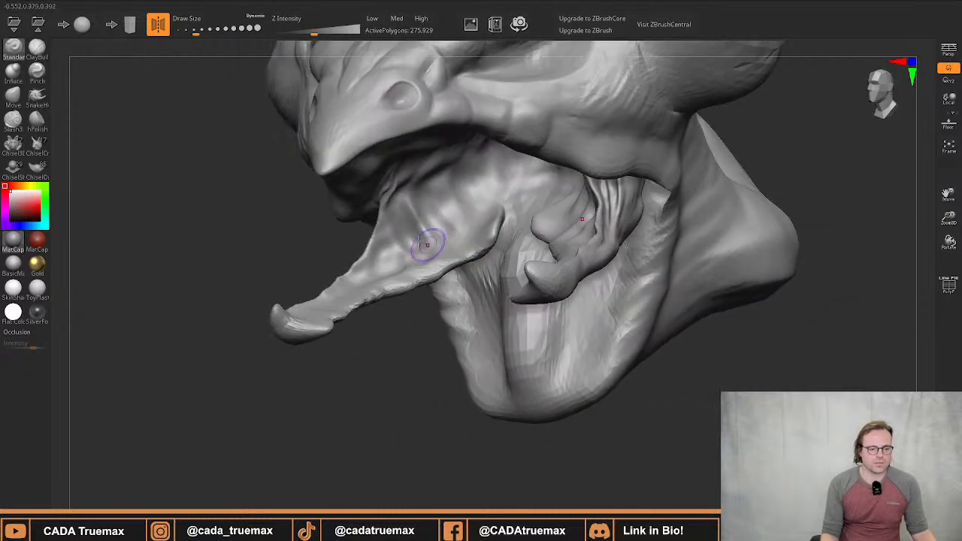
Sculpt deep folds sweeping back from the jaw along the side of the neck and soften them
mouse_move(468, 226)
right_mouse_down()
mouse_move(501, 281)
mouse_move(550, 264)
mouse_move(555, 286)
right_mouse_up()
mouse_move(539, 290)
left_mouse_down()
mouse_move(555, 280)
mouse_move(544, 303)
mouse_move(561, 321)
mouse_move(579, 304)
mouse_move(564, 372)
mouse_move(612, 342)
mouse_move(637, 372)
mouse_move(575, 437)
left_mouse_up()
mouse_move(607, 349)
right_mouse_down()
mouse_move(647, 352)
mouse_move(558, 372)
right_mouse_up()
mouse_move(546, 413)
left_mouse_down()
mouse_move(579, 370)
mouse_move(643, 339)
mouse_move(553, 393)
mouse_move(638, 339)
mouse_move(662, 338)
mouse_move(679, 304)
mouse_move(669, 320)
mouse_move(676, 331)
left_mouse_up()
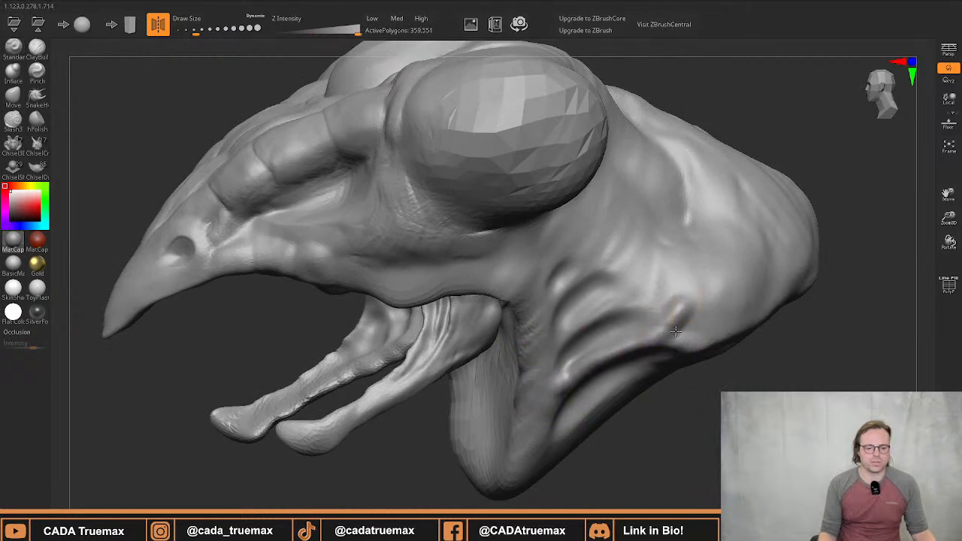
Build a raised rim around the front brow band segment with a smaller Standard brush and recess its centre
mouse_move(312, 193)
right_mouse_down()
mouse_move(294, 267)
mouse_move(301, 256)
right_mouse_up()
left_click_drag(300, 255, 315, 261)
right_click_drag(341, 245, 339, 279, "ctrl")
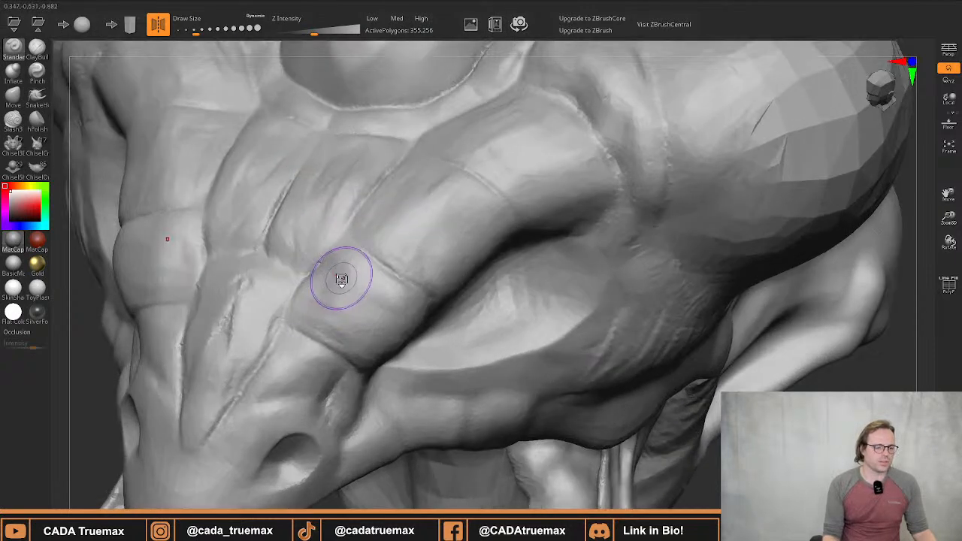
key("s")
left_click_drag(339, 281, 333, 282)
mouse_move(333, 281)
right_mouse_down("ctrl")
mouse_move(311, 348)
mouse_move(361, 306)
right_mouse_up("ctrl")
mouse_move(302, 278)
left_mouse_down()
mouse_move(278, 266)
mouse_move(417, 348)
left_mouse_up()
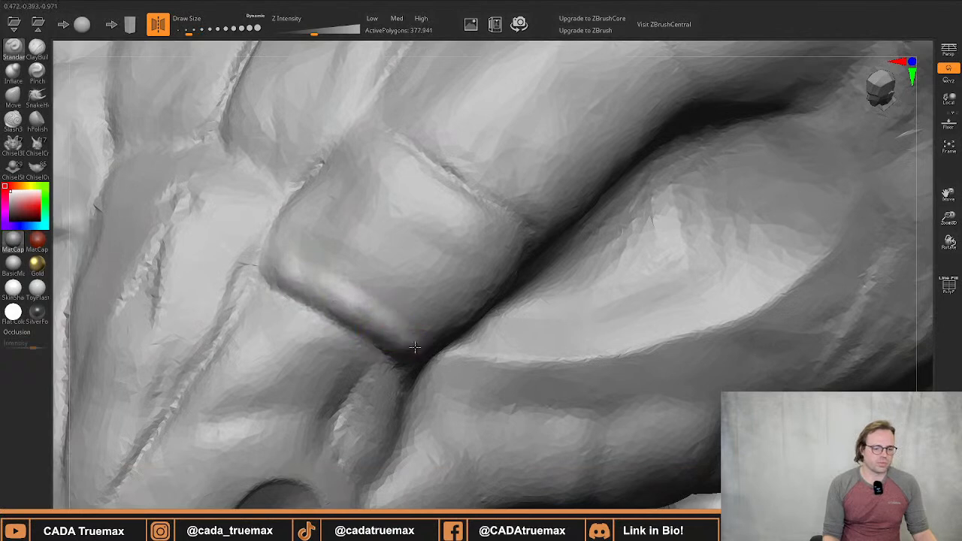
mouse_move(270, 263)
left_mouse_down()
mouse_move(340, 157)
mouse_move(368, 150)
mouse_move(466, 222)
mouse_move(509, 238)
left_mouse_up()
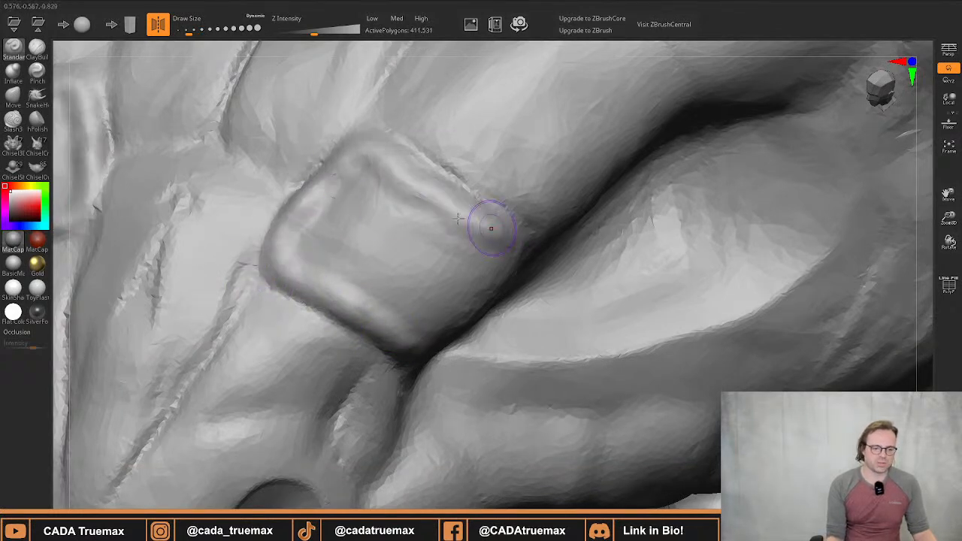
left_click_drag(367, 197, 324, 239, "alt")
mouse_move(324, 239)
left_mouse_down("alt")
mouse_move(351, 186)
mouse_move(284, 254)
mouse_move(297, 245)
mouse_move(342, 272)
left_mouse_up("alt")
Smooth the front brow band segment's rim and centre with a slightly larger brush
right_click_drag(343, 272, 333, 186, "ctrl")
mouse_move(338, 224)
right_mouse_down()
mouse_move(414, 243)
mouse_move(417, 278)
mouse_move(452, 283)
right_mouse_up()
right_click_drag(453, 283, 472, 330, "ctrl")
key("bracketright")
left_click_drag(468, 311, 472, 315, "shift")
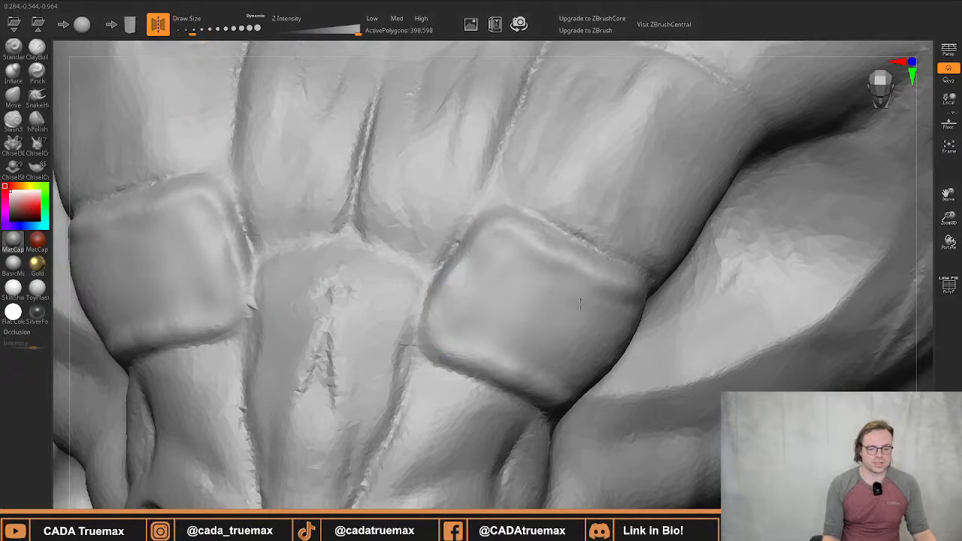
left_click_drag(500, 326, 469, 301, "shift")
right_click_drag(518, 266, 503, 206, "ctrl")
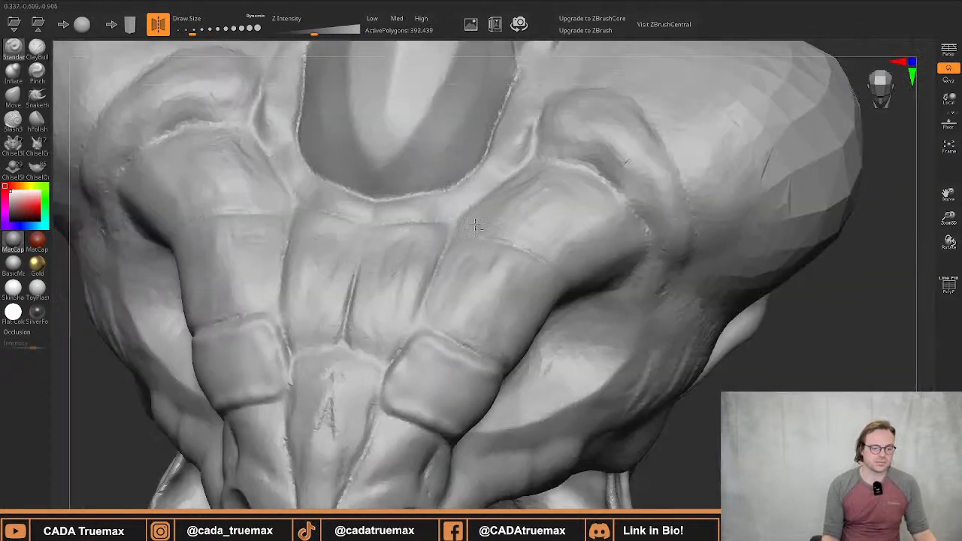
Smooth the folded skin on the side of the neck with a larger brush
mouse_move(473, 376)
right_mouse_down()
mouse_move(462, 329)
mouse_move(411, 338)
mouse_move(442, 276)
right_mouse_up()
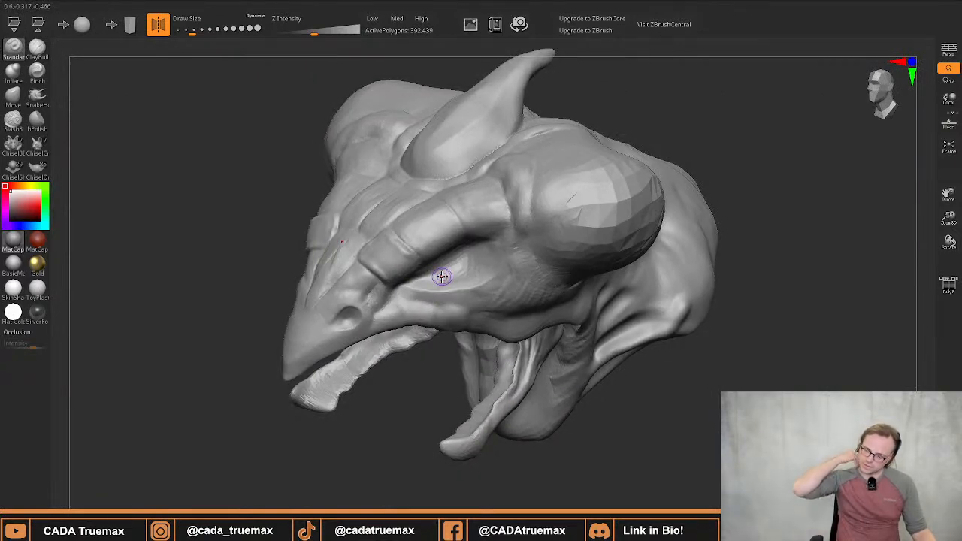
right_click_drag(442, 277, 378, 257, "ctrl")
right_click_drag(429, 220, 343, 281)
mouse_move(344, 282)
right_mouse_down()
mouse_move(392, 278)
mouse_move(368, 276)
right_mouse_up()
right_click_drag(396, 263, 540, 339)
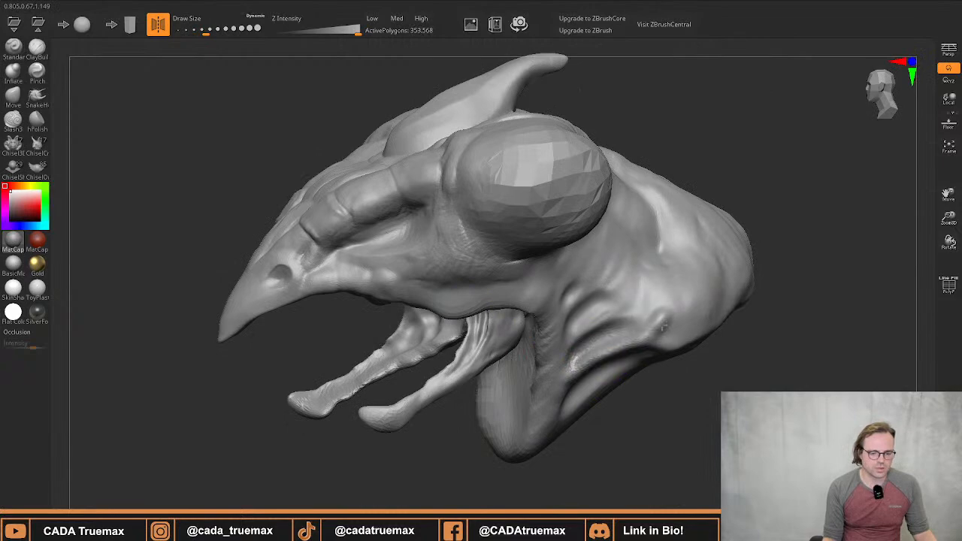
mouse_move(549, 381)
right_mouse_down()
mouse_move(585, 322)
mouse_move(543, 308)
mouse_move(544, 354)
mouse_move(477, 297)
mouse_move(472, 348)
mouse_move(432, 410)
right_mouse_up()
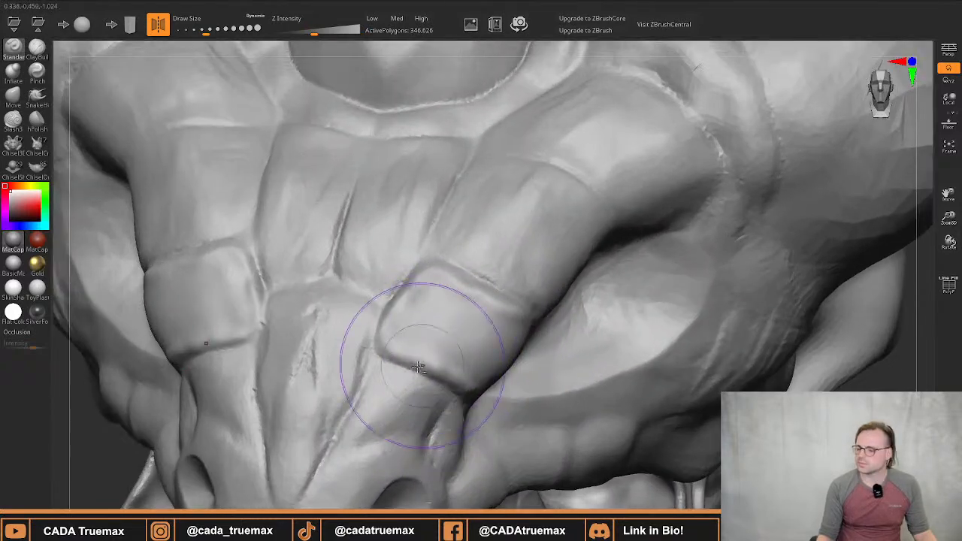
Try pulling long mirrored horns up and back from the side bulges with the SnakeHook brush
right_click_drag(412, 355, 466, 281, "alt")
key("s")
left_click_drag(465, 285, 451, 286)
mouse_move(411, 234)
right_mouse_down("ctrl")
mouse_move(438, 185)
mouse_move(484, 208)
mouse_move(479, 179)
mouse_move(419, 226)
mouse_move(433, 240)
mouse_move(445, 223)
right_mouse_up("ctrl")
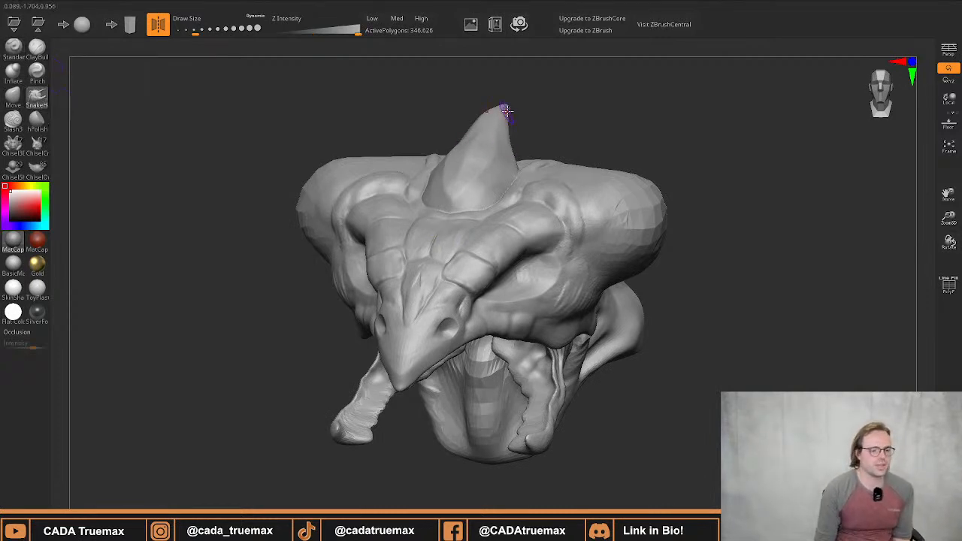
left_click_drag(539, 106, 493, 138)
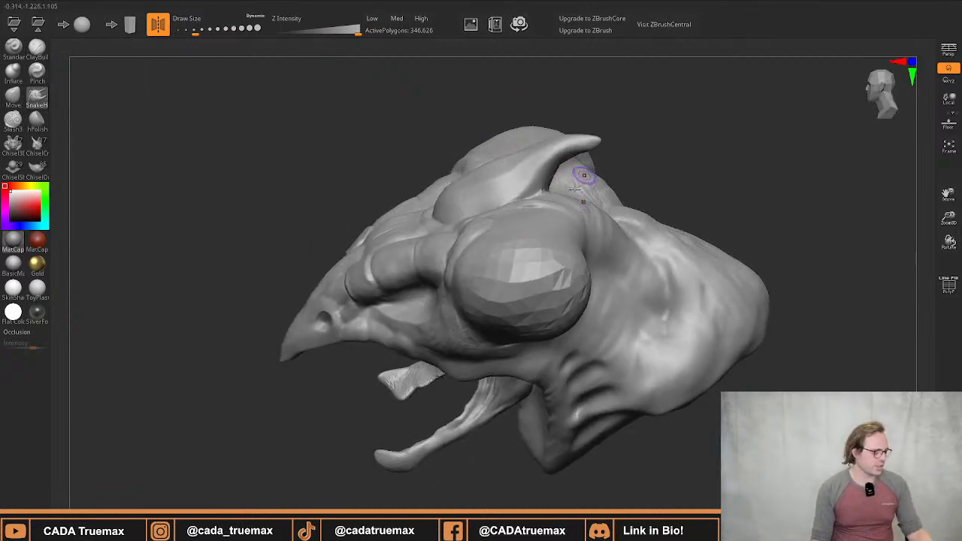
key("s")
mouse_move(563, 219)
left_mouse_down()
mouse_move(586, 220)
mouse_move(579, 208)
mouse_move(667, 169)
mouse_move(785, 162)
left_mouse_up()
mouse_move(560, 155)
right_mouse_down()
mouse_move(584, 184)
mouse_move(614, 161)
mouse_move(526, 239)
right_mouse_up()
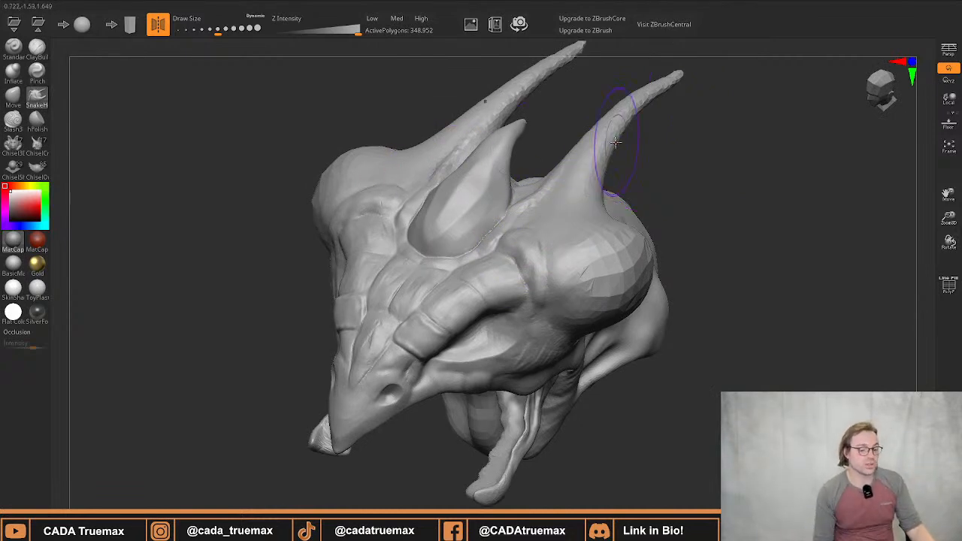
key("ctrl+z")
Try a second SnakeHook pull for the mirrored horns behind the side bulges, starting from a side view
mouse_move(579, 155)
right_mouse_down()
mouse_move(501, 209)
mouse_move(494, 298)
right_mouse_up()
mouse_move(494, 297)
left_mouse_down()
mouse_move(569, 247)
mouse_move(644, 215)
mouse_move(696, 219)
left_mouse_up()
right_click_drag(557, 251, 567, 218)
key("ctrl+z")
right_click_drag(522, 249, 461, 290)
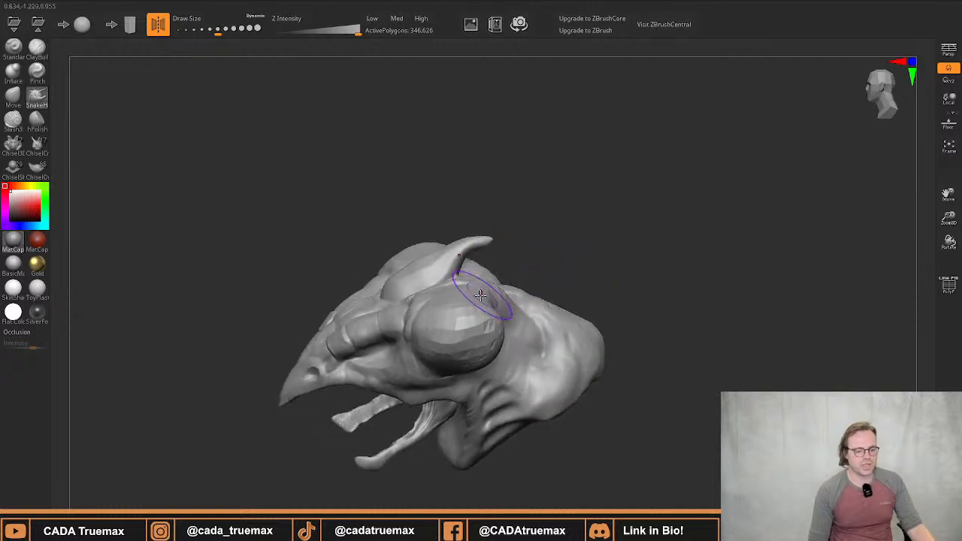
Try pulling tall, thin mirrored horns from behind the side bulges with the SnakeHook brush, and undo the pull
left_click_drag(472, 265, 720, 174)
right_click_drag(720, 174, 426, 79)
mouse_move(440, 142)
right_mouse_down()
mouse_move(447, 129)
mouse_move(428, 260)
mouse_move(440, 254)
right_mouse_up()
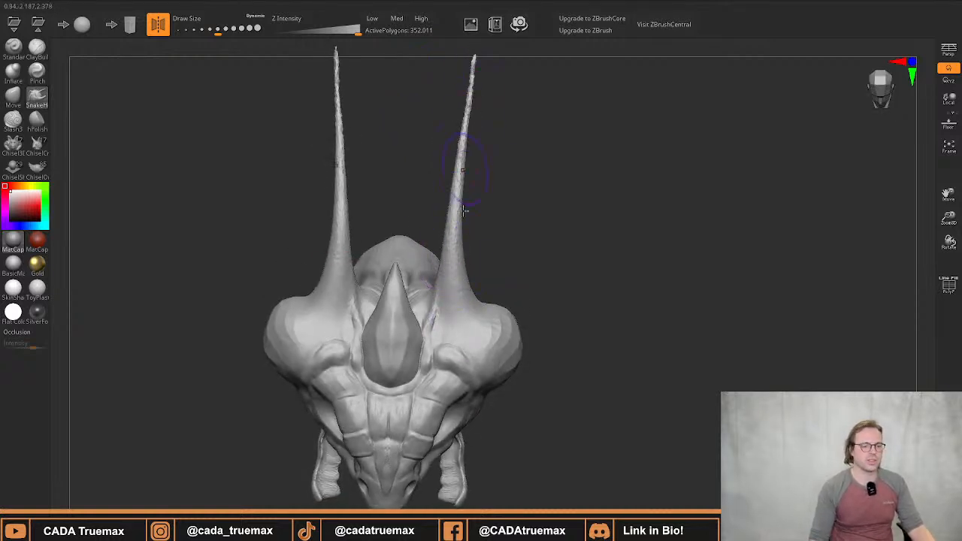
key("ctrl+z")
mouse_move(511, 279)
right_mouse_down()
mouse_move(473, 232)
mouse_move(473, 350)
mouse_move(484, 354)
right_mouse_up()
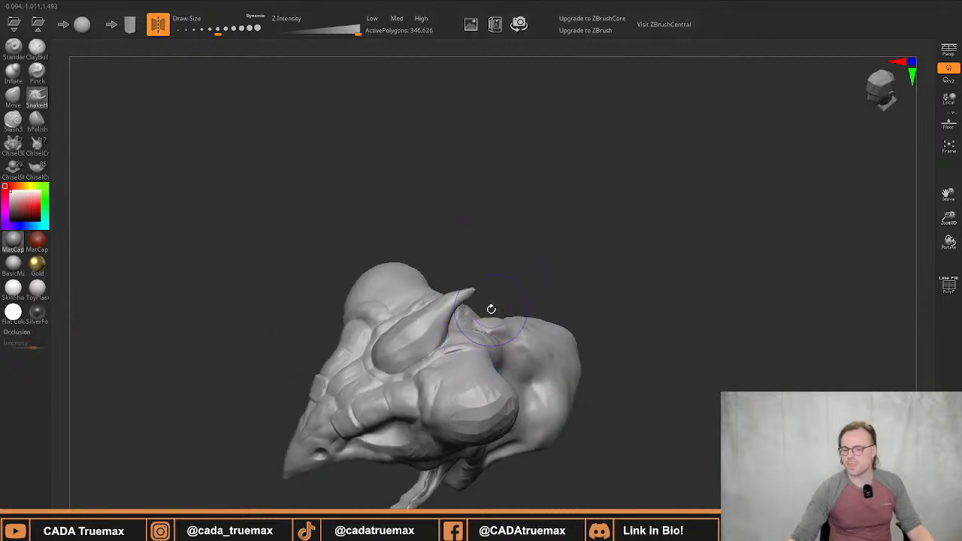
Examine the mantis reference images closely for the shape and placement of the horns and antennae
right_click_drag(961, 143, 871, 175)
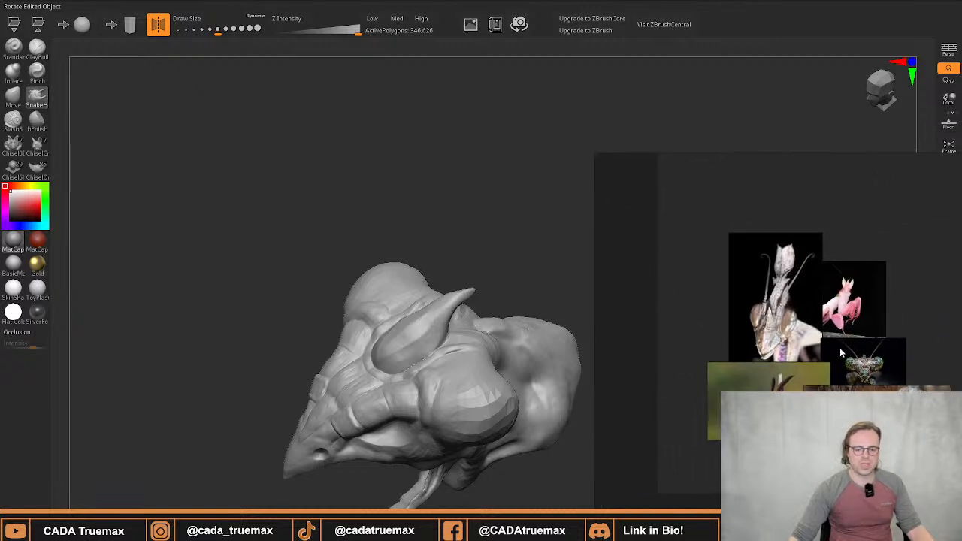
scroll(831, 350, "up", 3)
right_click_drag(757, 341, 769, 216)
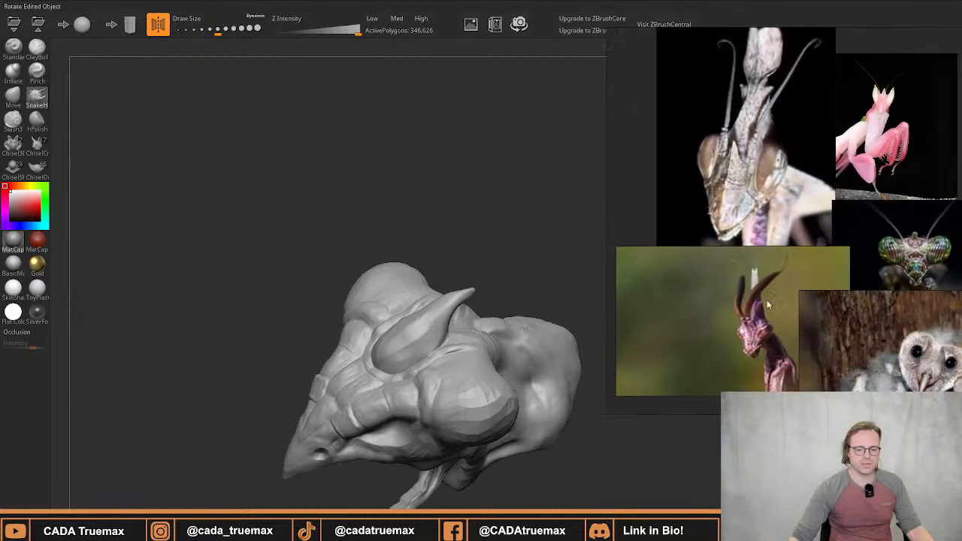
scroll(765, 304, "up", 3)
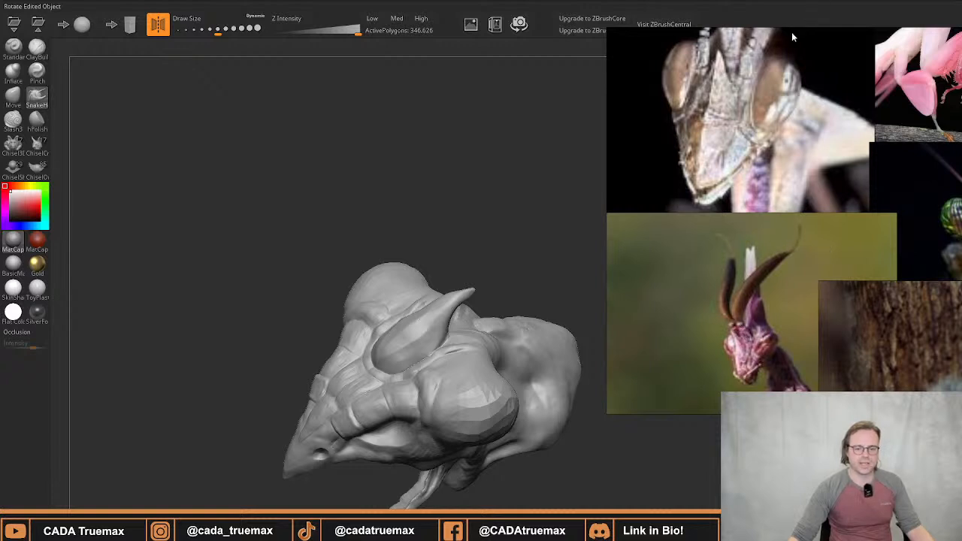
right_click_drag(793, 33, 961, 45)
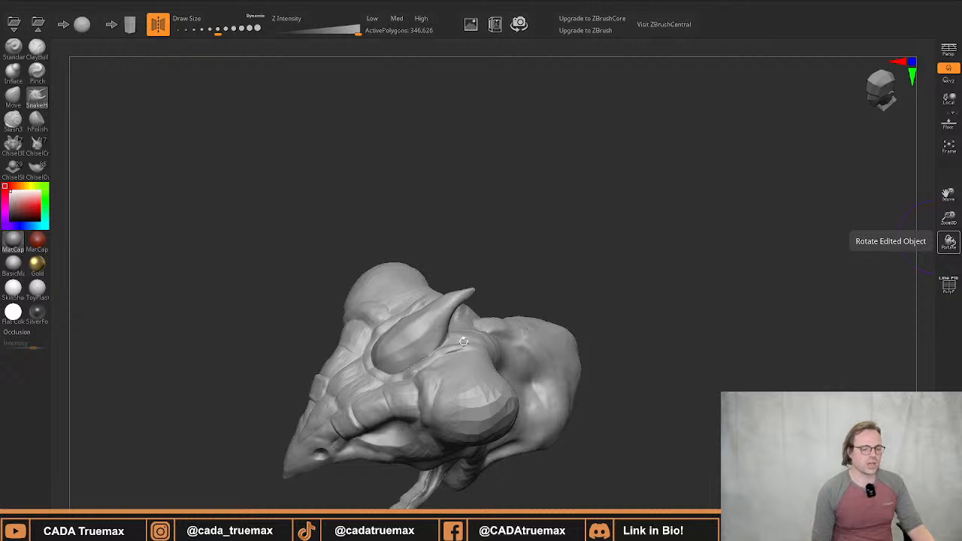
Try pulling up the skin between the forehead horn and side bulges with a larger SnakeHook brush
key("s")
left_click_drag(474, 355, 485, 356)
right_click_drag(492, 345, 463, 336)
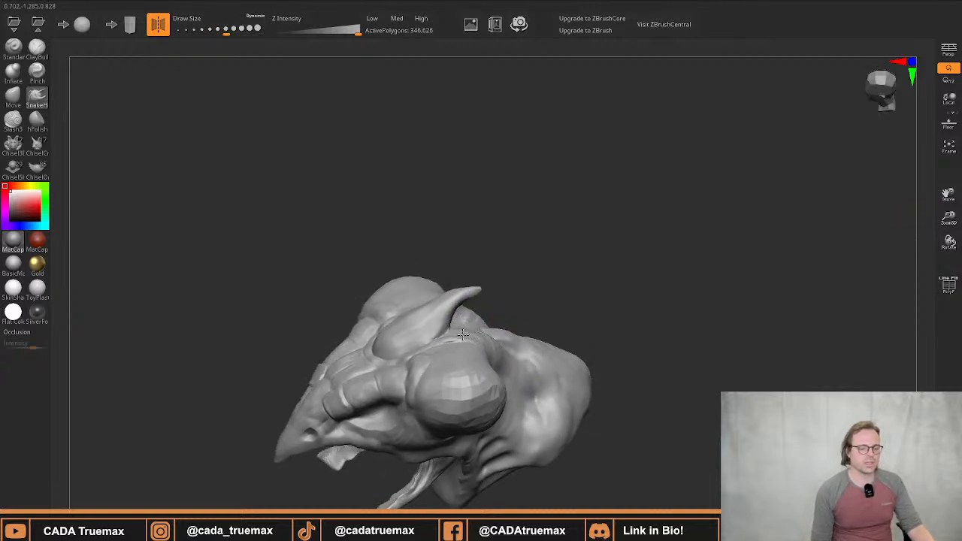
key("s")
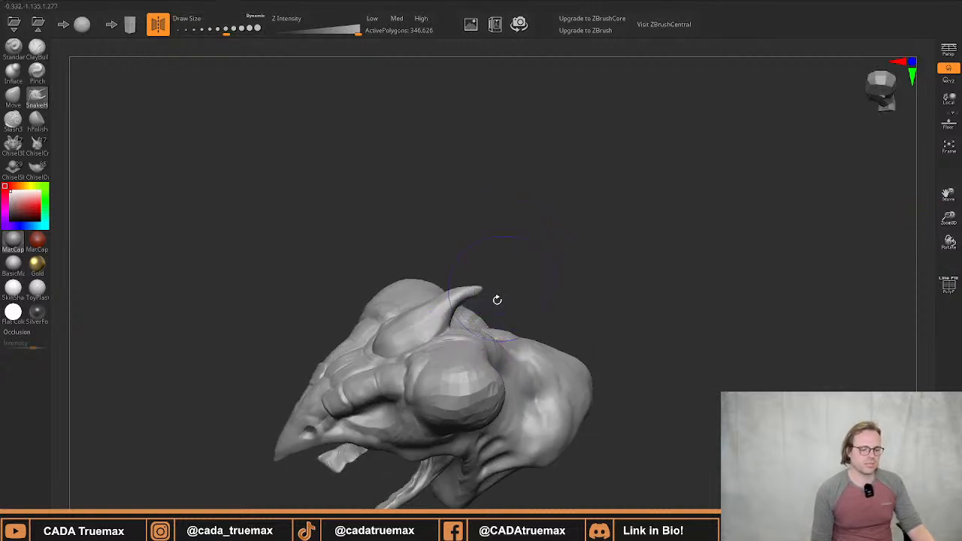
left_click_drag(467, 343, 483, 327)
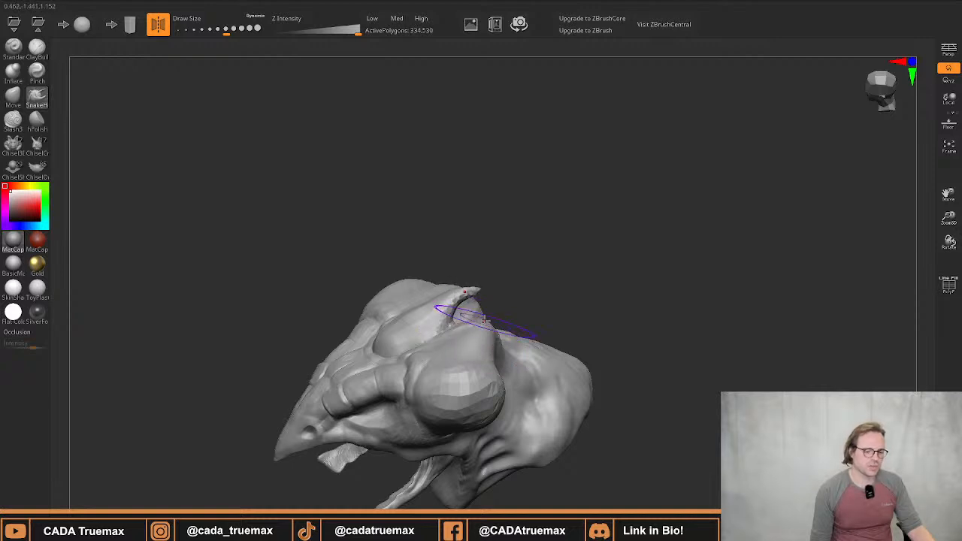
right_click_drag(485, 320, 480, 324)
Pull mirrored horns up and back from behind the side bulges with a smaller SnakeHook brush and smooth their shafts
key("s")
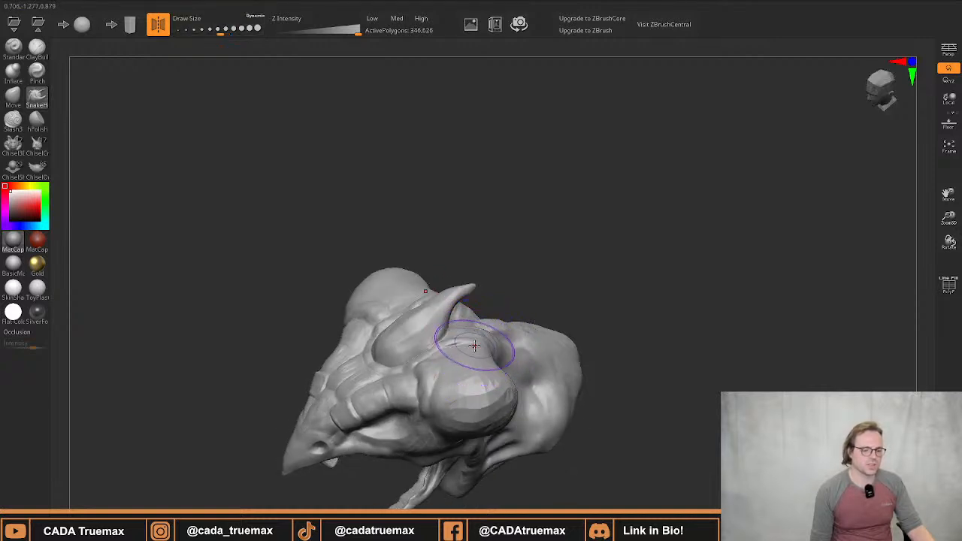
left_click_drag(474, 345, 506, 310)
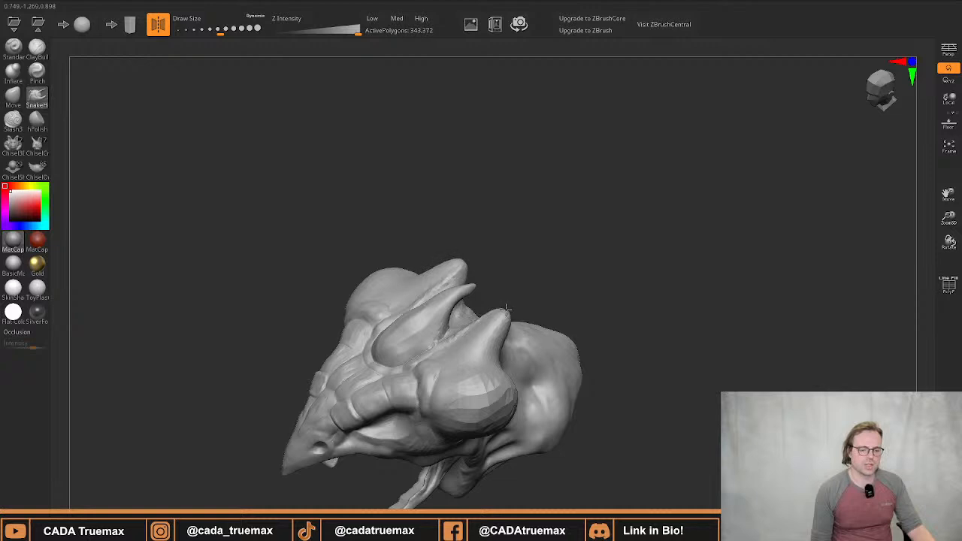
right_click_drag(506, 310, 494, 303)
left_click_drag(507, 294, 555, 264)
left_click_drag(500, 304, 511, 294, "shift")
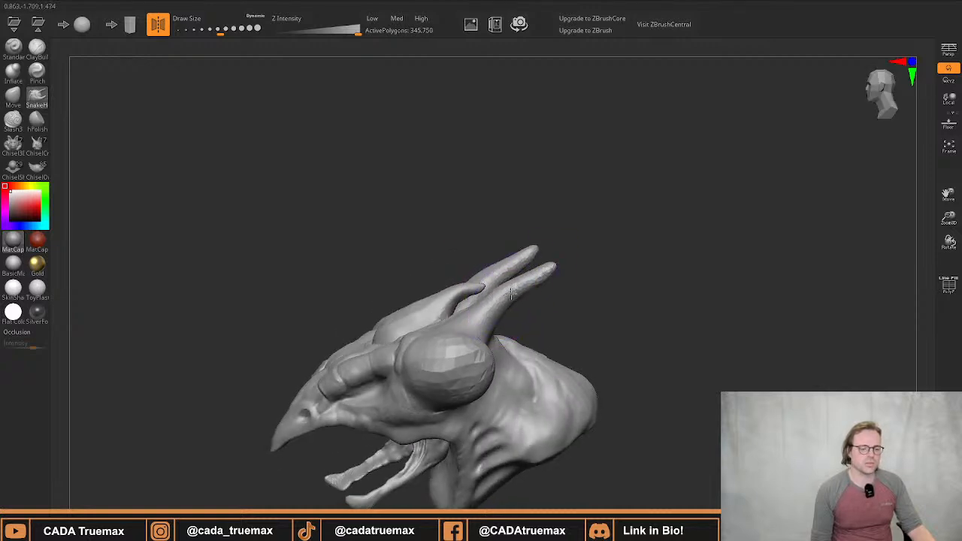
left_click_drag(552, 266, 577, 257)
Widen the mirrored horns and bow their shafts outward from a front view with the SnakeHook brush
right_click_drag(546, 268, 569, 294)
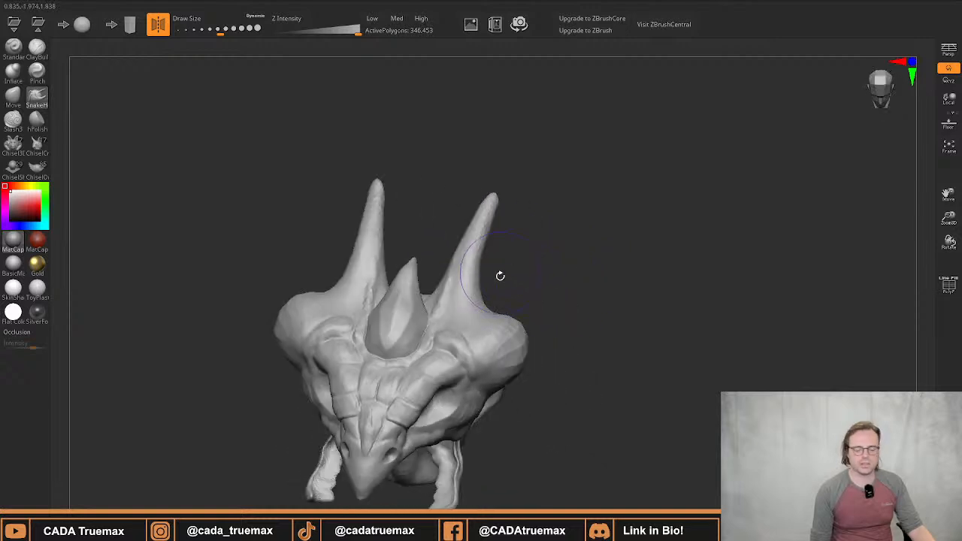
left_click_drag(472, 263, 509, 201)
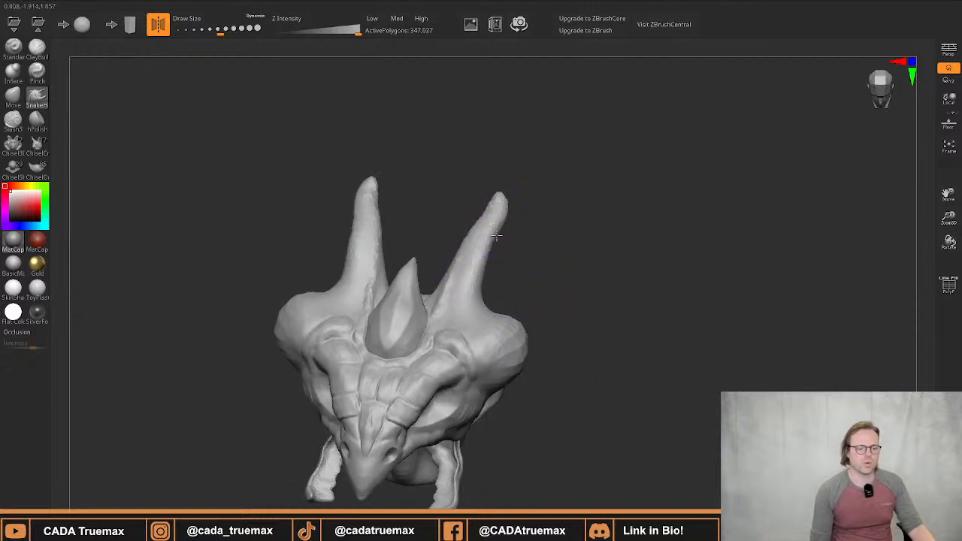
mouse_move(497, 237)
left_mouse_down()
mouse_move(485, 248)
mouse_move(489, 269)
left_mouse_up()
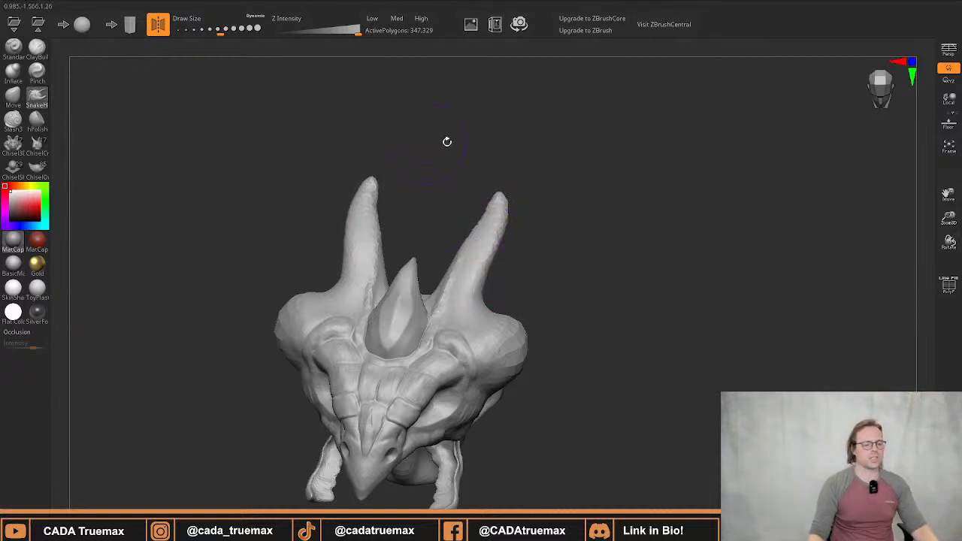
left_click_drag(448, 142, 503, 237)
left_click_drag(427, 255, 445, 192)
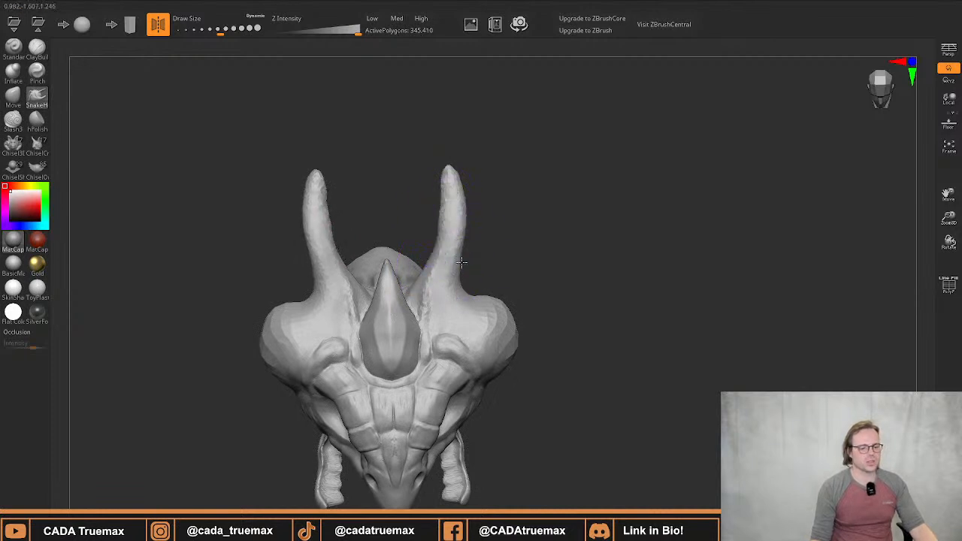
mouse_move(462, 262)
left_mouse_down()
mouse_move(455, 269)
mouse_move(453, 181)
mouse_move(466, 213)
mouse_move(447, 171)
mouse_move(464, 182)
left_mouse_up()
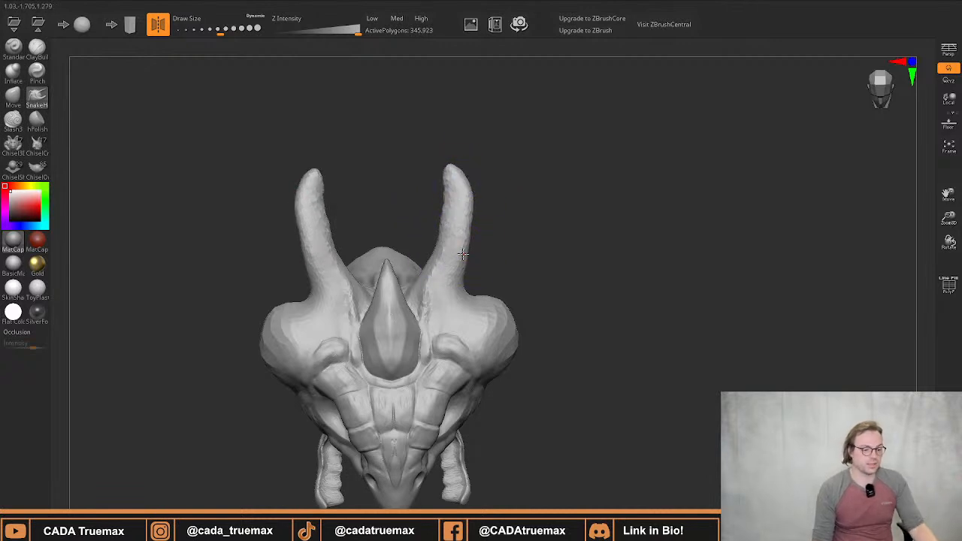
mouse_move(462, 256)
left_mouse_down()
mouse_move(444, 267)
mouse_move(451, 279)
mouse_move(470, 231)
mouse_move(453, 228)
mouse_move(445, 247)
left_mouse_up()
Lengthen the horn tips backward in side view with a progressively larger SnakeHook brush
mouse_move(369, 203)
left_mouse_down()
mouse_move(442, 279)
mouse_move(479, 256)
mouse_move(428, 247)
mouse_move(498, 289)
left_mouse_up()
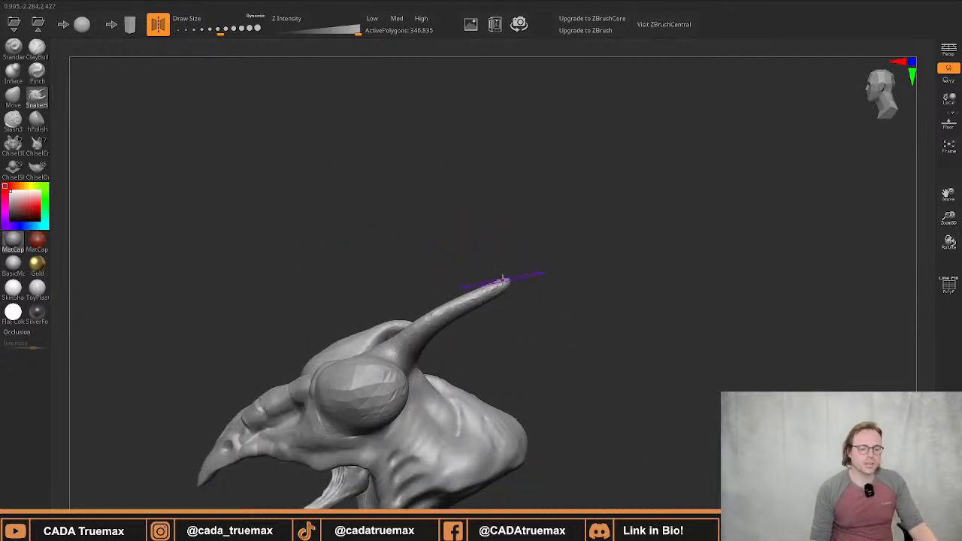
key("bracketright")
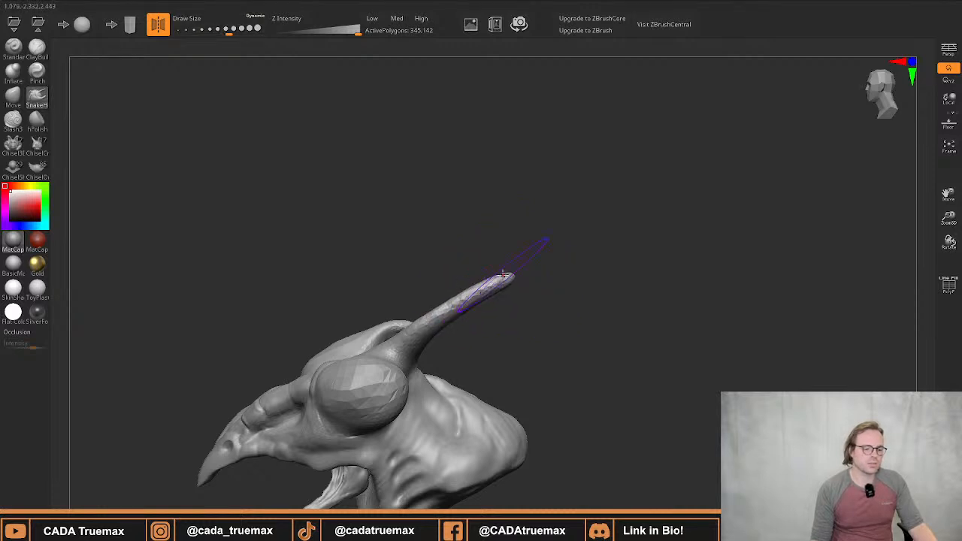
left_click_drag(522, 264, 554, 264)
key("s")
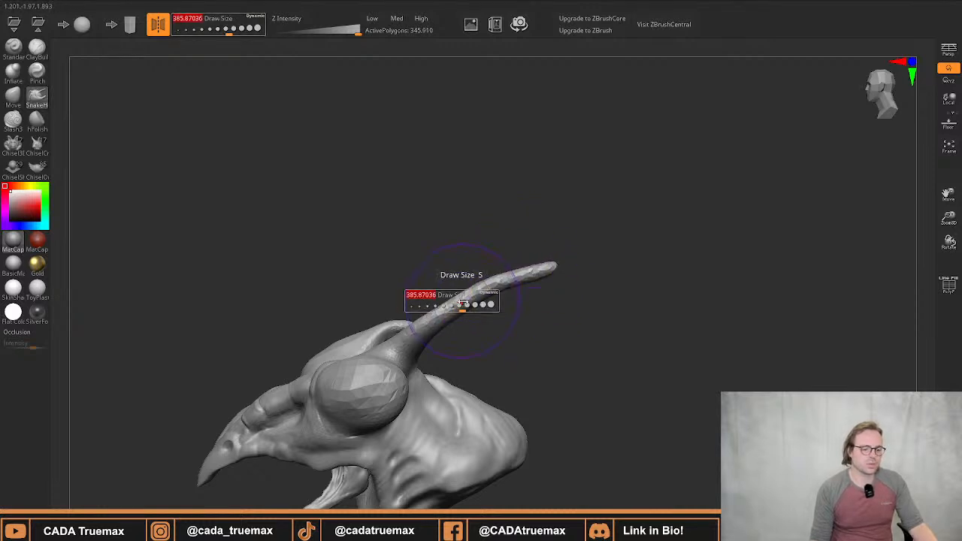
mouse_move(462, 302)
left_mouse_down()
mouse_move(473, 302)
mouse_move(472, 290)
left_mouse_up()
mouse_move(540, 269)
left_mouse_down()
mouse_move(582, 246)
mouse_move(624, 247)
mouse_move(672, 211)
mouse_move(571, 298)
left_mouse_up()
Bend the long mirrored horns outward at mid-length and curve their tips inward with a very large SnakeHook brush
left_click_drag(485, 236, 550, 305, "alt")
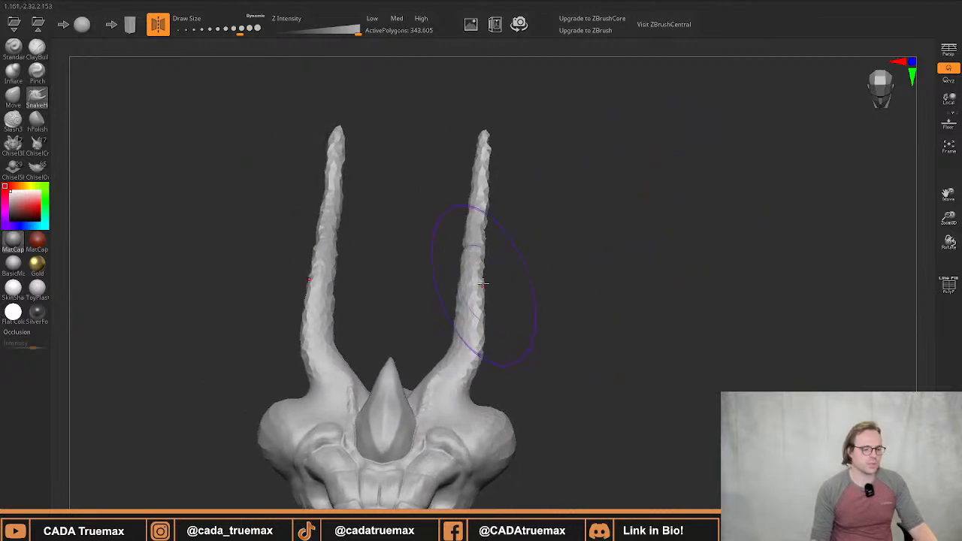
mouse_move(457, 292)
left_mouse_down()
mouse_move(486, 303)
mouse_move(462, 300)
mouse_move(475, 296)
left_mouse_up()
key("s")
left_click_drag(466, 260, 489, 281)
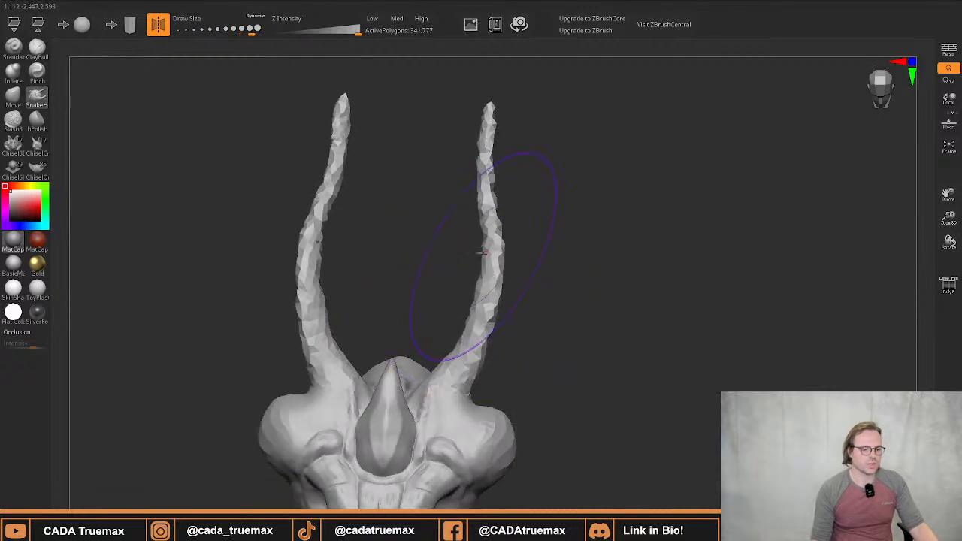
left_click_drag(485, 212, 496, 222)
left_click_drag(553, 189, 503, 193)
left_click_drag(447, 176, 454, 173)
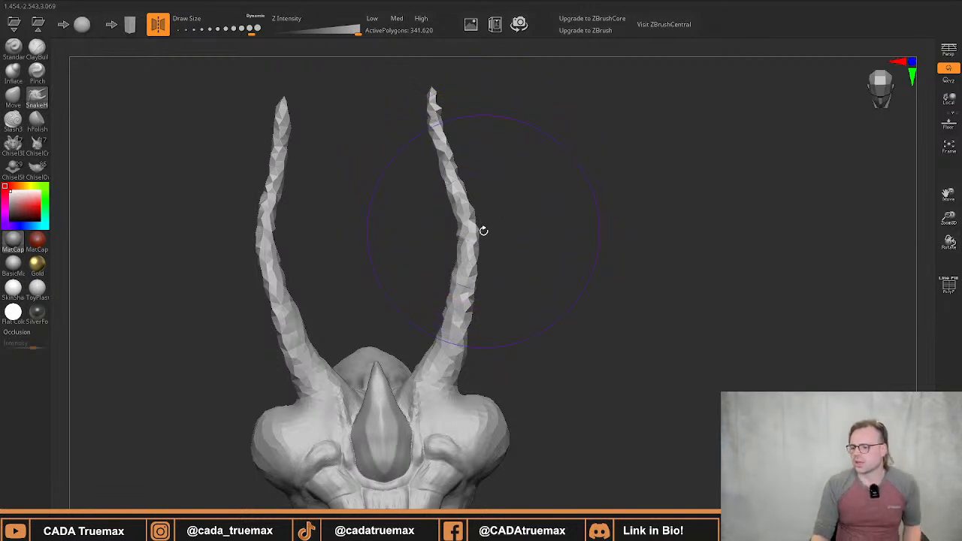
Shrink the brush considerably and reprocess the sculpted mesh with the Low resolution option
mouse_move(483, 231)
left_mouse_down()
mouse_move(494, 232)
mouse_move(471, 249)
mouse_move(488, 263)
left_mouse_up()
key("s")
left_click_drag(516, 302, 492, 304)
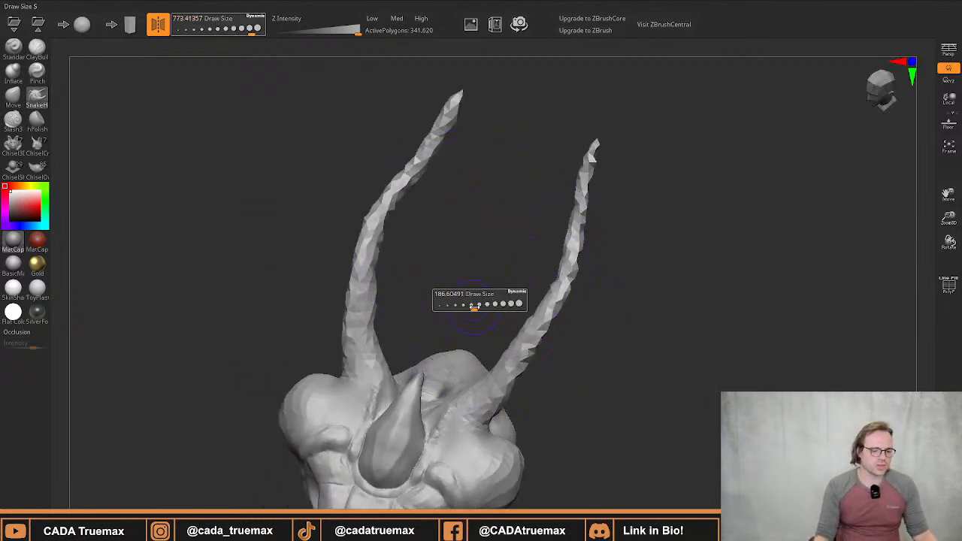
left_click(376, 21)
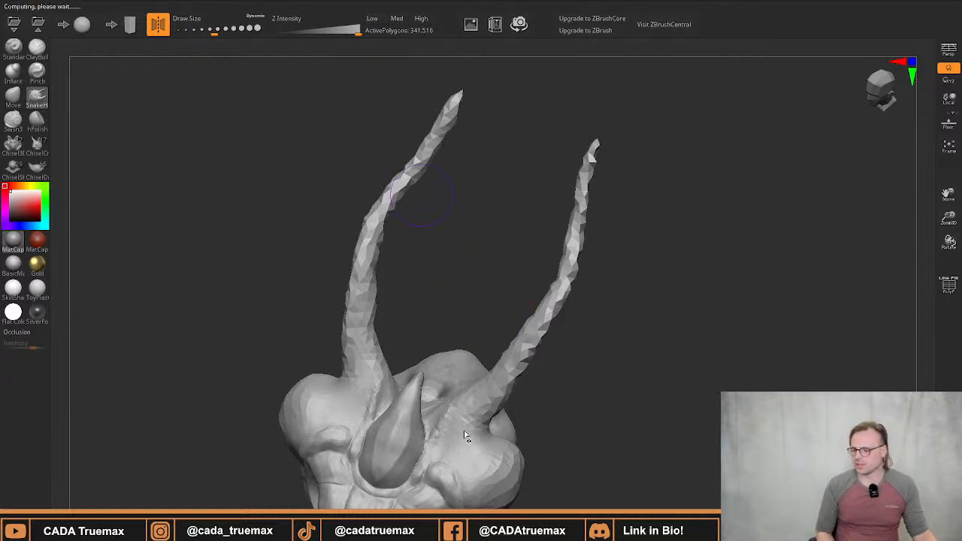
Smooth the jagged surface of the mirrored horns from their tips down to their bases
mouse_move(558, 192)
left_mouse_down()
mouse_move(533, 254)
mouse_move(563, 213)
left_mouse_up()
mouse_move(500, 277)
left_mouse_down()
mouse_move(511, 215)
mouse_move(487, 269)
left_mouse_up()
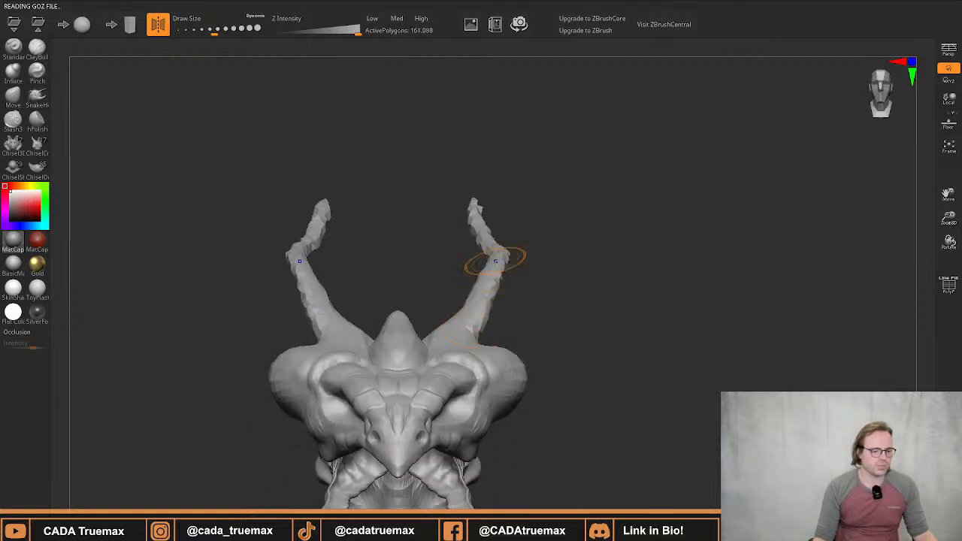
mouse_move(493, 245)
left_mouse_down()
mouse_move(475, 212)
mouse_move(470, 226)
left_mouse_up()
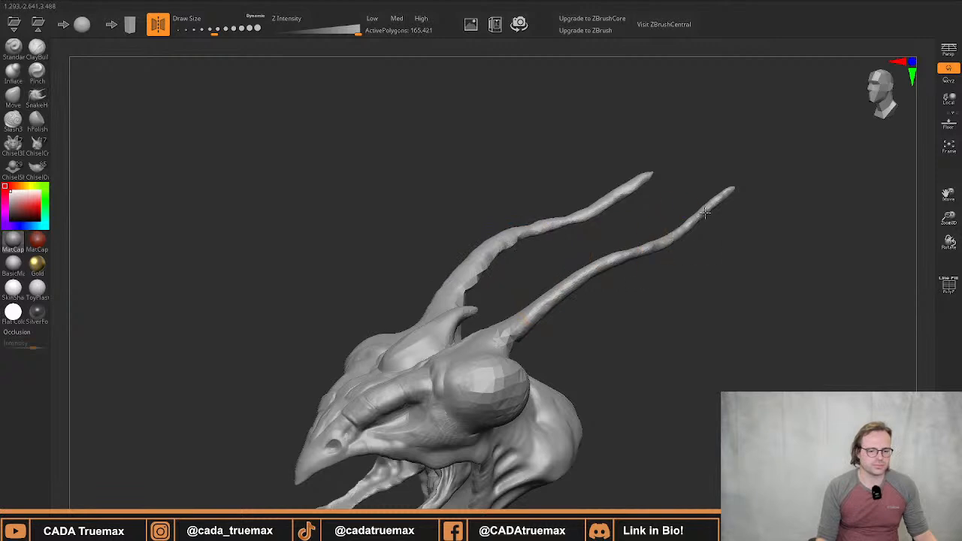
left_click_drag(677, 208, 607, 237)
mouse_move(594, 234)
left_mouse_down("shift")
mouse_move(518, 286)
mouse_move(491, 343)
left_mouse_up("shift")
mouse_move(476, 354)
right_mouse_down()
mouse_move(492, 369)
mouse_move(494, 284)
right_mouse_up()
mouse_move(493, 284)
right_mouse_down()
mouse_move(531, 293)
mouse_move(451, 270)
mouse_move(502, 275)
mouse_move(498, 283)
right_mouse_up()
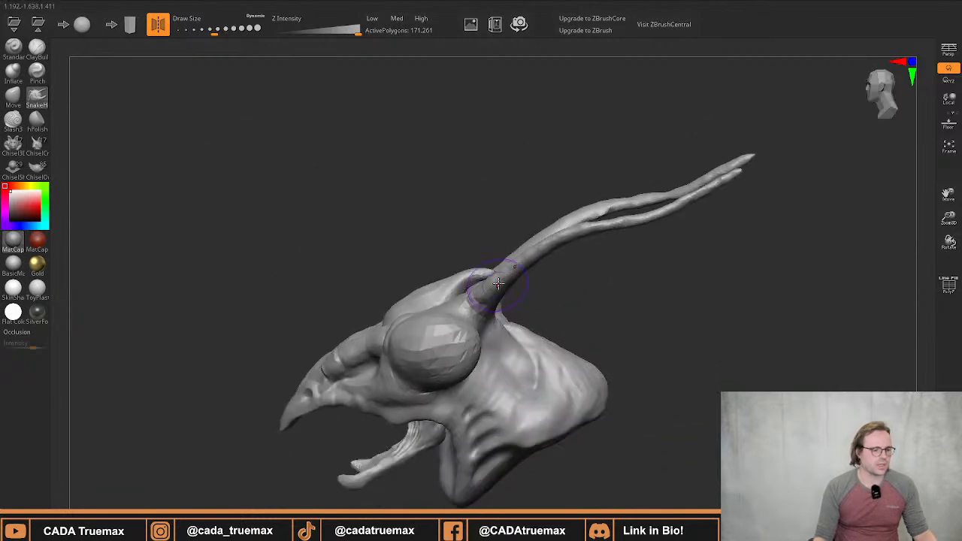
Thicken the lower and middle shafts of the mirrored horns with the Inflate brush
left_click(13, 71)
mouse_move(526, 247)
right_mouse_down()
mouse_move(488, 255)
mouse_move(494, 300)
right_mouse_up()
left_click_drag(488, 281, 501, 264)
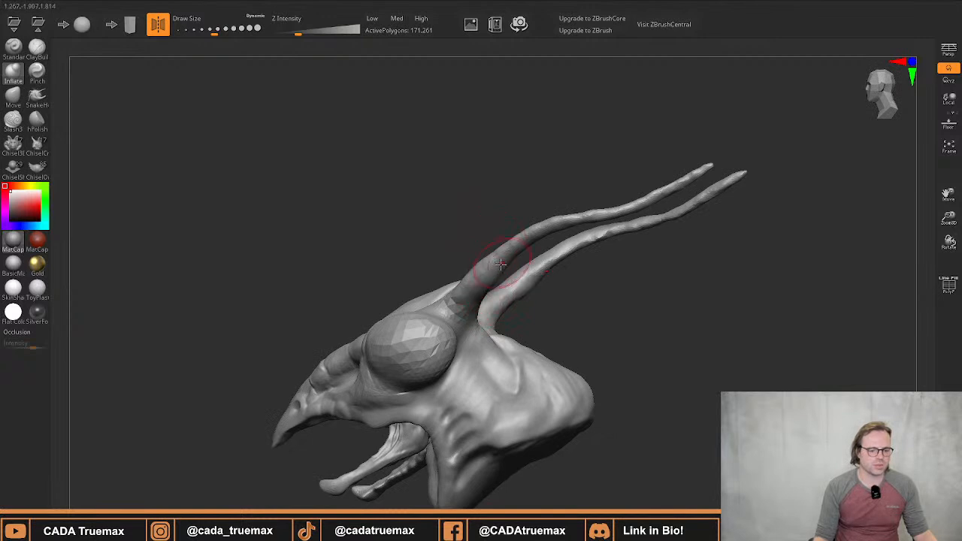
mouse_move(539, 236)
left_mouse_down()
mouse_move(707, 166)
mouse_move(645, 199)
mouse_move(573, 218)
left_mouse_up()
Inflate the horn bases into rounded bulbs above the side bulges, working around their front and back
mouse_move(573, 218)
right_mouse_down()
mouse_move(591, 232)
mouse_move(586, 282)
mouse_move(519, 339)
right_mouse_up()
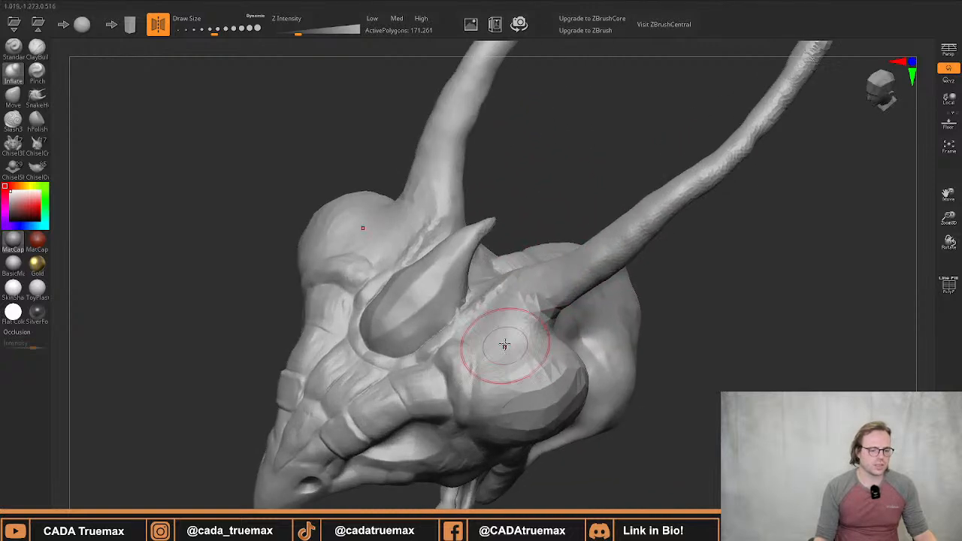
left_click_drag(517, 293, 558, 269)
right_click_drag(533, 272, 576, 283)
left_click_drag(520, 228, 531, 233)
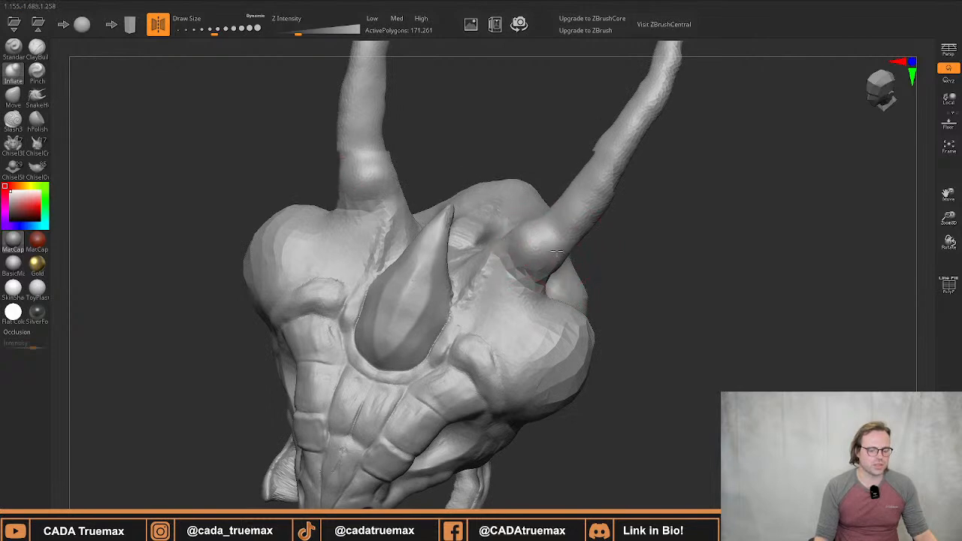
mouse_move(577, 204)
right_mouse_down()
mouse_move(516, 351)
mouse_move(468, 238)
right_mouse_up()
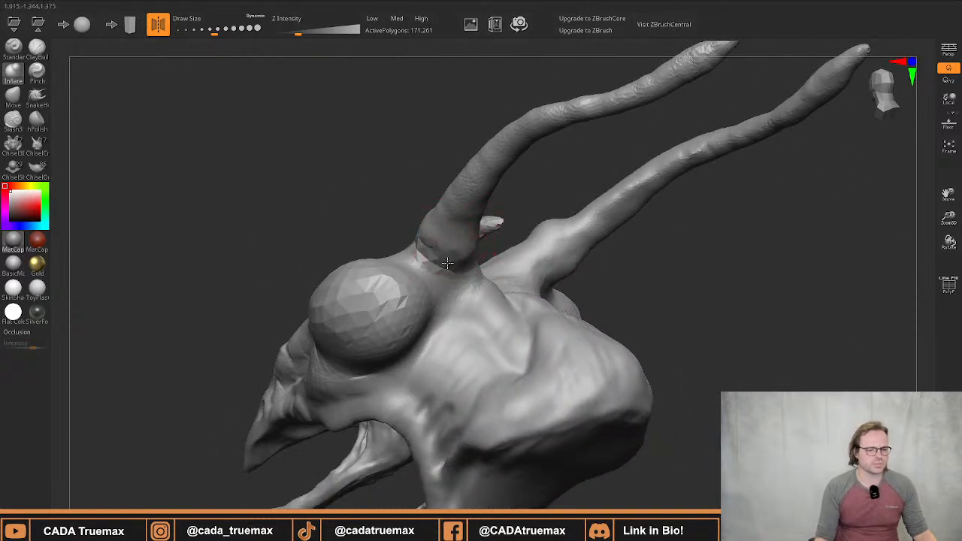
mouse_move(447, 263)
left_mouse_down()
mouse_move(435, 251)
mouse_move(468, 261)
left_mouse_up()
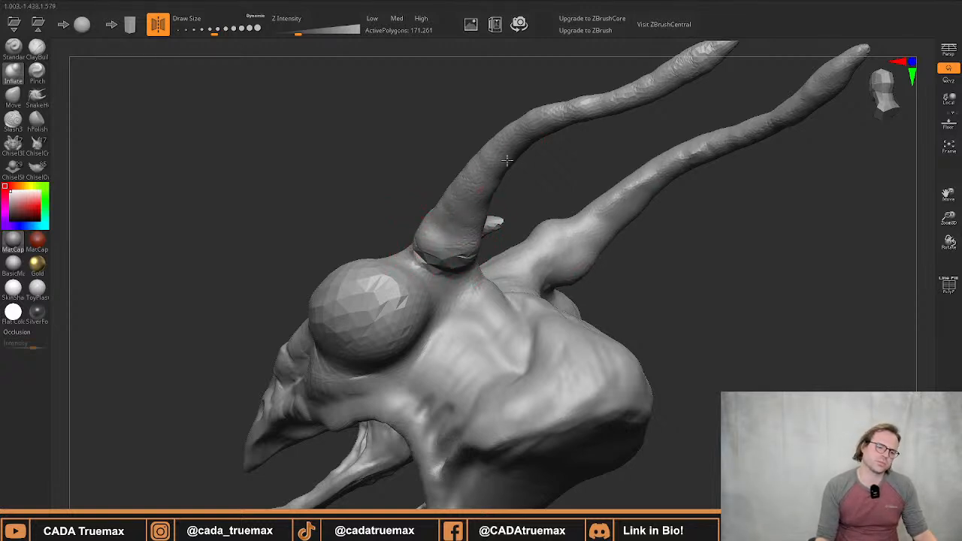
Refine the swollen horn bases and build up the lower shafts from the opposite side and the back of the head
left_click_drag(515, 175, 528, 260)
mouse_move(520, 203)
left_mouse_down()
mouse_move(461, 247)
mouse_move(490, 251)
mouse_move(469, 247)
mouse_move(454, 260)
mouse_move(470, 230)
mouse_move(433, 310)
mouse_move(290, 307)
left_mouse_up()
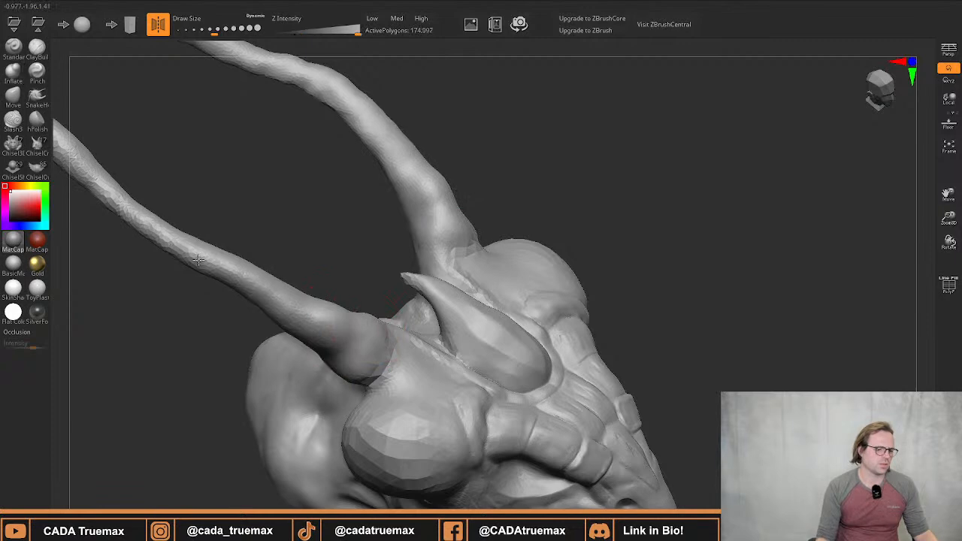
left_click_drag(200, 226, 301, 290, "alt")
mouse_move(136, 291)
left_mouse_down()
mouse_move(166, 229)
mouse_move(194, 223)
mouse_move(155, 187)
mouse_move(136, 185)
mouse_move(259, 235)
left_mouse_up()
left_click_drag(336, 329, 542, 248, "alt")
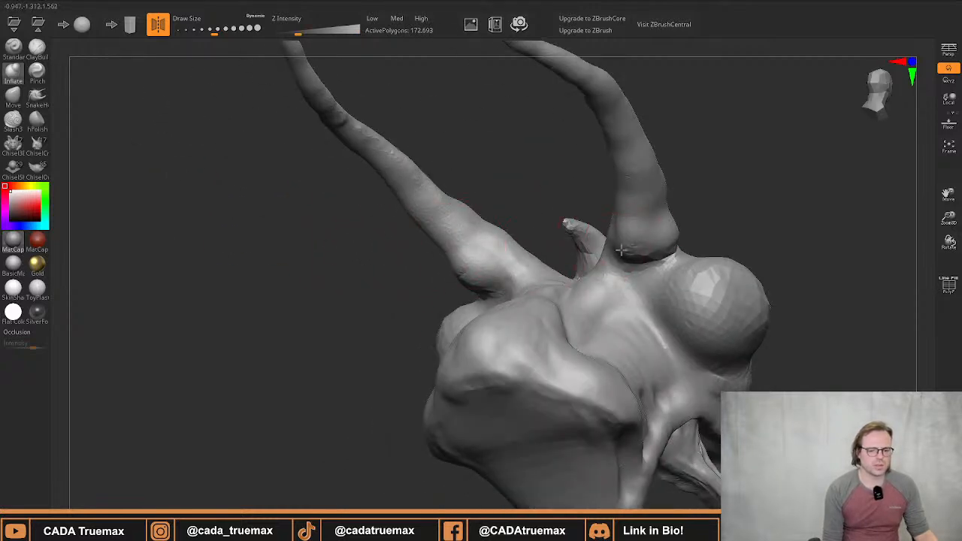
Add a row of round bumps along the rear underside of the mirrored horns with the Inflate brush, from the bases up past the bend
key("s")
mouse_move(625, 249)
left_mouse_down()
mouse_move(531, 266)
mouse_move(516, 221)
left_mouse_up()
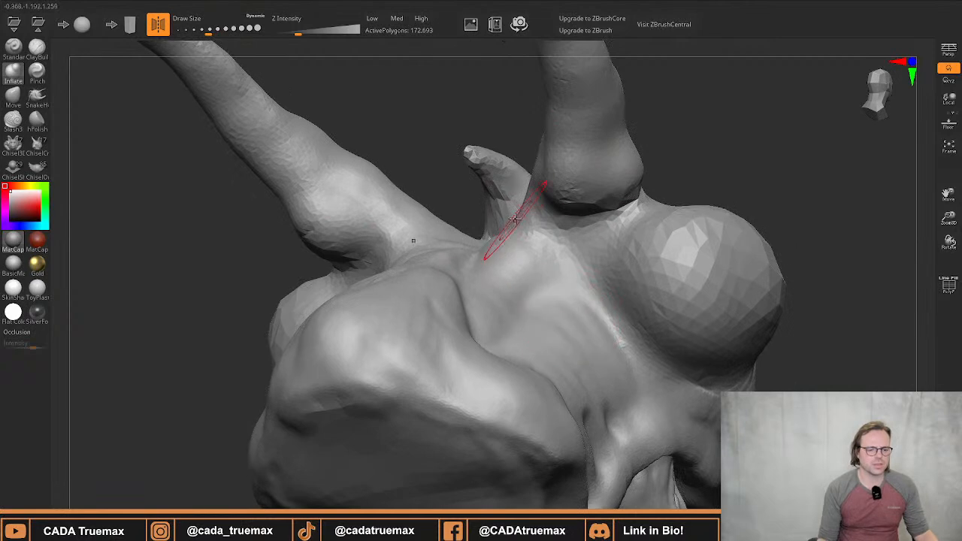
key("s")
mouse_move(543, 190)
left_mouse_down()
mouse_move(535, 189)
mouse_move(530, 263)
mouse_move(567, 265)
mouse_move(565, 255)
left_mouse_up()
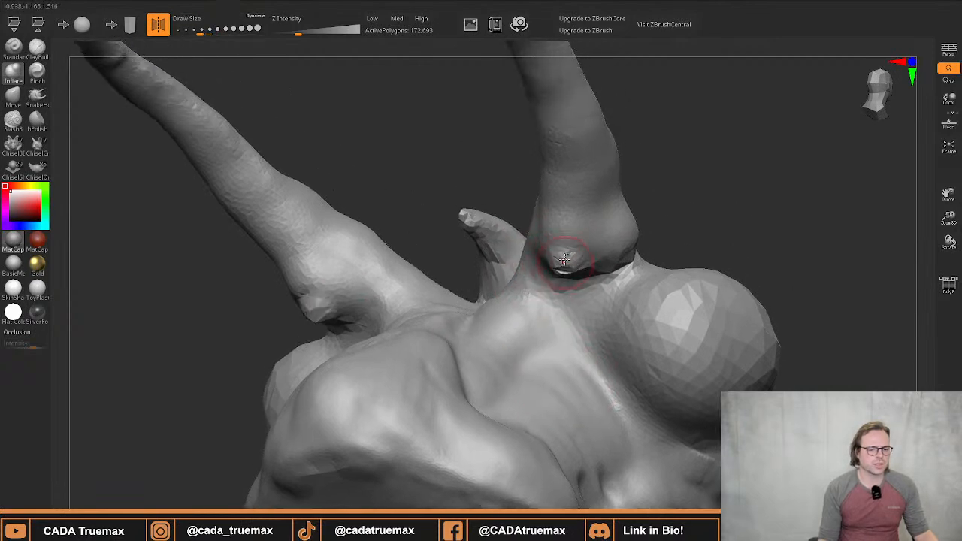
left_click_drag(567, 216, 569, 224)
left_click_drag(574, 162, 576, 171)
mouse_move(559, 118)
left_mouse_down()
mouse_move(524, 260)
mouse_move(486, 231)
left_mouse_up()
right_click_drag(486, 232, 476, 259)
mouse_move(524, 227)
right_mouse_down("ctrl")
mouse_move(489, 198)
mouse_move(419, 225)
mouse_move(446, 230)
mouse_move(586, 198)
mouse_move(617, 221)
right_mouse_up("ctrl")
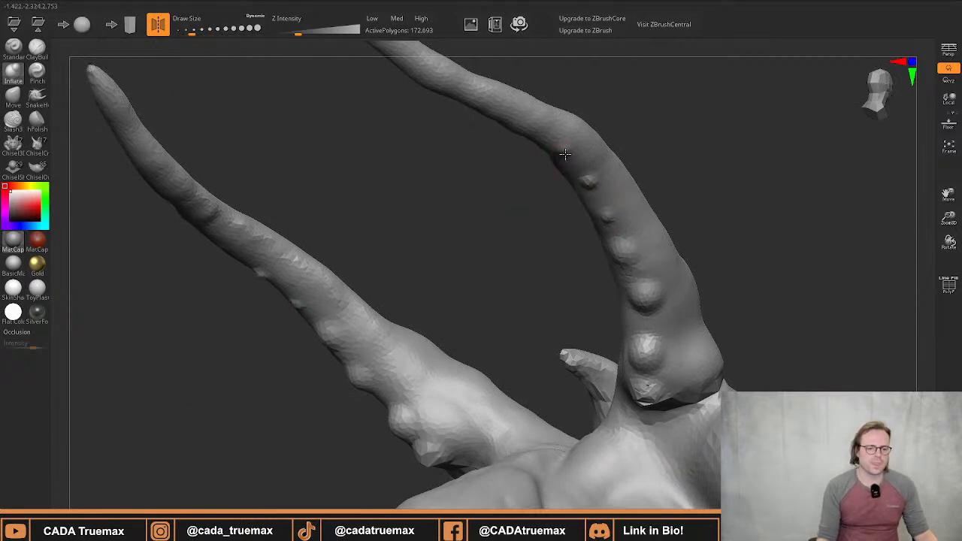
mouse_move(544, 153)
right_mouse_down()
mouse_move(539, 221)
mouse_move(564, 173)
right_mouse_up()
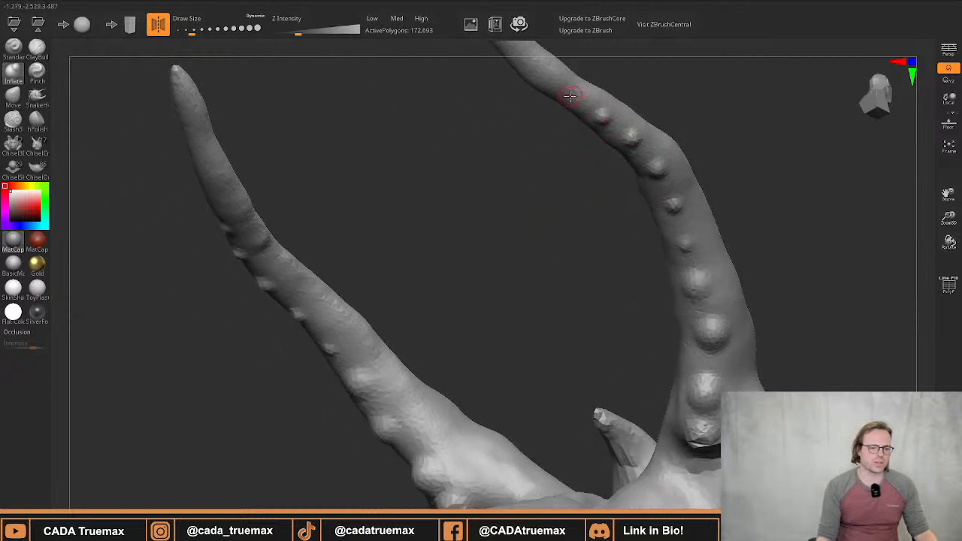
left_click_drag(574, 93, 576, 97)
Enlarge the small bumps on the middle and upper shafts of the mirrored horns with a larger Inflate brush
right_click_drag(561, 163, 546, 248, "alt")
right_click_drag(546, 248, 484, 94, "ctrl")
right_click_drag(486, 217, 478, 164, "alt")
right_click_drag(593, 263, 599, 327, "ctrl")
right_click_drag(627, 211, 607, 367, "alt")
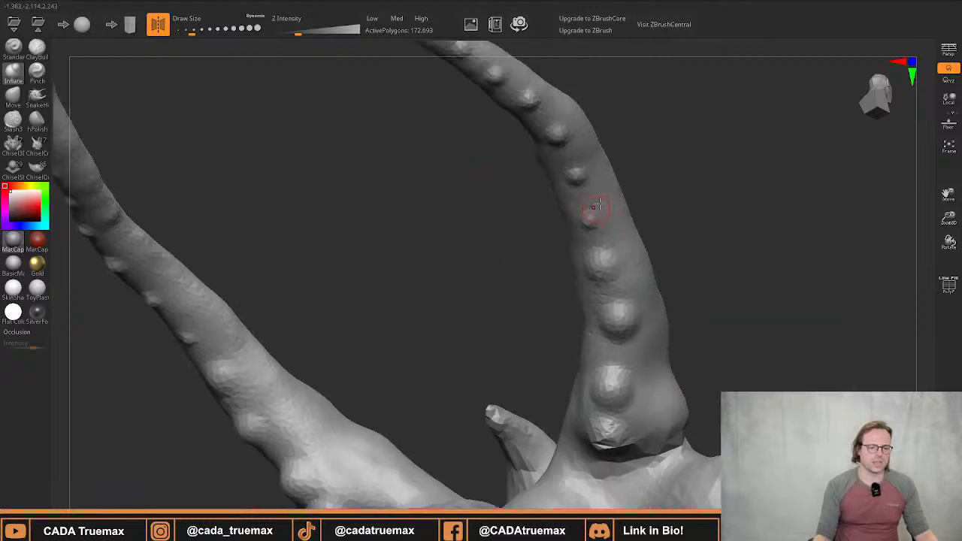
key("s")
left_click_drag(592, 209, 590, 216)
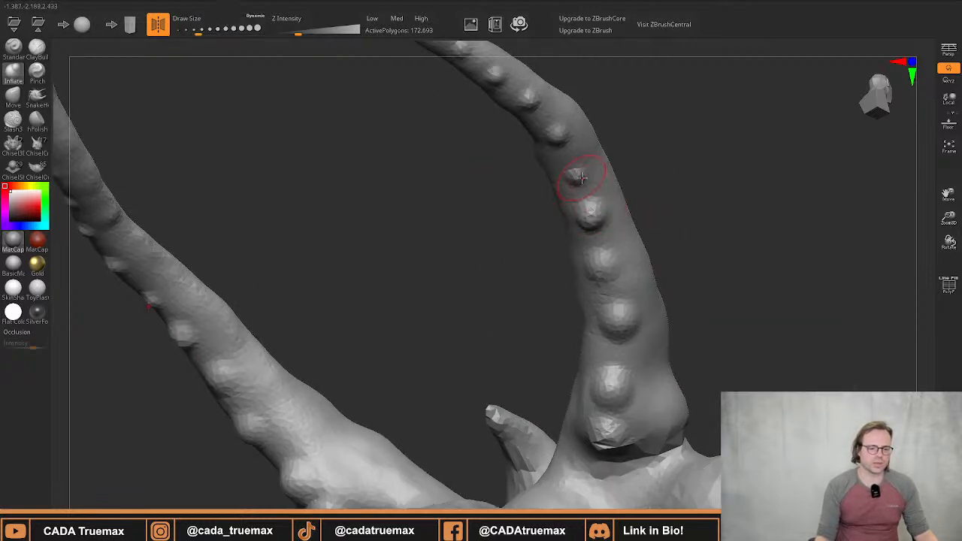
left_click_drag(578, 176, 577, 174)
right_click_drag(575, 169, 587, 228, "alt")
left_click_drag(568, 187, 566, 190)
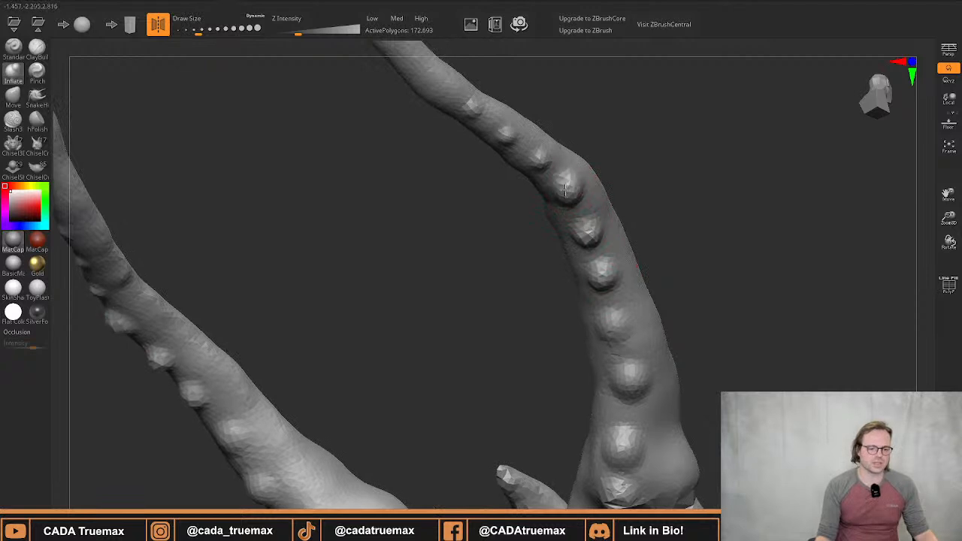
left_click_drag(539, 158, 507, 130)
Swell the lower bumps on the mirrored horns and round off the bump at the very base of each horn
right_click_drag(529, 146, 505, 282)
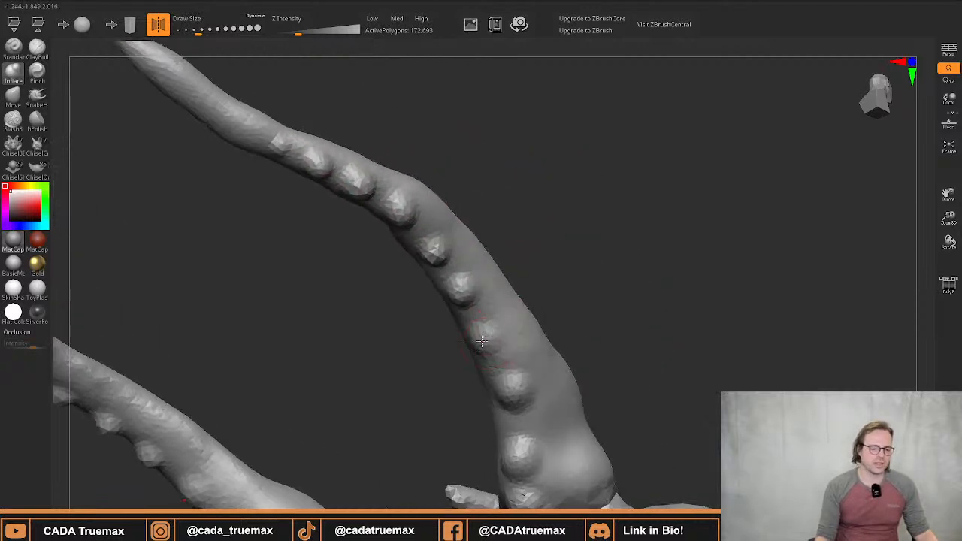
left_click_drag(482, 342, 492, 333)
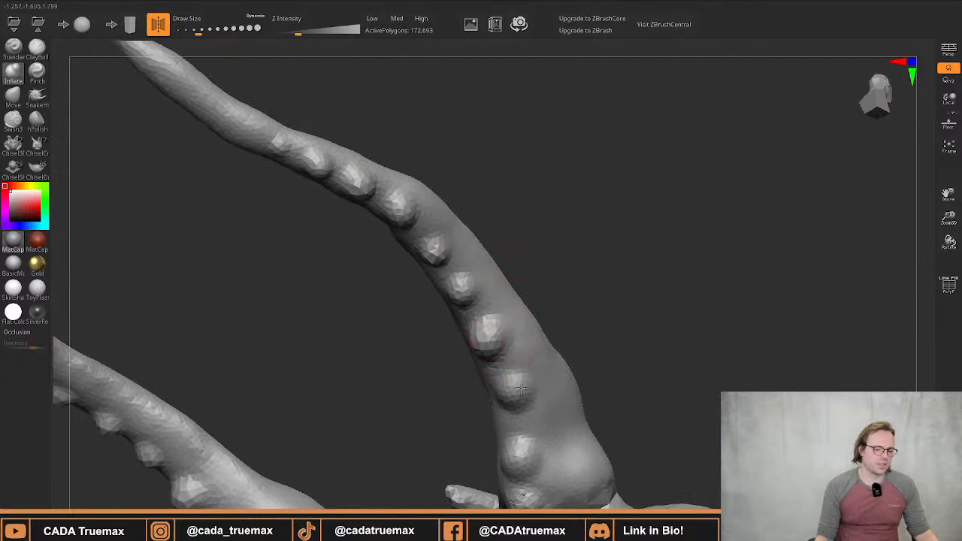
left_click_drag(521, 388, 520, 380)
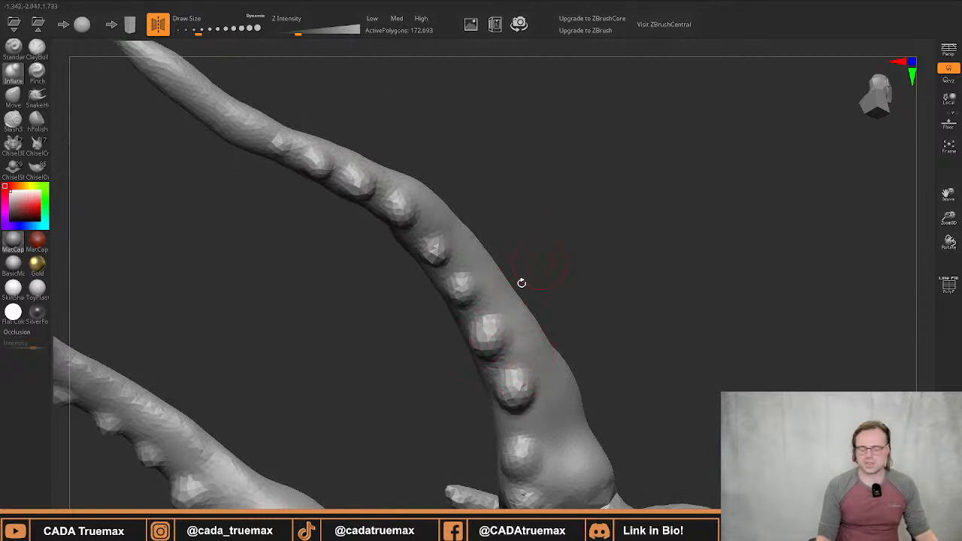
mouse_move(522, 283)
right_mouse_down()
mouse_move(501, 339)
mouse_move(512, 256)
mouse_move(552, 366)
right_mouse_up()
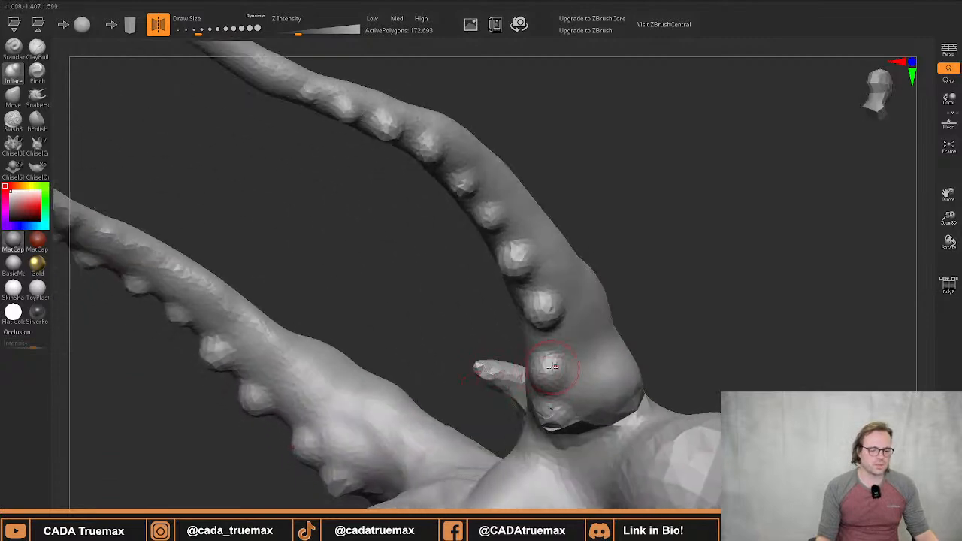
mouse_move(552, 366)
left_mouse_down()
mouse_move(553, 434)
mouse_move(552, 419)
left_mouse_up()
mouse_move(554, 382)
right_mouse_down()
mouse_move(501, 414)
mouse_move(577, 280)
right_mouse_up()
right_click_drag(483, 349, 531, 327)
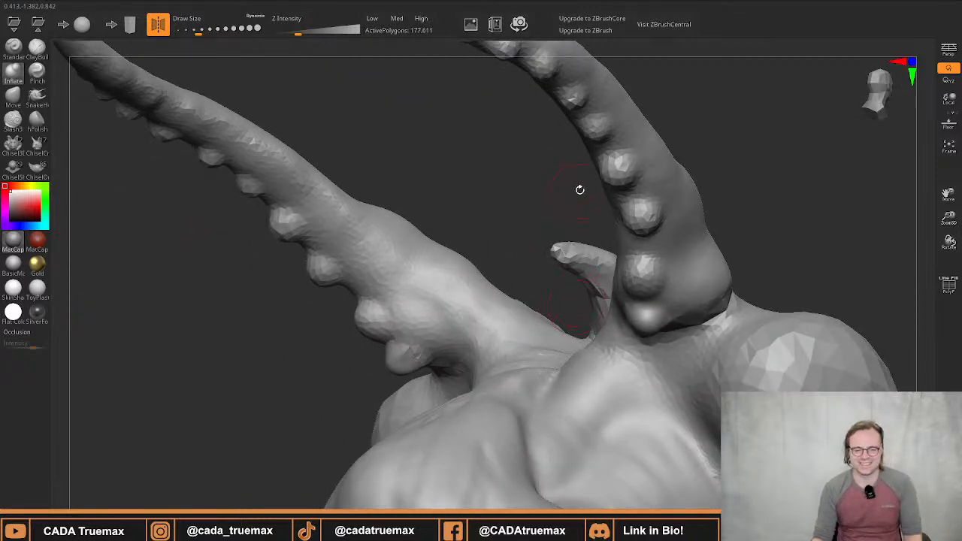
Carve a groove with the Slash3 brush along the curved rim below the forehead horn
right_click_drag(589, 174, 503, 170)
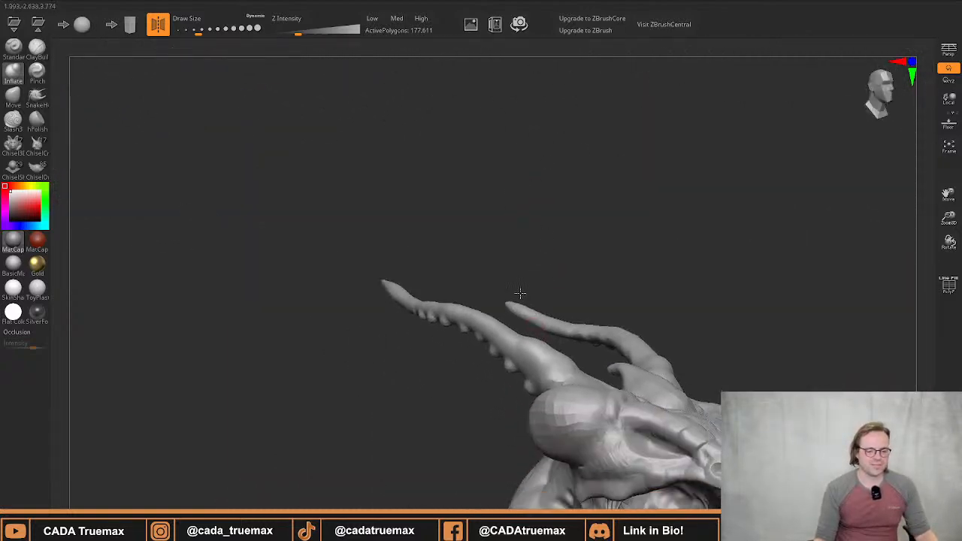
right_click_drag(519, 294, 519, 167, "alt")
mouse_move(519, 255)
right_mouse_down()
mouse_move(553, 276)
mouse_move(499, 250)
right_mouse_up()
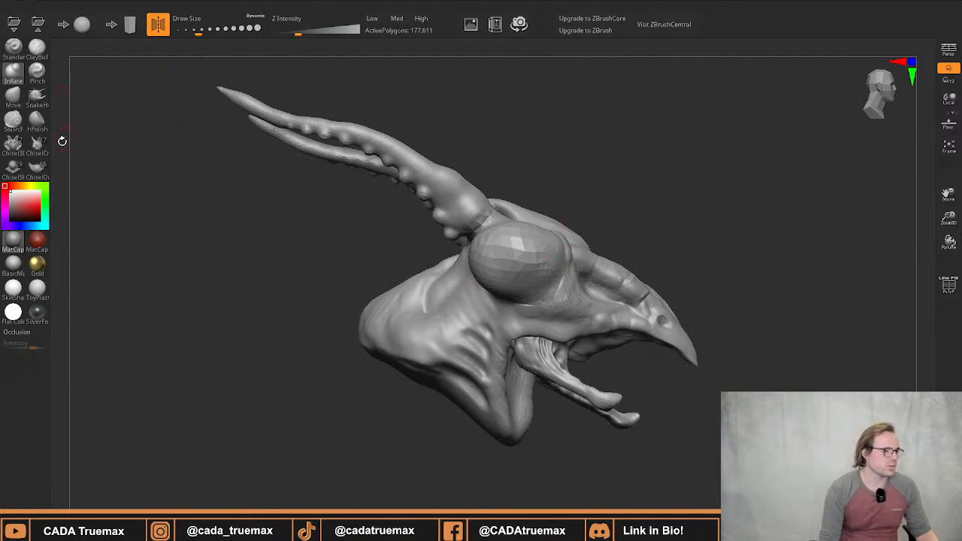
mouse_move(206, 140)
right_mouse_down()
mouse_move(373, 189)
mouse_move(394, 268)
mouse_move(450, 307)
mouse_move(408, 230)
right_mouse_up()
right_click_drag(449, 285, 437, 318, "ctrl")
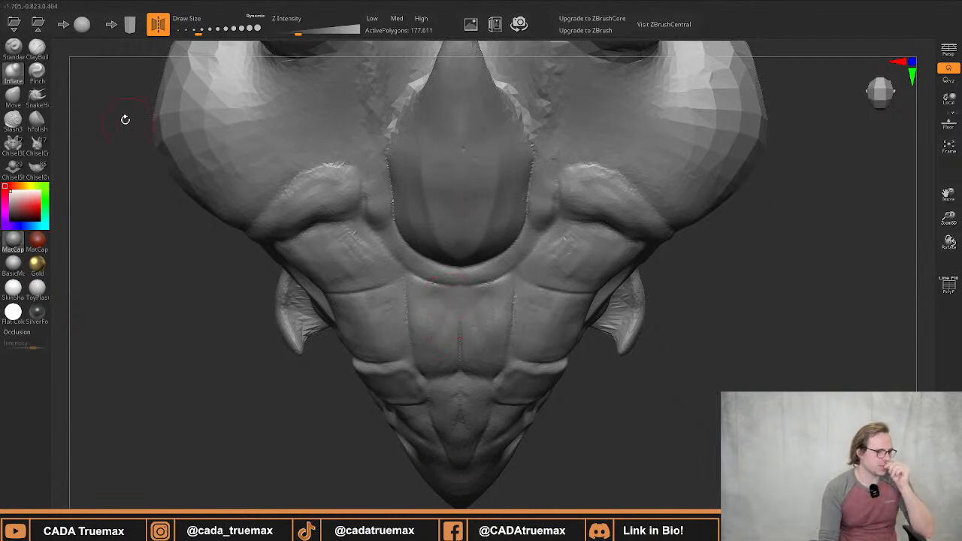
left_click(16, 121)
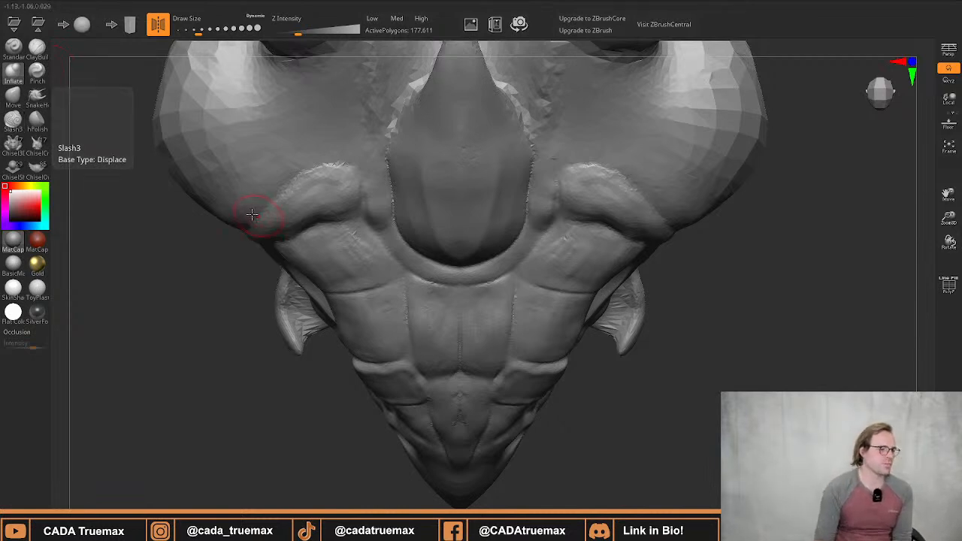
left_click(13, 126)
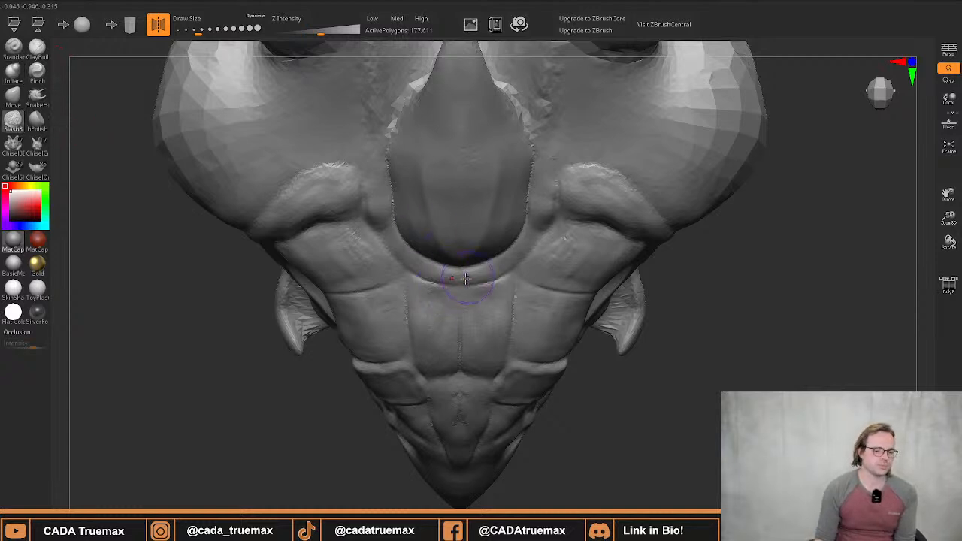
left_click_drag(473, 284, 518, 275)
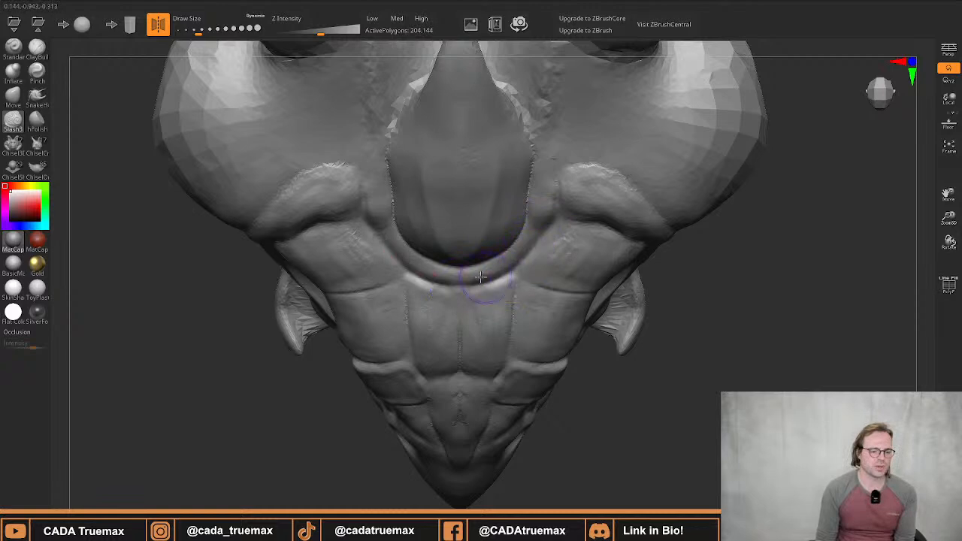
mouse_move(464, 264)
left_mouse_down()
mouse_move(461, 273)
mouse_move(502, 271)
left_mouse_up()
Cut short mirrored grooves across the rim of the forehead horn with a smaller Slash3 brush, dividing it into segments
mouse_move(529, 263)
right_mouse_down()
mouse_move(520, 228)
mouse_move(506, 253)
right_mouse_up()
key("s")
left_click_drag(503, 254, 498, 255)
left_click_drag(520, 211, 538, 233)
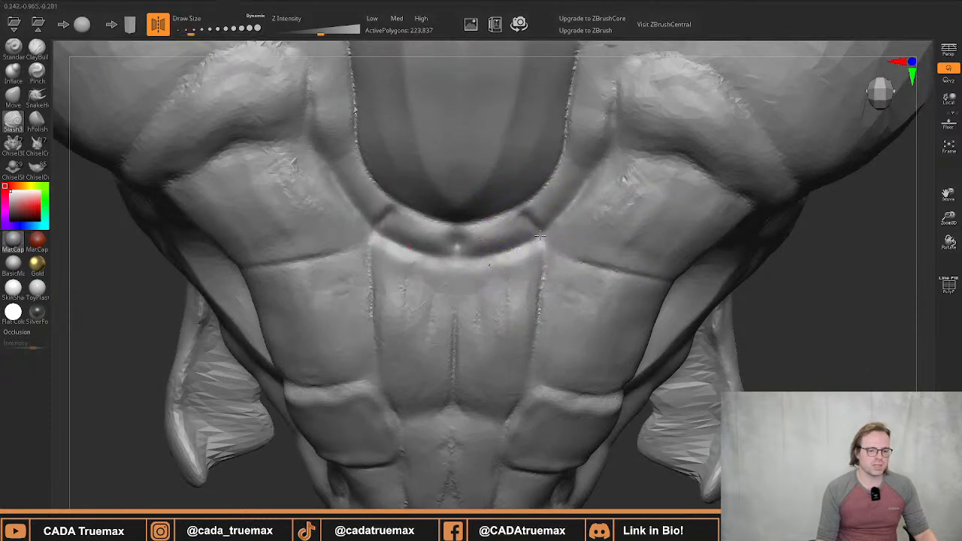
mouse_move(564, 194)
left_mouse_down()
mouse_move(556, 177)
mouse_move(573, 204)
mouse_move(520, 227)
left_mouse_up()
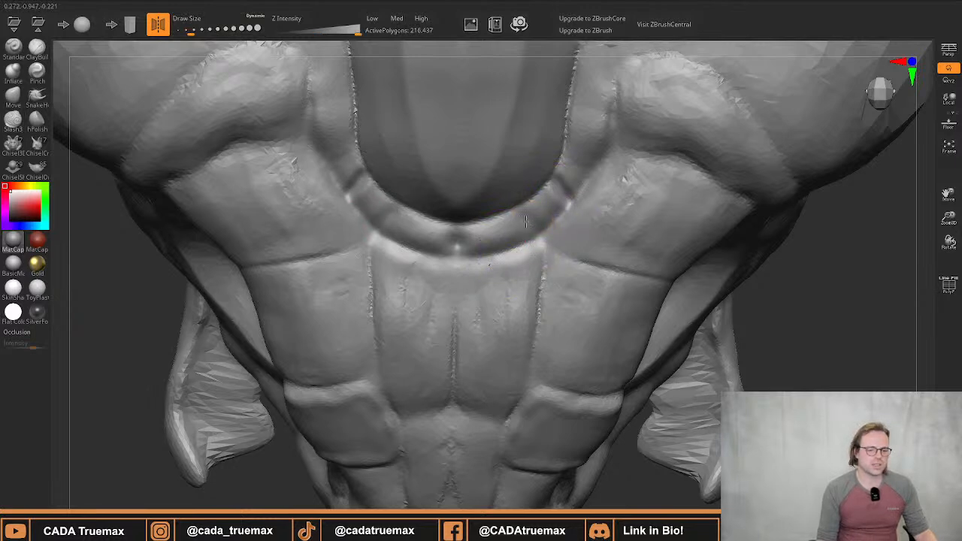
mouse_move(458, 225)
left_mouse_down()
mouse_move(458, 259)
mouse_move(542, 232)
mouse_move(531, 329)
left_mouse_up()
Extend the center groove up to the horn rim and deepen the outlines of the two central forehead plates
right_click_drag(512, 395, 503, 331)
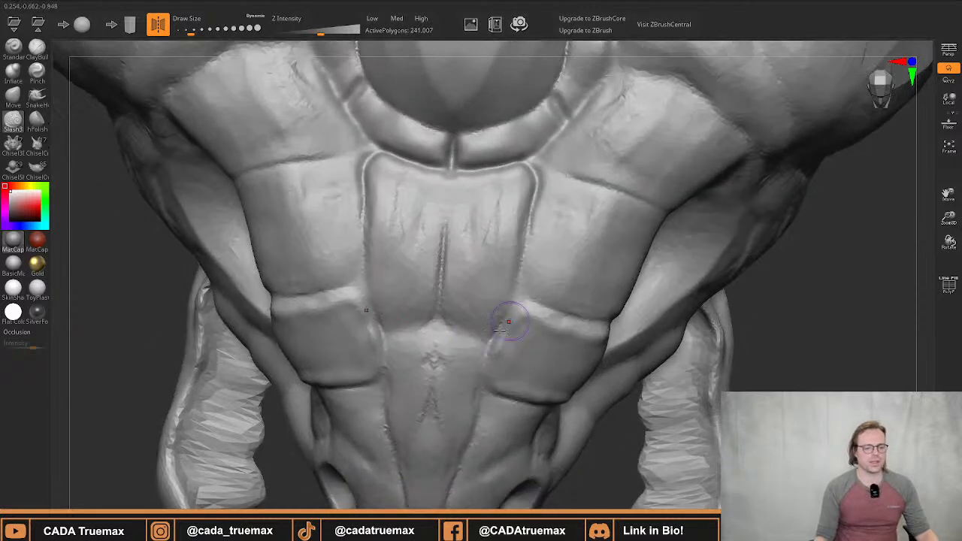
mouse_move(452, 170)
left_mouse_down()
mouse_move(442, 263)
mouse_move(443, 254)
left_mouse_up()
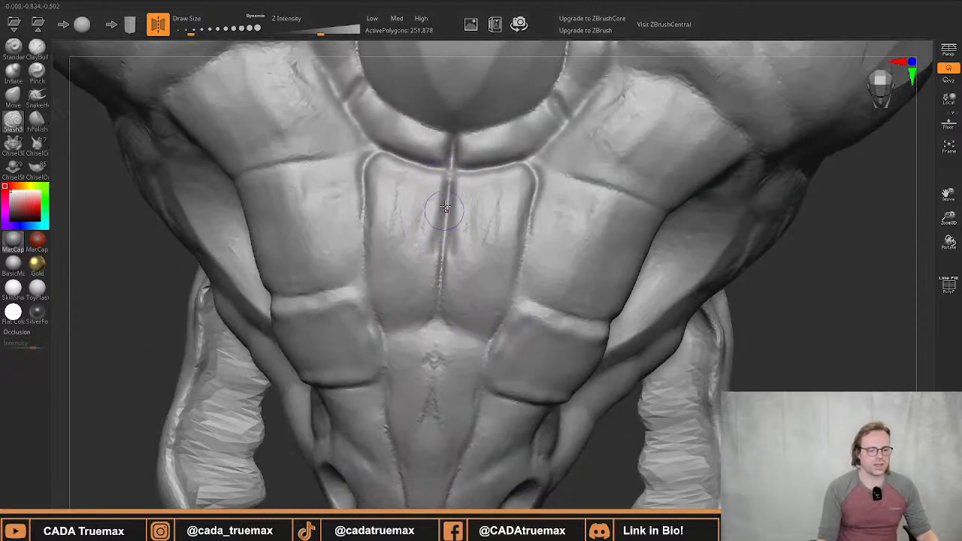
left_click_drag(446, 209, 440, 303)
mouse_move(442, 264)
left_mouse_down()
mouse_move(438, 319)
mouse_move(462, 335)
mouse_move(487, 336)
mouse_move(517, 284)
mouse_move(526, 216)
left_mouse_up()
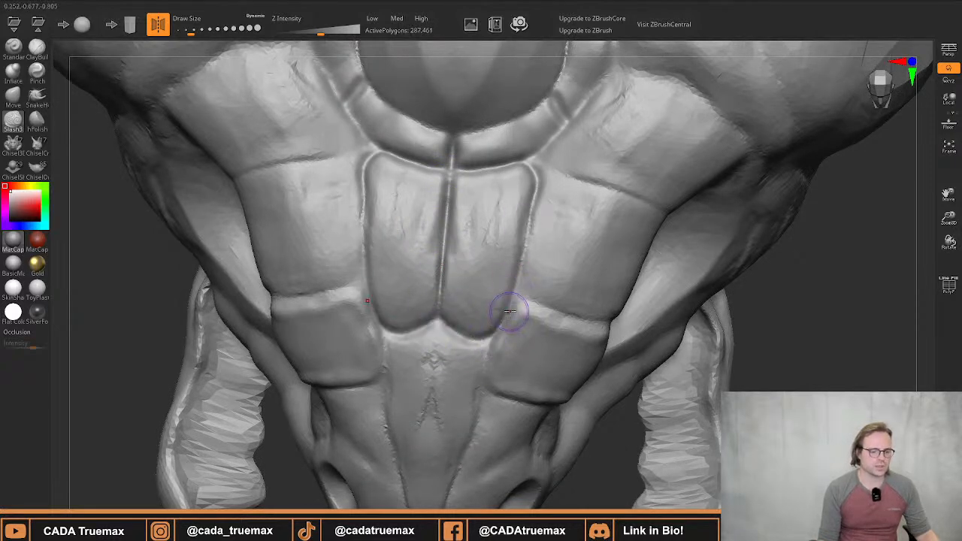
Deepen the grooves between the side forehead plates and outline the upper side plates along the horn rim
mouse_move(509, 312)
left_mouse_down()
mouse_move(529, 200)
mouse_move(547, 309)
mouse_move(624, 316)
left_mouse_up()
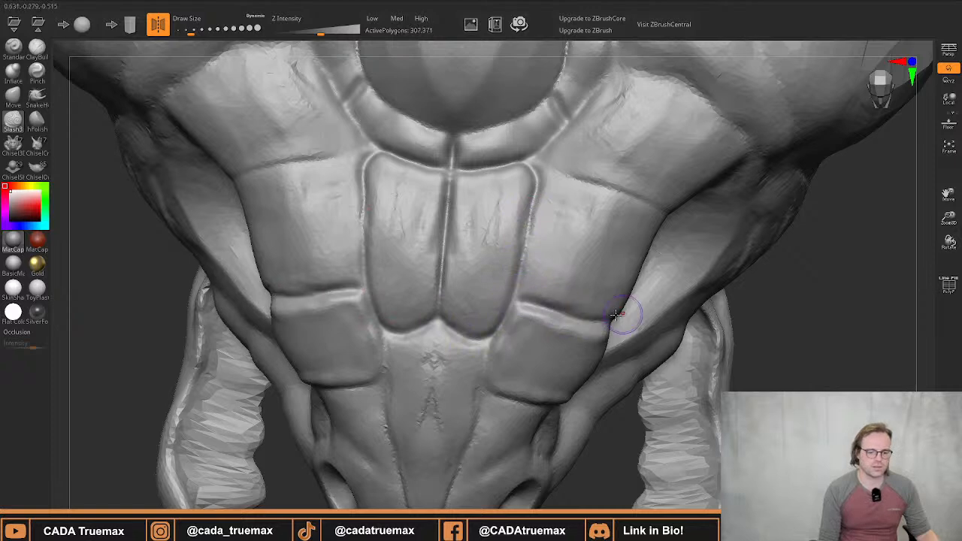
left_click_drag(553, 172, 616, 191)
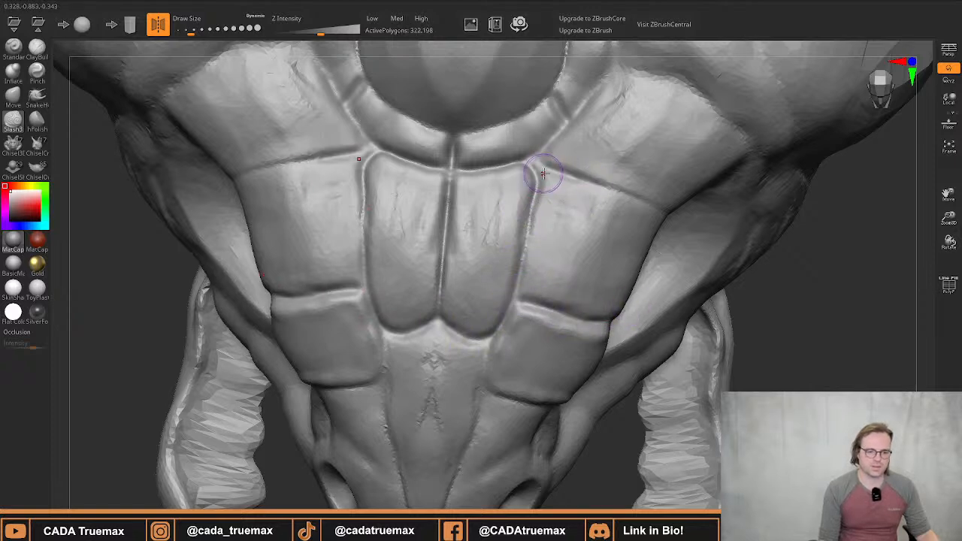
mouse_move(537, 172)
left_mouse_down("shift")
mouse_move(562, 127)
mouse_move(557, 161)
mouse_move(575, 111)
left_mouse_up("shift")
left_click_drag(551, 142, 607, 87)
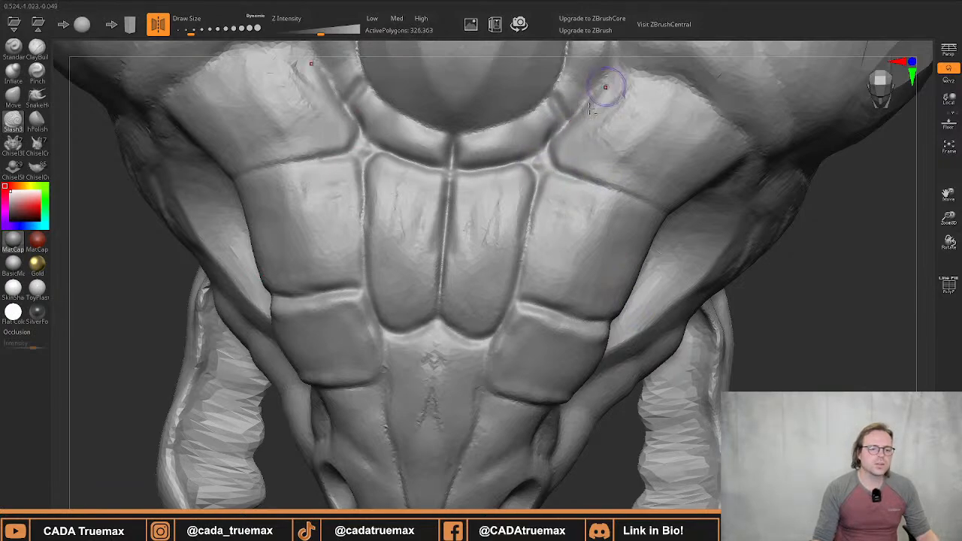
Carve mirrored wrinkle grooves with Slash3 where the long horn bases meet the side bulges
mouse_move(607, 87)
right_mouse_down()
mouse_move(539, 275)
mouse_move(513, 233)
mouse_move(509, 247)
mouse_move(506, 214)
mouse_move(524, 279)
mouse_move(516, 243)
mouse_move(515, 294)
mouse_move(533, 313)
mouse_move(540, 214)
right_mouse_up()
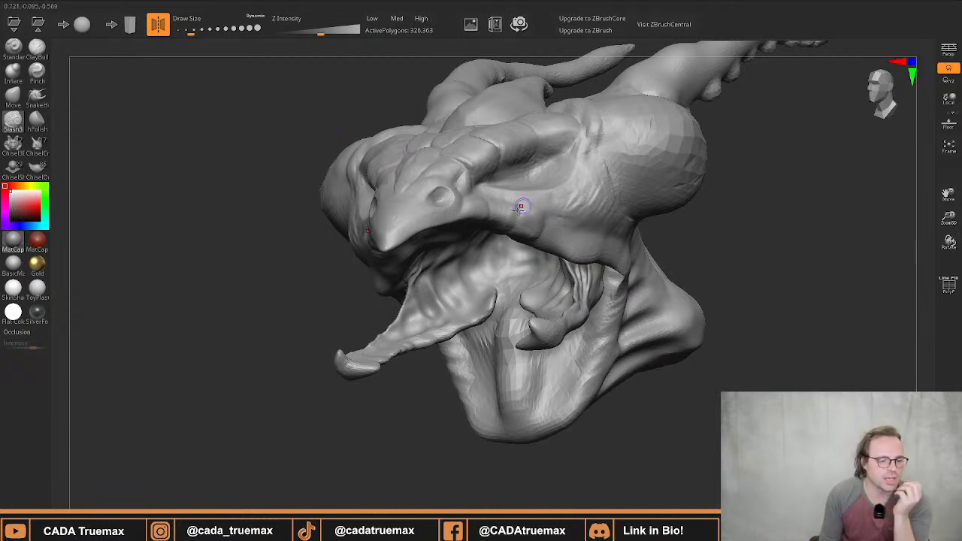
right_click_drag(499, 192, 497, 208)
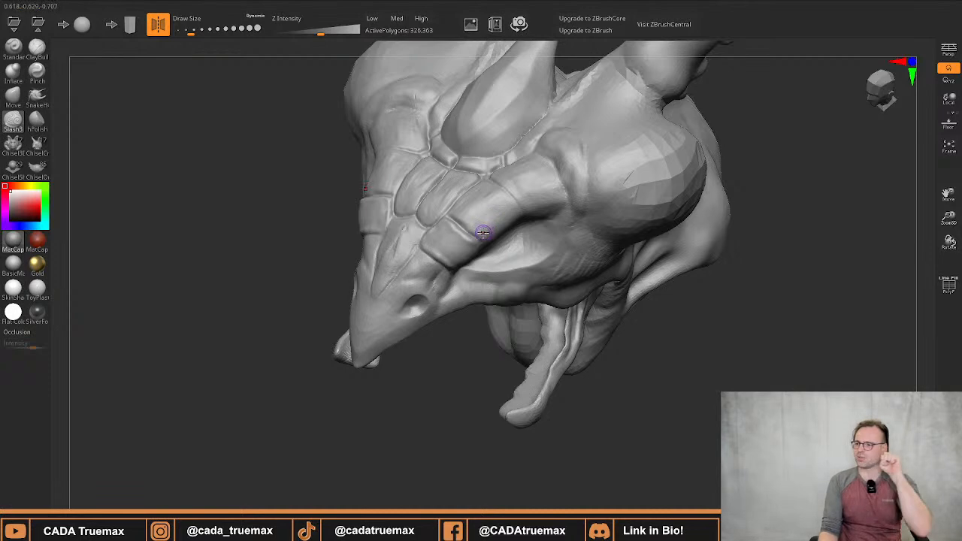
mouse_move(500, 183)
right_mouse_down()
mouse_move(520, 177)
mouse_move(507, 239)
mouse_move(519, 218)
mouse_move(513, 204)
right_mouse_up()
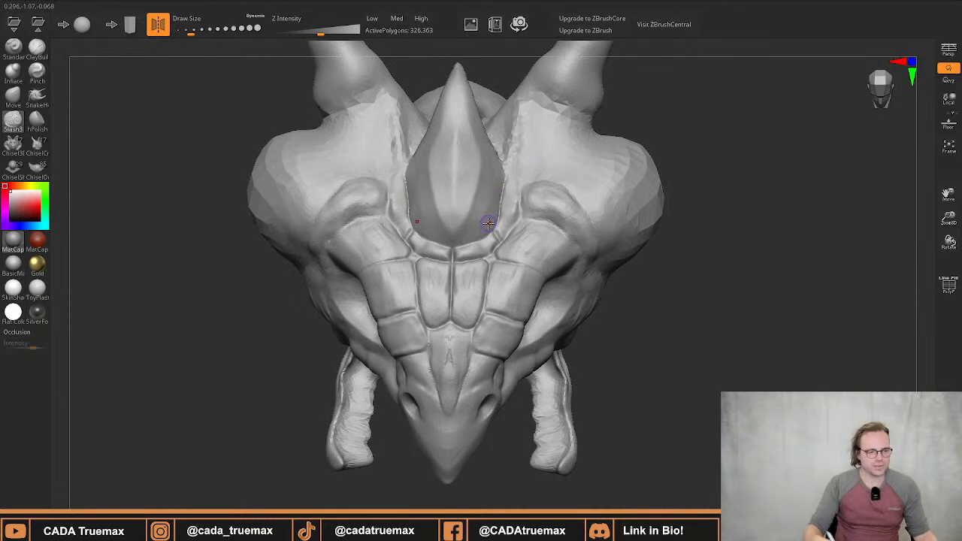
mouse_move(397, 97)
right_mouse_down()
mouse_move(392, 142)
mouse_move(369, 172)
right_mouse_up()
right_click_drag(440, 161, 435, 210, "ctrl")
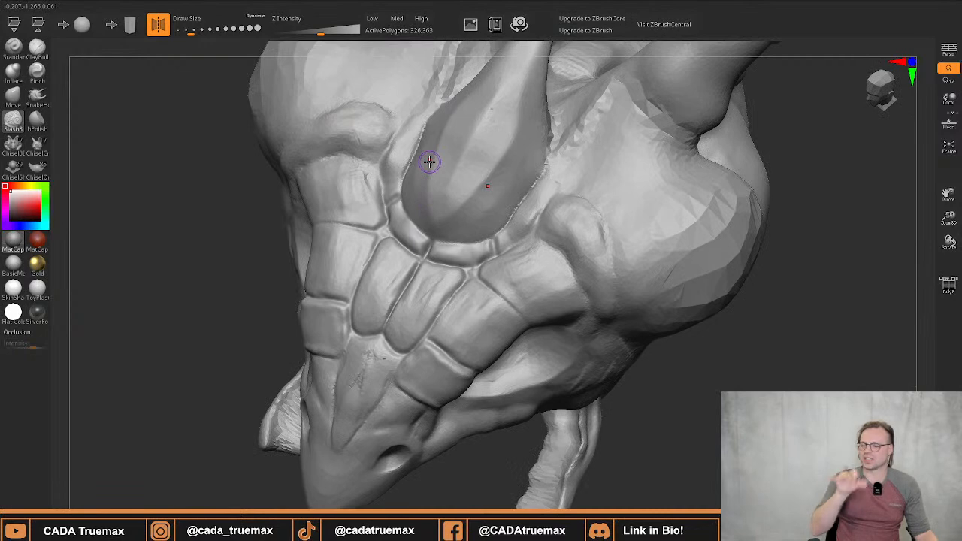
mouse_move(427, 163)
right_mouse_down()
mouse_move(466, 257)
mouse_move(438, 215)
mouse_move(451, 272)
mouse_move(530, 251)
mouse_move(482, 260)
mouse_move(508, 248)
right_mouse_up()
mouse_move(517, 252)
left_mouse_down()
mouse_move(512, 258)
mouse_move(508, 243)
mouse_move(483, 267)
left_mouse_up()
left_click_drag(498, 246, 479, 281)
Try another wrinkle groove below the long horn bases, and undo the latest strokes
mouse_move(452, 301)
right_mouse_down()
mouse_move(485, 279)
mouse_move(498, 300)
right_mouse_up()
mouse_move(497, 242)
left_mouse_down()
mouse_move(489, 269)
mouse_move(520, 222)
mouse_move(503, 230)
mouse_move(488, 264)
left_mouse_up()
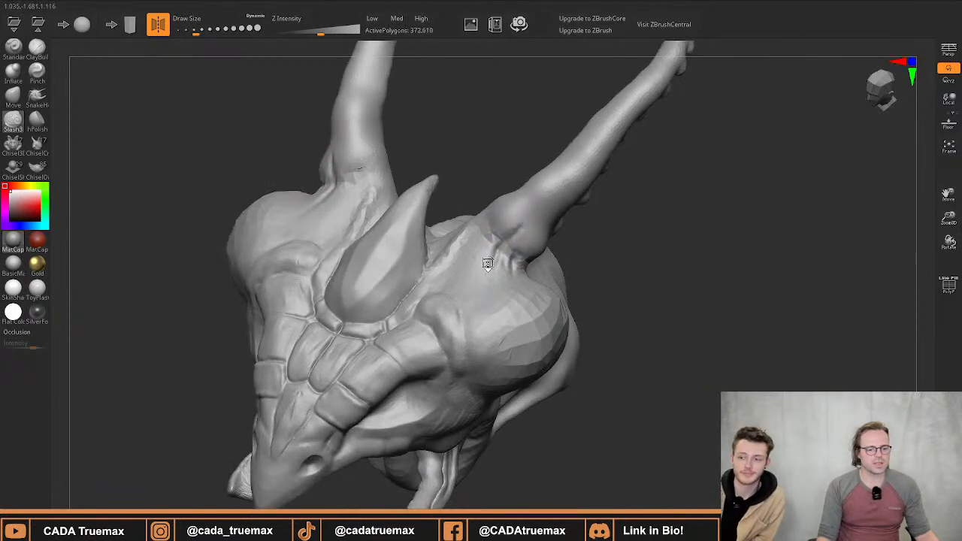
key("ctrl+z")
key("ctrl+z")
key("ctrl+z")
key("ctrl+z")
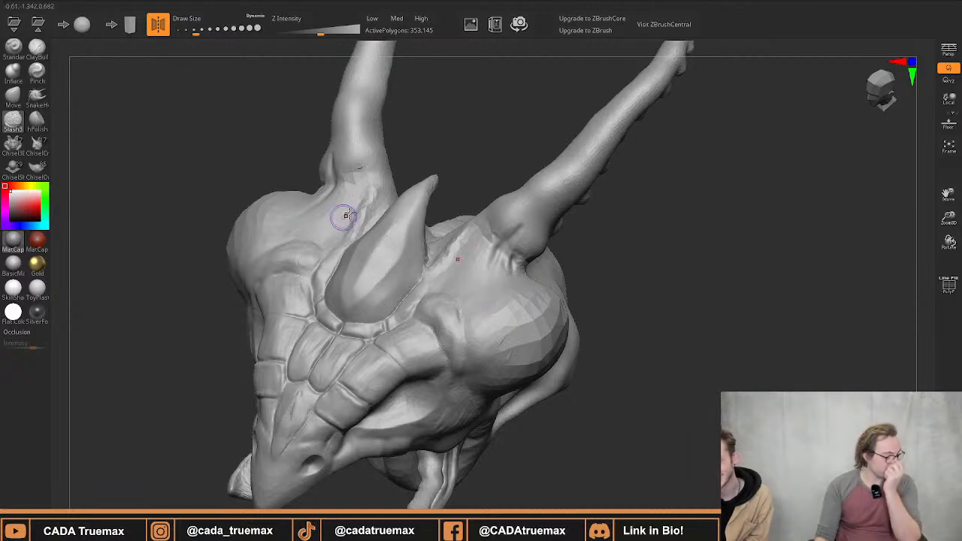
right_click_drag(458, 215, 442, 218)
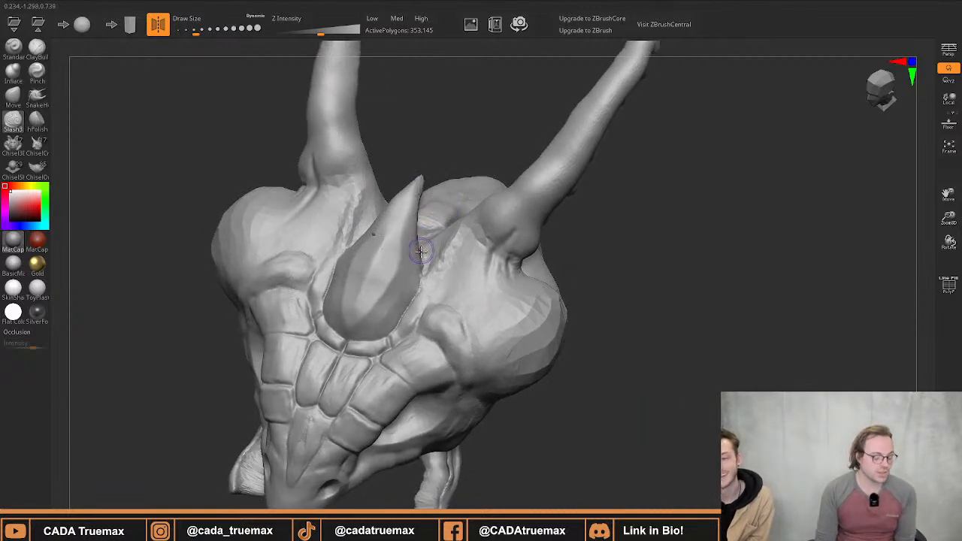
right_click_drag(519, 222, 458, 226)
mouse_move(458, 227)
left_mouse_down("shift")
mouse_move(457, 183)
mouse_move(461, 206)
left_mouse_up("shift")
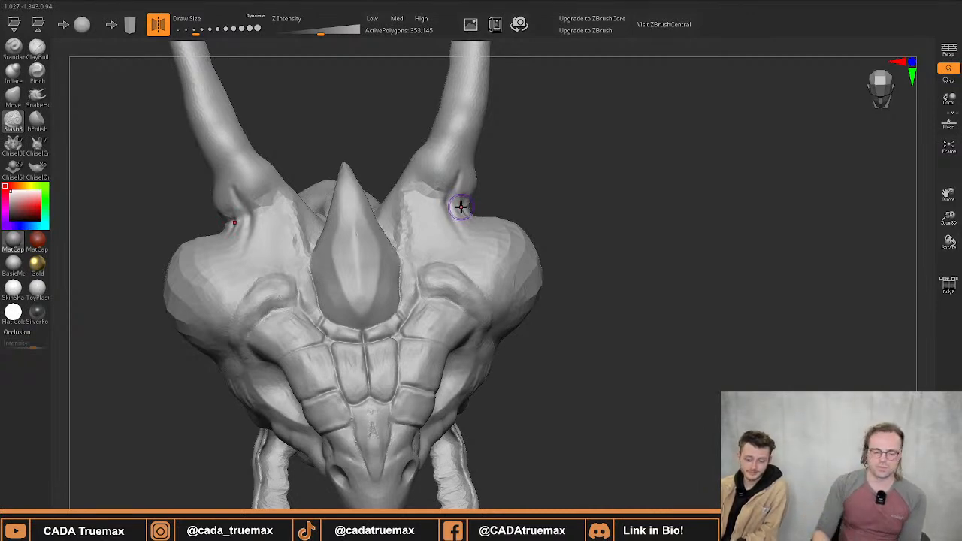
mouse_move(419, 150)
right_mouse_down()
mouse_move(411, 172)
mouse_move(422, 116)
right_mouse_up()
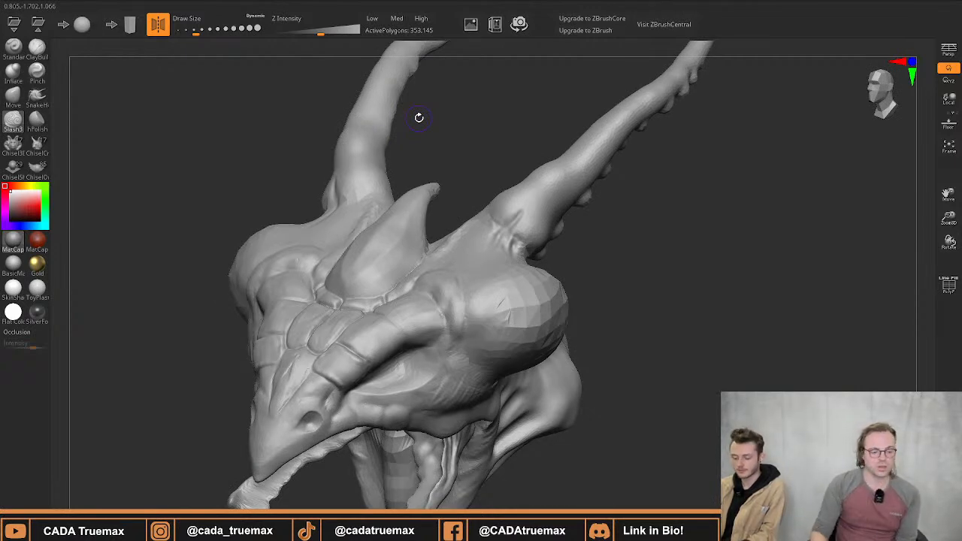
Carve mirrored Slash3 grooves along both sides of the forehead horn, running up to the inner edges of the long horn bases
right_click_drag(518, 196, 502, 201)
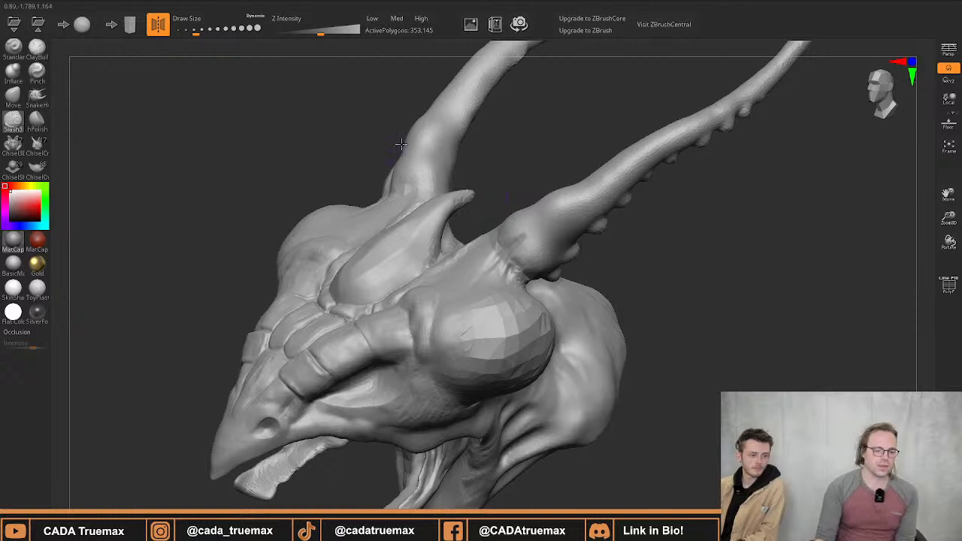
mouse_move(402, 144)
left_mouse_down()
mouse_move(457, 206)
mouse_move(460, 189)
left_mouse_up()
mouse_move(439, 222)
left_mouse_down()
mouse_move(474, 178)
mouse_move(441, 214)
mouse_move(454, 199)
left_mouse_up()
left_click_drag(431, 246, 455, 197)
left_click_drag(427, 259, 451, 200)
left_click_drag(428, 257, 469, 180)
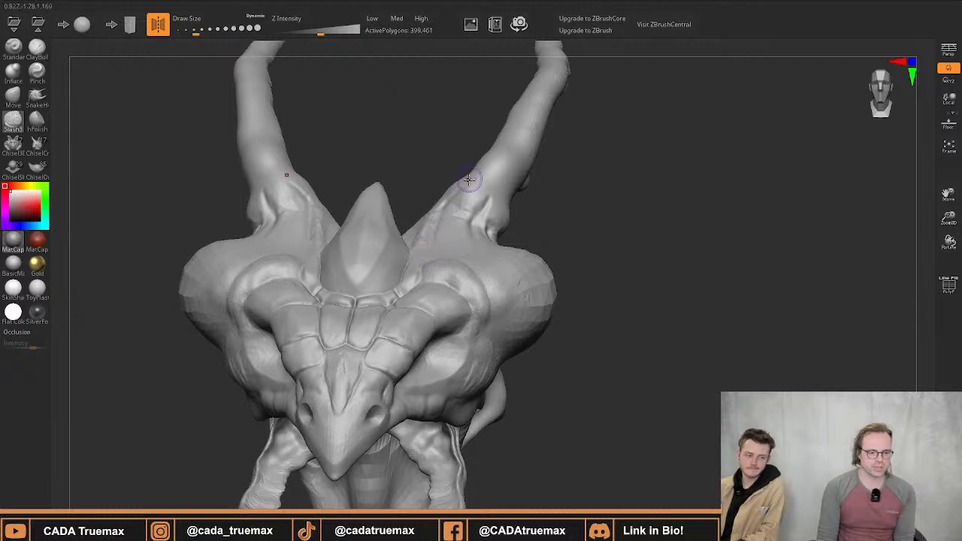
left_click_drag(409, 173, 418, 257)
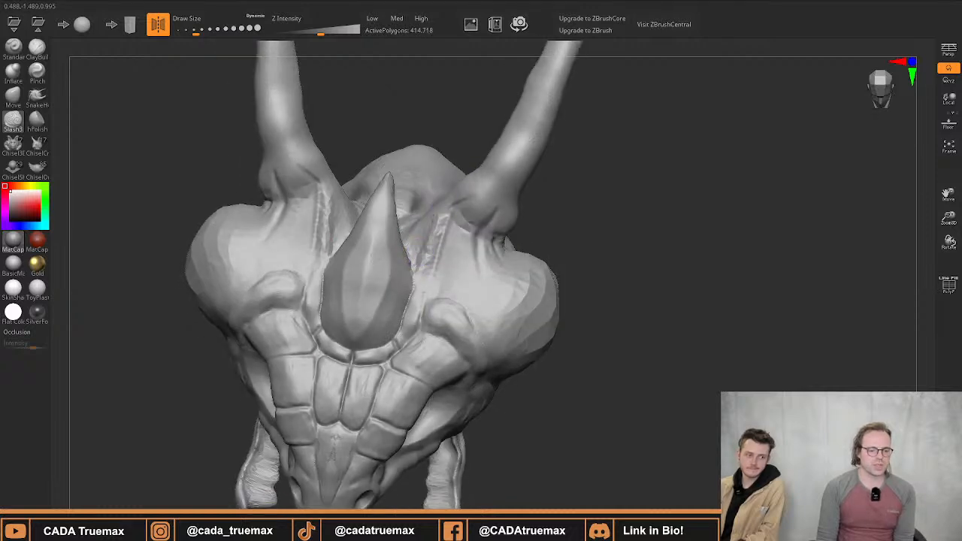
left_click_drag(439, 212, 473, 188)
mouse_move(431, 232)
left_mouse_down()
mouse_move(449, 204)
mouse_move(445, 211)
left_mouse_up()
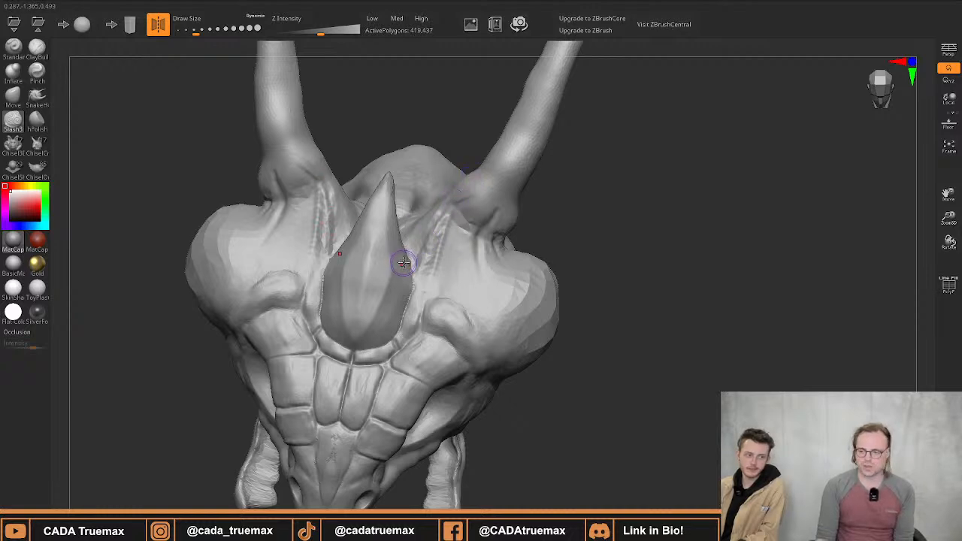
mouse_move(391, 231)
right_mouse_down()
mouse_move(408, 240)
mouse_move(398, 211)
right_mouse_up()
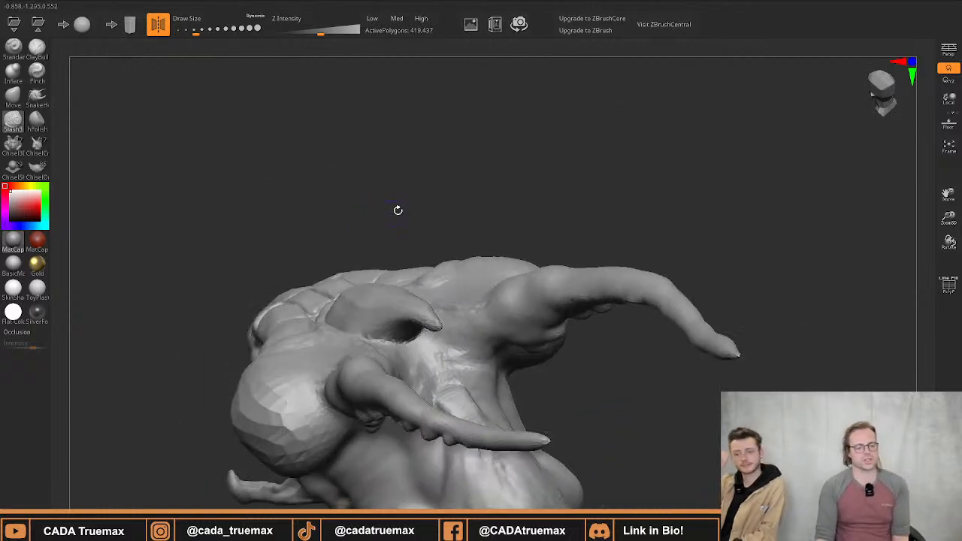
Carve a crisp crease around the inner and rear sides of the long horn bases, where they meet the skull and side bulges
left_click_drag(481, 310, 513, 339)
mouse_move(513, 338)
right_mouse_down()
mouse_move(494, 327)
mouse_move(480, 260)
right_mouse_up()
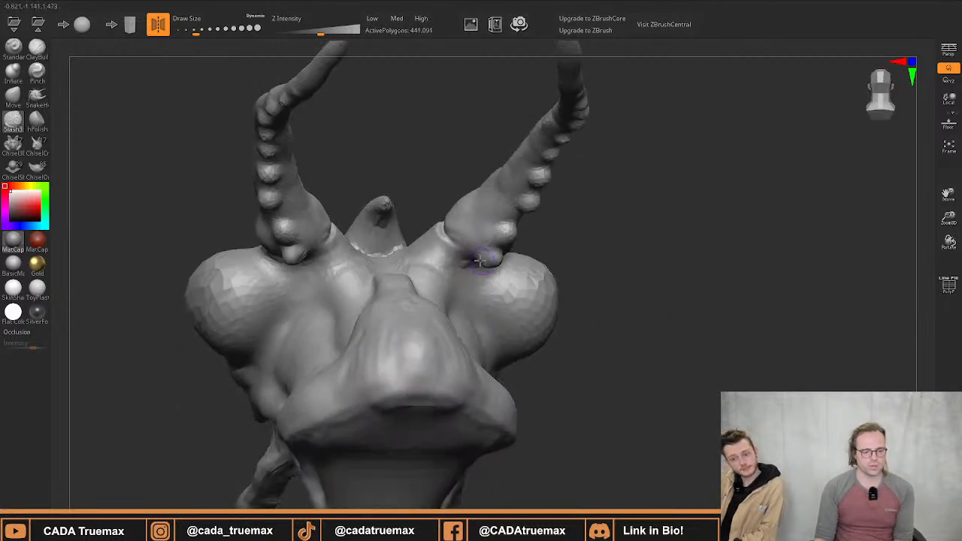
left_click_drag(461, 257, 465, 266)
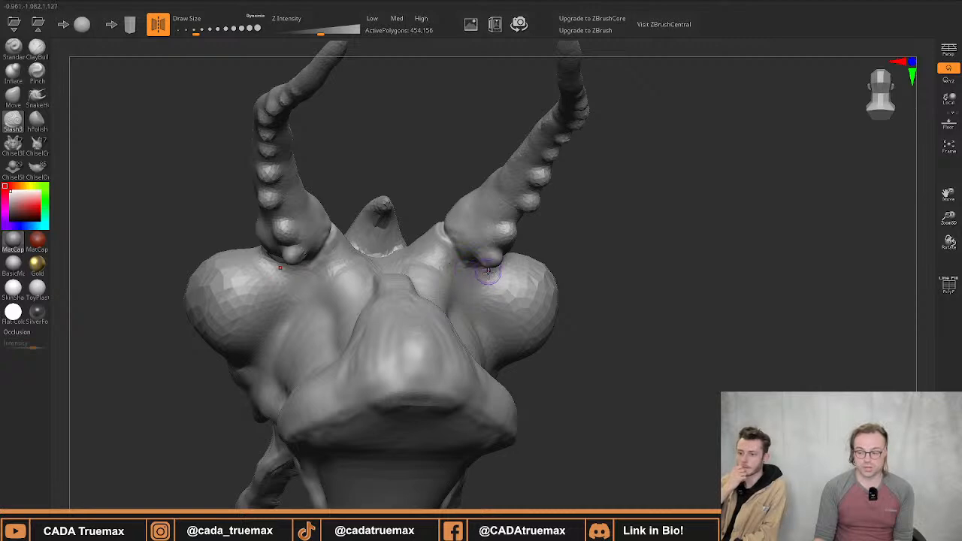
right_click_drag(488, 273, 448, 259)
left_click_drag(301, 228, 320, 224)
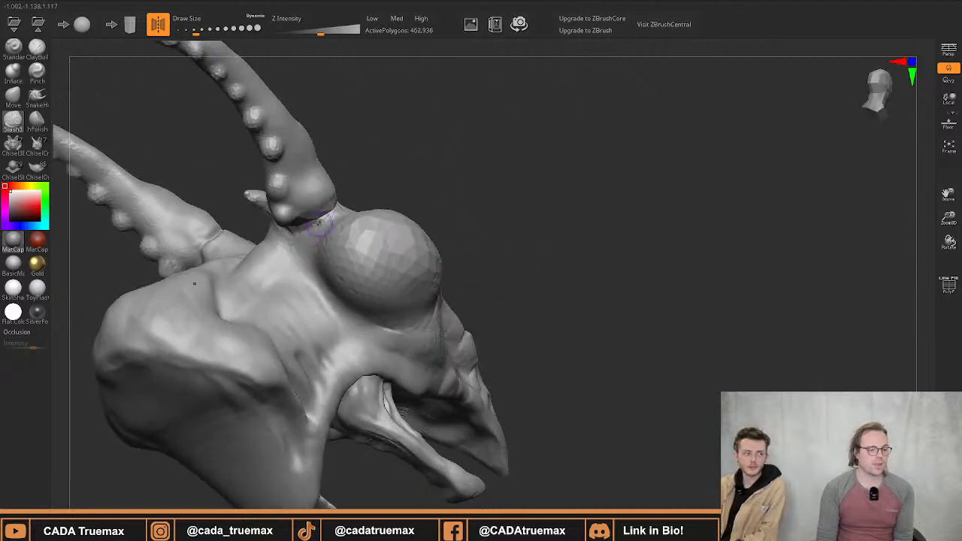
mouse_move(355, 190)
right_mouse_down()
mouse_move(236, 273)
mouse_move(230, 254)
mouse_move(212, 271)
right_mouse_up()
left_click_drag(212, 271, 223, 276)
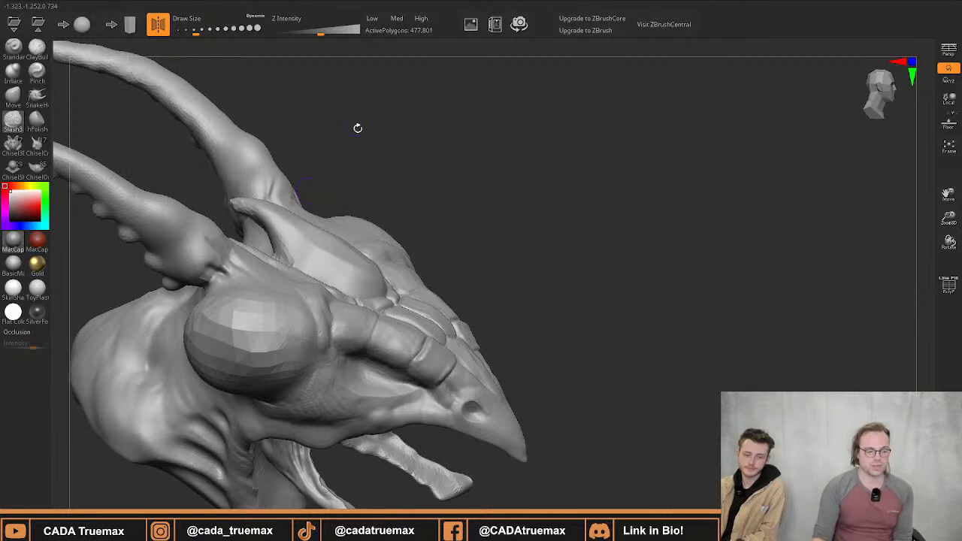
Carve a mirrored groove from the long horn bases down along the front edge of the side bulges
mouse_move(358, 127)
left_mouse_down()
mouse_move(314, 190)
mouse_move(305, 259)
left_mouse_up()
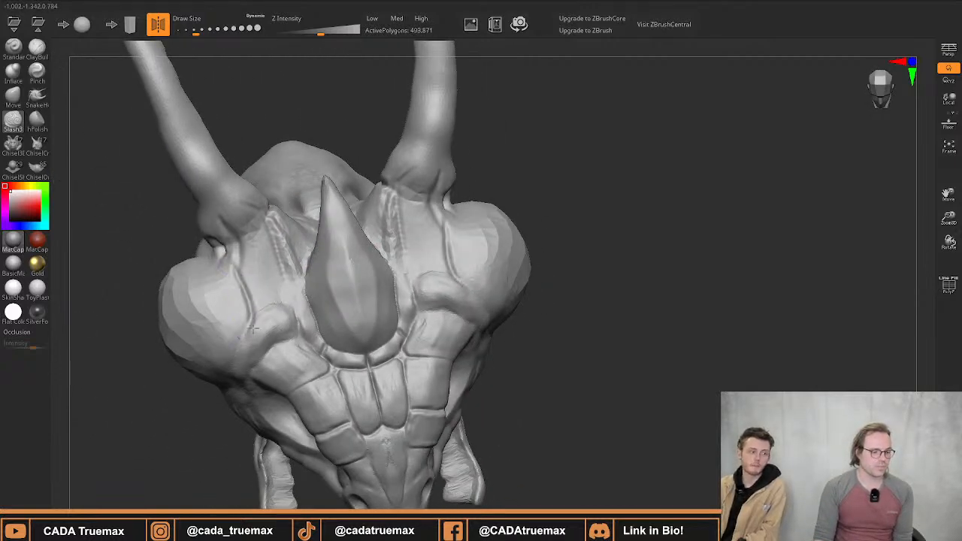
mouse_move(249, 331)
left_mouse_down()
mouse_move(219, 262)
mouse_move(243, 320)
left_mouse_up()
right_click_drag(239, 343, 260, 276)
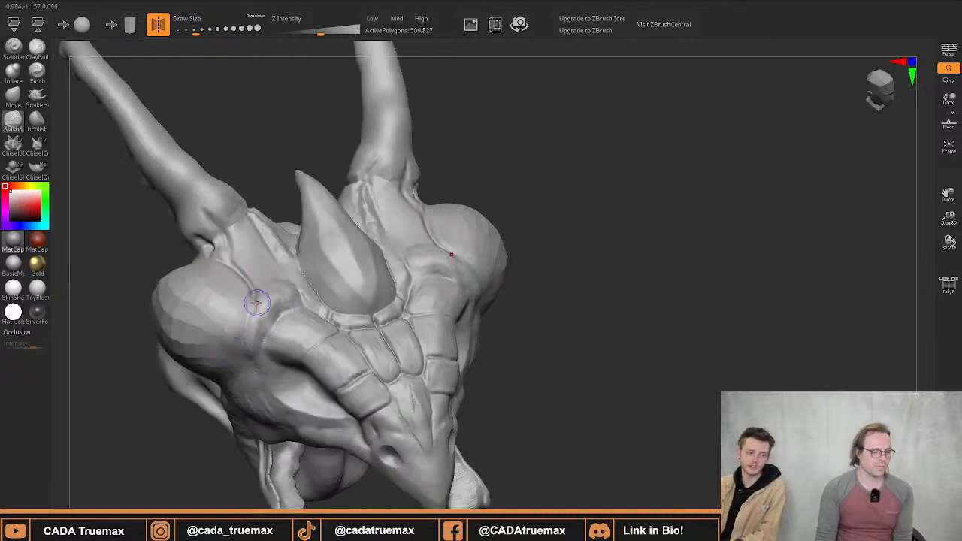
left_click_drag(257, 302, 242, 347)
left_click_drag(255, 294, 251, 369)
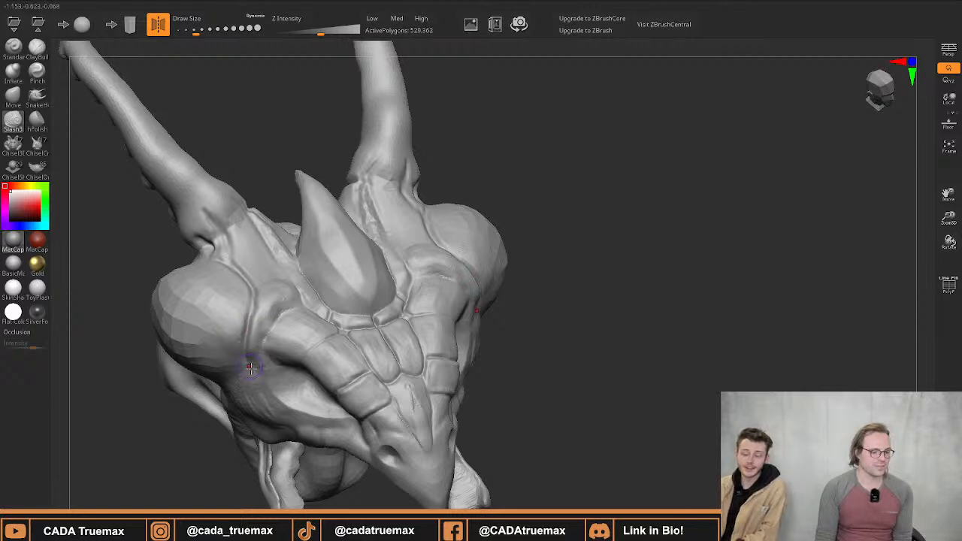
right_click_drag(245, 342, 269, 286)
left_click_drag(290, 306, 285, 339)
left_click_drag(294, 297, 285, 342)
Continue the groove around the lower and rear edges of the side bulges, up toward the long horn bases
right_click_drag(256, 345, 285, 311)
mouse_move(390, 307)
left_mouse_down()
mouse_move(335, 320)
mouse_move(301, 311)
mouse_move(280, 290)
left_mouse_up()
right_click_drag(278, 300, 358, 286)
mouse_move(430, 250)
left_mouse_down()
mouse_move(449, 312)
mouse_move(467, 328)
left_mouse_up()
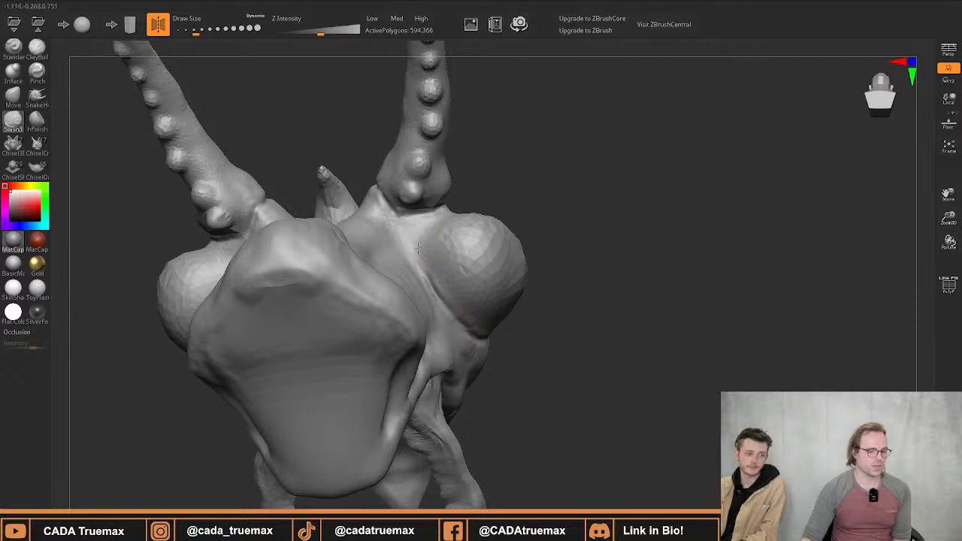
left_click_drag(419, 249, 426, 282)
left_click_drag(430, 220, 423, 257)
right_click_drag(423, 257, 446, 281)
mouse_move(445, 281)
left_mouse_down()
mouse_move(434, 297)
mouse_move(463, 252)
mouse_move(433, 298)
left_mouse_up()
Join the groove between the horn bases and side bulges, and deepen it along the bulges' underside and front edge
right_click_drag(428, 312, 348, 369)
left_click_drag(316, 378, 335, 364)
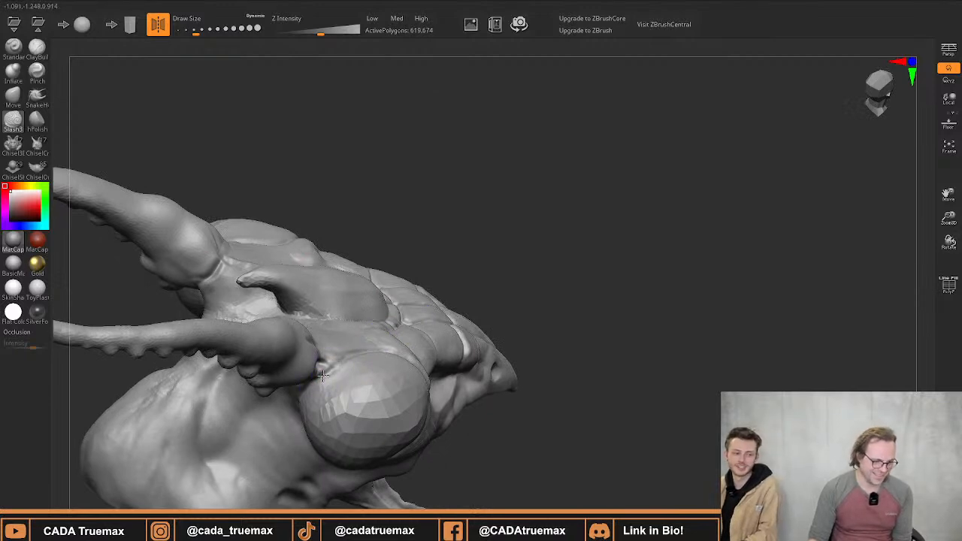
right_click_drag(372, 337, 320, 364)
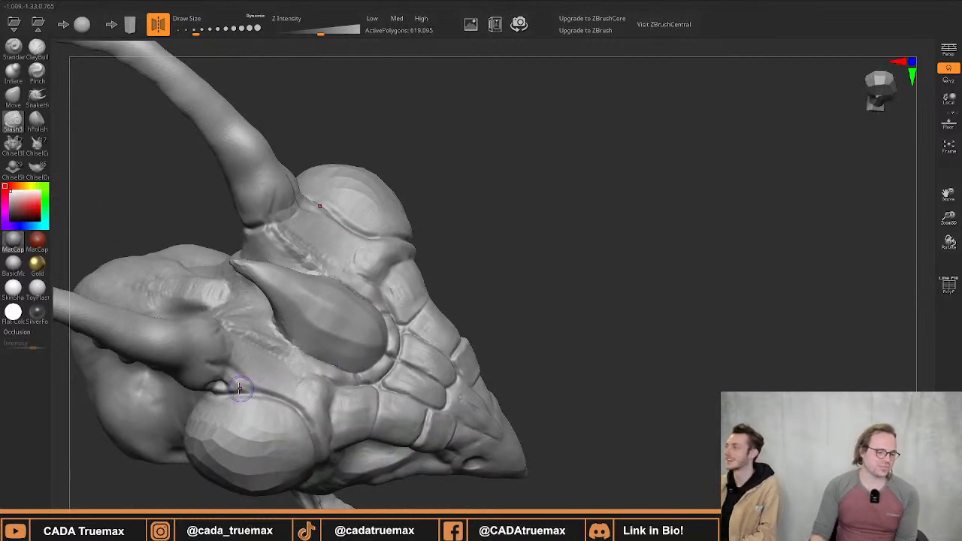
right_click_drag(286, 419, 333, 297)
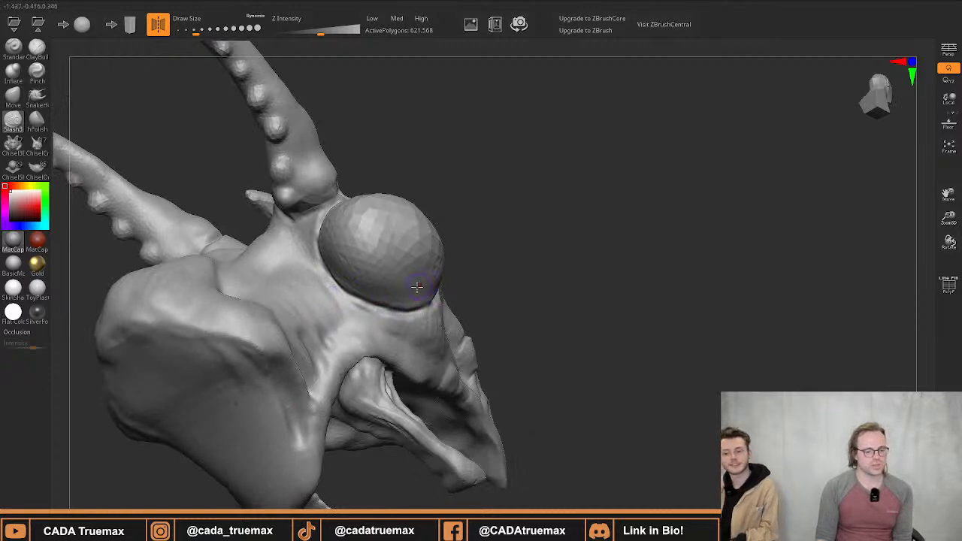
right_click_drag(418, 287, 284, 316)
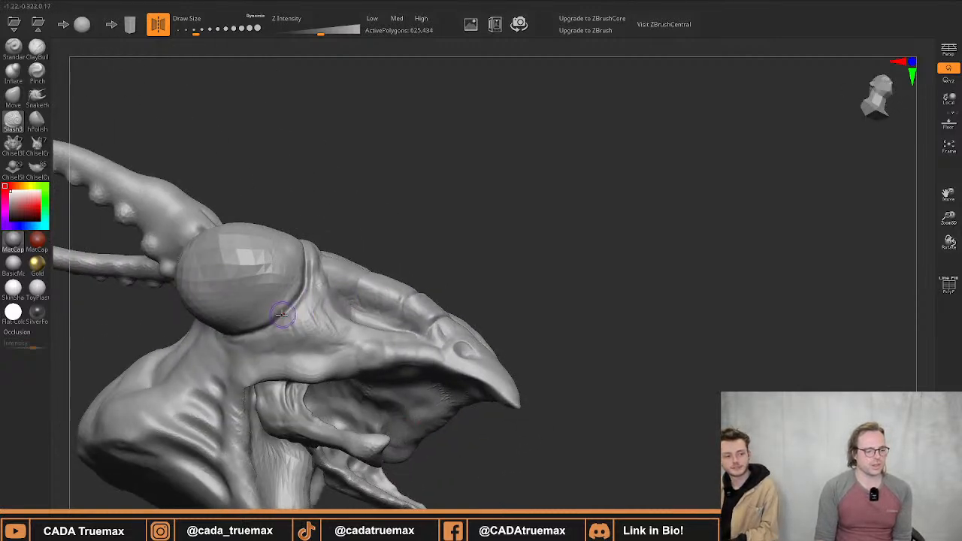
left_click_drag(282, 314, 304, 263)
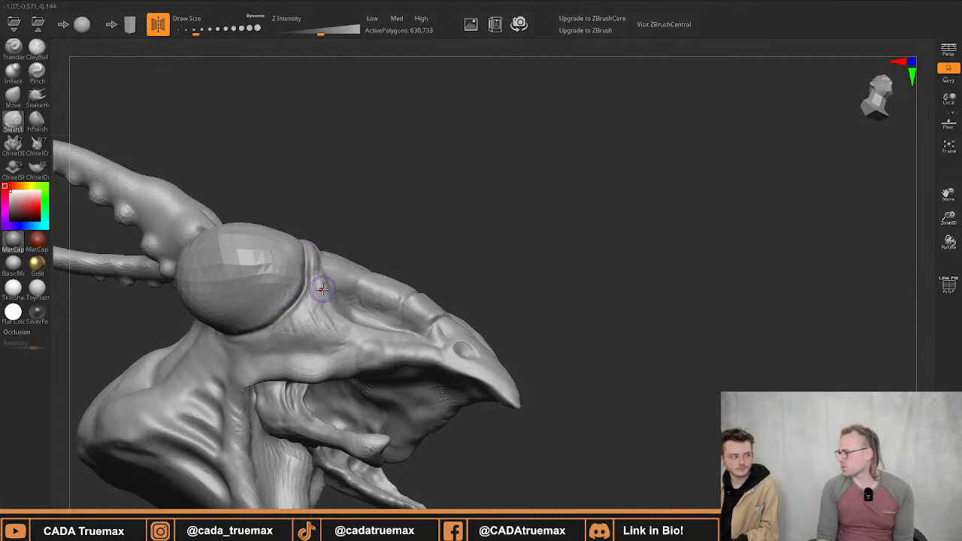
right_click_drag(313, 225, 276, 367)
mouse_move(274, 370)
left_mouse_down("shift")
mouse_move(262, 381)
mouse_move(255, 344)
left_mouse_up("shift")
mouse_move(263, 393)
left_mouse_down()
mouse_move(262, 369)
mouse_move(229, 323)
left_mouse_up()
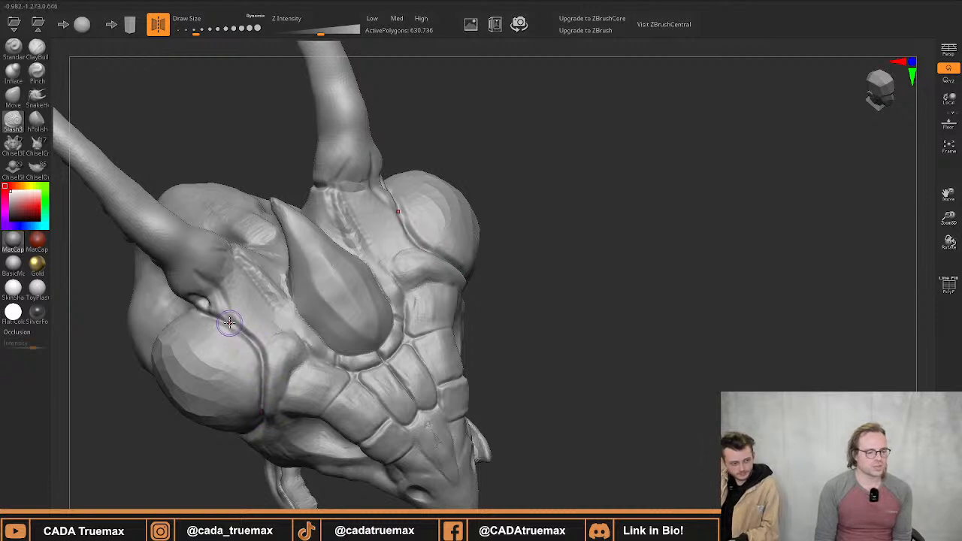
Divide the skin between the forehead horn and the side bulges into mirrored plates with grooves below the long horn bases
right_click_drag(230, 322, 237, 315)
mouse_move(221, 313)
left_mouse_down()
mouse_move(245, 334)
mouse_move(237, 291)
mouse_move(261, 353)
mouse_move(241, 286)
mouse_move(243, 298)
mouse_move(250, 287)
mouse_move(260, 292)
mouse_move(283, 315)
mouse_move(285, 331)
mouse_move(268, 343)
mouse_move(285, 316)
mouse_move(281, 309)
mouse_move(298, 306)
left_mouse_up()
mouse_move(272, 299)
right_mouse_down()
mouse_move(260, 318)
mouse_move(204, 307)
right_mouse_up()
right_click_drag(345, 303, 268, 300)
mouse_move(460, 238)
left_mouse_down()
mouse_move(467, 216)
mouse_move(478, 224)
mouse_move(455, 231)
mouse_move(448, 257)
left_mouse_up()
right_click_drag(432, 234, 449, 245)
left_click_drag(396, 230, 393, 229)
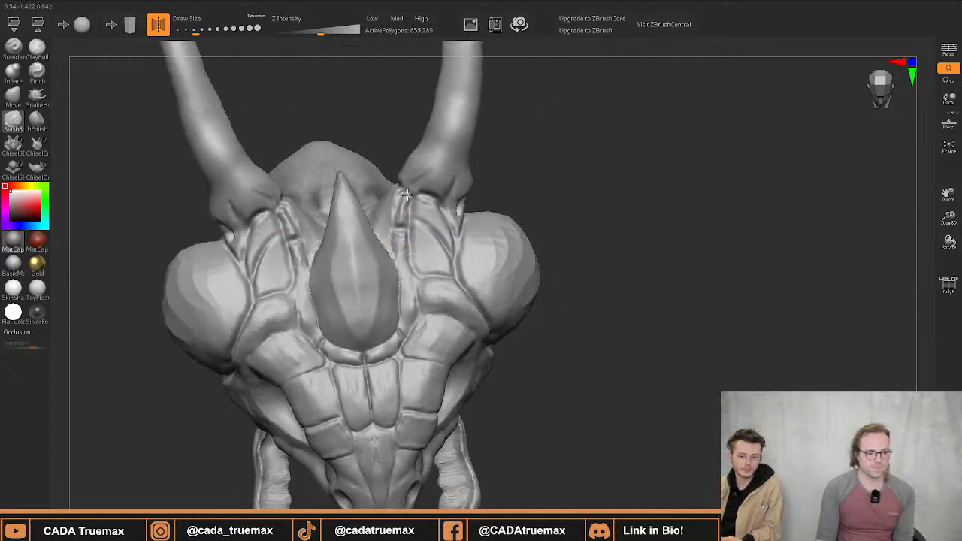
left_click_drag(410, 194, 430, 210)
right_click_drag(430, 210, 398, 218)
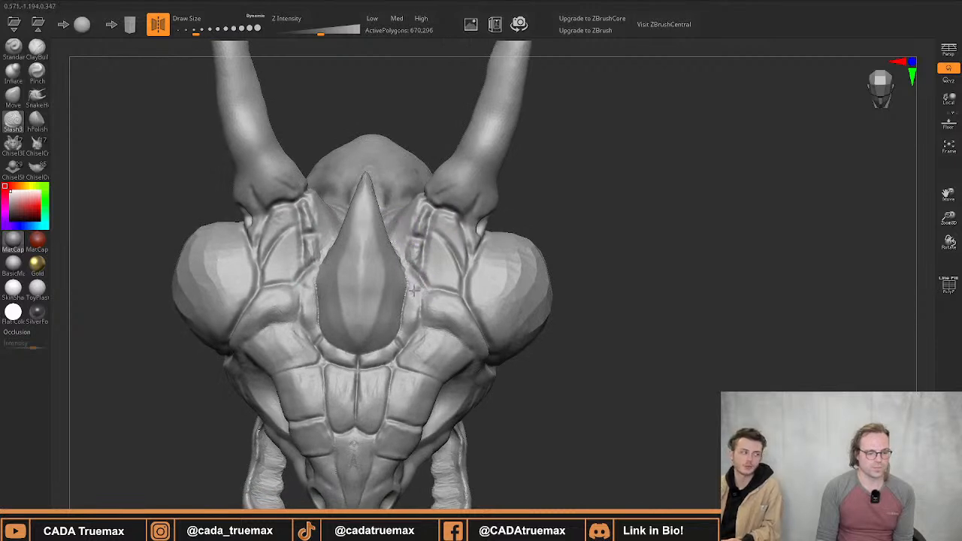
left_click_drag(408, 293, 417, 292)
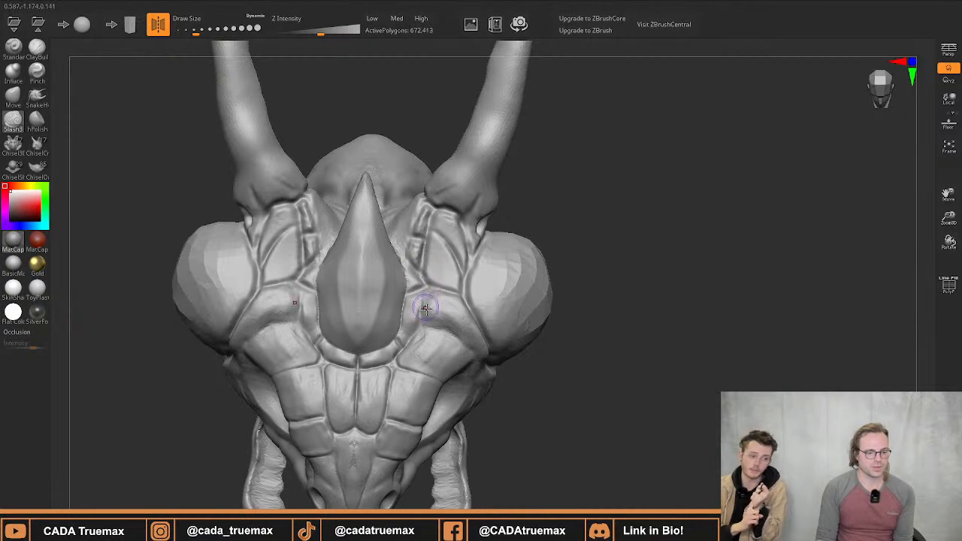
Cut cross grooves into the curved brow ridges in front of the side bulges to split them into separate plates
mouse_move(425, 308)
right_mouse_down()
mouse_move(465, 228)
mouse_move(415, 323)
right_mouse_up()
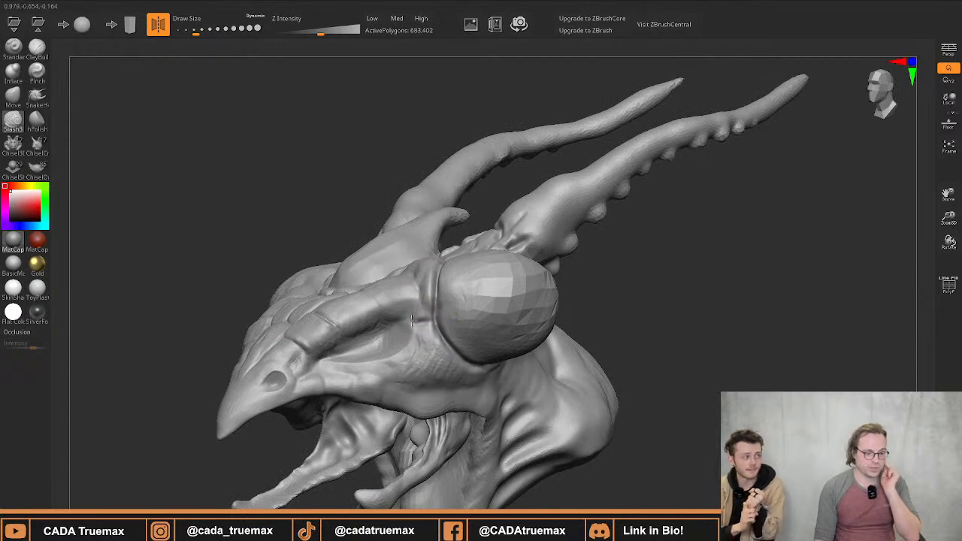
right_click_drag(414, 304, 424, 317)
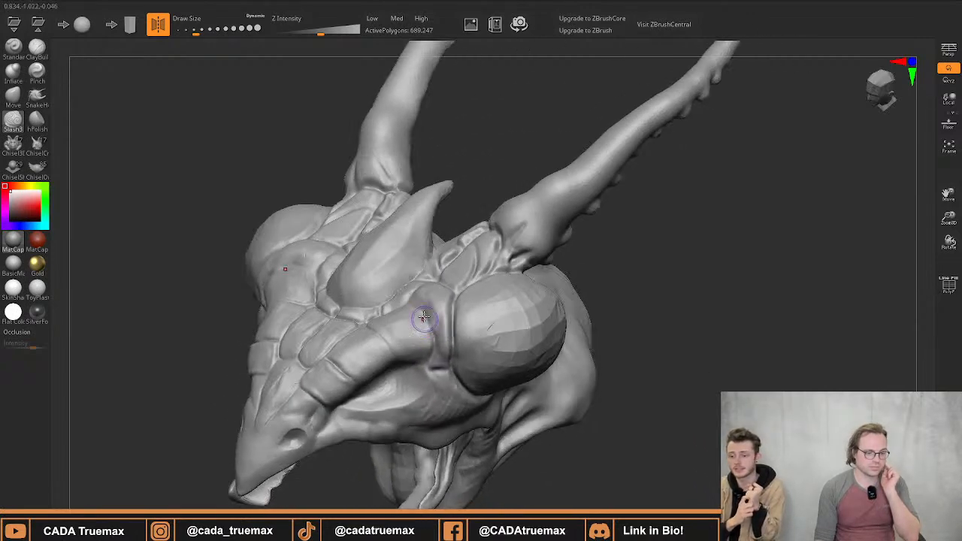
left_click_drag(450, 310, 423, 321)
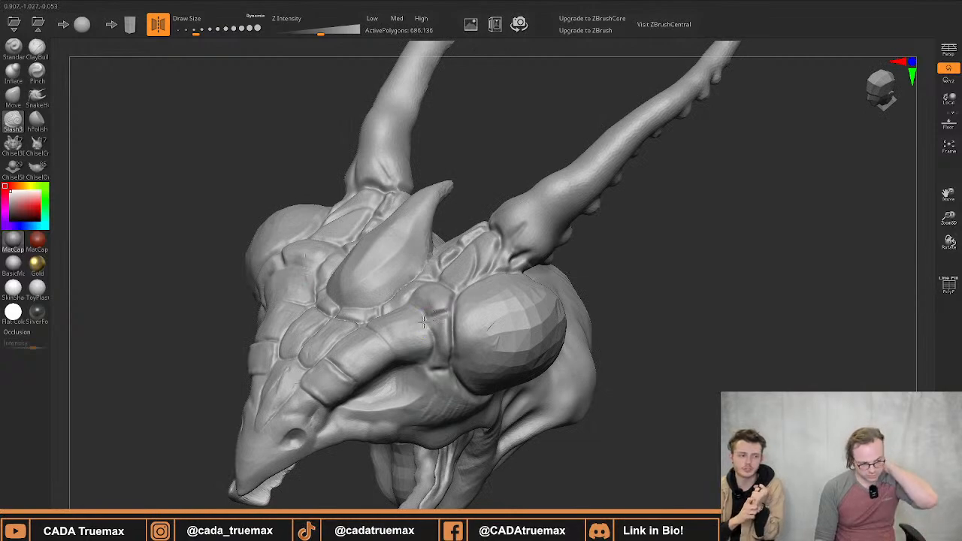
Enlarge the Slash3 brush slightly and carve mirrored folds on the back of the head behind the long horns
mouse_move(429, 311)
right_mouse_down()
mouse_move(475, 338)
mouse_move(434, 349)
mouse_move(395, 231)
right_mouse_up()
key("s")
mouse_move(369, 290)
left_mouse_down()
mouse_move(378, 289)
mouse_move(367, 277)
left_mouse_up()
mouse_move(344, 320)
left_mouse_down()
mouse_move(382, 268)
mouse_move(410, 277)
mouse_move(396, 309)
mouse_move(365, 334)
left_mouse_up()
right_click_drag(409, 289, 434, 281)
left_click_drag(472, 326, 448, 294)
mouse_move(473, 234)
left_mouse_down()
mouse_move(442, 284)
mouse_move(471, 270)
mouse_move(452, 297)
left_mouse_up()
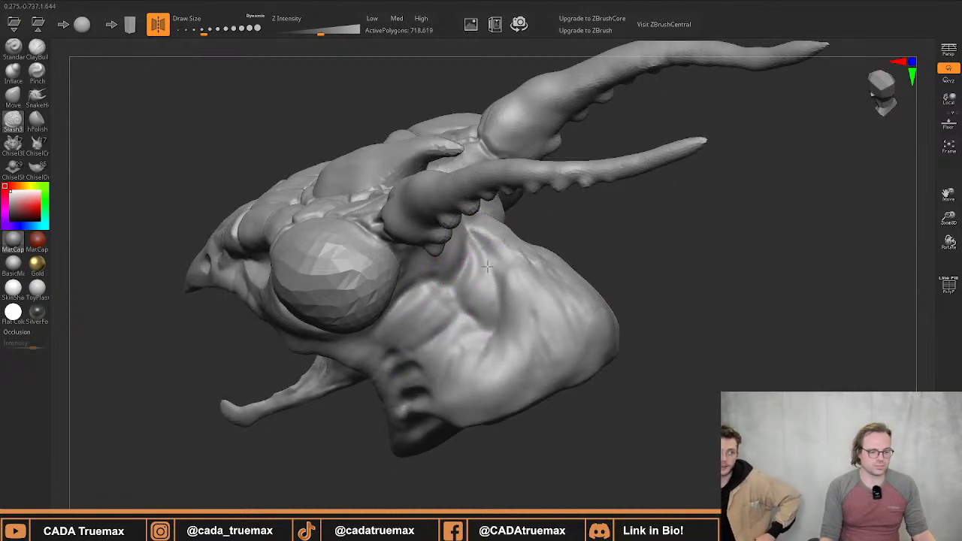
Deepen the folds beside the rear crest and carve a long groove down the crest's side toward its lower edge
mouse_move(485, 270)
left_mouse_down()
mouse_move(477, 307)
mouse_move(453, 310)
mouse_move(467, 317)
left_mouse_up()
mouse_move(487, 264)
right_mouse_down()
mouse_move(446, 307)
mouse_move(436, 300)
mouse_move(481, 295)
right_mouse_up()
right_click_drag(481, 295, 489, 331, "ctrl")
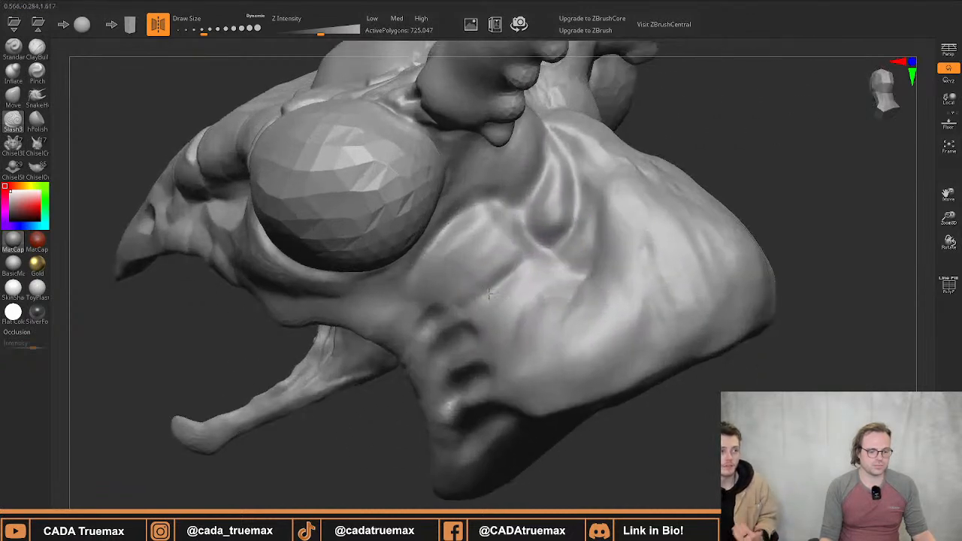
right_click_drag(557, 229, 516, 244, "alt")
mouse_move(539, 228)
left_mouse_down()
mouse_move(551, 230)
mouse_move(547, 276)
left_mouse_up()
mouse_move(547, 275)
left_mouse_down()
mouse_move(524, 285)
mouse_move(543, 286)
mouse_move(511, 378)
left_mouse_up()
Reduce the brush size and the mesh density, and carve an arched crease across the back of the head between the long horns
key("s")
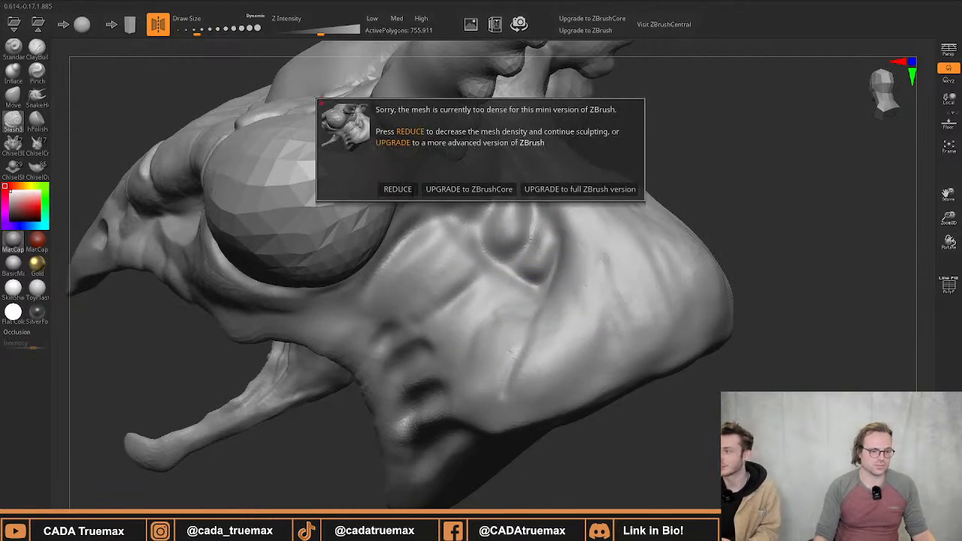
left_click(397, 189)
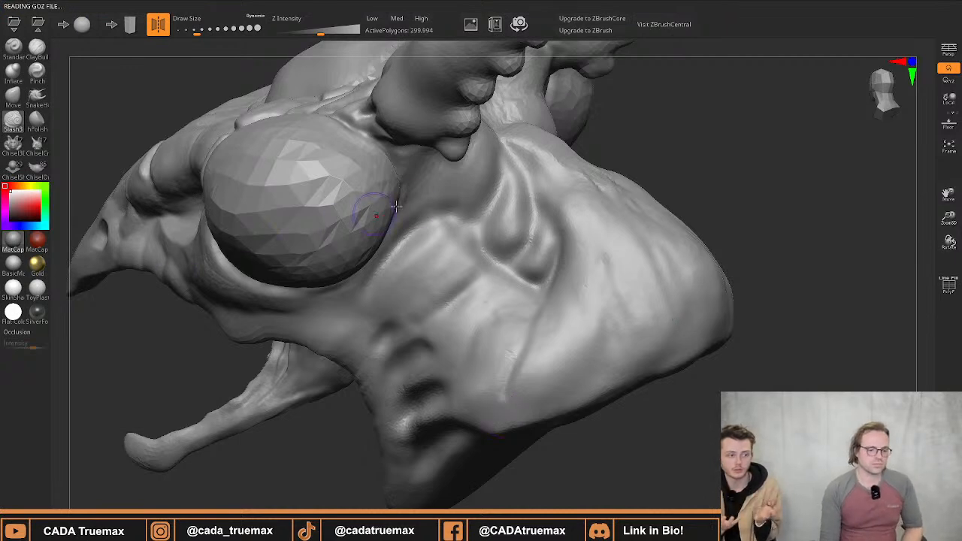
right_click_drag(431, 171, 388, 176)
left_click_drag(259, 204, 252, 242)
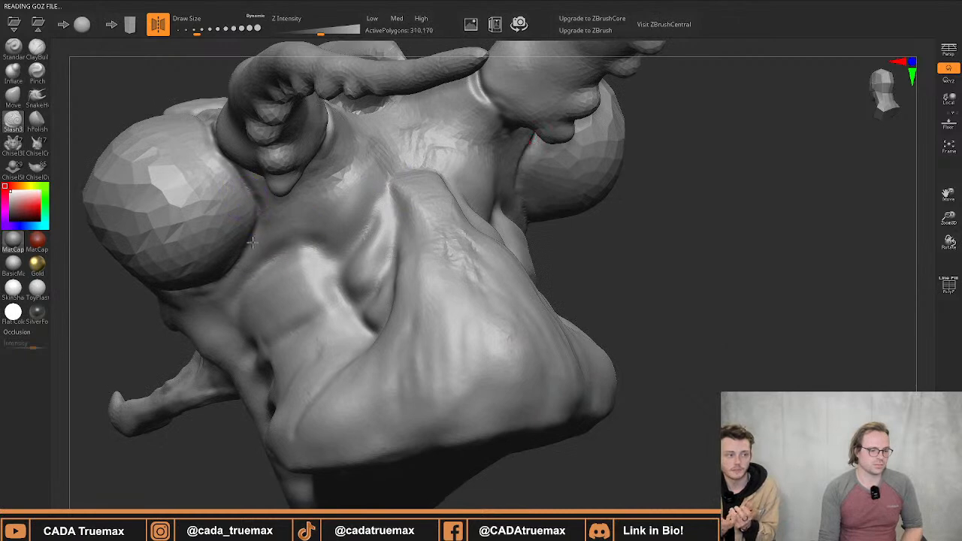
left_click_drag(348, 190, 396, 169)
mouse_move(344, 206)
left_mouse_down()
mouse_move(370, 180)
mouse_move(436, 155)
left_mouse_up()
left_click_drag(367, 175, 469, 159)
Carve mirrored grooves from the arched crease down both sides of the rear crest's central ridge
mouse_move(471, 168)
right_mouse_down()
mouse_move(369, 197)
mouse_move(346, 218)
right_mouse_up()
left_click_drag(316, 235, 344, 277)
mouse_move(321, 235)
left_mouse_down()
mouse_move(362, 290)
mouse_move(373, 295)
mouse_move(388, 277)
mouse_move(367, 336)
left_mouse_up()
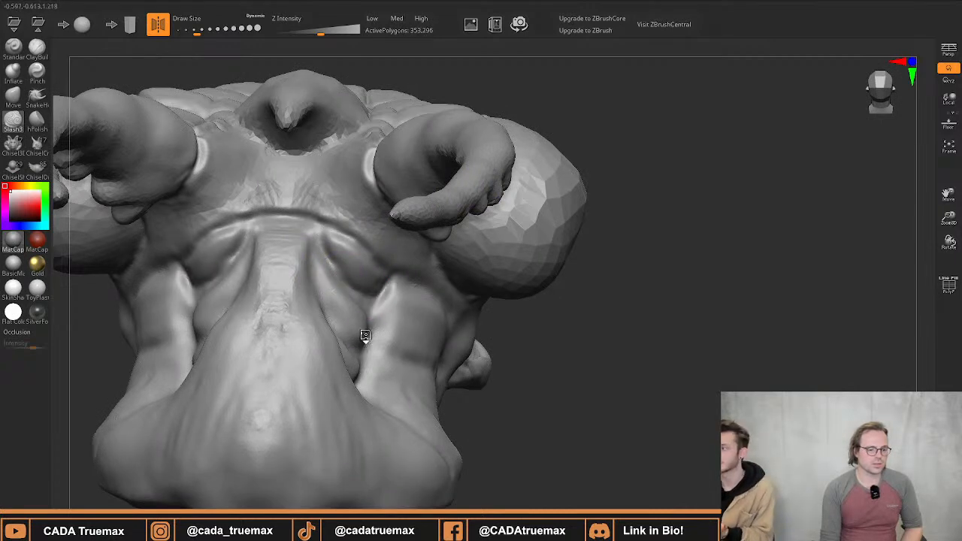
Carve mirrored wrinkle grooves across the neck folds behind and below the side bulges, down to the jaw hinge
mouse_move(403, 294)
right_mouse_down()
mouse_move(368, 311)
mouse_move(270, 316)
right_mouse_up()
mouse_move(245, 342)
left_mouse_down()
mouse_move(244, 329)
mouse_move(226, 350)
mouse_move(251, 337)
mouse_move(301, 369)
left_mouse_up()
right_click_drag(299, 370, 270, 345)
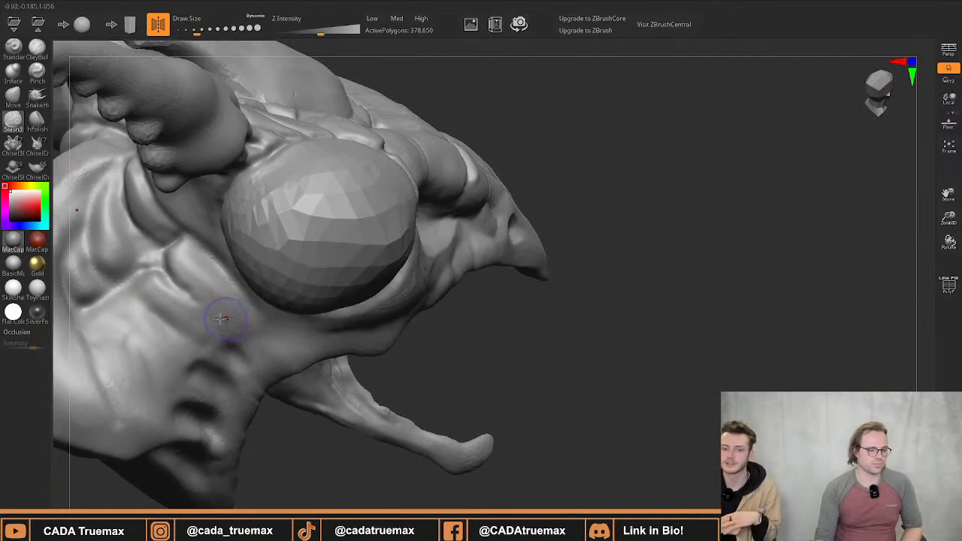
mouse_move(222, 319)
left_mouse_down()
mouse_move(191, 295)
mouse_move(113, 311)
mouse_move(142, 339)
mouse_move(155, 268)
left_mouse_up()
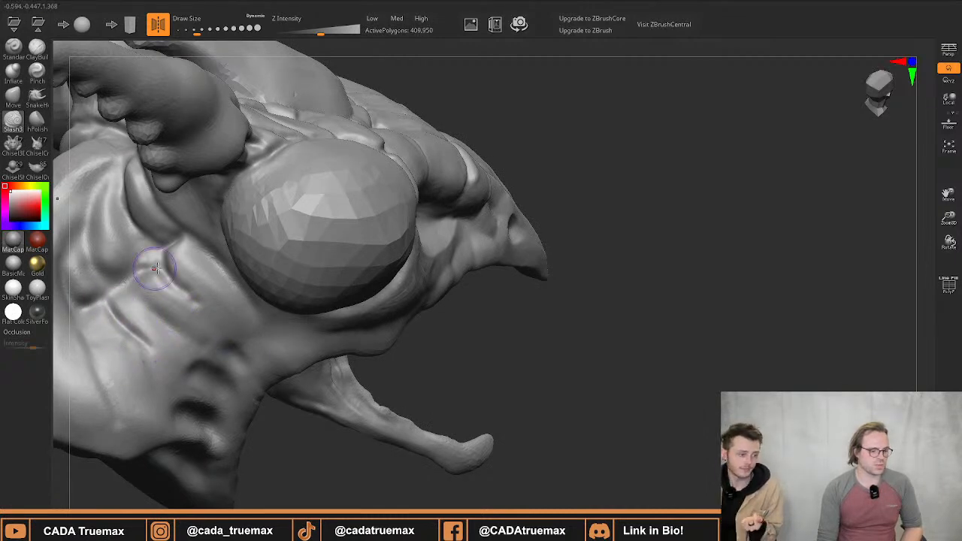
right_click_drag(155, 269, 161, 275)
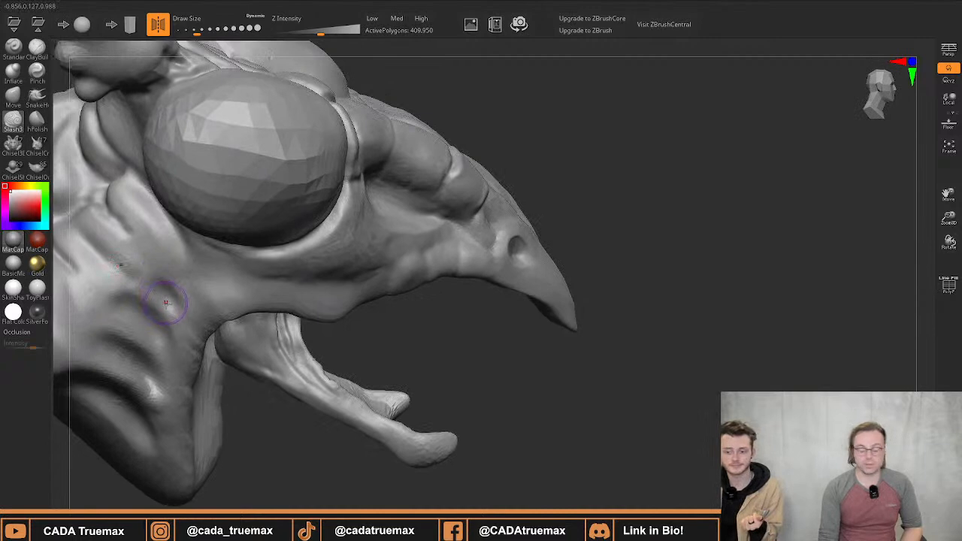
mouse_move(196, 306)
right_mouse_down()
mouse_move(170, 314)
mouse_move(195, 307)
right_mouse_up()
mouse_move(195, 318)
left_mouse_down()
mouse_move(150, 276)
mouse_move(171, 310)
left_mouse_up()
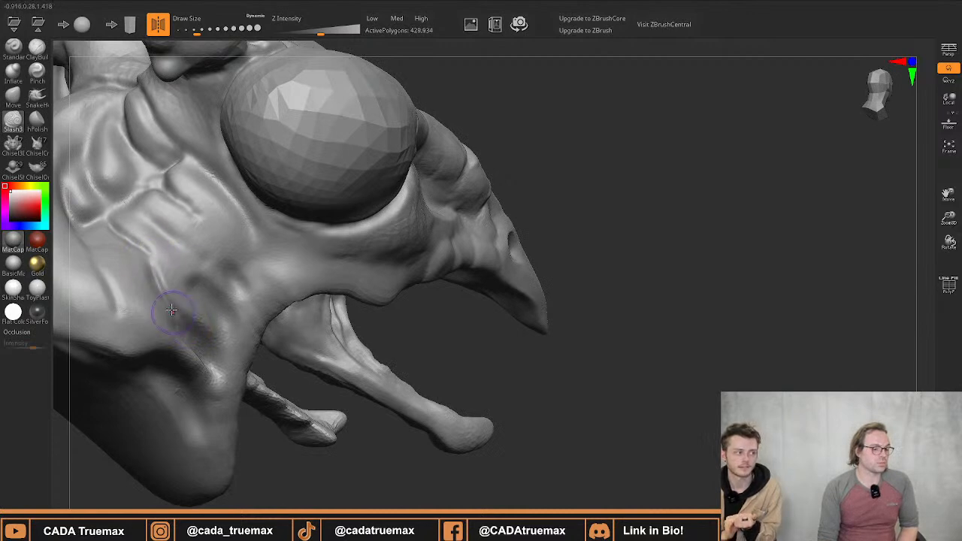
Carve mirrored parallel wrinkle grooves across the cheek, from behind the side bulge down toward the jaw hinge
left_click_drag(154, 263, 181, 316)
left_click_drag(173, 240, 200, 303)
mouse_move(190, 258)
left_mouse_down()
mouse_move(209, 309)
mouse_move(264, 344)
left_mouse_up()
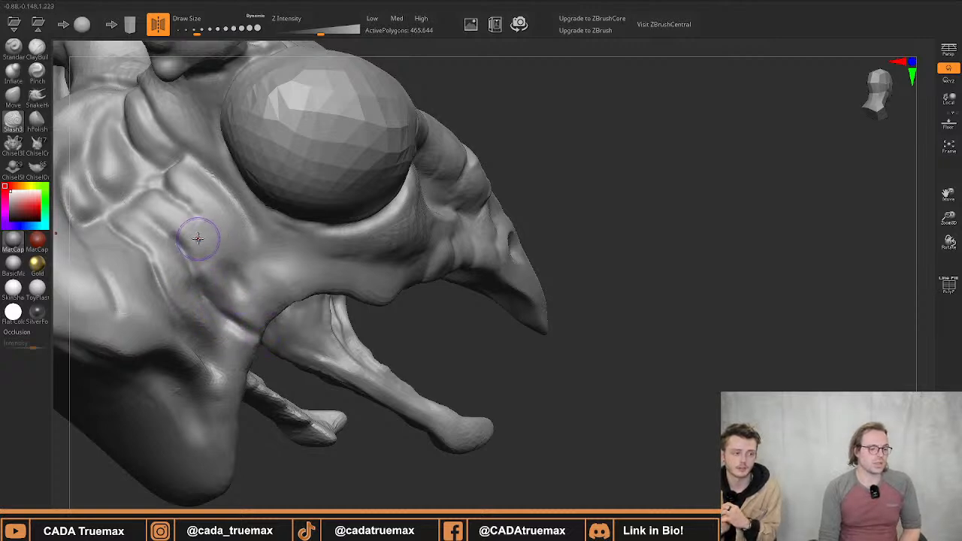
left_click_drag(190, 211, 229, 267)
left_click_drag(215, 234, 240, 283)
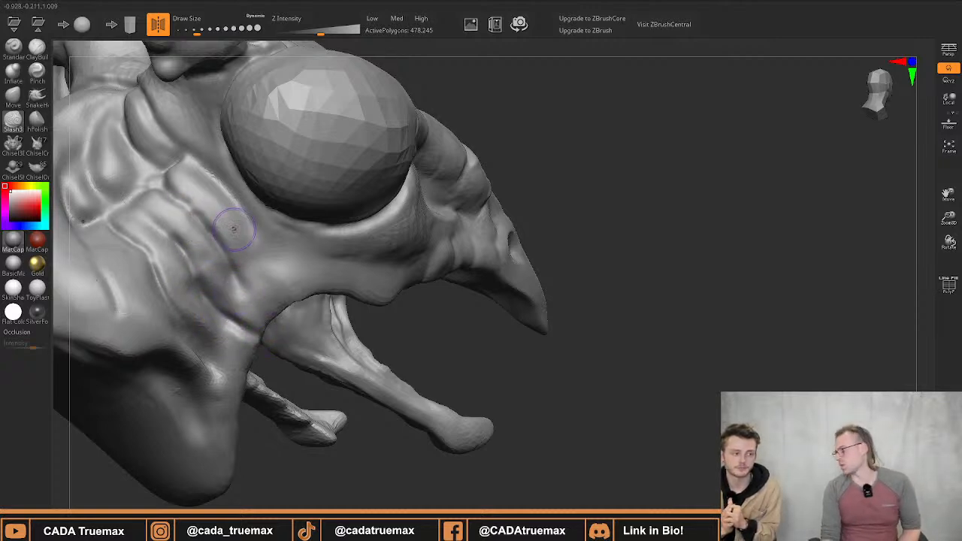
left_click_drag(193, 209, 213, 225)
Continue the mirrored wrinkle grooves over the jaw hinge and across the fold directly below it
right_click_drag(213, 224, 201, 252)
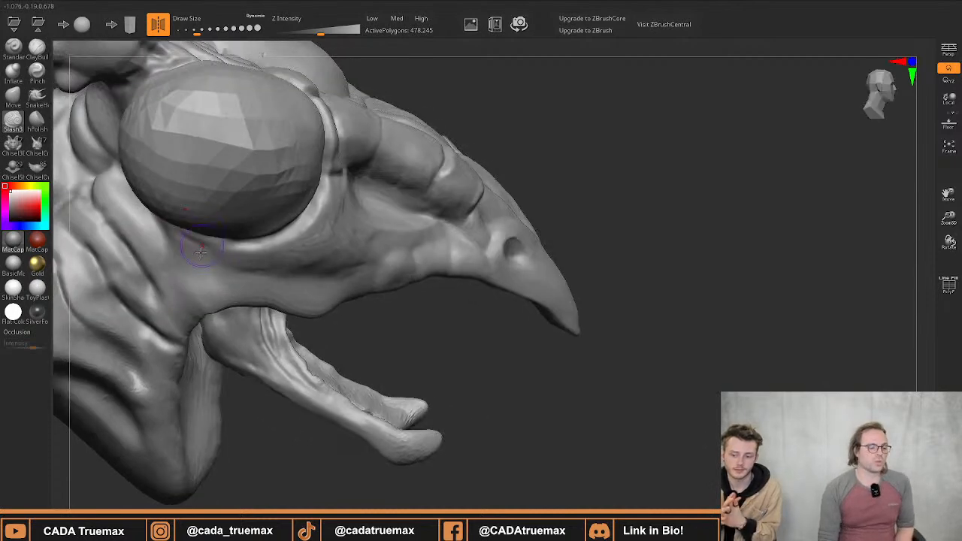
left_click_drag(157, 298, 196, 322)
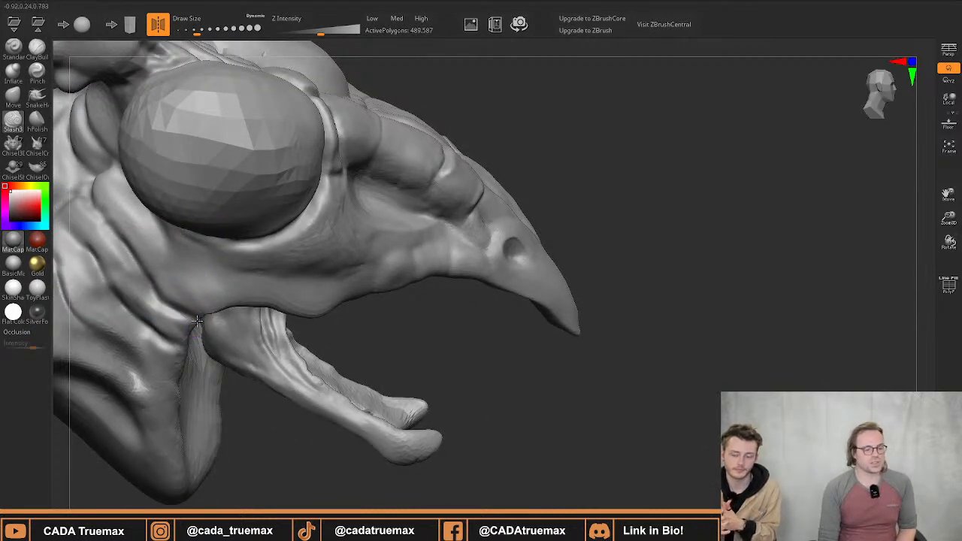
right_click_drag(172, 339, 162, 330)
mouse_move(133, 369)
left_mouse_down()
mouse_move(167, 369)
mouse_move(155, 370)
left_mouse_up()
right_click_drag(154, 371, 167, 381)
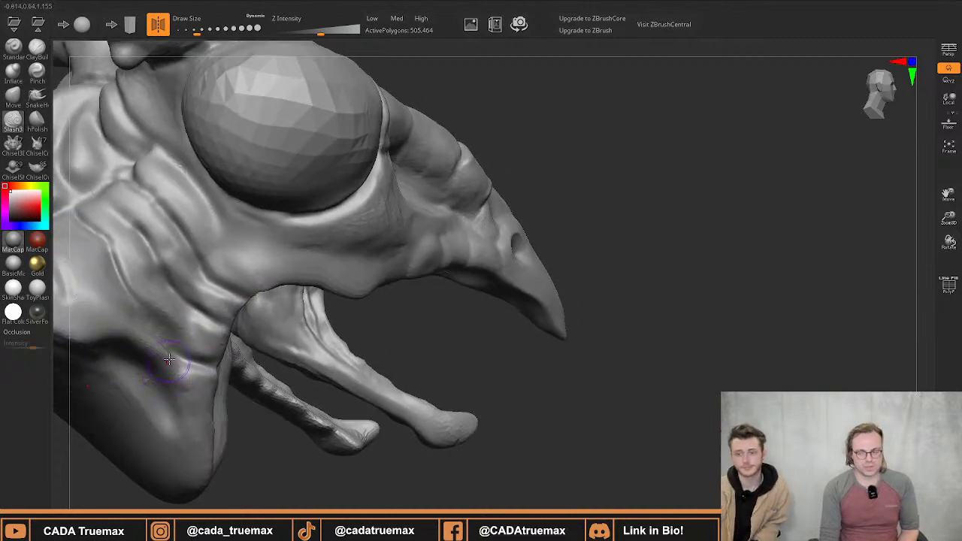
left_click_drag(146, 380, 213, 401)
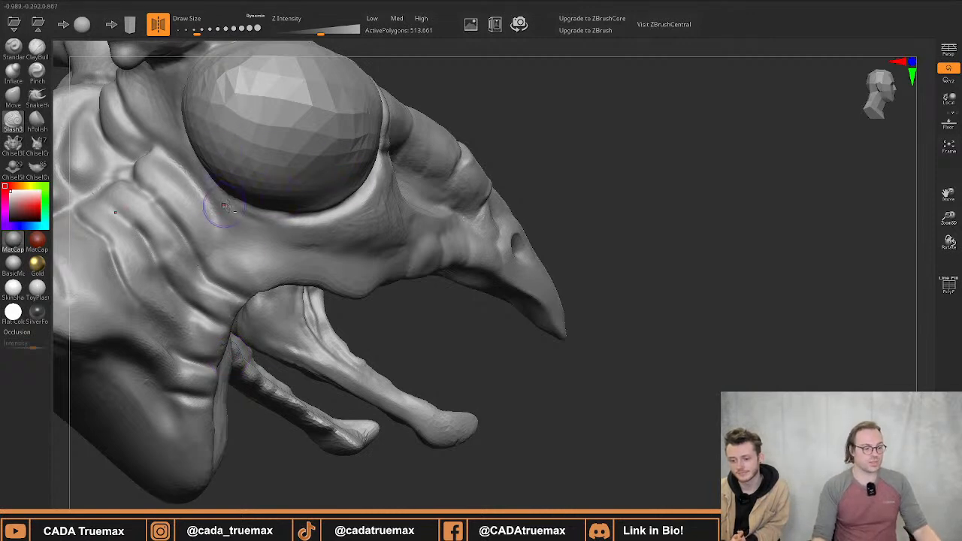
Deepen the grooves between the neck folds behind the side bulge and below the long horn, and smooth their upper ends
mouse_move(225, 206)
right_mouse_down()
mouse_move(233, 221)
mouse_move(208, 301)
right_mouse_up()
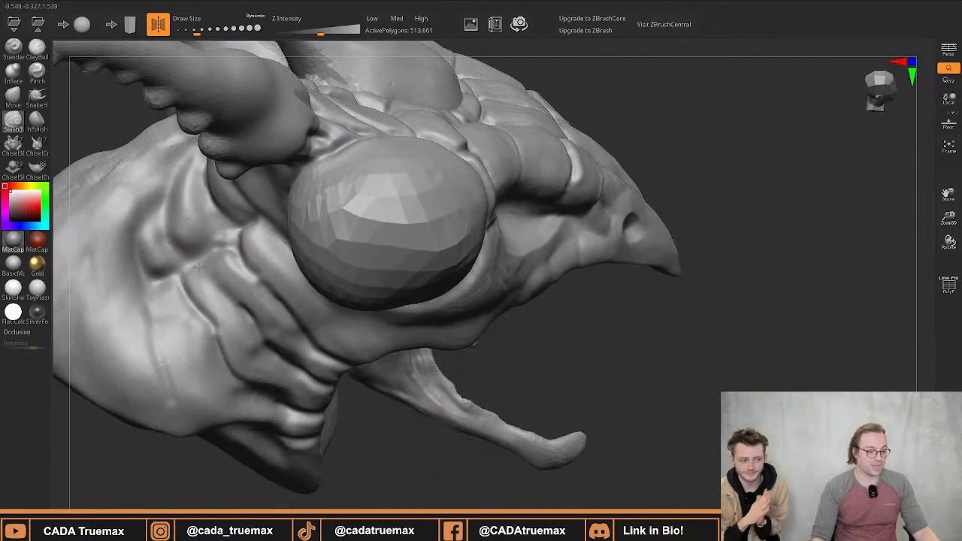
mouse_move(199, 267)
left_mouse_down()
mouse_move(216, 273)
mouse_move(258, 336)
left_mouse_up()
mouse_move(258, 336)
right_mouse_down()
mouse_move(208, 243)
mouse_move(235, 236)
right_mouse_up()
left_click_drag(205, 194, 252, 235)
mouse_move(231, 198)
right_mouse_down()
mouse_move(251, 269)
mouse_move(331, 275)
mouse_move(293, 219)
mouse_move(282, 231)
right_mouse_up()
mouse_move(227, 273)
left_mouse_down()
mouse_move(263, 190)
mouse_move(255, 199)
left_mouse_up()
left_click_drag(229, 252, 252, 204)
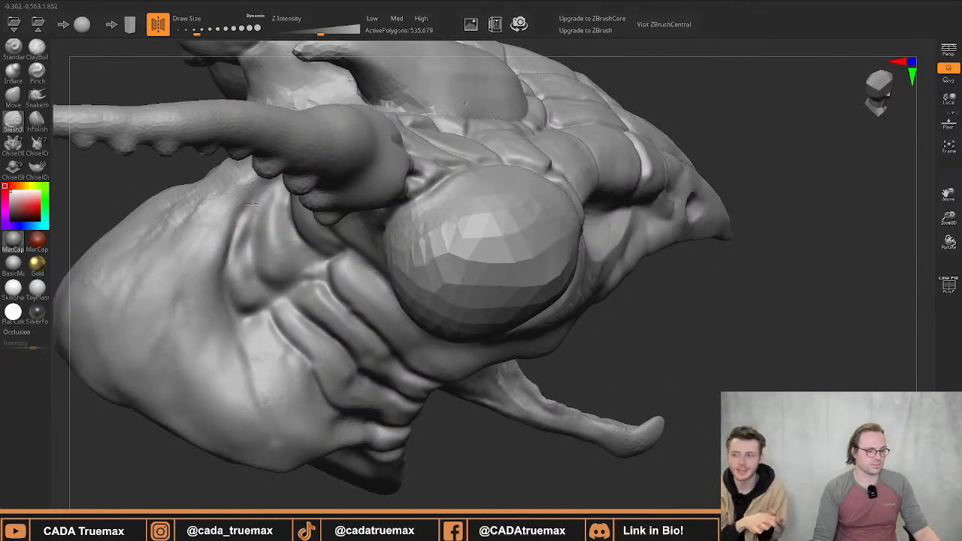
right_click_drag(231, 282, 282, 188)
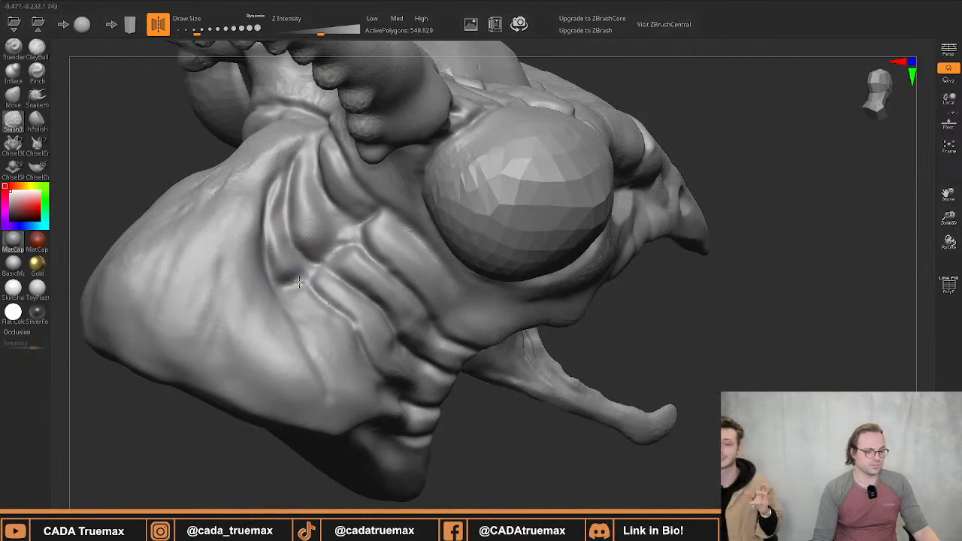
mouse_move(342, 230)
left_mouse_down("shift")
mouse_move(323, 202)
mouse_move(332, 223)
mouse_move(303, 205)
left_mouse_up("shift")
Thicken both lower mandibles along their length and at their inner ends using an enlarged Inflate brush, smoothing their rough surface
mouse_move(302, 195)
right_mouse_down()
mouse_move(346, 192)
mouse_move(377, 210)
mouse_move(333, 221)
mouse_move(325, 212)
mouse_move(350, 229)
mouse_move(346, 211)
right_mouse_up()
right_click_drag(158, 180, 140, 142)
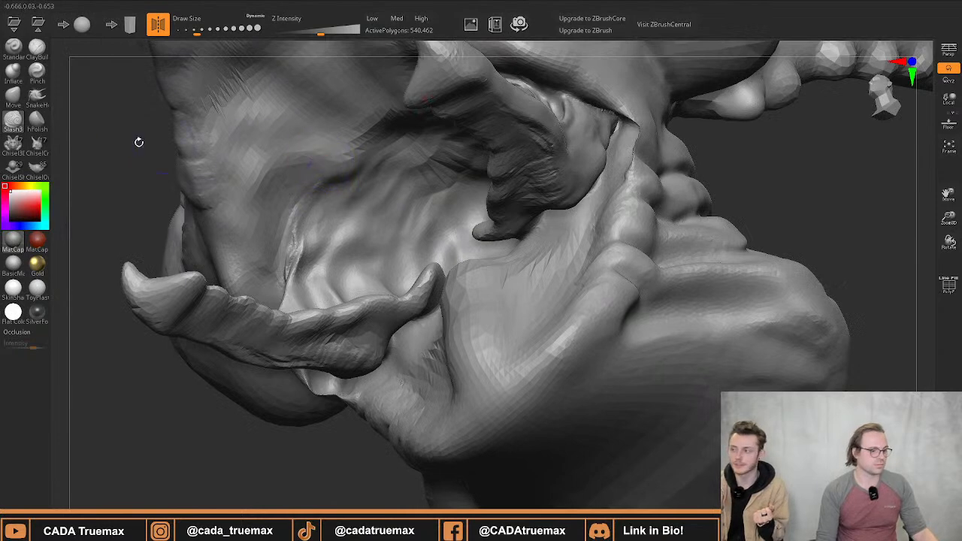
left_click(21, 96)
left_click(14, 72)
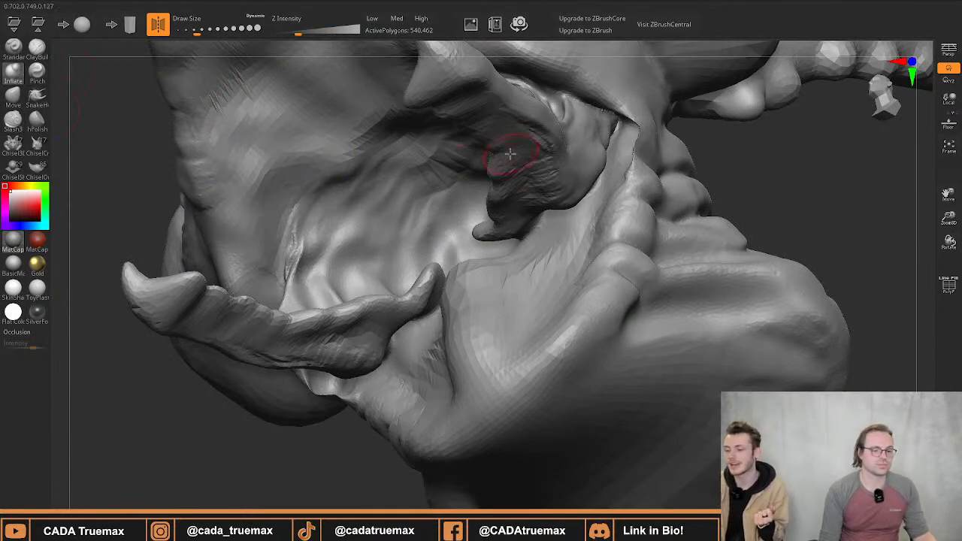
key("s")
left_click_drag(519, 154, 525, 154)
mouse_move(489, 98)
left_mouse_down()
mouse_move(526, 146)
mouse_move(520, 224)
mouse_move(589, 169)
mouse_move(479, 95)
mouse_move(504, 120)
mouse_move(516, 193)
mouse_move(569, 161)
mouse_move(553, 192)
mouse_move(583, 167)
left_mouse_up()
right_click_drag(584, 135, 515, 142)
mouse_move(497, 141)
left_mouse_down()
mouse_move(421, 113)
mouse_move(398, 129)
mouse_move(524, 167)
mouse_move(567, 163)
mouse_move(505, 228)
left_mouse_up()
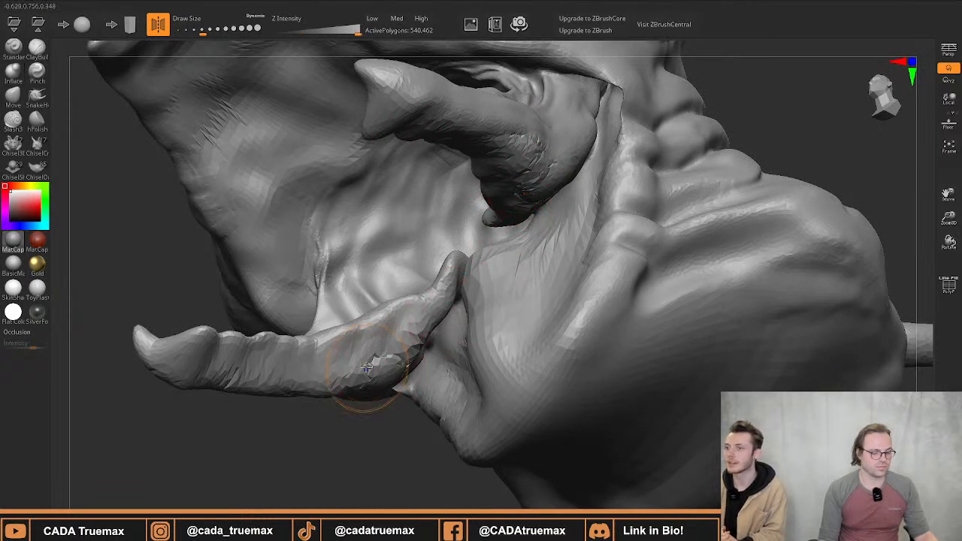
mouse_move(369, 370)
left_mouse_down("shift")
mouse_move(404, 359)
mouse_move(376, 363)
mouse_move(401, 337)
mouse_move(399, 365)
mouse_move(366, 380)
mouse_move(195, 384)
mouse_move(228, 376)
mouse_move(313, 389)
left_mouse_up("shift")
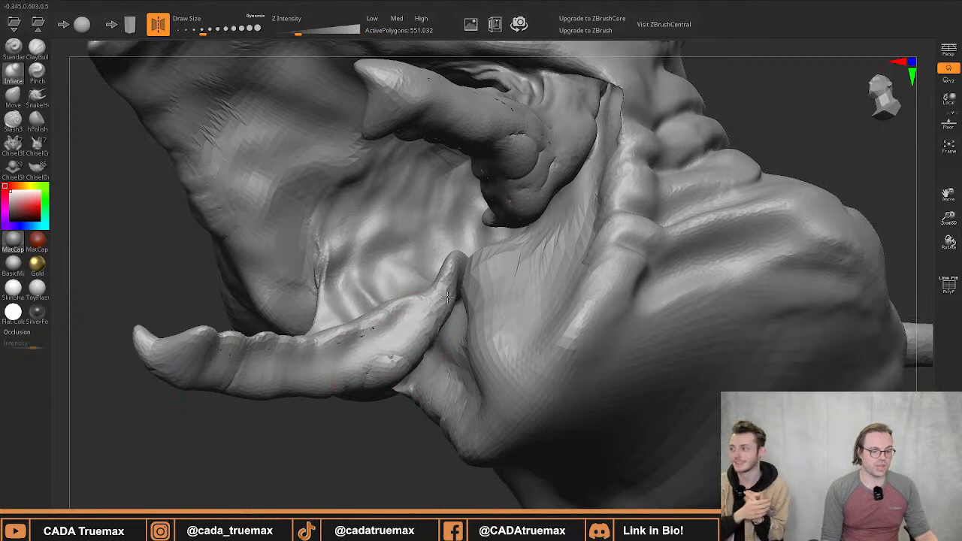
mouse_move(447, 297)
left_mouse_down()
mouse_move(456, 263)
mouse_move(434, 305)
left_mouse_up()
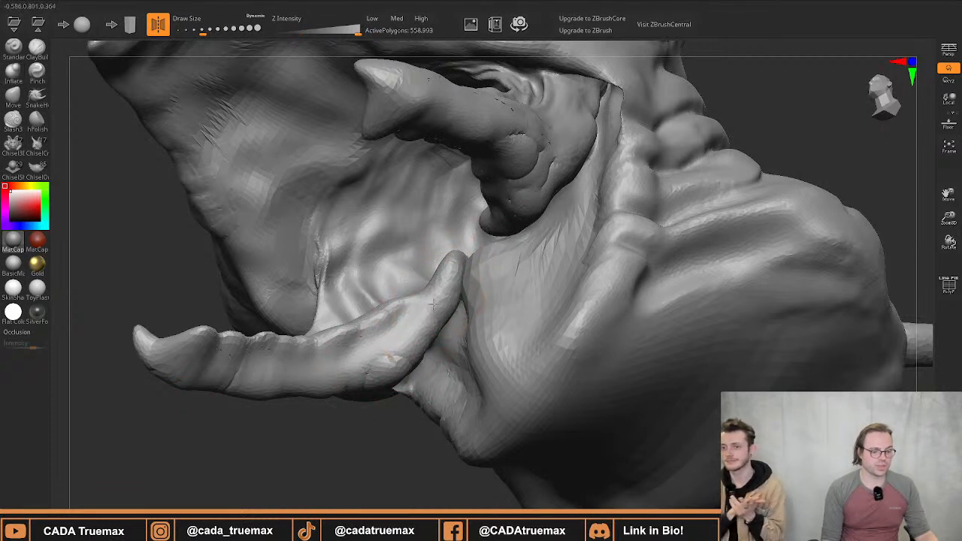
Smooth the creases and lumps on the thickened bases of both mandibles near the jaw hinge
left_click_drag(398, 361, 372, 363, "shift")
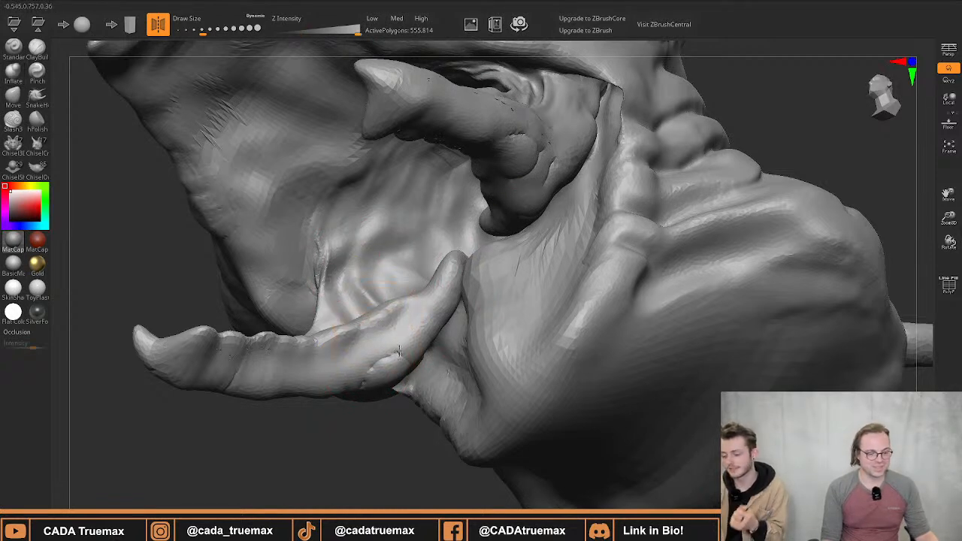
left_click_drag(389, 367, 402, 362, "shift")
mouse_move(488, 170)
left_mouse_down("shift")
mouse_move(528, 160)
mouse_move(542, 189)
mouse_move(569, 170)
left_mouse_up("shift")
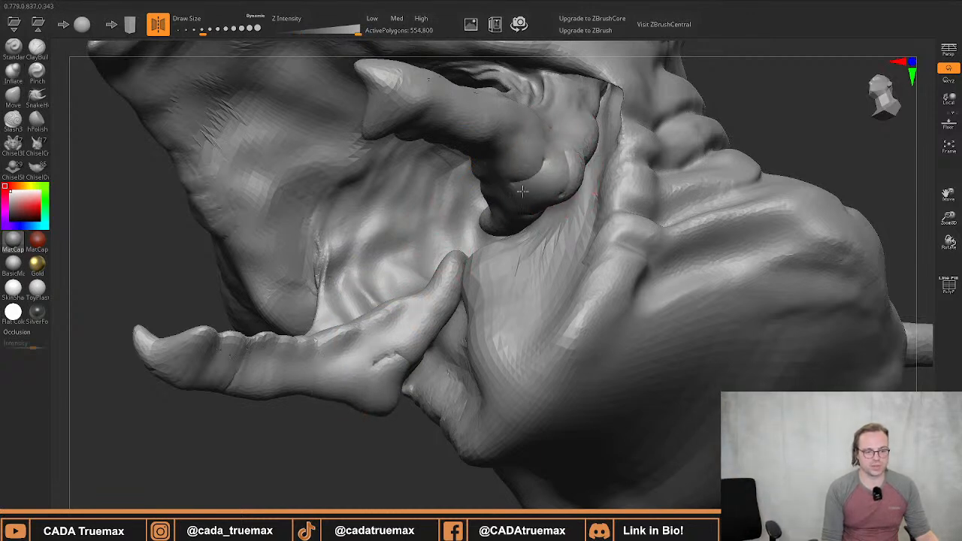
left_click_drag(522, 192, 531, 194, "shift")
right_click_drag(527, 178, 467, 283)
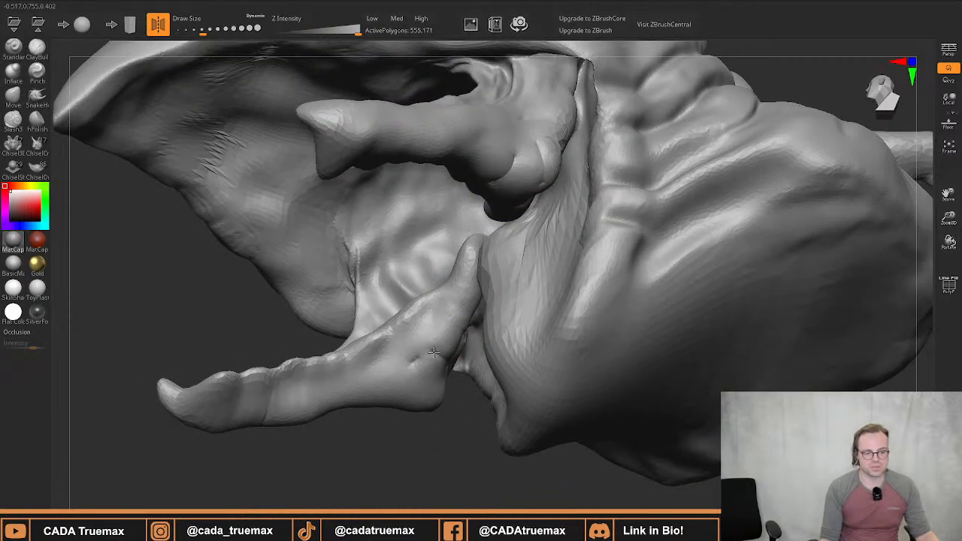
right_click_drag(417, 363, 436, 206)
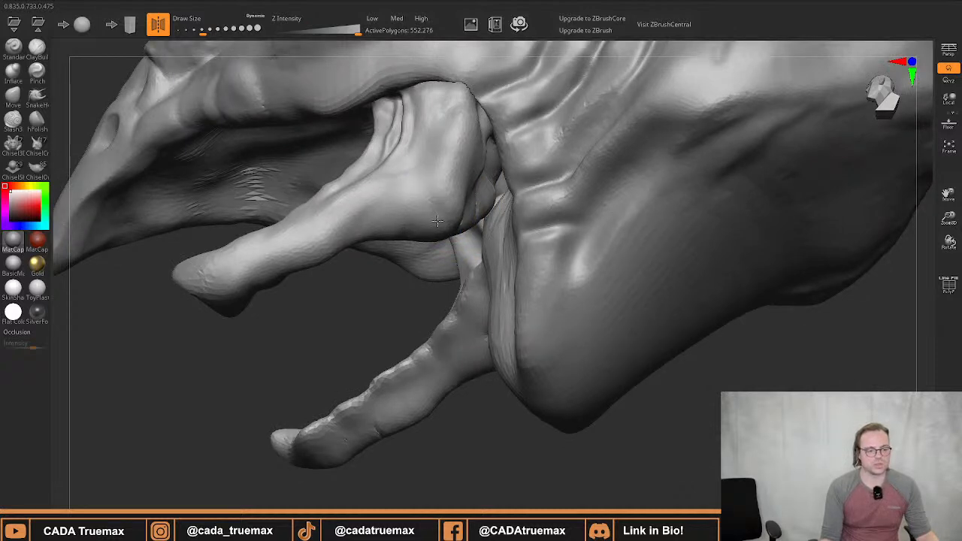
mouse_move(461, 184)
left_mouse_down("shift")
mouse_move(472, 111)
mouse_move(481, 140)
mouse_move(476, 85)
left_mouse_up("shift")
Inflate the back of the mouth between the mandibles into a rounded form and smooth its surface
mouse_move(449, 162)
right_mouse_down()
mouse_move(475, 148)
mouse_move(461, 213)
mouse_move(468, 176)
mouse_move(459, 158)
mouse_move(470, 198)
mouse_move(527, 192)
right_mouse_up()
mouse_move(444, 197)
right_mouse_down("ctrl")
mouse_move(424, 278)
mouse_move(418, 243)
right_mouse_up("ctrl")
mouse_move(397, 228)
left_mouse_down()
mouse_move(411, 245)
mouse_move(385, 241)
mouse_move(418, 210)
left_mouse_up()
right_click_drag(425, 245, 415, 218)
mouse_move(414, 224)
left_mouse_down()
mouse_move(406, 263)
mouse_move(423, 267)
mouse_move(415, 252)
mouse_move(440, 280)
left_mouse_up()
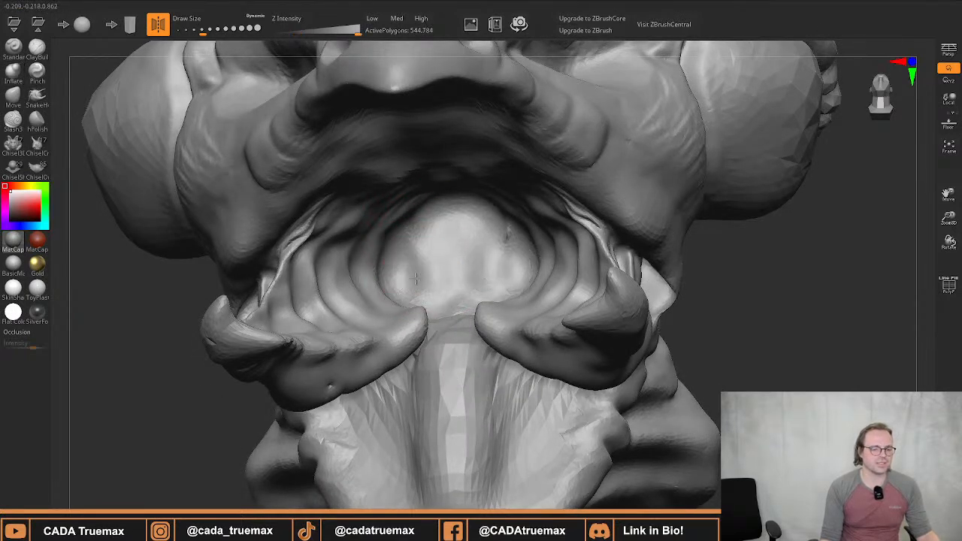
left_click_drag(502, 265, 496, 231, "shift")
mouse_move(496, 230)
left_mouse_down()
mouse_move(515, 271)
mouse_move(489, 226)
left_mouse_up()
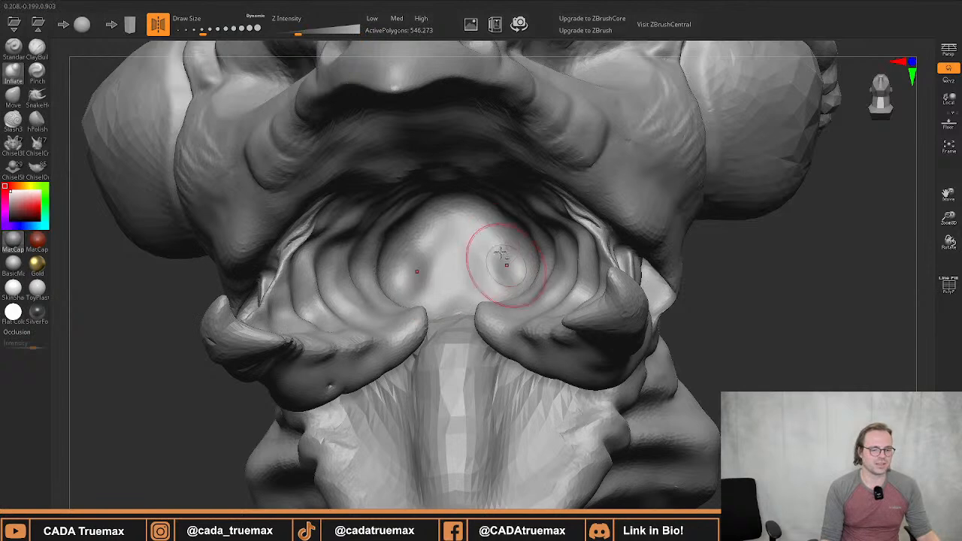
mouse_move(504, 262)
left_mouse_down()
mouse_move(477, 263)
mouse_move(451, 295)
mouse_move(487, 266)
mouse_move(454, 301)
mouse_move(427, 262)
left_mouse_up()
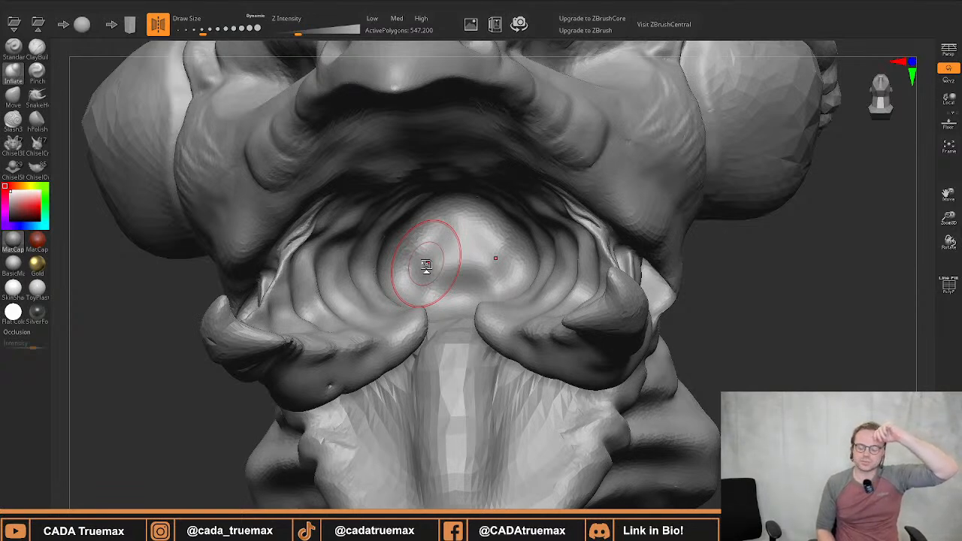
Smooth the mandible bases and fill out their rounded inner ends beside the throat
right_click_drag(367, 269, 343, 374)
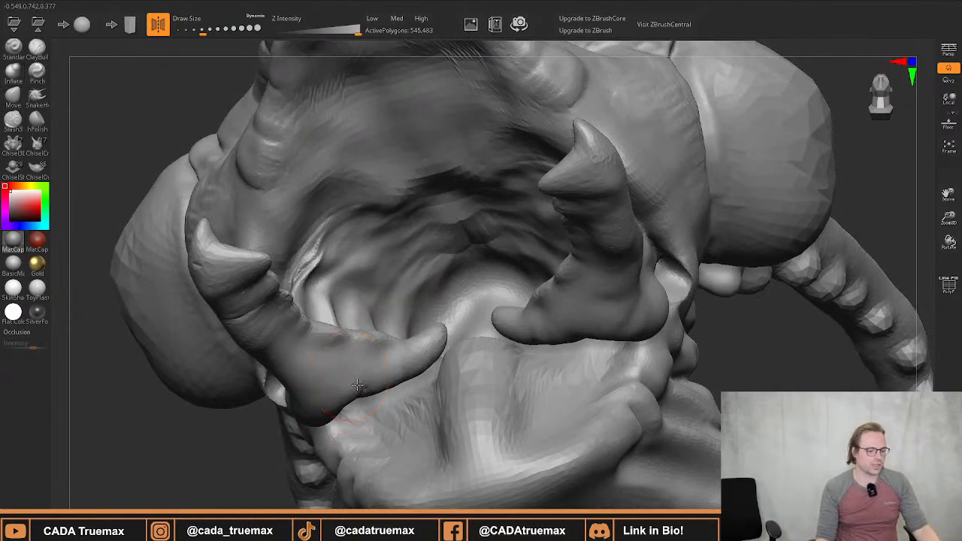
left_click_drag(358, 385, 396, 371, "shift")
left_click_drag(432, 343, 413, 350)
right_click_drag(331, 400, 473, 291)
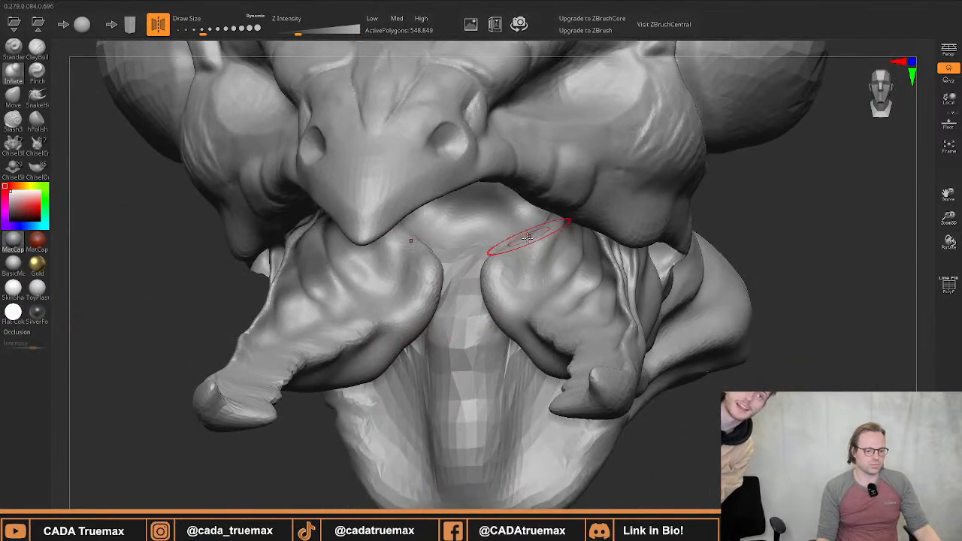
right_click_drag(512, 249, 494, 254)
left_click_drag(494, 254, 478, 278, "shift")
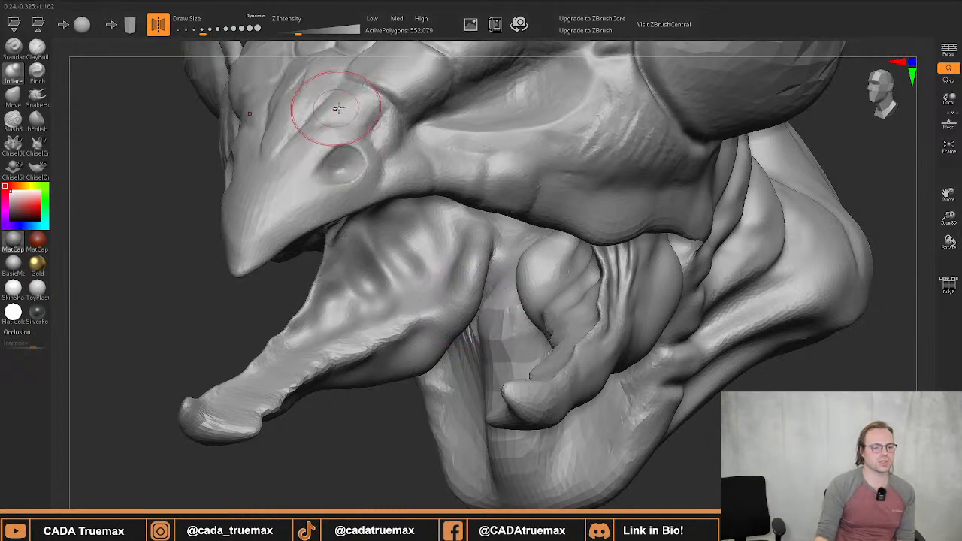
Try a row of inflated bumps along the upper jaw's lower edge, with smaller ones above the row's rear end
right_click_drag(405, 161, 613, 180)
mouse_move(431, 199)
left_mouse_down()
mouse_move(558, 181)
mouse_move(610, 189)
left_mouse_up()
mouse_move(610, 189)
right_mouse_down()
mouse_move(563, 209)
mouse_move(434, 210)
right_mouse_up()
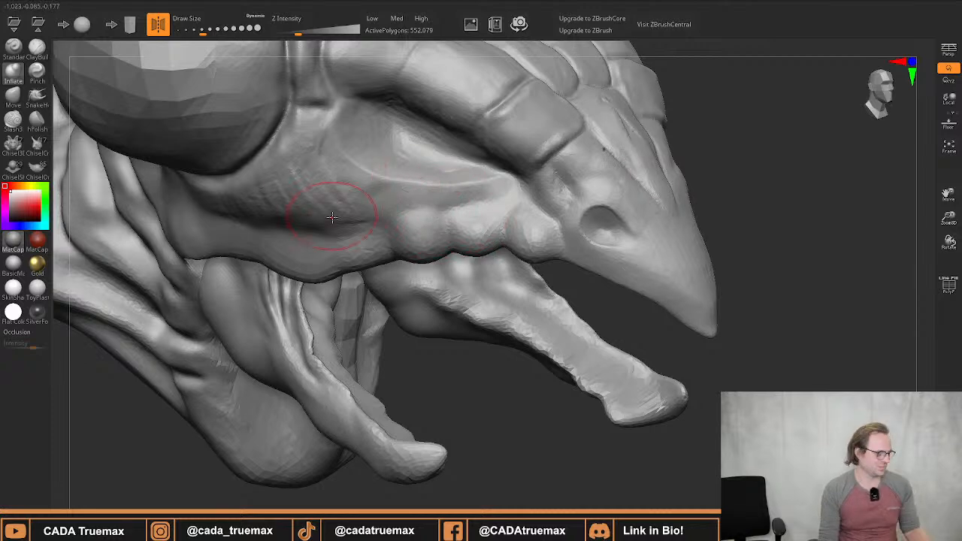
key("s")
left_click_drag(335, 223, 324, 223)
right_click_drag(313, 221, 372, 222)
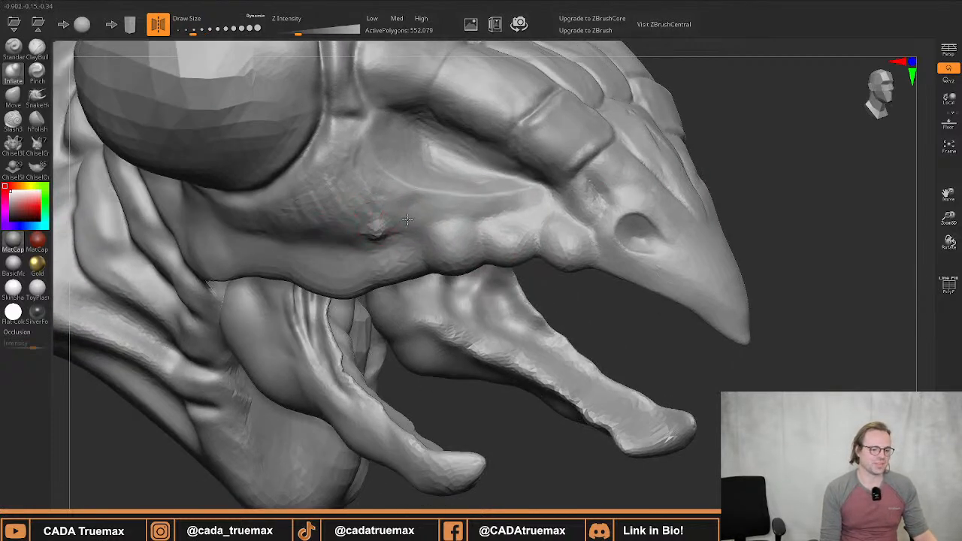
mouse_move(429, 204)
right_mouse_down()
mouse_move(350, 217)
mouse_move(343, 189)
mouse_move(327, 277)
mouse_move(398, 273)
right_mouse_up()
key("s")
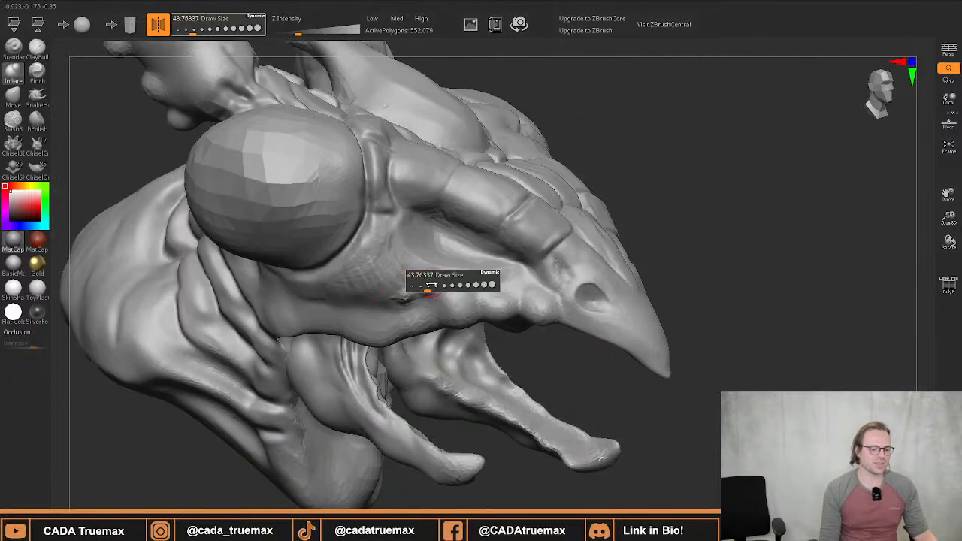
left_click_drag(431, 285, 444, 279)
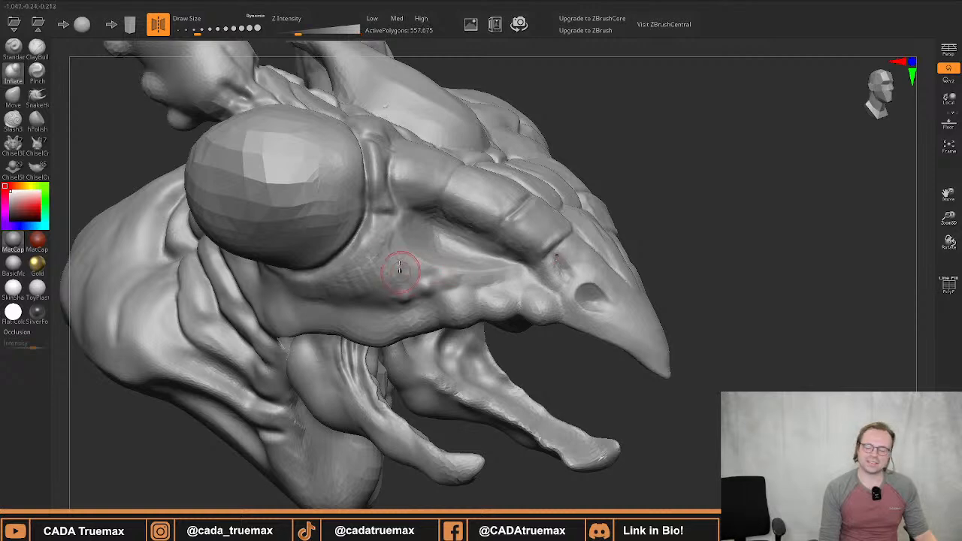
Try three small round bumps on the cheek with a smaller Inflate brush, and outline the front one with a Slash3 groove
right_click_drag(398, 255, 423, 282, "ctrl")
key("s")
left_click_drag(428, 280, 421, 279)
left_click(446, 263)
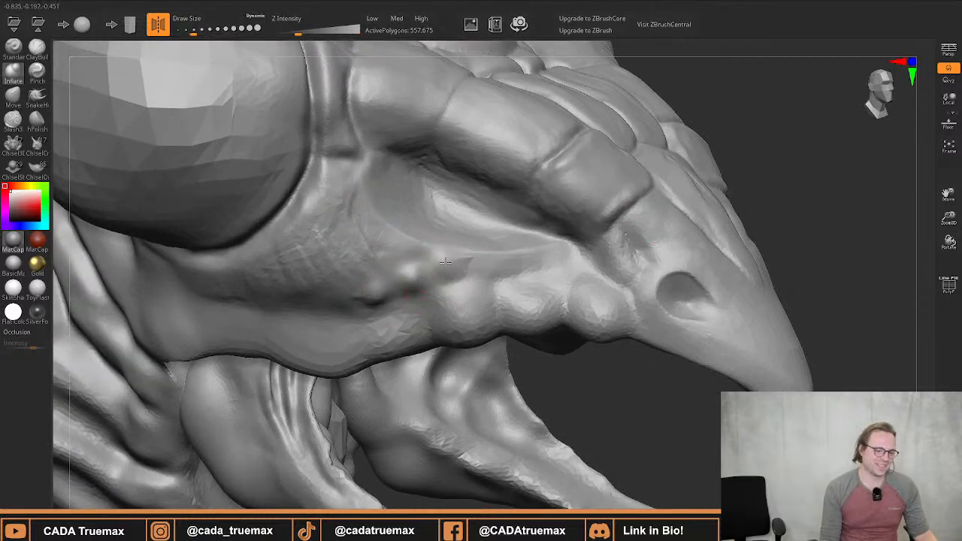
left_click(377, 291)
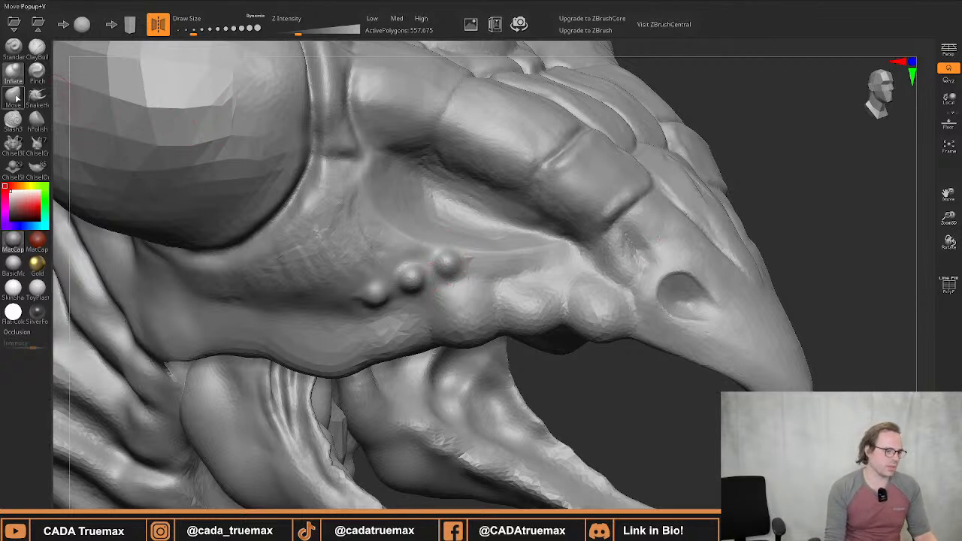
left_click(12, 119)
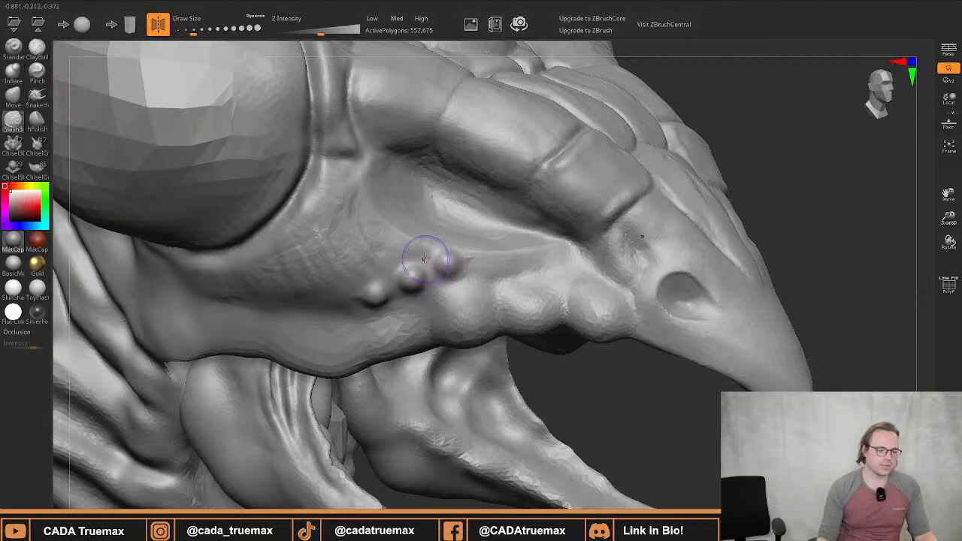
mouse_move(438, 252)
left_mouse_down()
mouse_move(471, 269)
mouse_move(466, 278)
mouse_move(443, 263)
mouse_move(439, 273)
left_mouse_up()
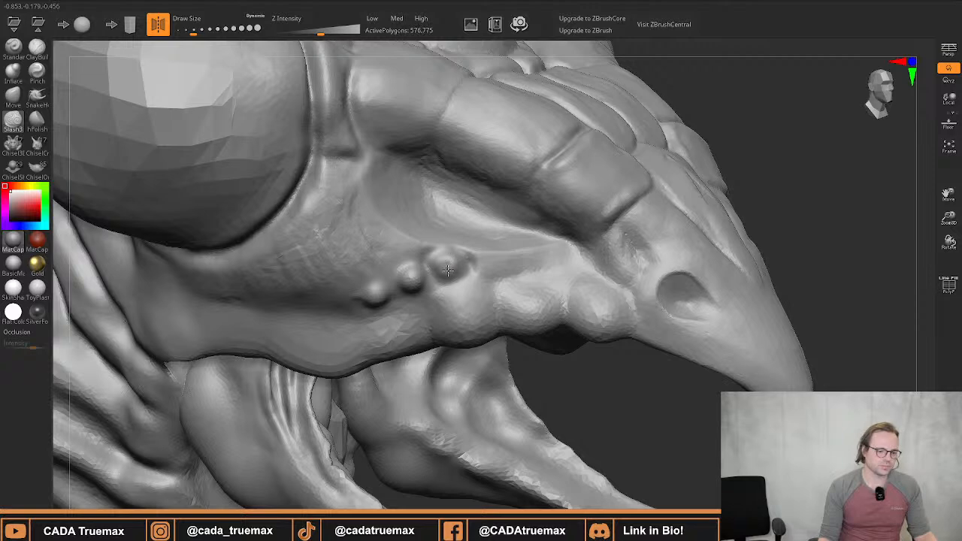
Undo the Slash3 groove, the small cheek bumps and the row of bumps along the upper jaw's edge
key("ctrl+z")
key("ctrl+z")
key("ctrl+z")
key("ctrl+z")
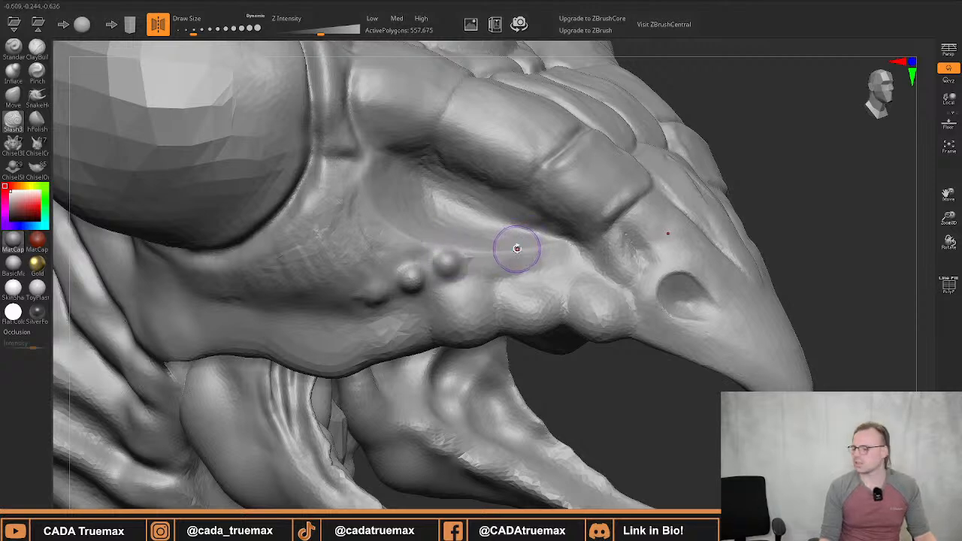
key("ctrl+z")
key("ctrl+z")
key("ctrl+z")
key("ctrl+z")
key("ctrl+z")
key("ctrl+z")
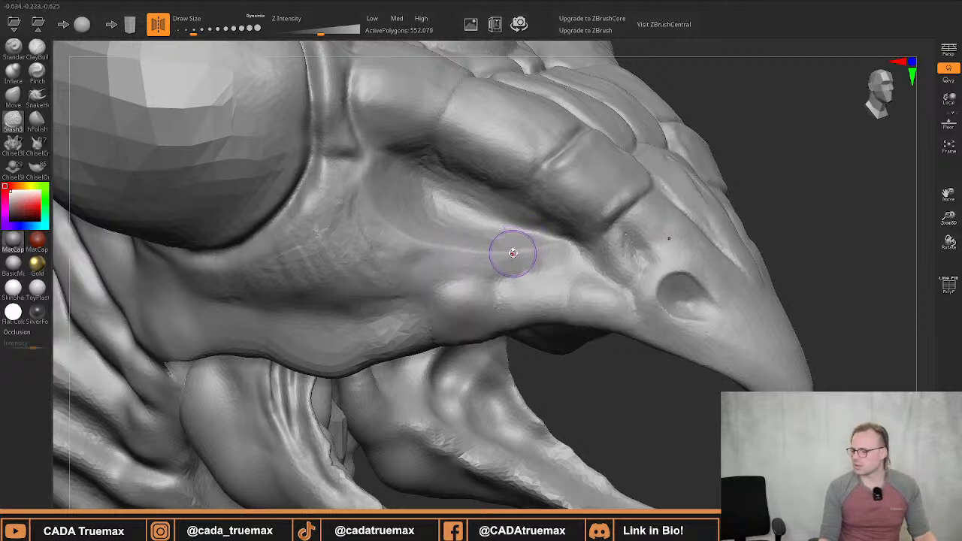
key("ctrl+z")
key("ctrl+z")
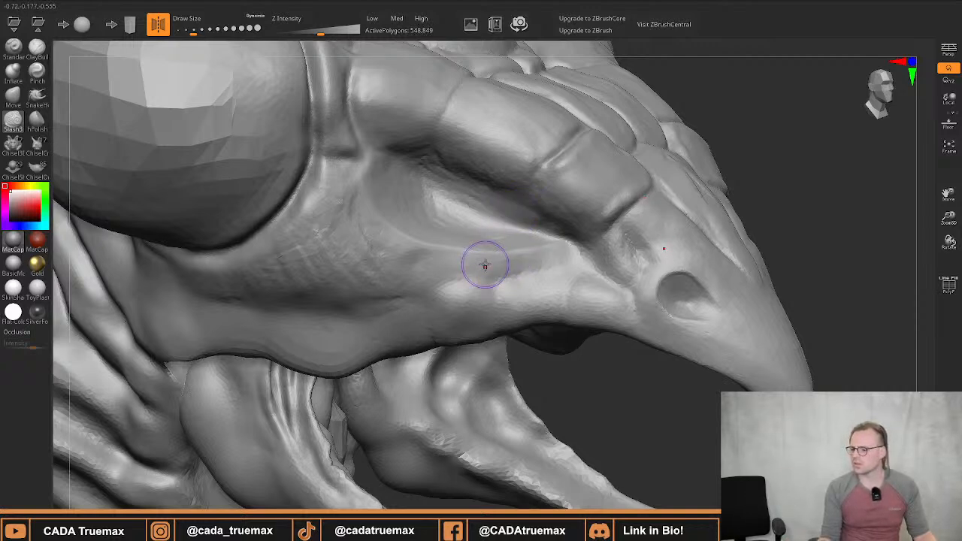
Try a Slash3 groove around the nostril's rim with a smaller brush, and undo it
right_click_drag(460, 398, 409, 308, "ctrl")
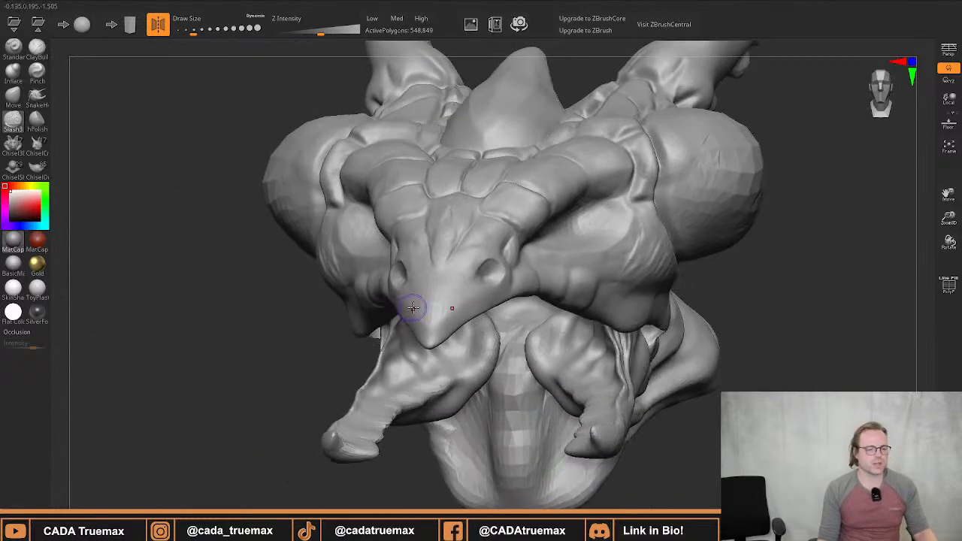
mouse_move(444, 281)
right_mouse_down()
mouse_move(456, 273)
mouse_move(444, 273)
mouse_move(497, 331)
mouse_move(481, 274)
mouse_move(490, 290)
mouse_move(525, 277)
mouse_move(482, 278)
mouse_move(491, 285)
mouse_move(462, 325)
mouse_move(476, 280)
mouse_move(459, 301)
mouse_move(449, 292)
right_mouse_up()
key("s")
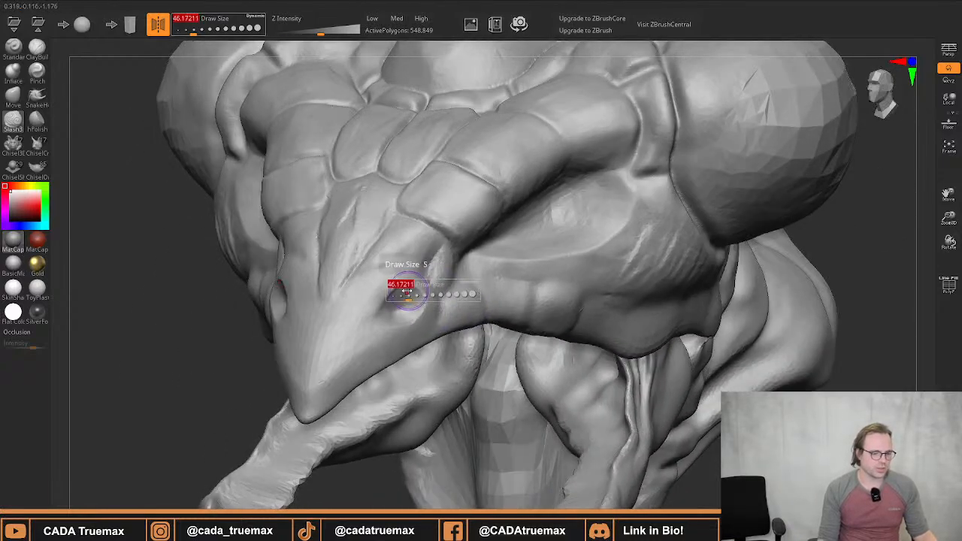
left_click_drag(408, 296, 400, 294)
right_click_drag(391, 288, 341, 294, "ctrl")
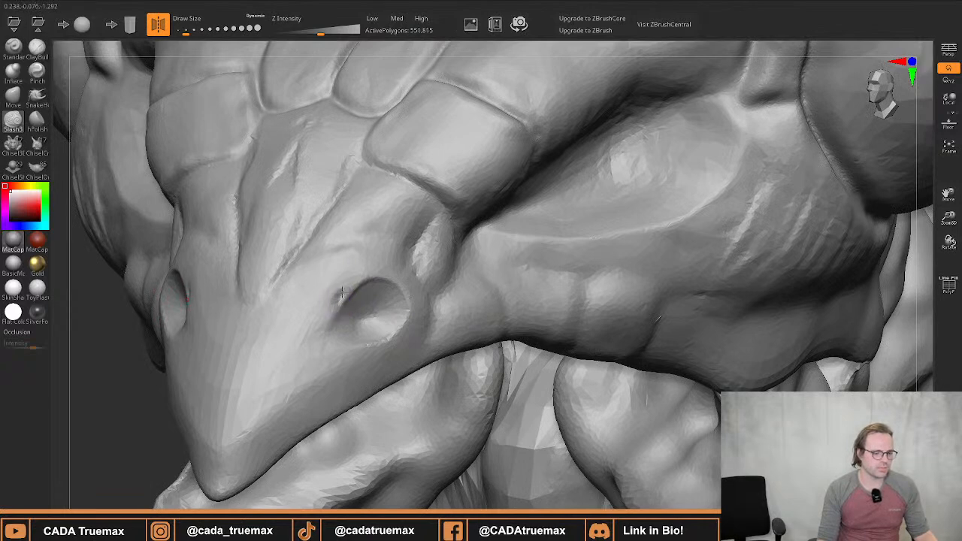
key("ctrl+z")
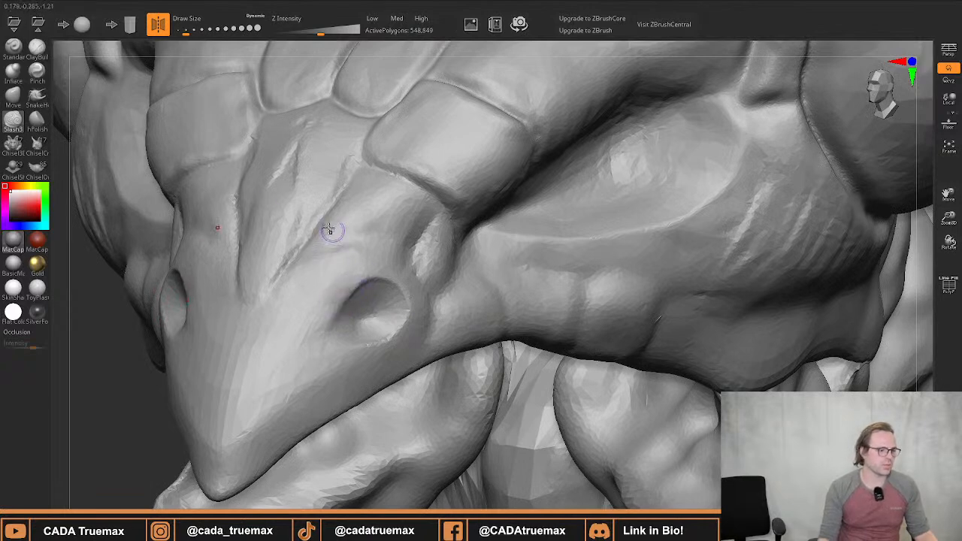
Inflate the nostril's rim into a raised lip and smooth it into the surrounding beak
left_click(21, 77)
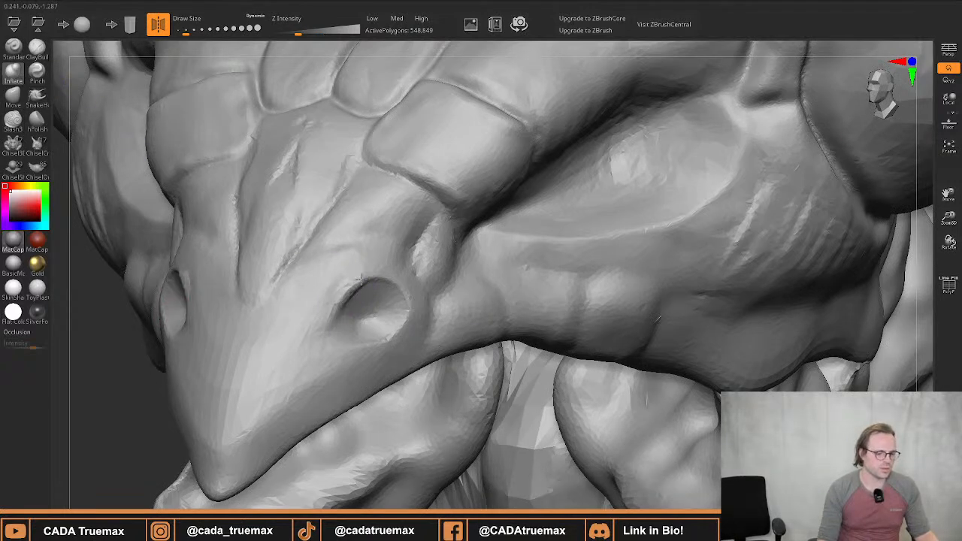
left_click_drag(401, 293, 375, 277, "shift")
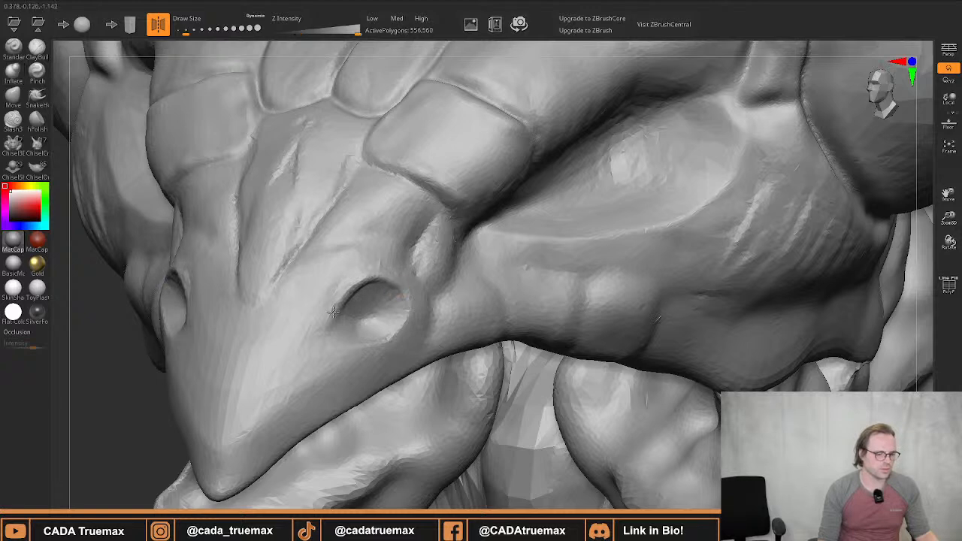
left_click_drag(333, 312, 335, 316, "shift")
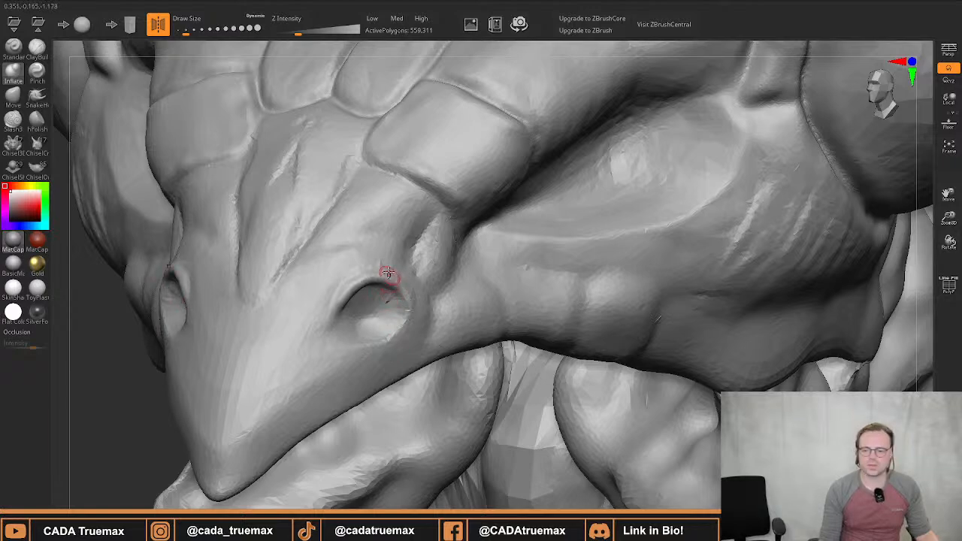
Flatten the front of the forehead horn with an enlarged hPolish brush
mouse_move(365, 318)
right_mouse_down()
mouse_move(354, 281)
mouse_move(386, 290)
mouse_move(365, 279)
mouse_move(379, 256)
mouse_move(422, 293)
mouse_move(424, 253)
right_mouse_up()
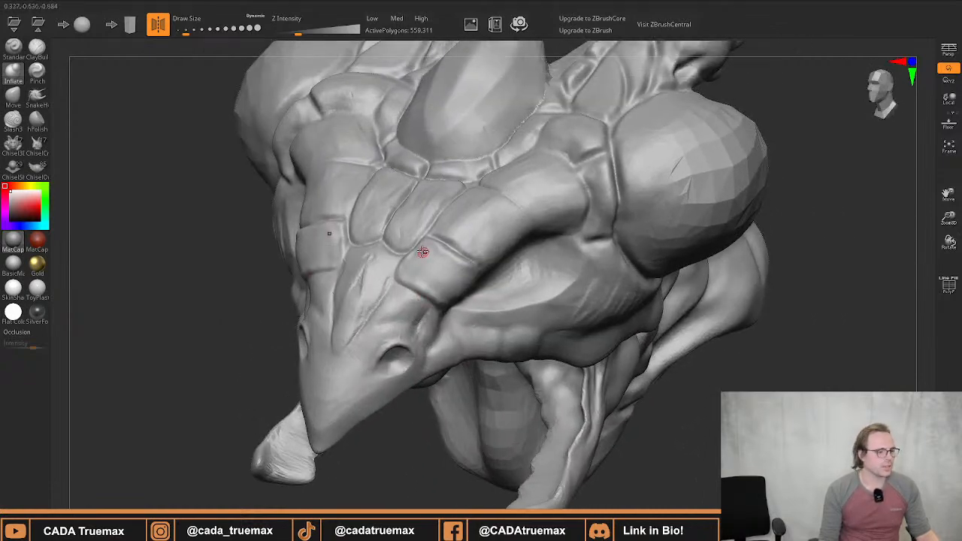
left_click(37, 121)
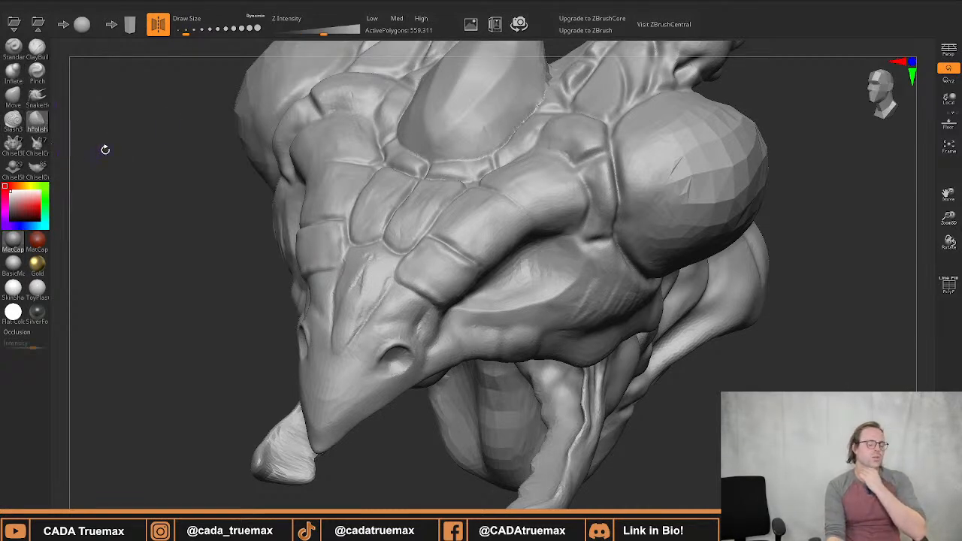
mouse_move(155, 144)
right_mouse_down()
mouse_move(377, 166)
mouse_move(452, 200)
right_mouse_up()
key("s")
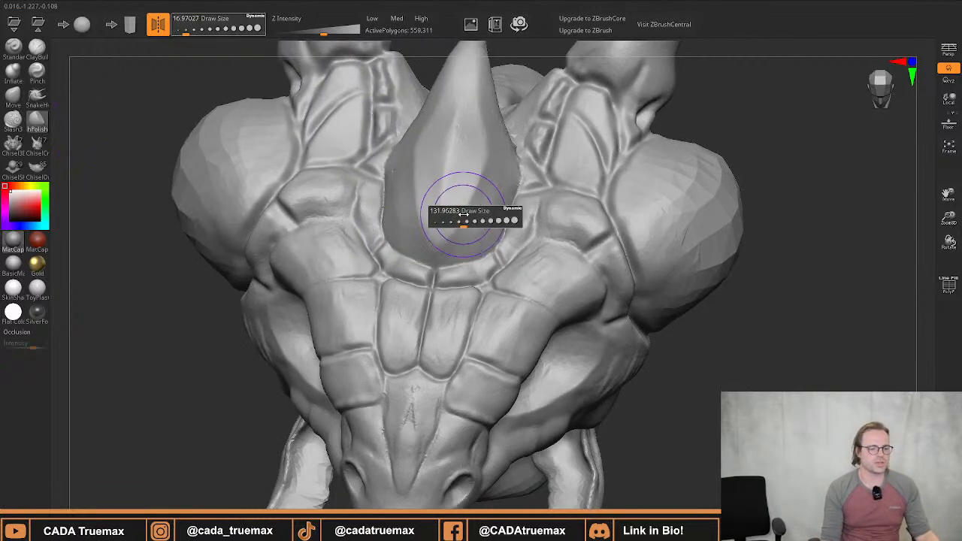
mouse_move(464, 216)
left_mouse_down()
mouse_move(468, 180)
mouse_move(463, 207)
mouse_move(452, 208)
mouse_move(455, 226)
mouse_move(464, 210)
left_mouse_up()
key("s")
key("ctrl+z")
key("s")
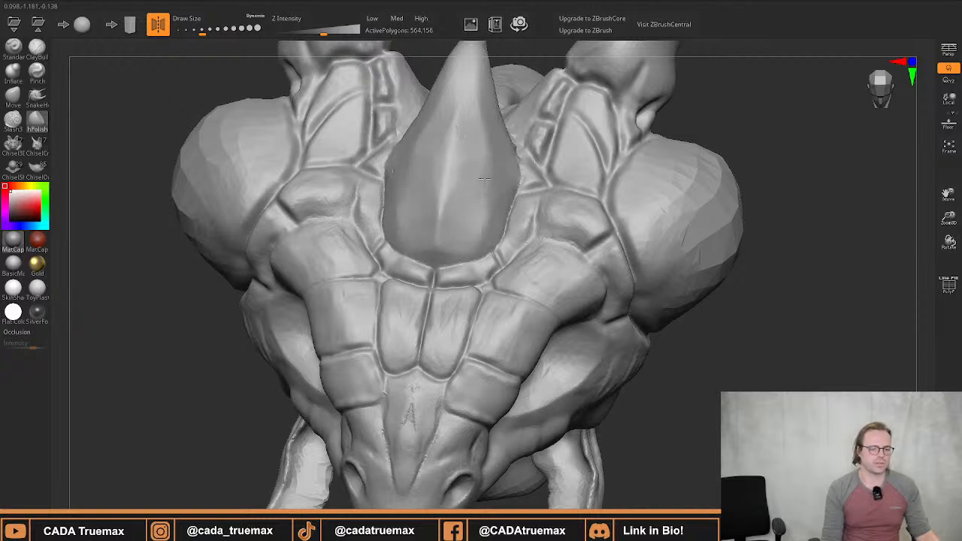
mouse_move(519, 220)
right_mouse_down()
mouse_move(460, 210)
mouse_move(451, 219)
right_mouse_up()
left_click_drag(460, 263, 463, 274)
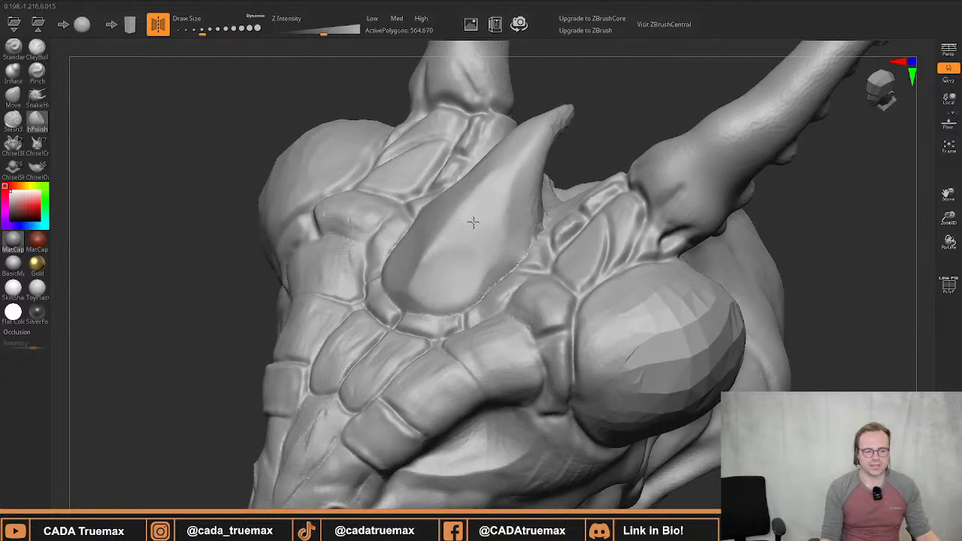
Polish the forehead horn's side into a flat plane from base towards tip with a larger hPolish brush
left_click_drag(482, 245, 466, 254)
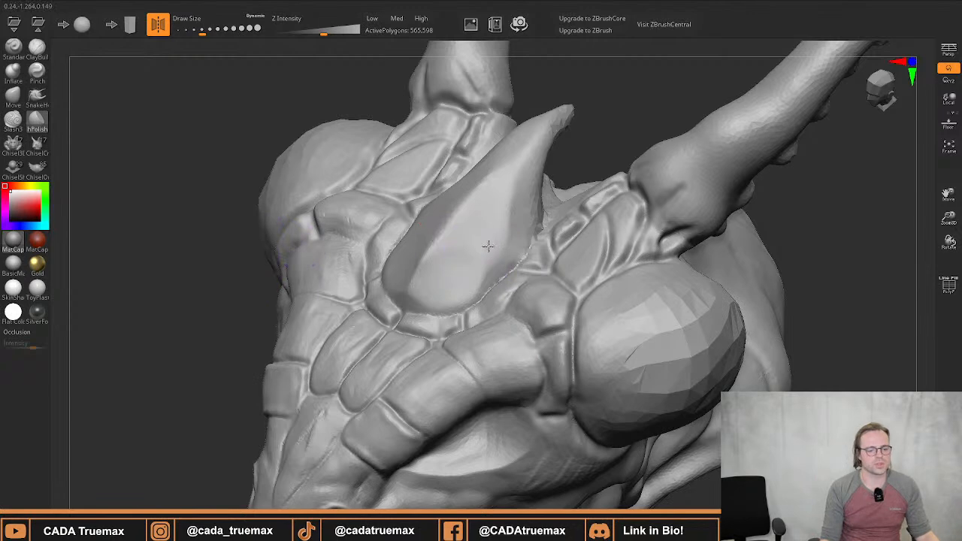
left_click_drag(485, 255, 494, 217)
key("s")
key("s")
mouse_move(517, 181)
left_mouse_down()
mouse_move(520, 170)
mouse_move(513, 182)
left_mouse_up()
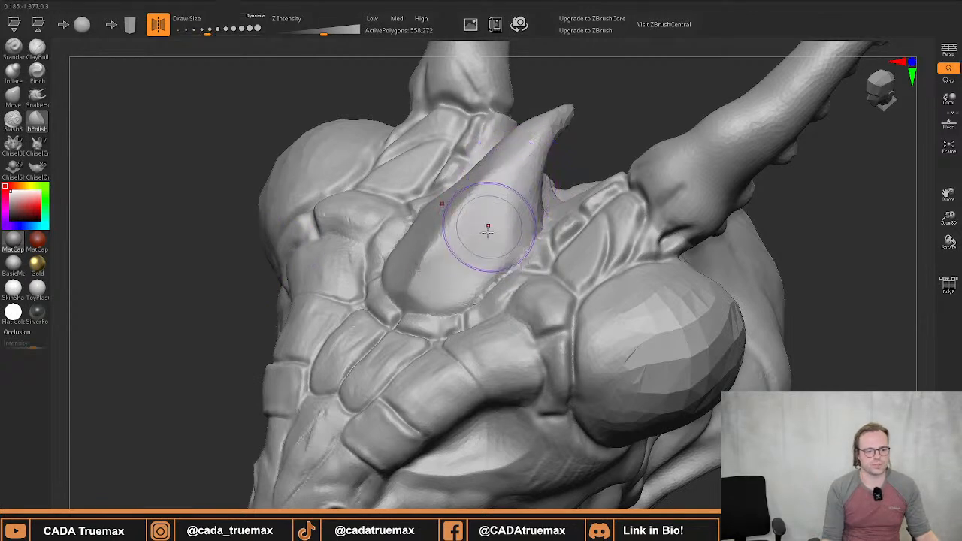
left_click_drag(488, 230, 517, 185)
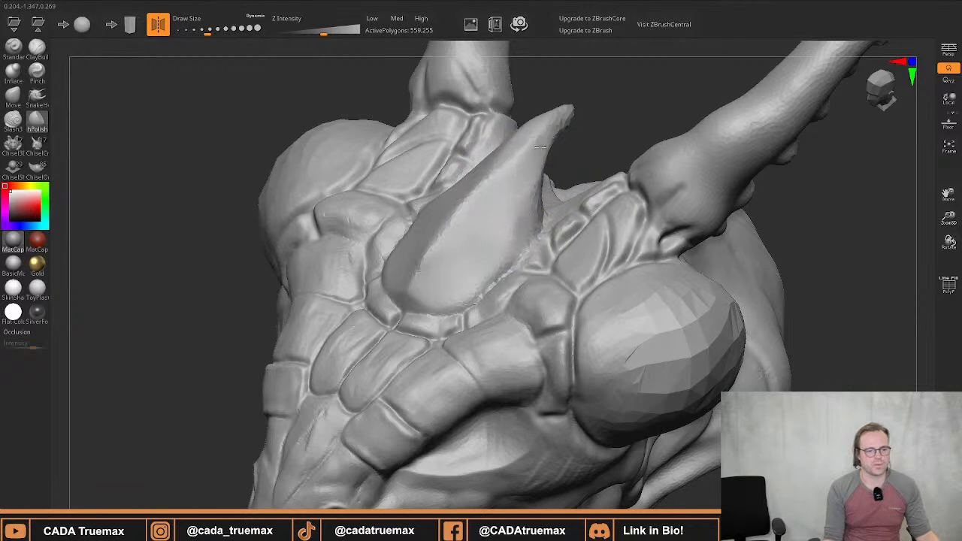
left_click_drag(510, 170, 492, 213)
Polish the forehead horn's lower front and side planes so they meet in a crisp central ridge
right_click_drag(481, 226, 568, 218)
mouse_move(430, 249)
left_mouse_down()
mouse_move(434, 225)
mouse_move(430, 280)
left_mouse_up()
key("s")
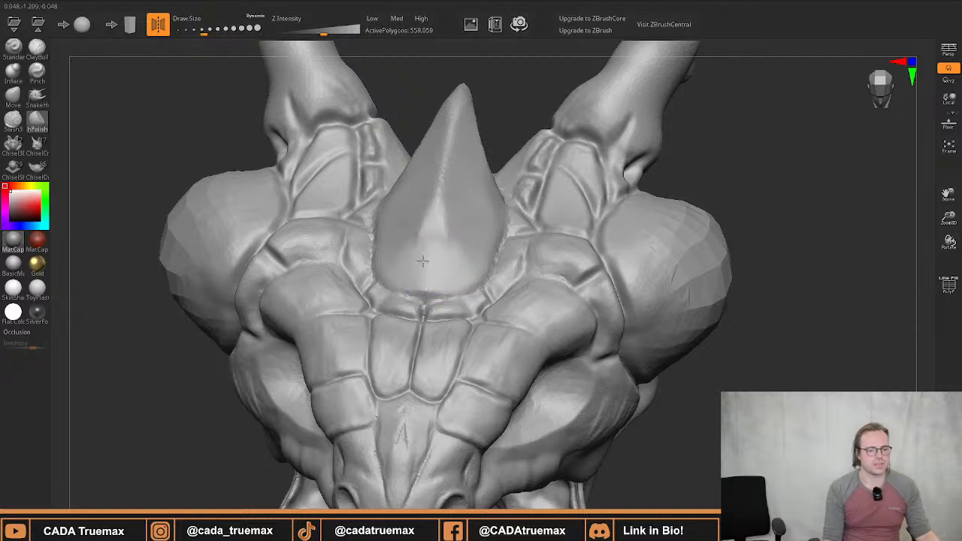
right_click_drag(451, 146, 442, 221)
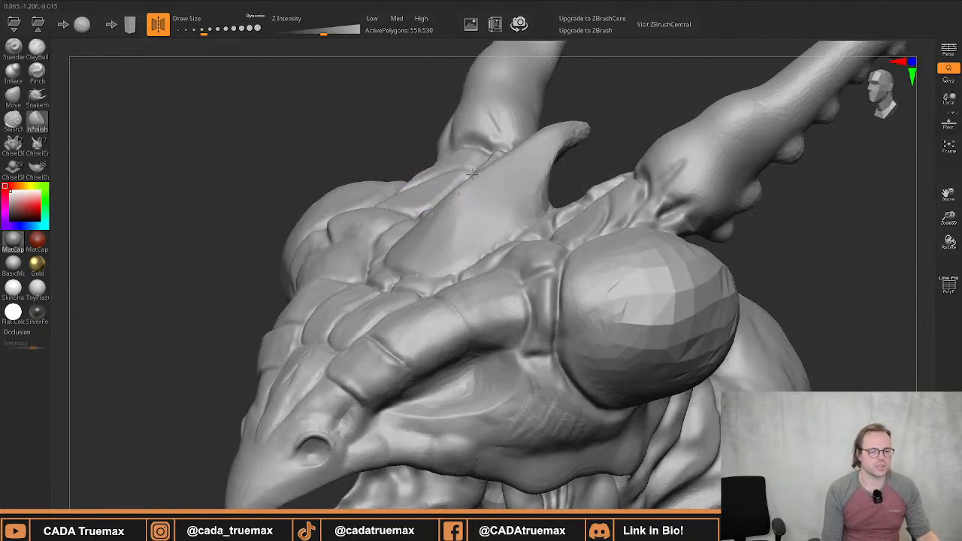
right_click_drag(471, 174, 459, 226)
left_click_drag(444, 274, 464, 242)
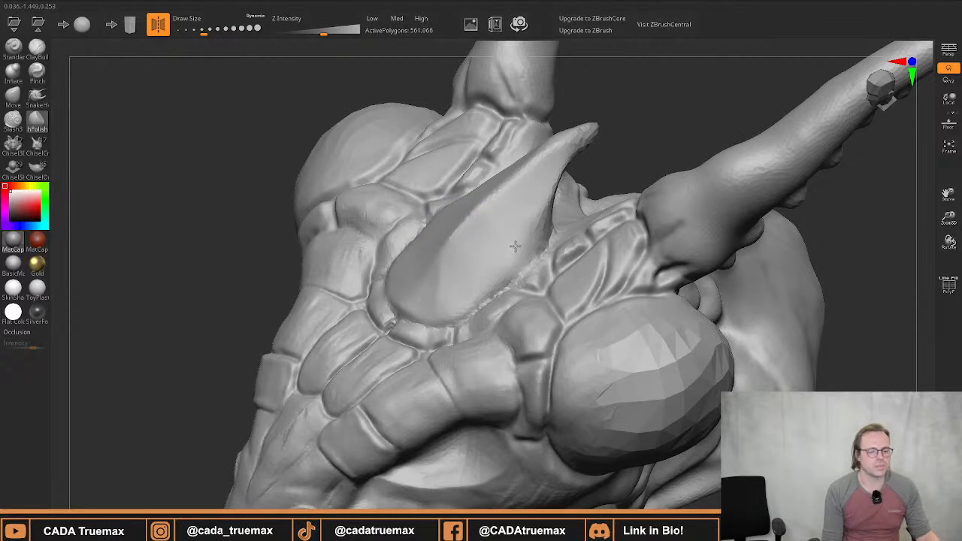
mouse_move(471, 277)
left_mouse_down()
mouse_move(429, 269)
mouse_move(447, 251)
left_mouse_up()
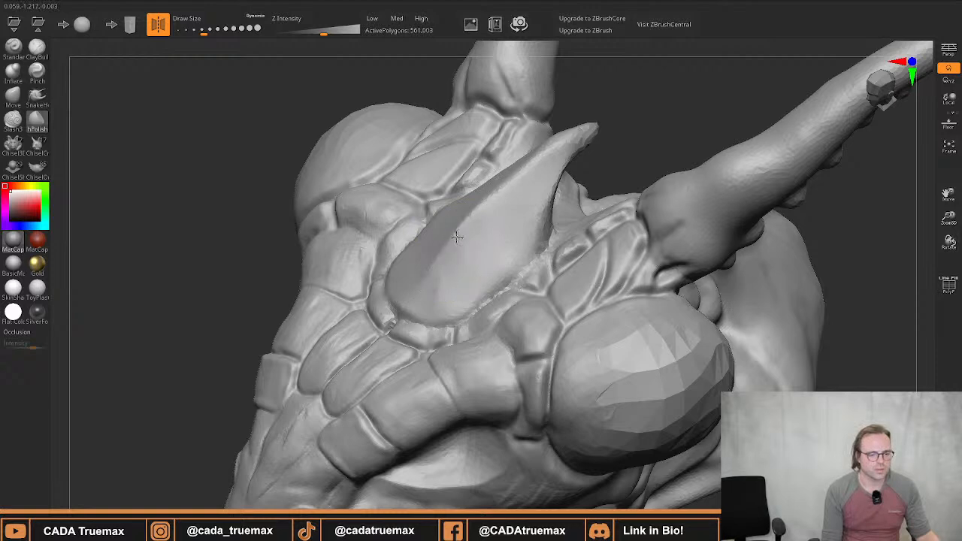
mouse_move(429, 293)
right_mouse_down()
mouse_move(449, 189)
mouse_move(463, 189)
mouse_move(491, 251)
mouse_move(488, 323)
right_mouse_up()
mouse_move(428, 264)
right_mouse_down()
mouse_move(451, 263)
mouse_move(448, 301)
right_mouse_up()
key("s")
left_click_drag(451, 295, 440, 295)
mouse_move(445, 259)
right_mouse_down("alt")
mouse_move(448, 330)
mouse_move(440, 248)
right_mouse_up("alt")
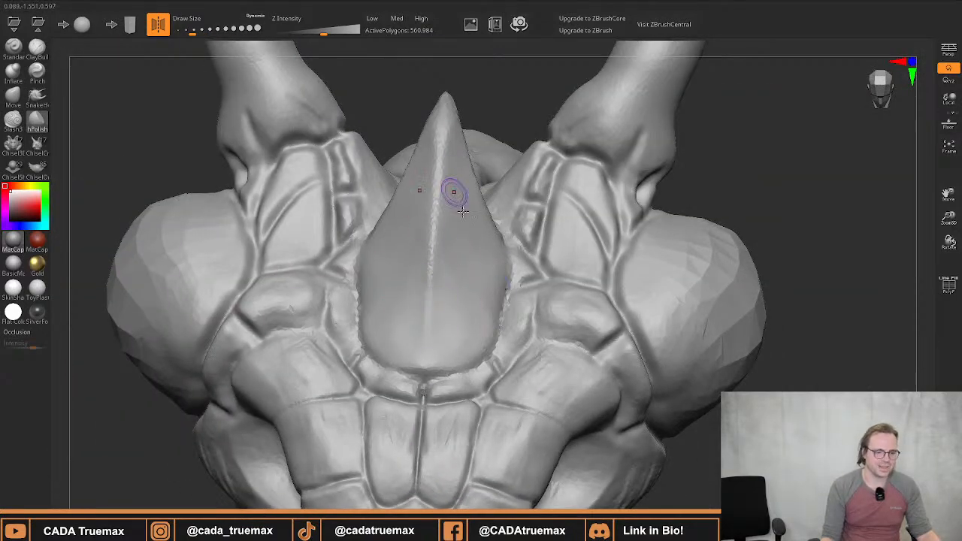
Flatten the two long central forehead plates below the horn with hPolish
right_click_drag(447, 314, 437, 218, "alt")
mouse_move(437, 217)
right_mouse_down("ctrl")
mouse_move(434, 353)
mouse_move(438, 258)
right_mouse_up("ctrl")
mouse_move(439, 302)
right_mouse_down("alt")
mouse_move(438, 233)
mouse_move(438, 296)
right_mouse_up("alt")
mouse_move(439, 297)
left_mouse_down()
mouse_move(449, 211)
mouse_move(458, 213)
left_mouse_up()
key("s")
left_click_drag(458, 218, 458, 202)
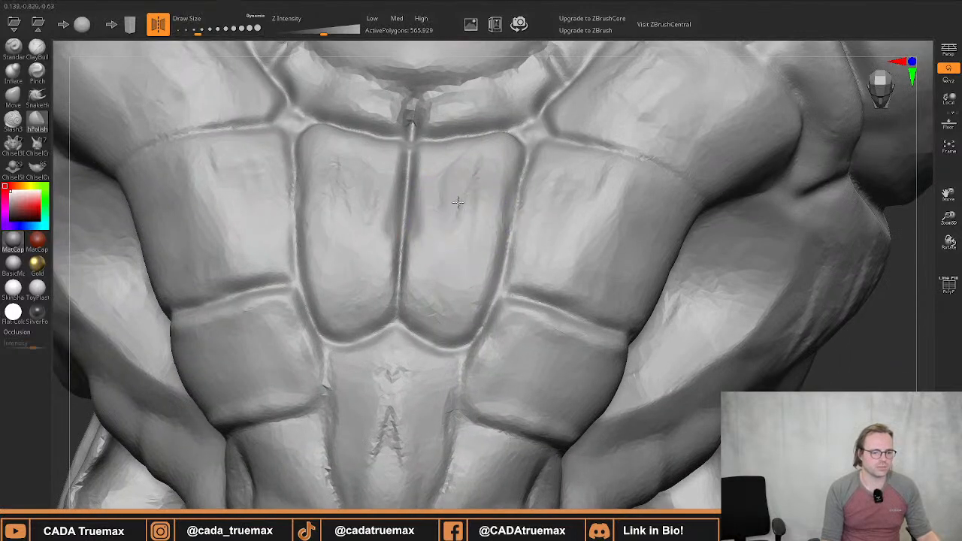
left_click_drag(450, 266, 457, 205)
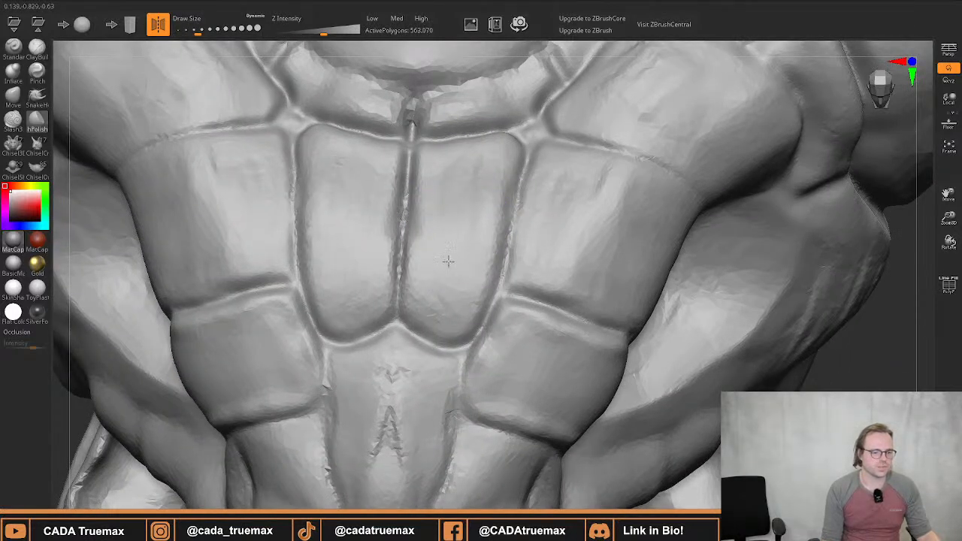
left_click_drag(448, 261, 446, 317)
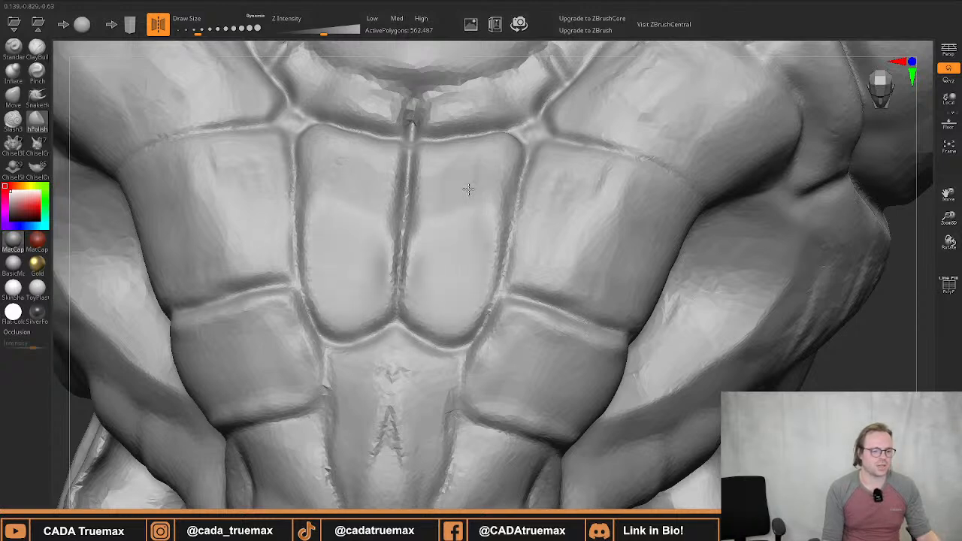
Polish the brow segment beside the central plates into flat top and side facets
mouse_move(496, 226)
left_mouse_down()
mouse_move(550, 233)
mouse_move(565, 220)
mouse_move(603, 235)
mouse_move(613, 212)
left_mouse_up()
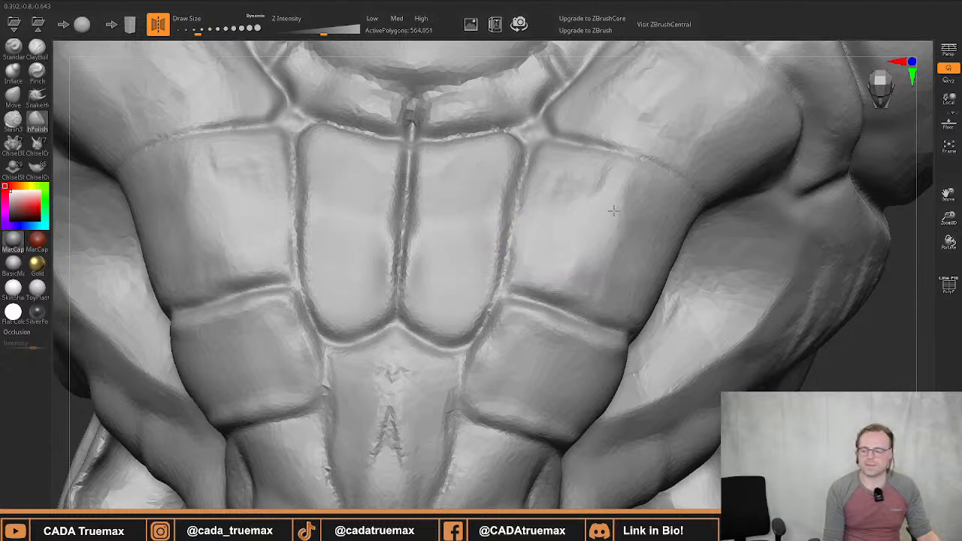
left_click_drag(598, 260, 596, 264)
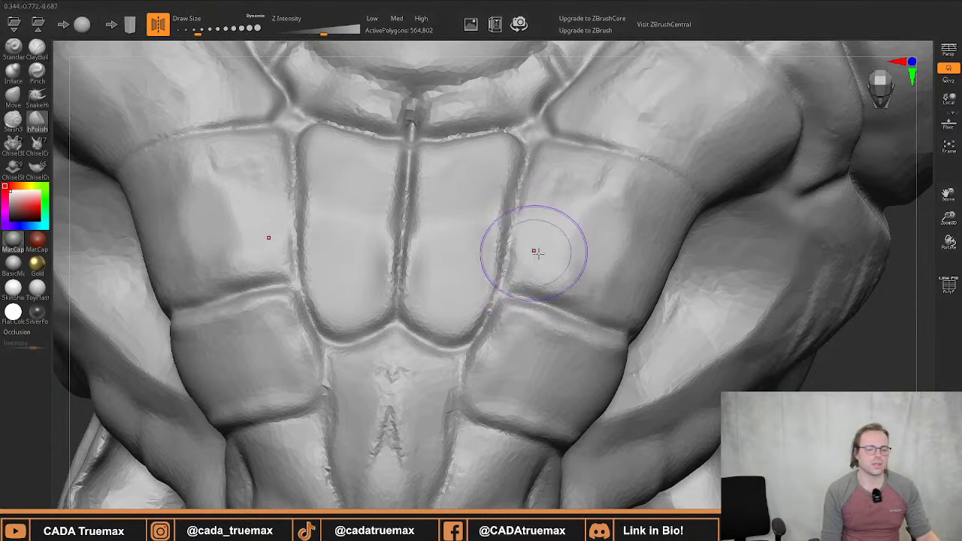
right_click_drag(535, 251, 511, 240)
left_click_drag(447, 200, 430, 209)
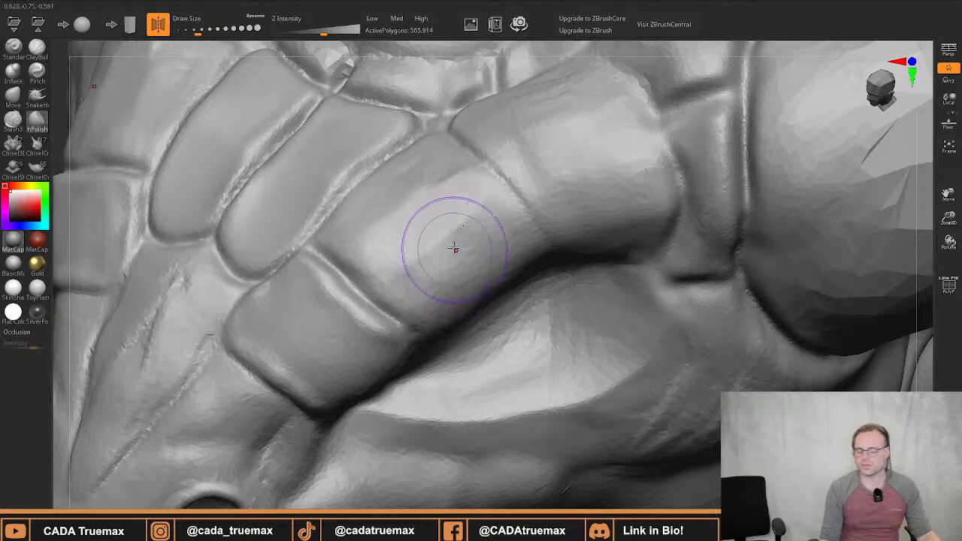
left_click_drag(454, 248, 431, 201)
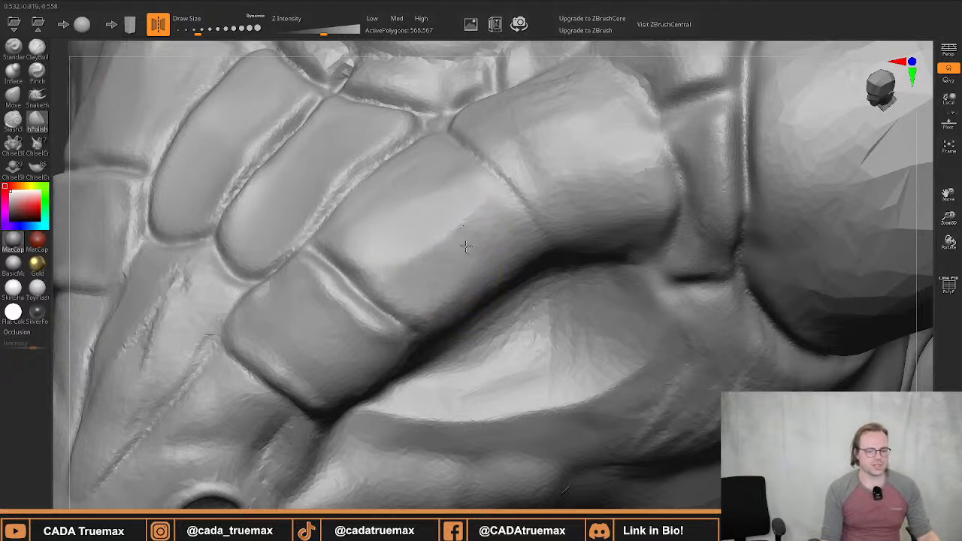
left_click_drag(464, 224, 461, 221)
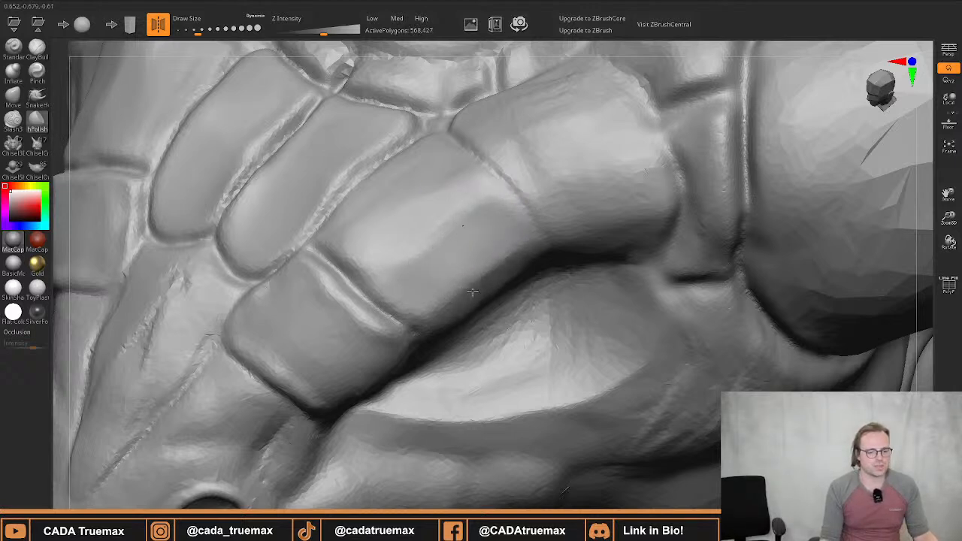
left_click_drag(472, 292, 470, 297)
Flatten the rear brow segment and the front one above the nostril into faceted planes with hPolish
left_click_drag(580, 155, 526, 117)
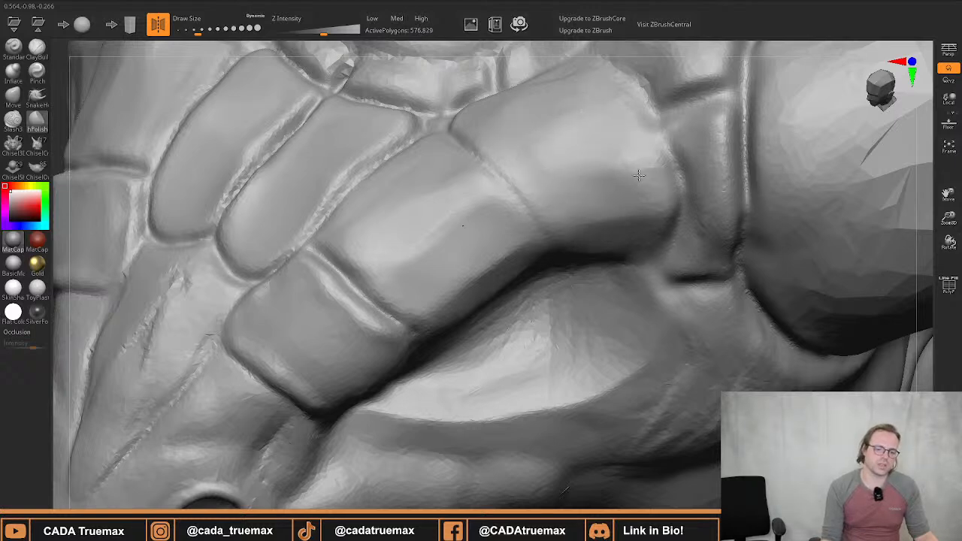
mouse_move(613, 185)
left_mouse_down()
mouse_move(625, 189)
mouse_move(614, 124)
left_mouse_up()
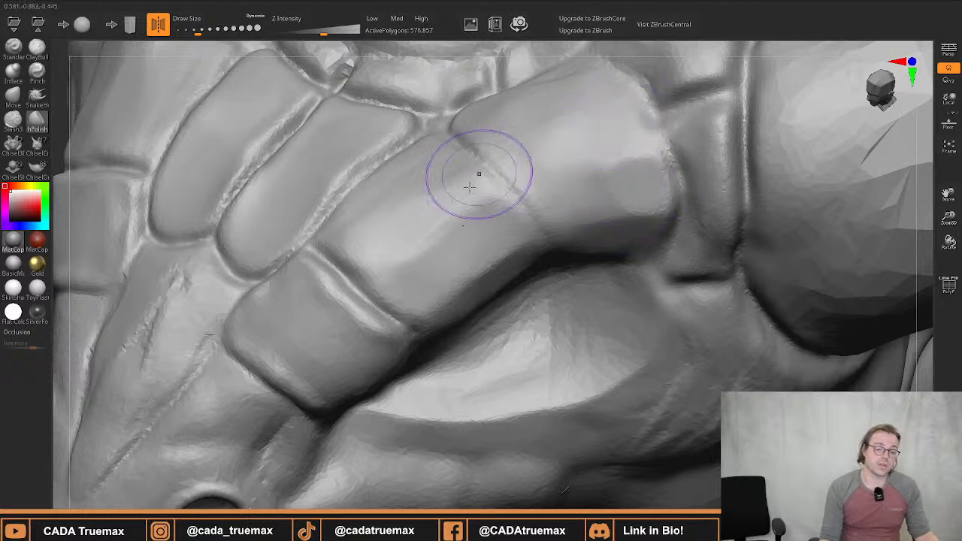
mouse_move(372, 299)
right_mouse_down("alt")
mouse_move(433, 222)
mouse_move(393, 276)
mouse_move(473, 247)
right_mouse_up("alt")
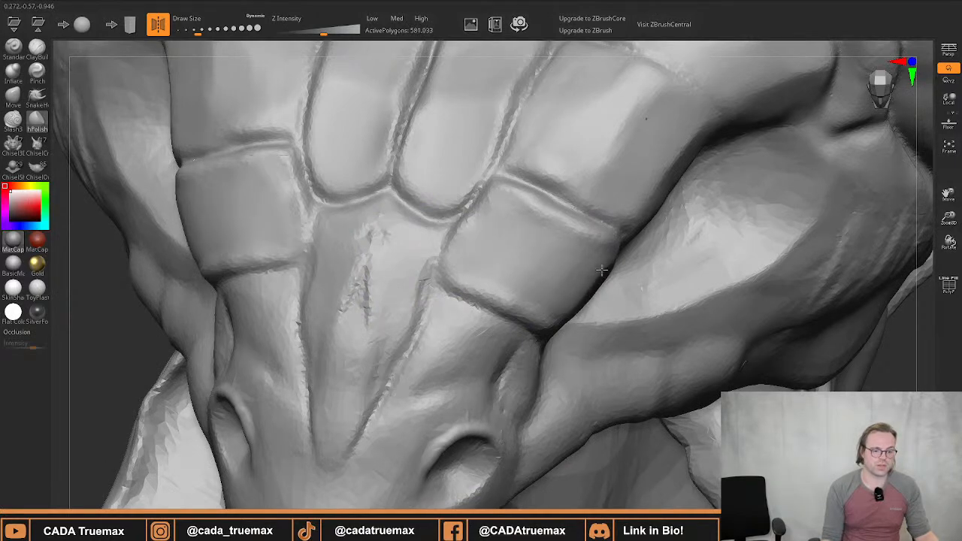
right_click_drag(579, 287, 508, 223)
right_click_drag(461, 236, 344, 183)
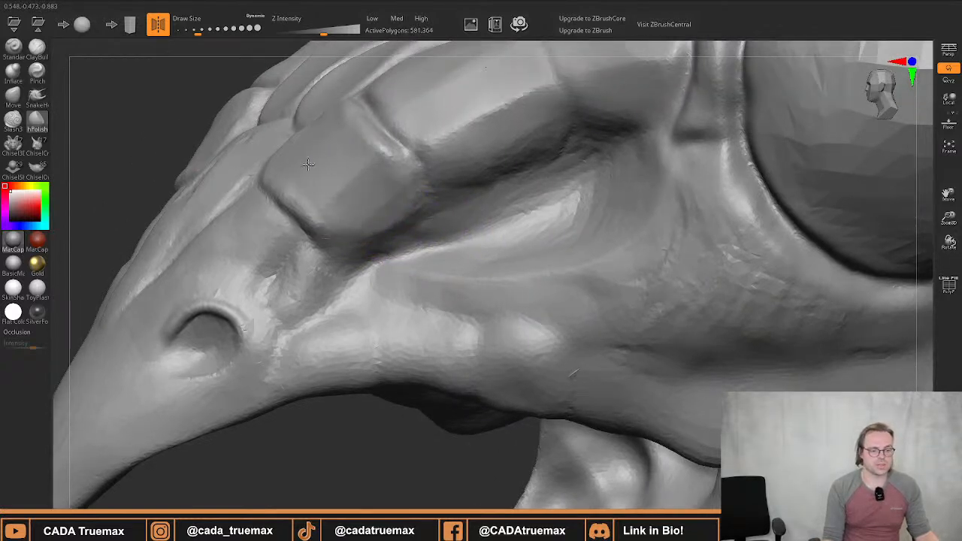
right_click_drag(319, 163, 398, 228)
Reduce the mesh to the Low resolution of 150k polygons
key("s")
left_click_drag(396, 232, 387, 233)
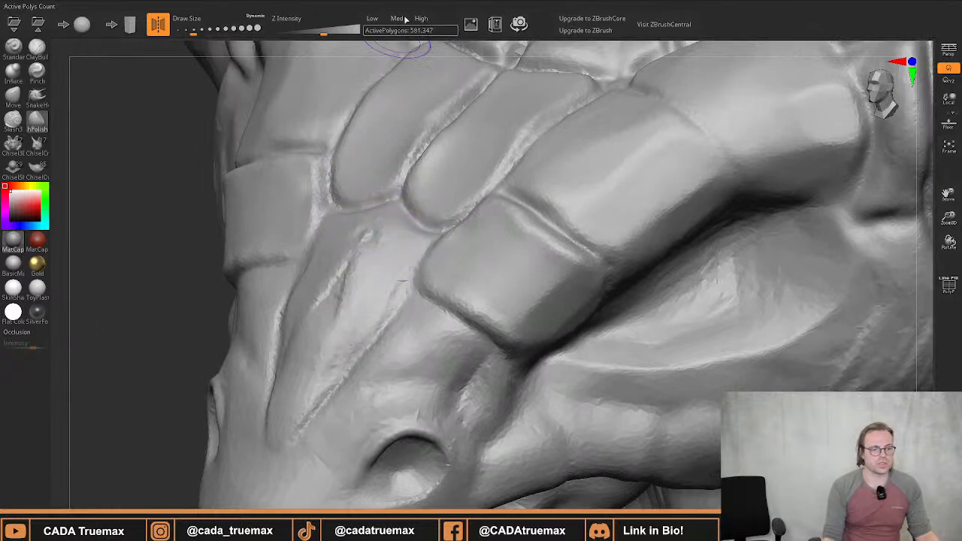
right_click_drag(426, 119, 372, 137, "ctrl")
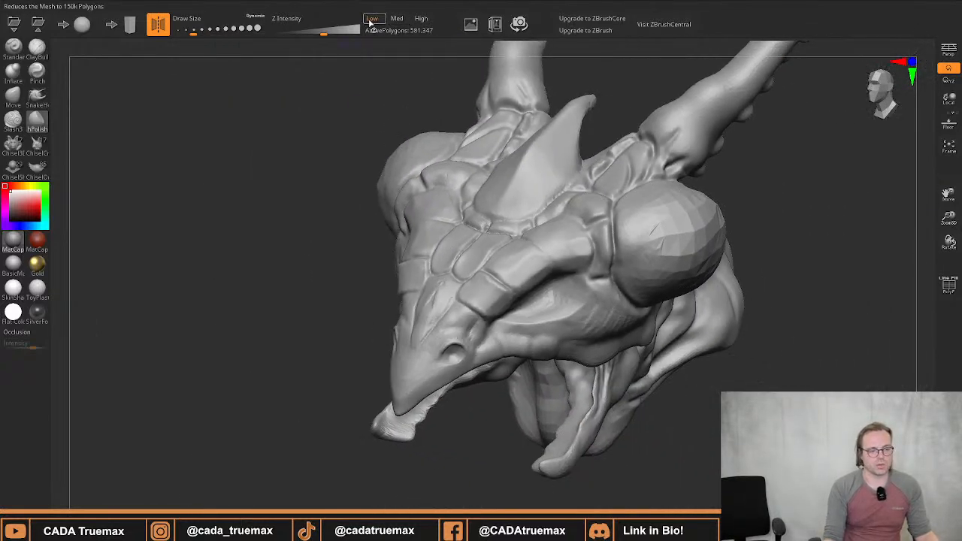
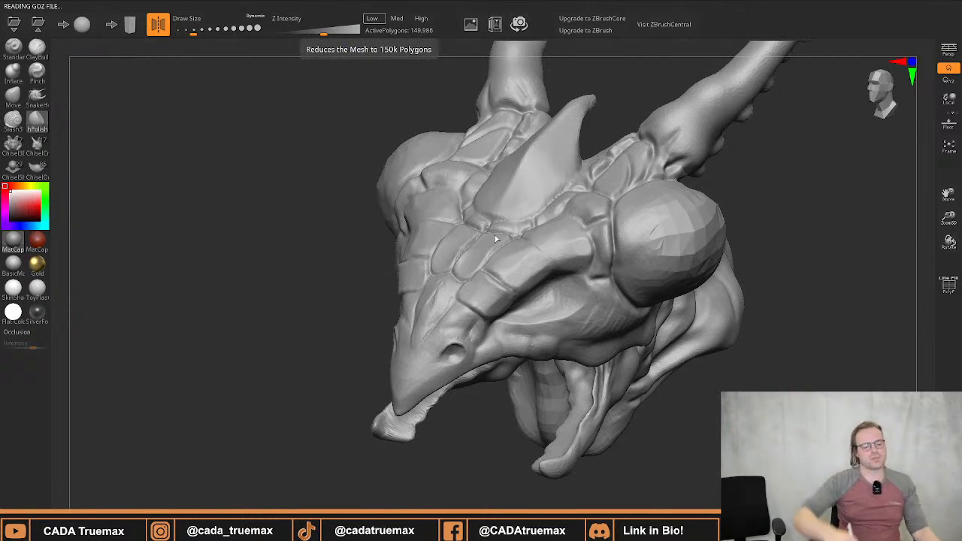
Polish the rear brow segment near the side bulge further with a larger hPolish brush
mouse_move(473, 203)
right_mouse_down("alt")
mouse_move(419, 163)
mouse_move(518, 161)
mouse_move(508, 275)
right_mouse_up("alt")
key("s")
mouse_move(509, 276)
left_mouse_down()
mouse_move(545, 304)
mouse_move(531, 321)
left_mouse_up()
left_click_drag(503, 278, 494, 272)
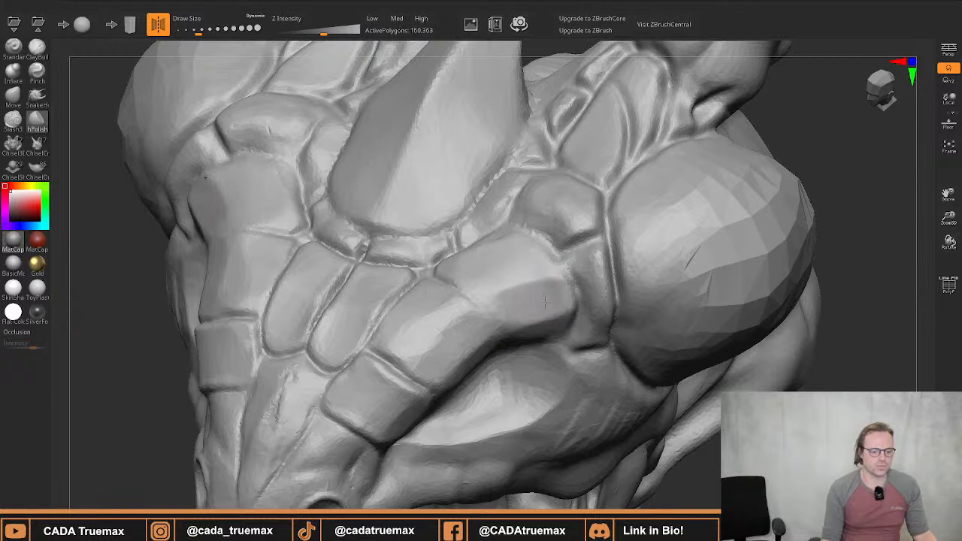
Flatten the brow plates beside the creature's large eye with the hPolish brush, crisping their upper and outer faces
left_click_drag(546, 302, 535, 309)
mouse_move(519, 322)
right_mouse_down()
mouse_move(518, 266)
mouse_move(530, 234)
right_mouse_up()
mouse_move(494, 210)
left_mouse_down()
mouse_move(503, 208)
mouse_move(499, 195)
mouse_move(476, 208)
mouse_move(428, 207)
left_mouse_up()
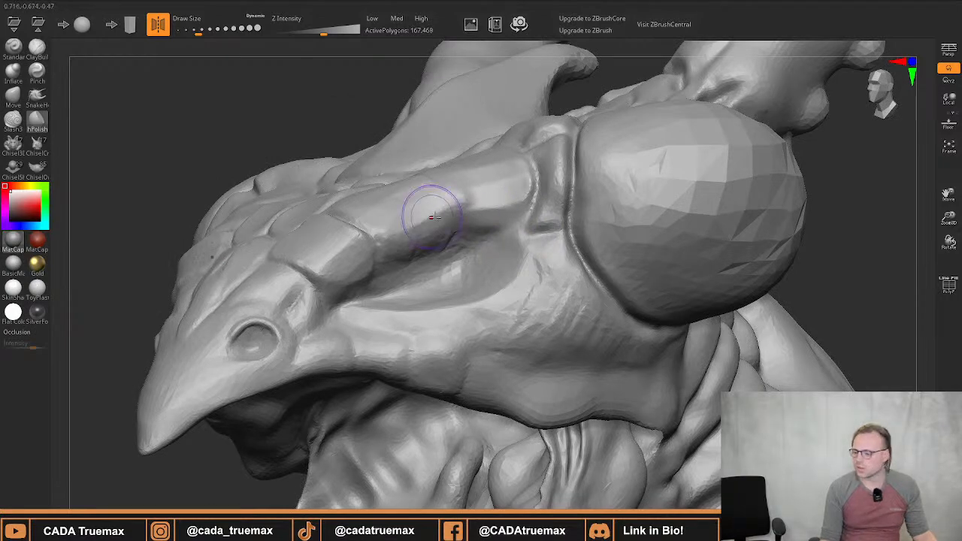
right_click_drag(430, 215, 451, 271)
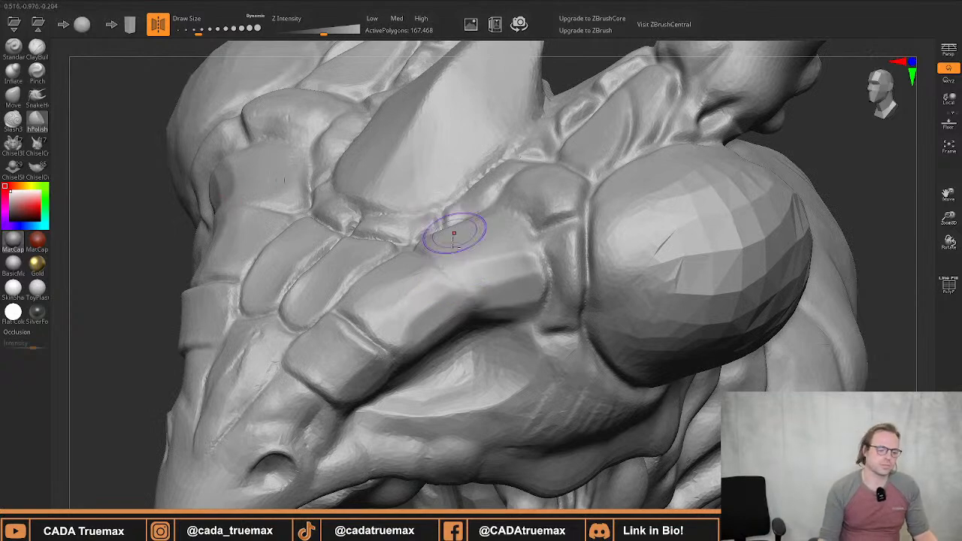
mouse_move(451, 230)
right_mouse_down()
mouse_move(506, 273)
mouse_move(519, 316)
right_mouse_up()
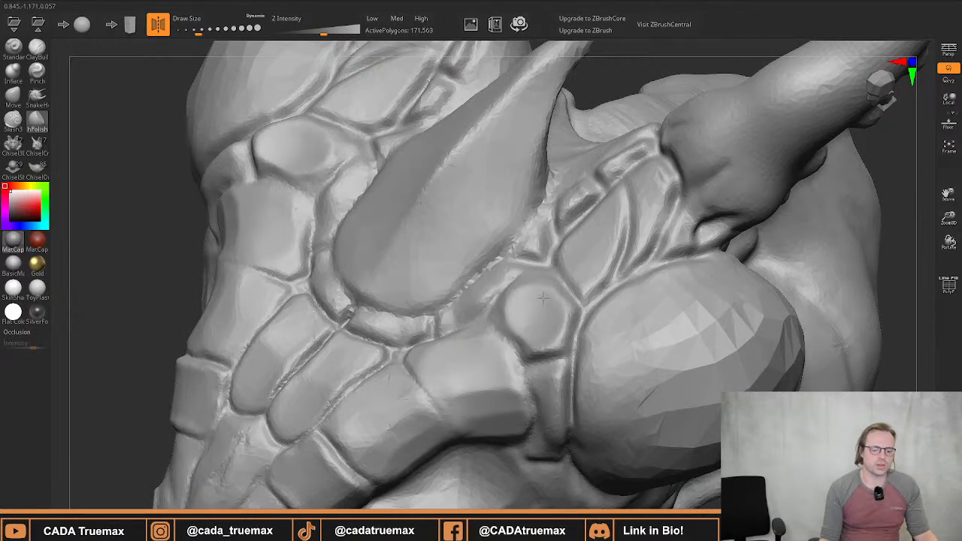
Polish the round plate at the eye's inner corner and the leaf-shaped plate behind it into smooth, flat surfaces
right_click_drag(540, 287, 517, 307, "alt")
left_click_drag(570, 269, 560, 290)
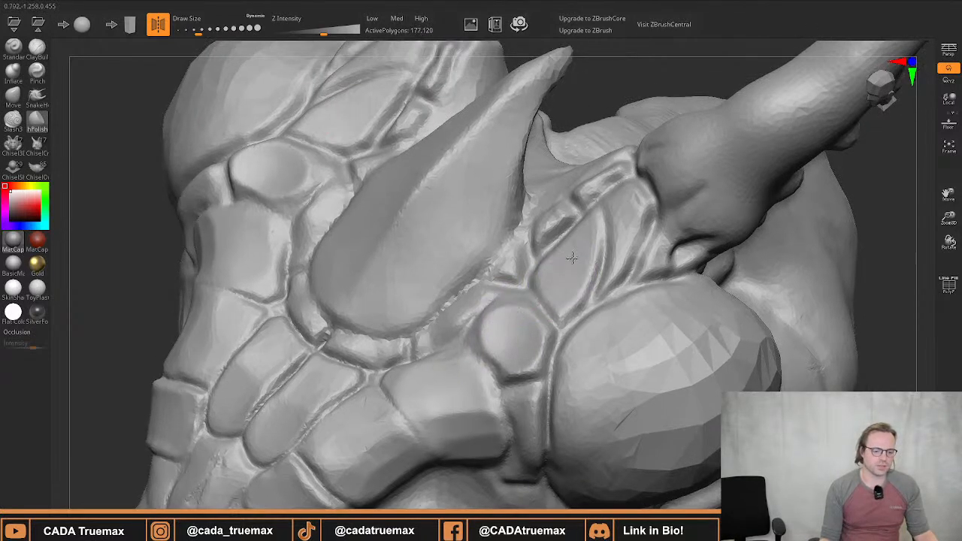
left_click_drag(587, 238, 554, 271)
right_click_drag(632, 243, 634, 250)
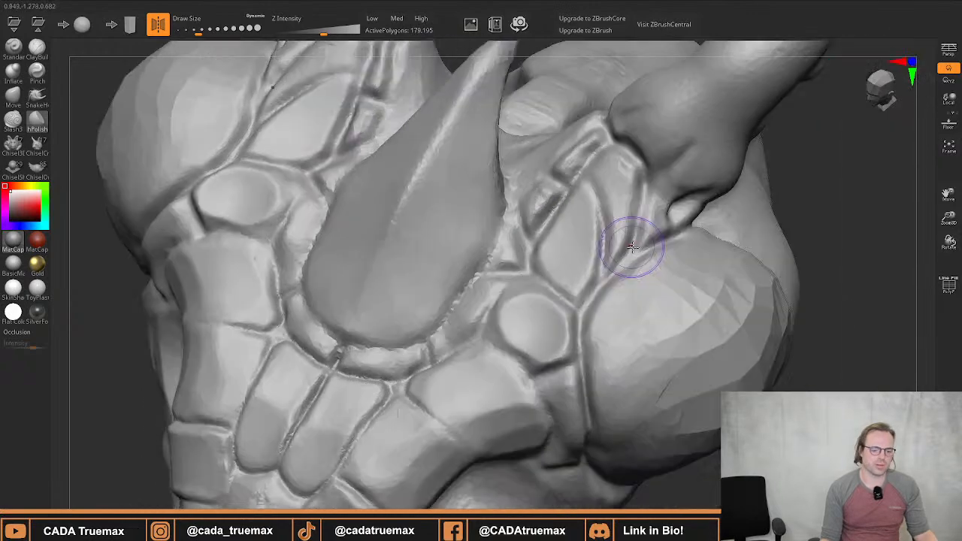
Reduce the brush size and polish the narrow plates between the leaf-shaped plate and the base of the long horn
key("s")
left_click_drag(634, 249, 623, 248)
right_click_drag(622, 240, 598, 296, "alt")
key("s")
left_click_drag(578, 254, 594, 226)
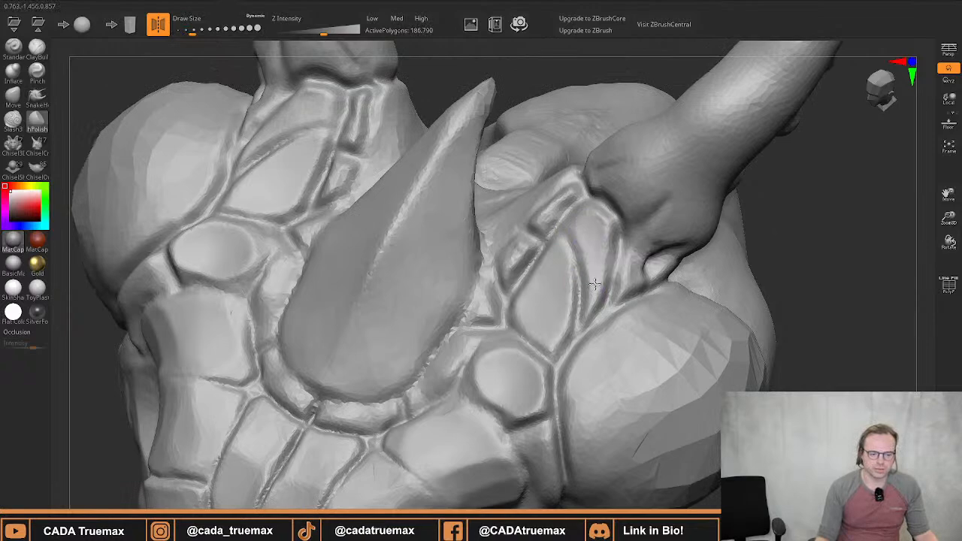
left_click_drag(635, 269, 624, 256)
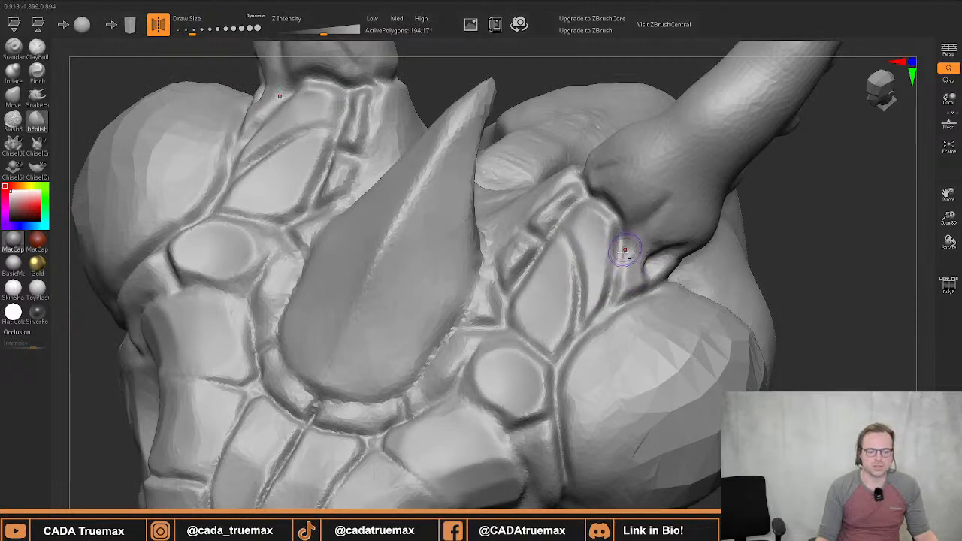
Polish the wedge-shaped centre plate on top of the snout into clean facets, smoothing away its rough middle
right_click_drag(625, 258, 603, 287, "alt")
mouse_move(576, 329)
right_mouse_down("alt")
mouse_move(599, 262)
mouse_move(699, 249)
right_mouse_up("alt")
mouse_move(396, 303)
right_mouse_down("ctrl")
mouse_move(385, 361)
mouse_move(393, 298)
right_mouse_up("ctrl")
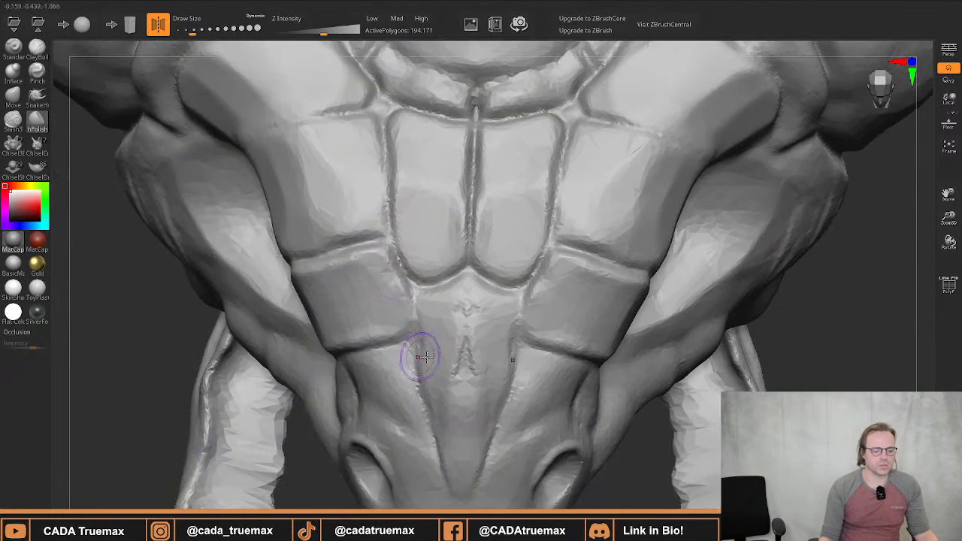
left_click_drag(450, 329, 443, 377)
mouse_move(456, 329)
left_mouse_down()
mouse_move(465, 305)
mouse_move(466, 422)
left_mouse_up()
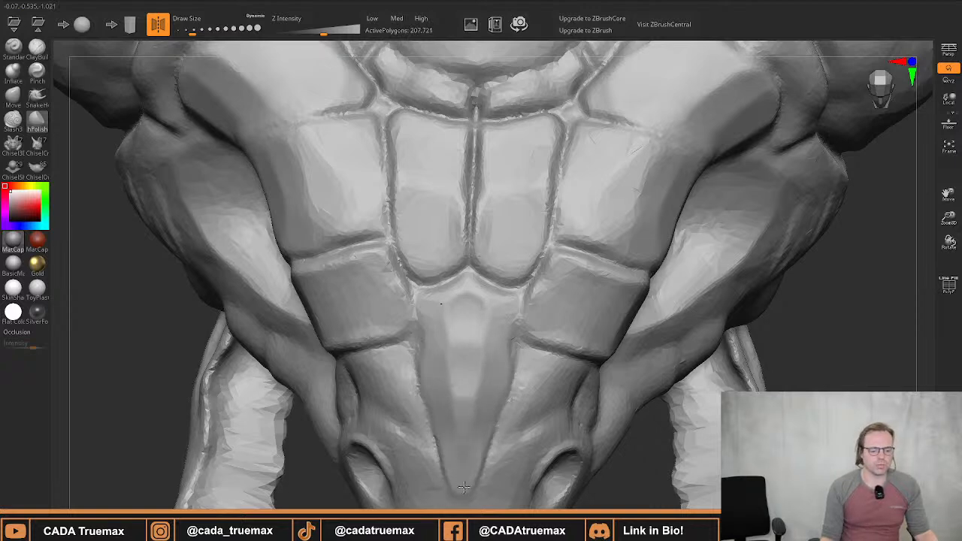
mouse_move(499, 299)
left_mouse_down()
mouse_move(492, 351)
mouse_move(496, 303)
left_mouse_up()
Polish the row of raised segments behind the nostril and the adjoining edge of the upper jaw into flatter planes
mouse_move(496, 303)
right_mouse_down()
mouse_move(467, 272)
mouse_move(494, 351)
mouse_move(468, 303)
right_mouse_up()
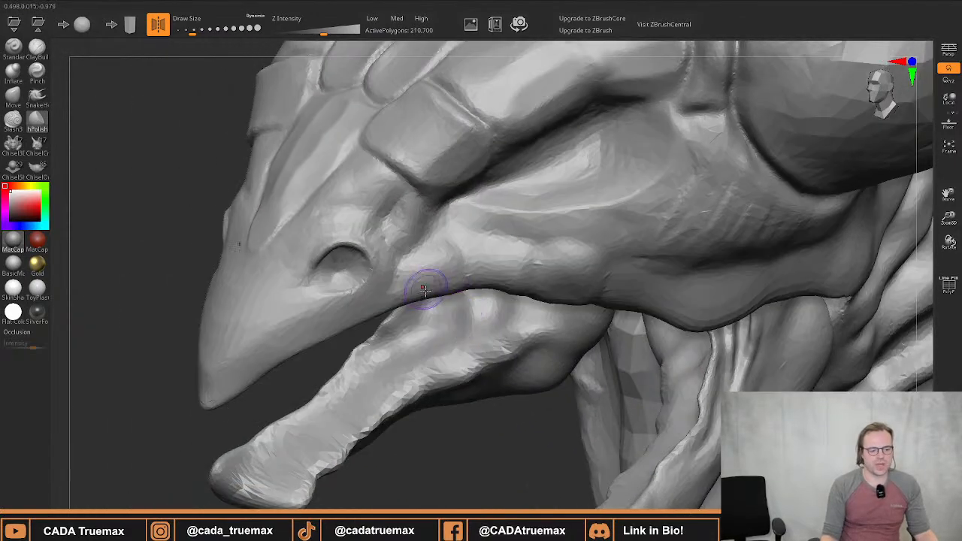
mouse_move(429, 288)
left_mouse_down()
mouse_move(440, 256)
mouse_move(498, 271)
mouse_move(495, 245)
mouse_move(505, 251)
left_mouse_up()
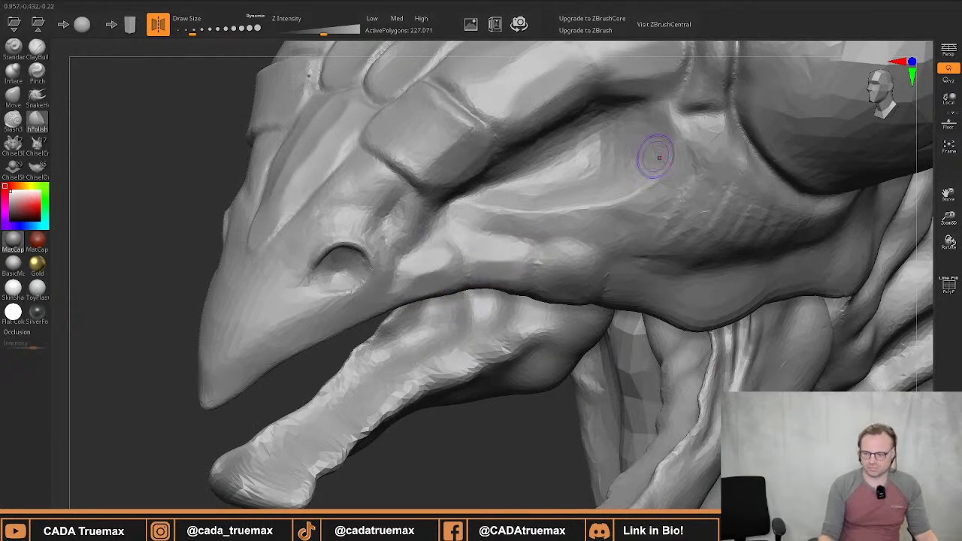
right_click_drag(565, 287, 506, 201)
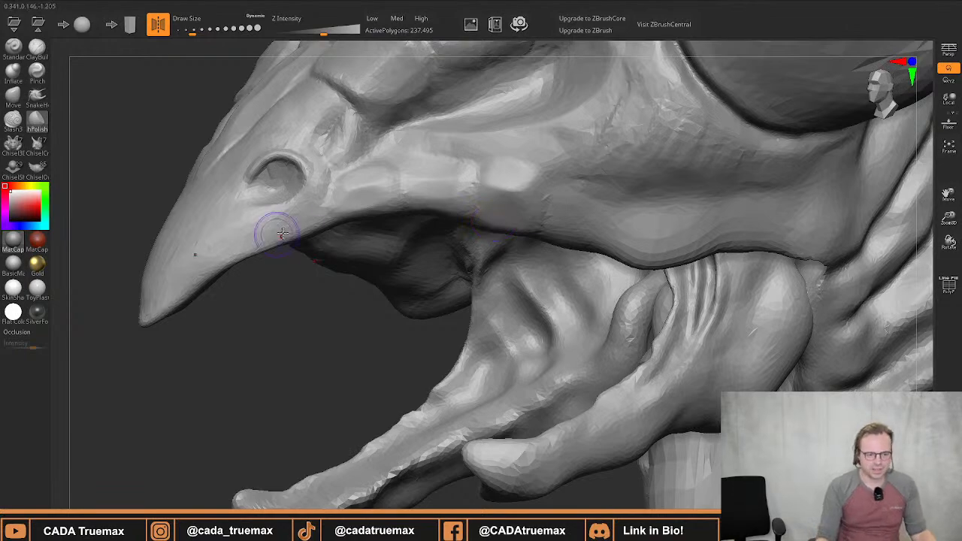
mouse_move(408, 222)
right_mouse_down()
mouse_move(343, 317)
mouse_move(361, 262)
mouse_move(426, 297)
mouse_move(465, 294)
right_mouse_up()
left_click_drag(465, 294, 541, 326)
Enlarge the brush and smooth the rough cheek surface below the eye down to the upper jaw's lower edge
mouse_move(532, 333)
right_mouse_down()
mouse_move(436, 351)
mouse_move(458, 333)
right_mouse_up()
key("s")
left_click_drag(471, 340, 465, 360)
right_click_drag(457, 318, 425, 321)
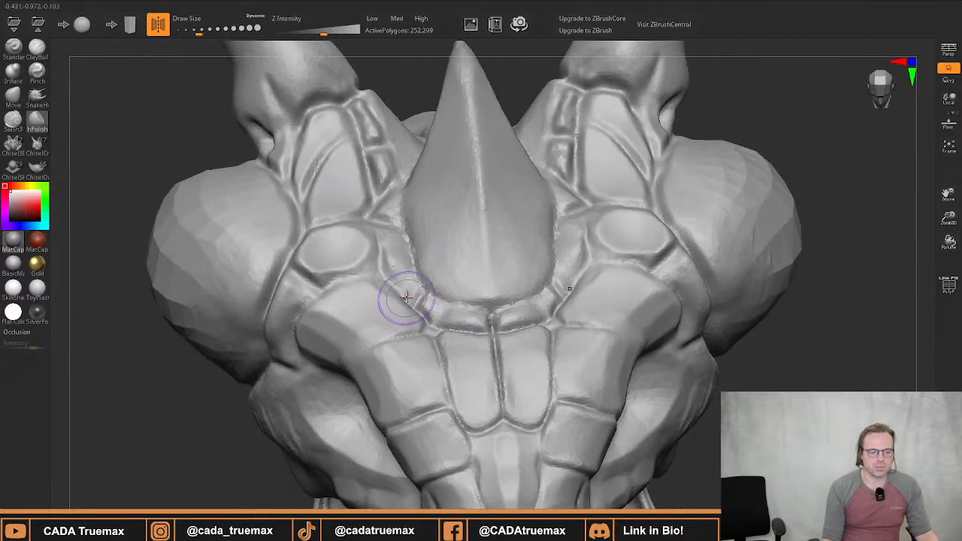
right_click_drag(345, 304, 397, 271)
key("s")
left_click_drag(390, 379, 392, 347)
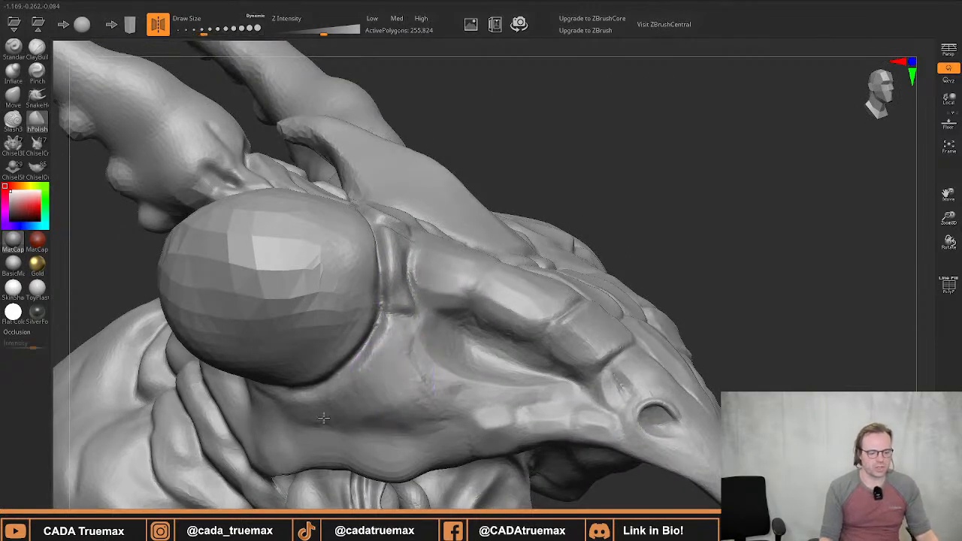
mouse_move(346, 409)
left_mouse_down()
mouse_move(410, 396)
mouse_move(418, 405)
left_mouse_up()
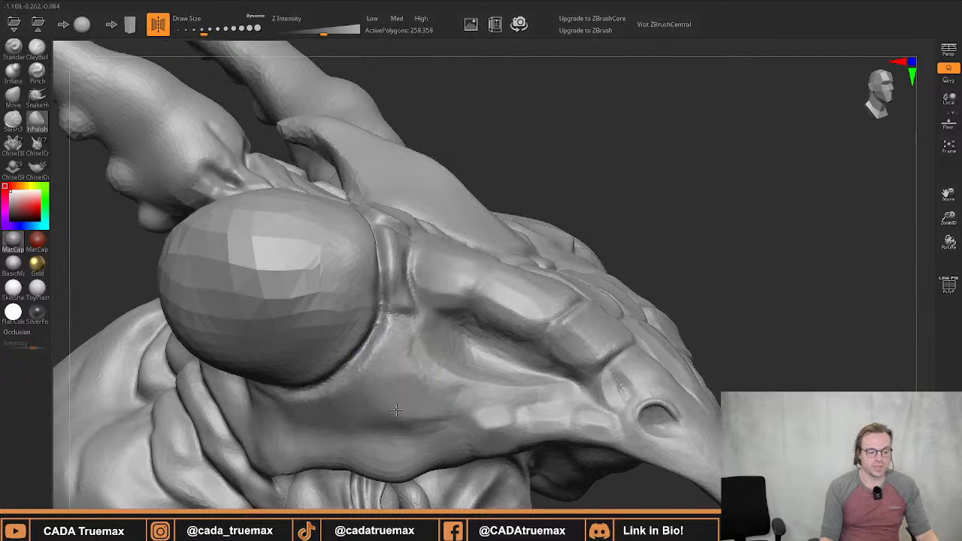
mouse_move(391, 402)
right_mouse_down("alt")
mouse_move(404, 361)
mouse_move(438, 344)
right_mouse_up("alt")
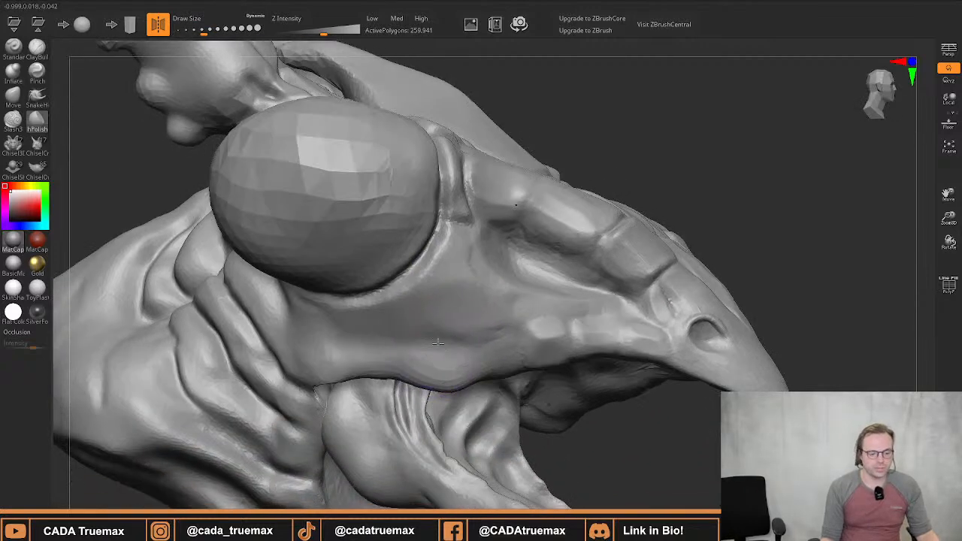
right_click_drag(410, 395, 453, 320, "alt")
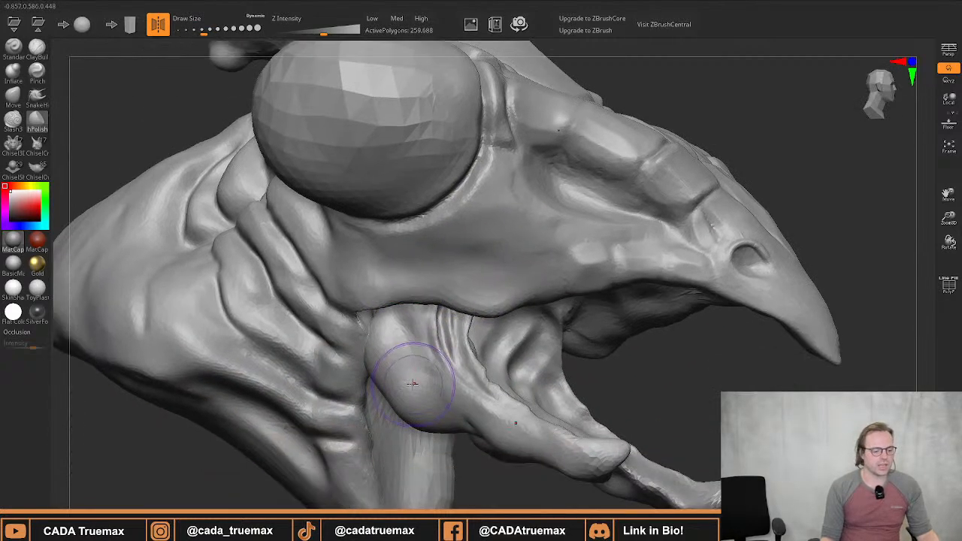
Polish the rounded jaw joint below the cheek and the skin folds on the neck behind the eye
mouse_move(410, 379)
left_mouse_down()
mouse_move(394, 373)
mouse_move(388, 349)
left_mouse_up()
right_click_drag(381, 348, 439, 345, "alt")
mouse_move(289, 282)
left_mouse_down()
mouse_move(332, 336)
mouse_move(392, 362)
mouse_move(345, 276)
left_mouse_up()
left_click_drag(301, 202, 290, 204)
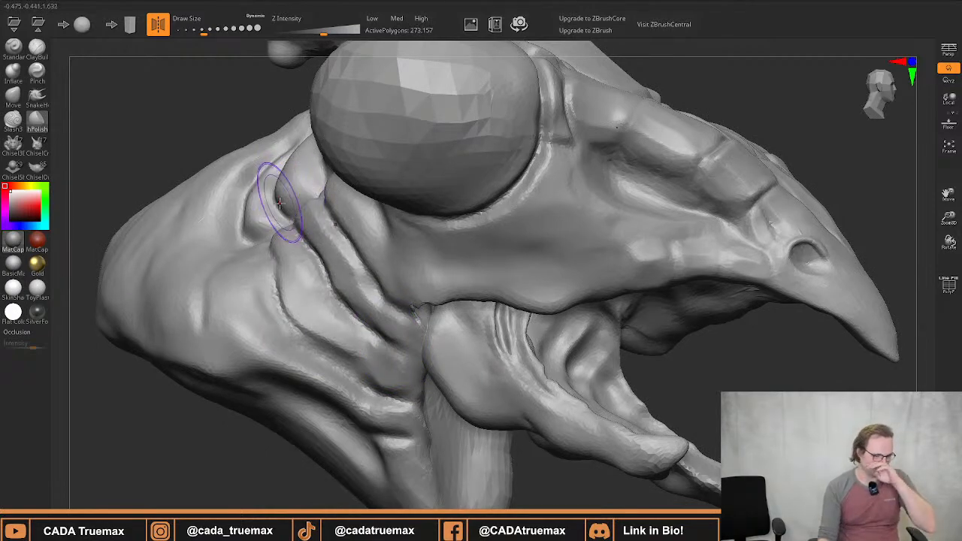
right_click_drag(283, 200, 338, 224)
mouse_move(335, 206)
left_mouse_down()
mouse_move(337, 192)
mouse_move(343, 208)
mouse_move(348, 196)
mouse_move(341, 185)
mouse_move(301, 243)
mouse_move(307, 189)
left_mouse_up()
Enlarge the brush further and flatten the front of the long horns from the base up the lower shaft
mouse_move(402, 188)
right_mouse_down()
mouse_move(358, 226)
mouse_move(344, 143)
mouse_move(429, 206)
mouse_move(383, 209)
mouse_move(446, 256)
mouse_move(468, 215)
mouse_move(371, 295)
mouse_move(421, 334)
right_mouse_up()
key("]")
mouse_move(511, 261)
left_mouse_down()
mouse_move(504, 257)
mouse_move(519, 229)
left_mouse_up()
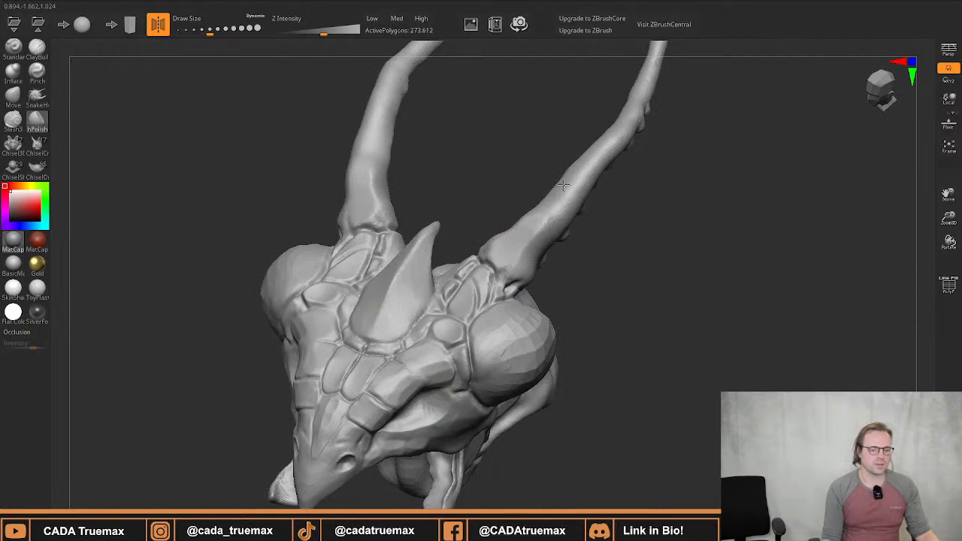
left_click_drag(530, 239, 522, 267)
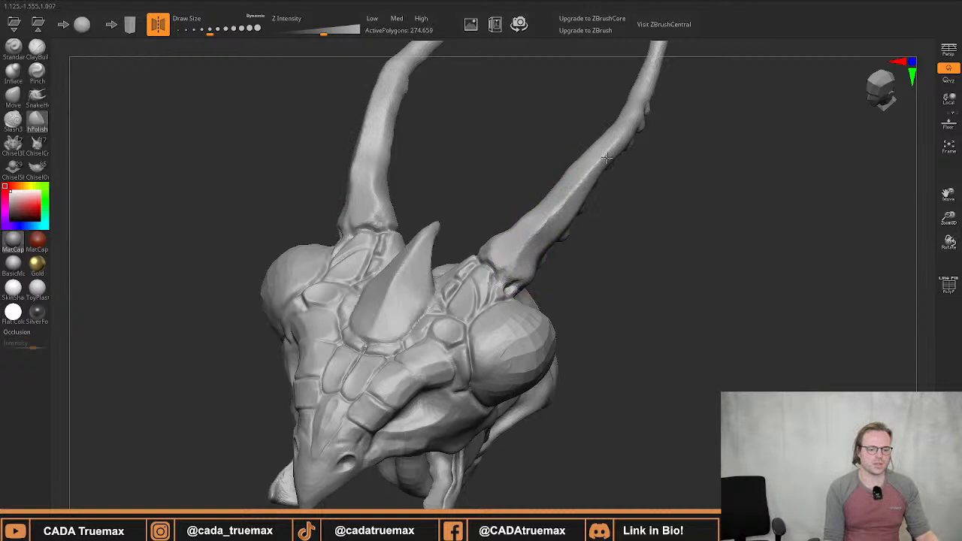
Polish the upper side of the long horn along its length to the tip, forming a defined ridge
right_click_drag(628, 128, 591, 269, "alt")
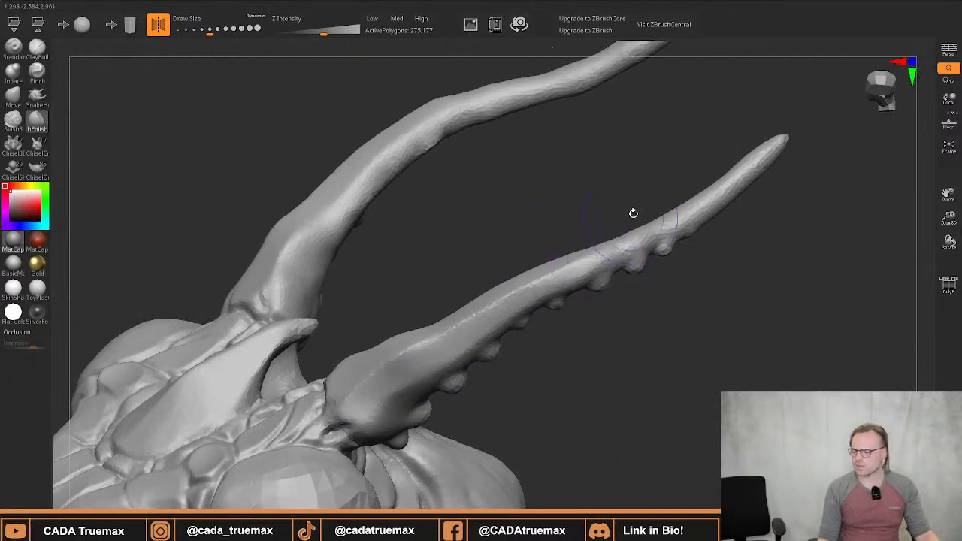
right_click_drag(633, 213, 562, 279)
left_click_drag(562, 279, 529, 315)
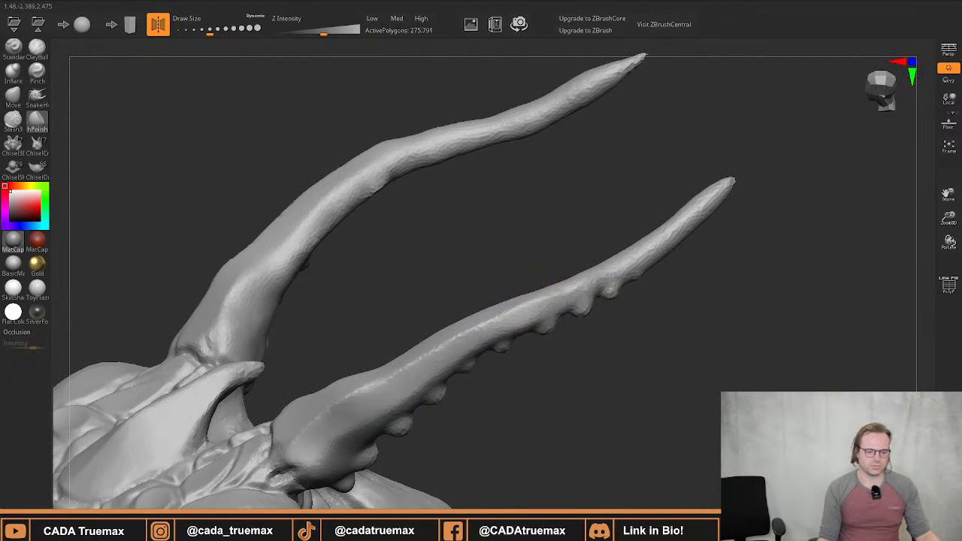
left_click_drag(634, 263, 718, 197)
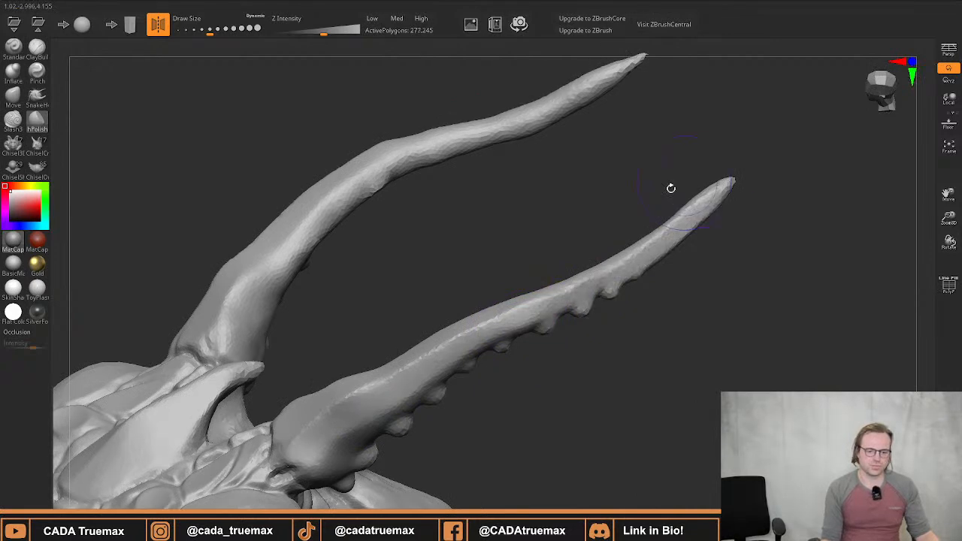
Flatten the top face of the long horn around its middle bend into a clean facet
mouse_move(670, 189)
right_mouse_down()
mouse_move(623, 309)
mouse_move(617, 176)
right_mouse_up()
right_click_drag(561, 298, 513, 294)
mouse_move(519, 252)
left_mouse_down()
mouse_move(538, 227)
mouse_move(532, 232)
left_mouse_up()
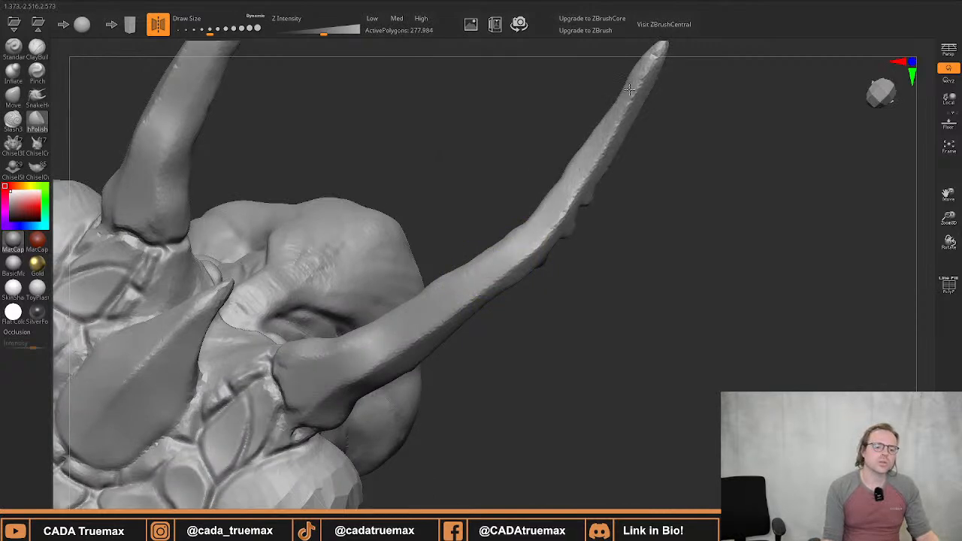
Polish the inner side of the opposite long horn from its base along the curved shaft
left_click_drag(505, 145, 487, 215, "alt")
mouse_move(353, 330)
left_mouse_down("alt")
mouse_move(402, 263)
mouse_move(365, 315)
mouse_move(371, 291)
left_mouse_up("alt")
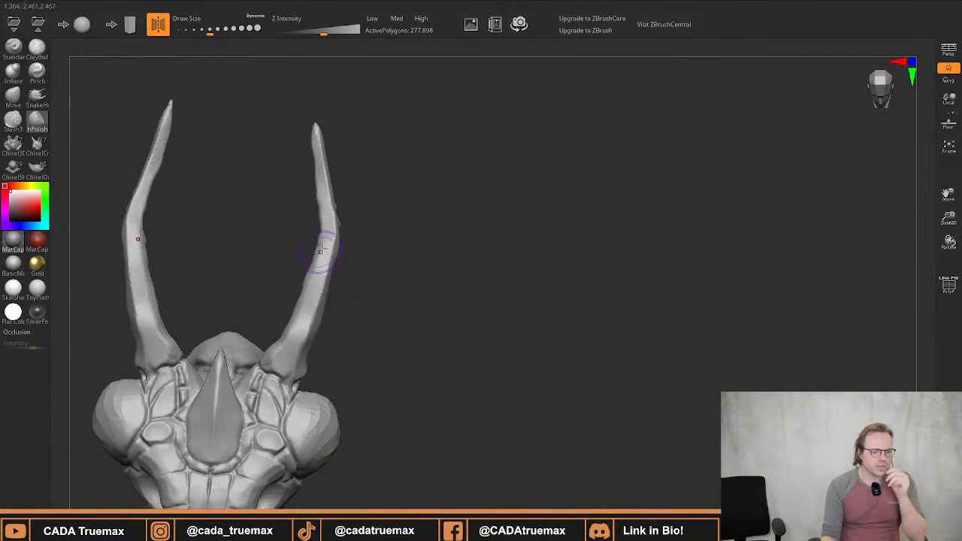
mouse_move(309, 252)
left_mouse_down()
mouse_move(328, 253)
mouse_move(299, 246)
left_mouse_up()
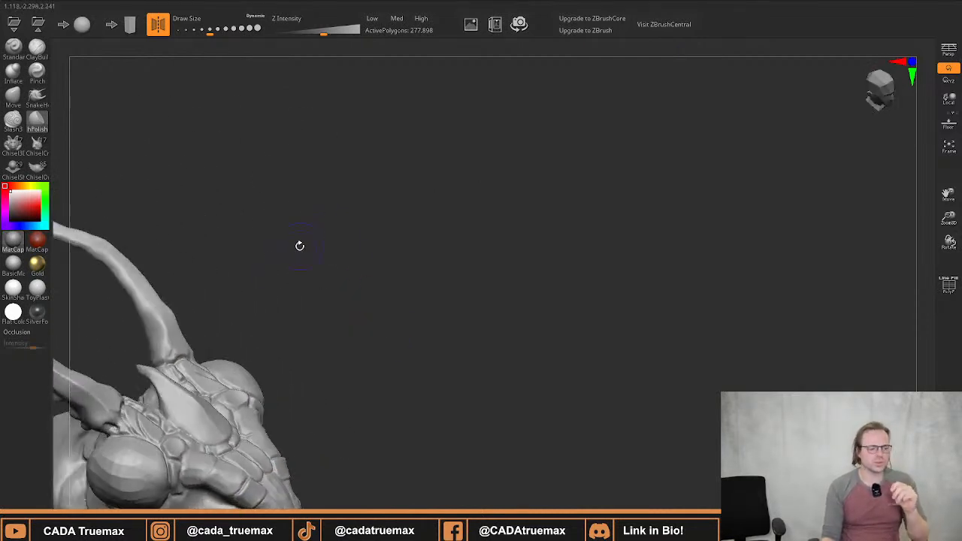
left_click_drag(216, 280, 252, 297)
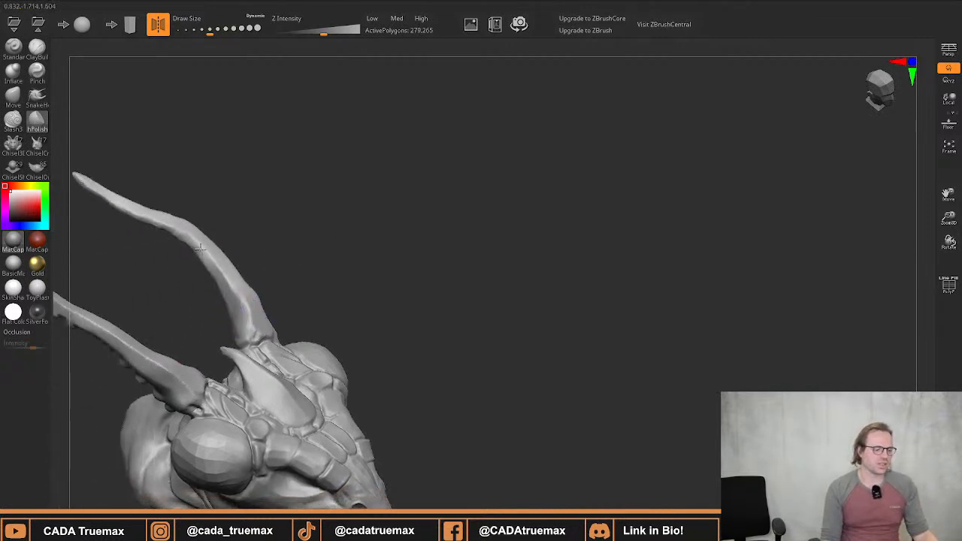
left_click_drag(136, 236, 334, 250, "alt")
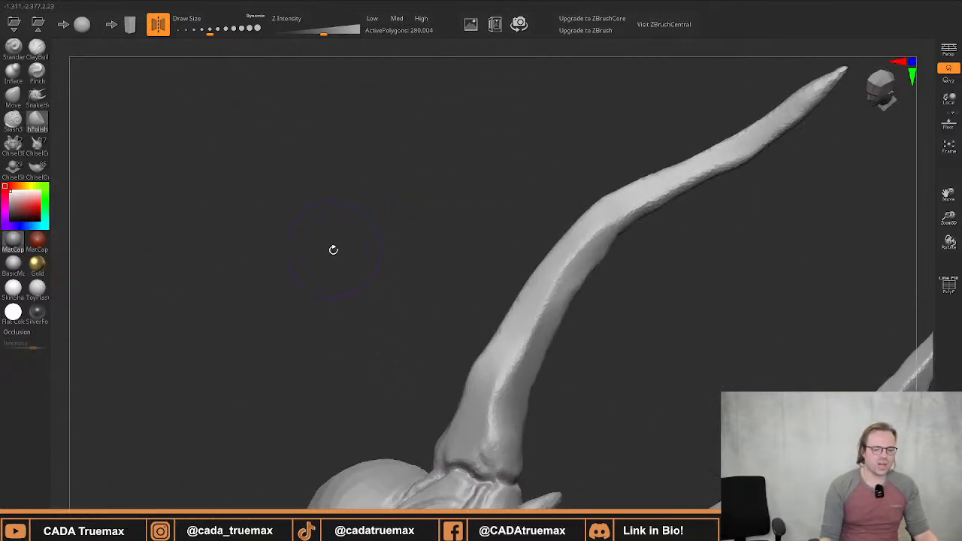
Polish the opposite horn's side from its middle bend toward the tip to define the edge
left_click_drag(534, 226, 482, 275, "alt")
mouse_move(548, 302)
left_mouse_down()
mouse_move(506, 272)
mouse_move(508, 252)
mouse_move(555, 273)
mouse_move(549, 230)
left_mouse_up()
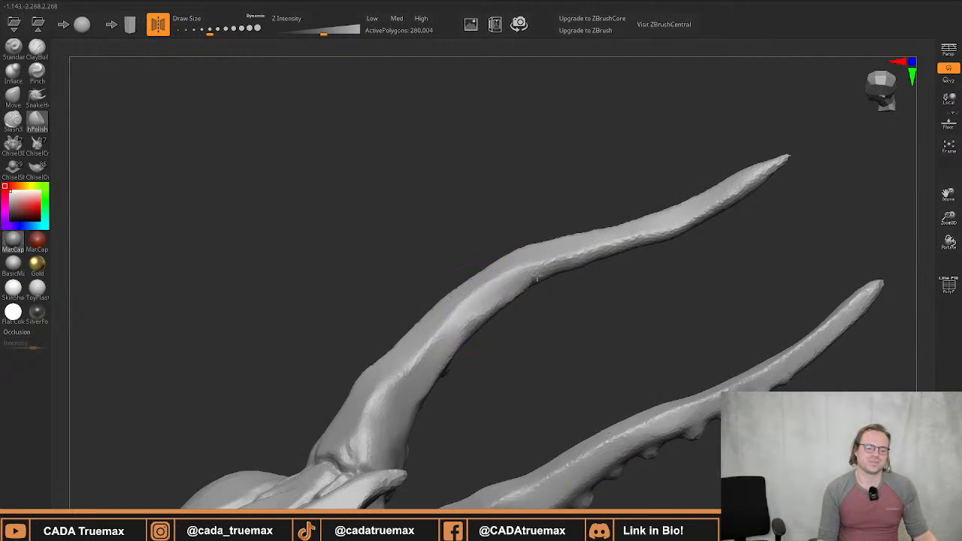
left_click_drag(537, 279, 691, 227)
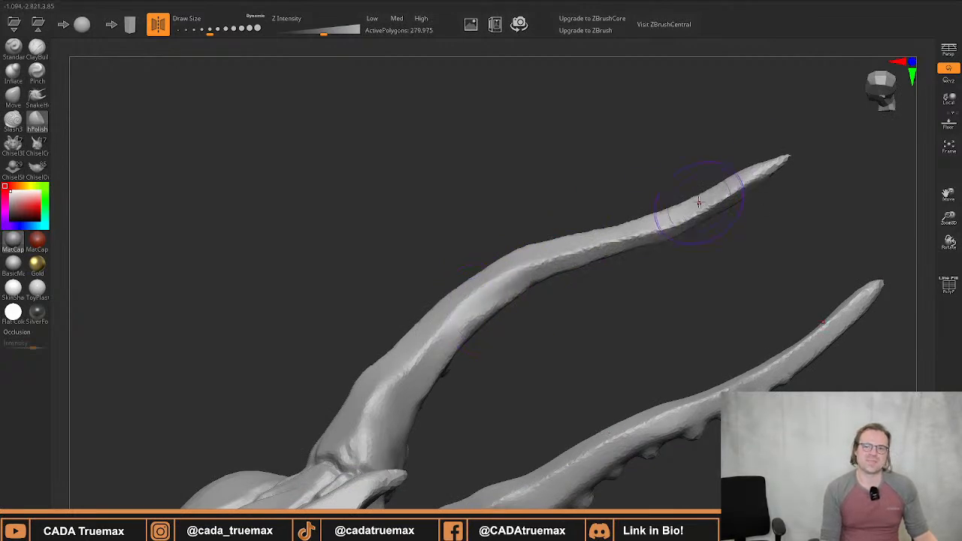
Flatten the inner facet of the opposite horn's lower shaft down to its thick base
mouse_move(588, 261)
right_mouse_down()
mouse_move(546, 307)
mouse_move(575, 331)
mouse_move(509, 303)
right_mouse_up()
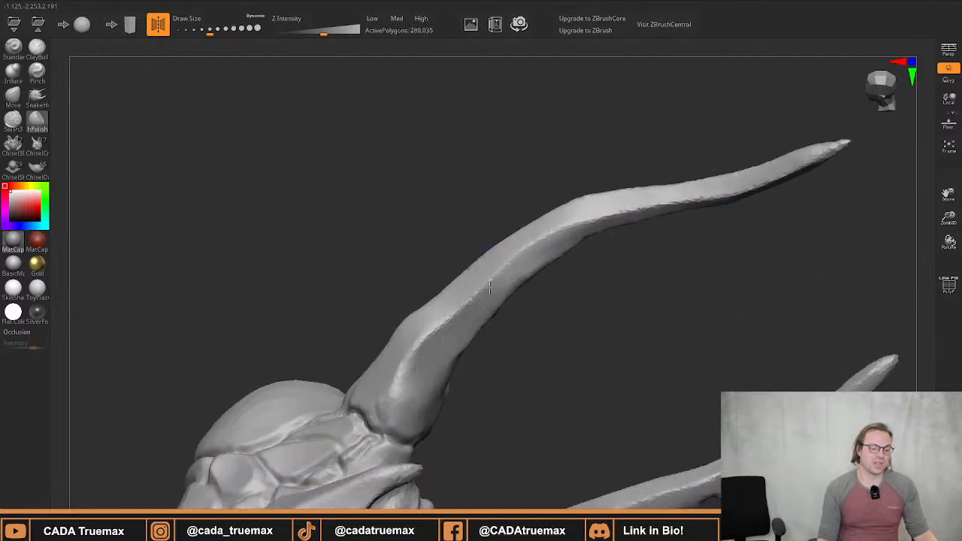
left_click_drag(550, 249, 493, 304)
right_click_drag(486, 338, 511, 253, "alt")
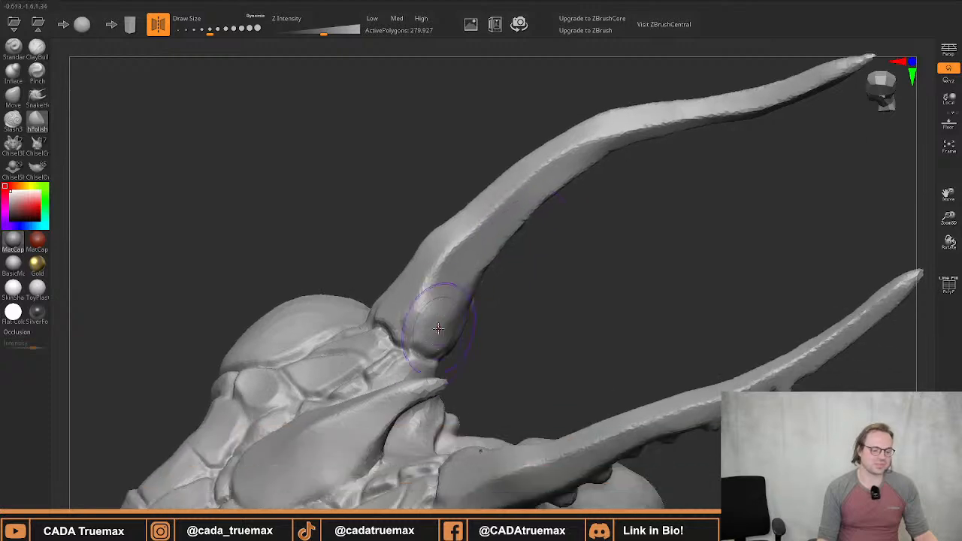
right_click_drag(491, 356, 532, 236)
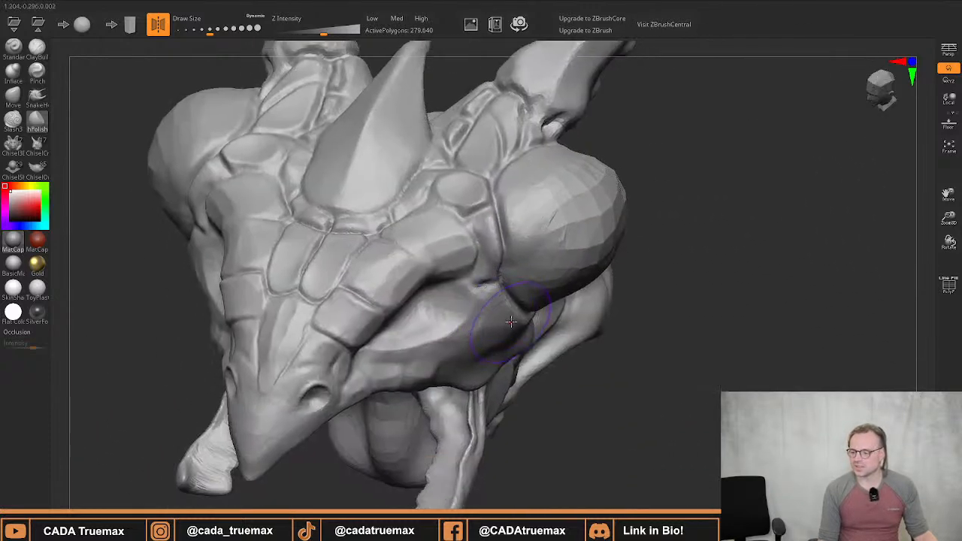
right_click_drag(511, 323, 497, 297, "ctrl")
right_click_drag(498, 297, 520, 296)
right_click_drag(520, 297, 502, 382, "alt")
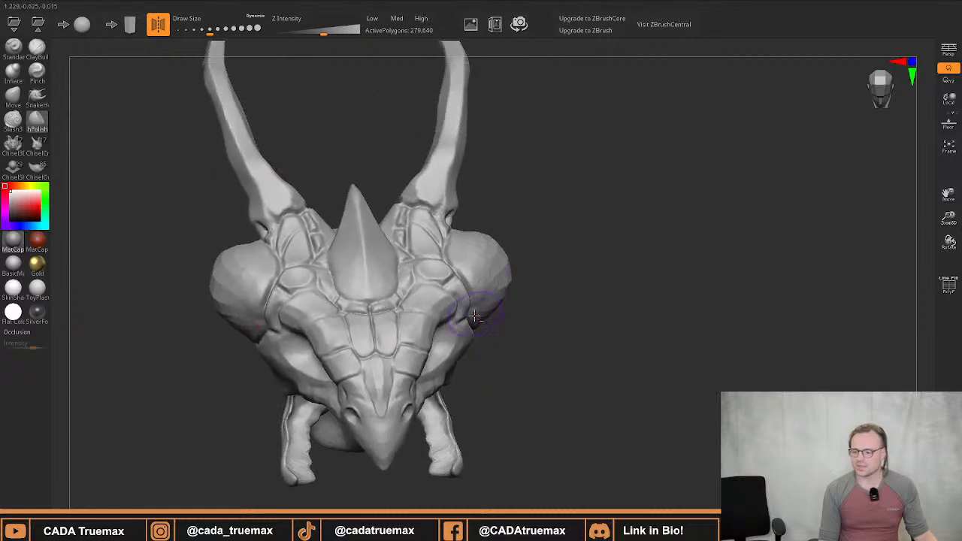
right_click_drag(477, 315, 531, 291, "alt")
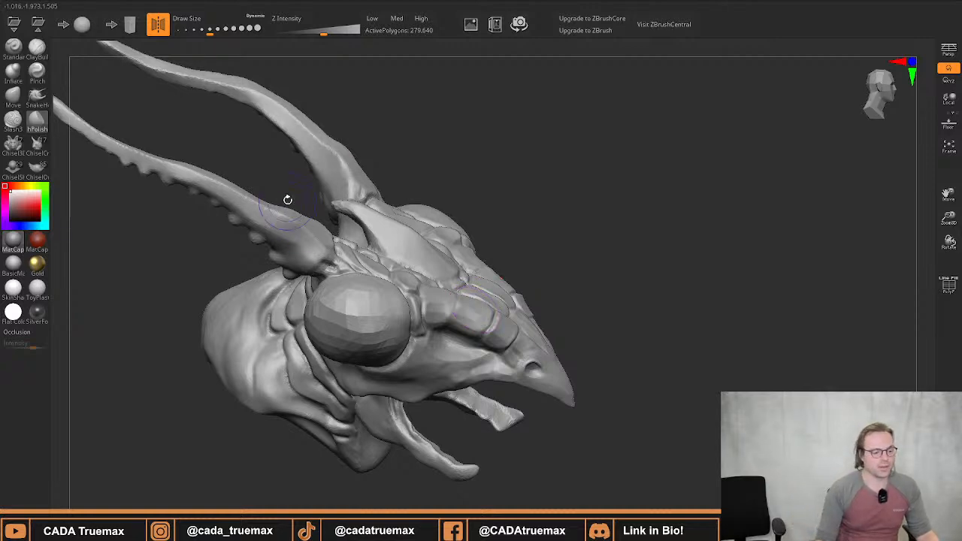
Polish the outer side of the near horn's thick base just above the eye
left_click_drag(289, 201, 338, 300)
right_click_drag(338, 300, 346, 323, "ctrl")
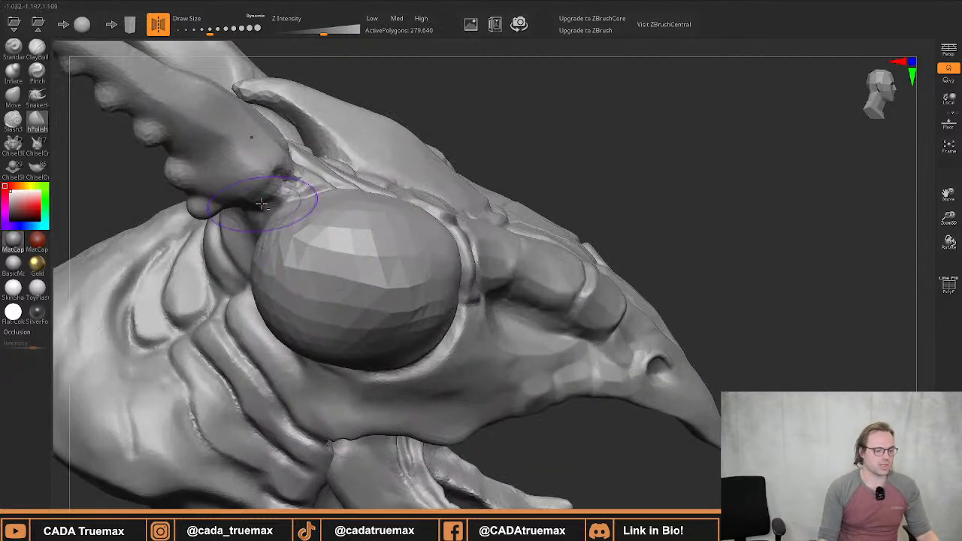
right_click_drag(263, 203, 297, 263, "alt")
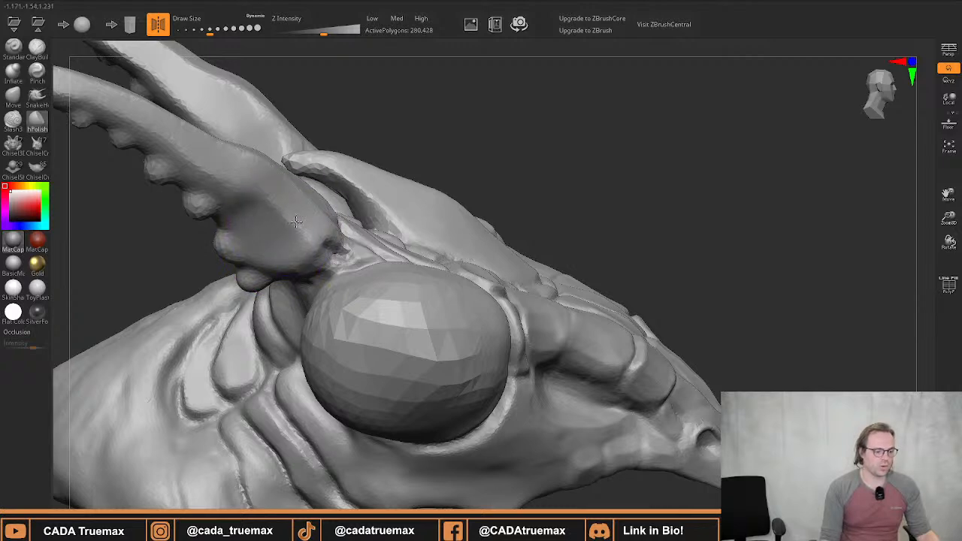
left_click_drag(236, 190, 252, 194)
right_click_drag(254, 196, 301, 246, "alt")
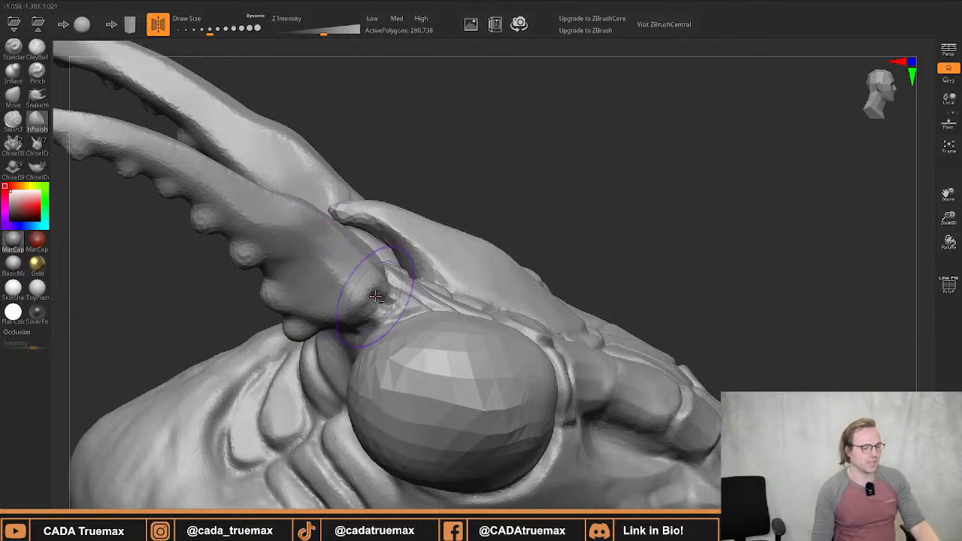
mouse_move(368, 270)
right_mouse_down("alt")
mouse_move(469, 245)
mouse_move(404, 318)
right_mouse_up("alt")
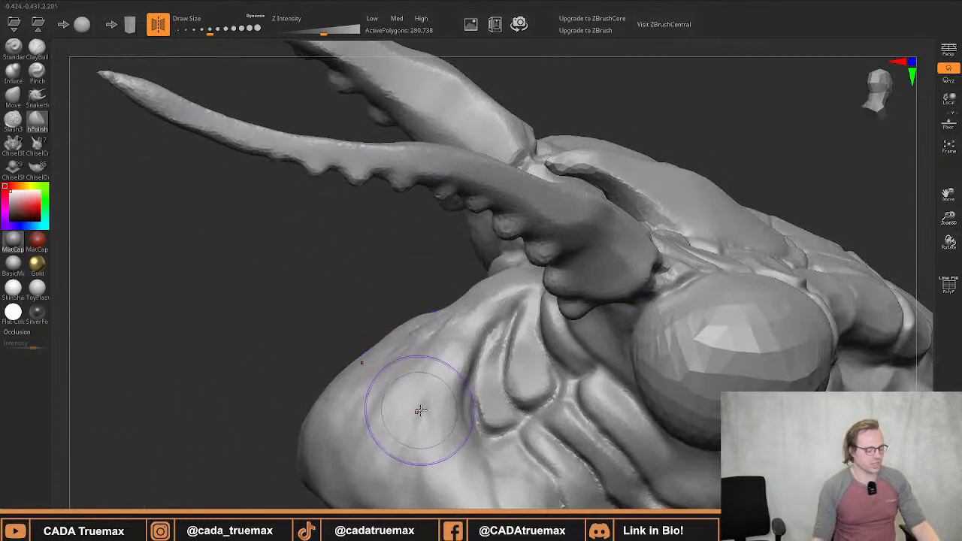
Check the mesh density on the neck folds with the wireframe shown, and examine the head from the back and side
key("shift+f")
right_click_drag(471, 393, 494, 295)
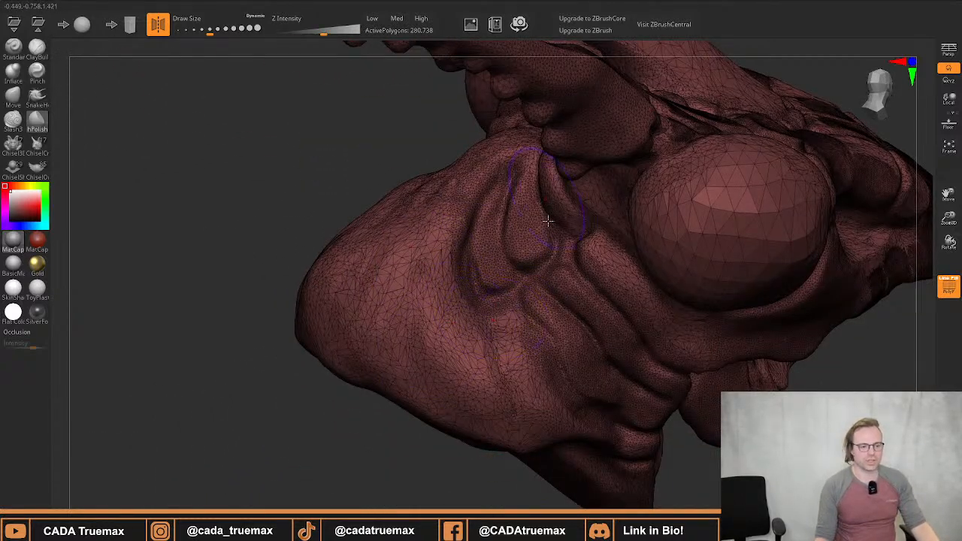
key("shift+f")
right_click_drag(542, 214, 471, 254)
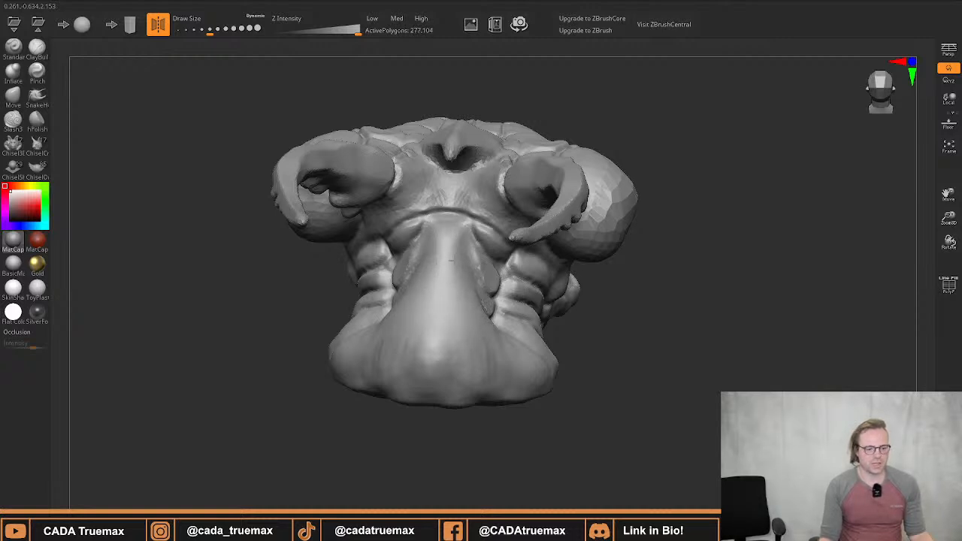
right_click_drag(445, 300, 467, 278)
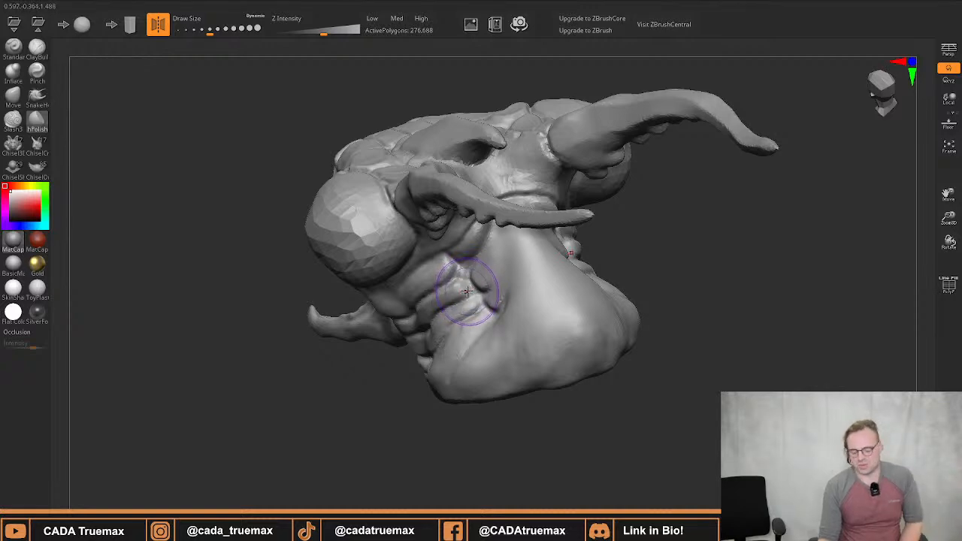
mouse_move(461, 258)
right_mouse_down()
mouse_move(500, 252)
mouse_move(485, 241)
mouse_move(479, 263)
mouse_move(450, 216)
mouse_move(460, 192)
right_mouse_up()
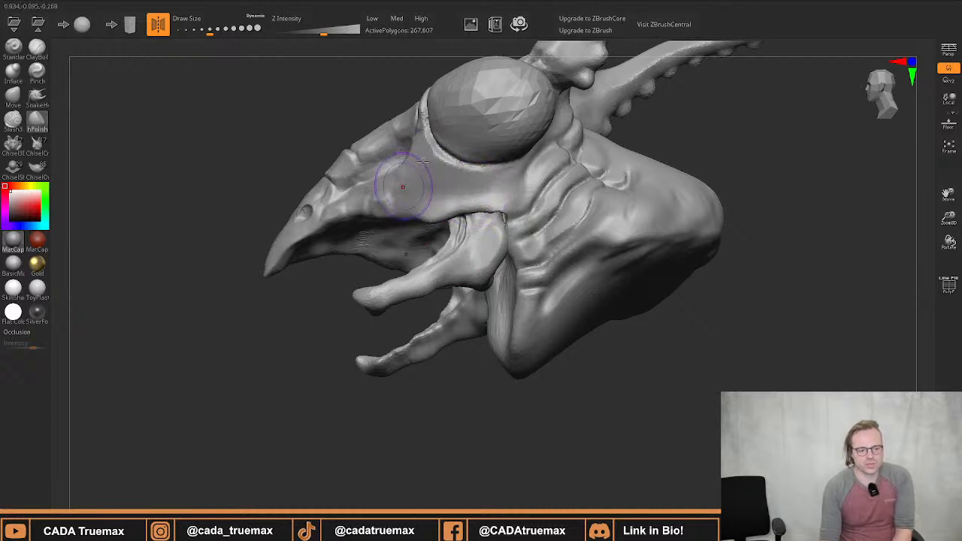
mouse_move(402, 186)
right_mouse_down()
mouse_move(462, 172)
mouse_move(503, 203)
mouse_move(484, 221)
mouse_move(515, 217)
right_mouse_up()
mouse_move(457, 56)
right_mouse_down()
mouse_move(494, 156)
mouse_move(520, 125)
mouse_move(467, 192)
mouse_move(343, 183)
mouse_move(376, 172)
right_mouse_up()
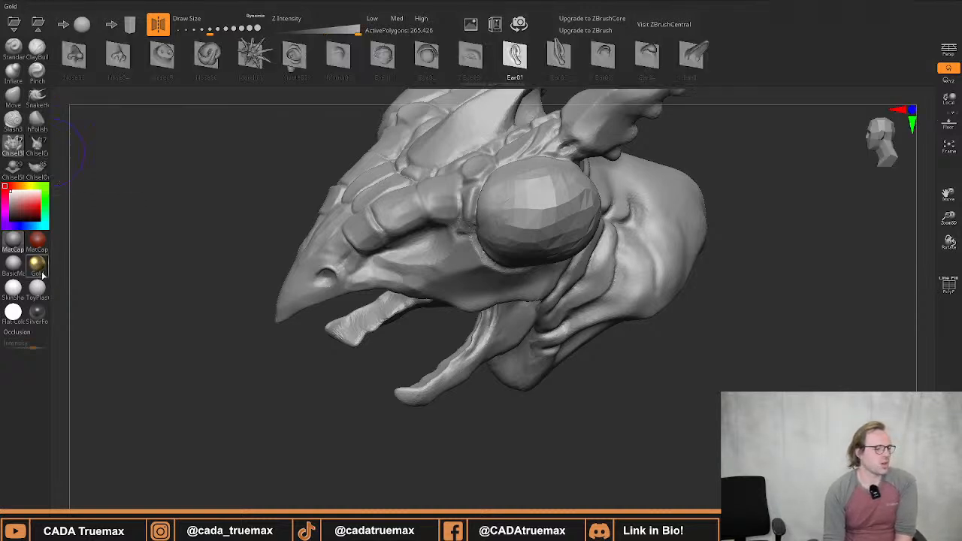
Try to stamp the Mouth03 shape of the Chisel3D brush onto the faceted eyeball
left_click(337, 59)
right_click_drag(509, 232, 508, 205)
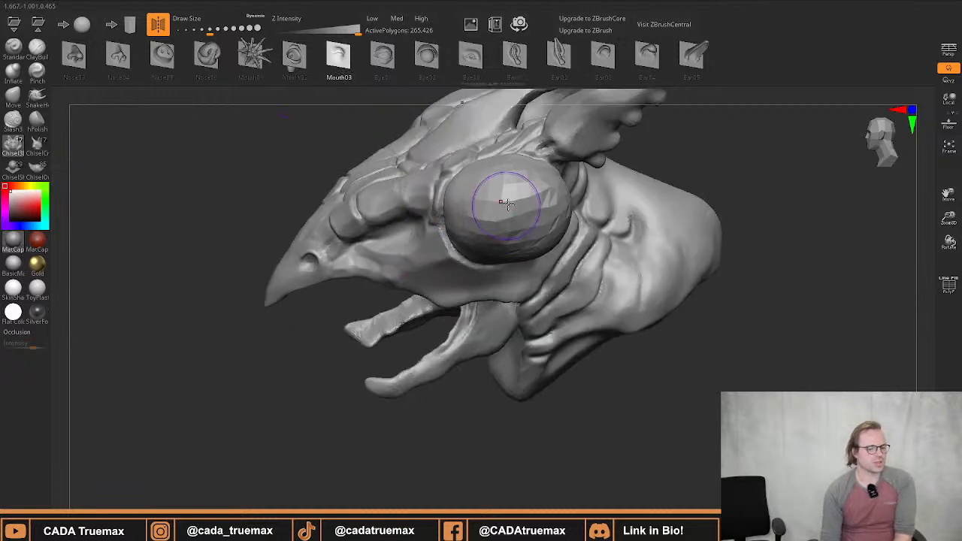
left_click_drag(513, 238, 501, 105)
right_click_drag(403, 257, 452, 263)
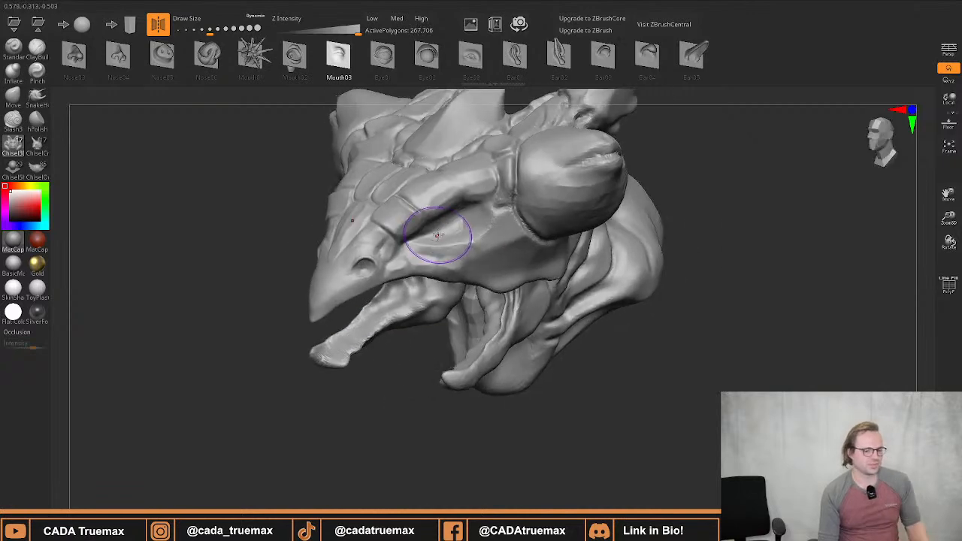
key("ctrl+z")
right_click_drag(463, 186, 450, 263)
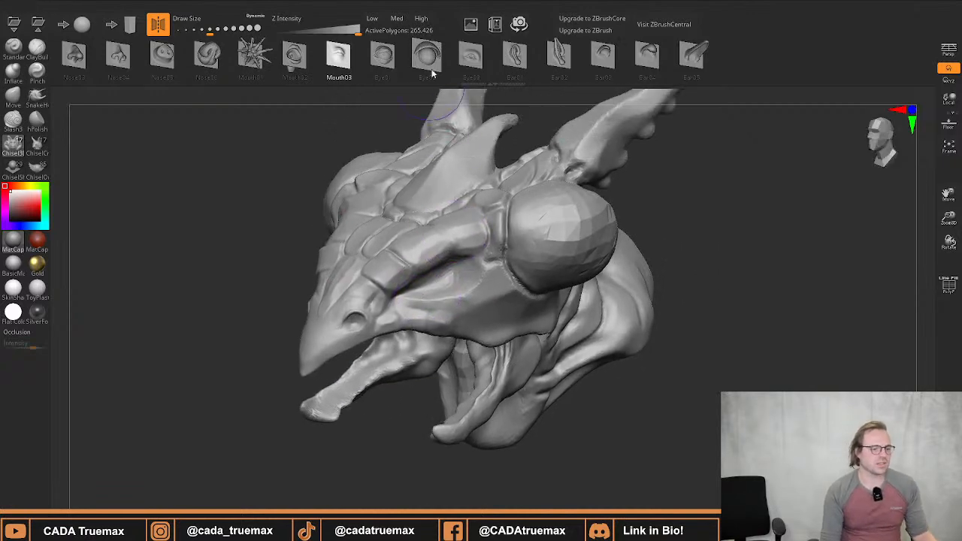
Try to stamp the Eye02 shape with a smaller brush into the cheek hollow below the brow plates
left_click(431, 66)
right_click_drag(402, 223, 415, 286, "ctrl")
key("s")
left_click_drag(439, 275, 428, 275)
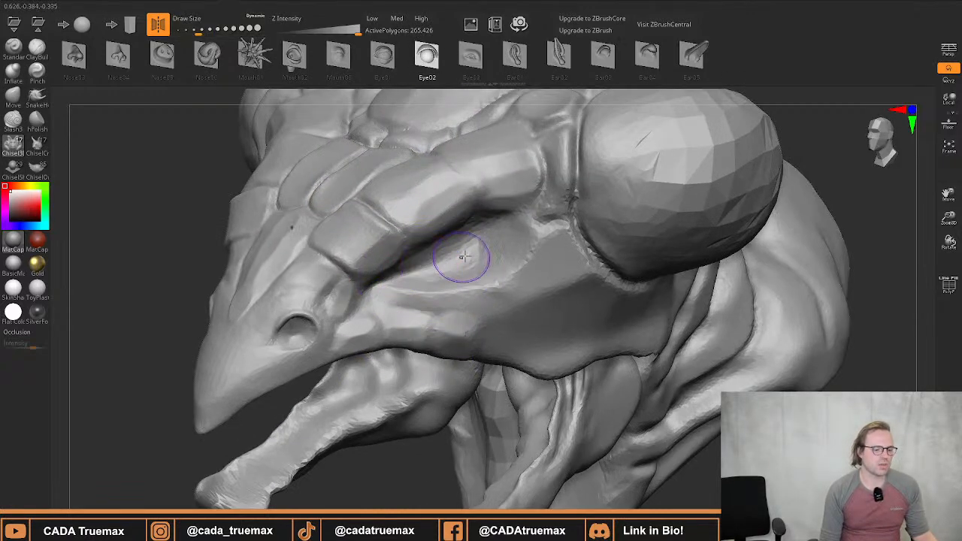
left_click_drag(459, 231, 449, 180)
mouse_move(439, 215)
right_mouse_down()
mouse_move(530, 181)
mouse_move(438, 226)
right_mouse_up()
key("ctrl+z")
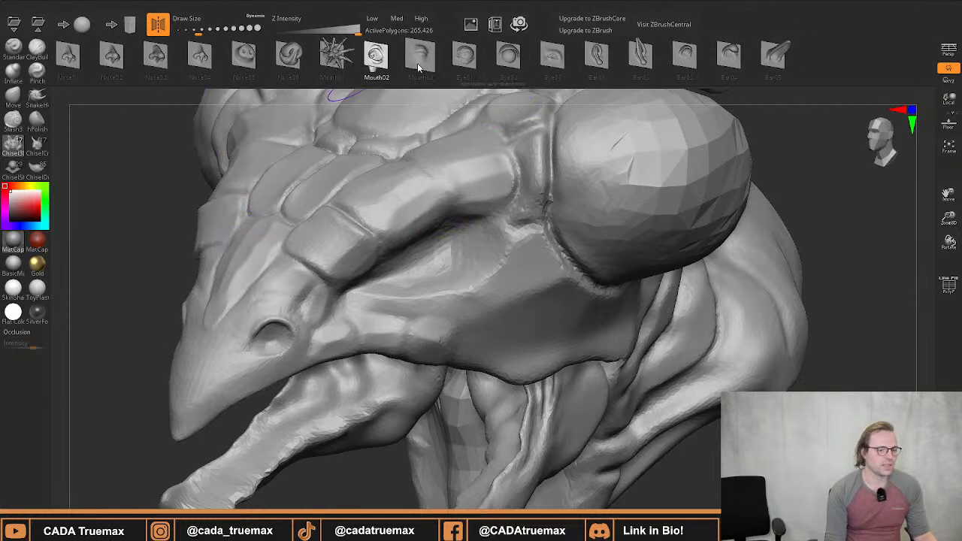
Try out the mouth shapes and stamp the Eye01 shape on the cheek below the brow plates
left_click(419, 68)
left_click(339, 63)
right_click_drag(320, 271, 343, 238)
left_click(379, 54)
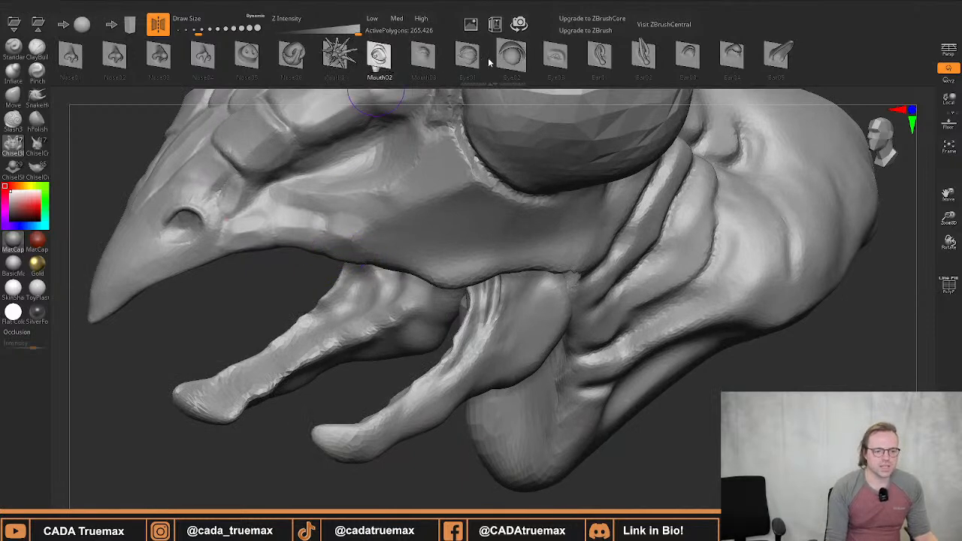
left_click(467, 56)
left_click_drag(368, 188, 358, 57)
right_click_drag(331, 113, 432, 258)
key("ctrl+z")
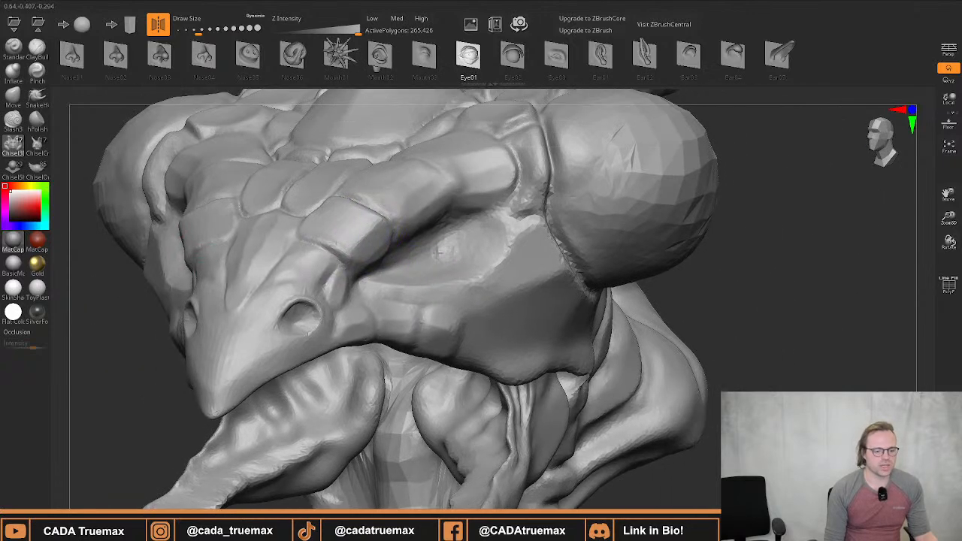
Try two more Eye01 stamps in different orientations in the hollow beneath the brow plates
mouse_move(442, 230)
left_mouse_down()
mouse_move(443, 220)
mouse_move(442, 282)
left_mouse_up()
key("ctrl+z")
key("ctrl+z")
left_click_drag(453, 213, 457, 168)
mouse_move(424, 238)
right_mouse_down()
mouse_move(467, 229)
mouse_move(461, 197)
mouse_move(421, 263)
mouse_move(400, 237)
mouse_move(408, 279)
right_mouse_up()
key("ctrl+z")
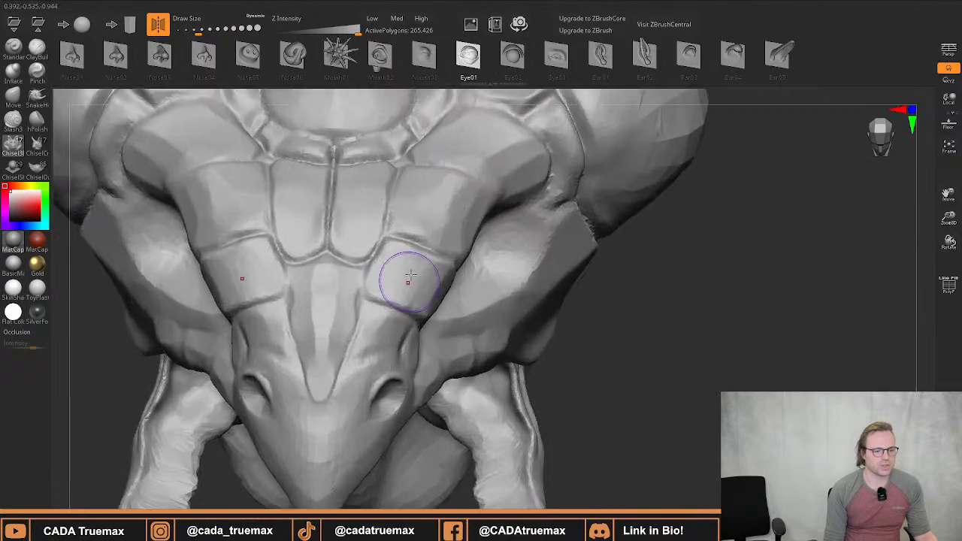
right_click_drag(455, 184, 467, 215, "ctrl")
mouse_move(451, 252)
right_mouse_down()
mouse_move(433, 243)
mouse_move(429, 204)
mouse_move(369, 188)
right_mouse_up()
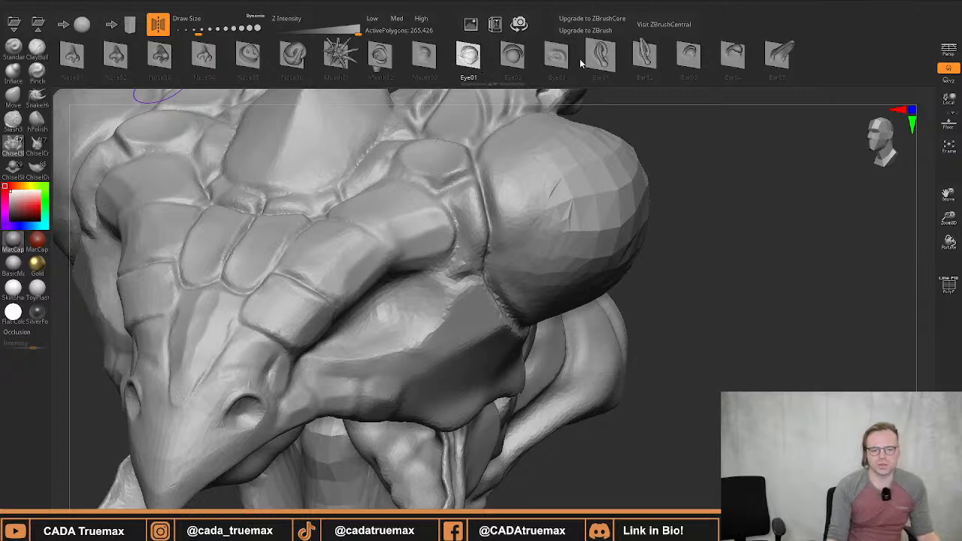
Try to stamp the ChiselCreature brush's Scale2 shape at large size on the back of the neck
left_click_drag(343, 65, 385, 67)
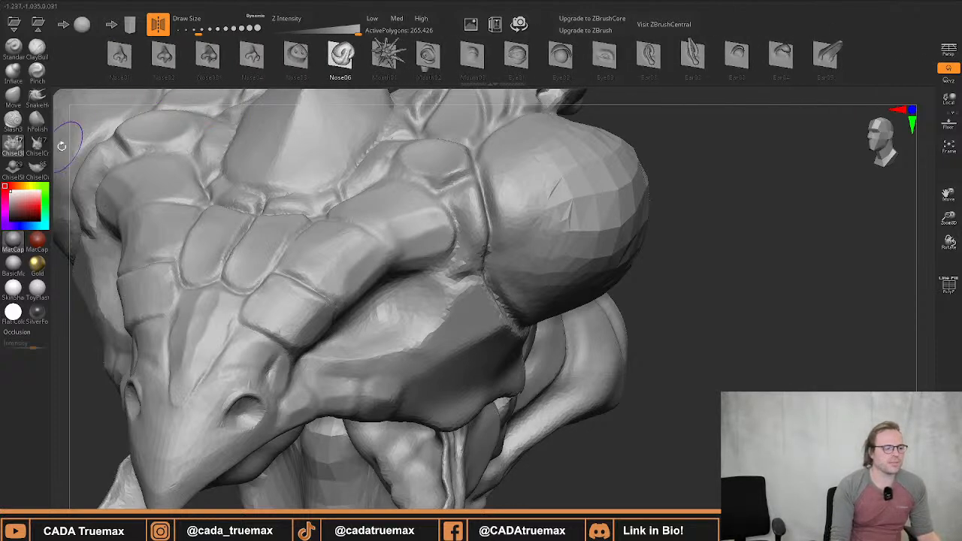
left_click(37, 146)
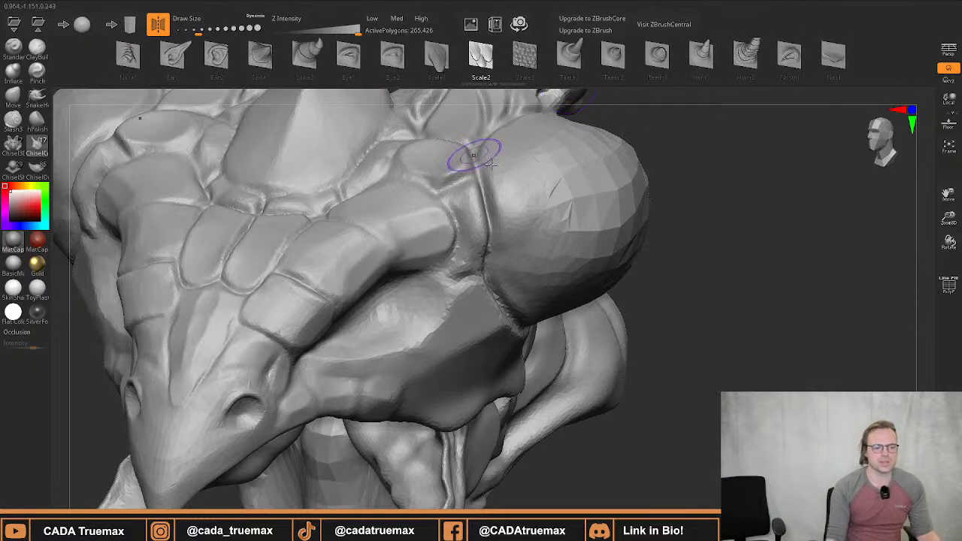
right_click_drag(473, 155, 452, 273)
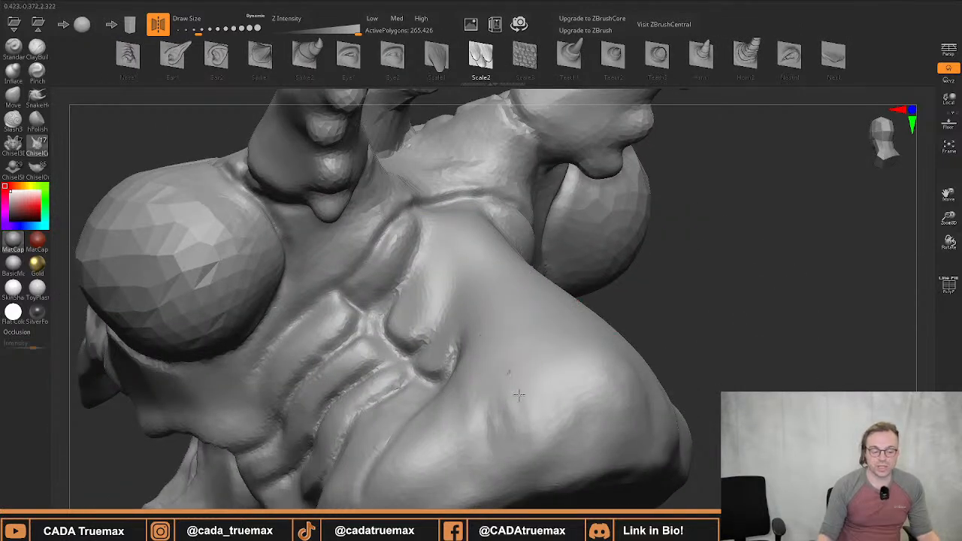
left_click_drag(510, 374, 464, 210)
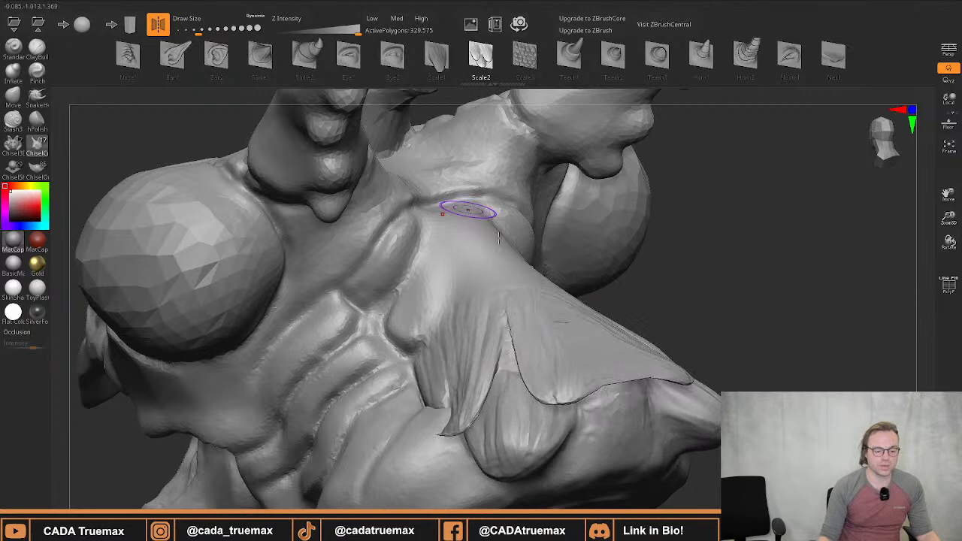
key("ctrl+z")
mouse_move(494, 372)
right_mouse_down("alt")
mouse_move(489, 315)
mouse_move(504, 322)
right_mouse_up("alt")
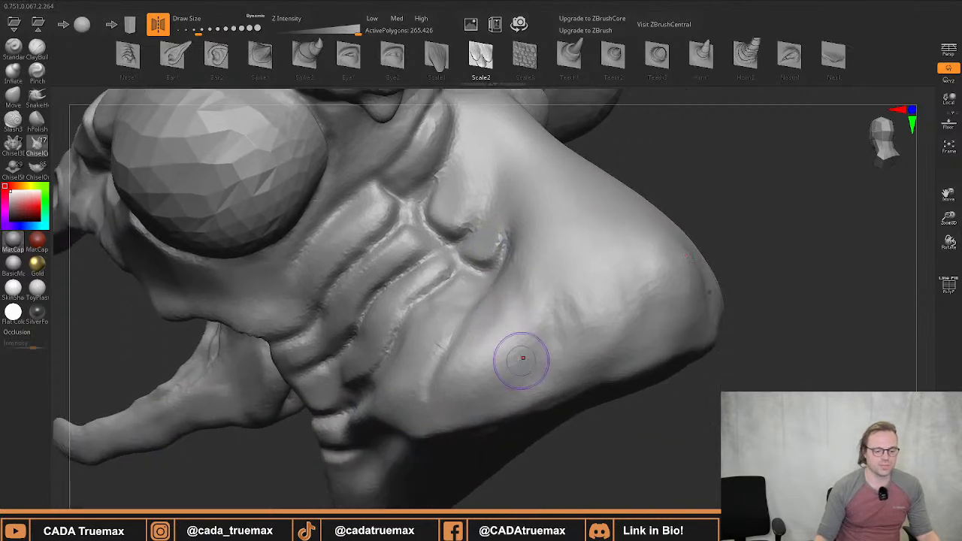
left_click_drag(522, 359, 515, 275)
mouse_move(623, 299)
right_mouse_down()
mouse_move(563, 324)
mouse_move(574, 315)
mouse_move(516, 294)
mouse_move(539, 262)
mouse_move(516, 315)
right_mouse_up()
key("ctrl+z")
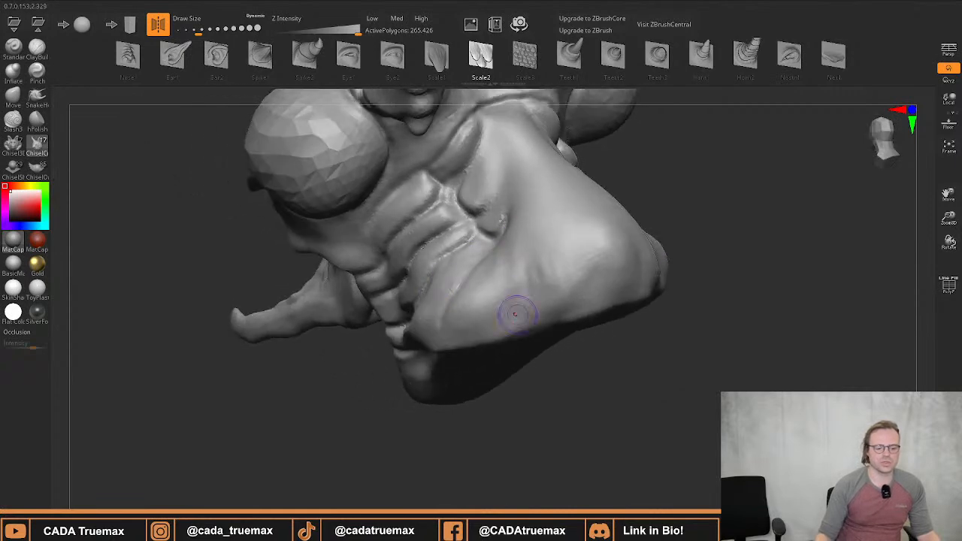
Try to build overlapping rows of small Scale2 stamps along the lower rim of the neck's back
left_click_drag(498, 310, 570, 209)
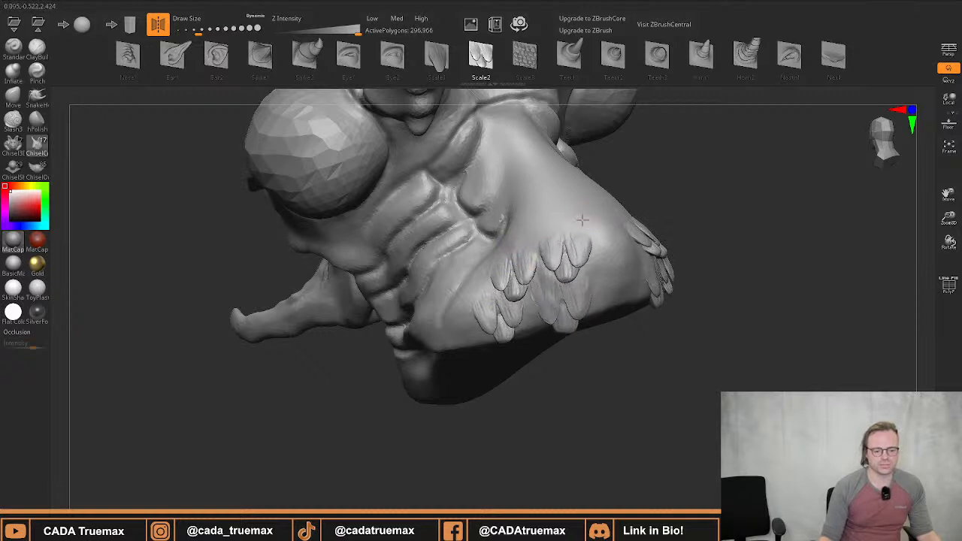
right_click_drag(582, 219, 469, 261)
mouse_move(465, 249)
left_mouse_down()
mouse_move(464, 180)
mouse_move(475, 246)
left_mouse_up()
key("ctrl+z")
left_click_drag(427, 206, 449, 252)
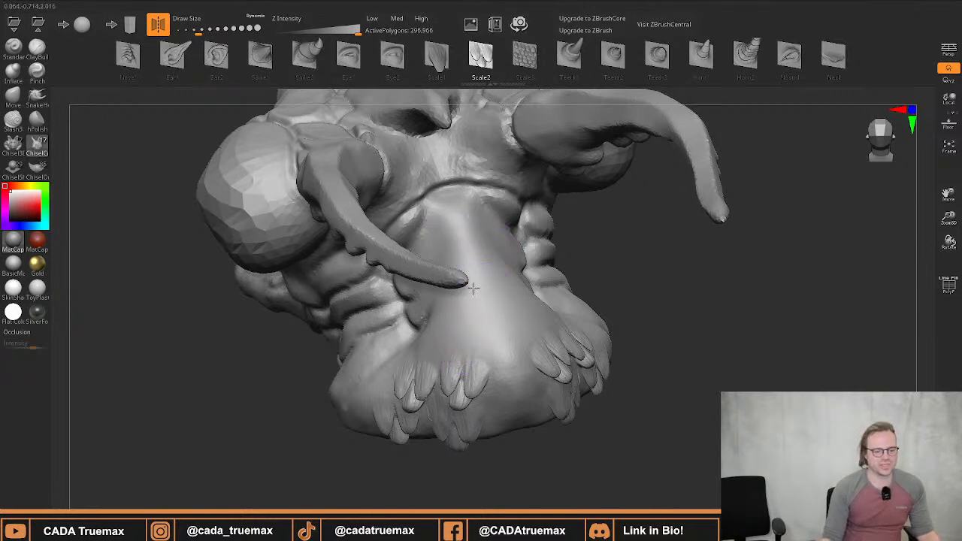
right_click_drag(474, 288, 377, 274)
key("ctrl+z")
key("ctrl+z")
key("ctrl+z")
key("ctrl+z")
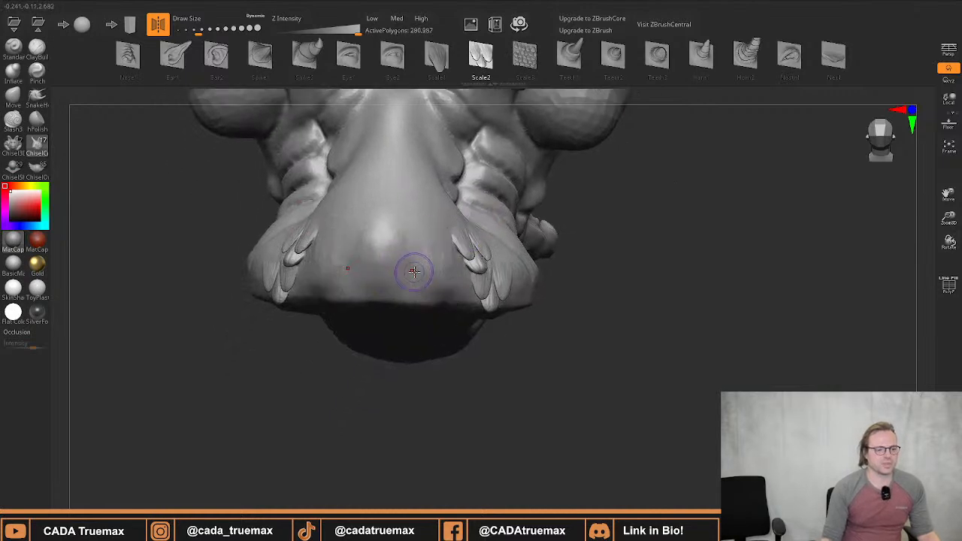
key("ctrl+z")
Stamp a large tooth near the mandible's tip and a smaller one behind it, using the Teeth1 shape with a reduced brush size
right_click_drag(490, 95, 428, 194, "alt")
left_click(572, 66)
right_click_drag(439, 269, 449, 177, "alt")
mouse_move(450, 177)
right_mouse_down()
mouse_move(447, 273)
mouse_move(391, 277)
right_mouse_up()
mouse_move(391, 277)
right_mouse_down("ctrl")
mouse_move(402, 360)
mouse_move(366, 154)
right_mouse_up("ctrl")
right_click_drag(398, 221, 385, 273, "ctrl")
key("s")
left_click_drag(324, 283, 307, 286)
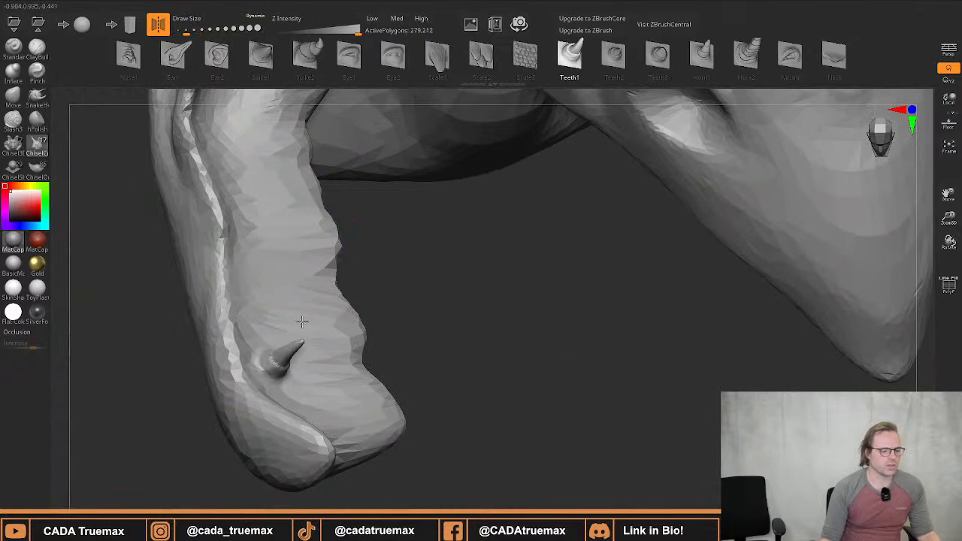
mouse_move(288, 344)
right_mouse_down()
mouse_move(314, 273)
mouse_move(361, 217)
mouse_move(402, 258)
mouse_move(400, 267)
mouse_move(307, 281)
mouse_move(306, 218)
mouse_move(297, 312)
right_mouse_up()
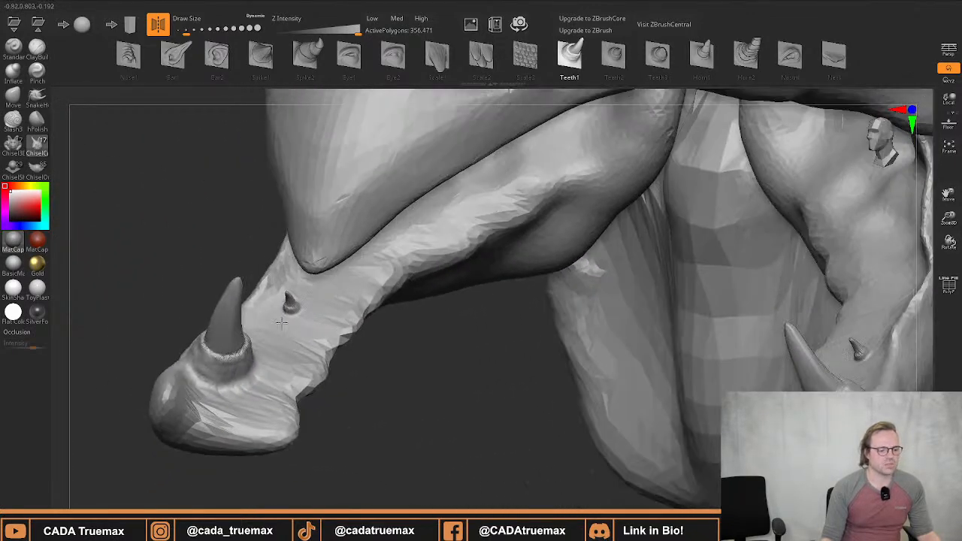
left_click_drag(275, 312, 311, 295)
mouse_move(322, 287)
right_mouse_down()
mouse_move(318, 251)
mouse_move(349, 323)
right_mouse_up()
Try to stamp a third Teeth1 tooth farther up the mandible behind the small tooth
left_click_drag(344, 291, 360, 203)
mouse_move(366, 250)
right_mouse_down()
mouse_move(337, 247)
mouse_move(391, 226)
mouse_move(348, 188)
mouse_move(351, 282)
mouse_move(369, 308)
right_mouse_up()
key("ctrl+z")
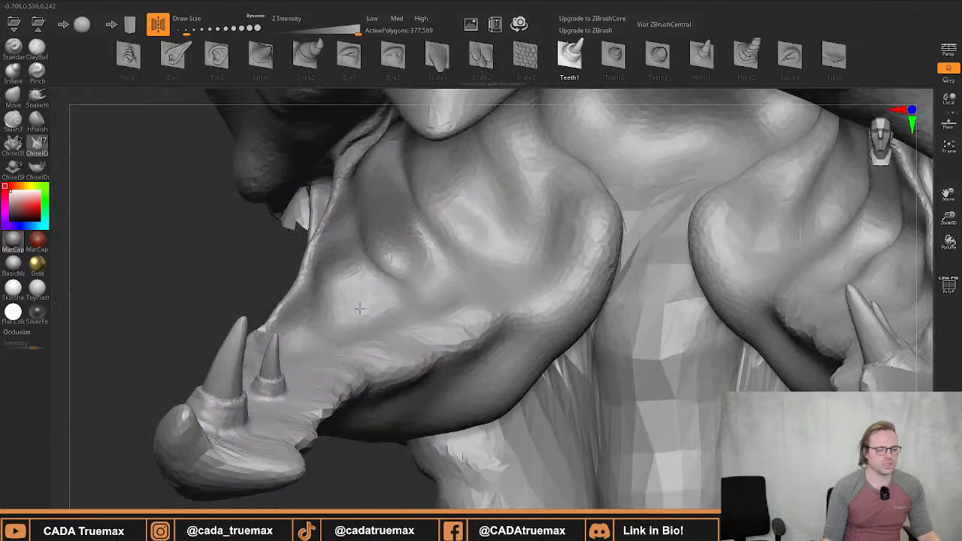
left_click_drag(360, 309, 388, 218)
right_click_drag(357, 242, 382, 275)
key("ctrl+z")
Add a large third tooth on the mandible's upper surface, between the small tooth and the jaw base
mouse_move(456, 227)
right_mouse_down()
mouse_move(391, 241)
mouse_move(404, 251)
right_mouse_up()
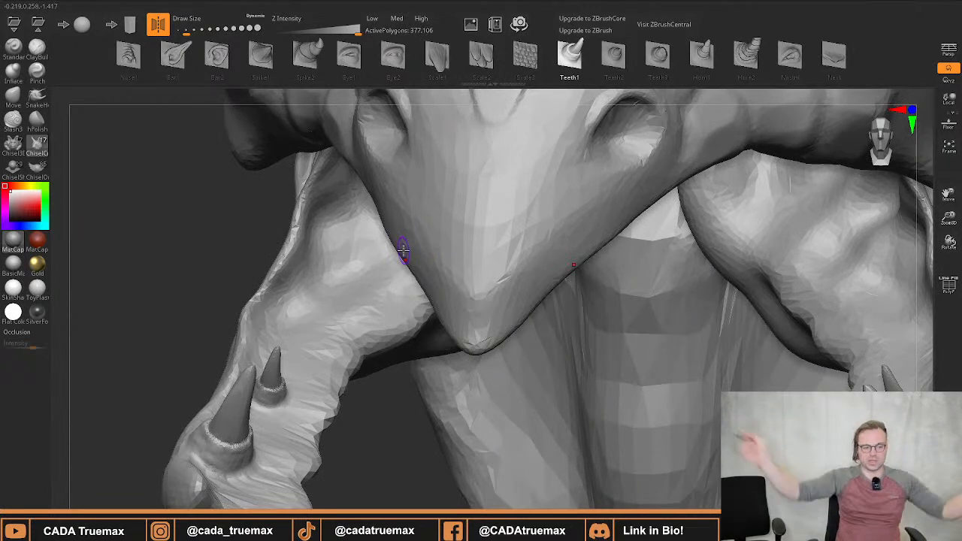
mouse_move(337, 290)
right_mouse_down()
mouse_move(316, 259)
mouse_move(327, 217)
mouse_move(364, 269)
mouse_move(415, 277)
right_mouse_up()
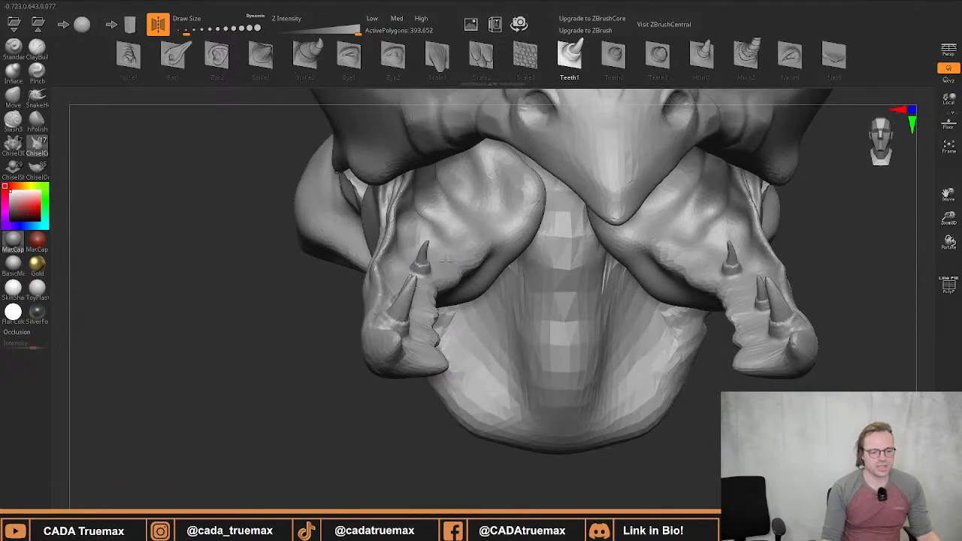
mouse_move(445, 260)
right_mouse_down()
mouse_move(427, 180)
mouse_move(419, 263)
right_mouse_up()
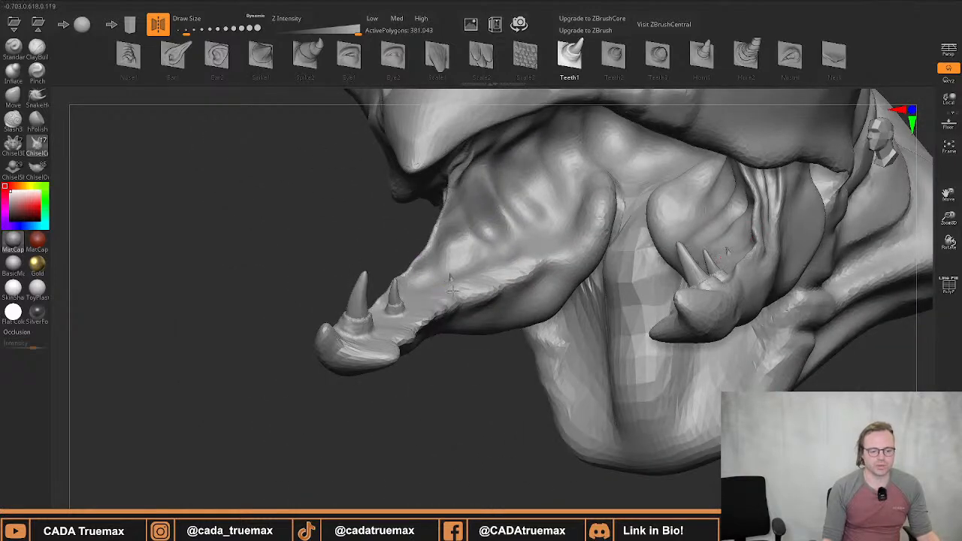
left_click_drag(452, 290, 485, 277)
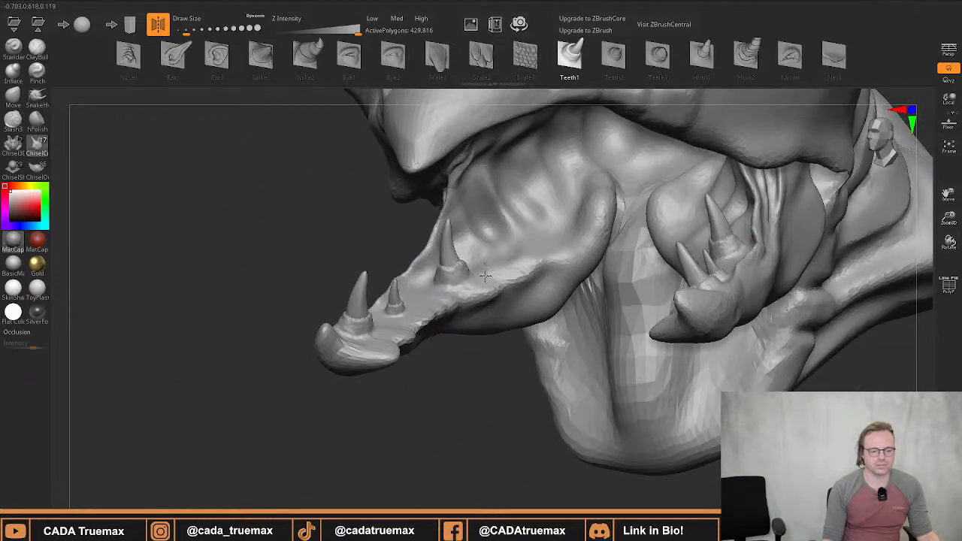
right_click_drag(485, 276, 514, 249)
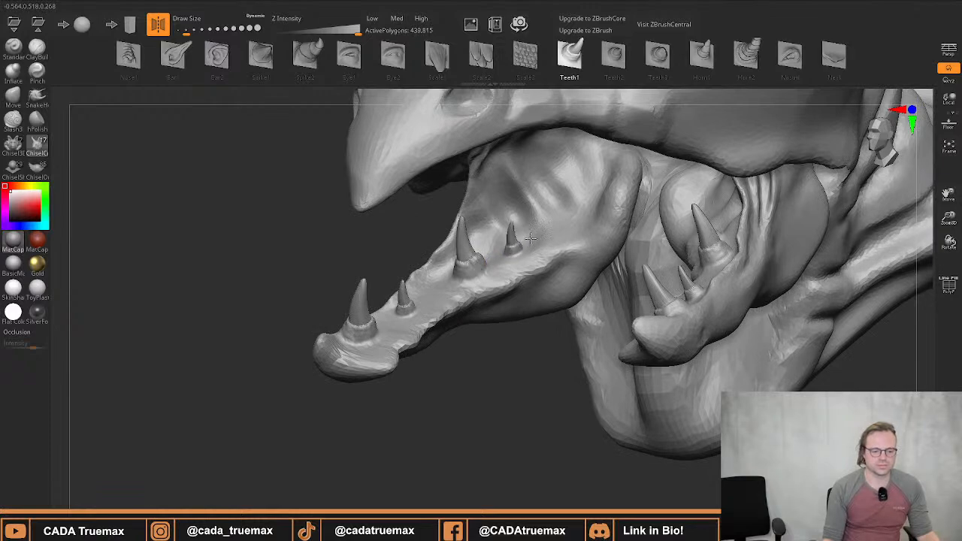
Add another Teeth1 tooth on the mandible's upper surface, between the rearmost tooth and the jaw base
mouse_move(531, 239)
left_mouse_down()
mouse_move(558, 227)
mouse_move(529, 244)
left_mouse_up()
mouse_move(529, 243)
right_mouse_down()
mouse_move(547, 233)
mouse_move(441, 259)
mouse_move(438, 274)
mouse_move(458, 280)
mouse_move(460, 300)
mouse_move(436, 289)
mouse_move(351, 339)
right_mouse_up()
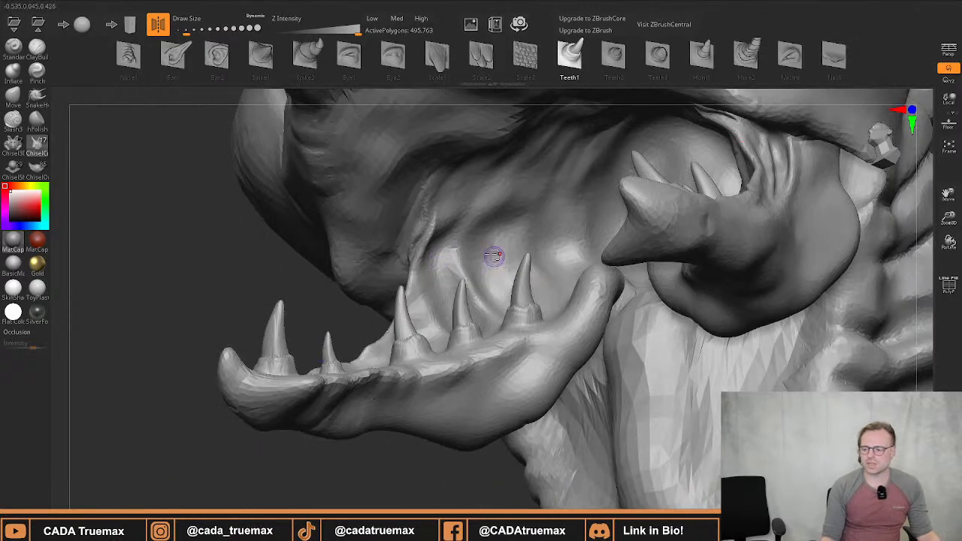
mouse_move(495, 253)
right_mouse_down()
mouse_move(441, 348)
mouse_move(454, 282)
mouse_move(444, 344)
mouse_move(333, 364)
right_mouse_up()
mouse_move(350, 352)
left_mouse_down()
mouse_move(337, 351)
mouse_move(330, 327)
mouse_move(345, 328)
mouse_move(346, 351)
left_mouse_up()
left_click_drag(291, 240, 301, 261)
left_click_drag(282, 186, 301, 211)
mouse_move(317, 219)
right_mouse_down("ctrl")
mouse_move(297, 276)
mouse_move(339, 244)
right_mouse_up("ctrl")
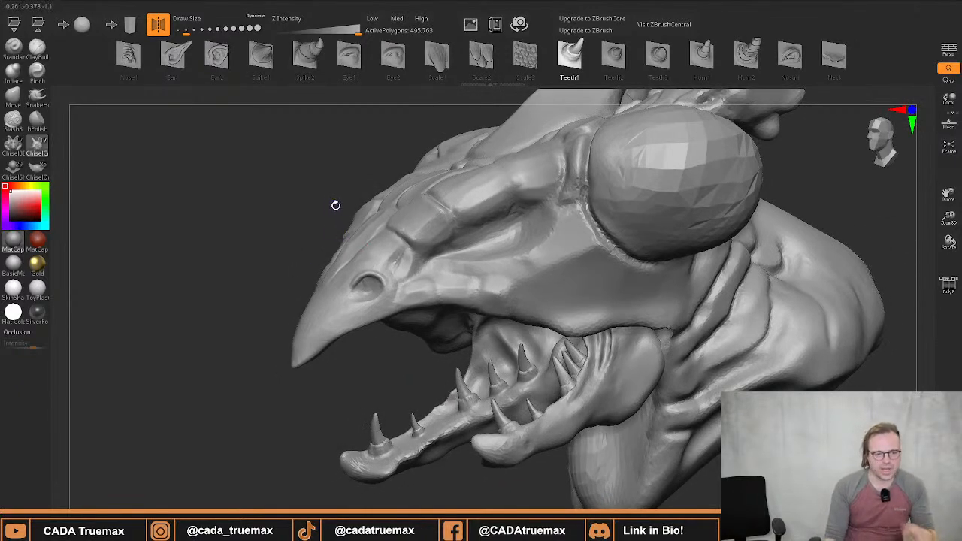
Try to stamp an Eye2 shape in the hollow below the brow ridge, reducing the mesh density
left_click(394, 61)
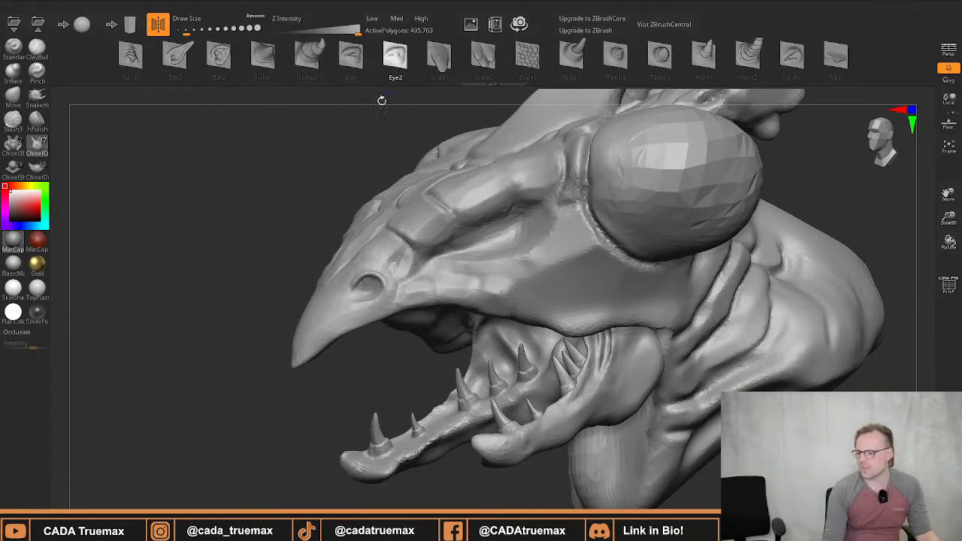
mouse_move(365, 300)
right_mouse_down()
mouse_move(365, 254)
mouse_move(430, 251)
right_mouse_up()
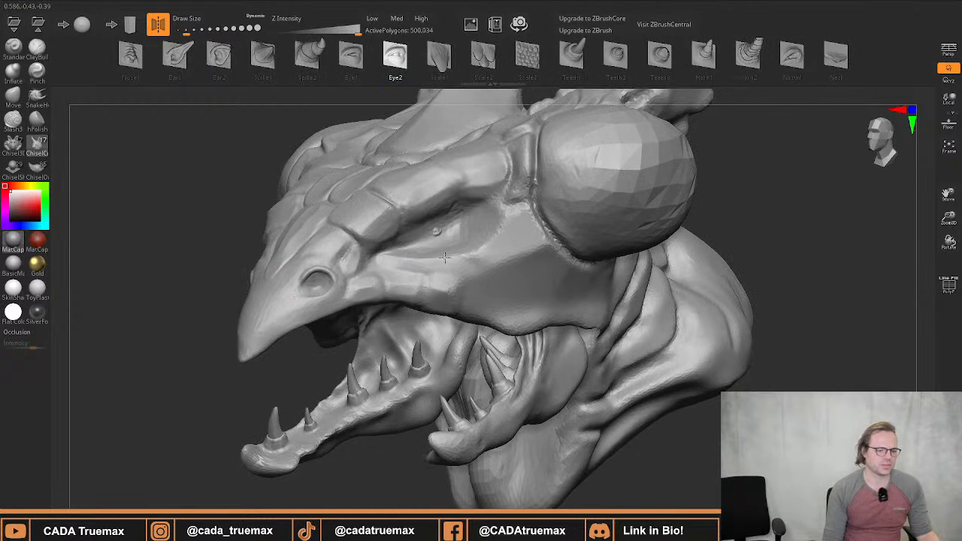
left_click_drag(446, 224, 448, 159)
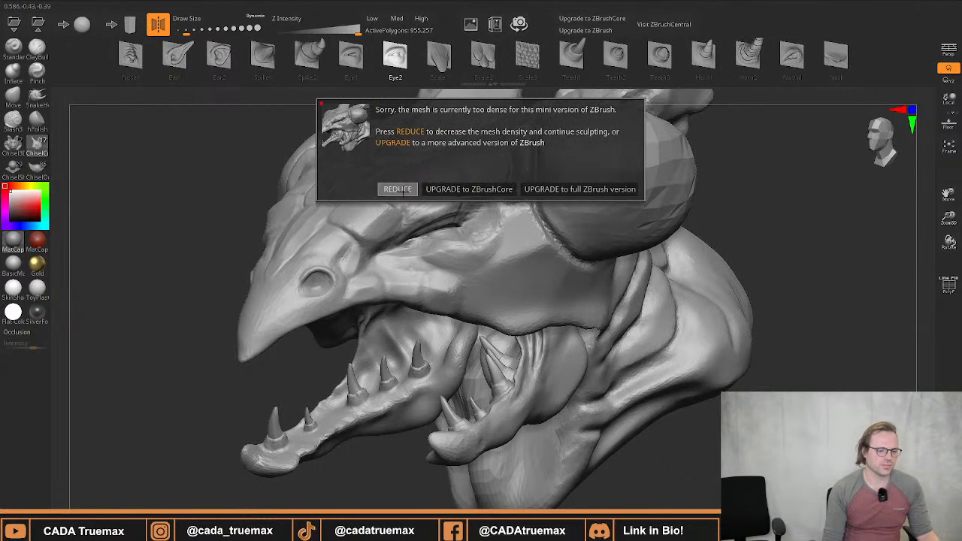
left_click(402, 190)
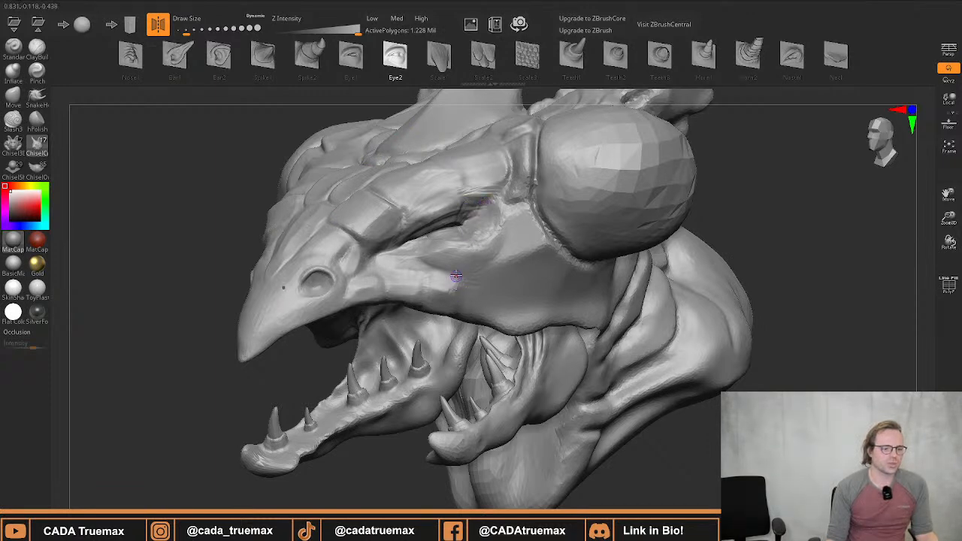
Adjust the brush's draw size and try small Eye2 stamps on the cheek beside the large eyeball
key("s")
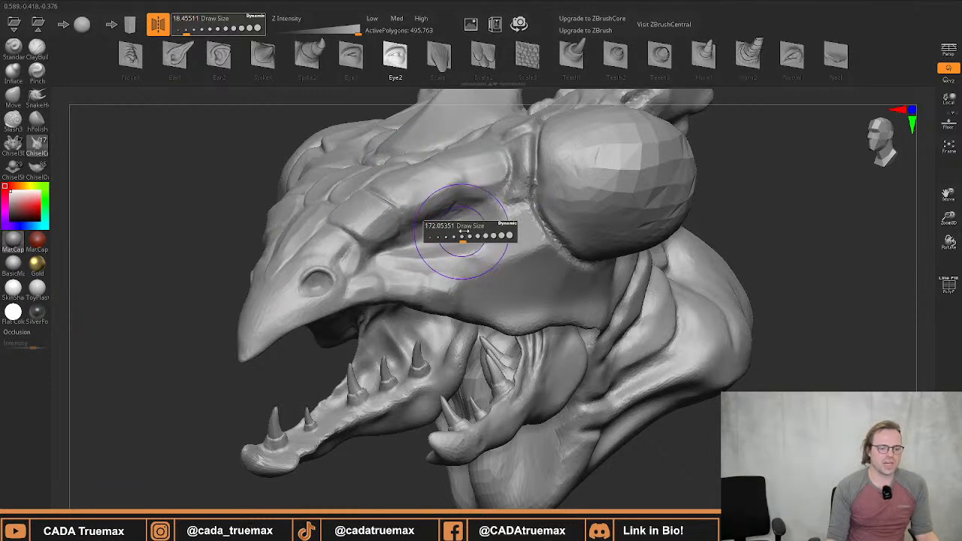
left_click_drag(464, 232, 451, 232)
mouse_move(529, 276)
left_mouse_down()
mouse_move(530, 250)
mouse_move(523, 274)
mouse_move(526, 249)
mouse_move(497, 248)
left_mouse_up()
key("ctrl+z")
key("s")
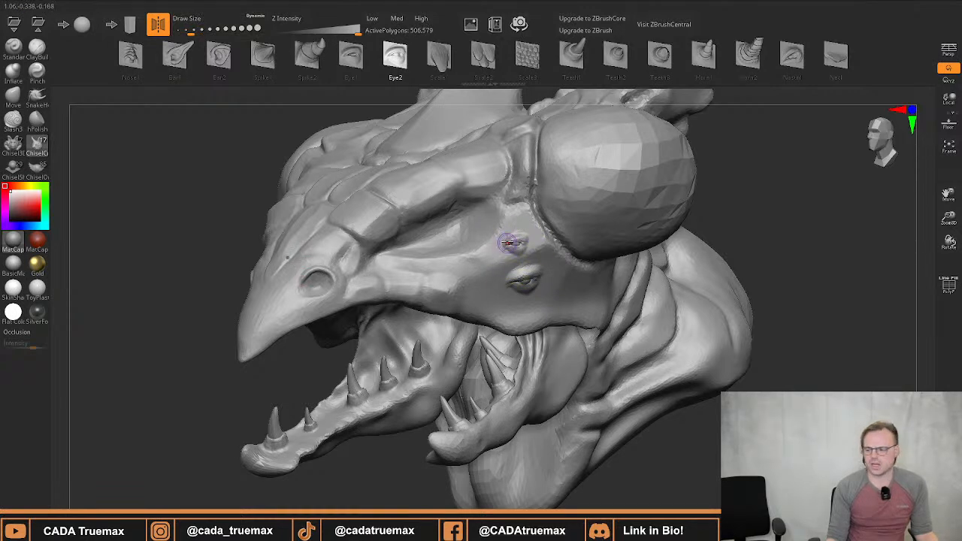
key("ctrl+z")
key("ctrl+z")
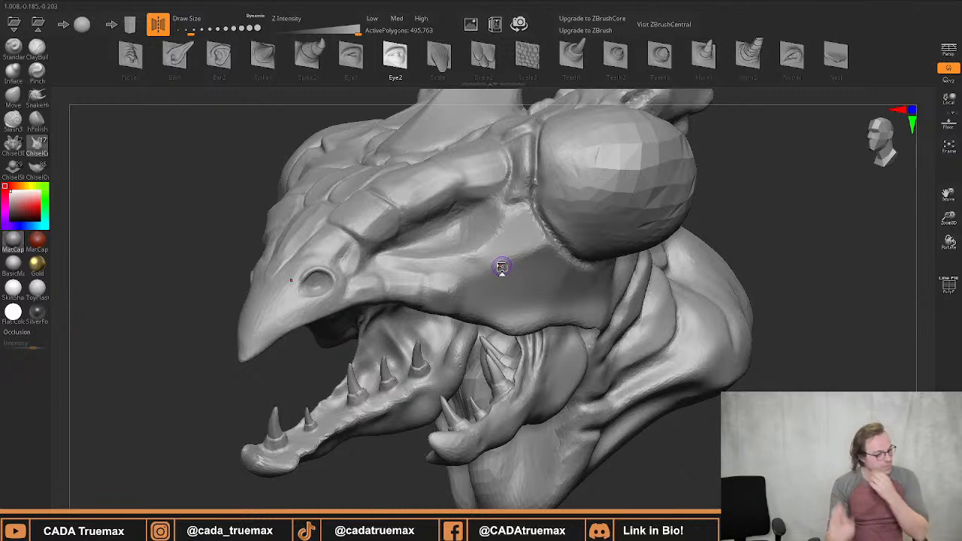
Try to fit an Eye2 stamp into the hollow beneath the brow ridge, checking it from several angles
mouse_move(429, 243)
right_mouse_down()
mouse_move(422, 264)
mouse_move(404, 249)
mouse_move(444, 218)
mouse_move(457, 226)
mouse_move(523, 214)
mouse_move(407, 222)
mouse_move(402, 266)
mouse_move(403, 253)
right_mouse_up()
mouse_move(413, 258)
left_mouse_down()
mouse_move(425, 292)
mouse_move(452, 297)
mouse_move(428, 153)
mouse_move(427, 164)
left_mouse_up()
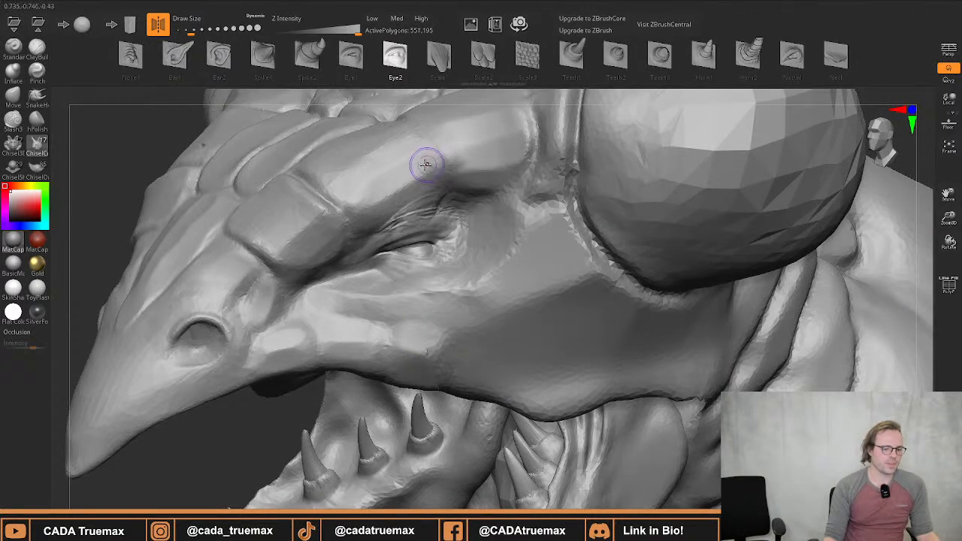
mouse_move(433, 222)
right_mouse_down("ctrl")
mouse_move(432, 214)
mouse_move(414, 216)
mouse_move(460, 223)
mouse_move(412, 225)
mouse_move(461, 245)
mouse_move(422, 249)
mouse_move(430, 255)
right_mouse_up("ctrl")
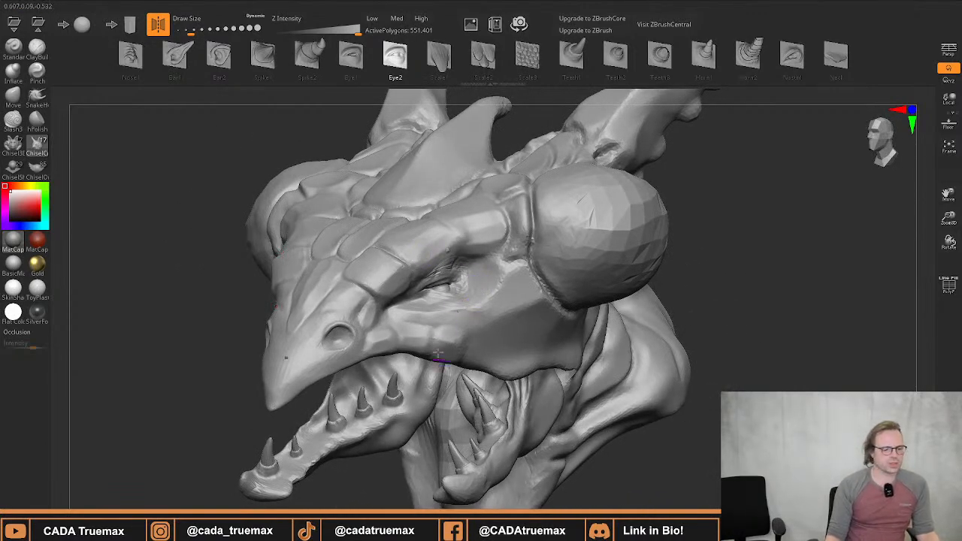
mouse_move(478, 237)
right_mouse_down()
mouse_move(433, 254)
mouse_move(442, 261)
right_mouse_up()
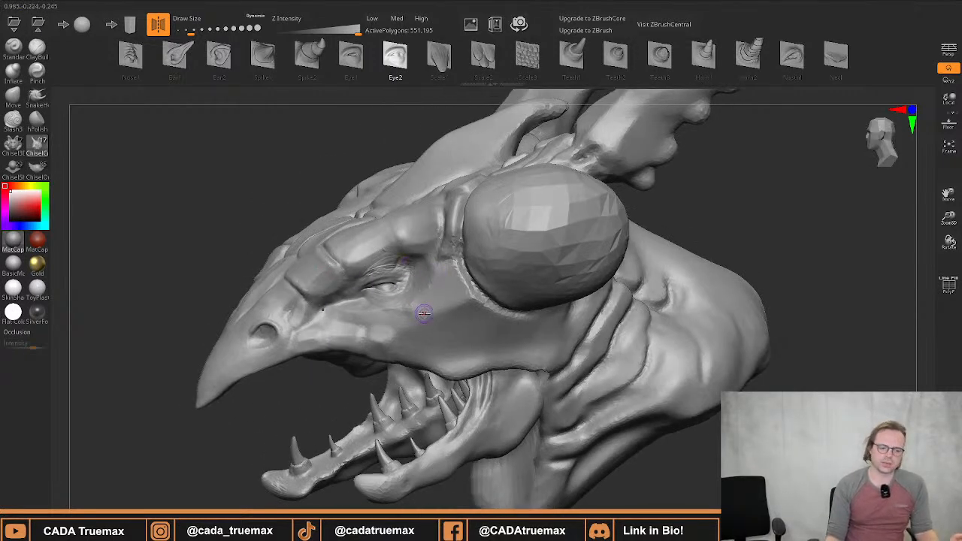
key("ctrl+z")
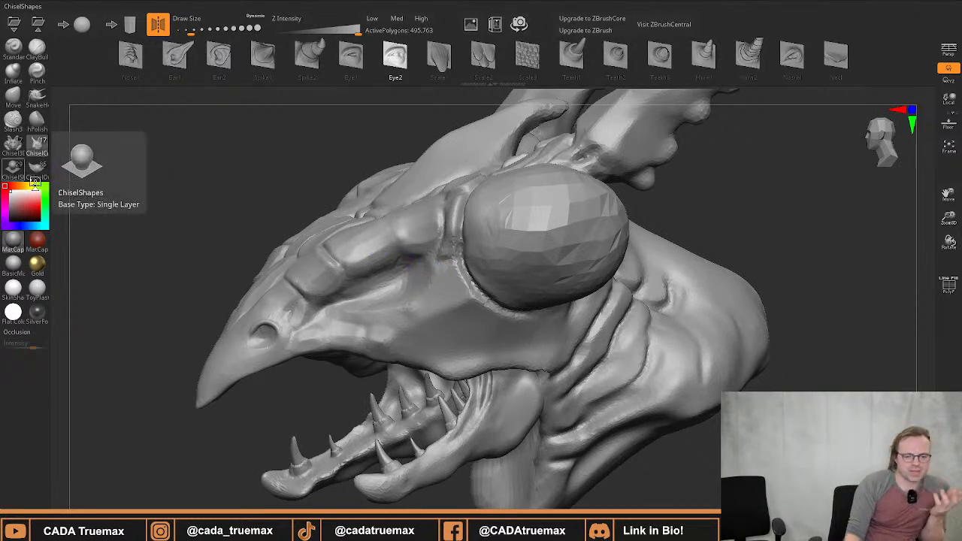
Try a Sphere_hemi stamp from the ChiselShapes brush in the hollow beneath the brow ridge
left_click(34, 182)
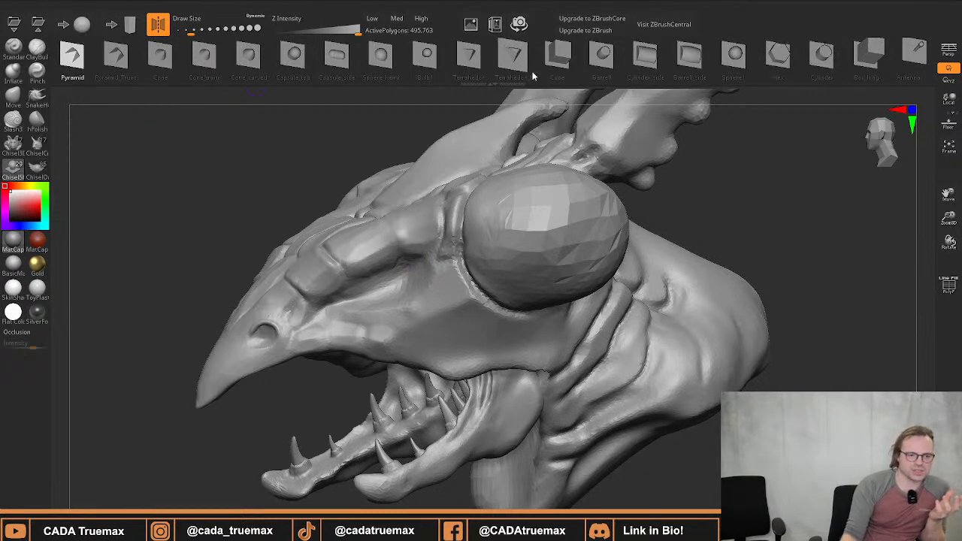
left_click(380, 54)
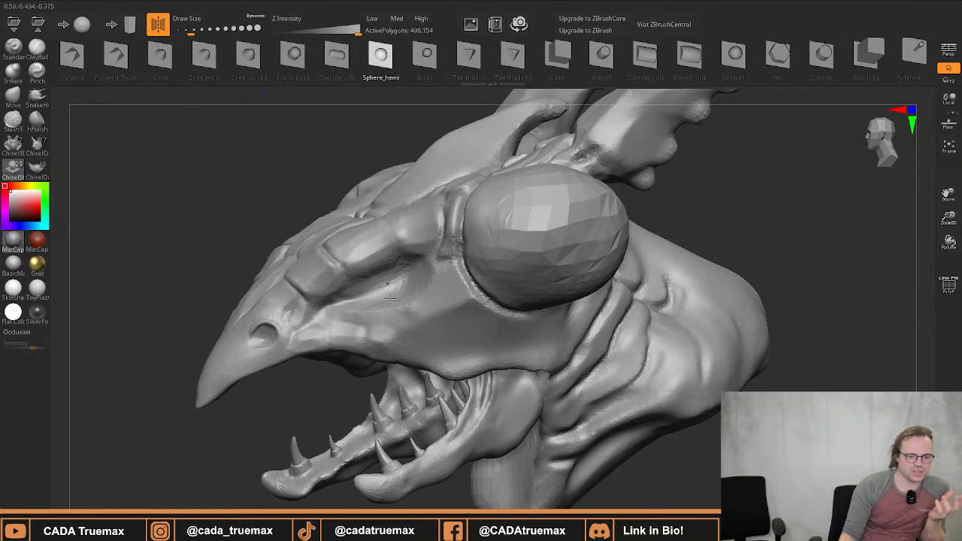
left_click_drag(395, 316, 396, 333)
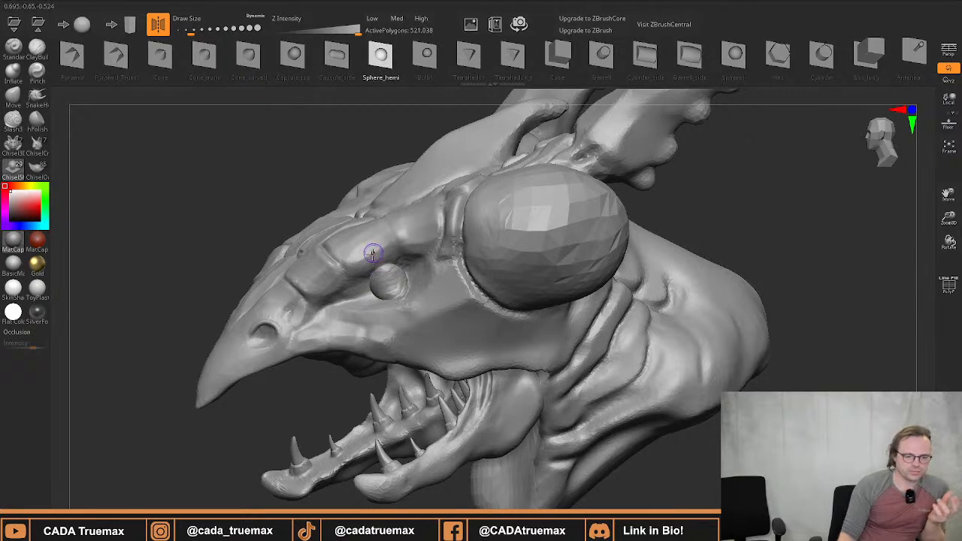
right_click_drag(373, 253, 393, 251)
key("ctrl+z")
Try to stamp a large Sphere_hemi on the side of the bulging eyeball, reducing the mesh density
right_click_drag(482, 250, 444, 254)
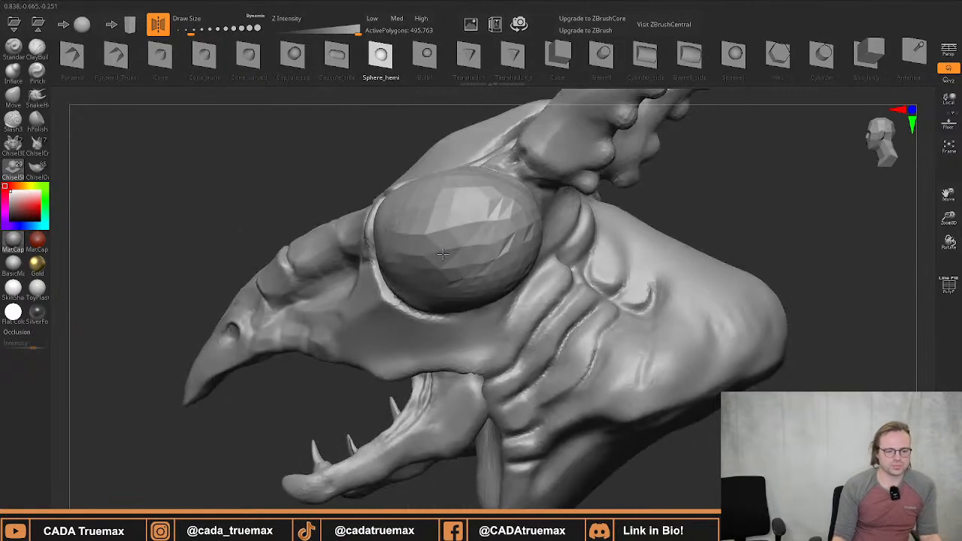
left_click_drag(438, 238, 381, 270)
left_click(399, 190)
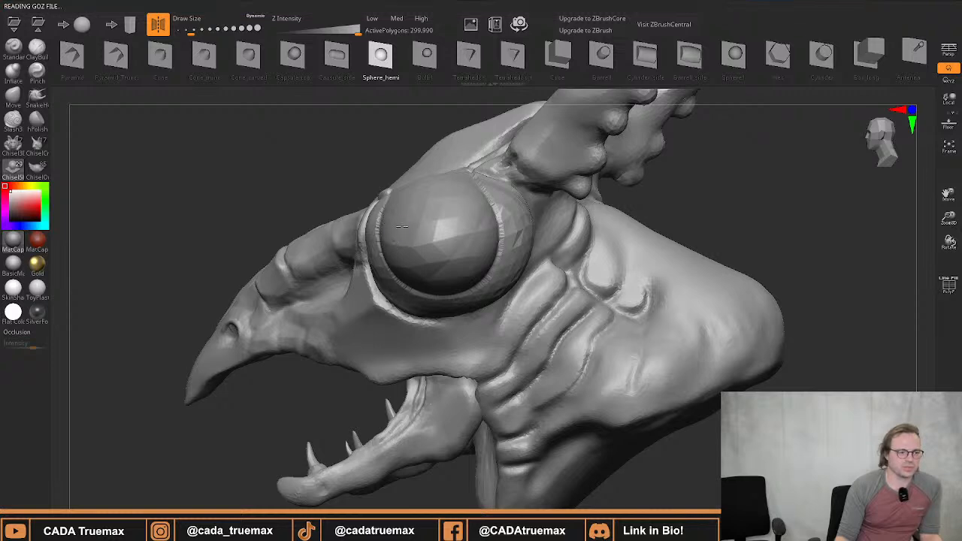
mouse_move(388, 209)
right_mouse_down()
mouse_move(444, 219)
mouse_move(460, 245)
mouse_move(403, 208)
right_mouse_up()
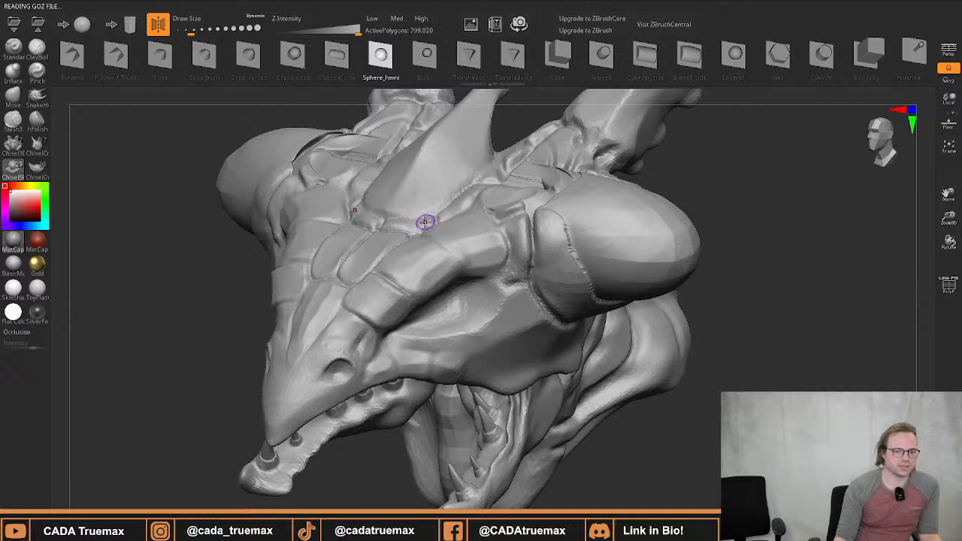
right_click_drag(425, 222, 493, 249)
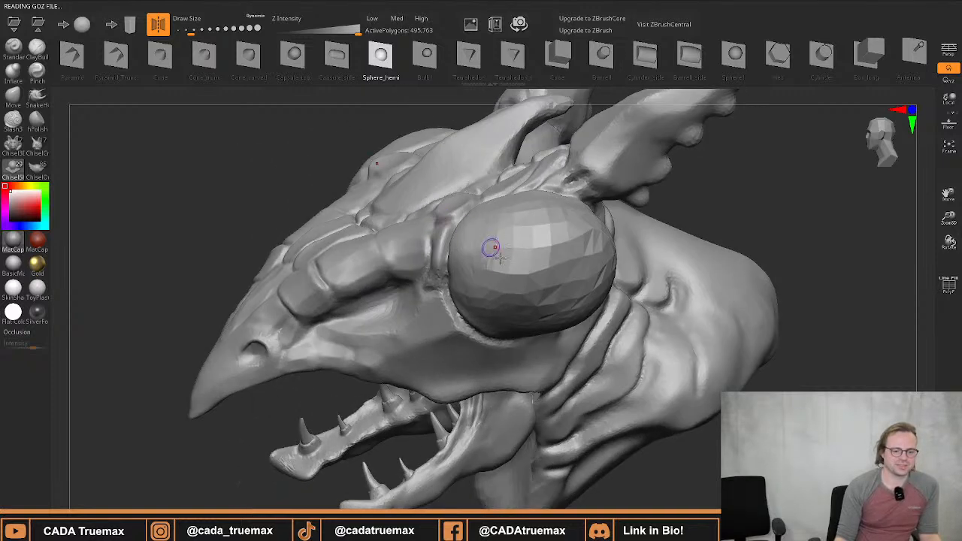
Try a Cube stamp from the ChiselShapes brush on the back of the neck
right_click_drag(366, 293, 425, 201)
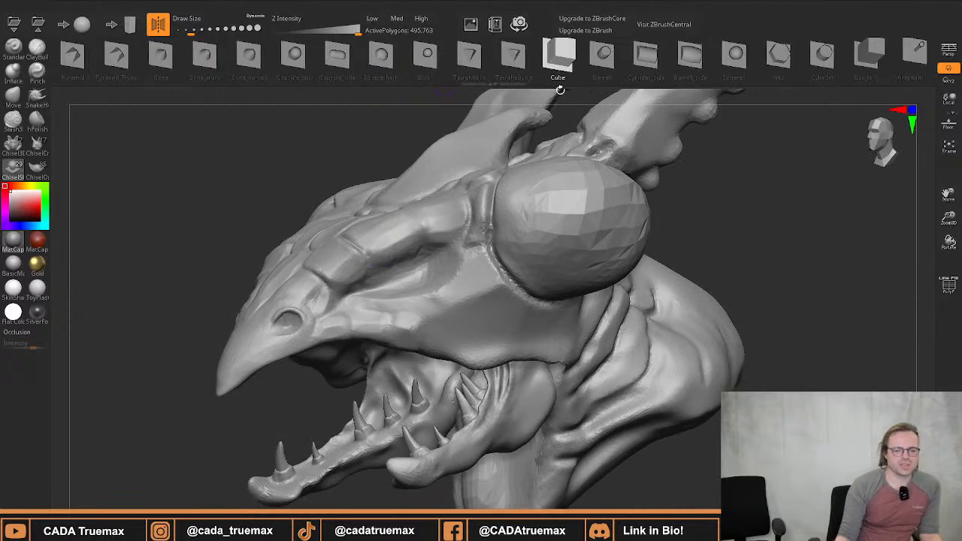
mouse_move(579, 149)
right_mouse_down()
mouse_move(517, 167)
mouse_move(477, 133)
mouse_move(488, 275)
right_mouse_up()
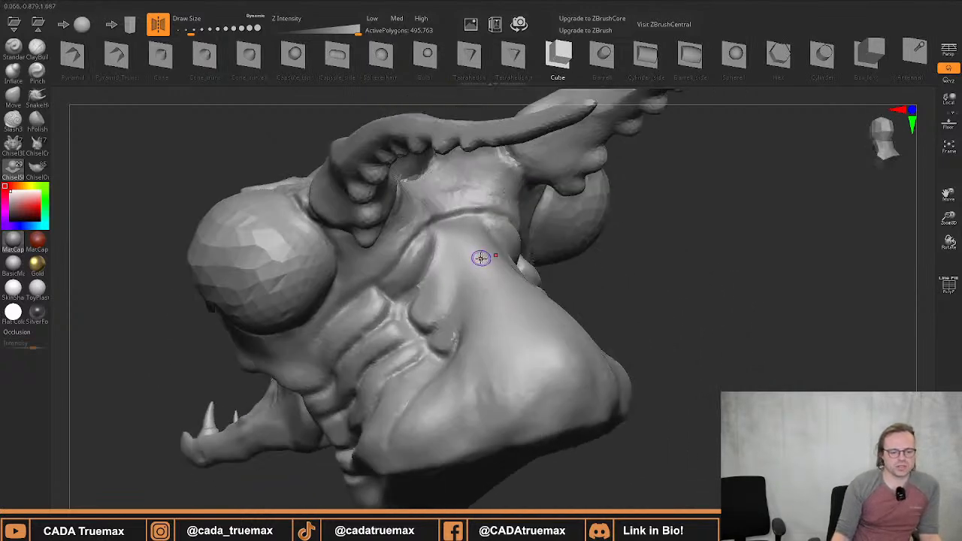
left_click_drag(464, 263, 426, 391)
right_click_drag(624, 324, 440, 269)
key("ctrl+z")
key("ctrl+z")
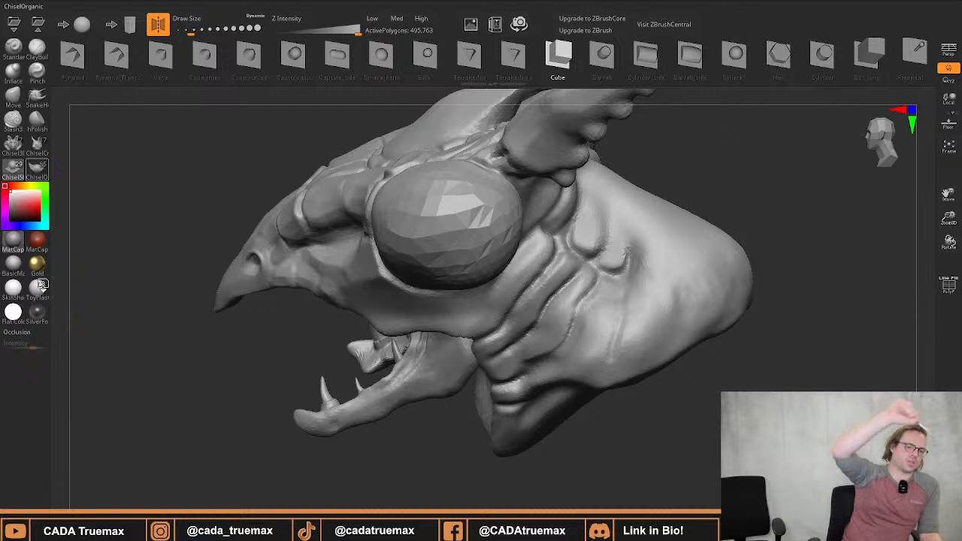
Switch to the ChiselOrganic brush and choose its Anime_Eye02 stamp
left_click(37, 167)
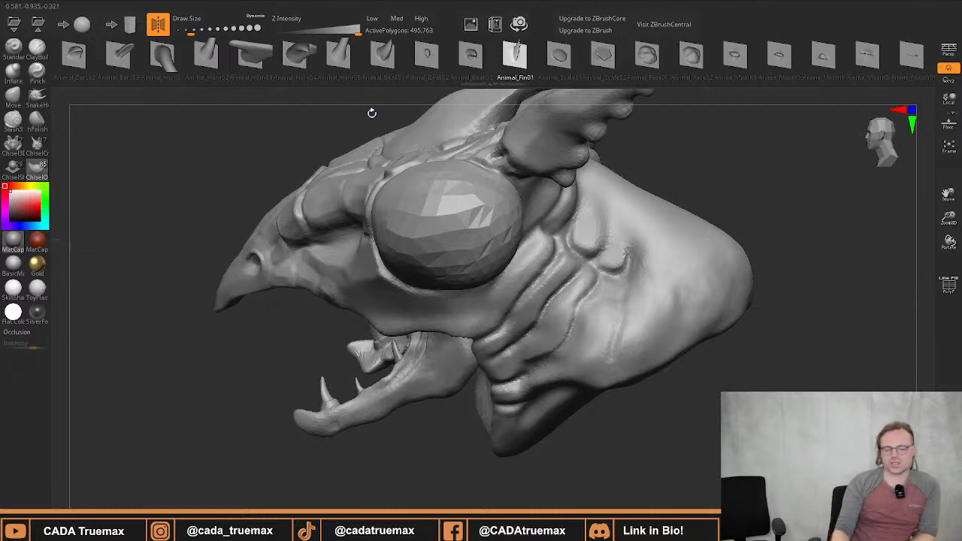
left_click_drag(580, 58, 451, 60)
left_click_drag(526, 60, 550, 65)
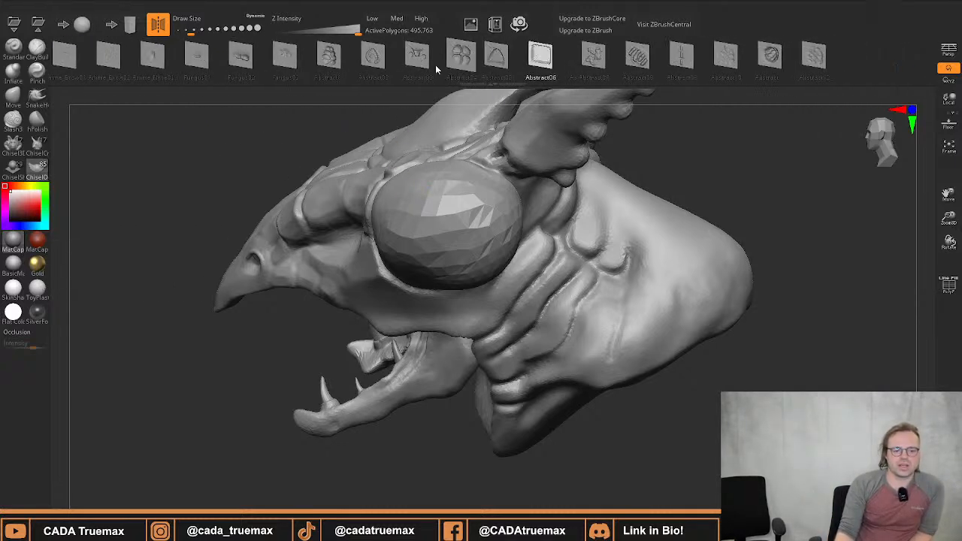
left_click_drag(436, 66, 624, 68)
left_click_drag(466, 66, 528, 68)
left_click_drag(444, 68, 498, 70)
left_click(480, 66)
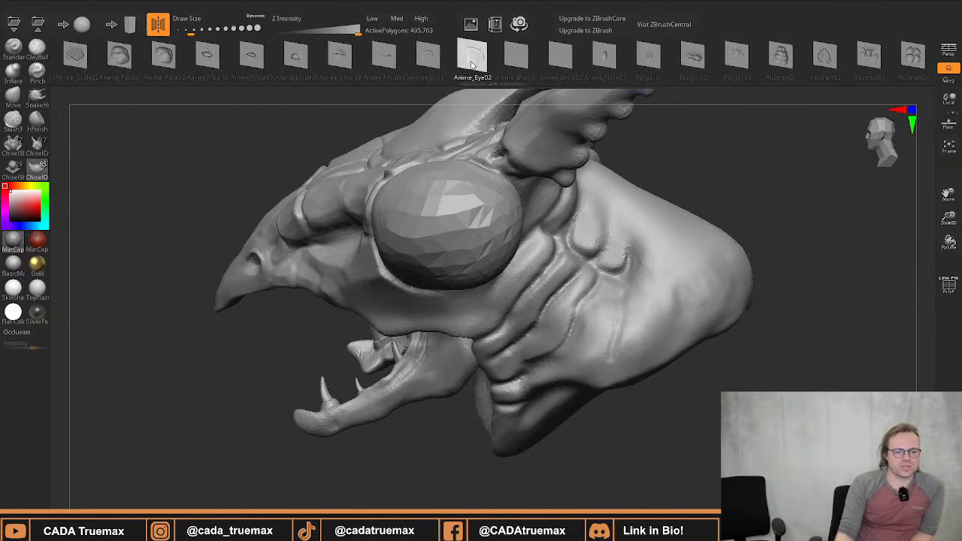
Try Anime_Eye02 stamps beneath the brow ridge and on the cheek
right_click_drag(349, 264, 394, 241)
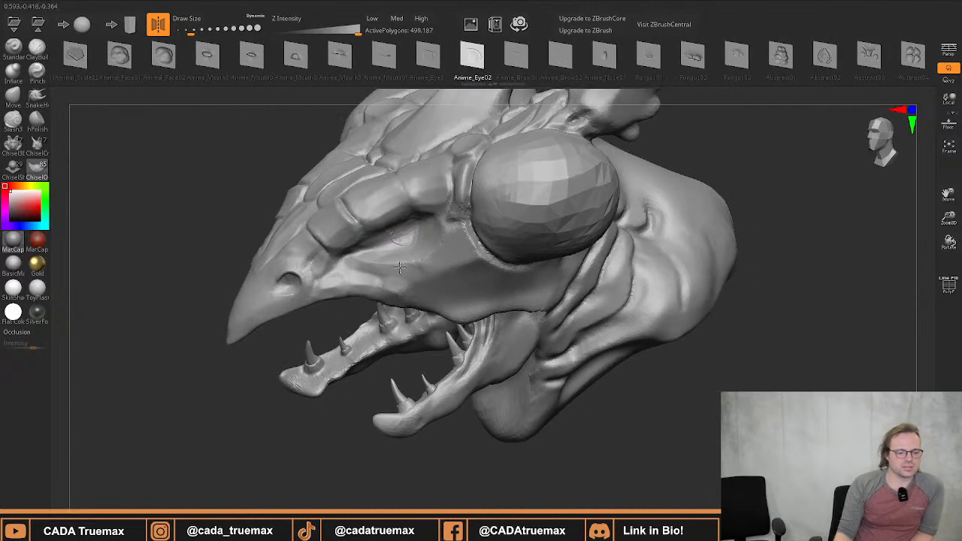
mouse_move(427, 176)
left_mouse_down()
mouse_move(404, 170)
mouse_move(391, 192)
left_mouse_up()
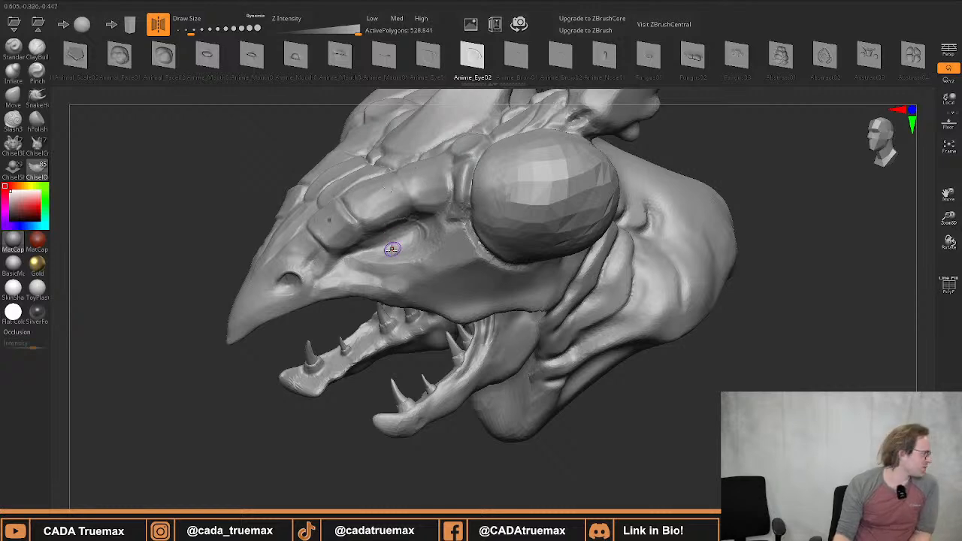
right_click_drag(447, 253, 463, 248)
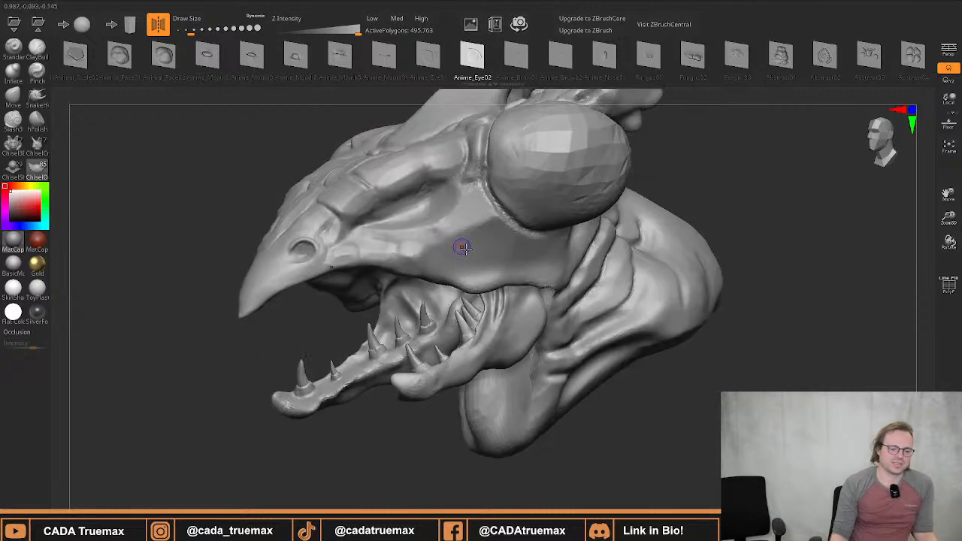
left_click_drag(487, 204, 480, 169)
right_click_drag(390, 278, 381, 248)
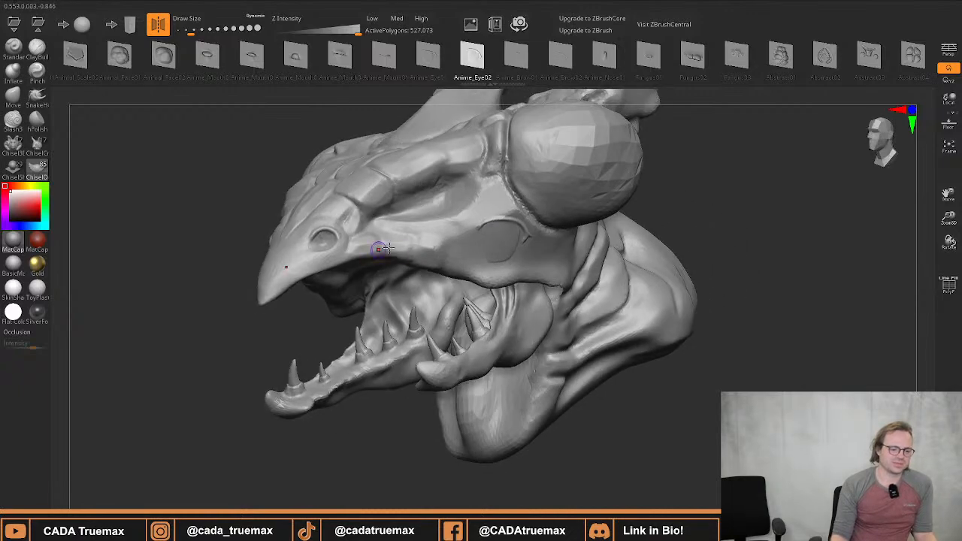
key("ctrl+z")
key("ctrl+z")
key("ctrl+z")
key("ctrl+z")
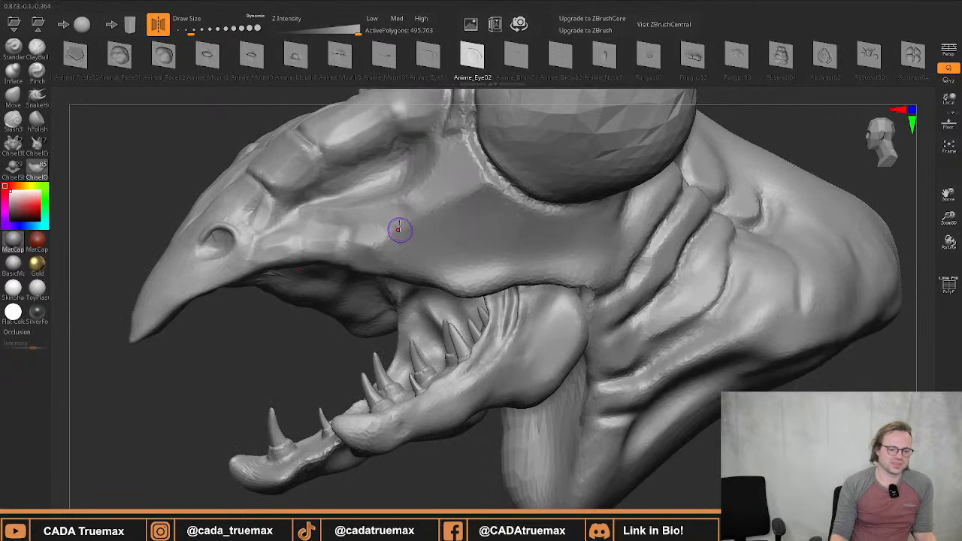
Try Animal_Horn01 stamps on the forehead crest with symmetry on
right_click_drag(414, 170, 420, 213, "alt")
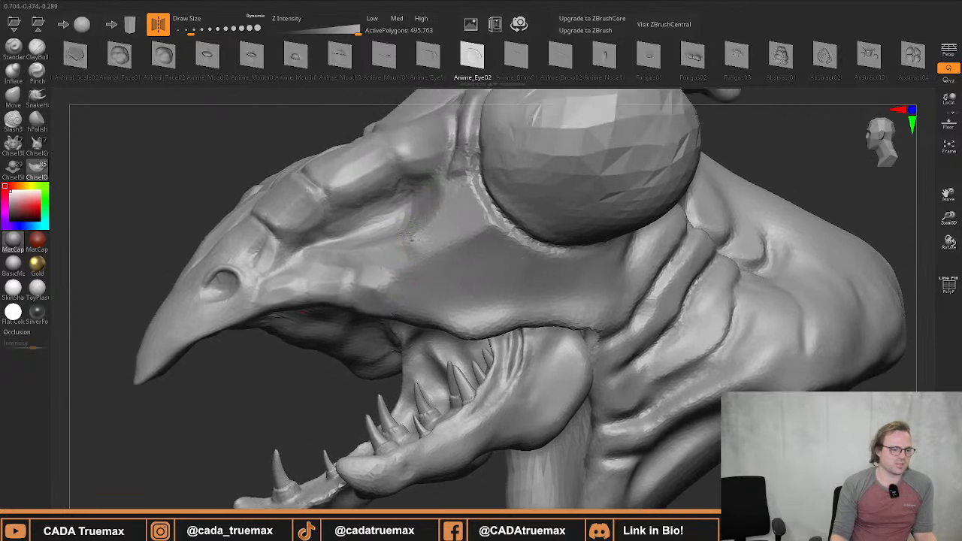
left_click_drag(213, 69, 347, 76)
left_click_drag(274, 76, 342, 76)
left_click_drag(222, 76, 335, 76)
left_click_drag(219, 74, 283, 71)
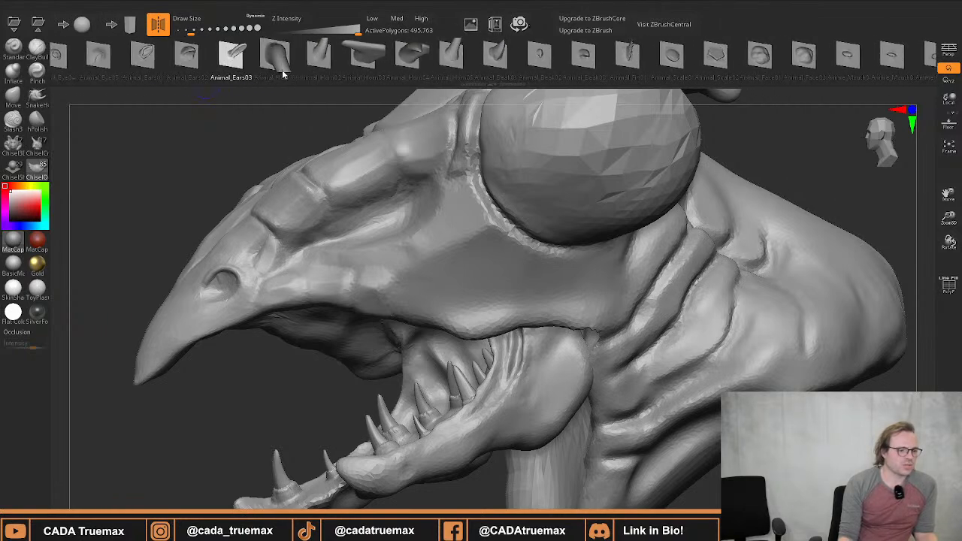
left_click(281, 67)
right_click_drag(271, 210, 281, 267)
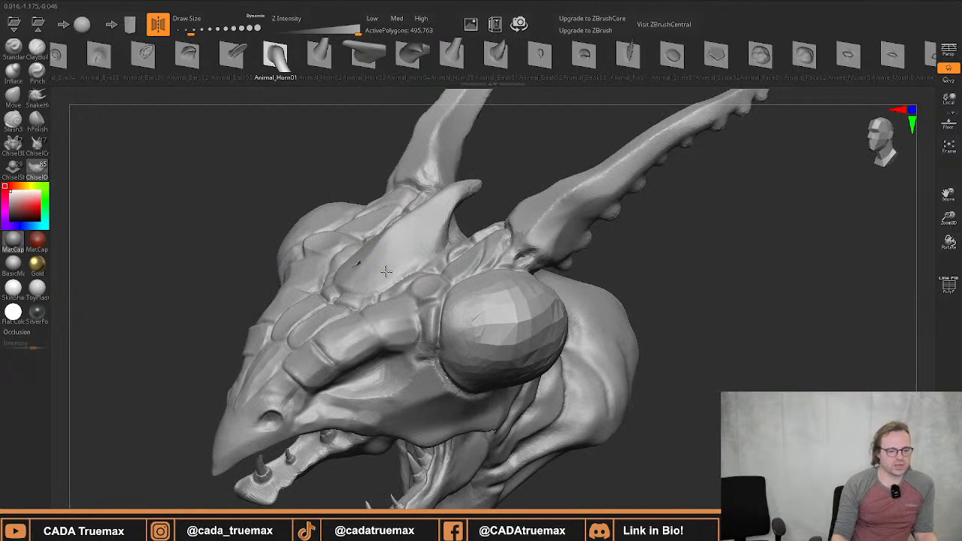
left_click_drag(386, 271, 391, 271)
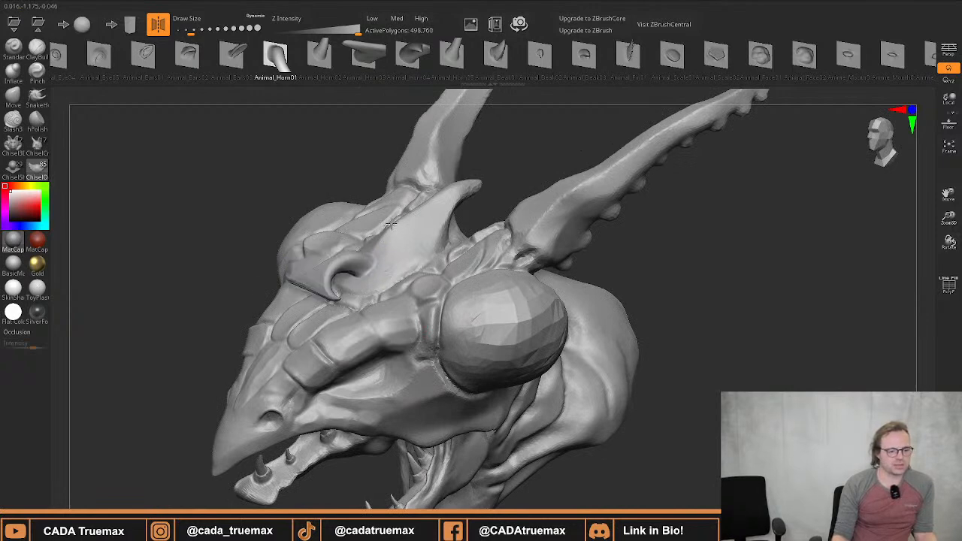
key("ctrl+z")
left_click_drag(381, 236, 382, 231)
key("ctrl+z")
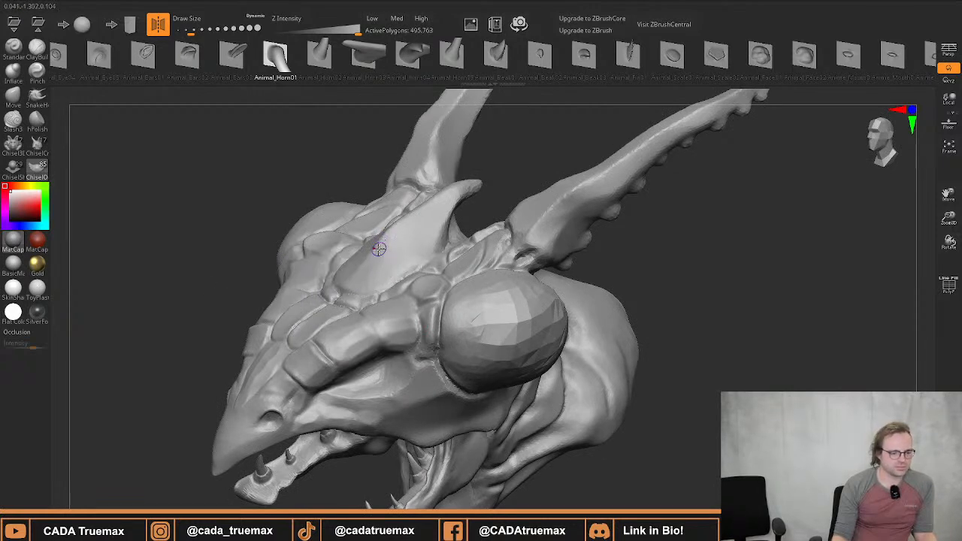
Turn off symmetry and try a single Animal_Horn01 stamp on the forehead crest
key("x")
left_click_drag(365, 269, 383, 244)
key("ctrl+z")
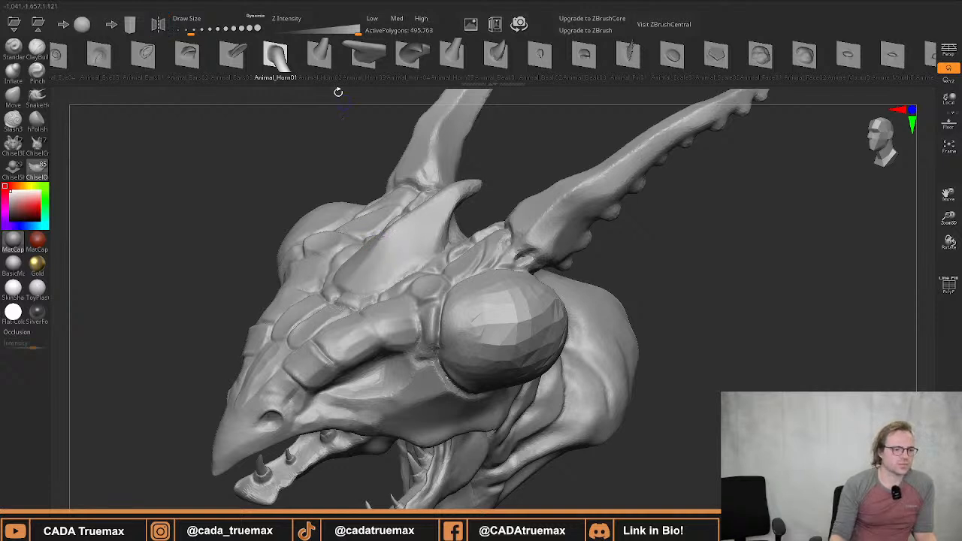
Try the Animal_Horn02 and Animal_Horn03 stamps on the forehead crest
left_click(320, 54)
key("ctrl+z")
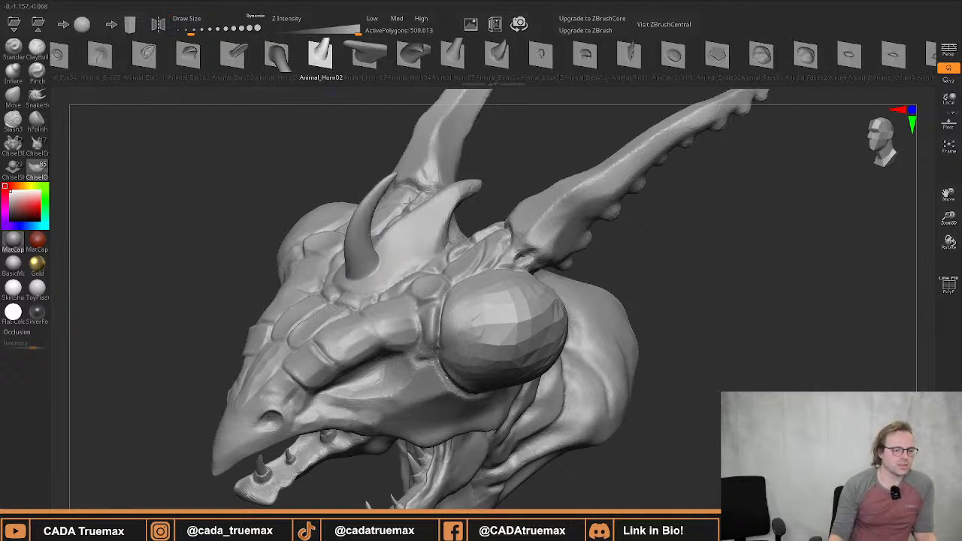
left_click(364, 55)
left_click_drag(363, 269, 280, 224)
key("ctrl+z")
Try large Animal_Horn04 stamps on the forehead crest and at its front base
left_click(434, 55)
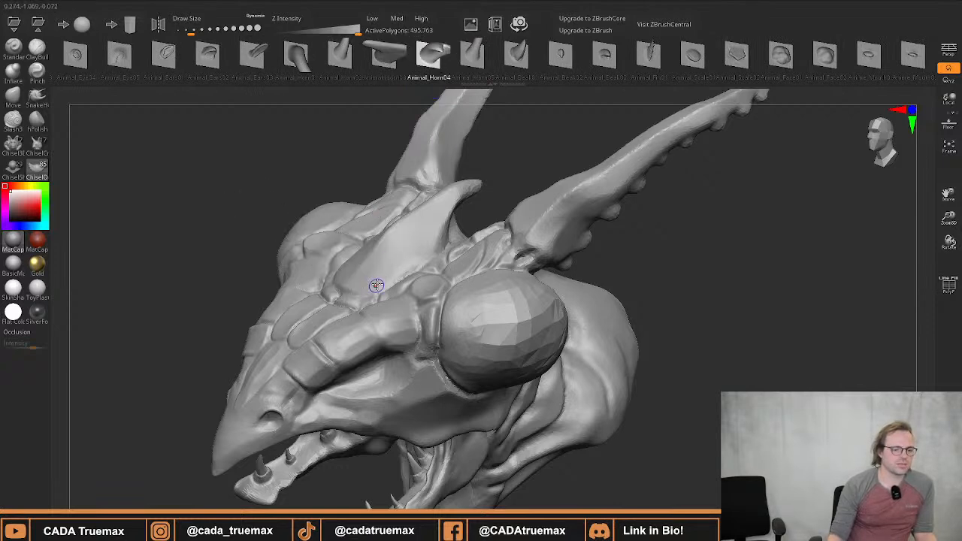
left_click_drag(382, 242, 396, 224)
right_click_drag(398, 225, 443, 271)
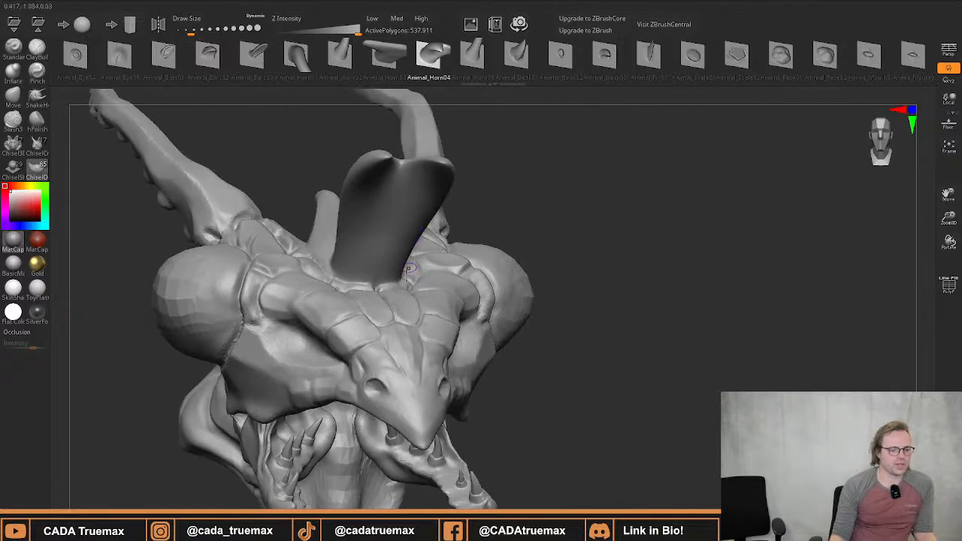
key("ctrl+z")
left_click_drag(374, 284, 385, 322)
mouse_move(385, 322)
right_mouse_down()
mouse_move(397, 301)
mouse_move(399, 258)
mouse_move(319, 263)
mouse_move(362, 261)
right_mouse_up()
key("ctrl+z")
Try an Animal_Horn05 stamp on the forehead crest
left_click(476, 66)
right_click_drag(447, 176, 354, 292)
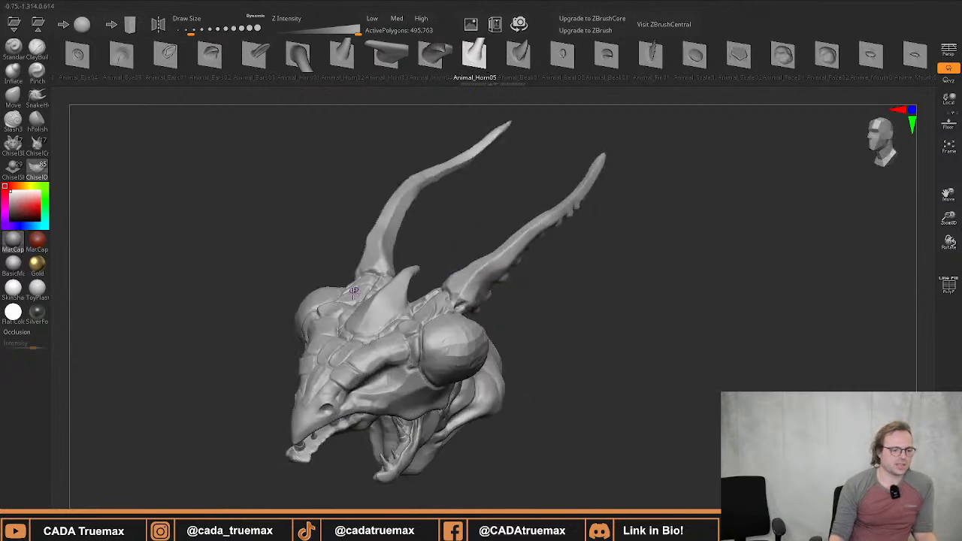
mouse_move(367, 317)
left_mouse_down()
mouse_move(350, 347)
mouse_move(399, 254)
left_mouse_up()
right_click_drag(399, 254, 396, 274)
key("ctrl+z")
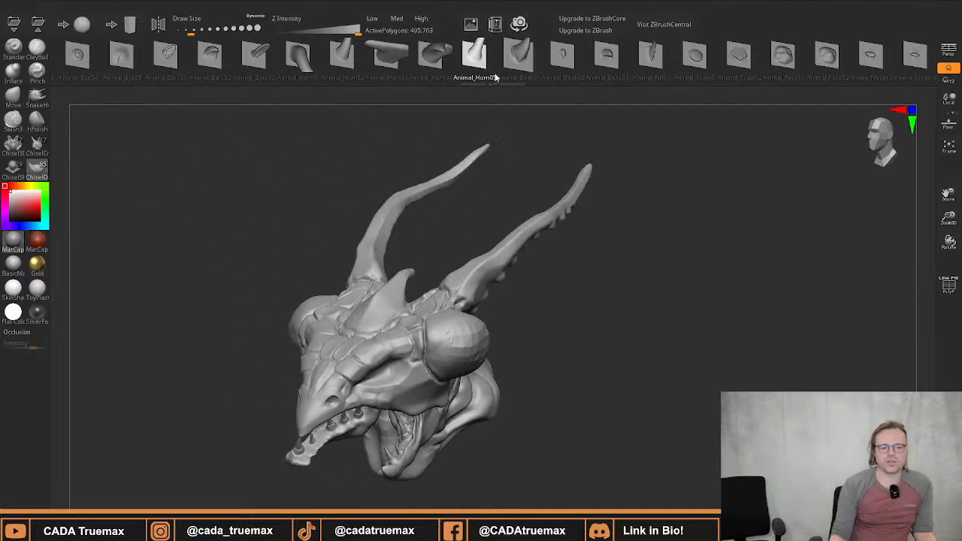
Try an Animal_Eye04 stamp in the hollow beneath the brow ridge
left_click_drag(279, 67, 434, 67)
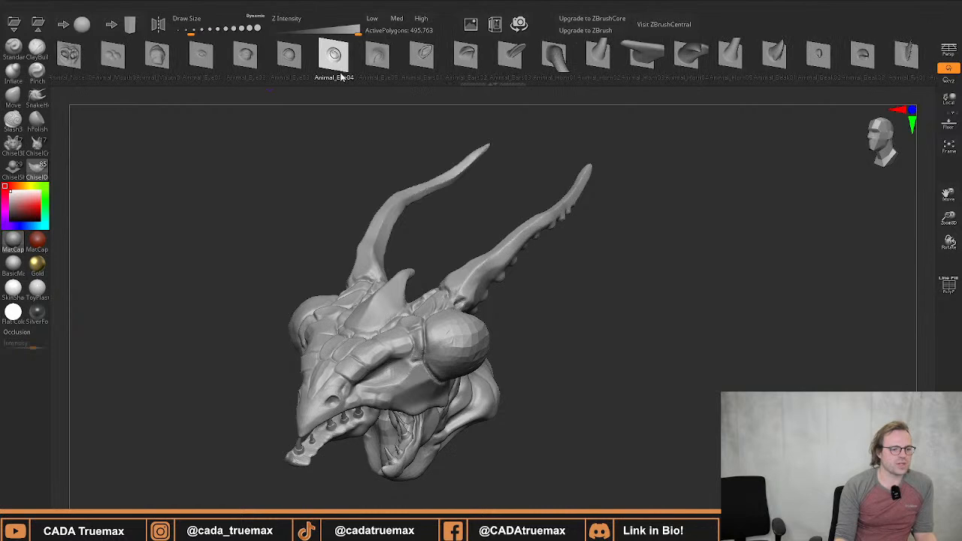
mouse_move(330, 181)
right_mouse_down()
mouse_move(275, 240)
mouse_move(272, 259)
right_mouse_up()
mouse_move(273, 259)
right_mouse_down("ctrl")
mouse_move(316, 401)
mouse_move(374, 302)
right_mouse_up("ctrl")
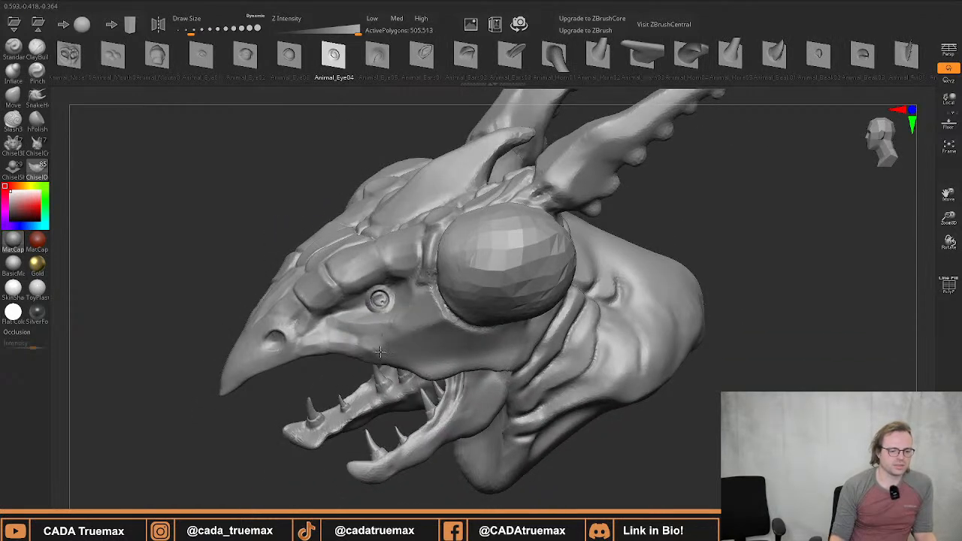
mouse_move(381, 352)
right_mouse_down()
mouse_move(372, 286)
mouse_move(385, 214)
right_mouse_up()
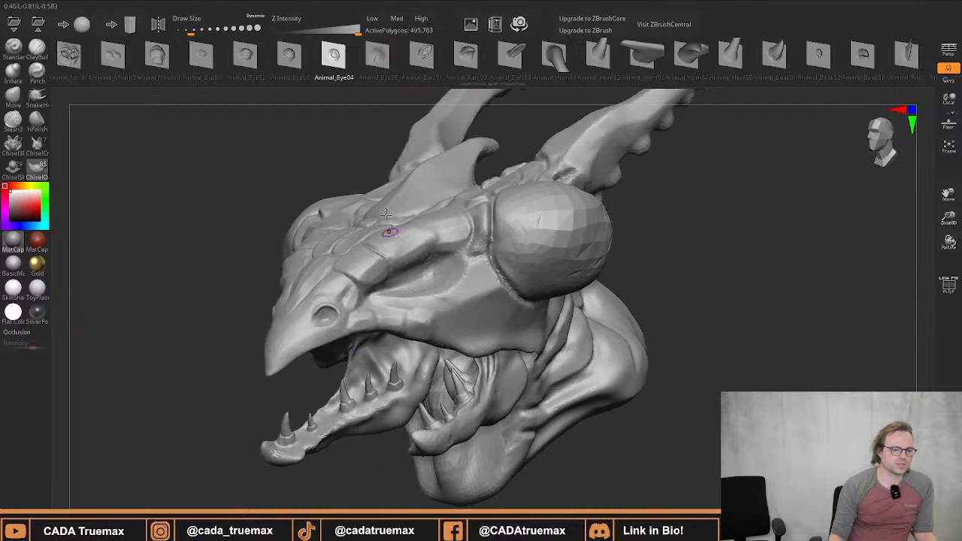
Switch to the Animal_Eye03 stamp and try single eyes in the hollow beneath the brow ridge
left_click(291, 57)
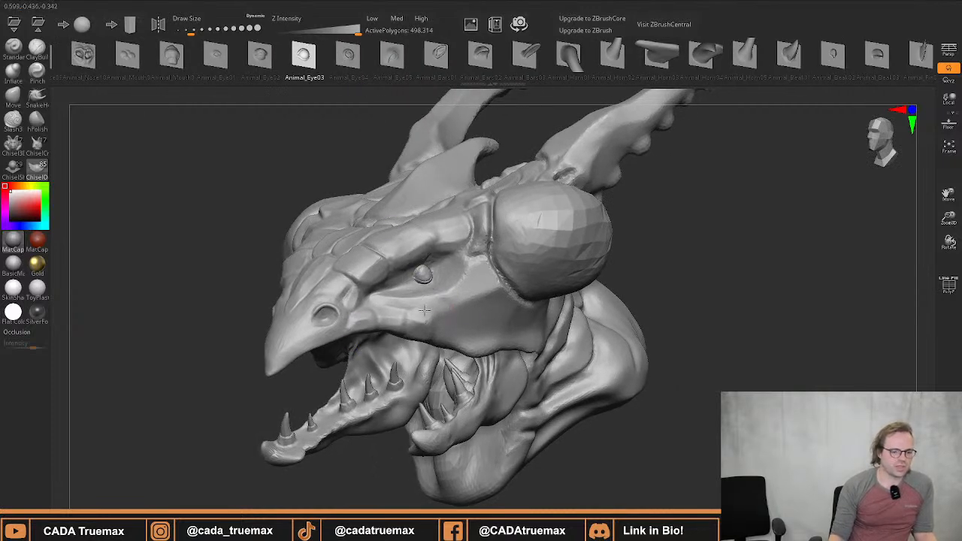
left_click_drag(448, 286, 415, 238)
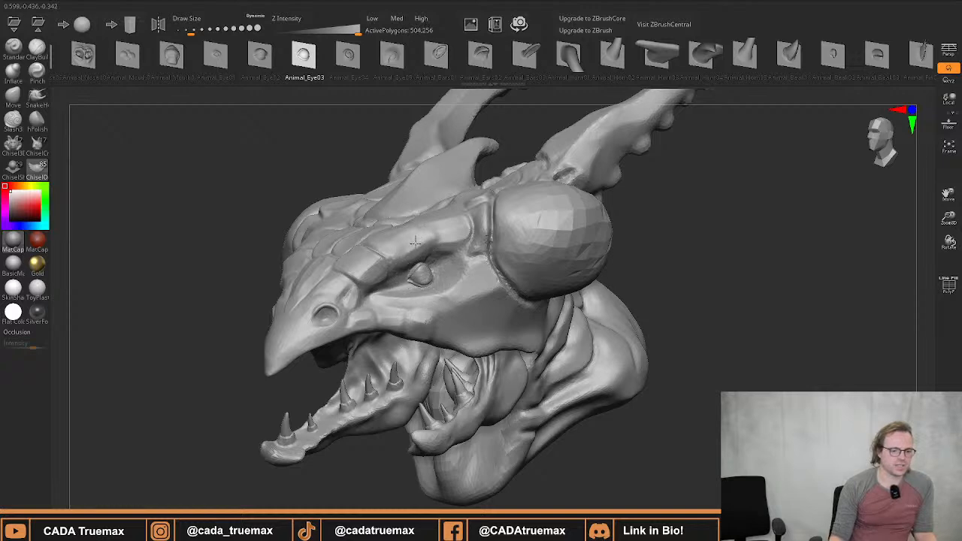
right_click_drag(436, 229, 412, 240)
right_click_drag(412, 241, 392, 297, "ctrl")
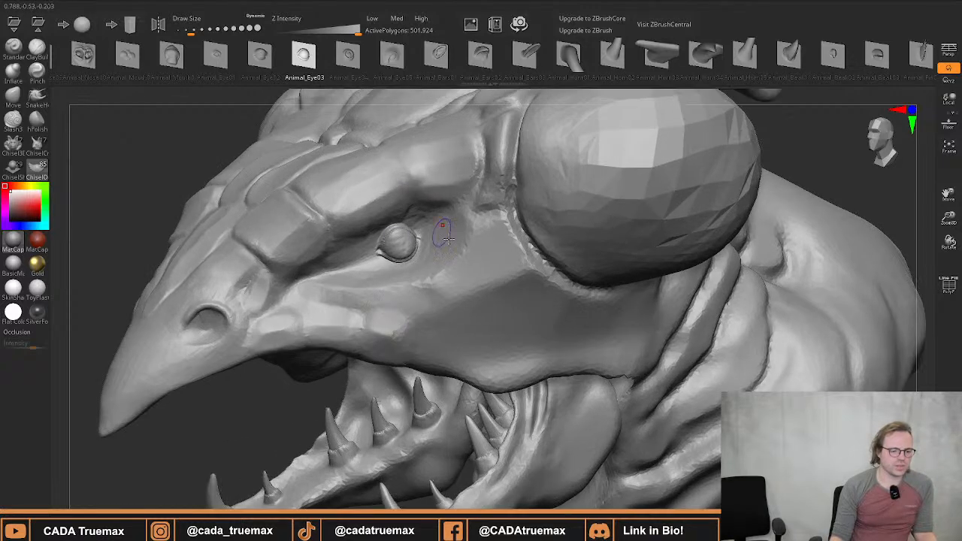
key("ctrl+z")
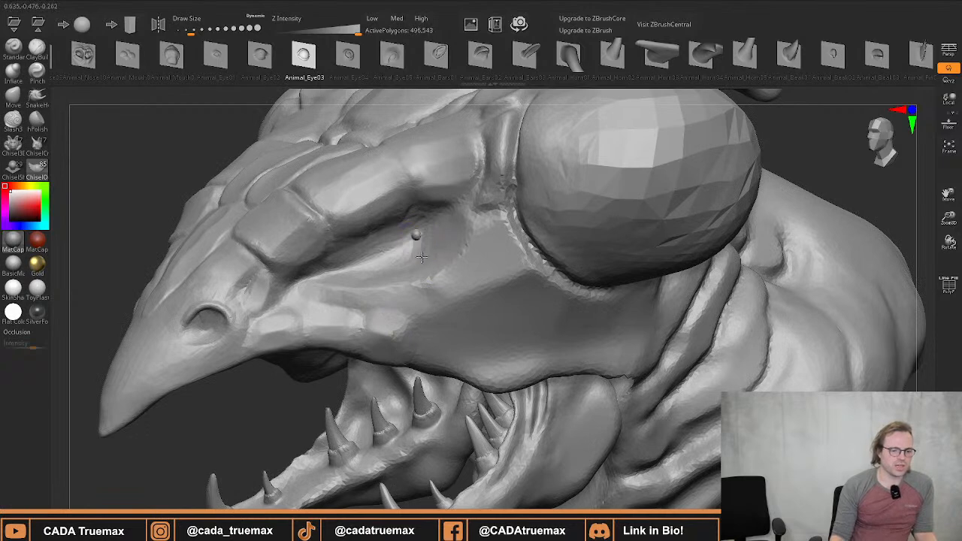
Stamp a row of three Animal_Eye03 eyes beneath the brow ridge, shrinking toward the beak, on one side only
mouse_move(435, 230)
left_mouse_down()
mouse_move(432, 175)
mouse_move(423, 170)
mouse_move(406, 203)
mouse_move(336, 271)
left_mouse_up()
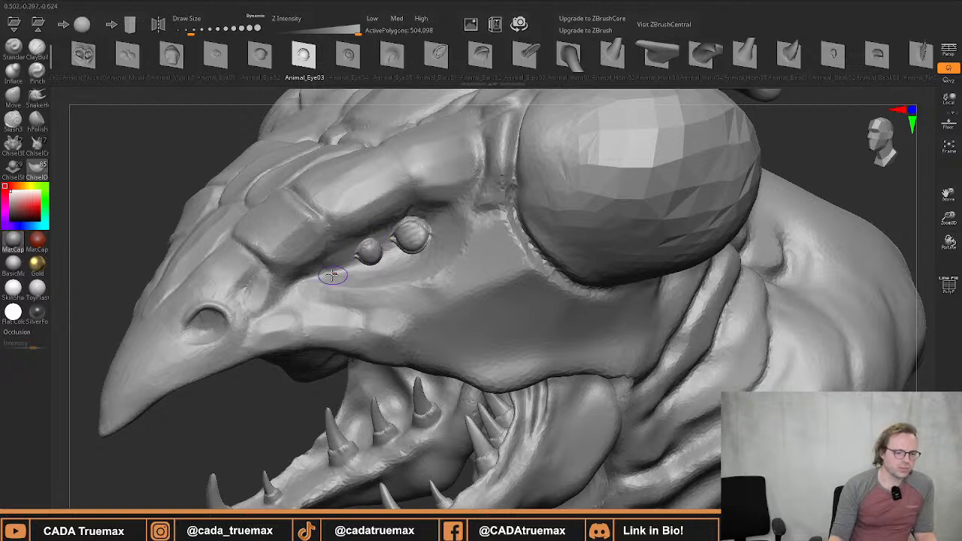
mouse_move(329, 266)
right_mouse_down()
mouse_move(300, 269)
mouse_move(284, 252)
mouse_move(414, 247)
mouse_move(352, 252)
right_mouse_up()
key("ctrl+z")
key("ctrl+z")
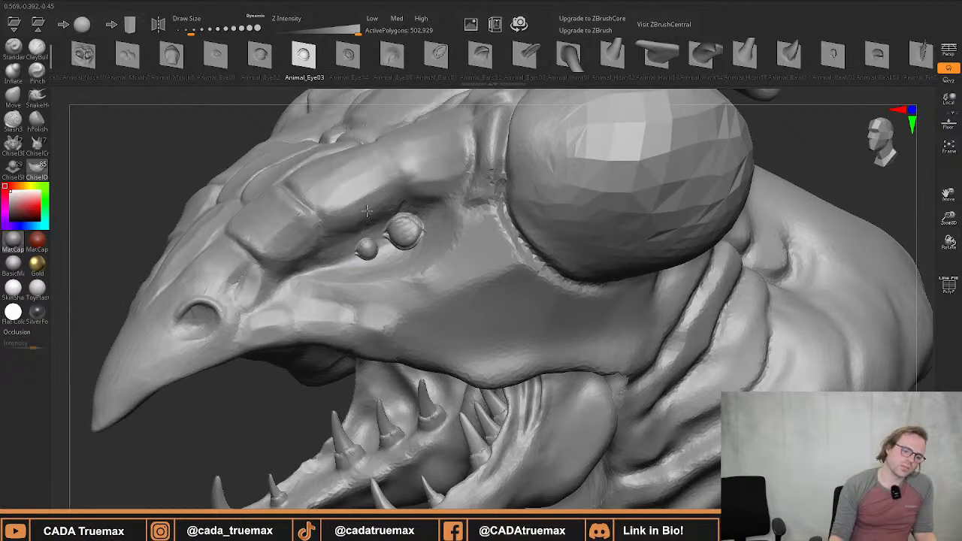
left_click_drag(367, 211, 366, 211)
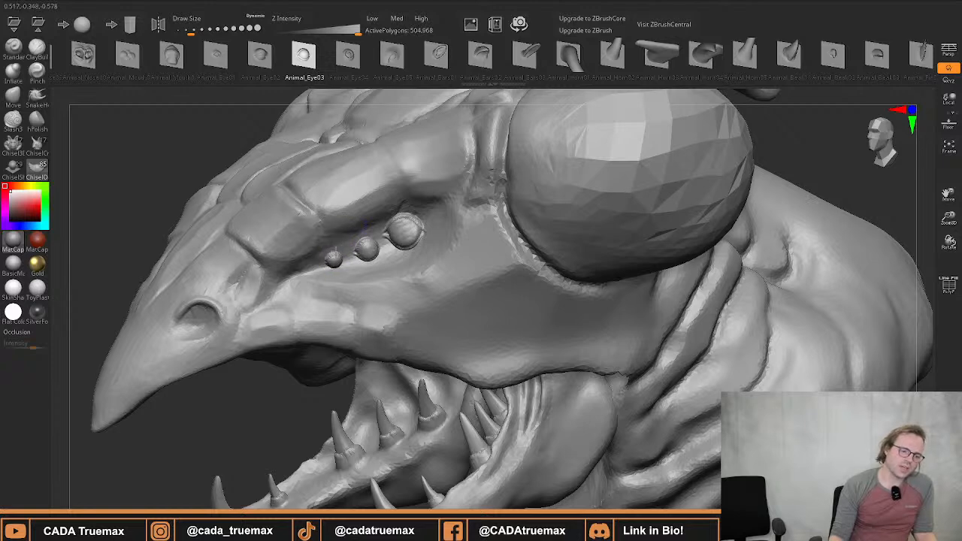
key("s")
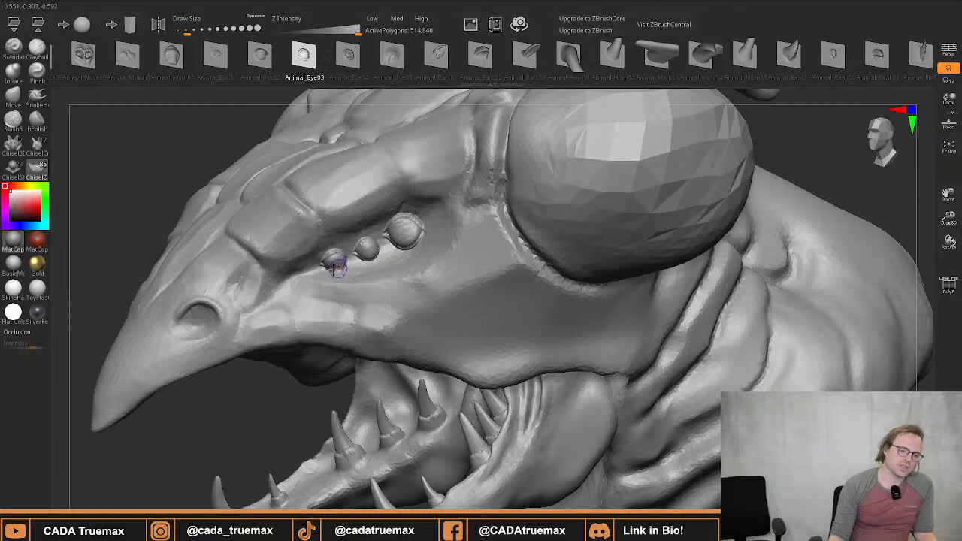
key("ctrl+z")
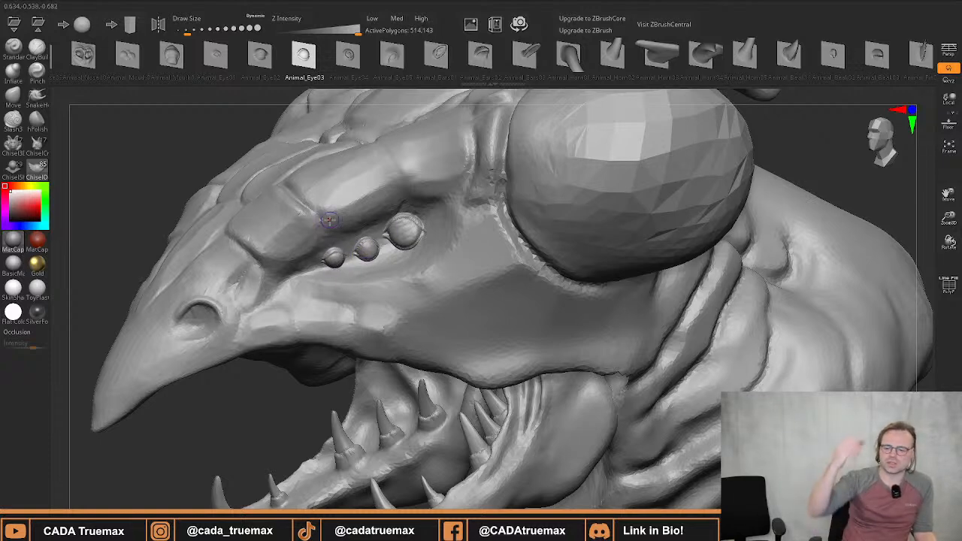
Undo the one-sided row of small eyes and turn symmetry back on
mouse_move(329, 220)
right_mouse_down()
mouse_move(459, 223)
mouse_move(331, 221)
right_mouse_up()
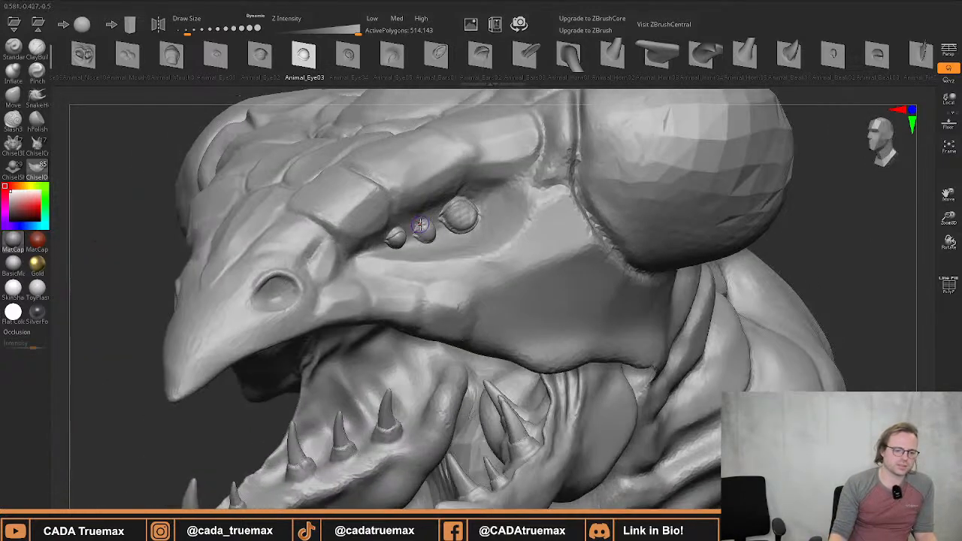
key("ctrl+z")
key("ctrl+z")
key("ctrl+z")
key("x")
right_click_drag(442, 218, 351, 251)
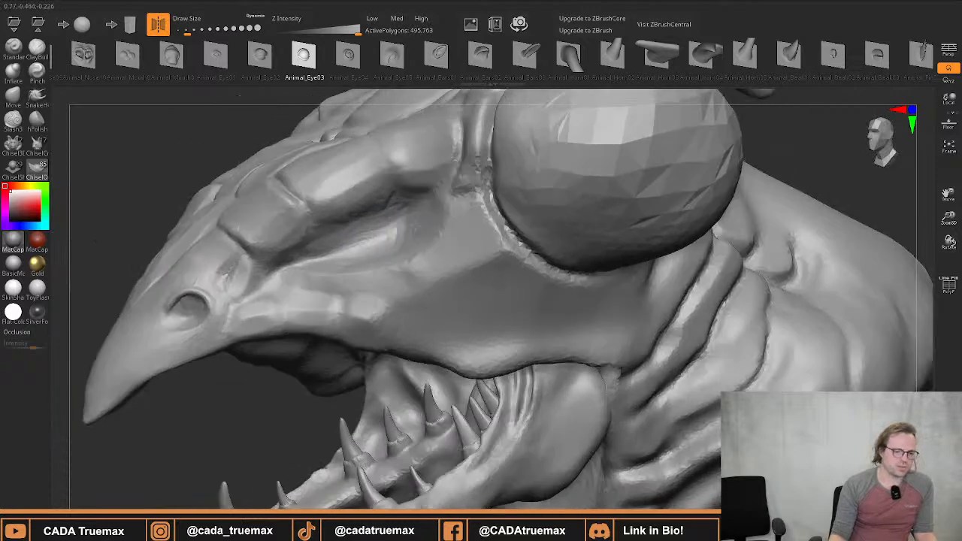
Smooth the hollow beneath the brow ridge with an enlarged brush
key("s")
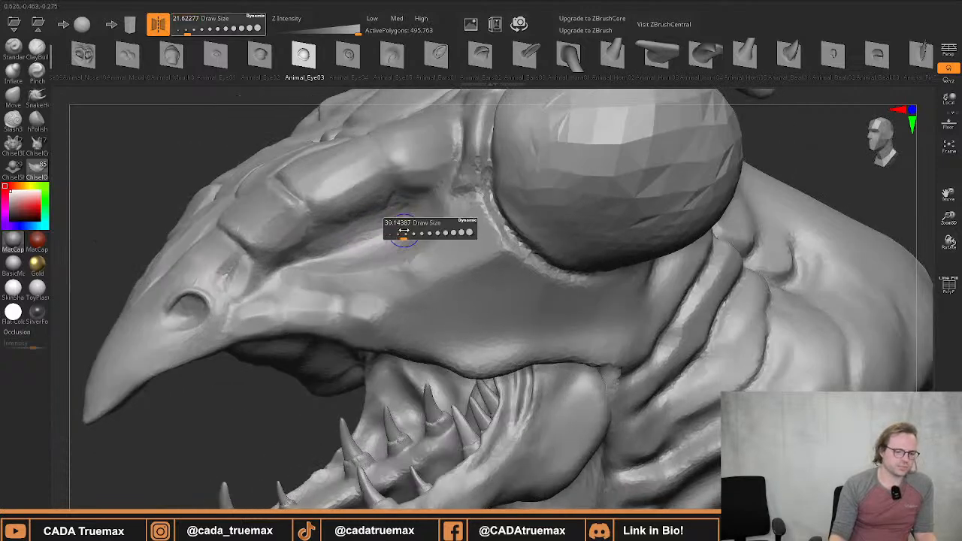
left_click_drag(400, 231, 407, 232)
left_click_drag(405, 230, 398, 234, "shift")
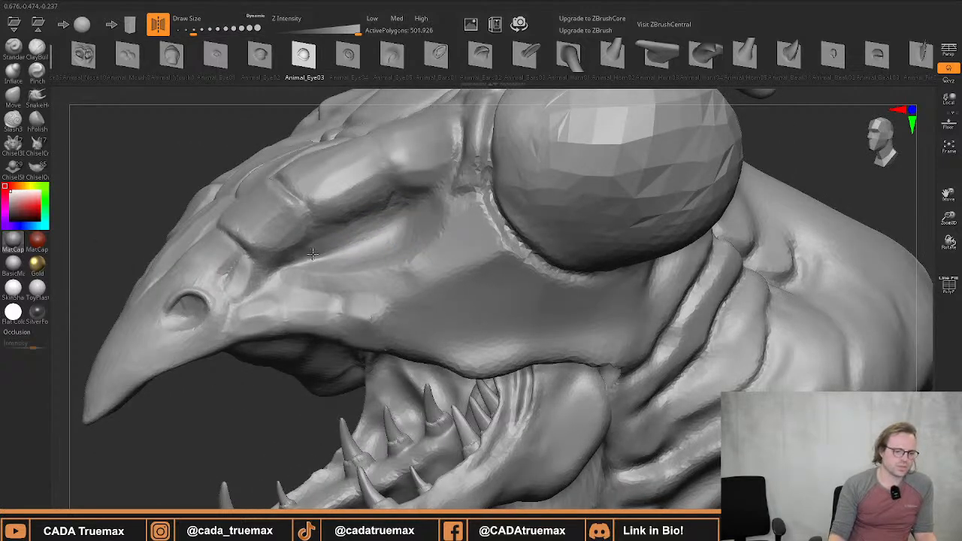
left_click_drag(313, 254, 313, 256, "shift")
Reduce the brush size and try a large symmetrical Animal_Eye03 eye in the smoothed hollow
key("s")
mouse_move(369, 243)
left_mouse_down()
mouse_move(390, 231)
mouse_move(393, 294)
left_mouse_up()
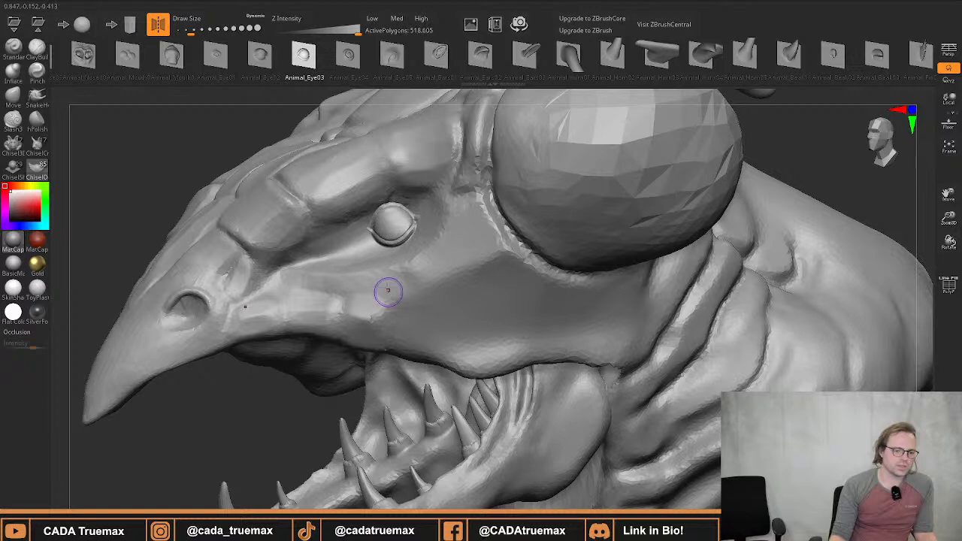
right_click_drag(370, 267, 413, 253)
key("ctrl+z")
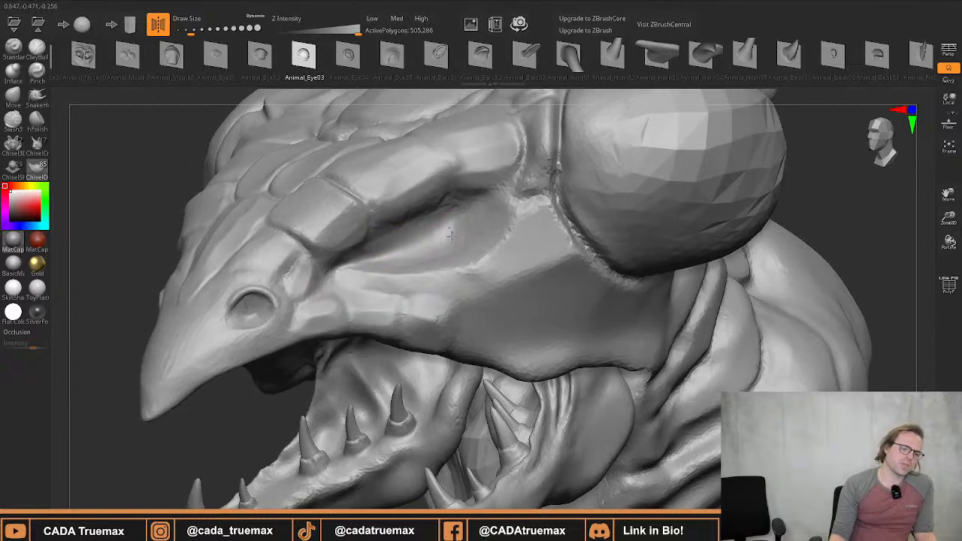
Stamp a symmetrical row of three Animal_Eye03 eyes beneath the brow ridge and inspect them from several angles
left_click_drag(451, 263, 422, 279)
right_click_drag(421, 244, 399, 253)
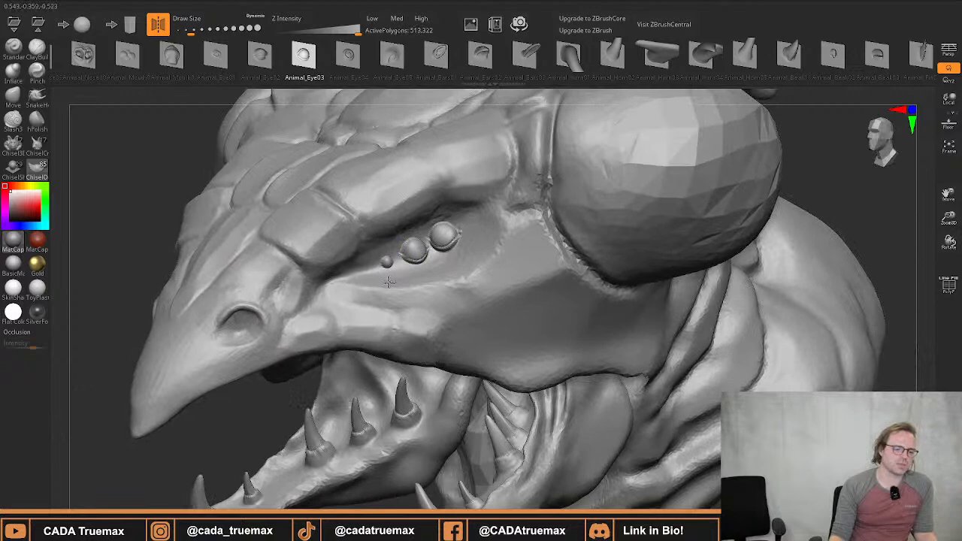
left_click_drag(410, 265, 411, 263)
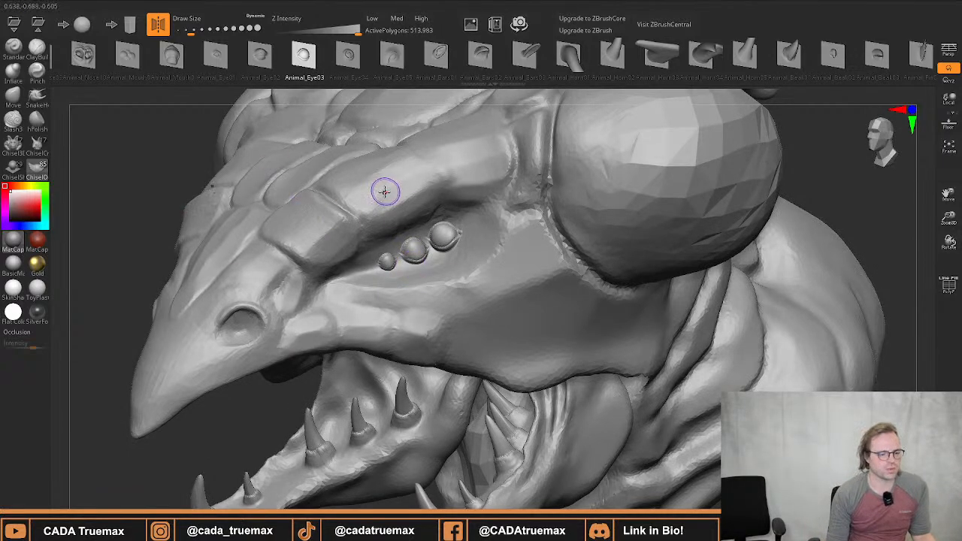
right_click_drag(384, 191, 385, 263)
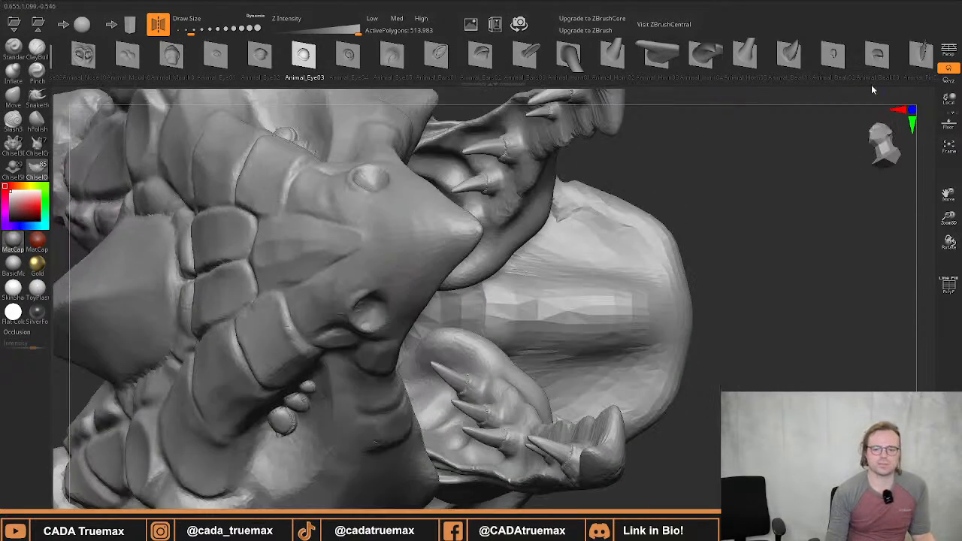
mouse_move(867, 147)
left_mouse_down()
mouse_move(873, 138)
mouse_move(872, 154)
left_mouse_up()
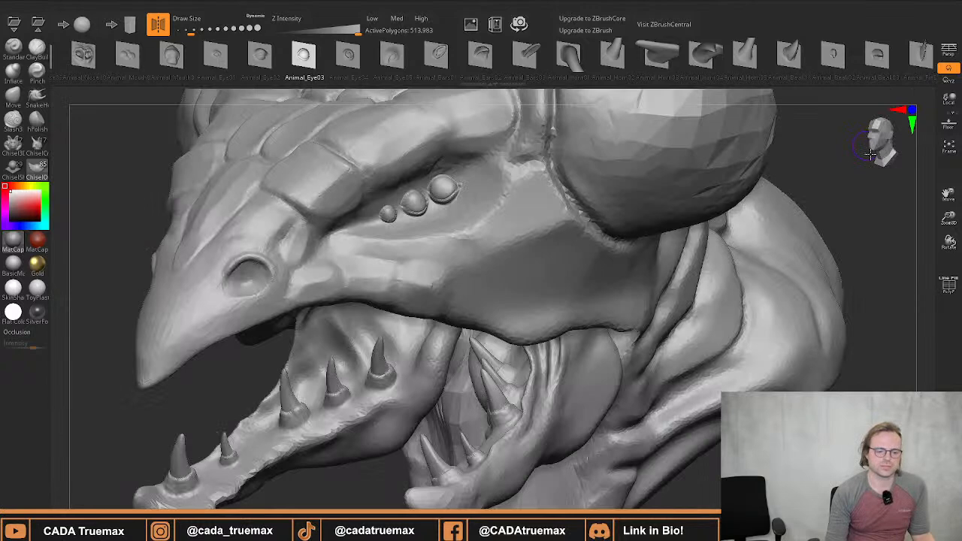
Undo the row of three small eyes and try differently sized symmetrical Animal_Eye03 eyes beneath the brow ridge
left_click(872, 154)
mouse_move(492, 260)
right_mouse_down("alt")
mouse_move(491, 297)
mouse_move(482, 257)
right_mouse_up("alt")
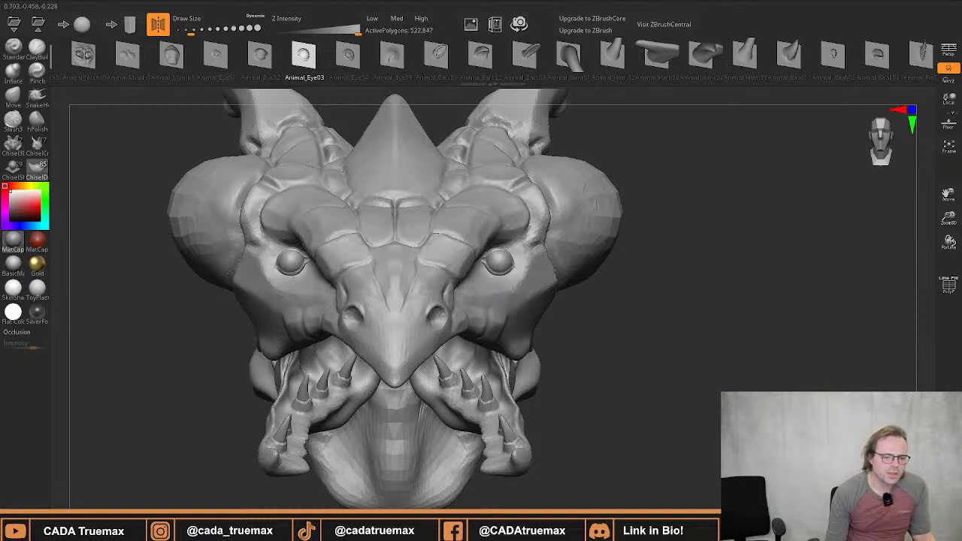
mouse_move(509, 224)
right_mouse_down()
mouse_move(418, 248)
mouse_move(429, 279)
right_mouse_up()
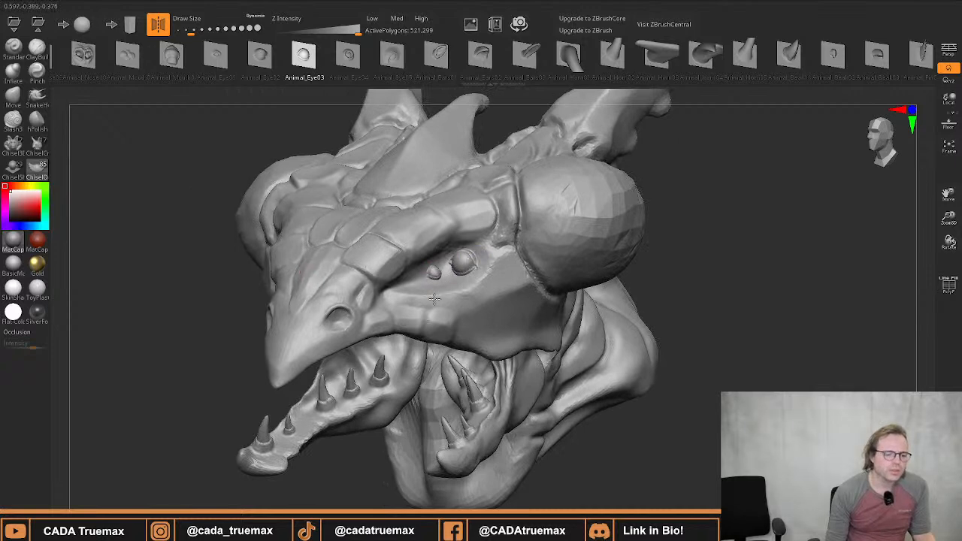
key("ctrl+z")
right_click_drag(487, 254, 462, 264)
key("ctrl+z")
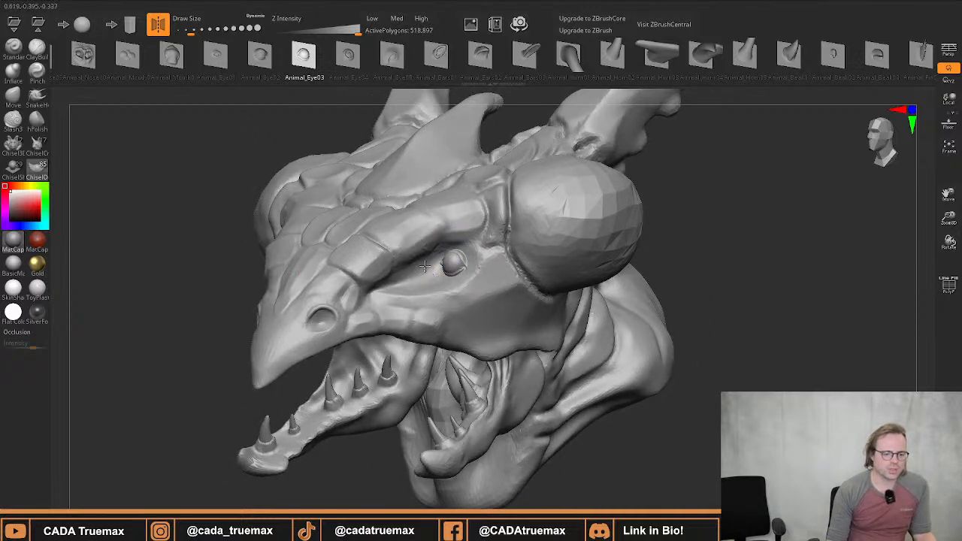
key("ctrl+z")
Try a second Animal_Eye03 eye in front of the rear one beneath the brow ridge, and undo it
right_click_drag(485, 223, 387, 280)
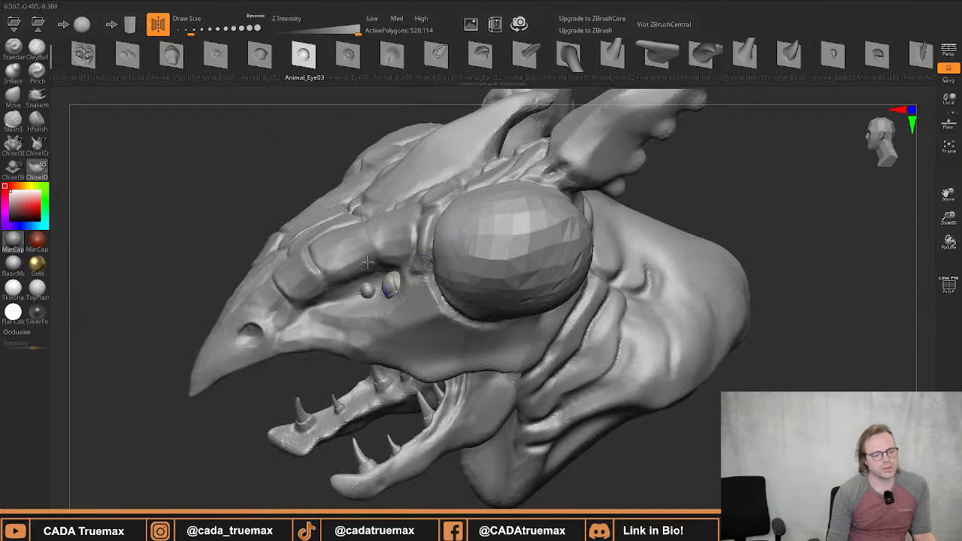
left_click_drag(364, 256, 365, 246)
right_click_drag(370, 266, 402, 247)
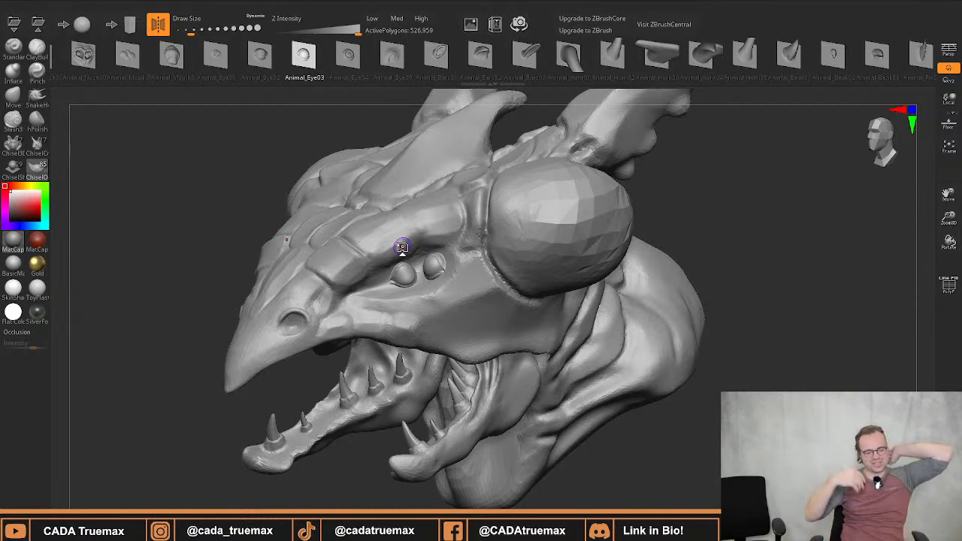
key("ctrl+z")
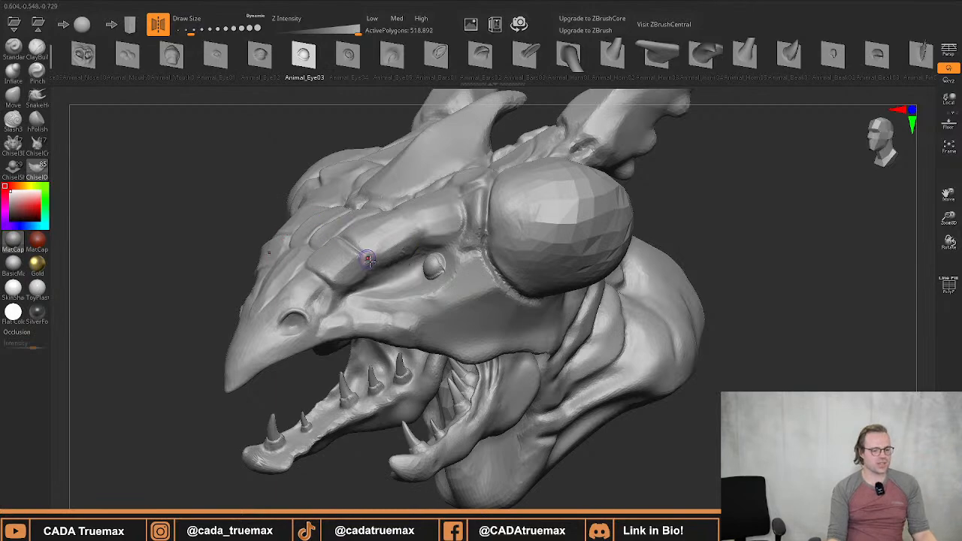
Try a symmetrical row of three Animal_Eye03 eyes beneath the brow ridge, and undo the two front eyes
mouse_move(354, 255)
right_mouse_down()
mouse_move(325, 262)
mouse_move(320, 313)
mouse_move(293, 333)
mouse_move(351, 305)
right_mouse_up()
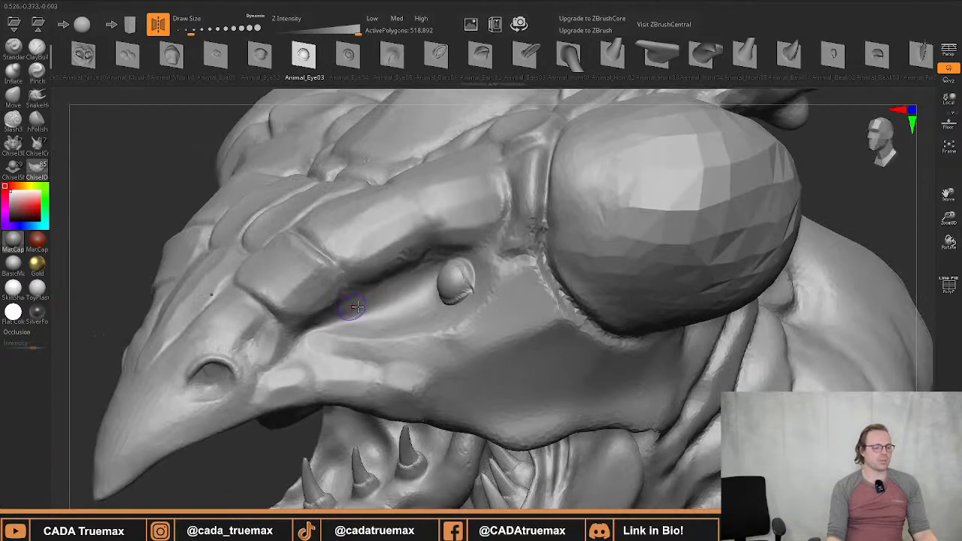
left_click_drag(406, 328, 372, 354)
mouse_move(382, 328)
right_mouse_down()
mouse_move(359, 318)
mouse_move(396, 316)
right_mouse_up()
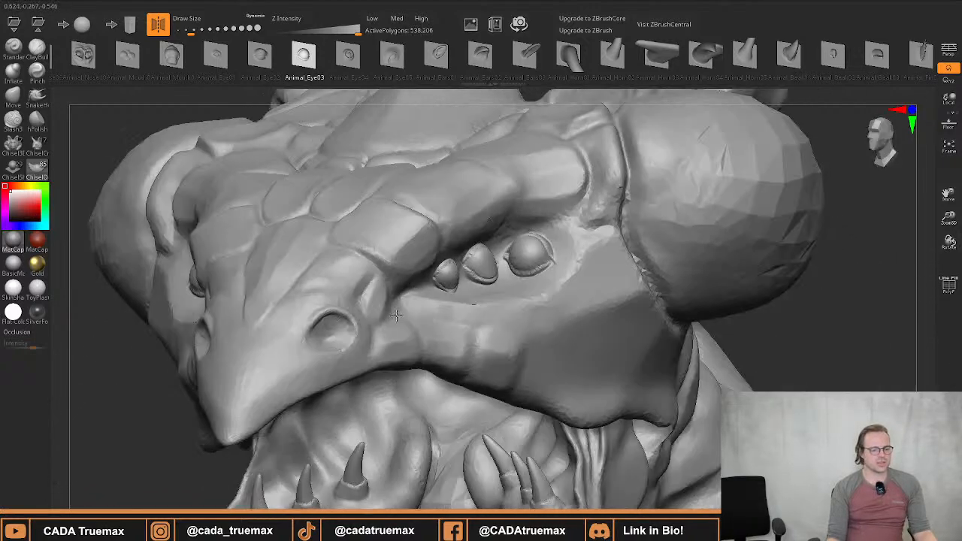
key("ctrl+z")
key("ctrl+z")
right_click_drag(483, 286, 459, 281)
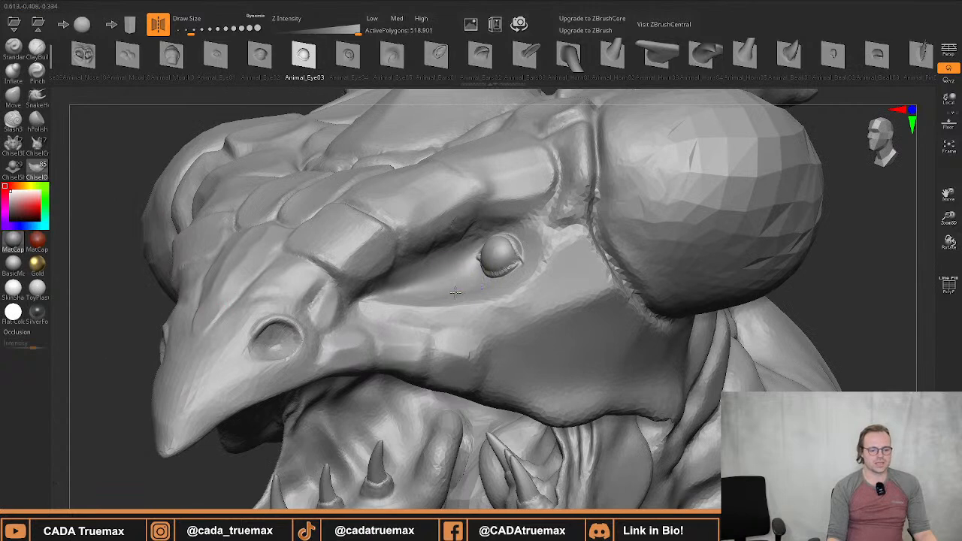
Try smaller Animal_Eye03 eyes in front of the remaining one, and undo all small eyes in the hollow
left_click_drag(460, 320, 465, 322)
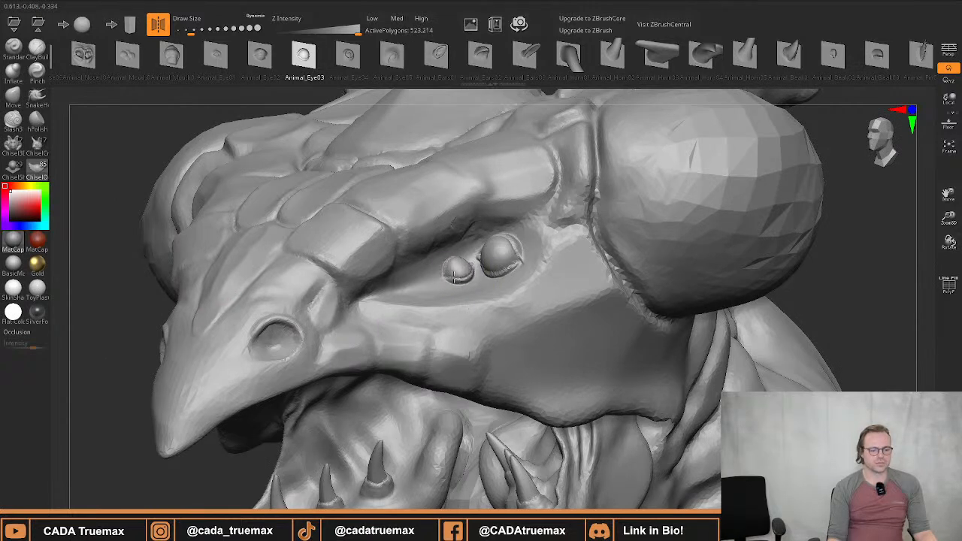
left_click_drag(454, 274, 454, 241)
left_click_drag(463, 223, 447, 215)
mouse_move(417, 263)
right_mouse_down()
mouse_move(404, 278)
mouse_move(410, 260)
right_mouse_up()
key("ctrl+z")
key("ctrl+z")
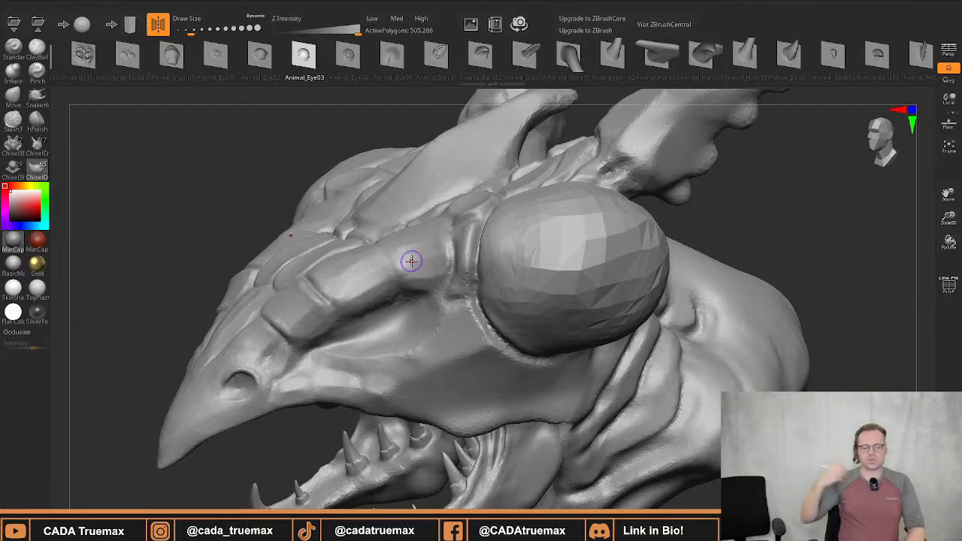
Try a symmetrical Animal_Eye02 lidded eye in the hollow beneath the brow ridge, and undo each attempt
left_click(261, 54)
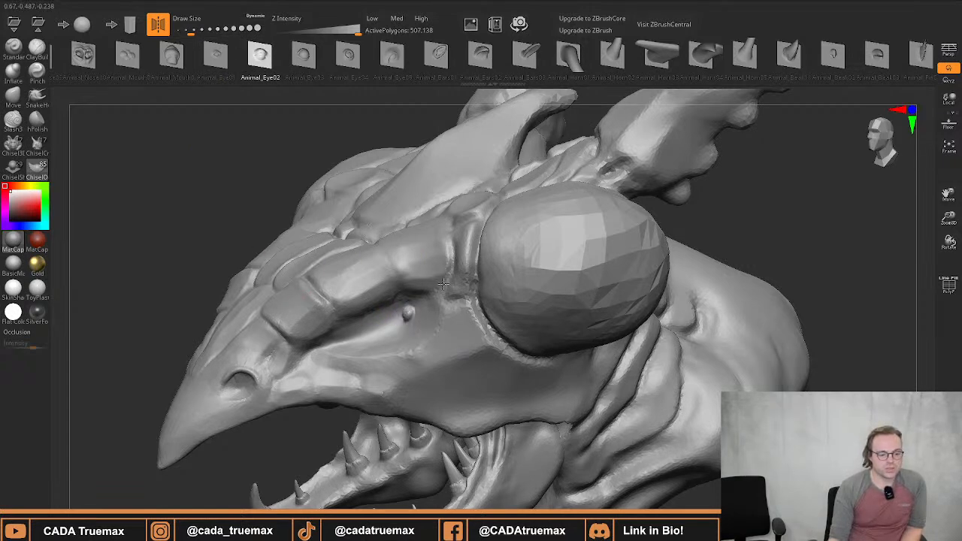
left_click_drag(406, 315, 375, 285)
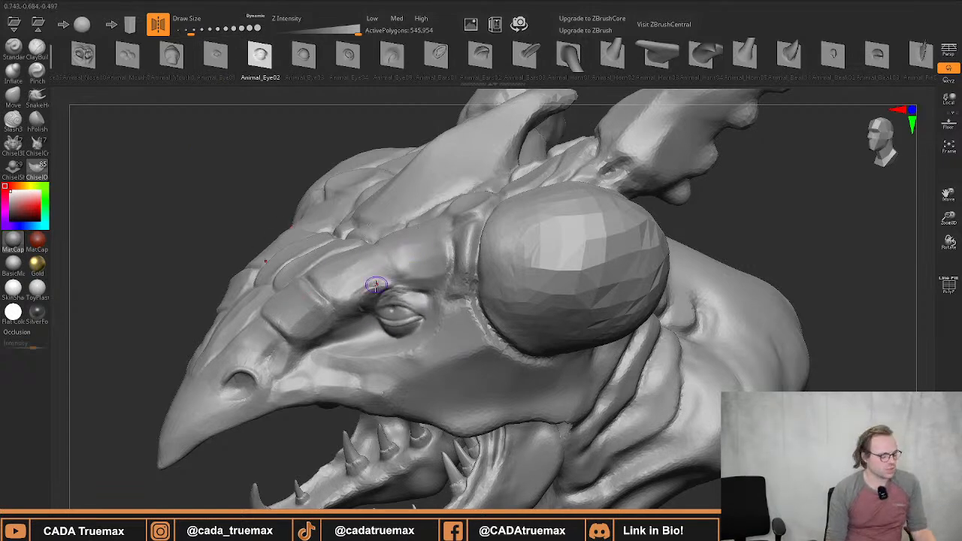
right_click_drag(376, 285, 384, 279)
key("ctrl+z")
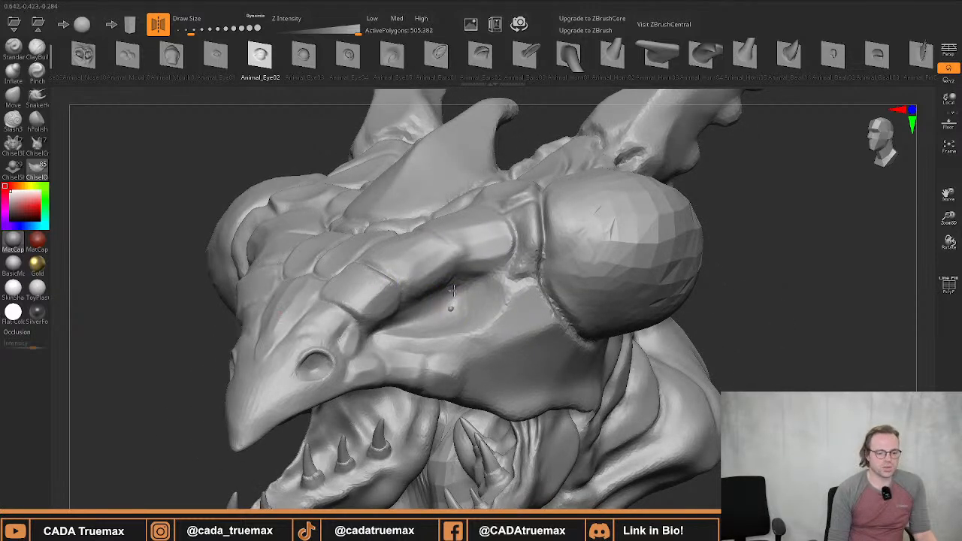
left_click_drag(458, 274, 440, 232)
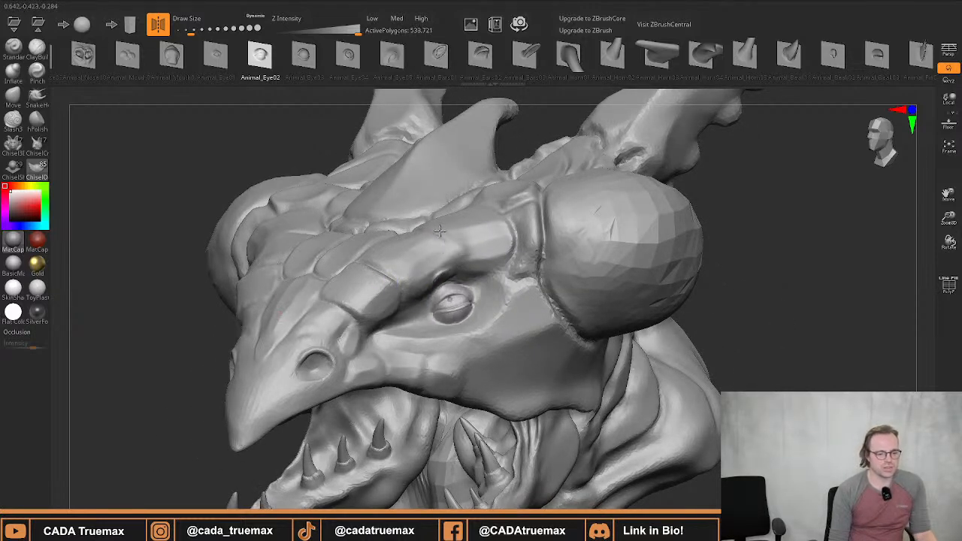
right_click_drag(440, 232, 417, 261)
key("ctrl+z")
Try further placements of the Animal_Eye02 lidded eye from other viewing angles, and undo them
left_click_drag(351, 321, 354, 279)
right_click_drag(354, 285, 506, 291)
key("ctrl+z")
left_click_drag(507, 292, 509, 242)
right_click_drag(446, 254, 482, 266)
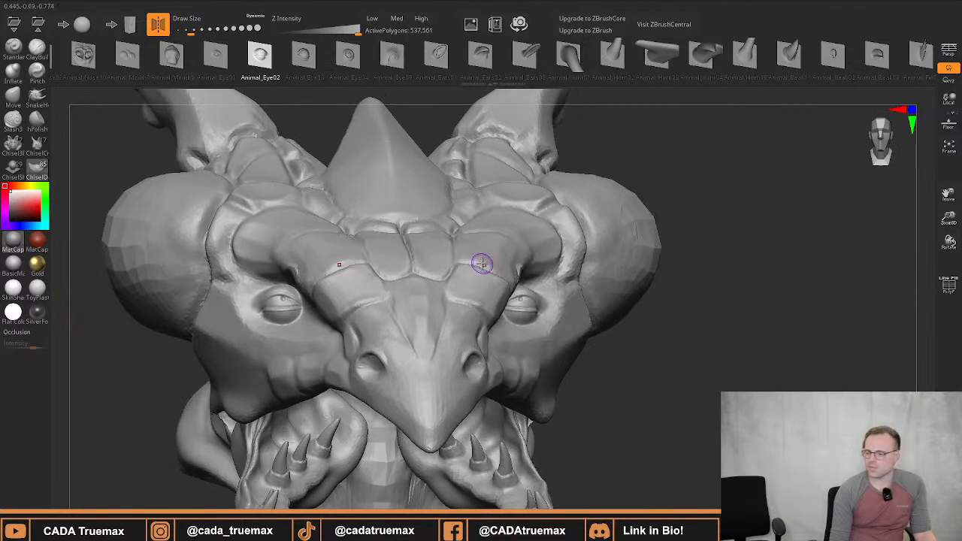
key("ctrl+z")
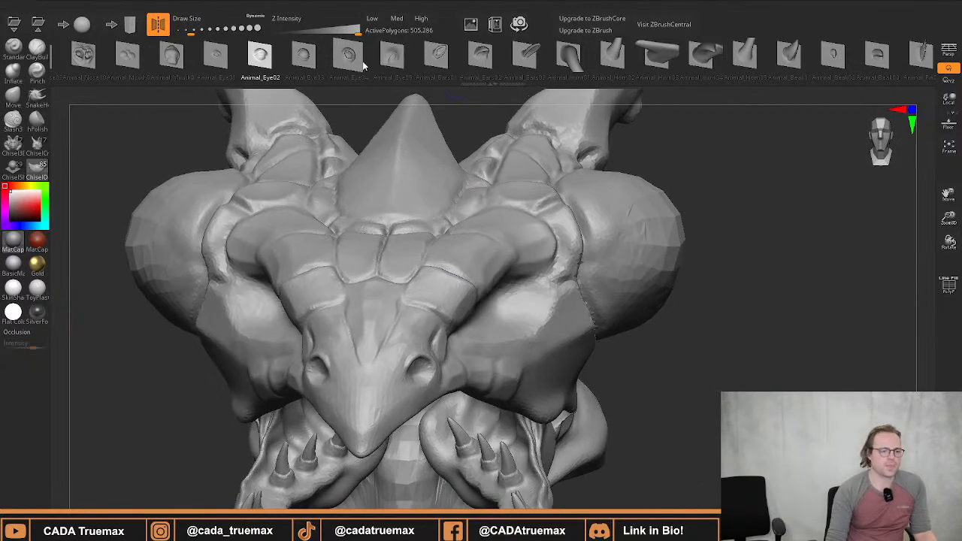
Try large symmetrical Animal_Eye03 eyes in the hollows from the front view, and undo them
left_click(318, 63)
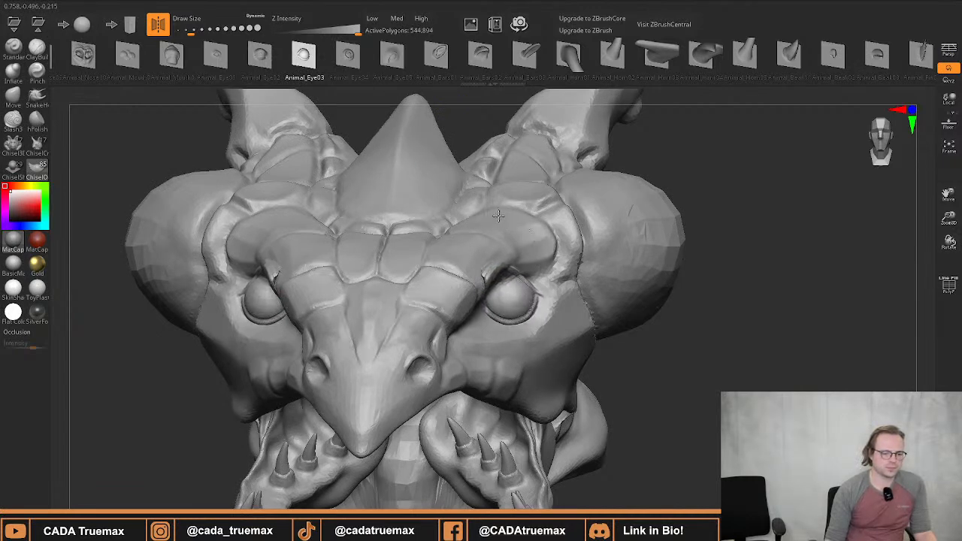
left_click_drag(497, 209, 496, 214)
mouse_move(497, 263)
right_mouse_down()
mouse_move(483, 275)
mouse_move(449, 272)
right_mouse_up()
right_click_drag(485, 304, 507, 300, "shift")
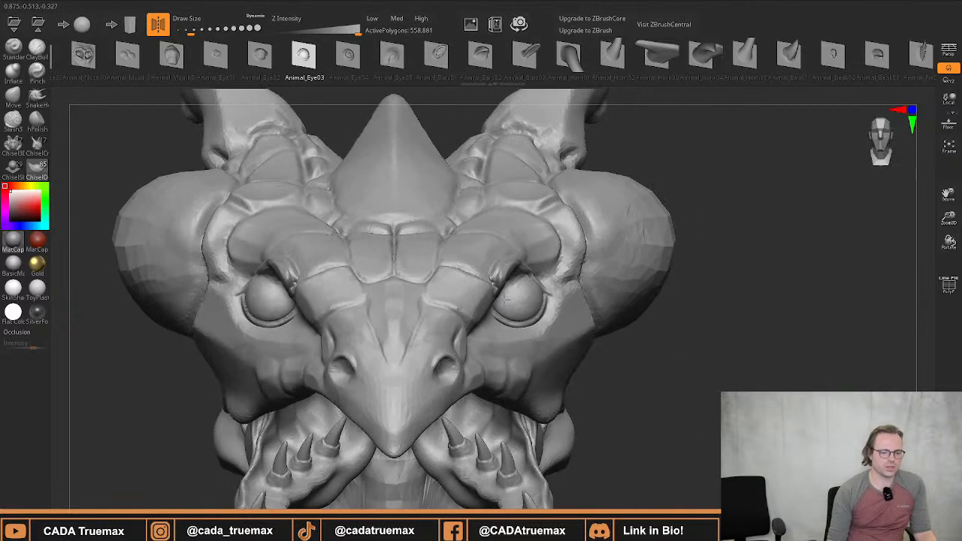
key("ctrl+z")
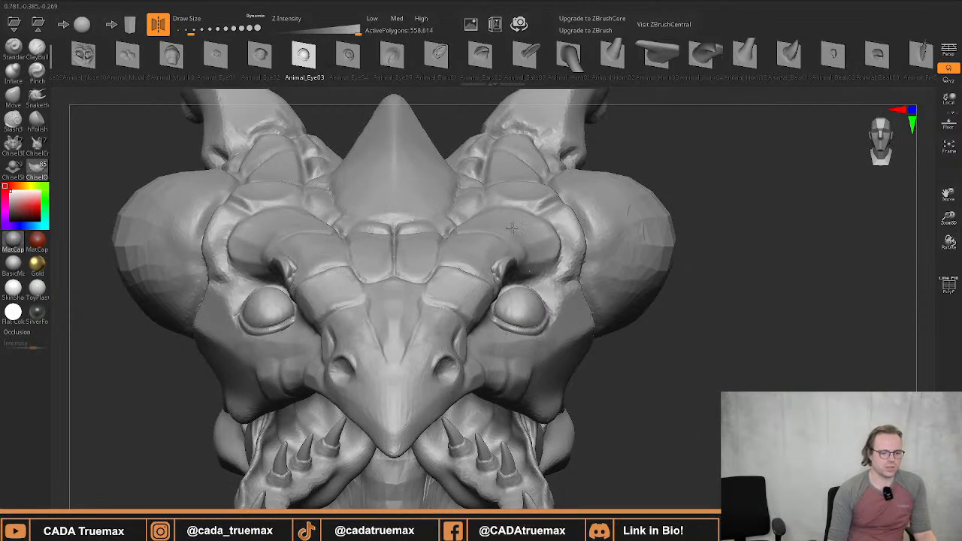
left_click_drag(512, 228, 513, 227)
mouse_move(513, 227)
right_mouse_down()
mouse_move(372, 285)
mouse_move(436, 306)
mouse_move(387, 304)
right_mouse_up()
key("ctrl+z")
Stamp one large symmetrical Animal_Eye03 eye in each hollow and inspect it from the front, above and the side
right_click_drag(446, 305, 481, 299)
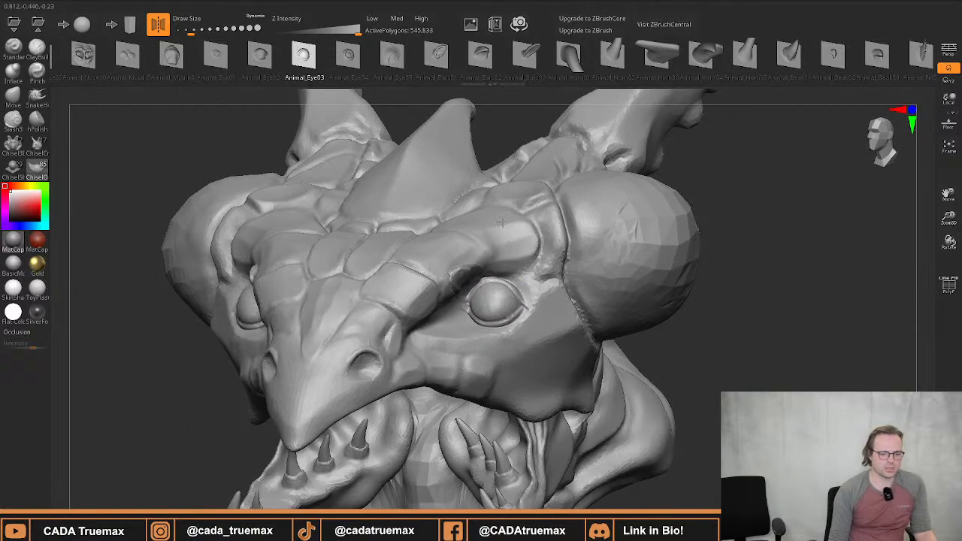
mouse_move(491, 221)
right_mouse_down()
mouse_move(548, 239)
mouse_move(527, 252)
mouse_move(498, 218)
right_mouse_up()
right_click_drag(478, 259, 457, 270)
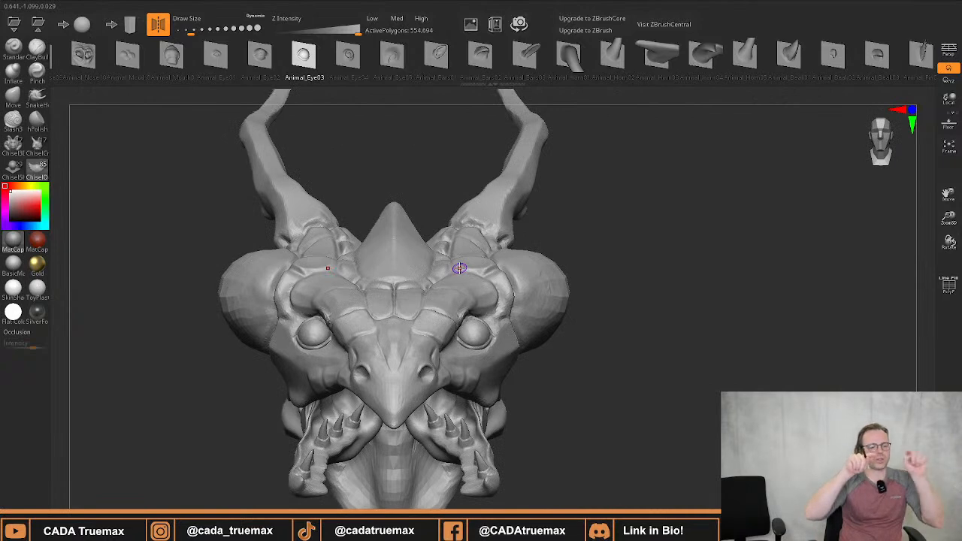
mouse_move(404, 251)
right_mouse_down()
mouse_move(432, 263)
mouse_move(441, 288)
mouse_move(404, 272)
mouse_move(420, 254)
right_mouse_up()
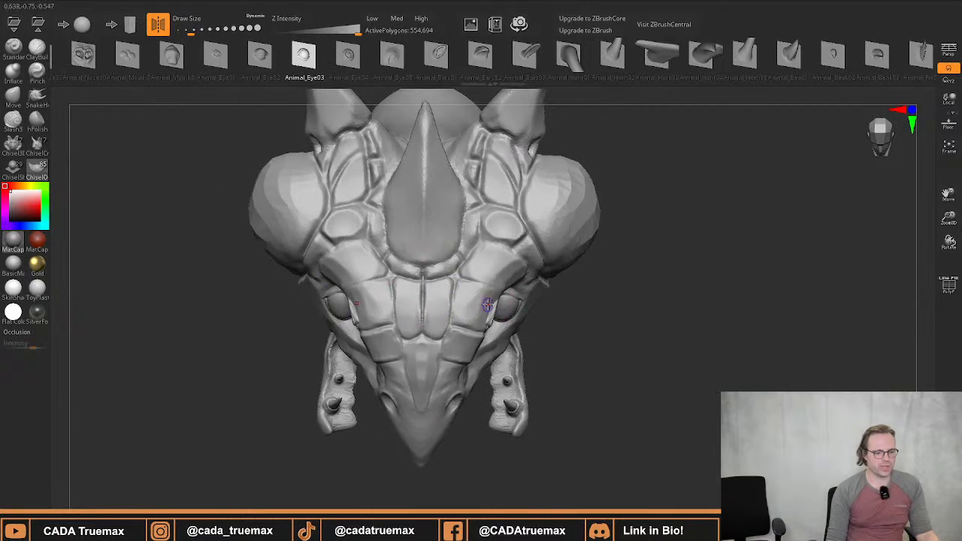
mouse_move(512, 293)
right_mouse_down()
mouse_move(437, 295)
mouse_move(415, 339)
mouse_move(391, 334)
right_mouse_up()
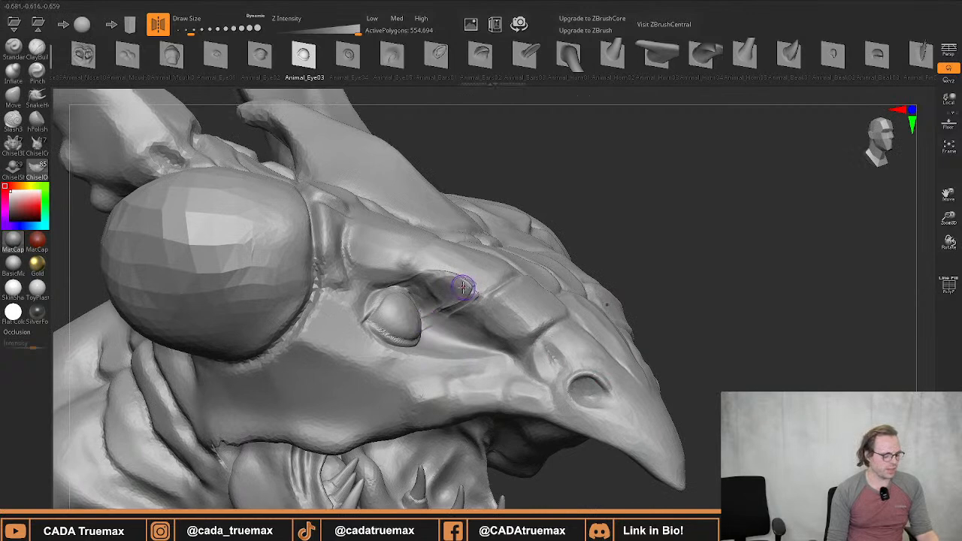
Rebuild the dented brow ridge plate above the eye with an enlarged ClayBuildup brush and smooth it
left_click(37, 47)
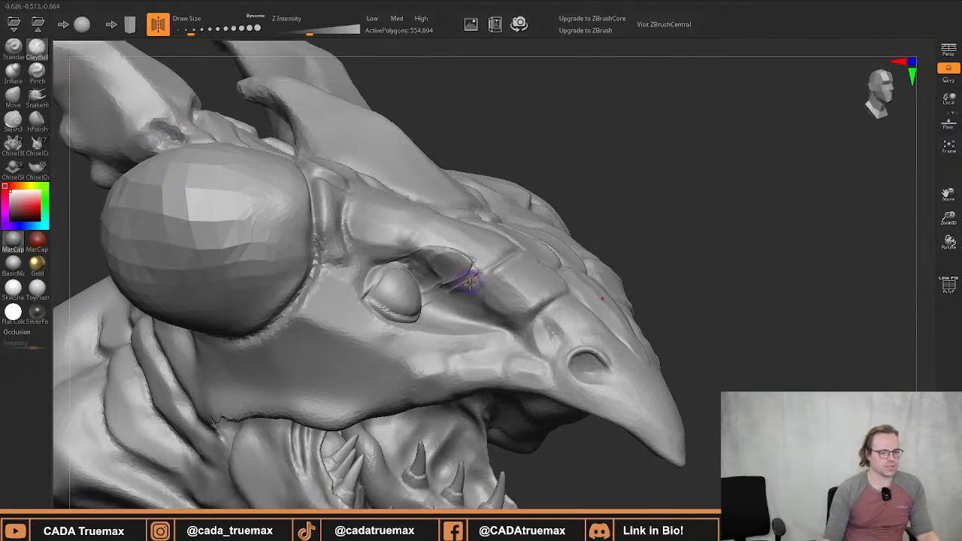
key("s")
mouse_move(458, 282)
left_mouse_down()
mouse_move(448, 245)
mouse_move(441, 249)
mouse_move(449, 247)
mouse_move(459, 265)
mouse_move(476, 266)
mouse_move(473, 278)
left_mouse_up()
right_click_drag(486, 223, 426, 300)
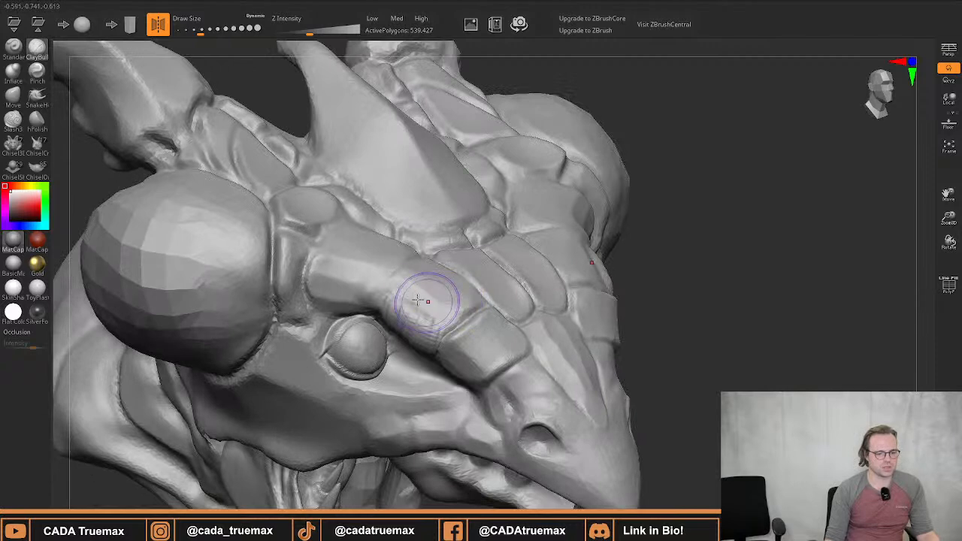
mouse_move(396, 289)
left_mouse_down()
mouse_move(429, 279)
mouse_move(438, 288)
mouse_move(423, 299)
mouse_move(430, 316)
mouse_move(441, 308)
mouse_move(422, 303)
mouse_move(416, 325)
left_mouse_up()
key("s")
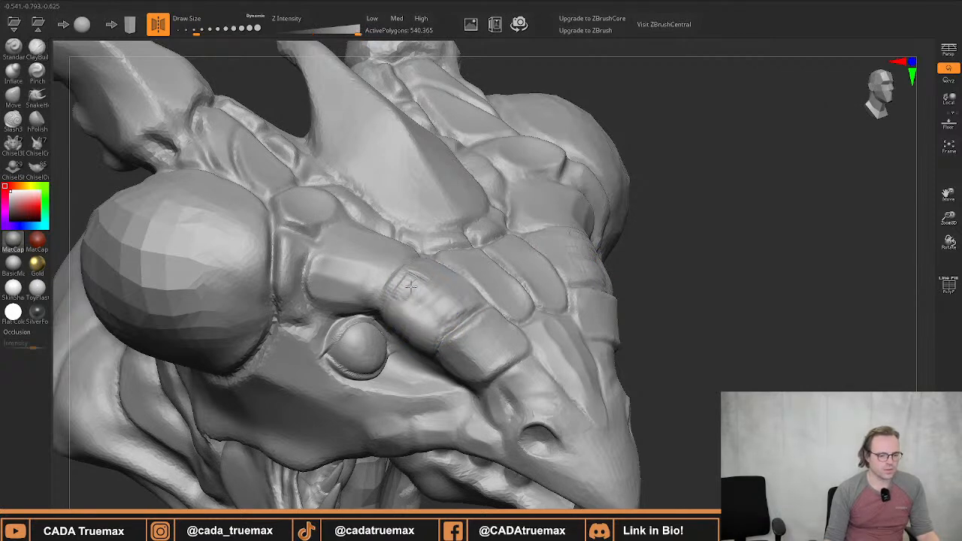
left_click_drag(395, 321, 406, 309, "shift")
Build up a raised edge on the rear brow plate above the eye and blend it into the plate
right_click_drag(388, 292, 388, 325)
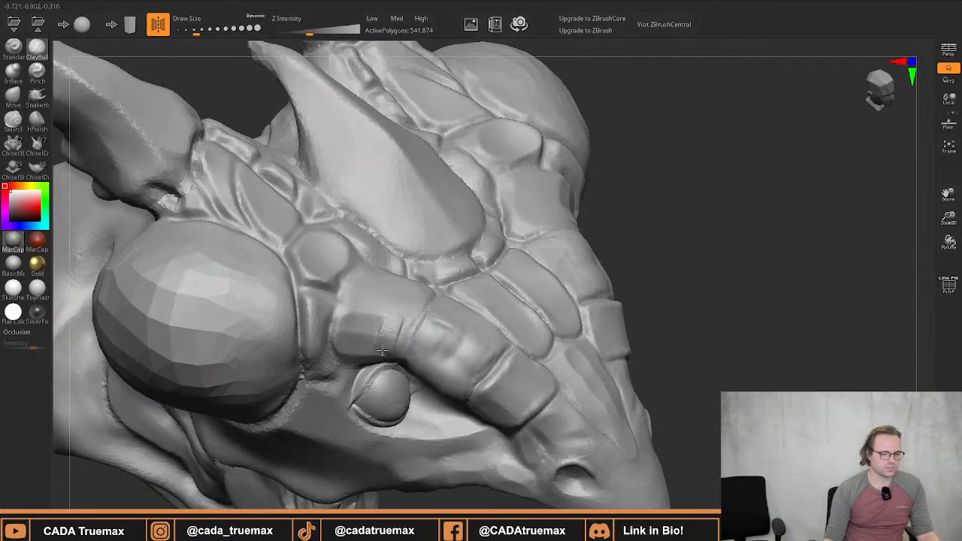
left_click_drag(388, 344, 416, 296)
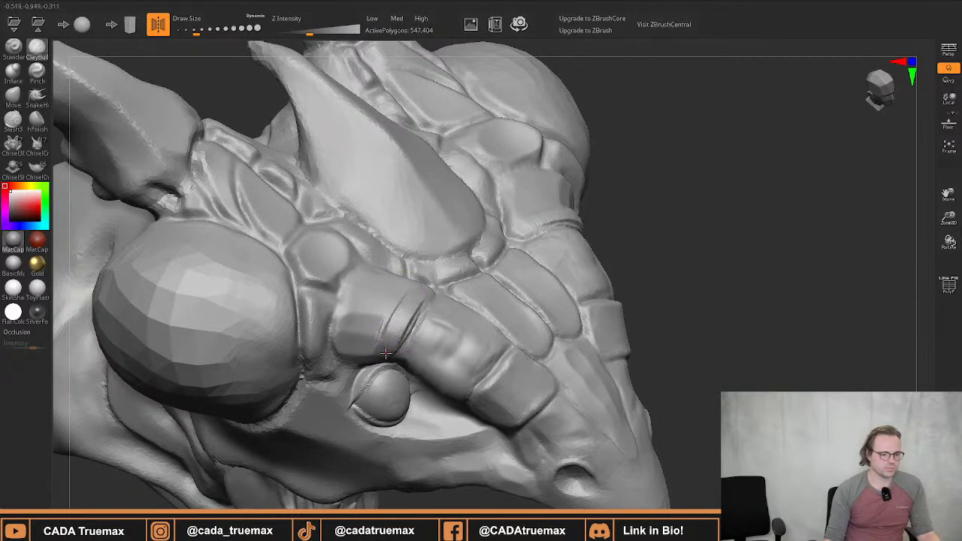
mouse_move(367, 367)
left_mouse_down()
mouse_move(370, 331)
mouse_move(349, 360)
left_mouse_up()
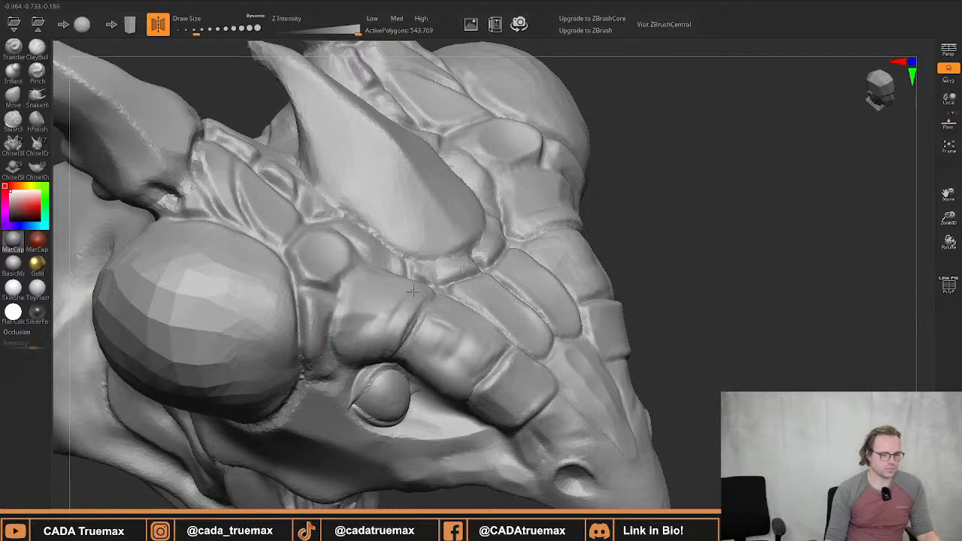
Build up an eyelid rim around the front corner and underside of the eye with a smaller ClayBuildup brush
right_click_drag(423, 321, 486, 270)
key("s")
left_click_drag(487, 269, 484, 270)
right_click_drag(486, 275, 531, 236, "ctrl")
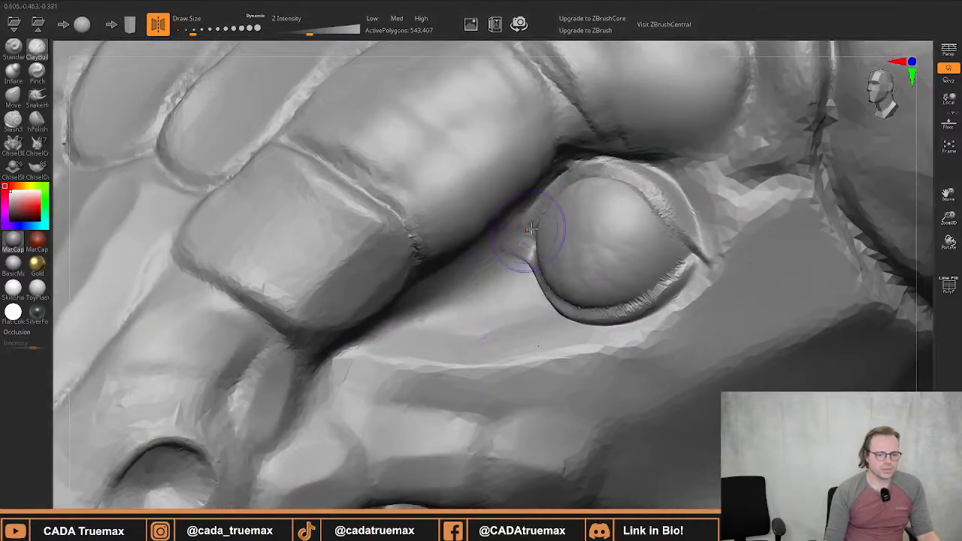
key("s")
mouse_move(554, 203)
left_mouse_down()
mouse_move(516, 236)
mouse_move(522, 218)
mouse_move(525, 258)
left_mouse_up()
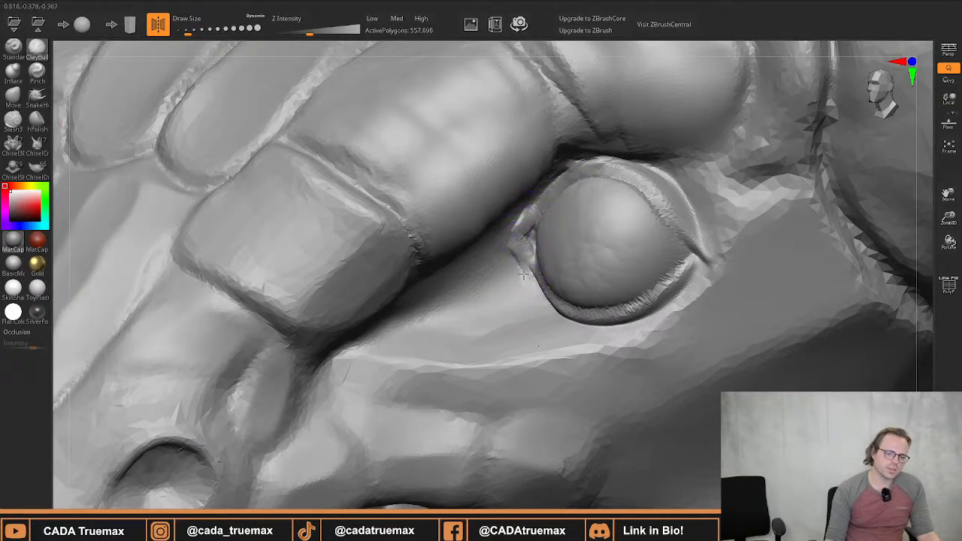
left_click_drag(515, 250, 519, 282)
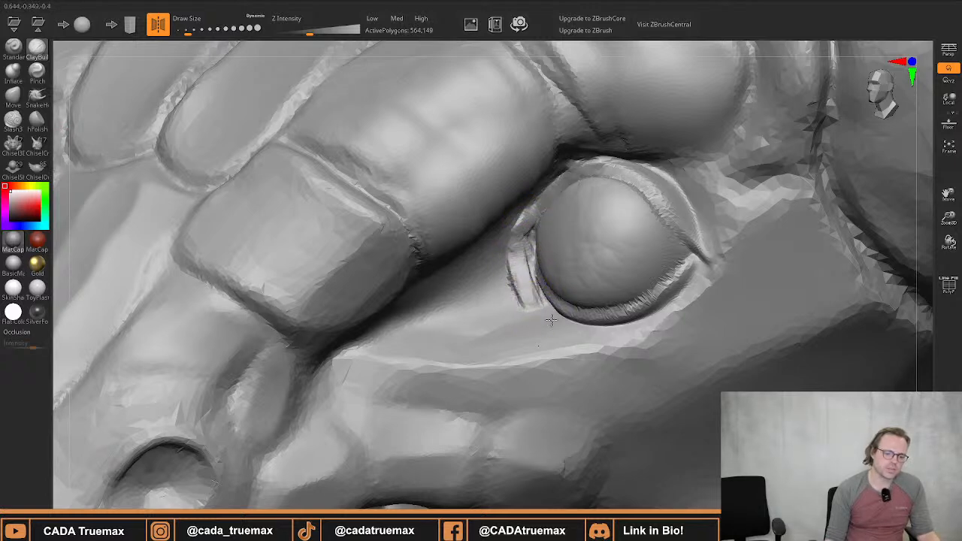
left_click_drag(557, 319, 577, 335)
Refine the front eyelid fold and build up the upper eyelid over the eye towards its rear corner
key("s")
mouse_move(516, 277)
left_mouse_down()
mouse_move(517, 237)
mouse_move(511, 299)
mouse_move(532, 322)
mouse_move(482, 301)
mouse_move(502, 298)
left_mouse_up()
right_click_drag(501, 305, 489, 314)
mouse_move(544, 271)
left_mouse_down()
mouse_move(585, 335)
mouse_move(516, 248)
left_mouse_up()
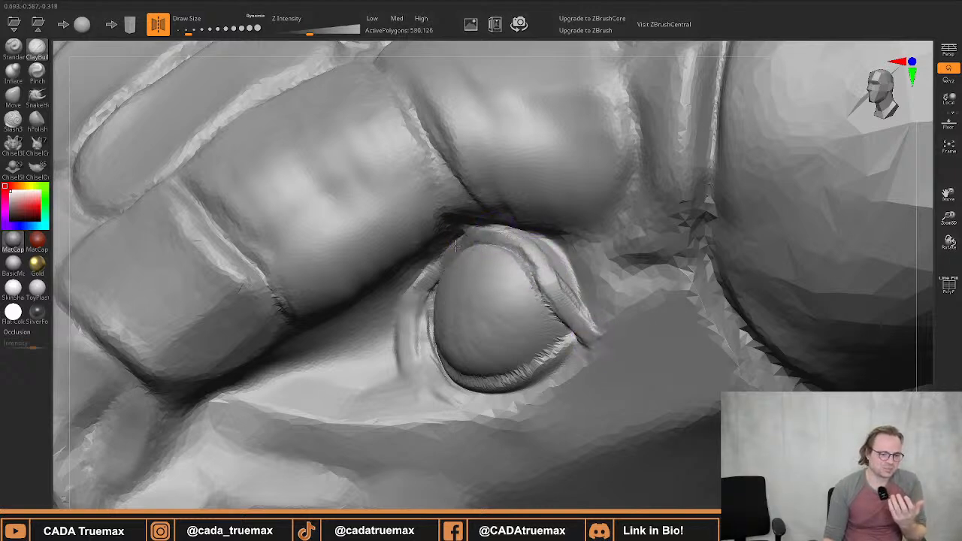
mouse_move(456, 246)
left_mouse_down()
mouse_move(415, 295)
mouse_move(441, 255)
mouse_move(494, 238)
mouse_move(585, 299)
mouse_move(549, 257)
mouse_move(567, 264)
mouse_move(569, 294)
mouse_move(555, 279)
left_mouse_up()
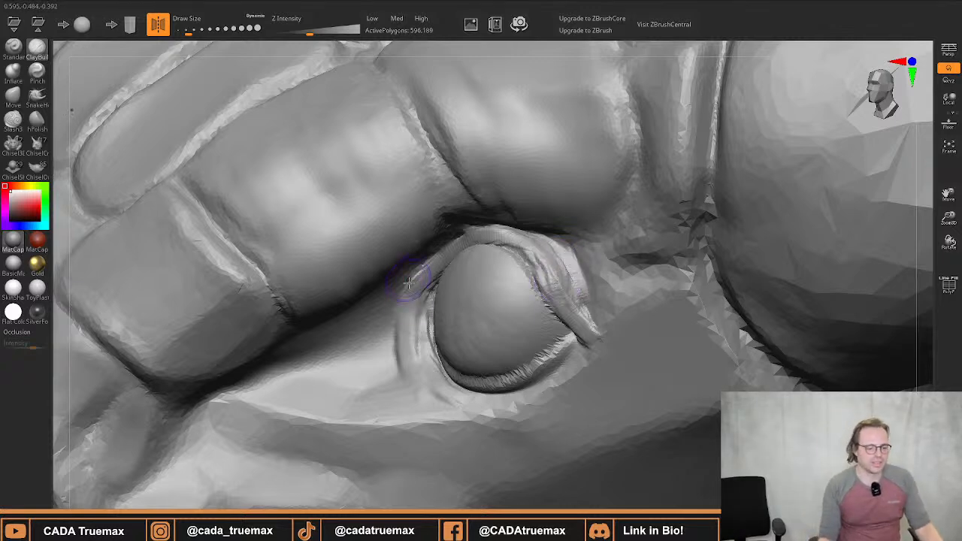
Build up the lower eyelid rim towards the eye's rear corner with the ClayBuildup brush
mouse_move(414, 305)
right_mouse_down()
mouse_move(449, 301)
mouse_move(416, 301)
right_mouse_up()
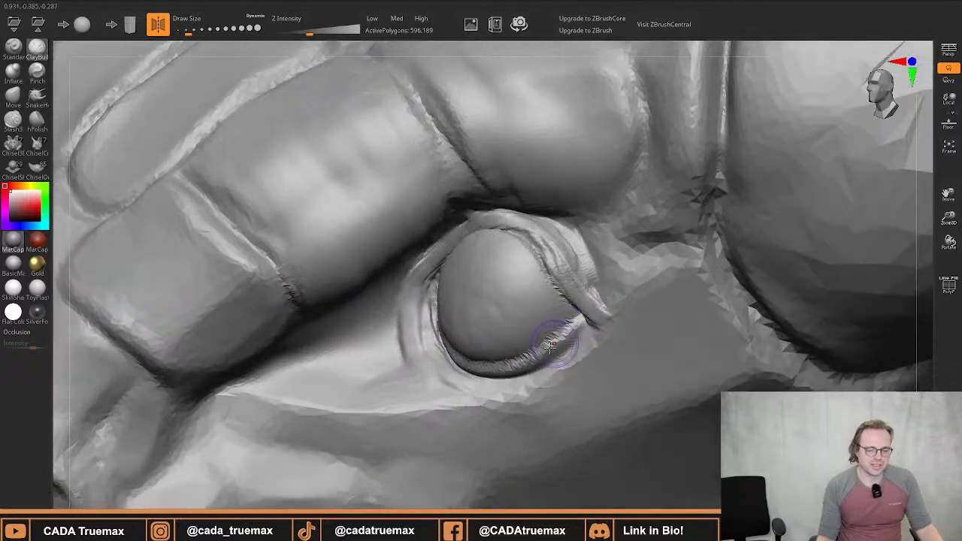
mouse_move(550, 346)
left_mouse_down()
mouse_move(517, 367)
mouse_move(575, 335)
mouse_move(509, 365)
mouse_move(459, 364)
mouse_move(500, 370)
mouse_move(568, 340)
mouse_move(550, 360)
mouse_move(521, 366)
left_mouse_up()
mouse_move(490, 314)
right_mouse_down()
mouse_move(461, 318)
mouse_move(464, 297)
right_mouse_up()
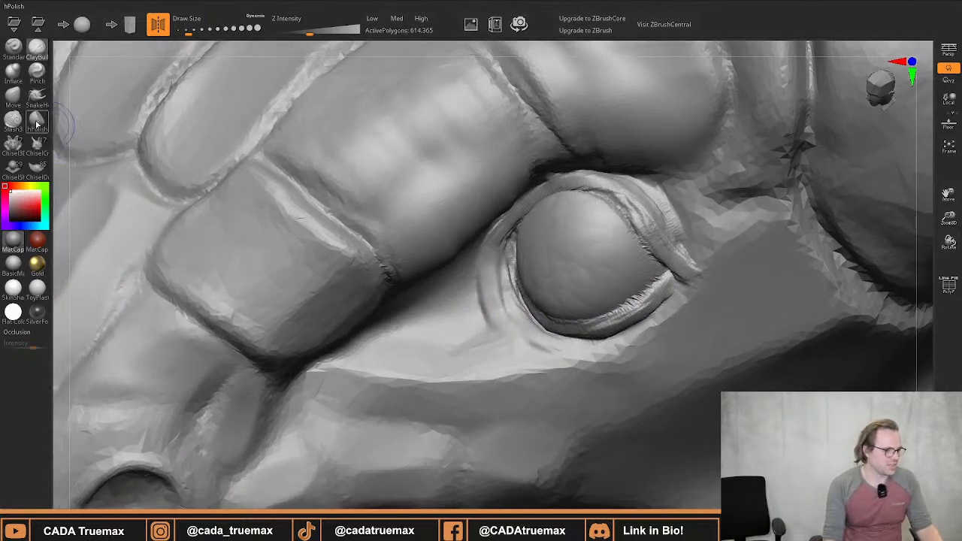
Carve curved skin folds beneath the eye and around its front corner with the Slash3 brush
left_click(13, 119)
mouse_move(504, 353)
left_mouse_down()
mouse_move(488, 312)
mouse_move(560, 370)
mouse_move(603, 372)
mouse_move(634, 340)
mouse_move(677, 323)
mouse_move(607, 344)
mouse_move(548, 336)
mouse_move(511, 300)
mouse_move(571, 346)
mouse_move(605, 301)
mouse_move(560, 338)
mouse_move(518, 321)
mouse_move(522, 337)
mouse_move(589, 351)
mouse_move(654, 339)
mouse_move(696, 279)
mouse_move(699, 289)
mouse_move(671, 307)
left_mouse_up()
right_click_drag(552, 342, 655, 269)
left_click_drag(652, 234, 668, 253)
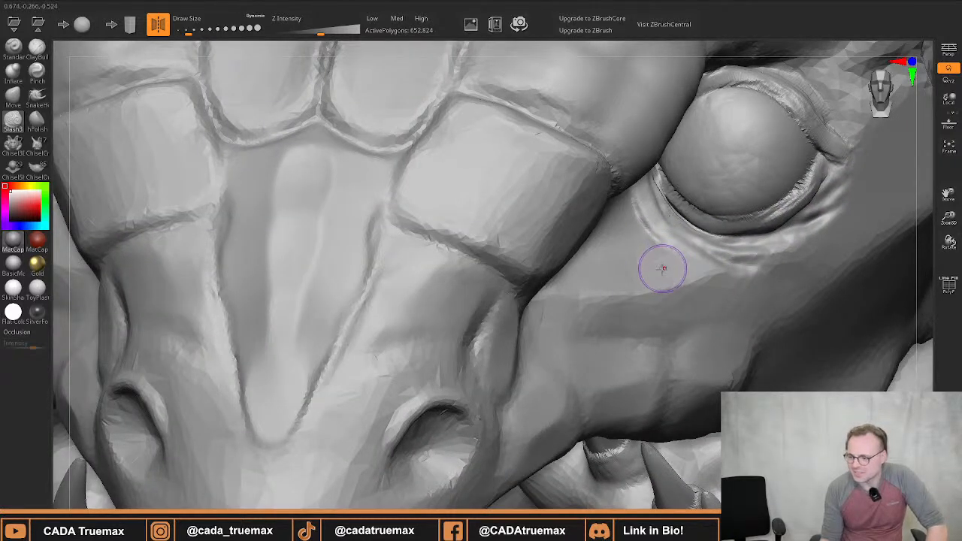
mouse_move(664, 268)
right_mouse_down()
mouse_move(627, 266)
mouse_move(656, 261)
mouse_move(637, 270)
right_mouse_up()
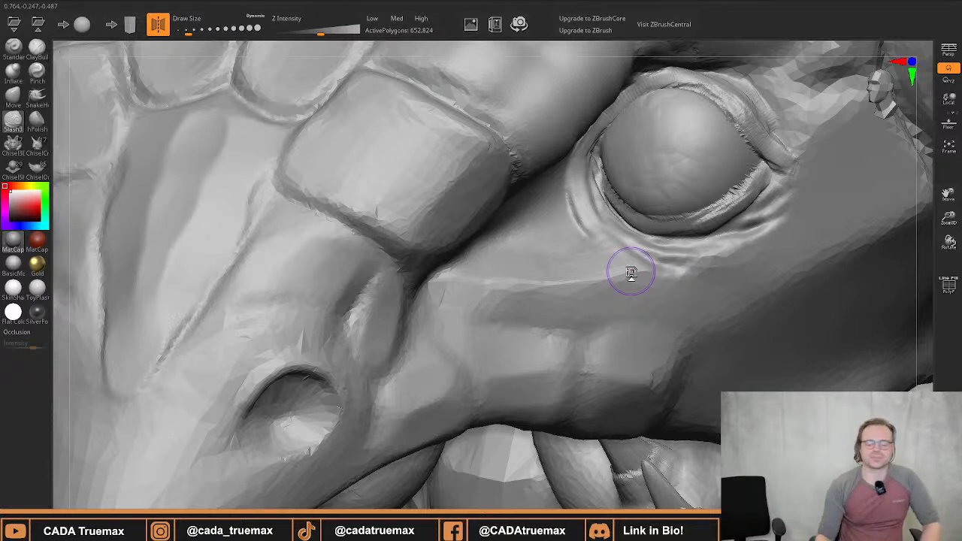
right_click_drag(570, 266, 460, 255)
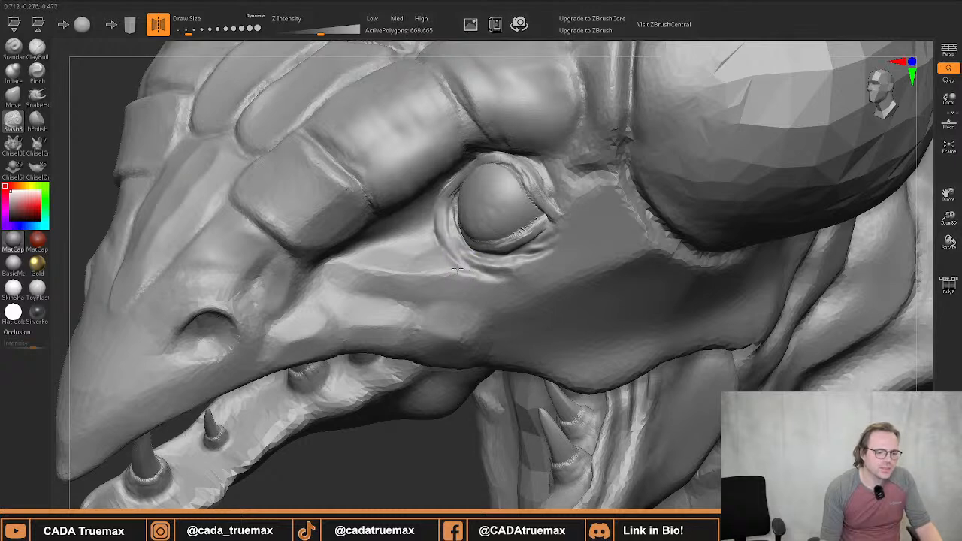
Carve broader wrinkles into the skin between the eye and the nostril with an enlarged Slash3 brush
left_click_drag(488, 273, 424, 240)
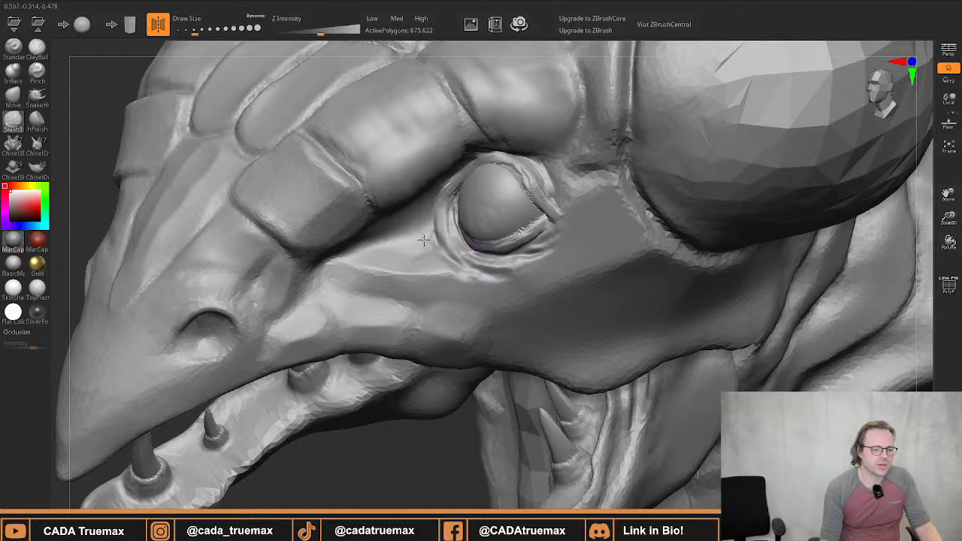
mouse_move(462, 281)
left_mouse_down()
mouse_move(365, 276)
mouse_move(365, 254)
mouse_move(369, 266)
mouse_move(443, 284)
mouse_move(451, 297)
mouse_move(507, 271)
mouse_move(485, 281)
mouse_move(472, 268)
left_mouse_up()
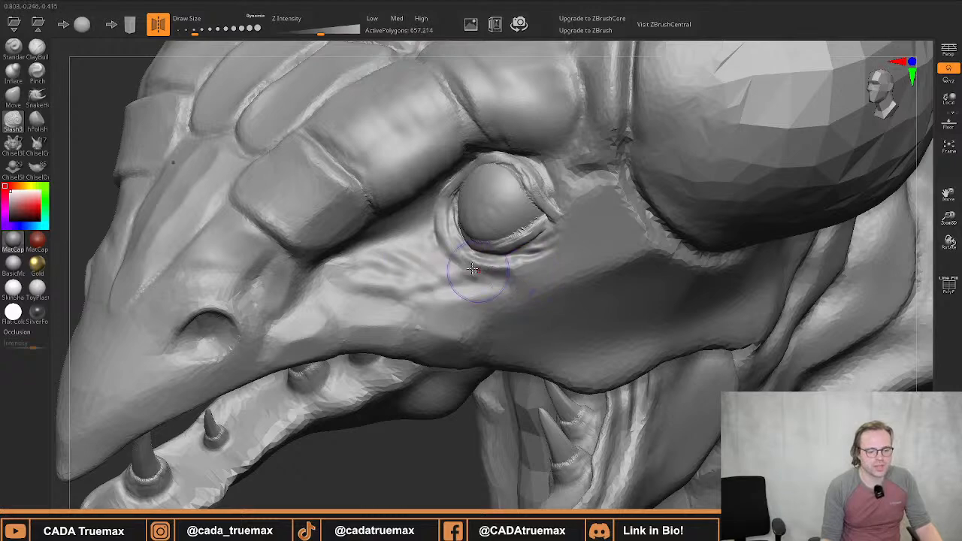
left_click_drag(408, 254, 421, 295)
mouse_move(426, 295)
right_mouse_down("ctrl")
mouse_move(527, 252)
mouse_move(453, 241)
mouse_move(526, 239)
mouse_move(473, 236)
right_mouse_up("ctrl")
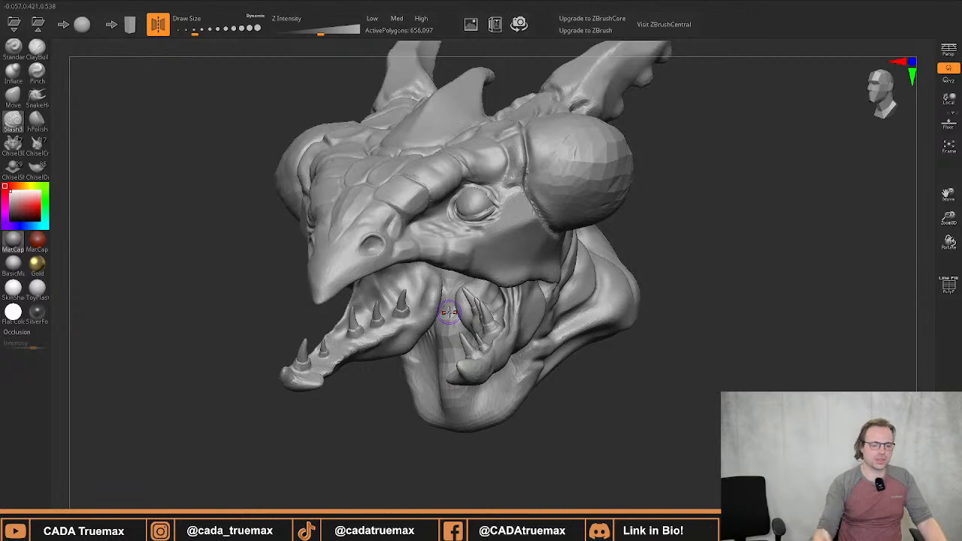
Cut long creases beneath the eye, running from the snout wrinkles back onto the cheek
mouse_move(443, 219)
right_mouse_down()
mouse_move(413, 229)
mouse_move(453, 327)
right_mouse_up()
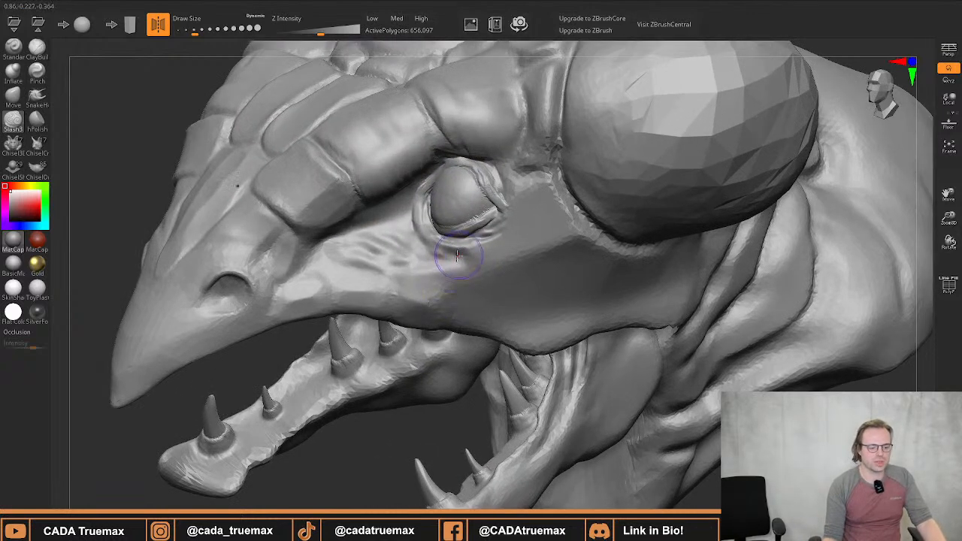
left_click_drag(445, 258, 522, 240)
left_click_drag(434, 264, 531, 232)
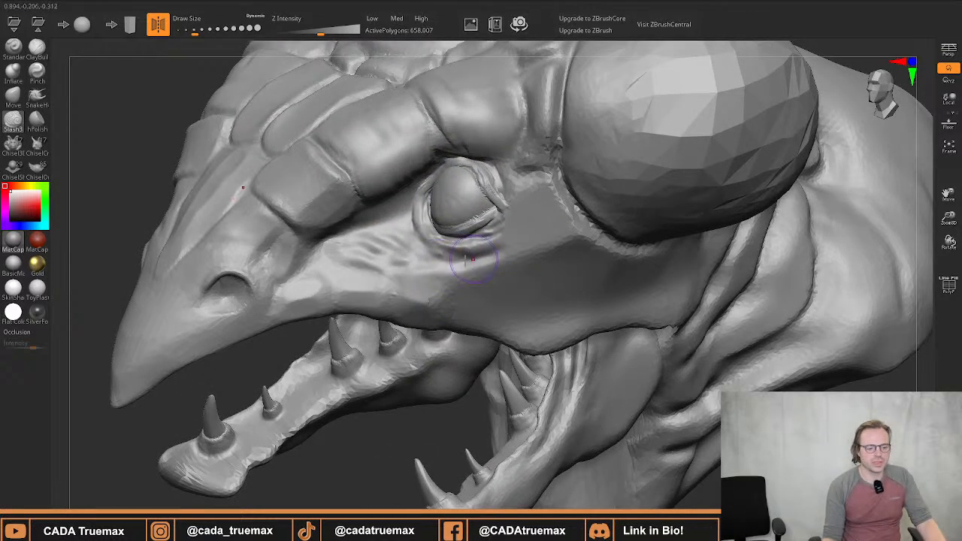
mouse_move(405, 261)
left_mouse_down()
mouse_move(351, 237)
mouse_move(365, 269)
mouse_move(340, 253)
mouse_move(343, 264)
mouse_move(357, 263)
mouse_move(333, 246)
mouse_move(395, 278)
mouse_move(438, 271)
mouse_move(427, 271)
left_mouse_up()
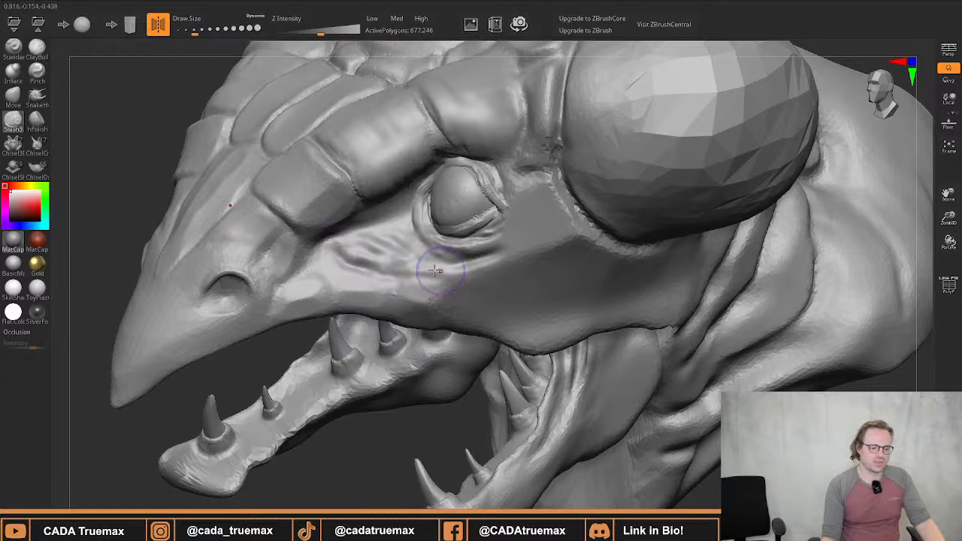
mouse_move(398, 266)
right_mouse_down()
mouse_move(616, 260)
mouse_move(474, 256)
right_mouse_up()
mouse_move(514, 288)
left_mouse_down()
mouse_move(536, 286)
mouse_move(581, 249)
left_mouse_up()
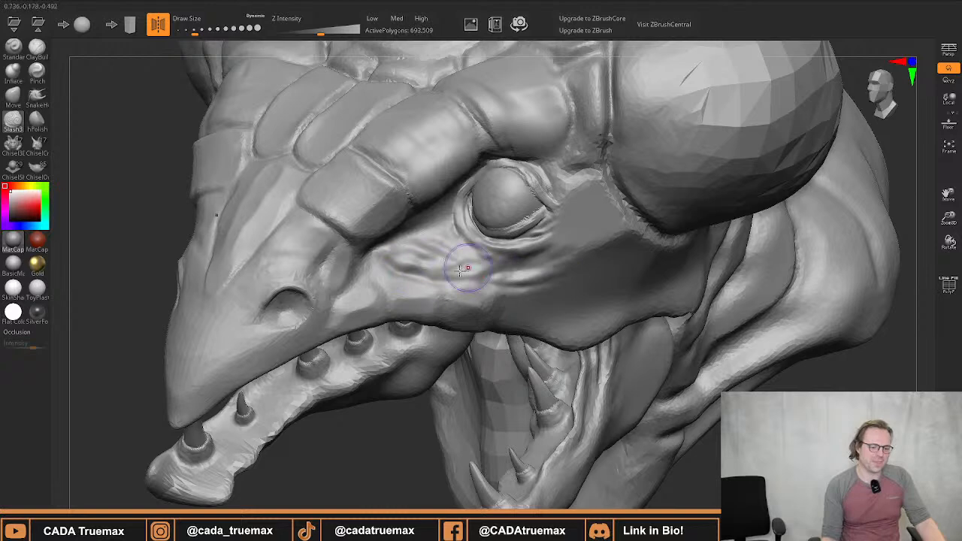
left_click_drag(488, 272, 545, 259)
key("ctrl+z")
key("ctrl+z")
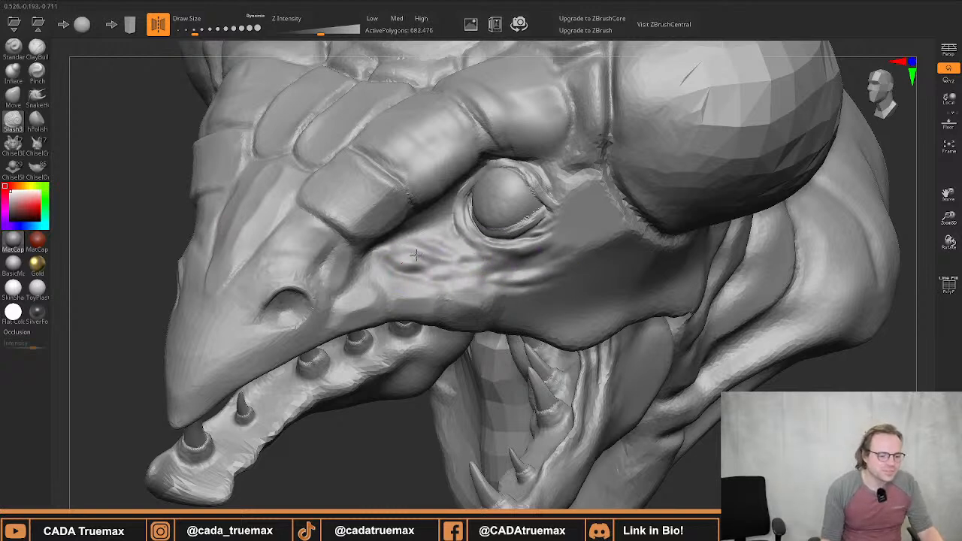
Refine the wrinkles between the nostril and the eye, and extend the folds behind the eye onto the cheek plate
left_click_drag(442, 232, 449, 220)
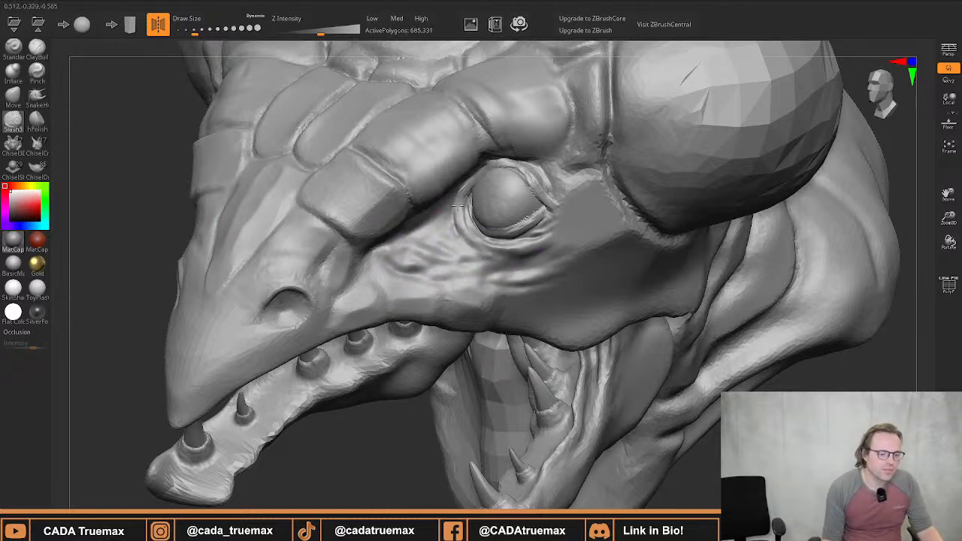
left_click_drag(409, 257, 460, 239)
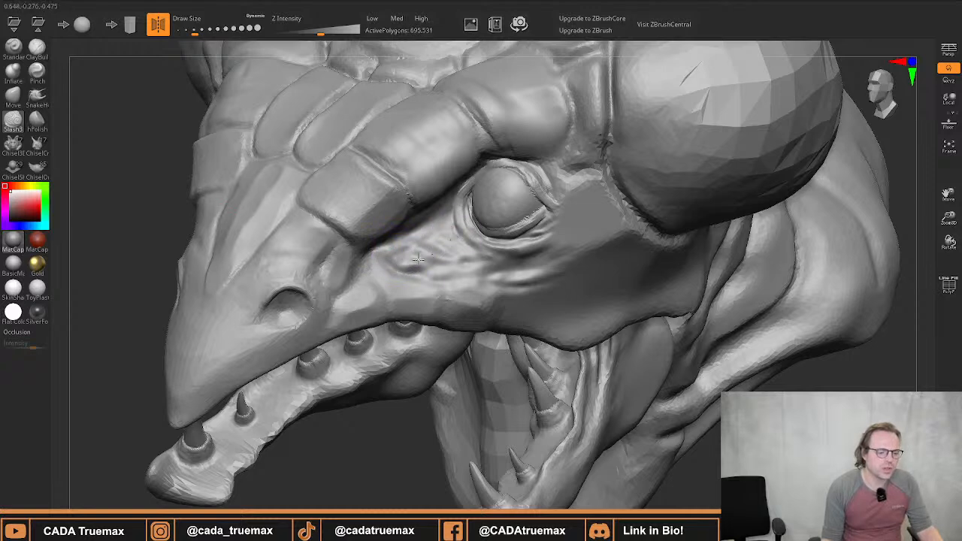
left_click_drag(552, 245, 536, 252)
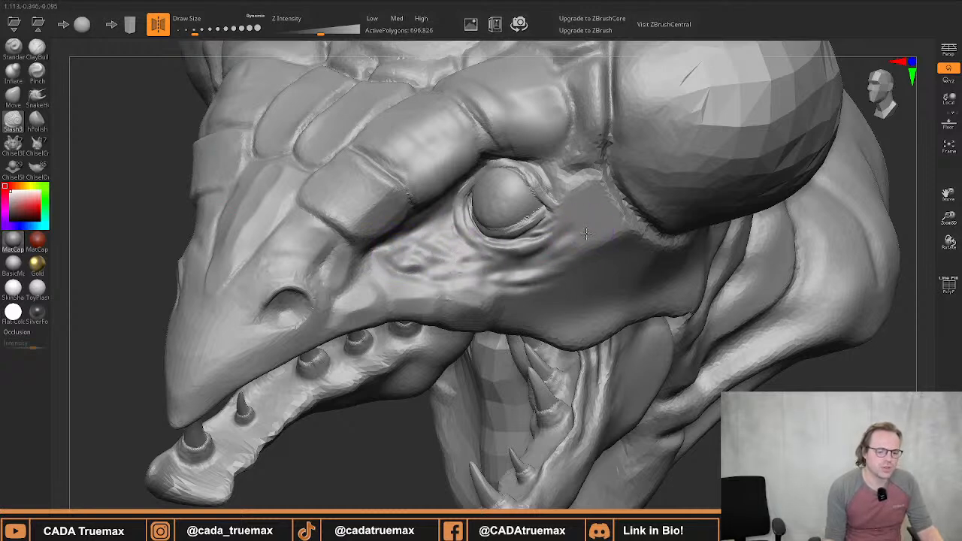
mouse_move(585, 232)
left_mouse_down()
mouse_move(531, 273)
mouse_move(545, 241)
mouse_move(528, 267)
mouse_move(536, 263)
left_mouse_up()
key("ctrl+z")
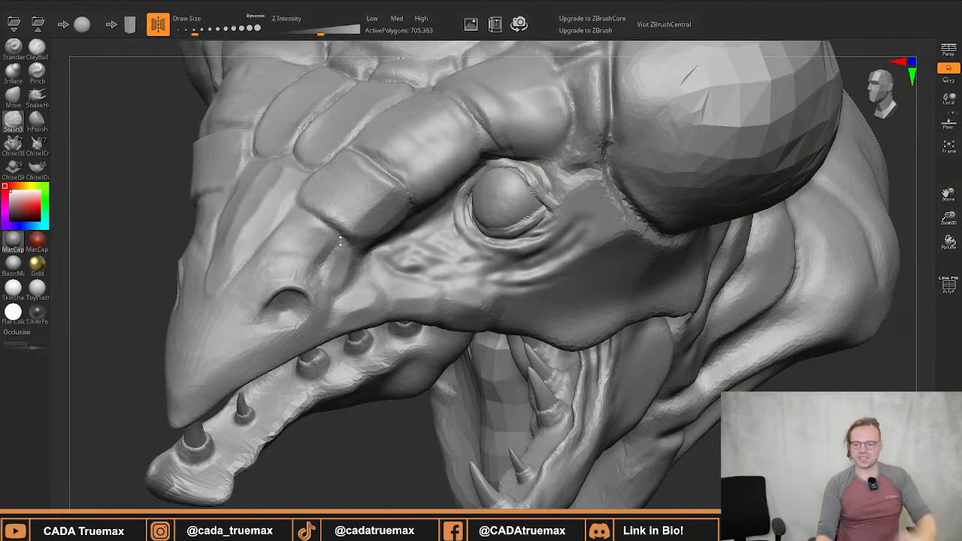
left_click_drag(423, 244, 411, 261)
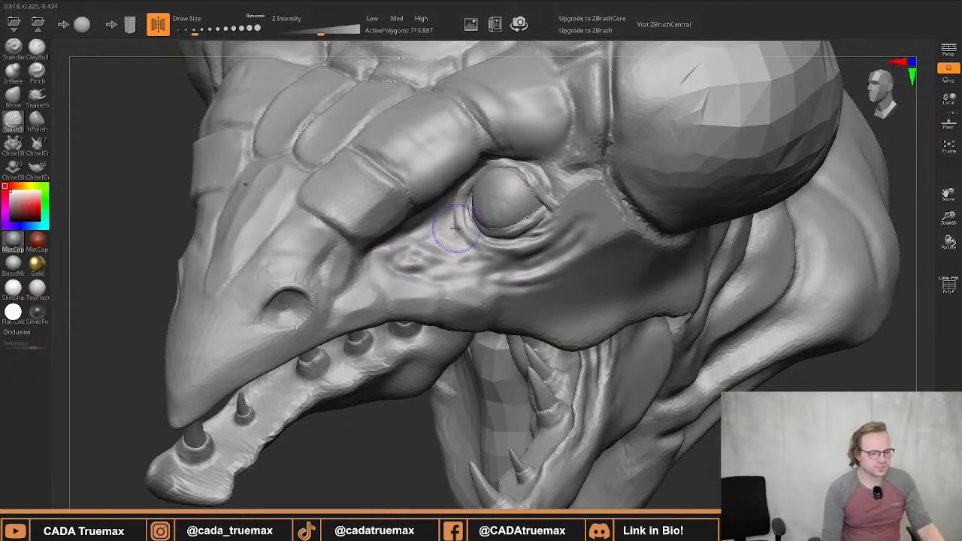
Switch to the ChiselOrganic brush and browse its shapes to the animal ears
mouse_move(447, 286)
right_mouse_down("ctrl")
mouse_move(450, 297)
mouse_move(424, 284)
mouse_move(439, 266)
mouse_move(375, 322)
mouse_move(488, 260)
mouse_move(399, 252)
right_mouse_up("ctrl")
right_click_drag(399, 252, 170, 213, "ctrl")
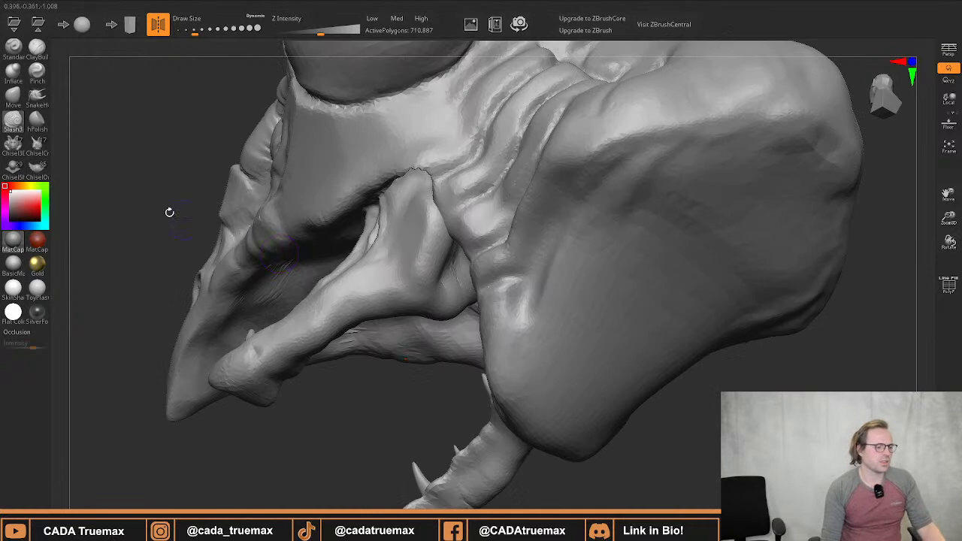
left_click(37, 172)
left_click_drag(521, 63, 345, 61)
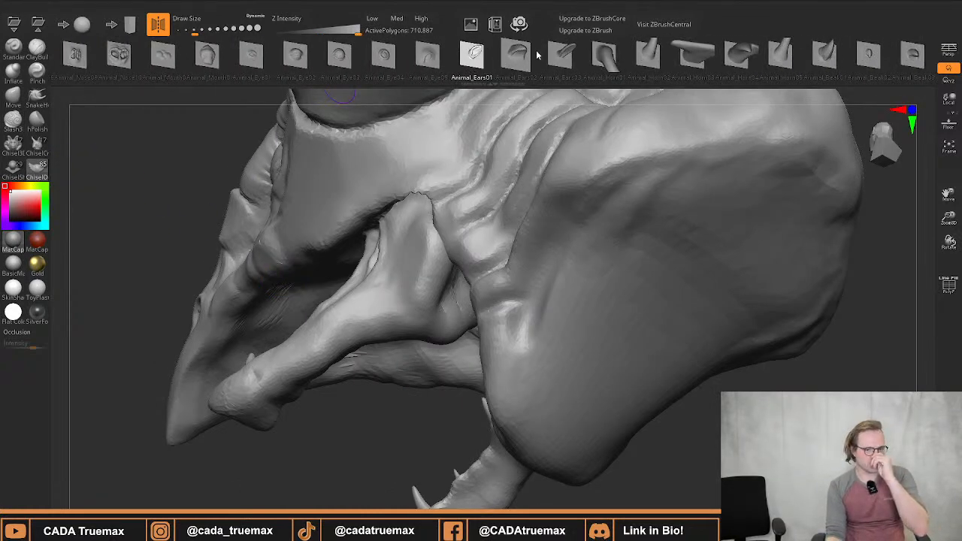
left_click_drag(537, 54, 429, 71)
Try to place the Animal_Ears03 shape symmetrically on the sides of the bulge behind the head
mouse_move(233, 127)
left_mouse_down()
mouse_move(263, 233)
mouse_move(278, 245)
left_mouse_up()
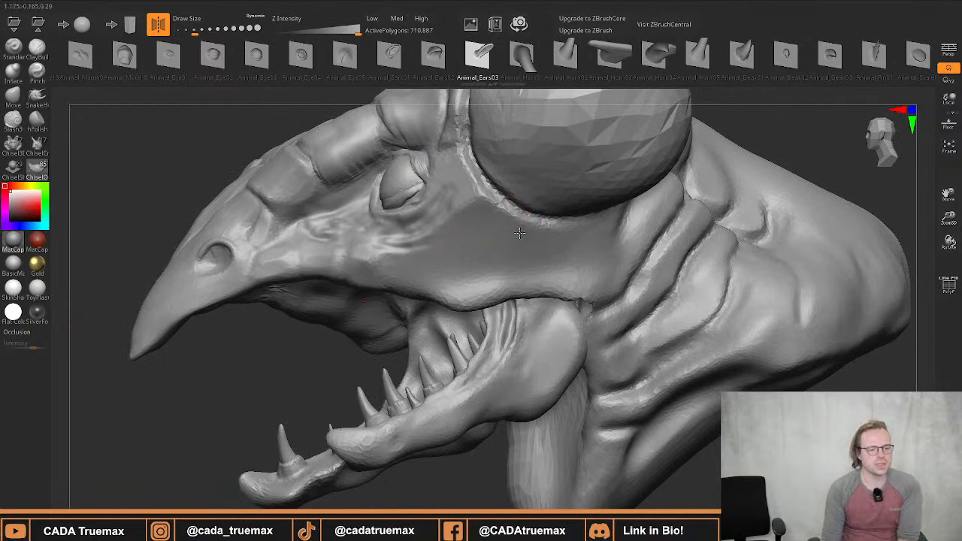
mouse_move(519, 233)
right_mouse_down()
mouse_move(493, 227)
mouse_move(513, 247)
right_mouse_up()
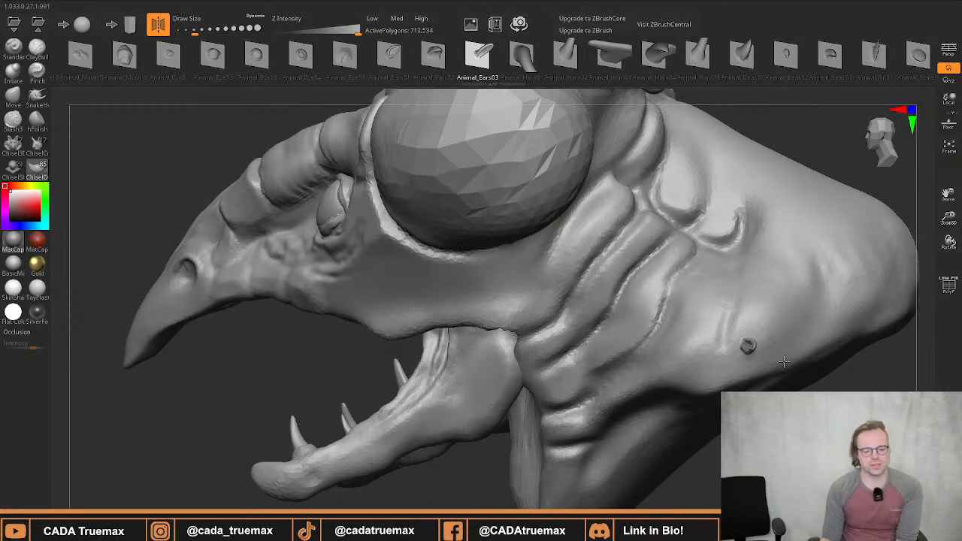
right_click_drag(784, 362, 692, 317)
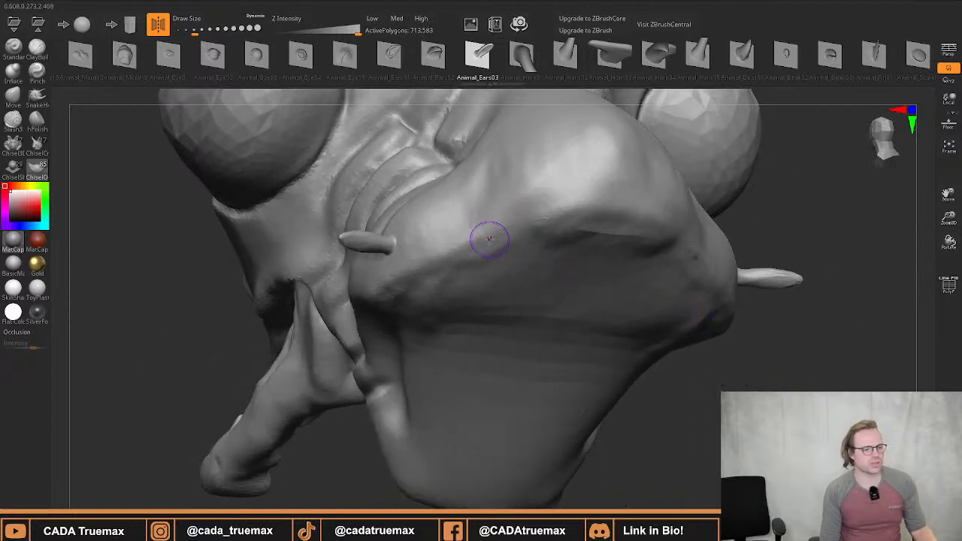
key("ctrl+z")
Reduce the mesh to Low resolution and choose the Fungus02 shape for the ChiselOrganic brush
left_click(370, 20)
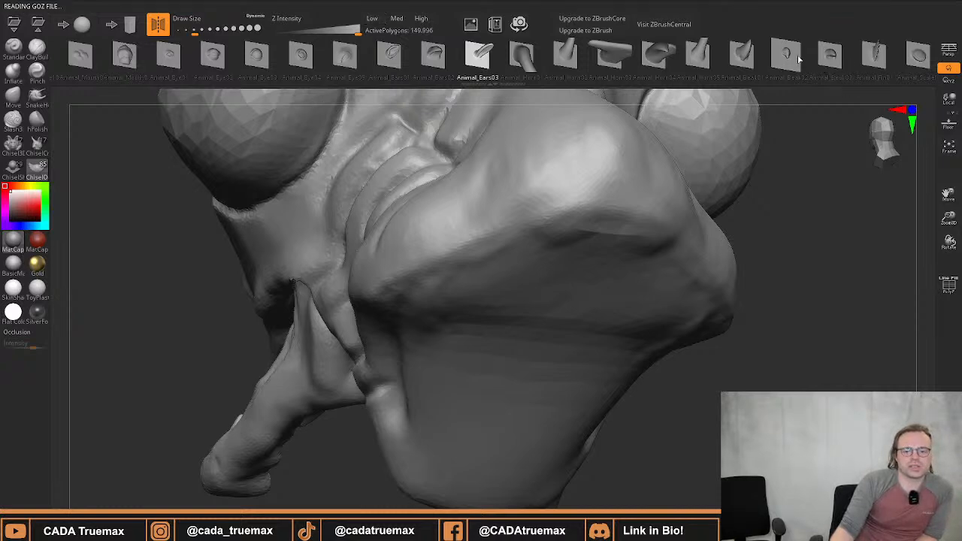
left_click_drag(791, 68, 580, 87)
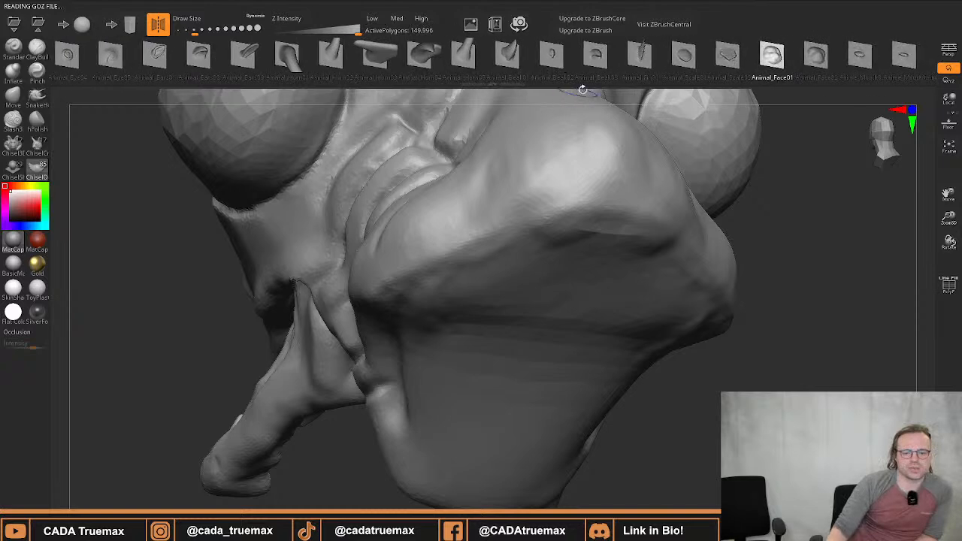
mouse_move(762, 72)
left_mouse_down()
mouse_move(630, 77)
mouse_move(651, 72)
left_mouse_up()
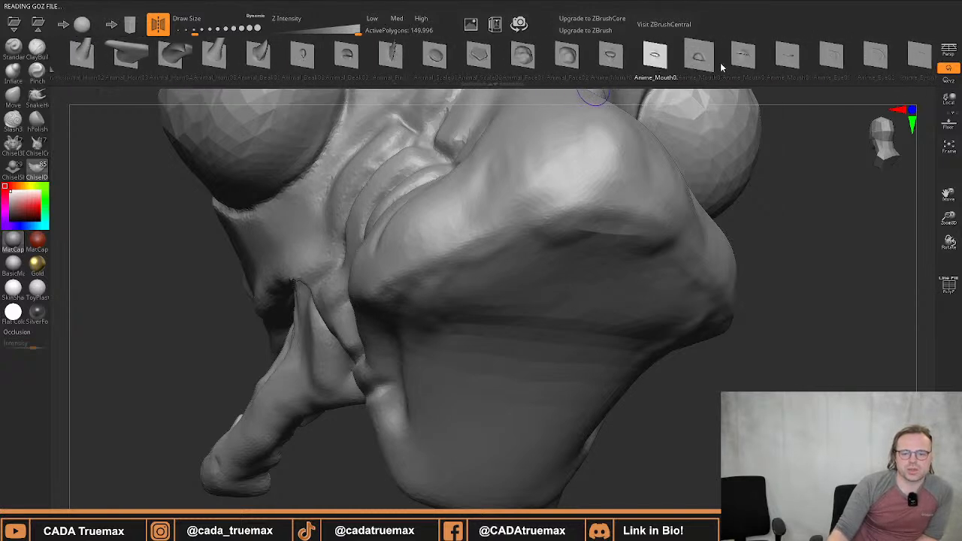
left_click_drag(725, 67, 661, 68)
left_click_drag(734, 66, 579, 68)
left_click_drag(779, 66, 714, 64)
left_click_drag(776, 63, 663, 64)
left_click_drag(752, 65, 673, 63)
left_click_drag(776, 64, 650, 66)
mouse_move(756, 66)
left_mouse_down()
mouse_move(602, 71)
mouse_move(752, 65)
left_mouse_up()
left_click_drag(583, 66, 679, 62)
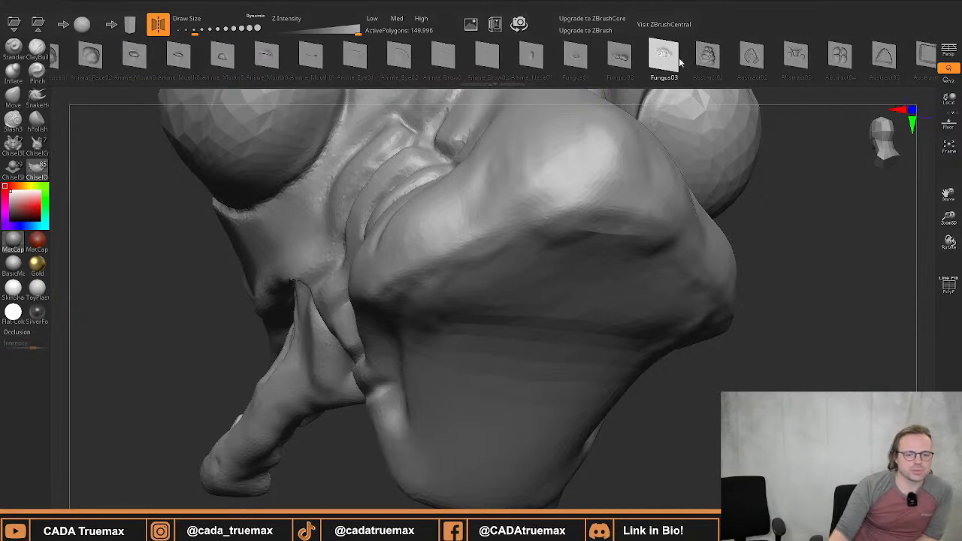
left_click(616, 62)
Place overlapping Fungus02 growths symmetrically along the lower rim and sides of the bulge behind the head
right_click_drag(425, 146, 515, 195)
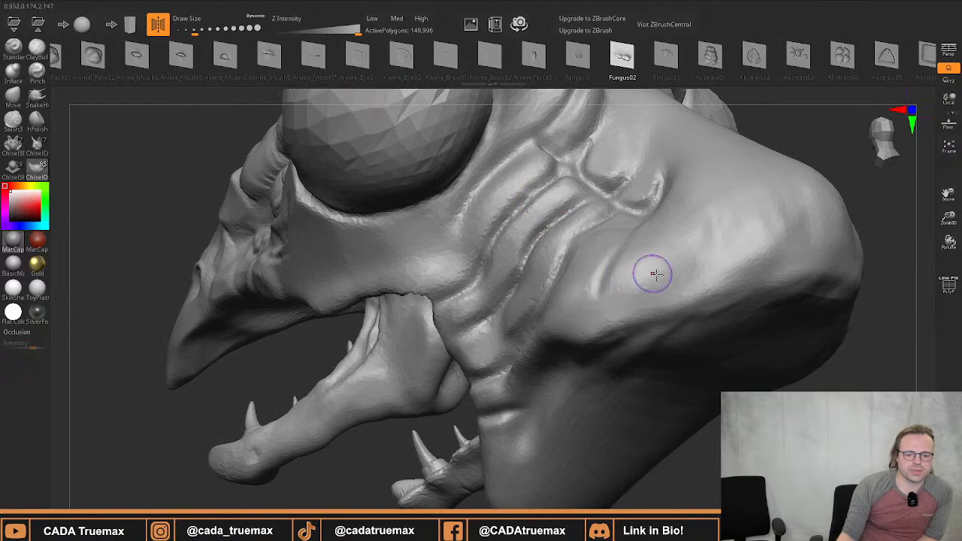
left_click_drag(686, 303, 568, 126)
right_click_drag(568, 143, 784, 301)
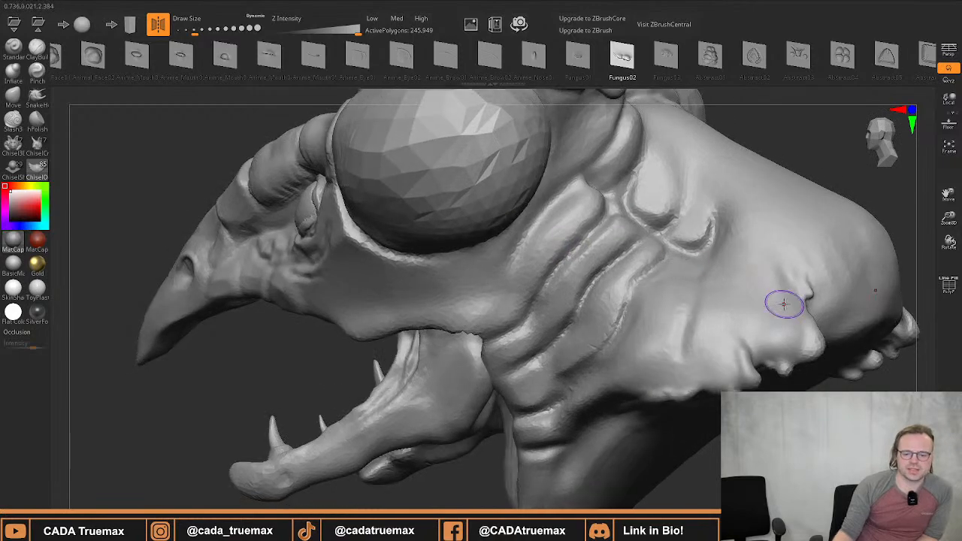
left_click_drag(785, 256, 675, 173)
right_click_drag(674, 172, 662, 199)
mouse_move(824, 286)
left_mouse_down()
mouse_move(780, 242)
mouse_move(786, 218)
mouse_move(777, 206)
left_mouse_up()
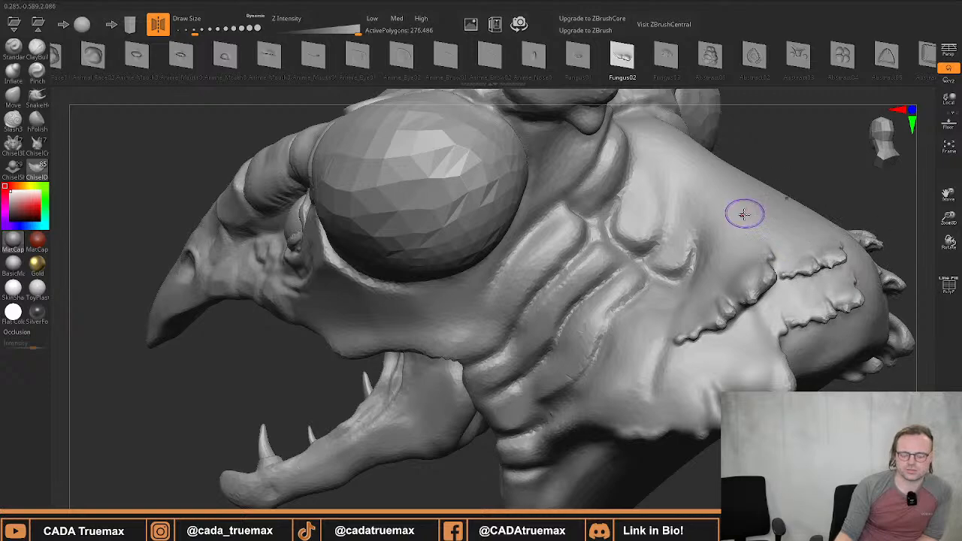
Layer more Fungus02 growths over the top of the rear bulge, in rows that cross the midline towards the horns
mouse_move(744, 215)
right_mouse_down()
mouse_move(703, 240)
mouse_move(677, 235)
right_mouse_up()
right_click_drag(535, 291, 579, 316)
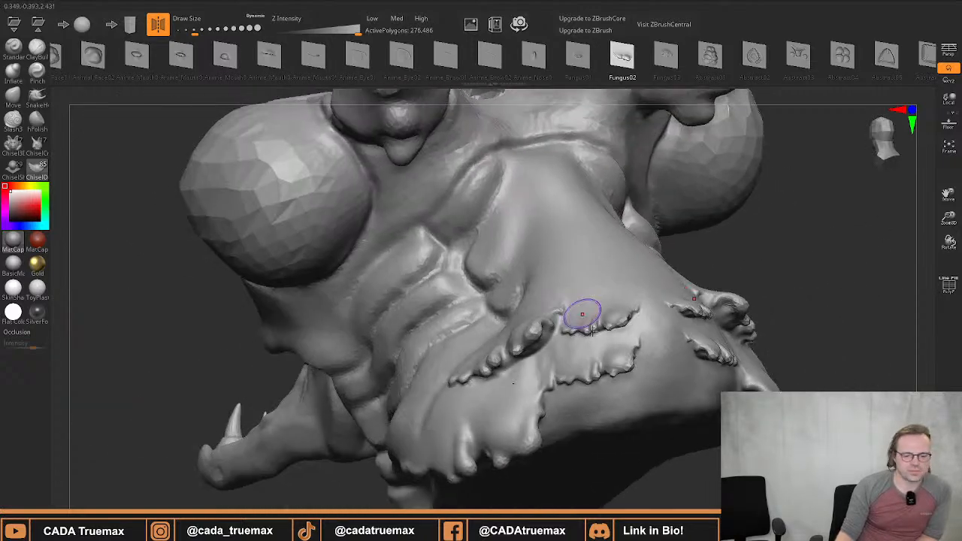
mouse_move(617, 356)
left_mouse_down()
mouse_move(614, 316)
mouse_move(584, 281)
mouse_move(606, 331)
left_mouse_up()
right_click_drag(606, 331, 427, 281)
left_click(445, 411)
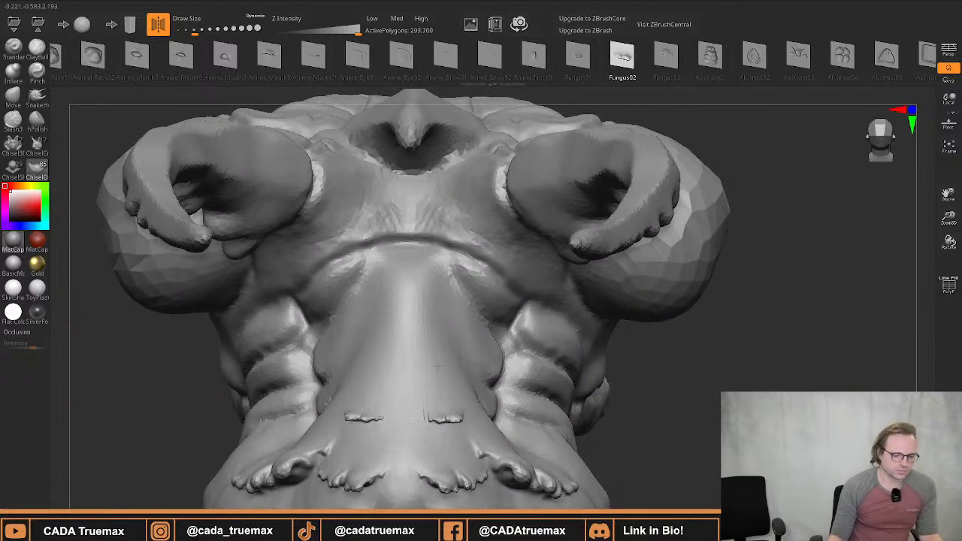
left_click_drag(439, 365, 428, 316)
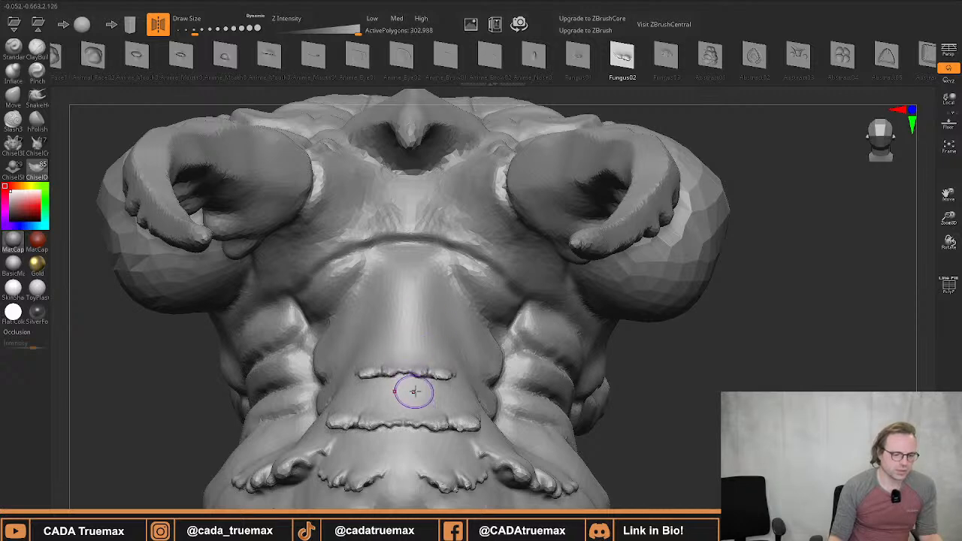
left_click_drag(444, 349, 436, 304)
Place more Fungus02 growths on the sides of the rear bulge and on the back of the cheek below the large eye
mouse_move(419, 346)
right_mouse_down()
mouse_move(514, 337)
mouse_move(477, 301)
right_mouse_up()
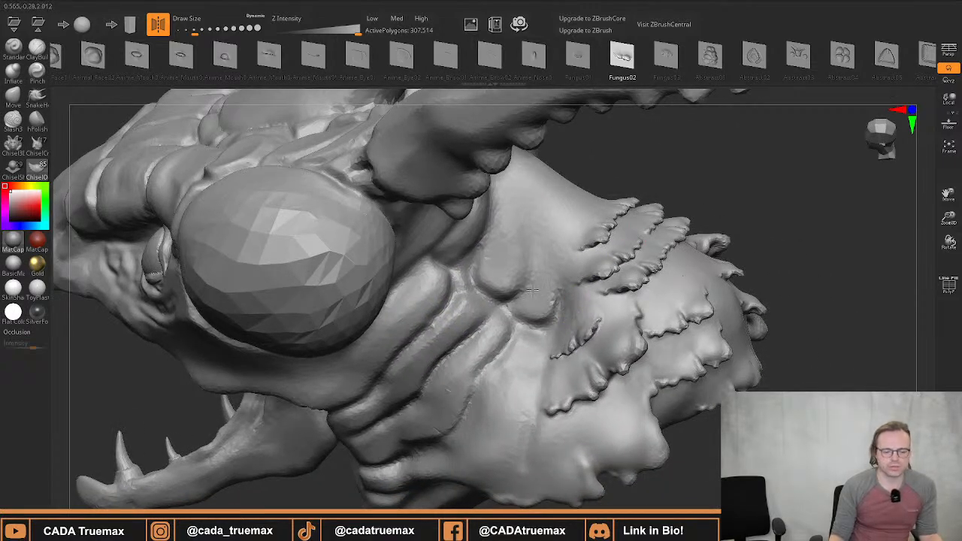
left_click_drag(529, 282, 507, 270)
mouse_move(513, 316)
right_mouse_down("ctrl")
mouse_move(442, 356)
mouse_move(429, 326)
mouse_move(393, 333)
mouse_move(380, 267)
mouse_move(419, 254)
right_mouse_up("ctrl")
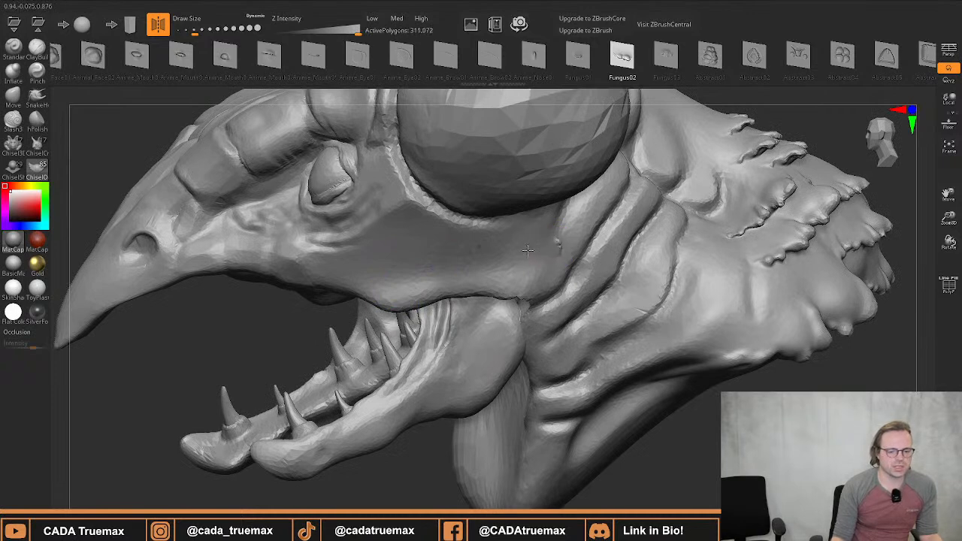
mouse_move(512, 239)
left_mouse_down()
mouse_move(450, 248)
mouse_move(446, 231)
mouse_move(449, 239)
left_mouse_up()
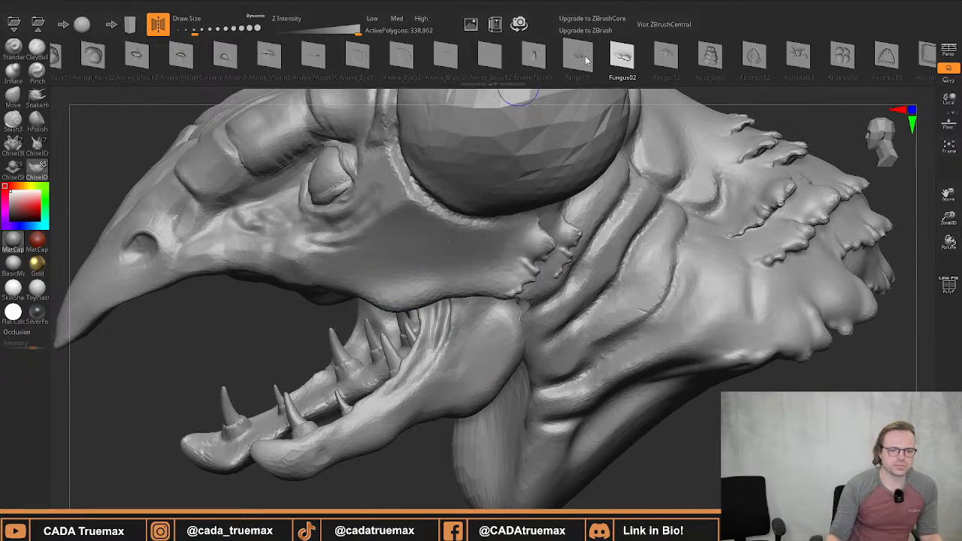
Cover the cheek with a cluster of Fungus03 bumps and a row of Fungus01 growths running forward towards the small eye
left_click(666, 56)
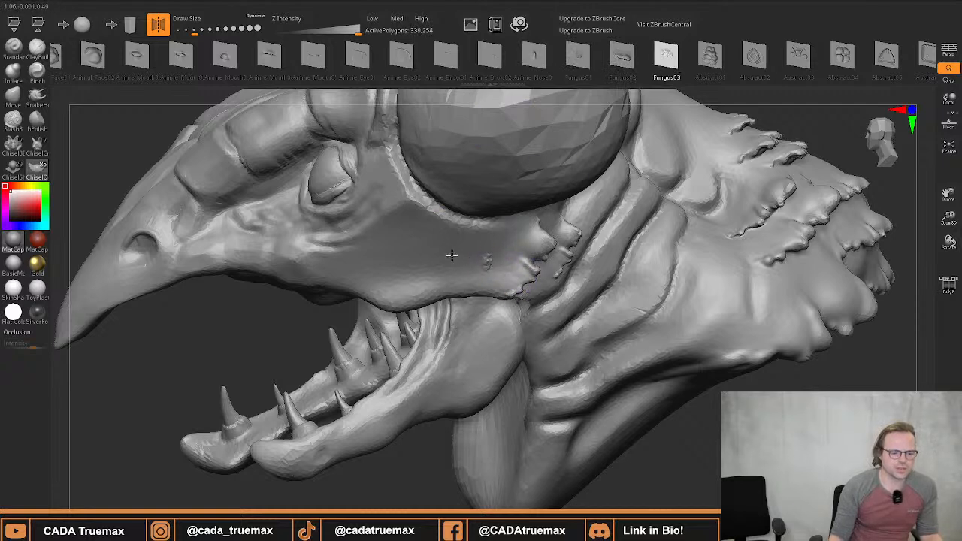
left_click_drag(426, 239, 368, 188)
left_click(579, 56)
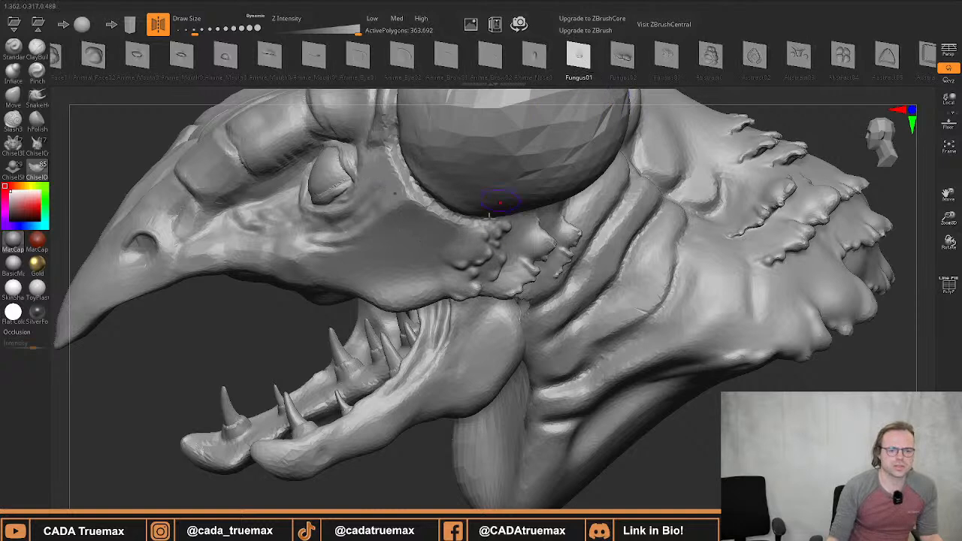
mouse_move(386, 237)
left_mouse_down()
mouse_move(359, 199)
mouse_move(329, 188)
left_mouse_up()
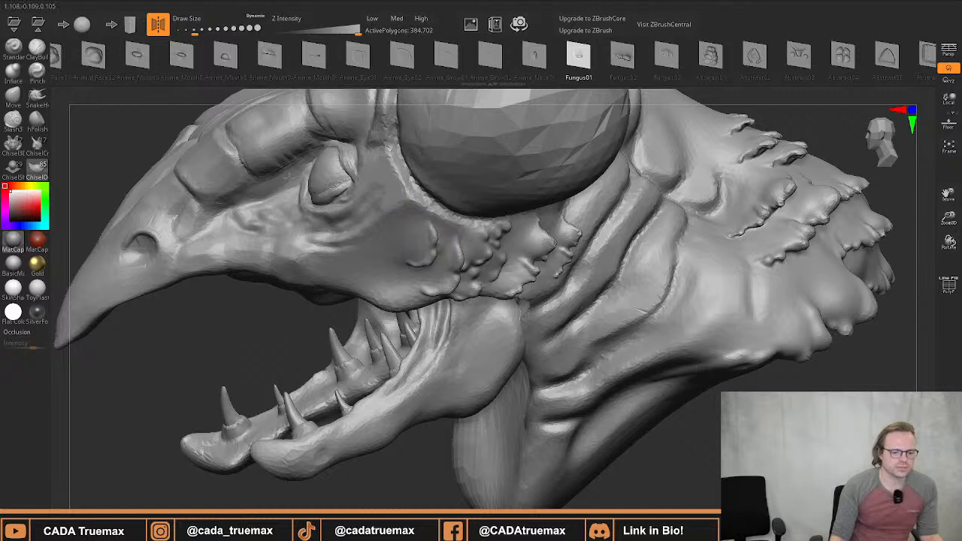
left_click_drag(346, 222, 370, 276)
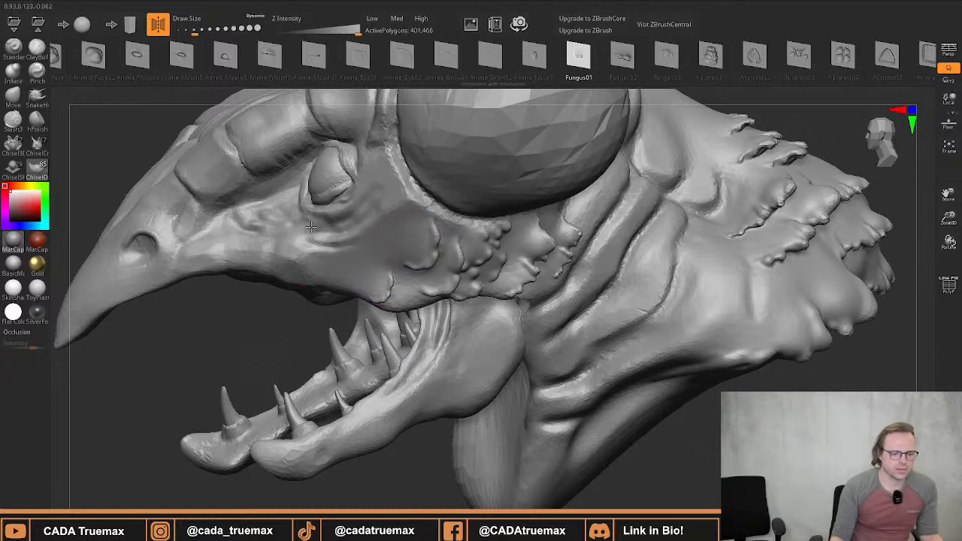
left_click_drag(310, 226, 402, 248)
mouse_move(352, 215)
left_mouse_down()
mouse_move(338, 198)
mouse_move(314, 220)
left_mouse_up()
Build a short ridge on the lower cheek growth with a reduced ClayBuildup brush and soften it
right_click_drag(397, 213, 353, 243)
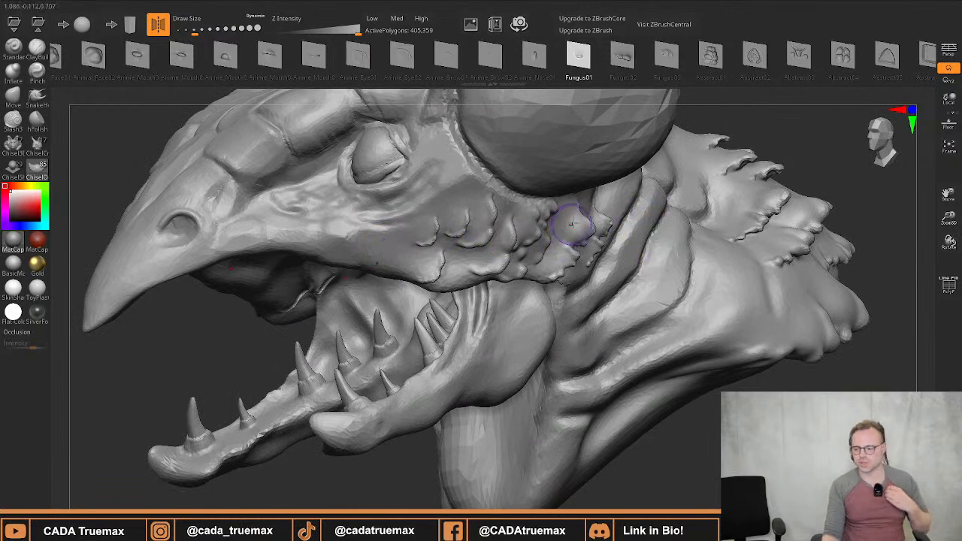
left_click(37, 49)
mouse_move(395, 188)
right_mouse_down()
mouse_move(378, 197)
mouse_move(443, 228)
right_mouse_up()
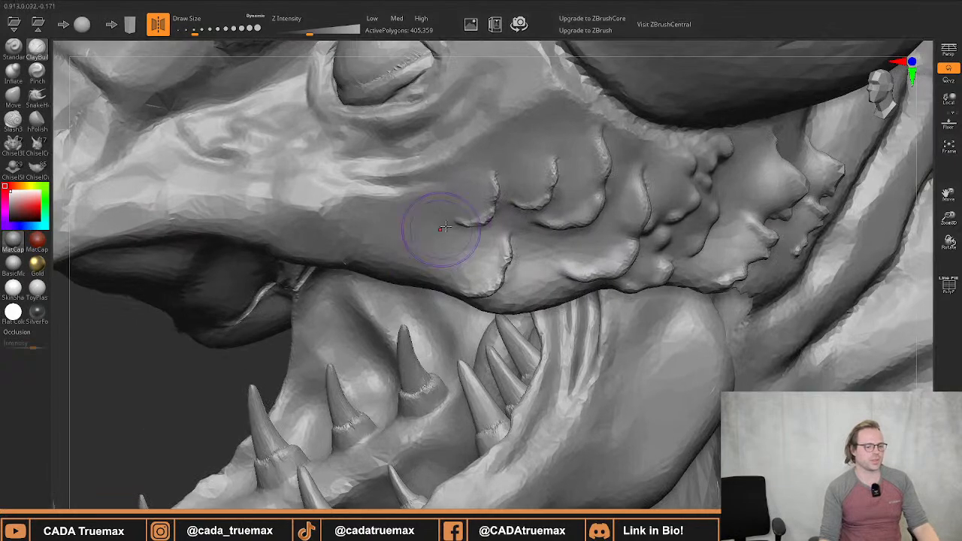
key("s")
left_click_drag(442, 228, 434, 228)
mouse_move(443, 227)
right_mouse_down("alt")
mouse_move(494, 209)
mouse_move(441, 323)
right_mouse_up("alt")
key("s")
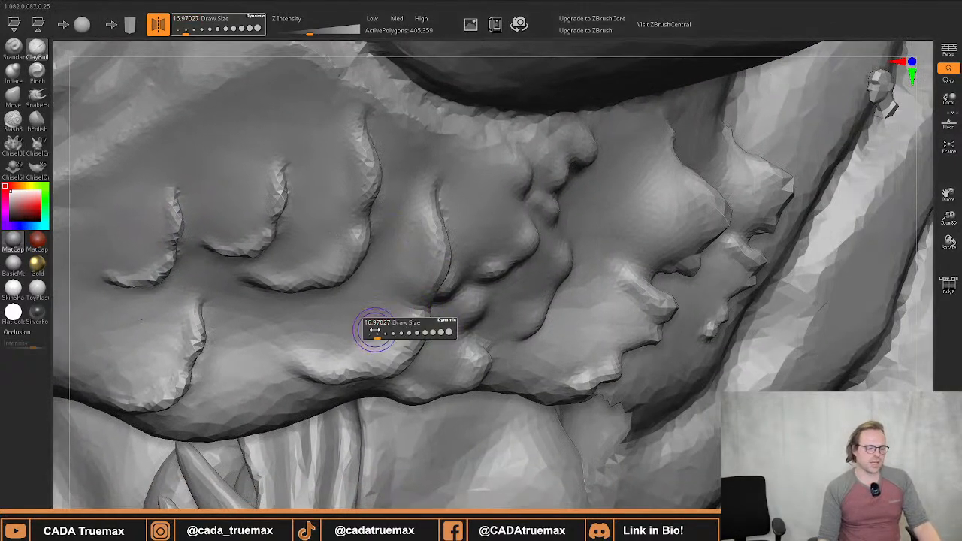
left_click_drag(374, 331, 374, 331)
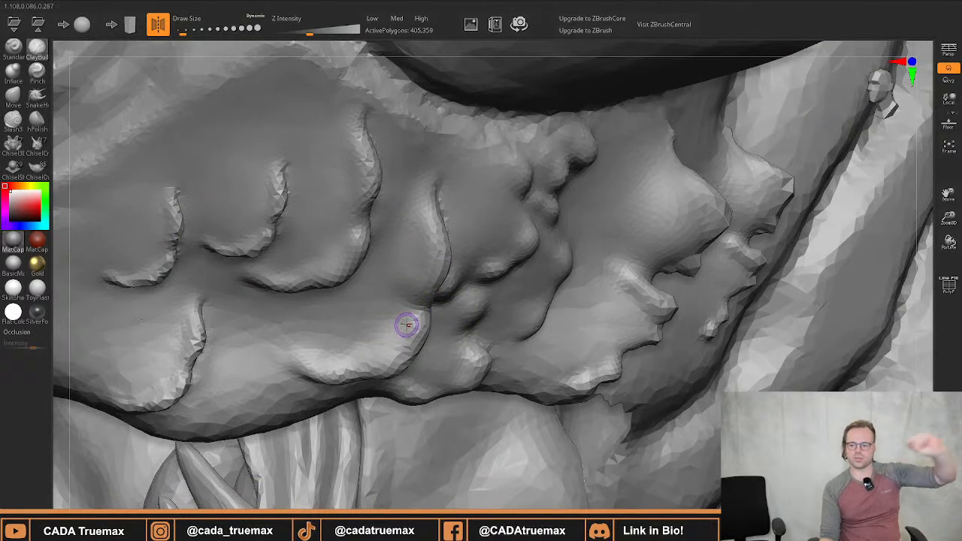
mouse_move(344, 323)
left_mouse_down()
mouse_move(316, 314)
mouse_move(349, 354)
left_mouse_up()
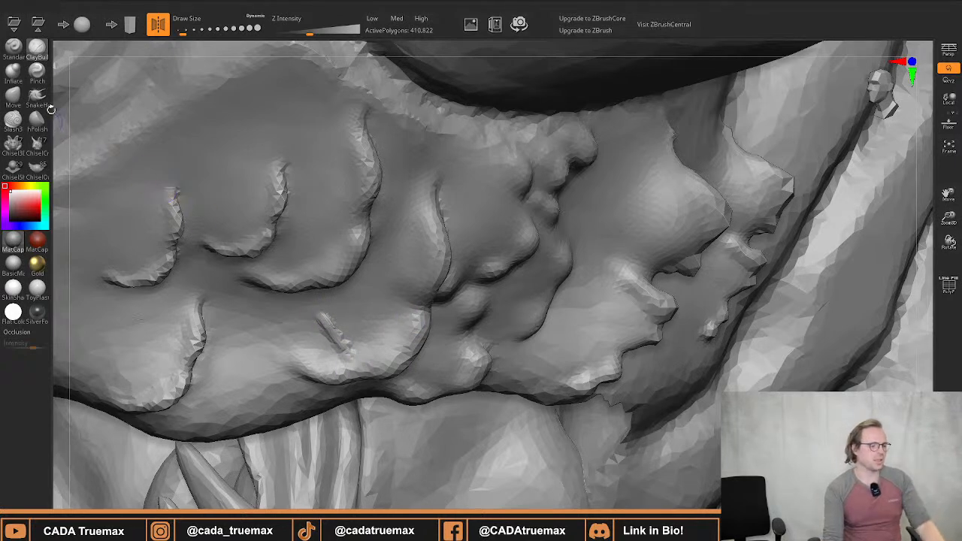
key("ctrl+z")
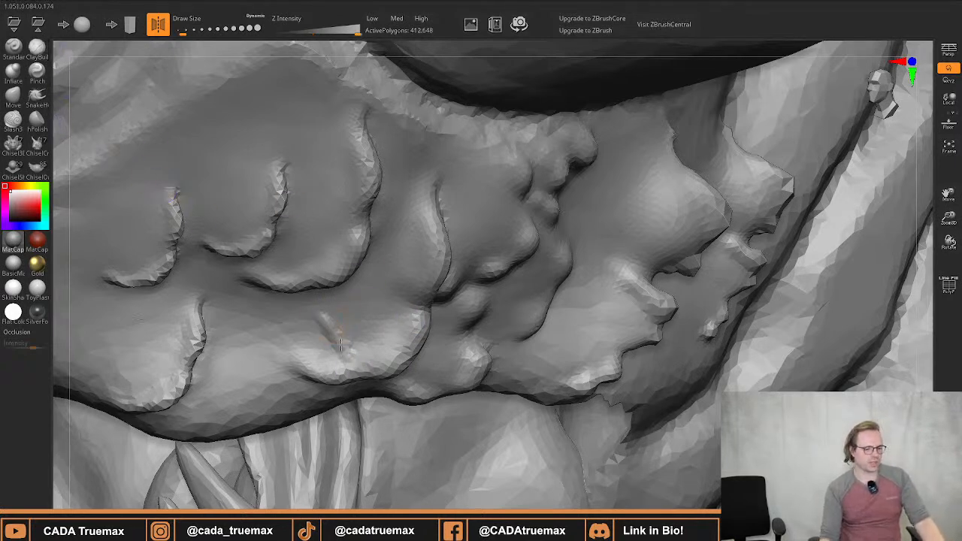
Sculpt short ClayBuildup folds running to the edges of the two middle cheek growths and smooth them
key("s")
left_click_drag(338, 330, 352, 353)
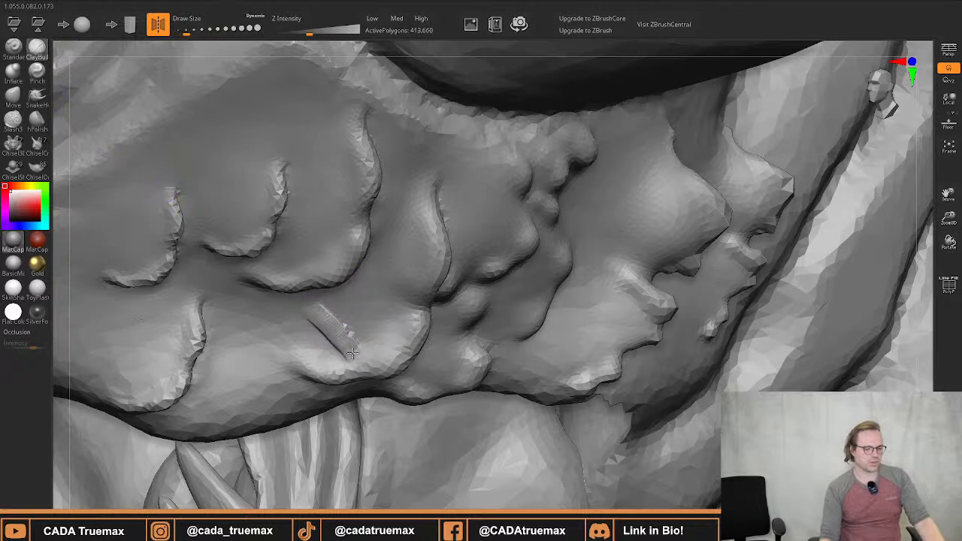
left_click_drag(360, 288, 401, 319)
mouse_move(387, 236)
left_mouse_down()
mouse_move(421, 256)
mouse_move(406, 248)
left_mouse_up()
key("ctrl+z")
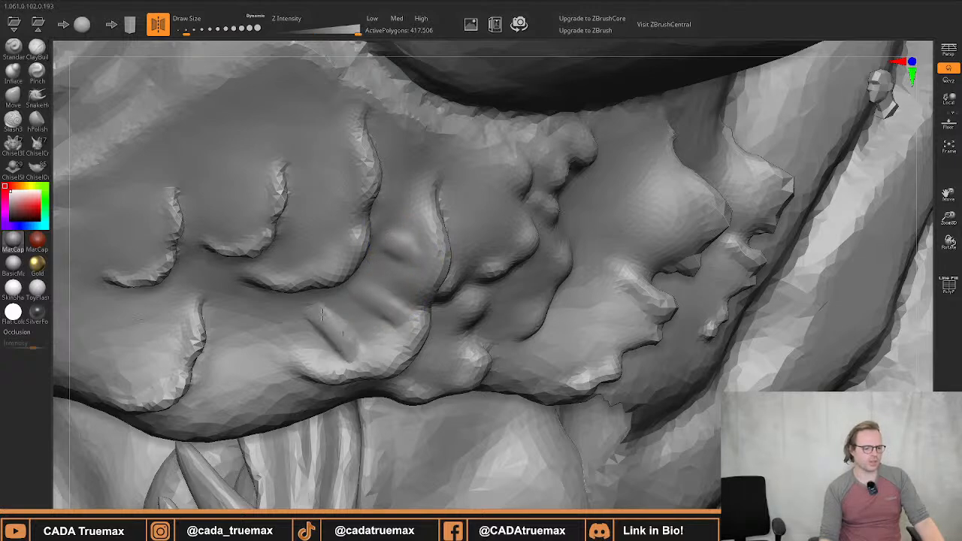
Pull the edges of the middle cheek growths outward into pointed lobes with the Move brush
key("s")
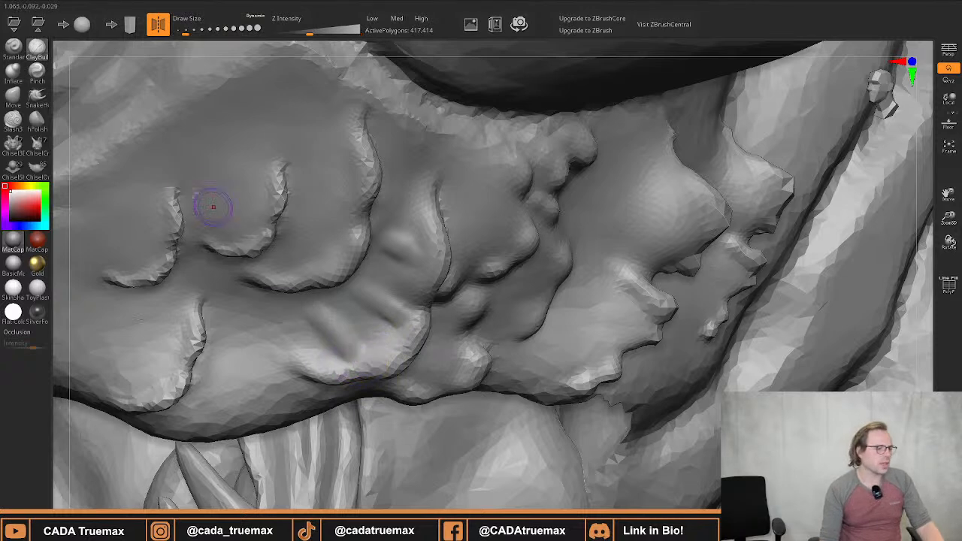
left_click(13, 95)
mouse_move(399, 355)
left_mouse_down()
mouse_move(375, 346)
mouse_move(365, 413)
left_mouse_up()
key("s")
left_click_drag(406, 331, 419, 339)
key("s")
left_click_drag(419, 339, 440, 342)
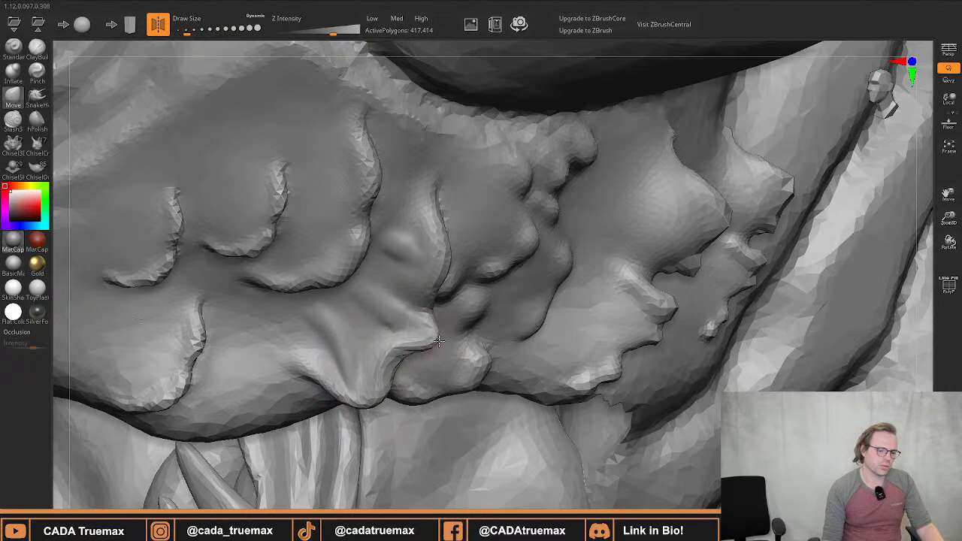
left_click_drag(439, 268, 476, 261)
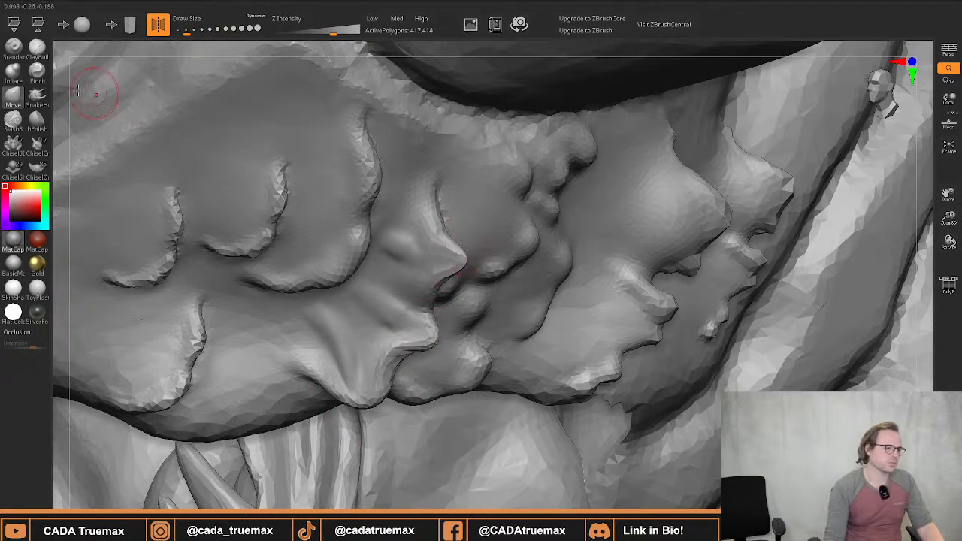
Raise the folds on the pointed cheek lobes with the Standard brush
left_click(18, 51)
mouse_move(404, 252)
left_mouse_down()
mouse_move(444, 267)
mouse_move(412, 257)
left_mouse_up()
left_click_drag(368, 302, 414, 326)
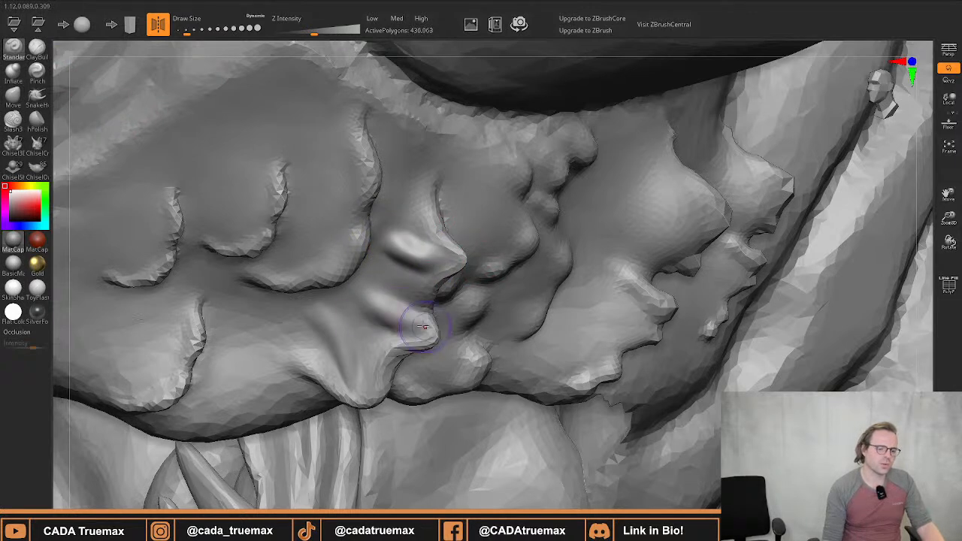
left_click_drag(351, 377, 362, 374)
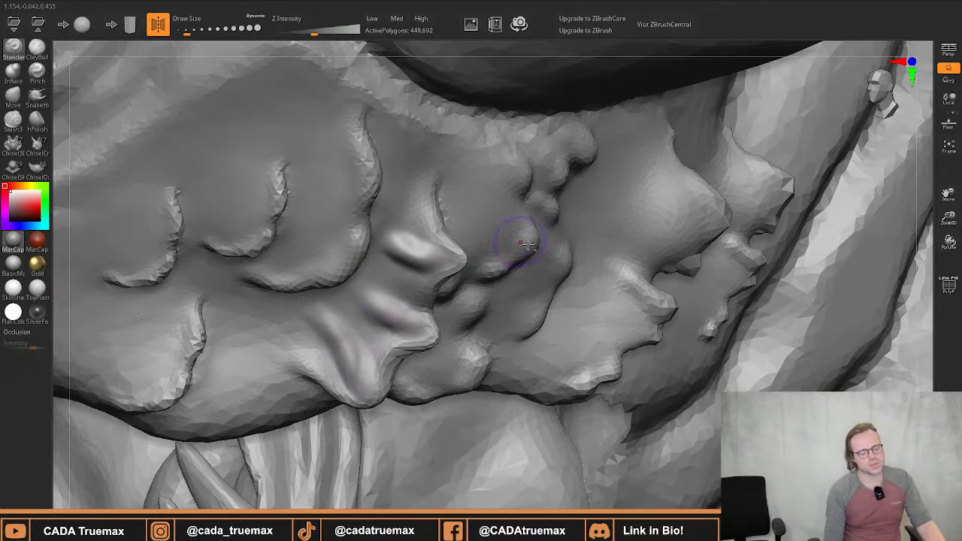
Add fine wrinkles along the folds of the cheek lobes with a smaller Standard brush
right_click_drag(516, 237, 487, 272)
mouse_move(340, 268)
right_mouse_down()
mouse_move(343, 296)
mouse_move(343, 279)
right_mouse_up()
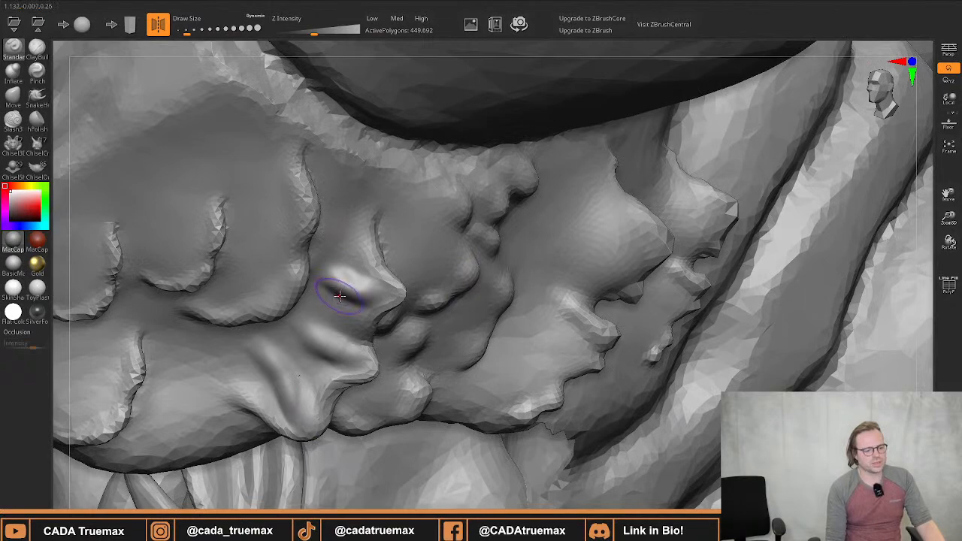
key("s")
left_click_drag(340, 296, 335, 298)
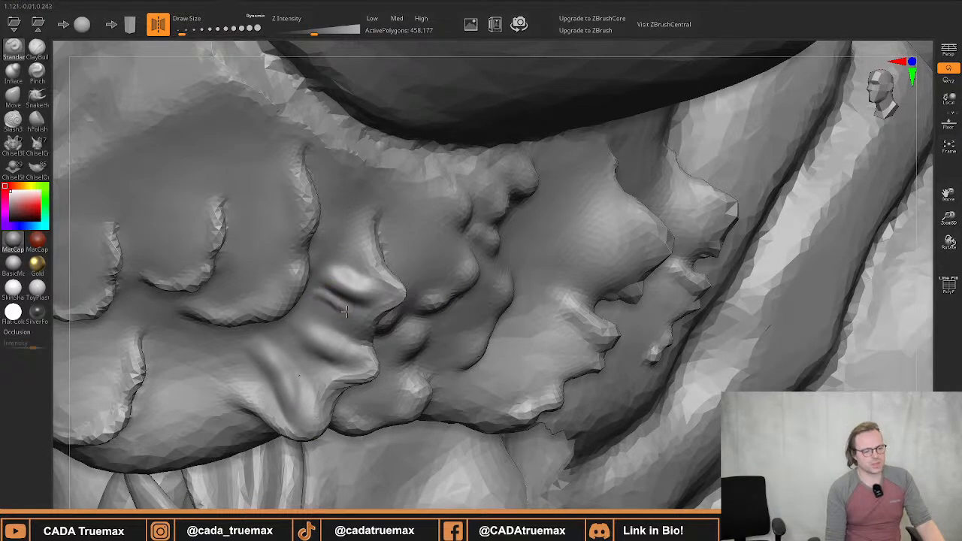
mouse_move(345, 275)
right_mouse_down("ctrl")
mouse_move(338, 253)
mouse_move(399, 203)
mouse_move(275, 294)
mouse_move(397, 340)
mouse_move(269, 314)
mouse_move(398, 301)
right_mouse_up("ctrl")
right_click_drag(399, 300, 380, 376, "ctrl")
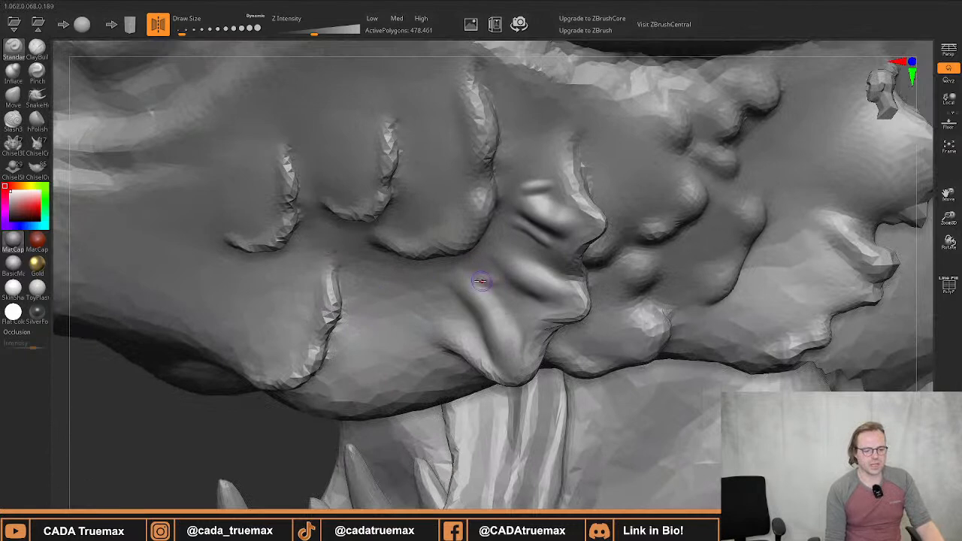
left_click_drag(485, 297, 538, 339)
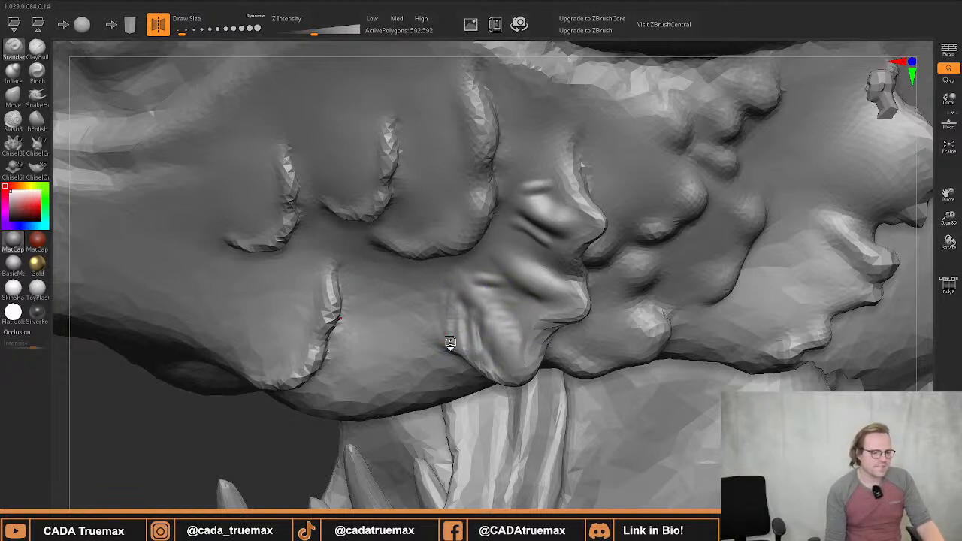
left_click_drag(452, 325, 463, 360)
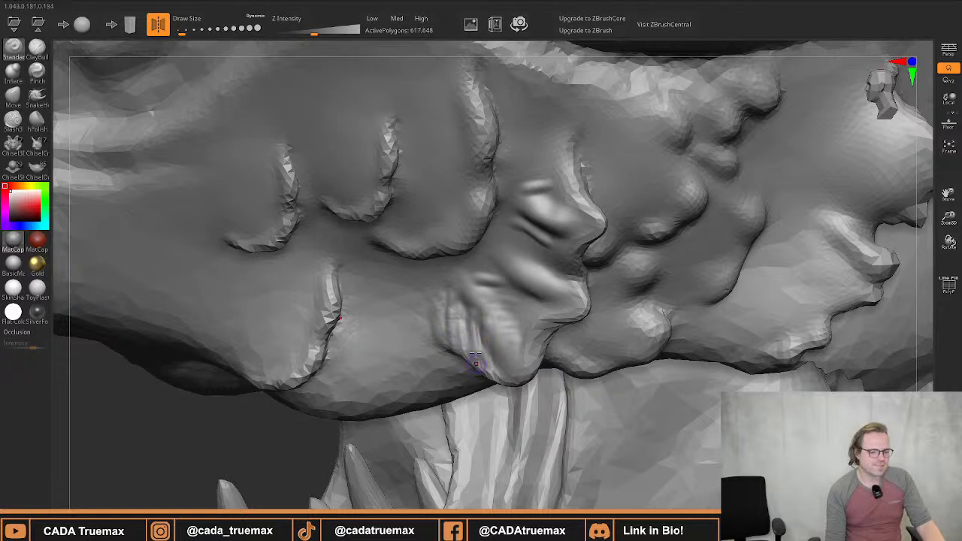
left_click_drag(469, 270, 573, 324)
Reduce the mesh to Low resolution and sculpt further fine ridges over the folds of the cheek lobes
left_click(372, 18)
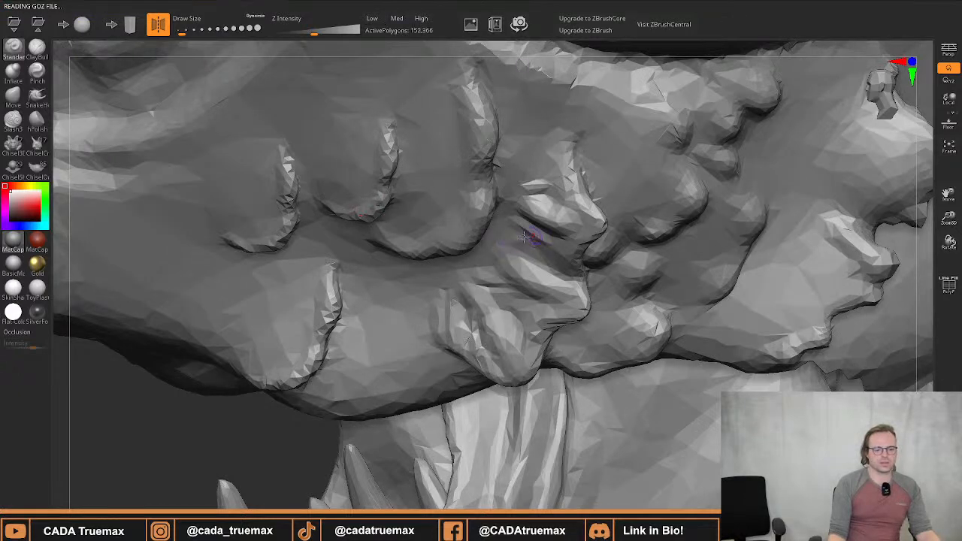
right_click_drag(504, 265, 457, 144)
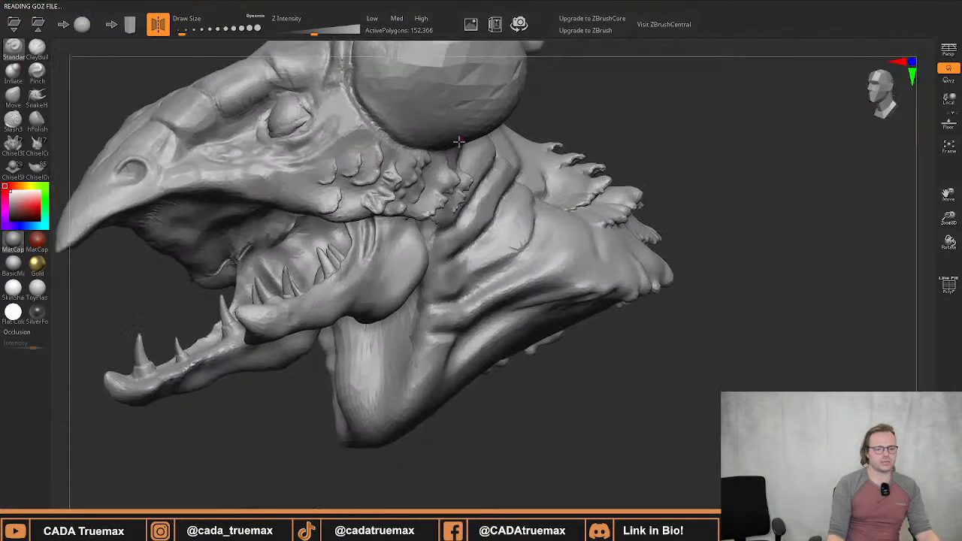
right_click_drag(442, 224, 398, 376)
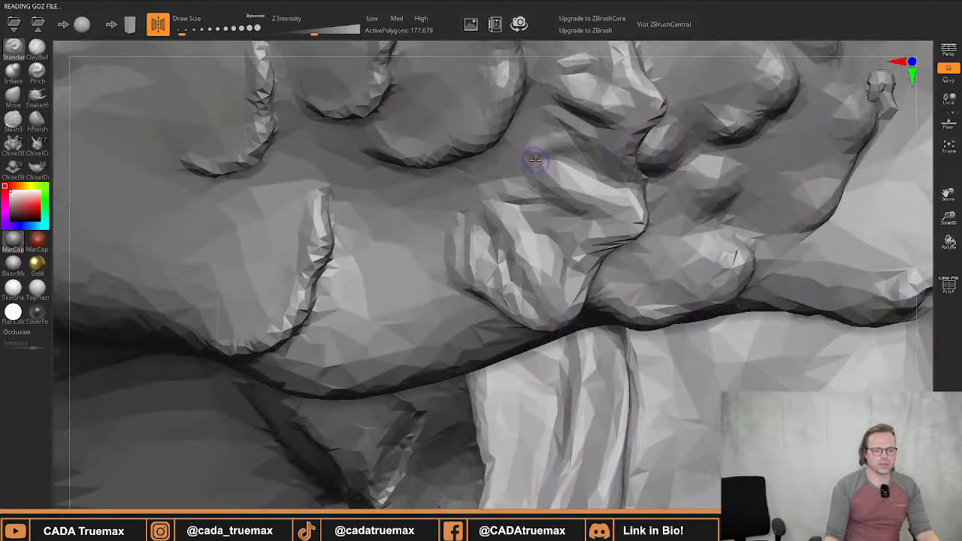
mouse_move(579, 164)
left_mouse_down()
mouse_move(605, 172)
mouse_move(537, 189)
mouse_move(531, 165)
mouse_move(558, 220)
mouse_move(631, 239)
mouse_move(593, 171)
mouse_move(627, 194)
left_mouse_up()
left_click_drag(525, 151, 617, 202)
left_click_drag(525, 148, 617, 202)
left_click_drag(473, 209, 551, 278)
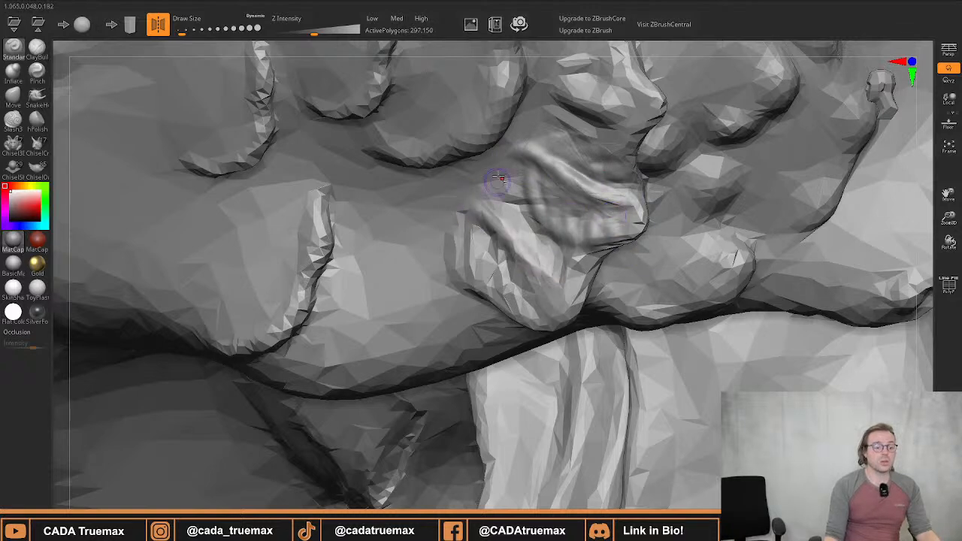
right_click_drag(586, 104, 548, 194, "alt")
mouse_move(515, 163)
left_mouse_down()
mouse_move(559, 171)
mouse_move(560, 138)
mouse_move(548, 160)
mouse_move(579, 159)
left_mouse_up()
Examine the detailed cheek and the whole creature head from several angles and distances
mouse_move(579, 158)
right_mouse_down()
mouse_move(530, 173)
mouse_move(481, 151)
right_mouse_up()
right_click_drag(489, 271, 474, 165, "ctrl")
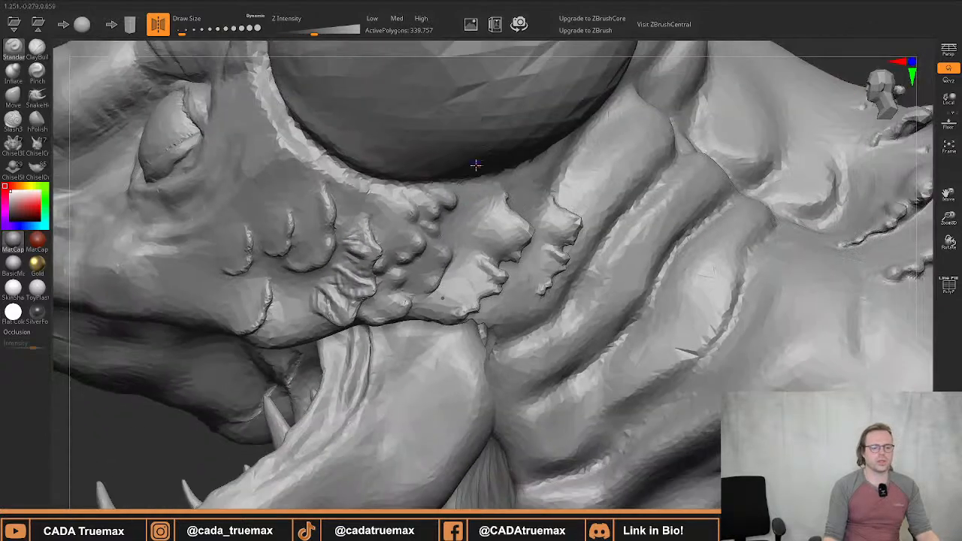
right_click_drag(439, 223, 557, 225)
right_click_drag(442, 248, 444, 143, "ctrl")
right_click_drag(444, 143, 501, 126)
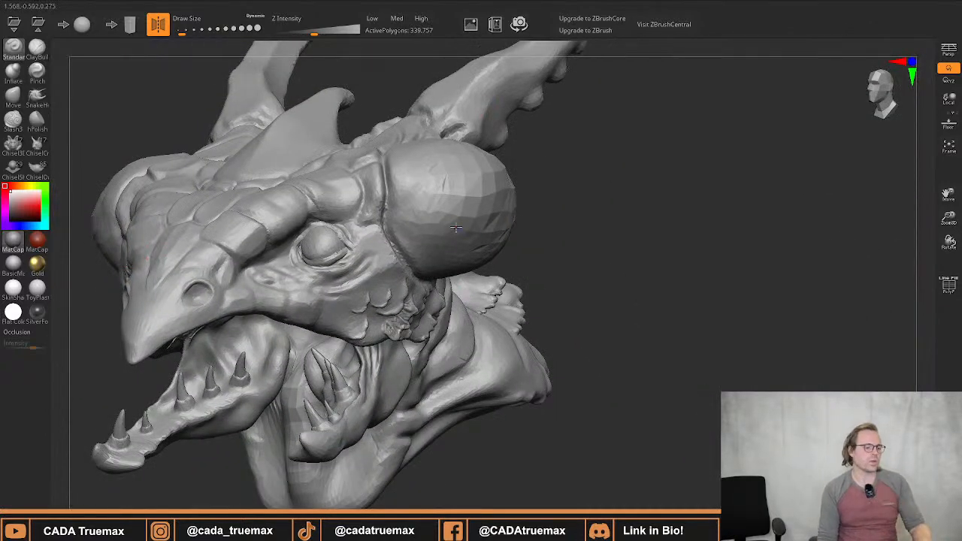
right_click_drag(332, 297, 337, 181, "ctrl")
right_click_drag(337, 181, 398, 192, "alt")
right_click_drag(451, 218, 357, 245)
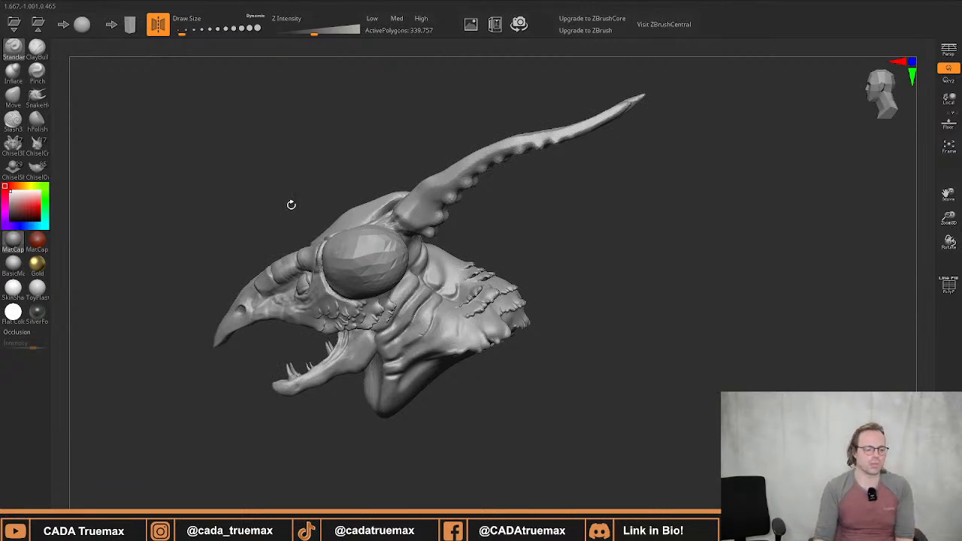
mouse_move(292, 209)
right_mouse_down()
mouse_move(331, 221)
mouse_move(369, 208)
mouse_move(385, 215)
right_mouse_up()
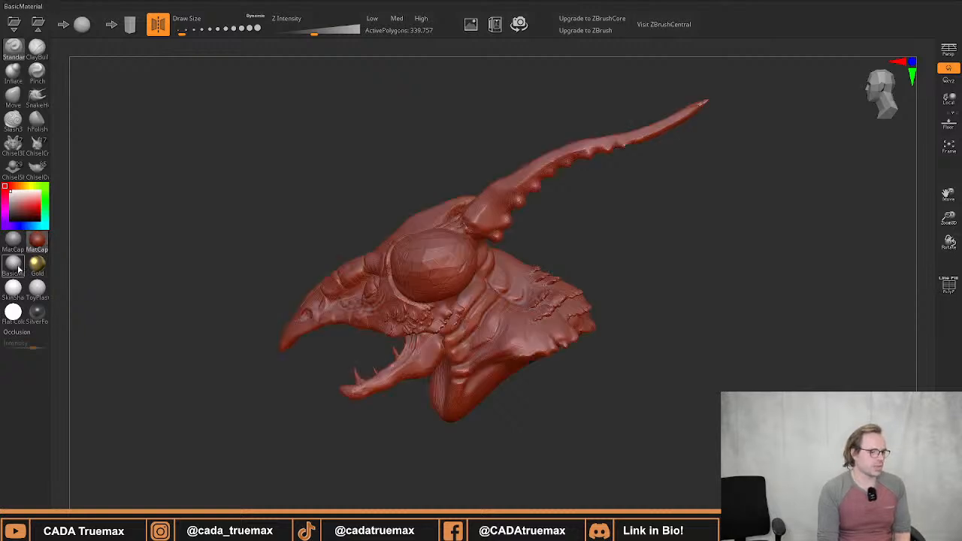
Preview the head in the gold, toy plastic, skin shade and flat color materials, ending with SilverFoil
left_click(44, 269)
left_click(43, 295)
left_click(18, 293)
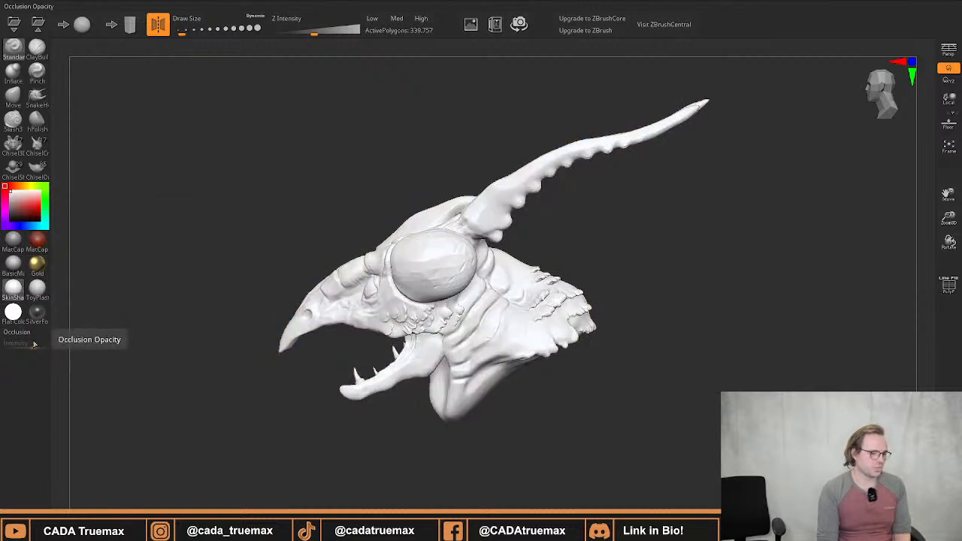
left_click(16, 323)
left_click(35, 311)
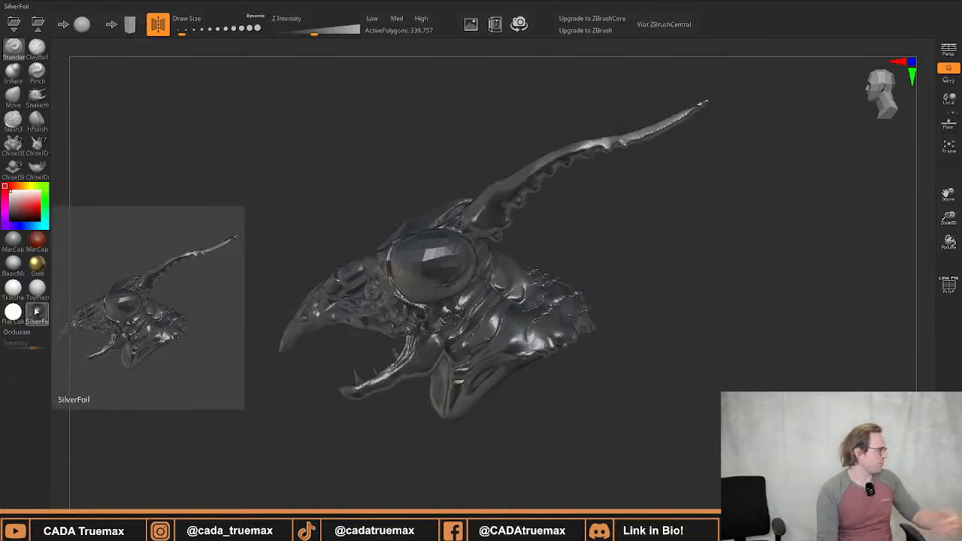
Switch the head to the gray MatCap material, try a red color on it and reset the color to white
left_click(13, 240)
left_click(31, 203)
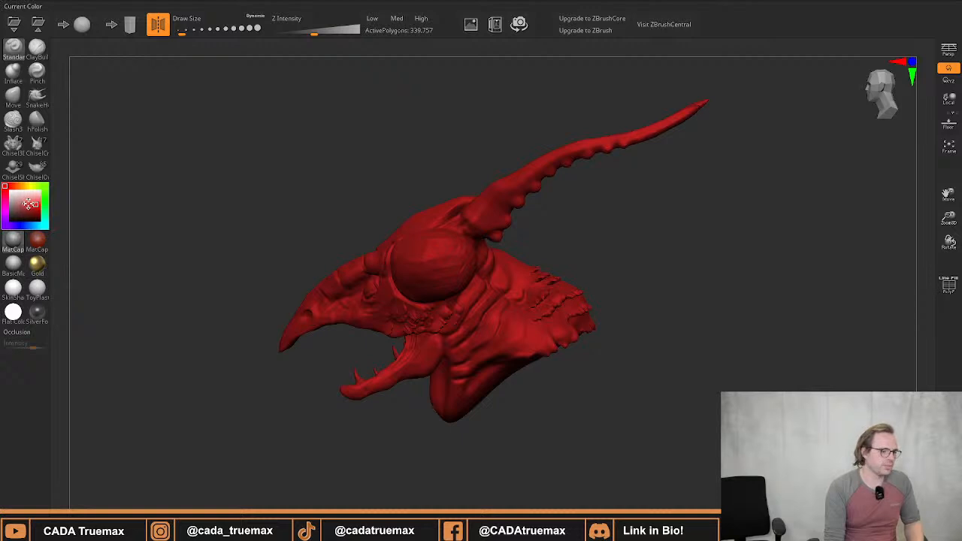
left_click(7, 190)
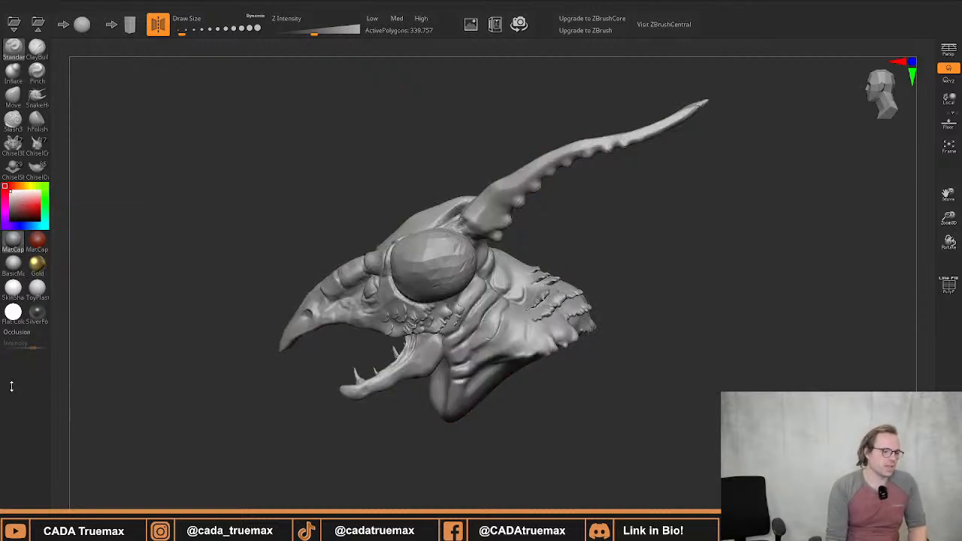
Turn on Occlusion for the head and set its intensity to 100
left_click(23, 336)
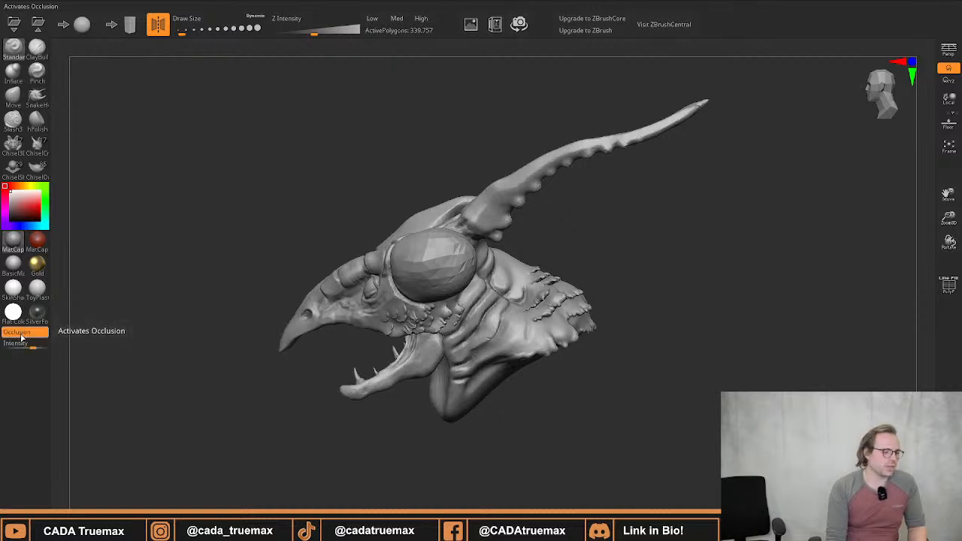
left_click(24, 338)
left_click(23, 339)
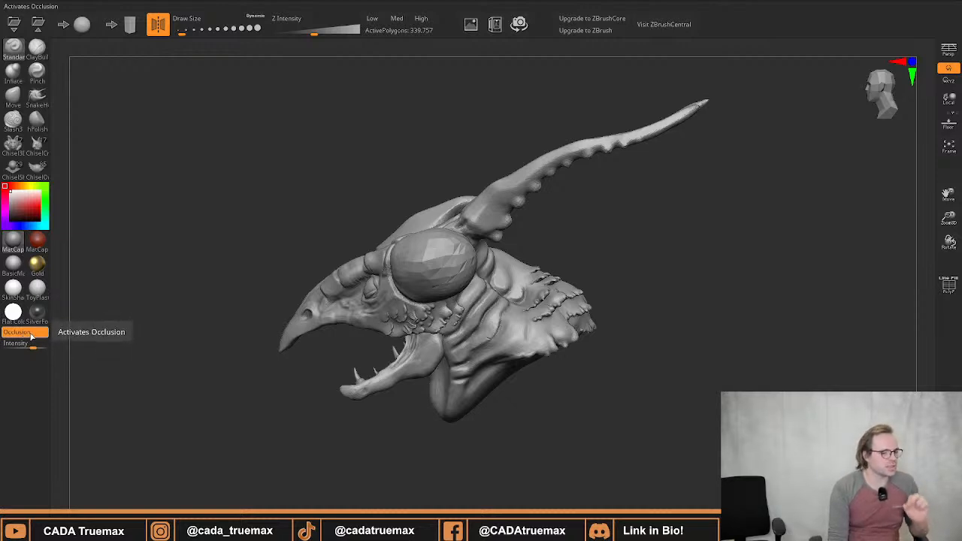
left_click_drag(33, 344, 52, 344)
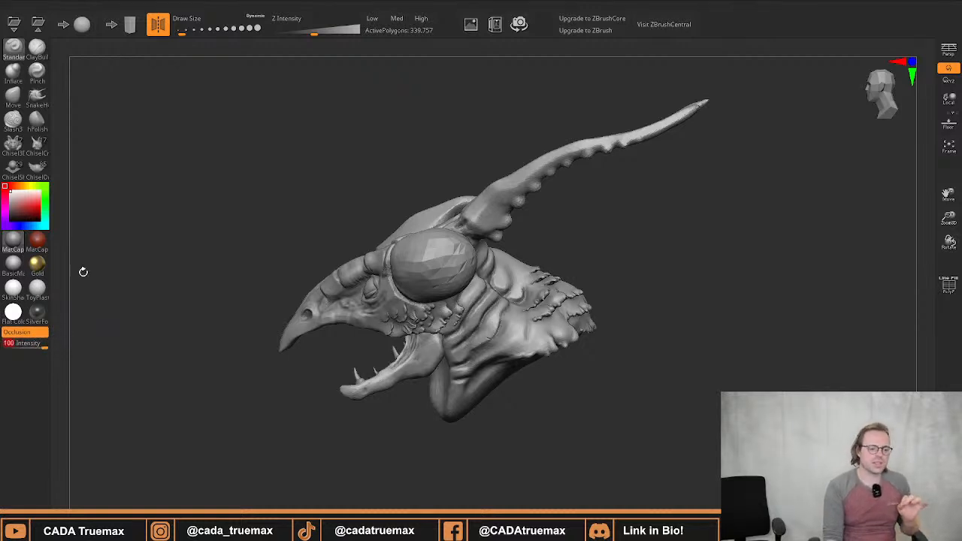
Export a front three-quarter view of the head as a JPEG image on the Desktop, repositioning the picture in the export preview
left_click_drag(347, 242, 387, 254)
right_click_drag(374, 249, 429, 268, "alt")
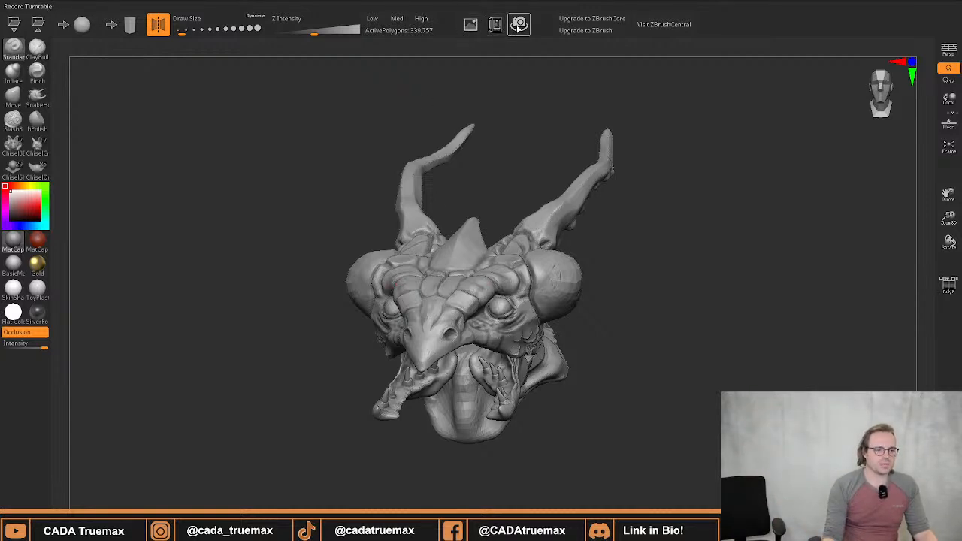
left_click(470, 24)
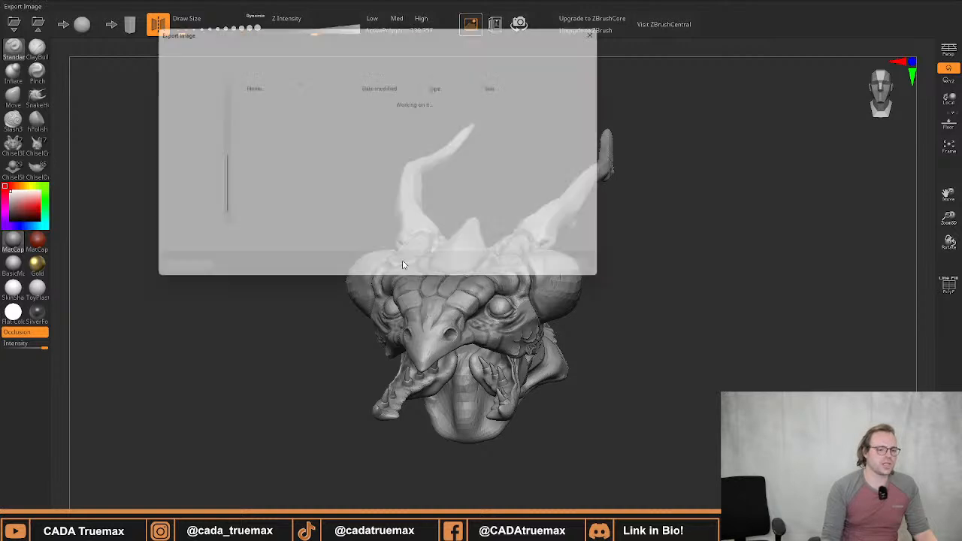
left_click(254, 252)
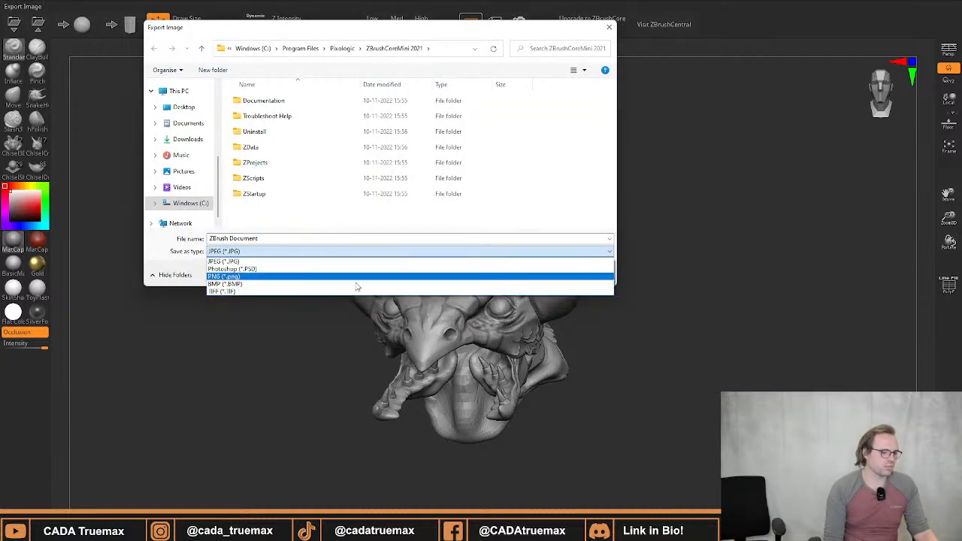
left_click(300, 246)
double_click(297, 239)
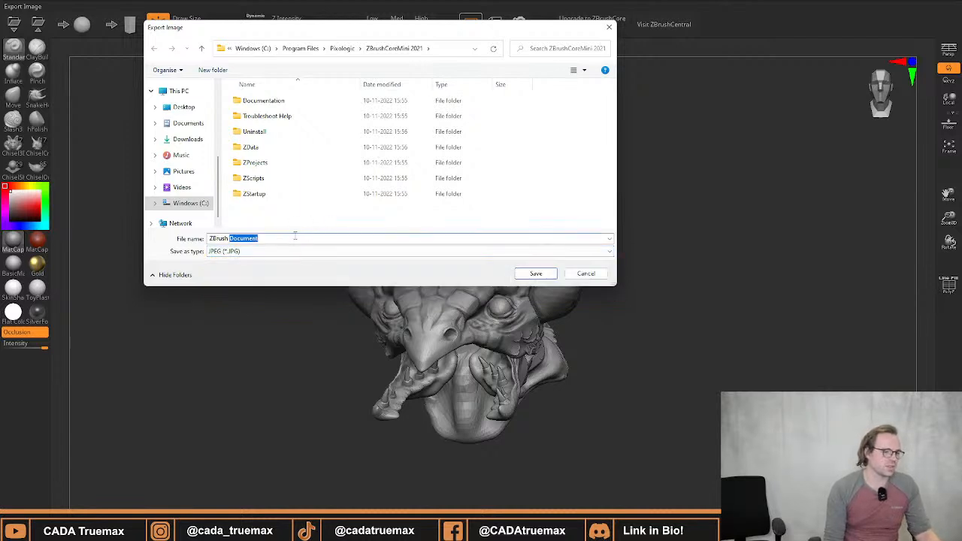
left_click(184, 109)
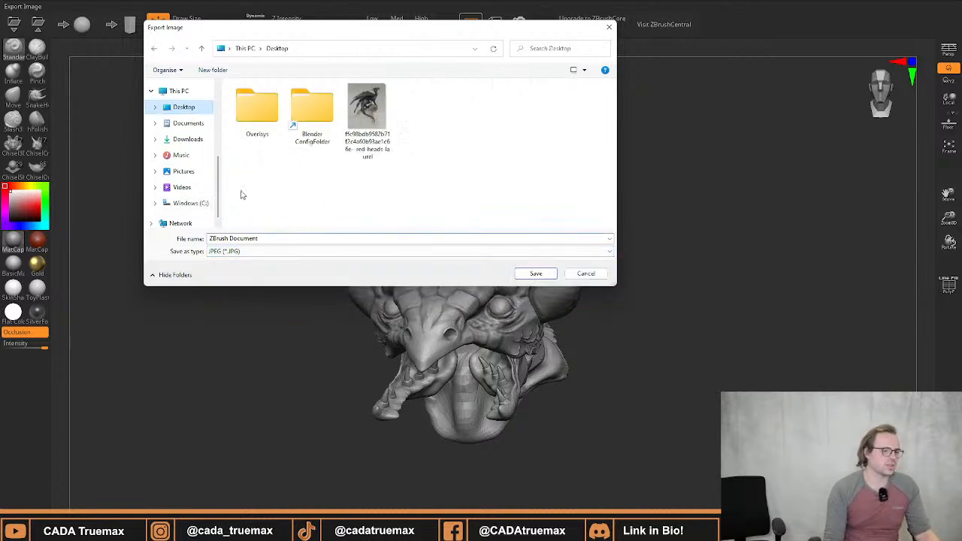
left_click(244, 239)
type("Py")
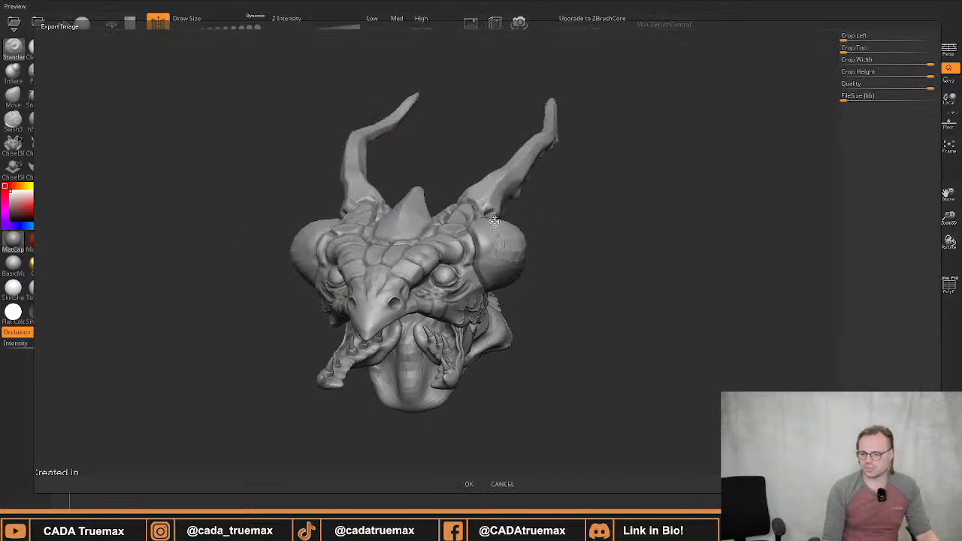
mouse_move(413, 286)
left_mouse_down()
mouse_move(444, 281)
mouse_move(391, 293)
mouse_move(423, 307)
mouse_move(408, 269)
left_mouse_up()
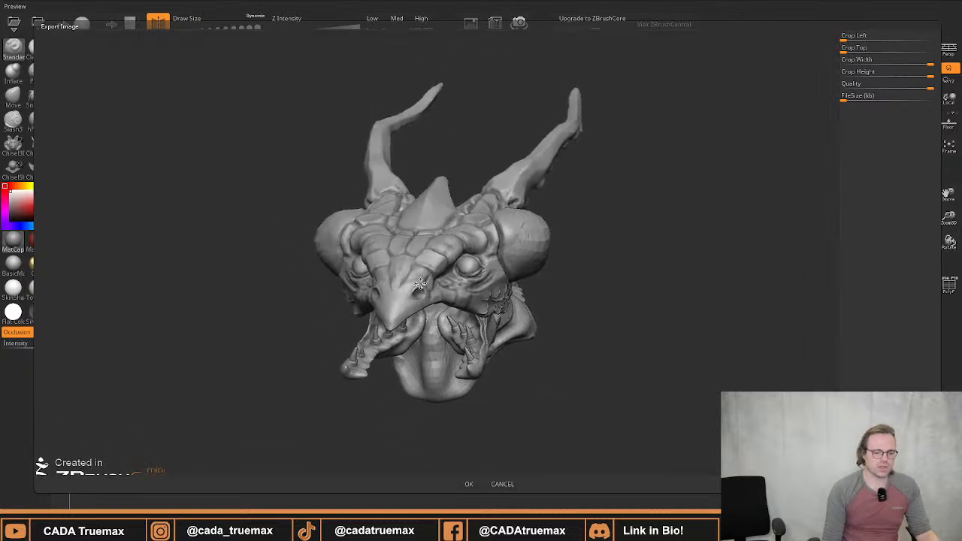
left_click(469, 484)
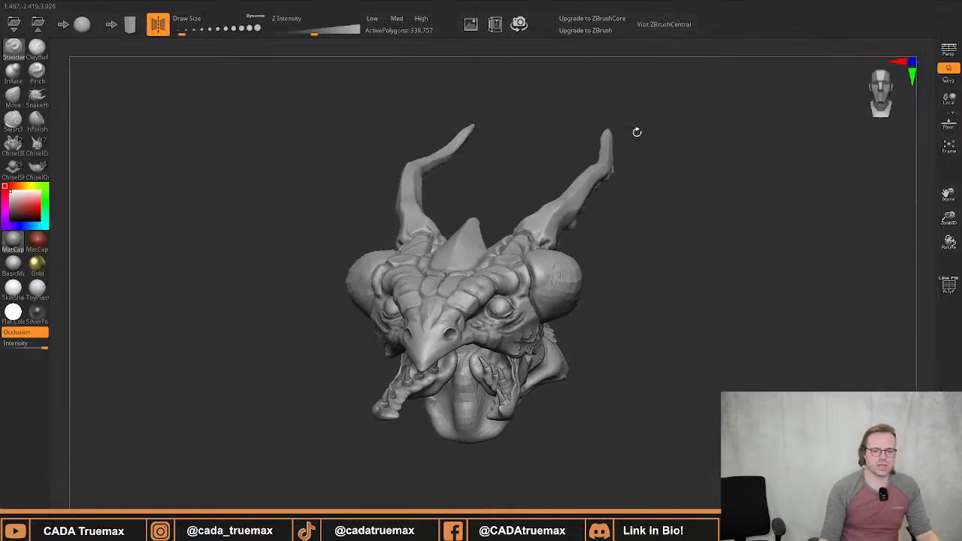
Record a turntable of the head from the front and save it to the Desktop as the mpg file ZBrush Movie
mouse_move(484, 214)
right_mouse_down()
mouse_move(488, 227)
mouse_move(458, 304)
mouse_move(487, 226)
right_mouse_up()
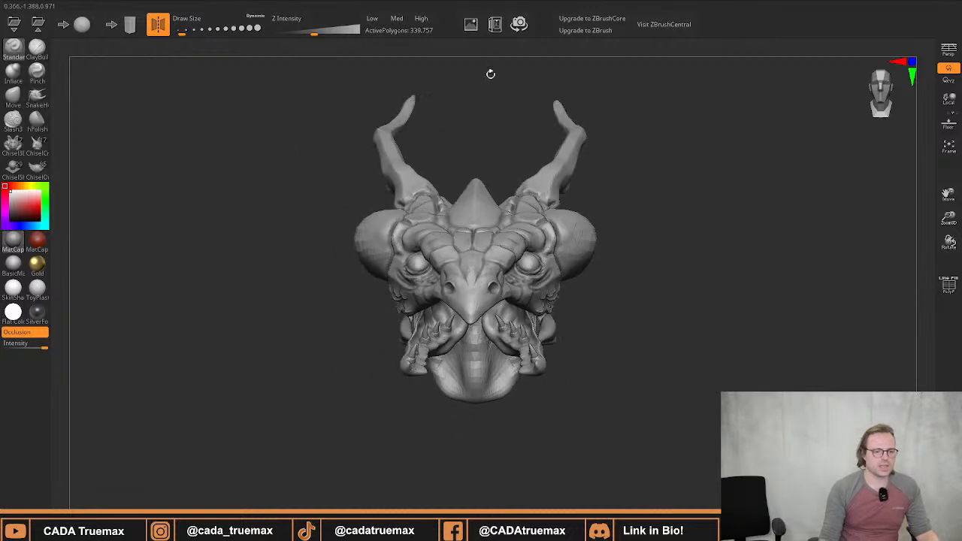
left_click(511, 30)
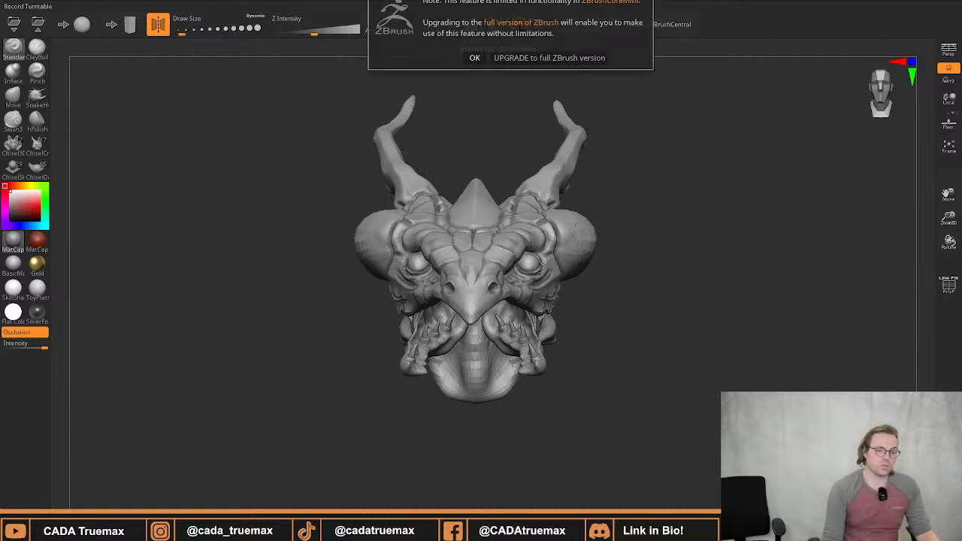
left_click(474, 58)
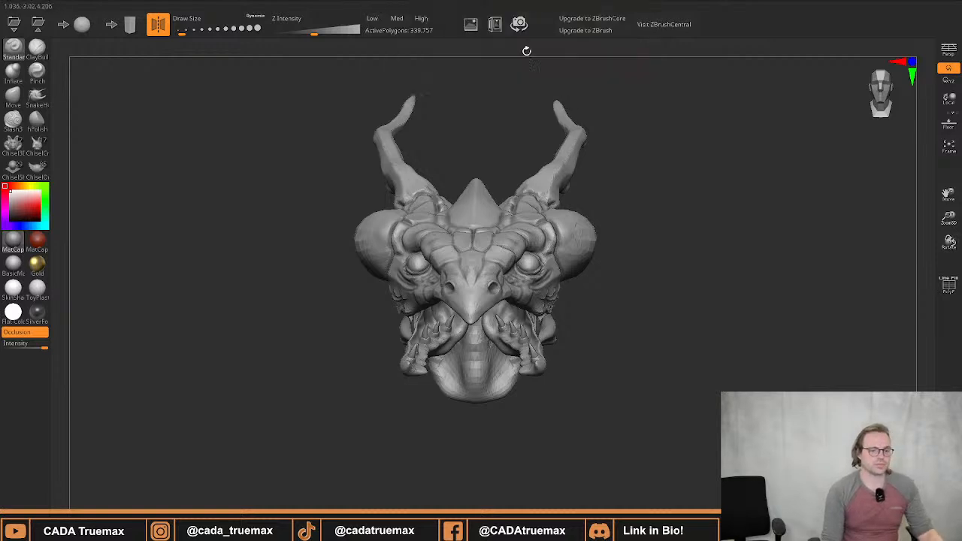
left_click(519, 23)
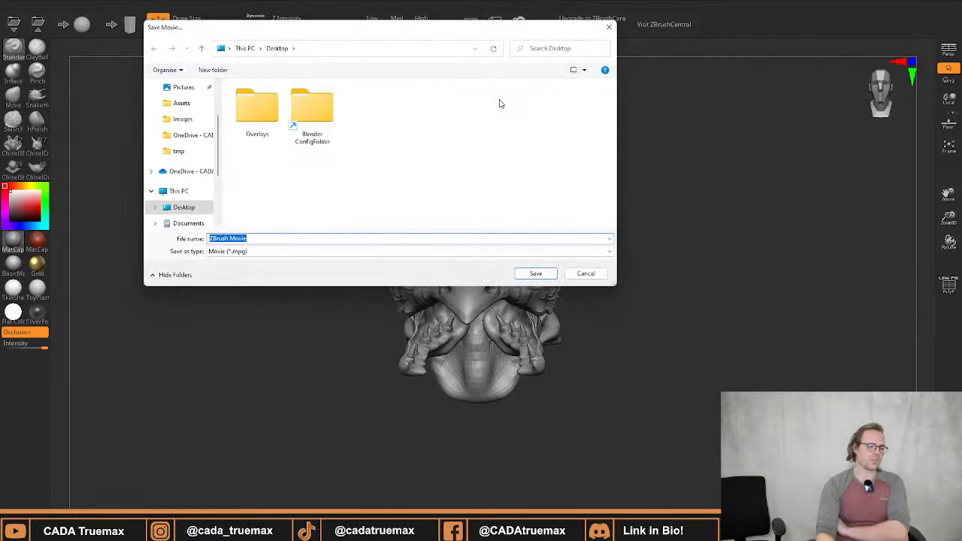
left_click(248, 251)
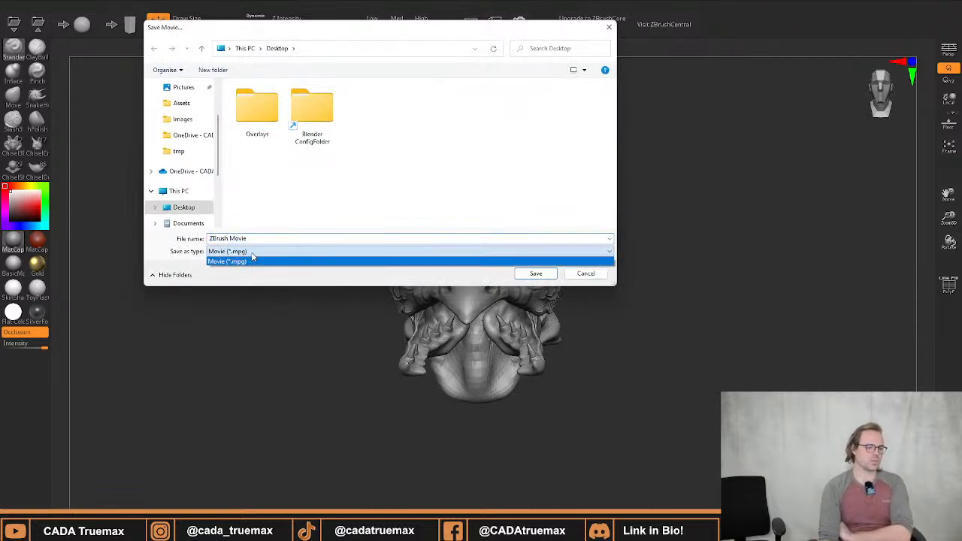
left_click(249, 261)
scroll(165, 101, "up", 3)
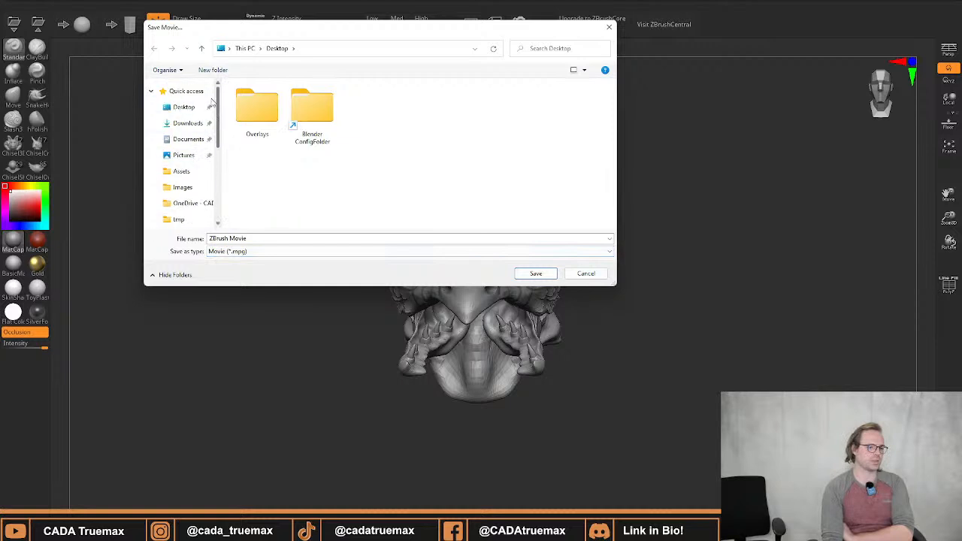
left_click(184, 109)
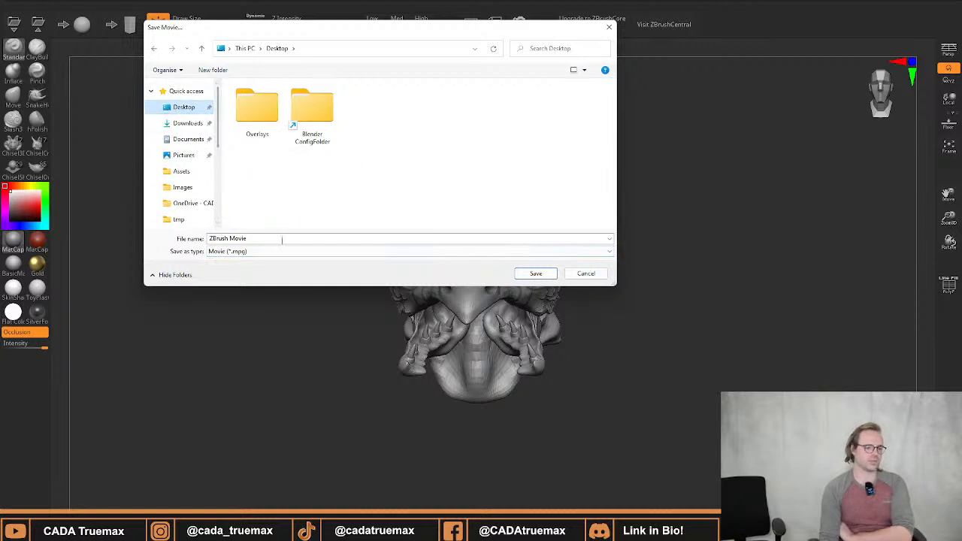
left_click(528, 274)
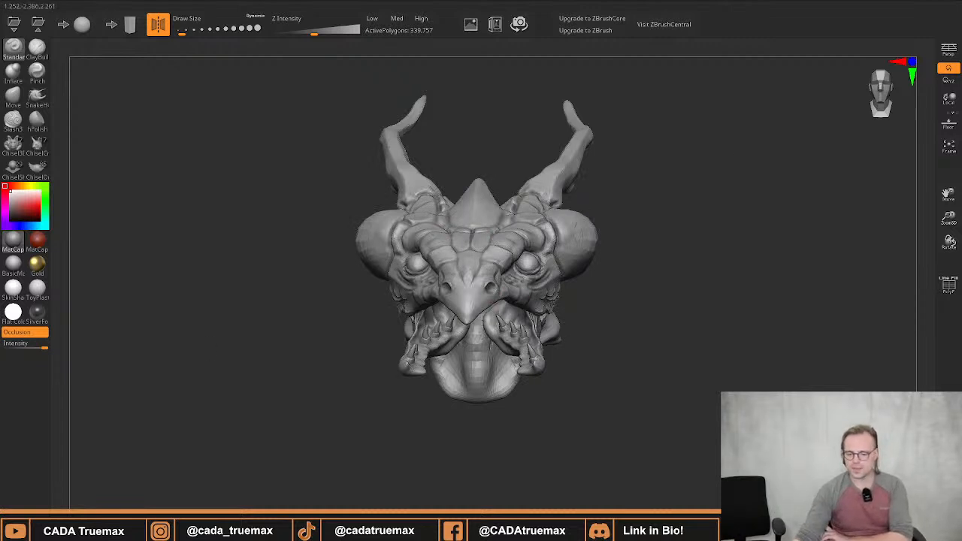
key("super+e")
left_click_drag(648, 62, 961, 83)
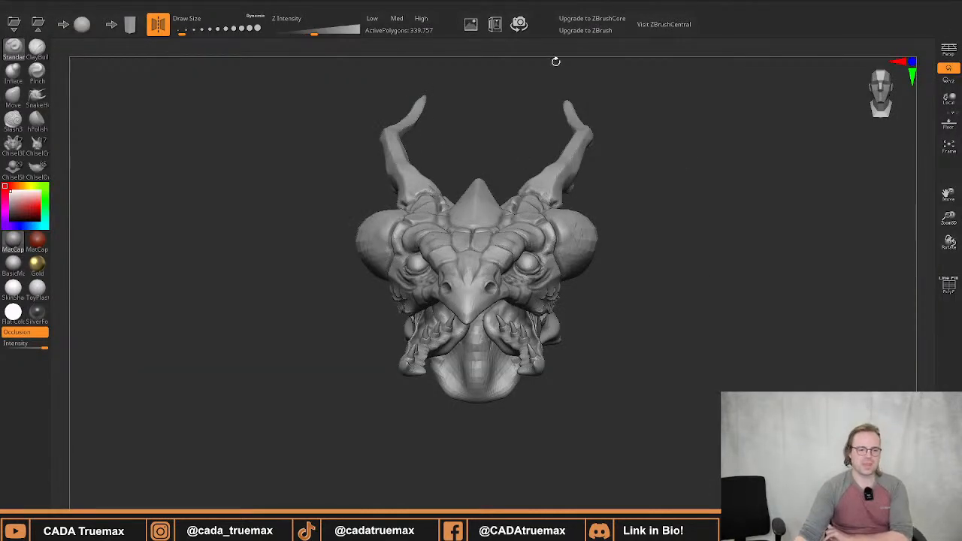
Review the file options for exporting the sculpt for 3D printing, without saving a file
left_click(495, 24)
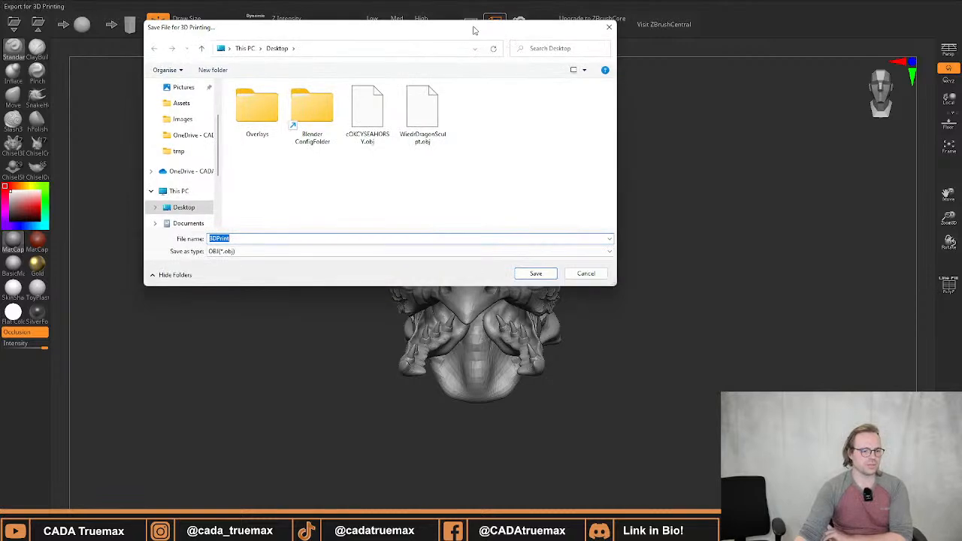
left_click(609, 27)
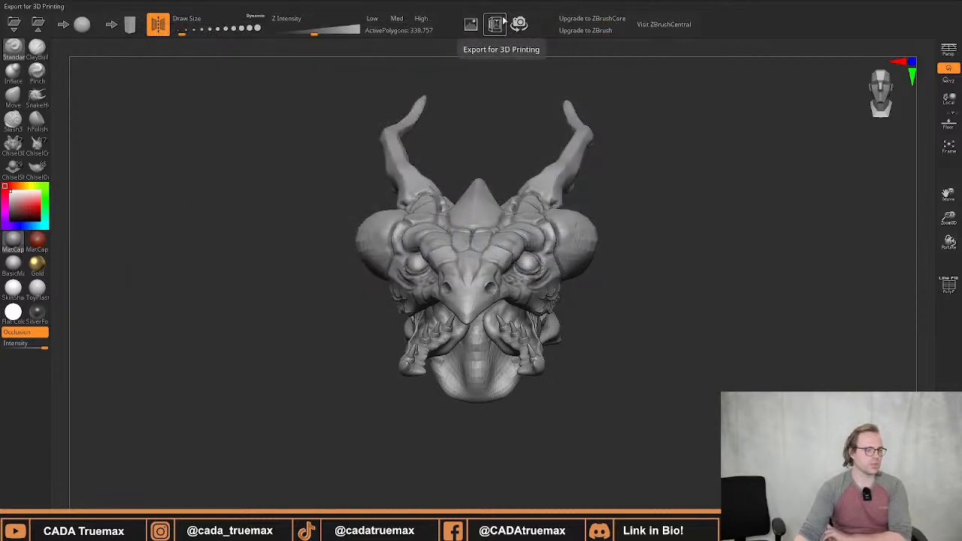
left_click(495, 24)
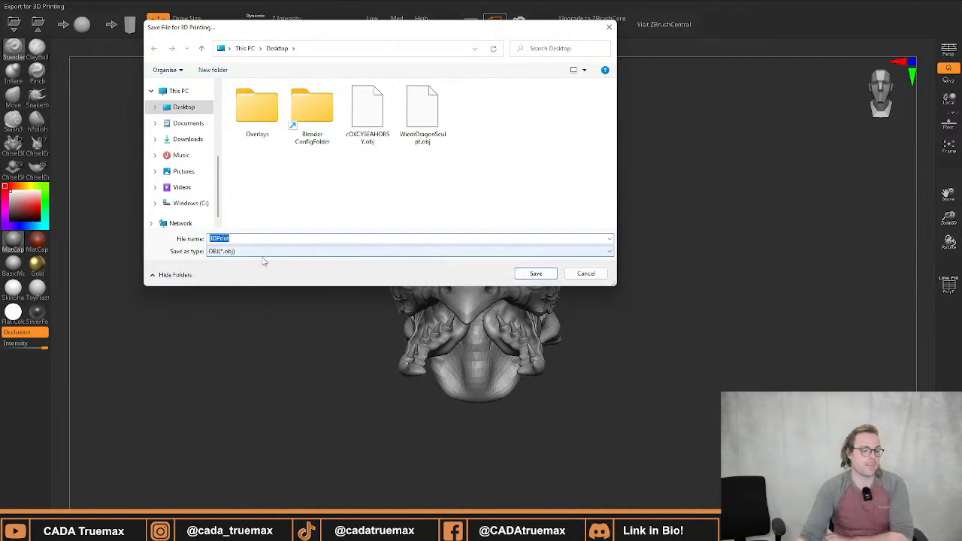
left_click(587, 275)
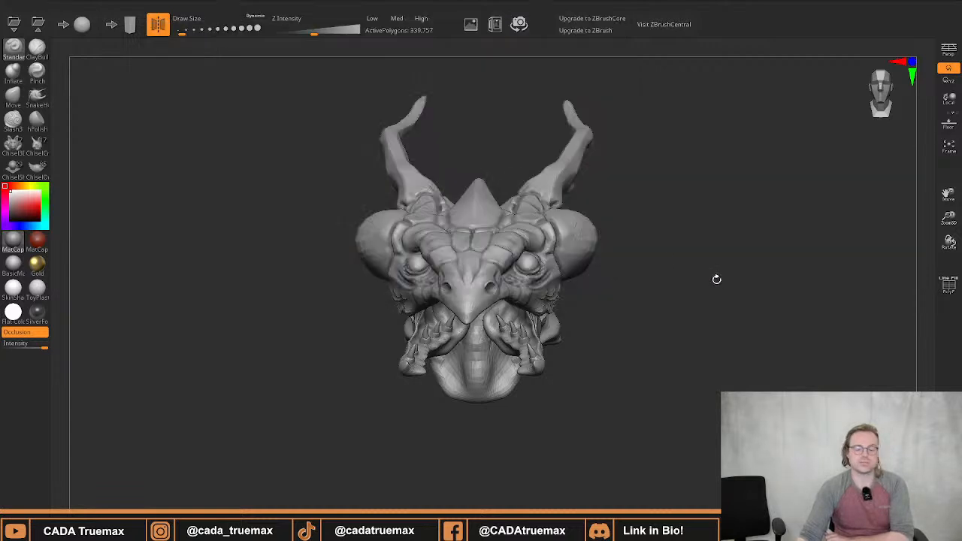
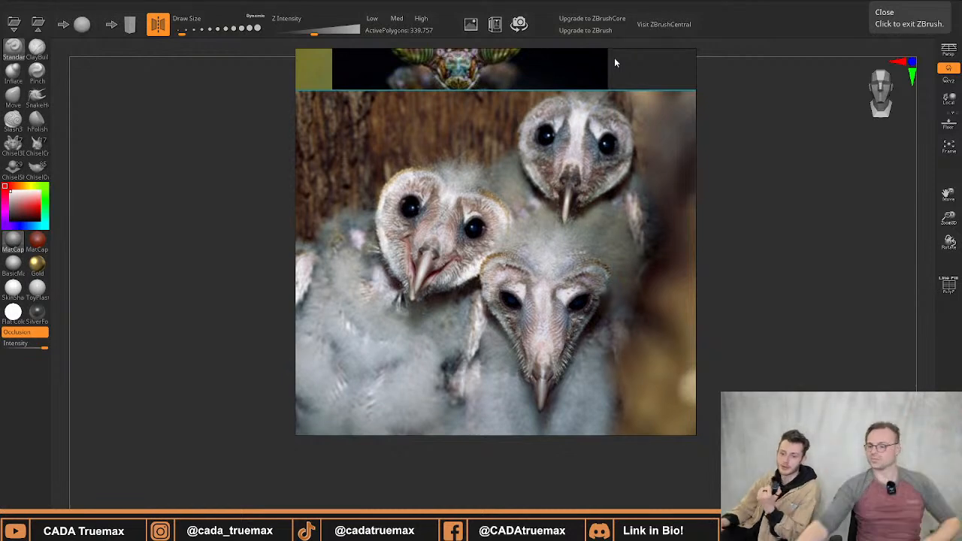
Add a photo of a standing barn owl to the reference board and place it beside the photo of the three owl chicks
scroll(535, 261, "up", 3)
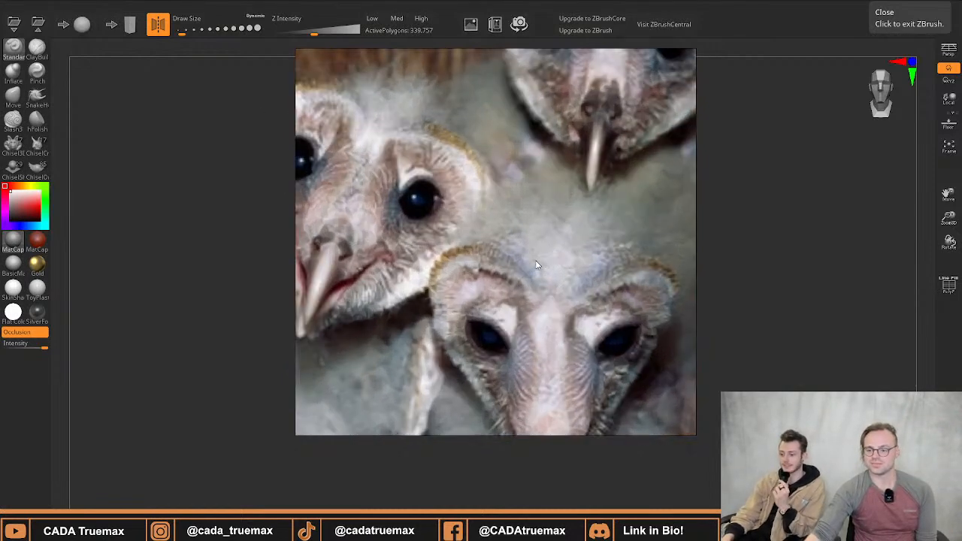
left_click_drag(494, 248, 558, 259)
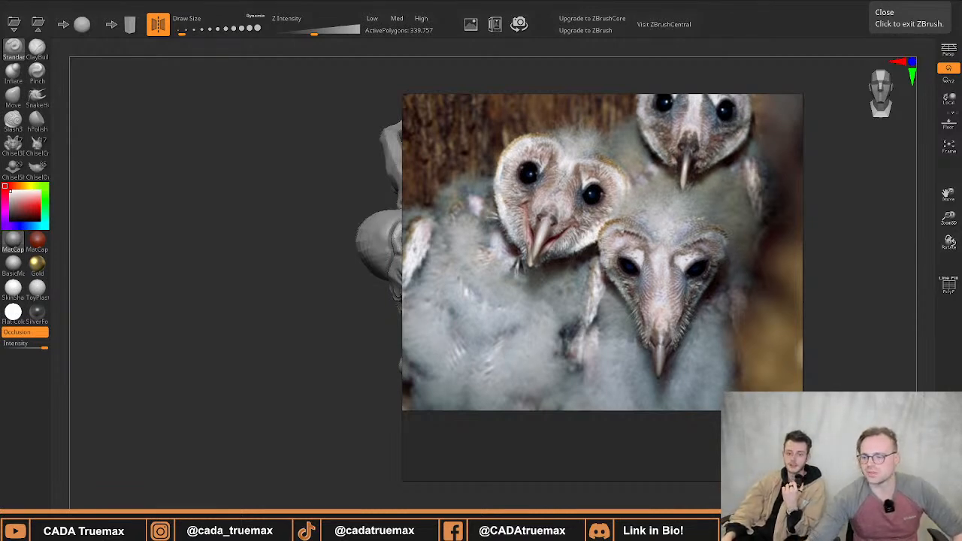
left_click_drag(794, 270, 708, 265)
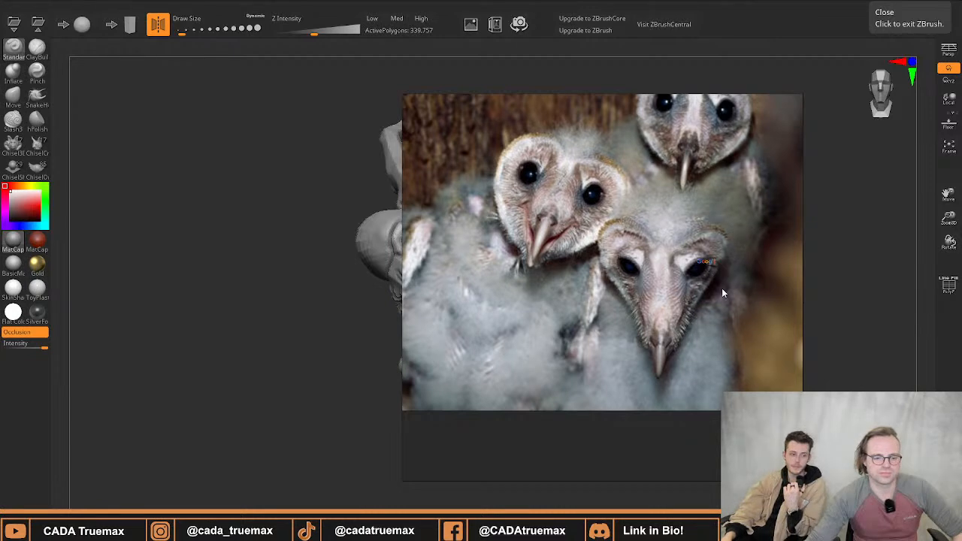
left_click_drag(597, 471, 547, 453)
key("Delete")
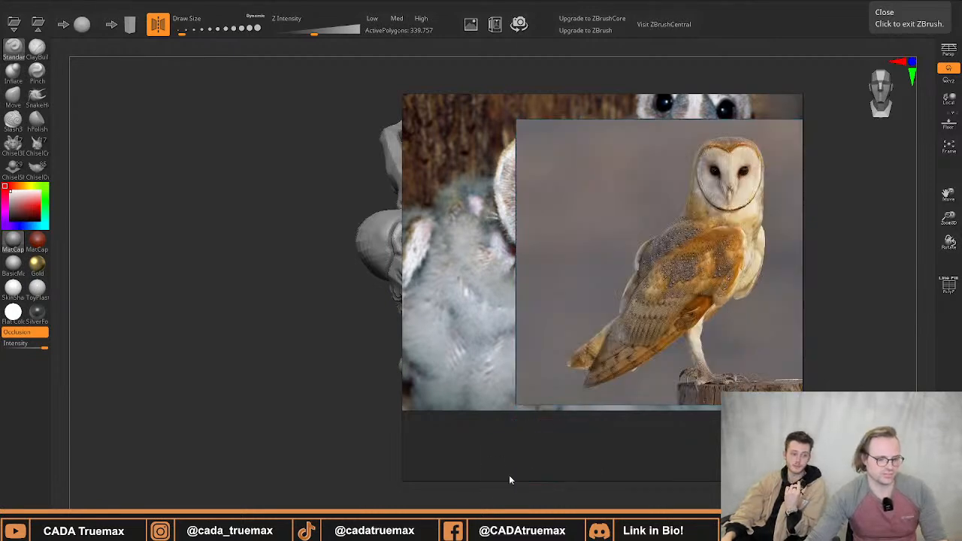
scroll(623, 450, "down", 5)
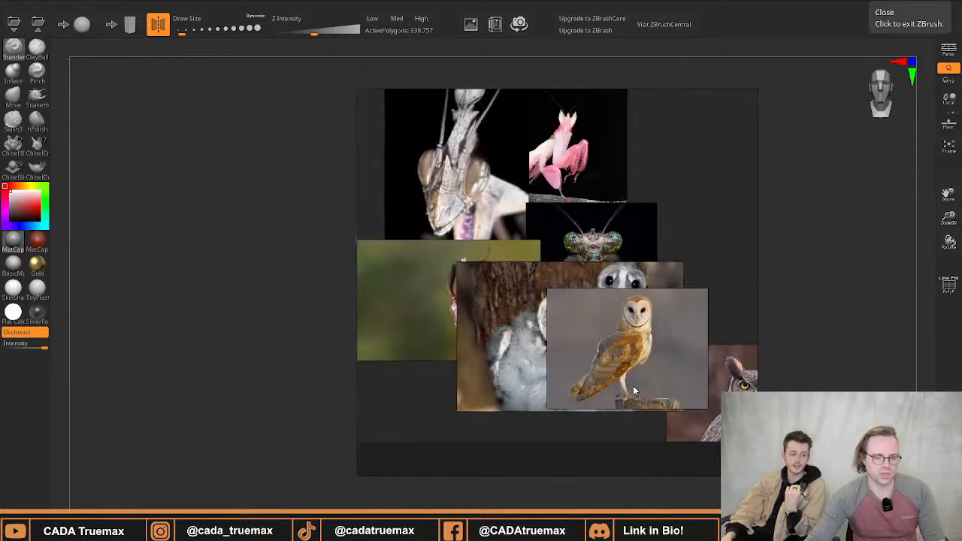
mouse_move(634, 391)
left_mouse_down()
mouse_move(541, 489)
mouse_move(484, 473)
mouse_move(418, 418)
mouse_move(387, 423)
mouse_move(399, 415)
left_mouse_up()
Move the reference board off the sculpt and view the head from a three-quarter angle
mouse_move(544, 434)
right_mouse_down()
mouse_move(606, 429)
mouse_move(561, 434)
right_mouse_up()
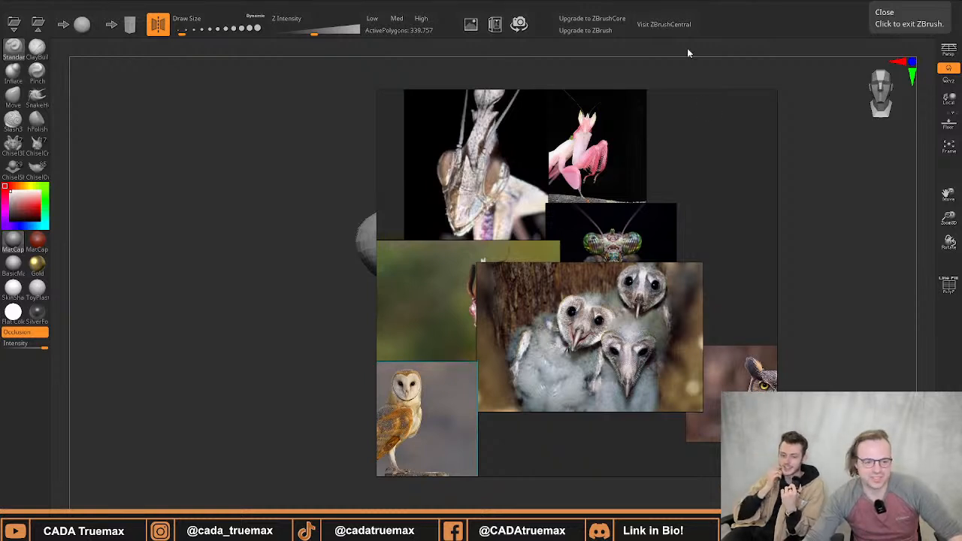
right_click_drag(713, 128, 961, 177)
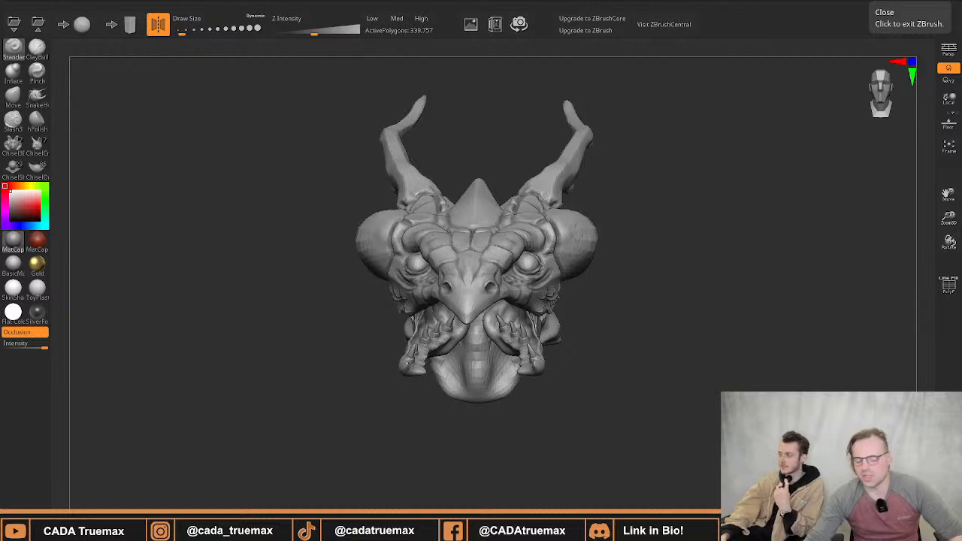
mouse_move(707, 338)
left_mouse_down()
mouse_move(666, 333)
mouse_move(694, 338)
left_mouse_up()
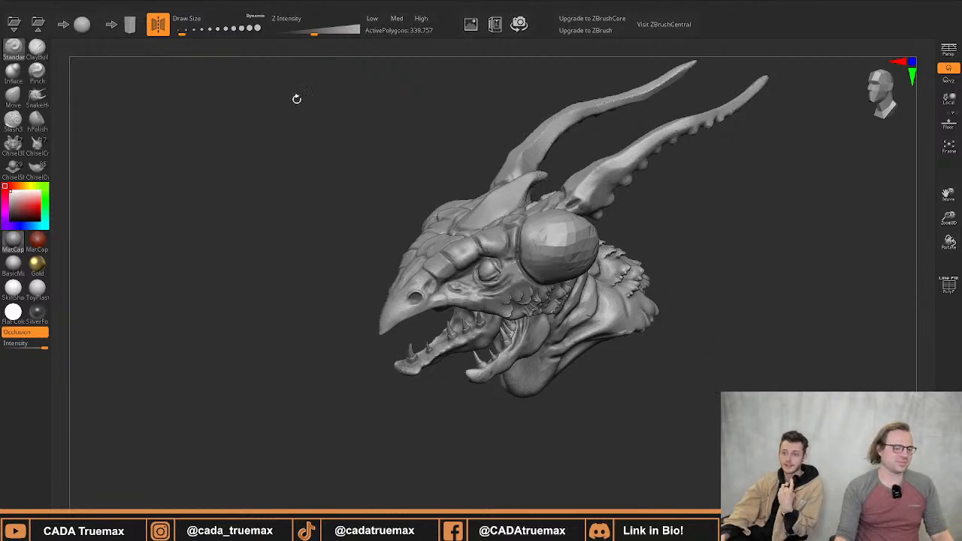
Place a mirrored pair of small Teeth3 teeth at the inner back end of the two lower jaw halves
left_click_drag(297, 99, 448, 299)
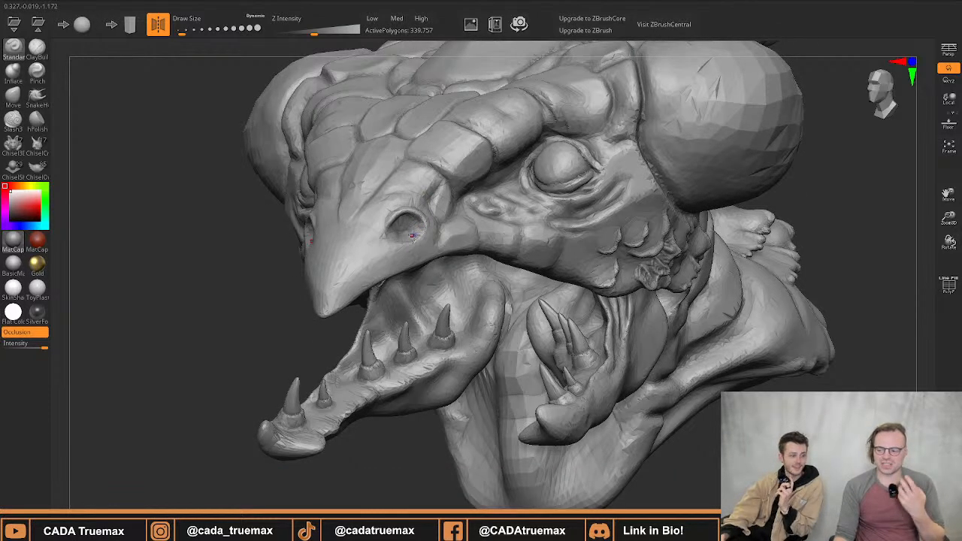
right_click_drag(412, 236, 432, 234)
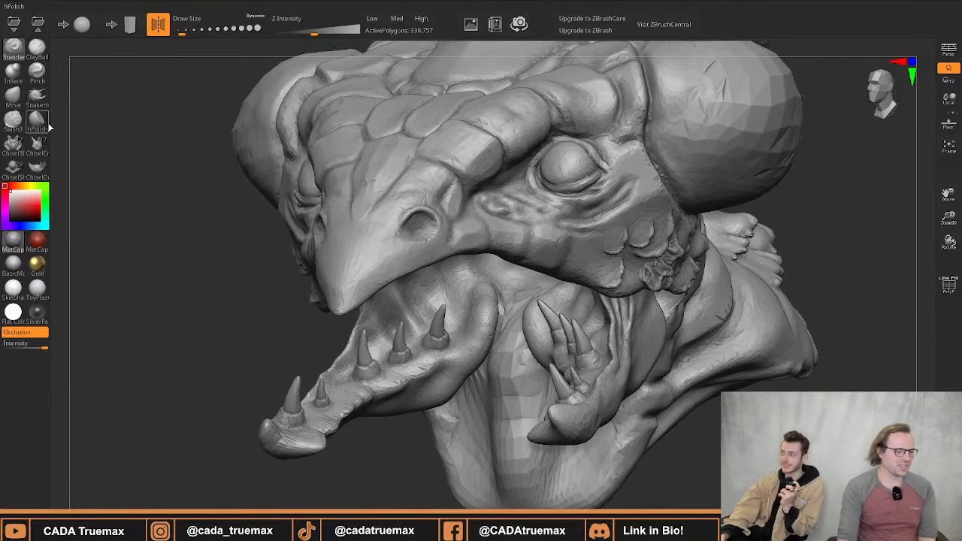
left_click(18, 149)
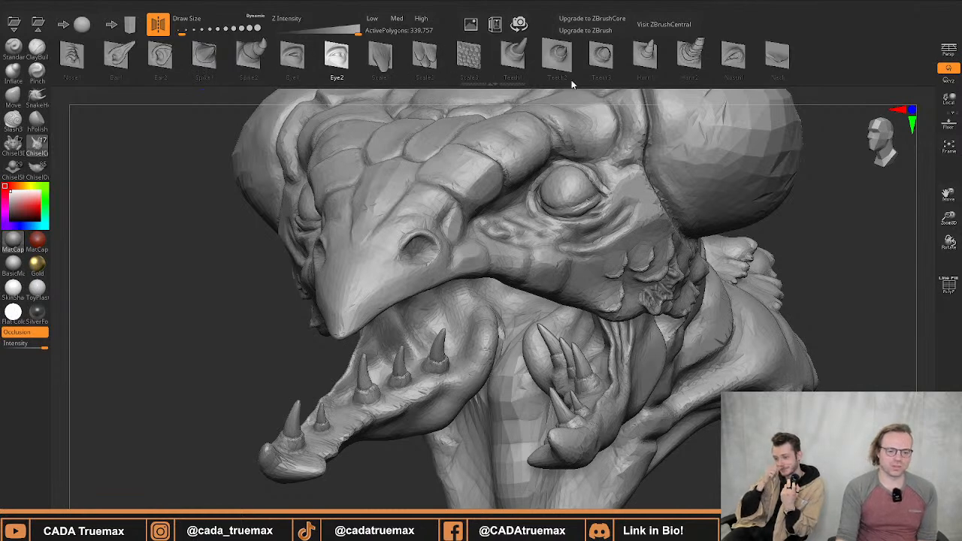
left_click(602, 56)
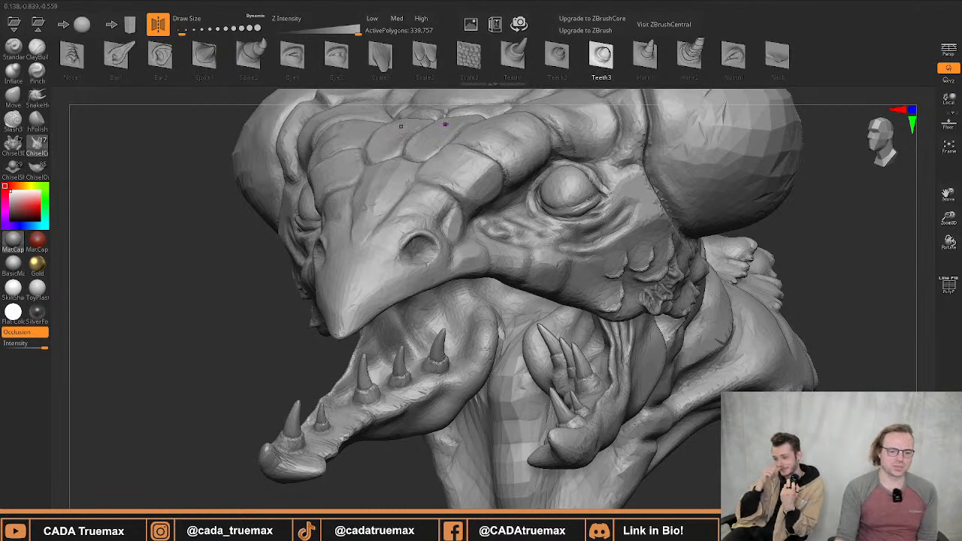
left_click(460, 358)
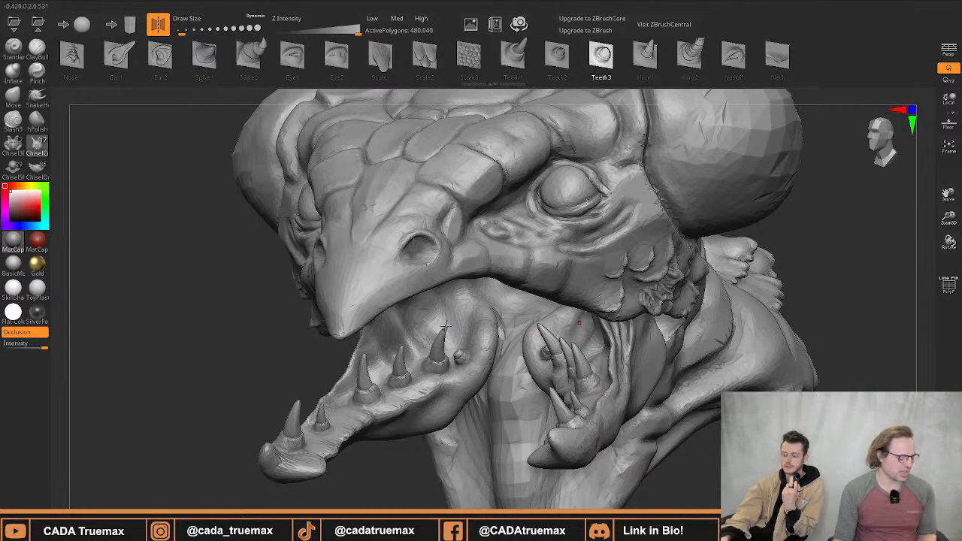
Turn off symmetry, enlarge the brush and add small Teeth3 teeth between the existing teeth on the creature's right jaw
key("s")
left_click_drag(454, 362, 464, 363)
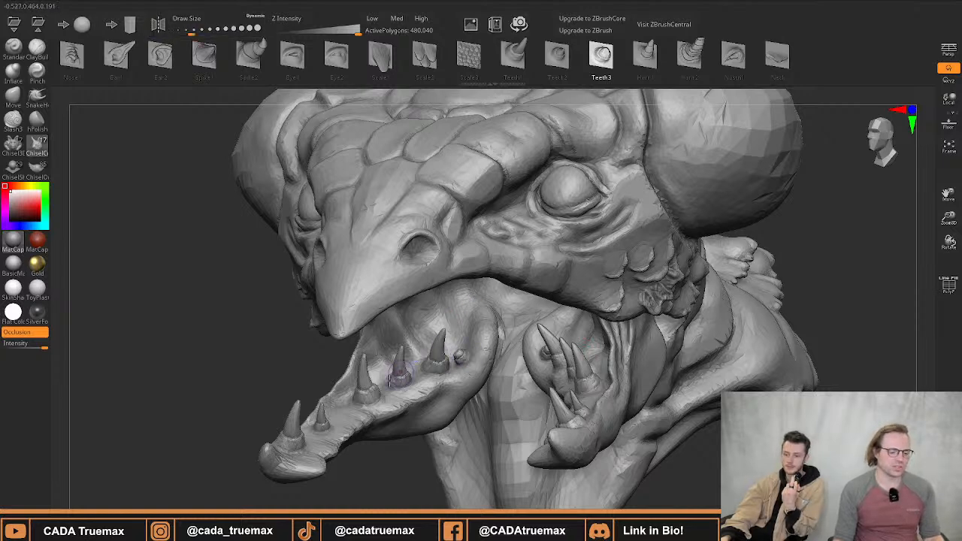
left_click(344, 406)
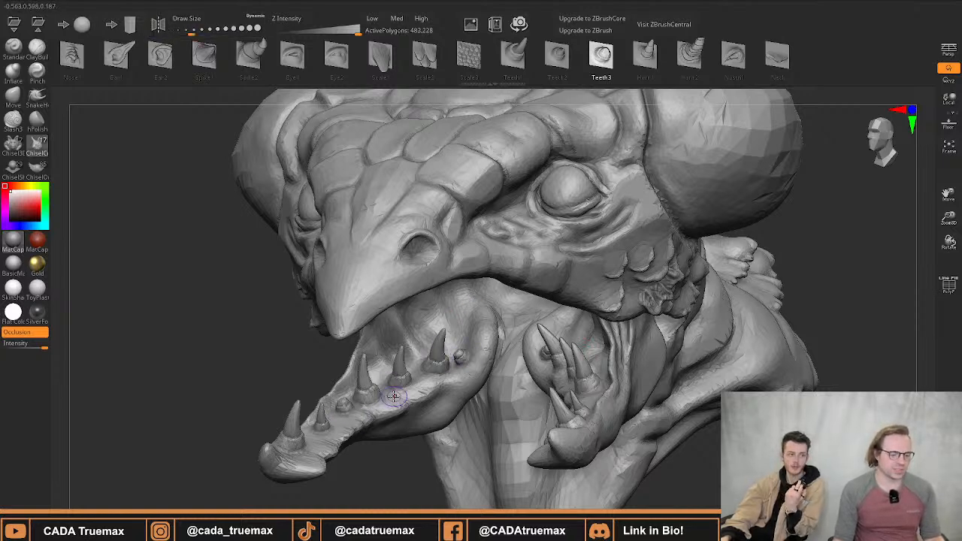
left_click_drag(398, 397, 399, 402)
right_click_drag(400, 402, 331, 367)
right_click_drag(417, 330, 453, 326)
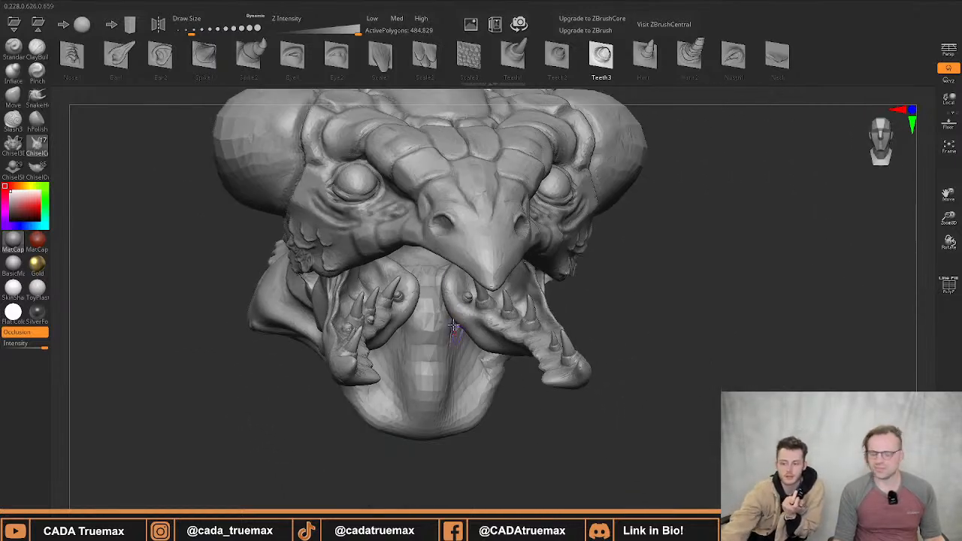
Export the sculpt for 3D printing to the Desktop as the OBJ file 3DPrint
left_click(494, 24)
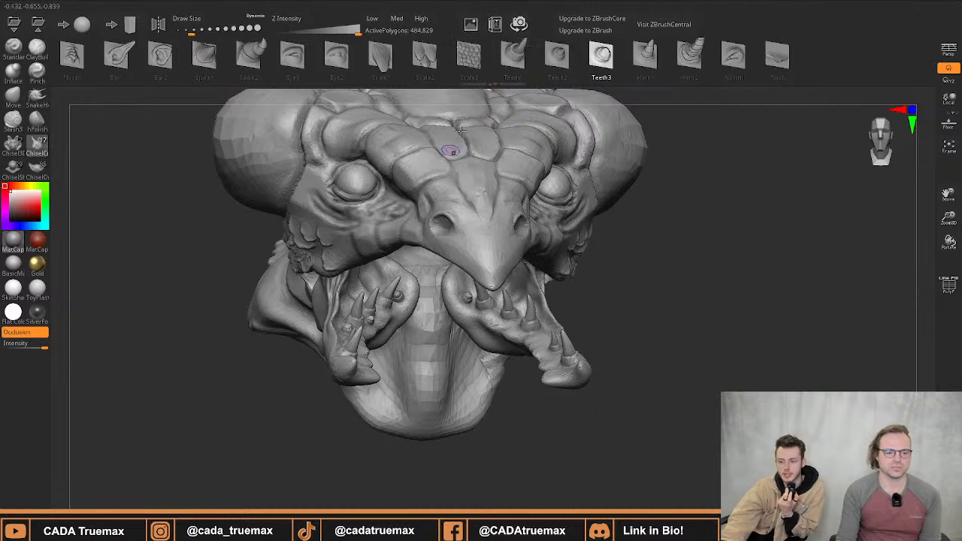
left_click(245, 252)
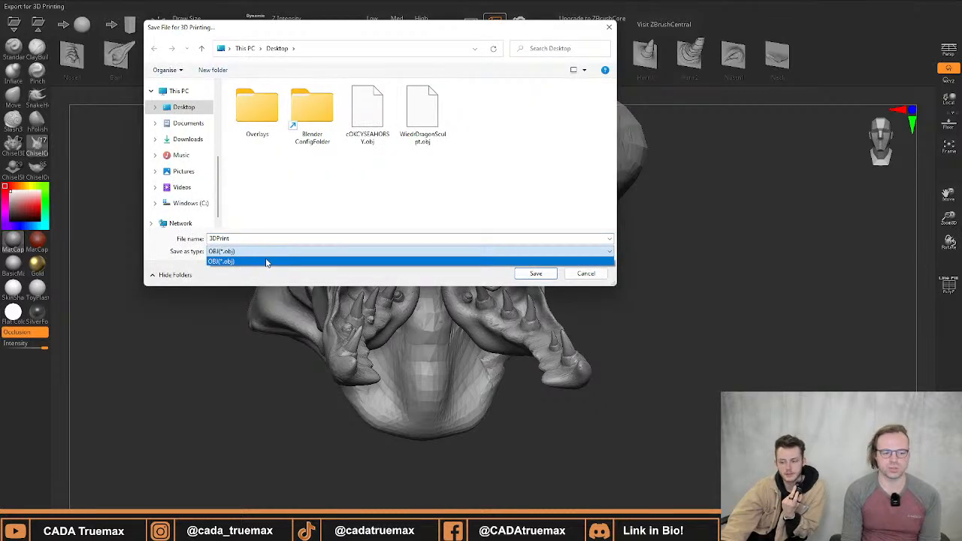
left_click(248, 259)
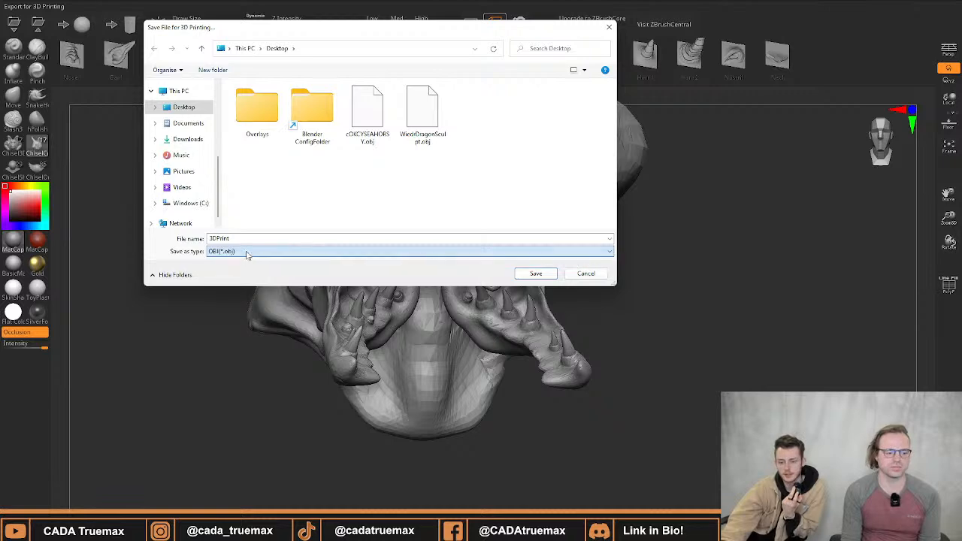
left_click(525, 274)
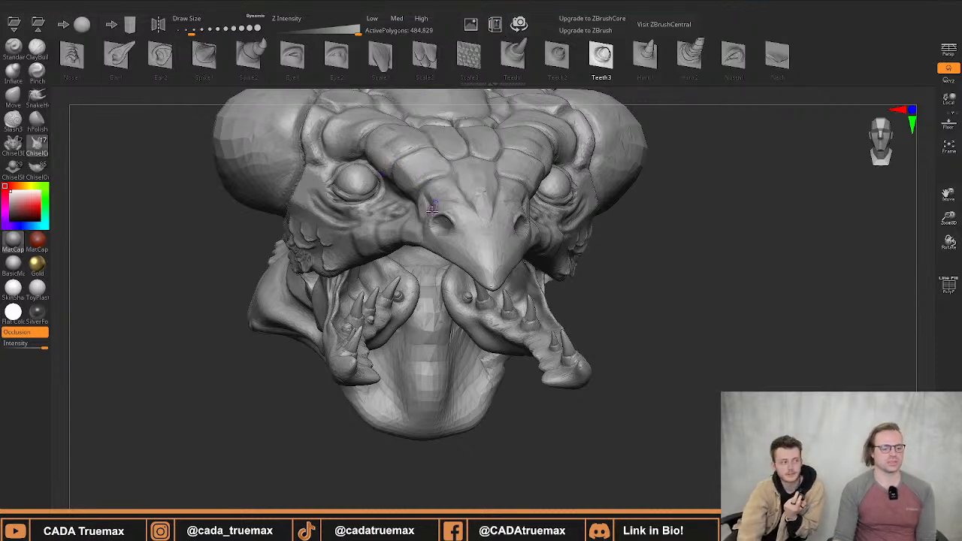
Add several small Teeth2 teeth in the gaps along the creature's left jaw
mouse_move(433, 210)
right_mouse_down()
mouse_move(376, 212)
mouse_move(438, 218)
right_mouse_up()
right_click_drag(492, 297, 460, 315)
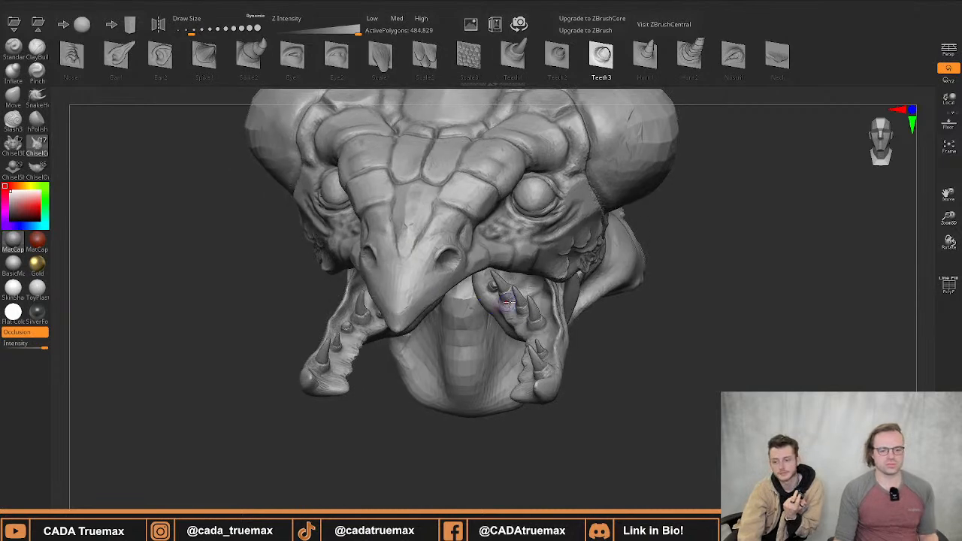
mouse_move(507, 284)
right_mouse_down("ctrl")
mouse_move(558, 268)
mouse_move(538, 286)
mouse_move(540, 308)
right_mouse_up("ctrl")
left_click(566, 71)
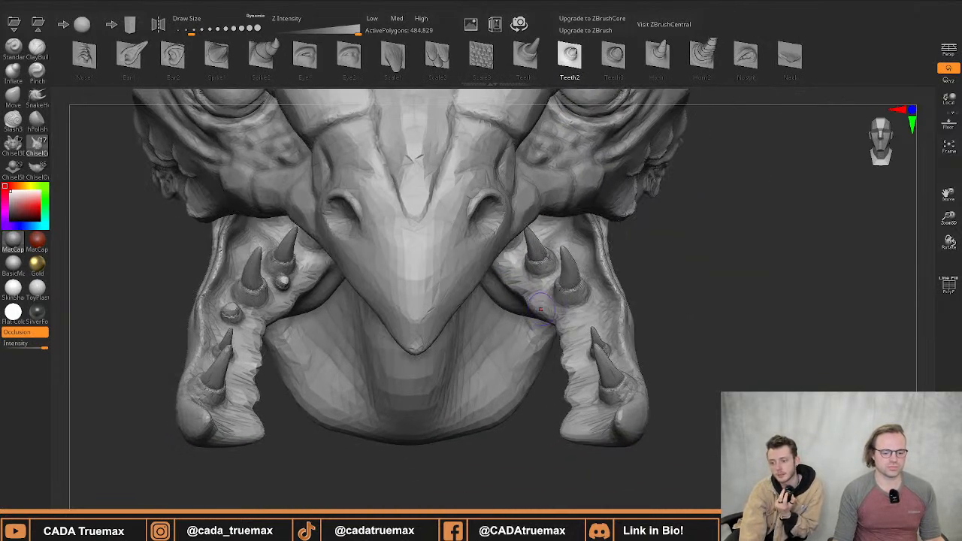
left_click(593, 310)
left_click_drag(611, 336, 619, 339)
right_click_drag(618, 335, 506, 290)
left_click_drag(512, 304, 577, 352)
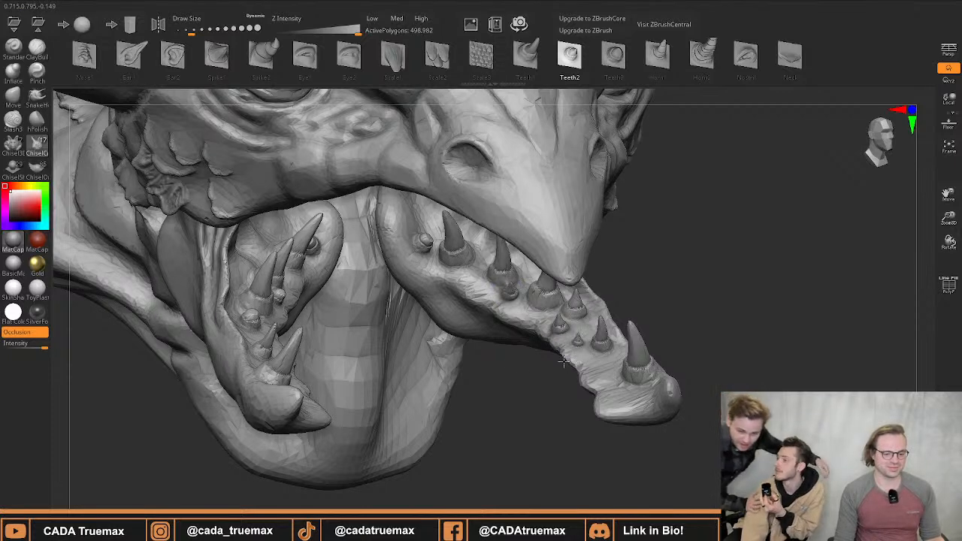
Place two small Teeth2 teeth near the front of the creature's right jaw and a larger one at its tip
right_click_drag(563, 362, 294, 305)
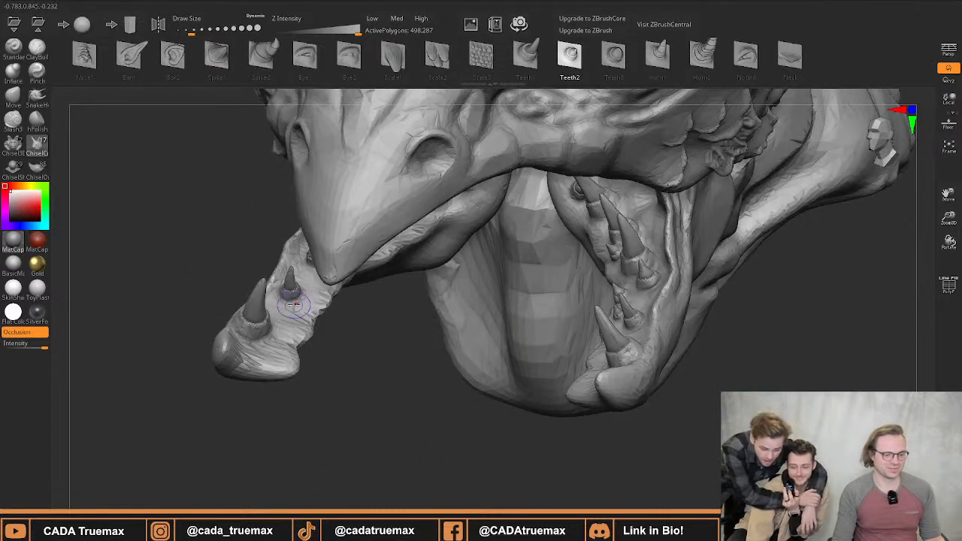
left_click_drag(293, 321, 275, 368)
right_click_drag(290, 376, 236, 328)
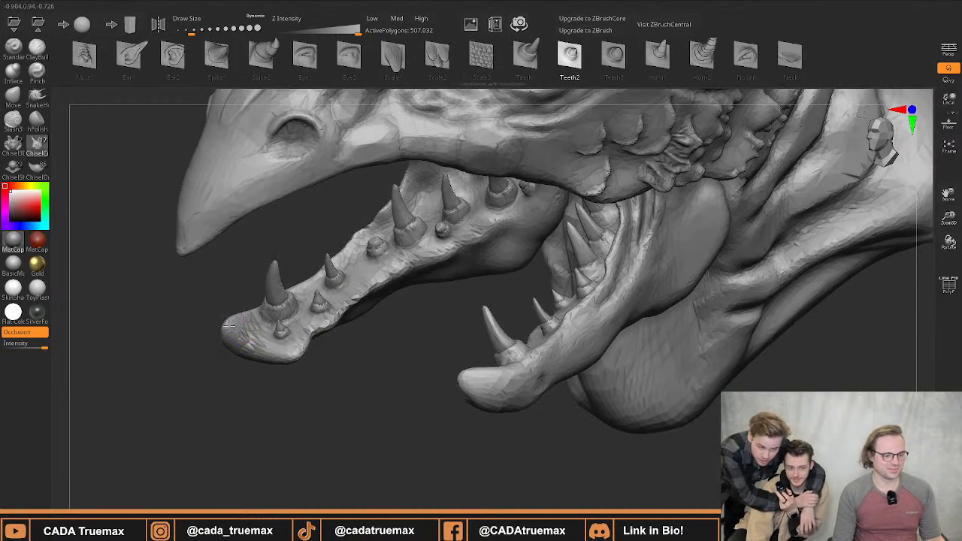
left_click_drag(238, 340, 259, 348)
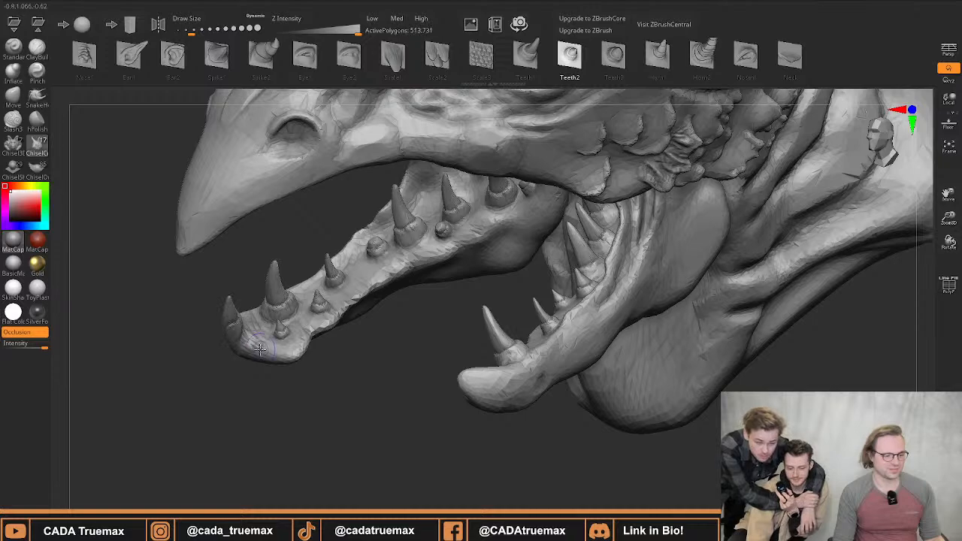
Add Teeth2 teeth around the tip of the creature's left jaw and one small tooth midway along the right jaw
right_click_drag(265, 346, 681, 326)
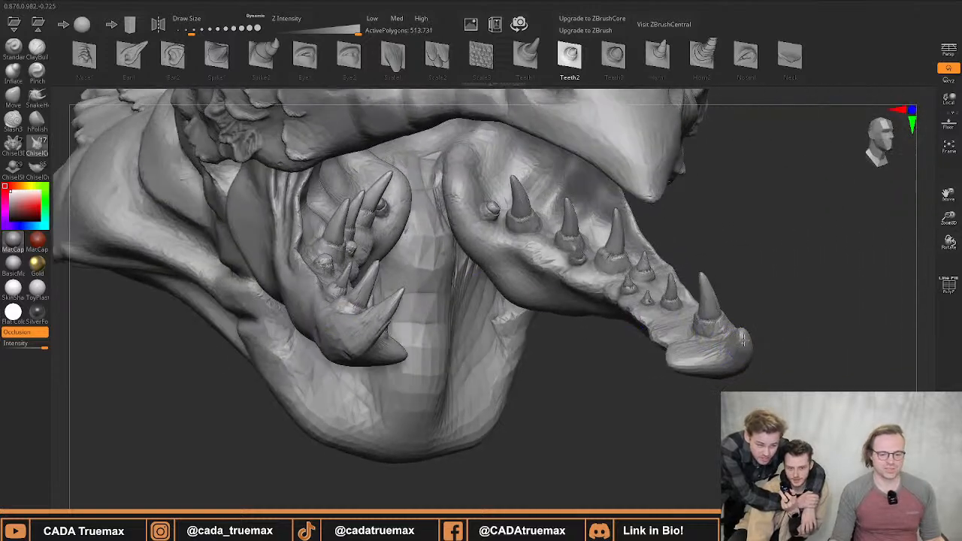
left_click_drag(743, 364, 728, 381)
right_click_drag(756, 380, 506, 338)
left_click_drag(437, 347, 473, 336)
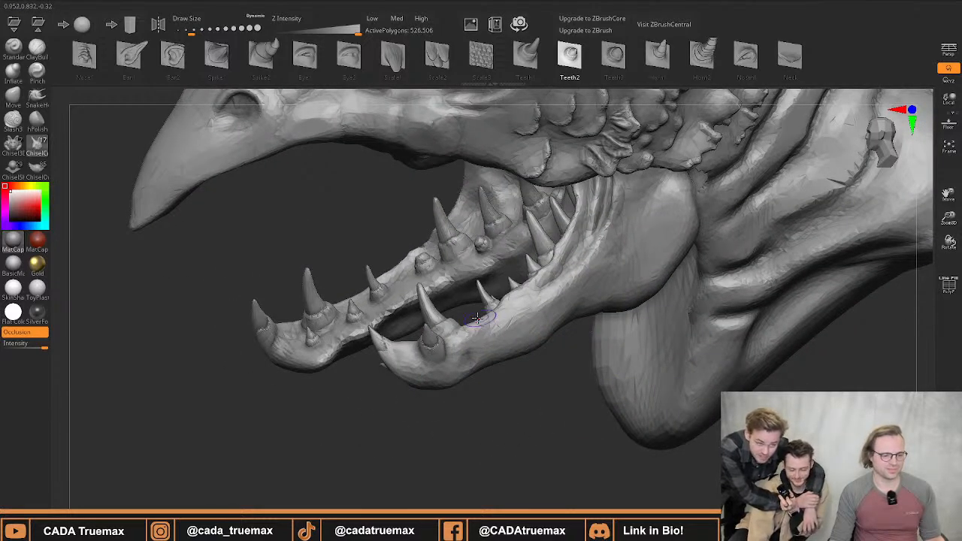
right_click_drag(479, 338, 406, 289)
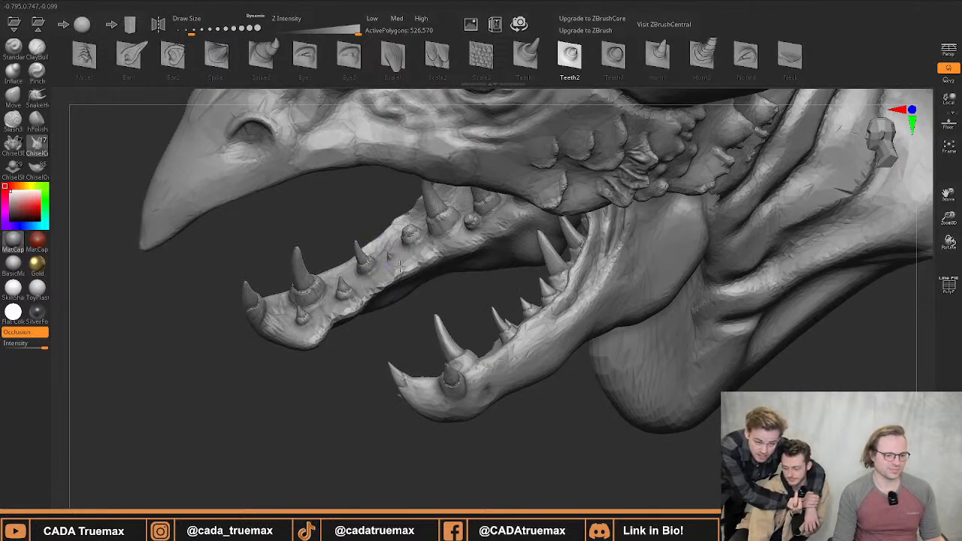
left_click_drag(404, 275, 404, 282)
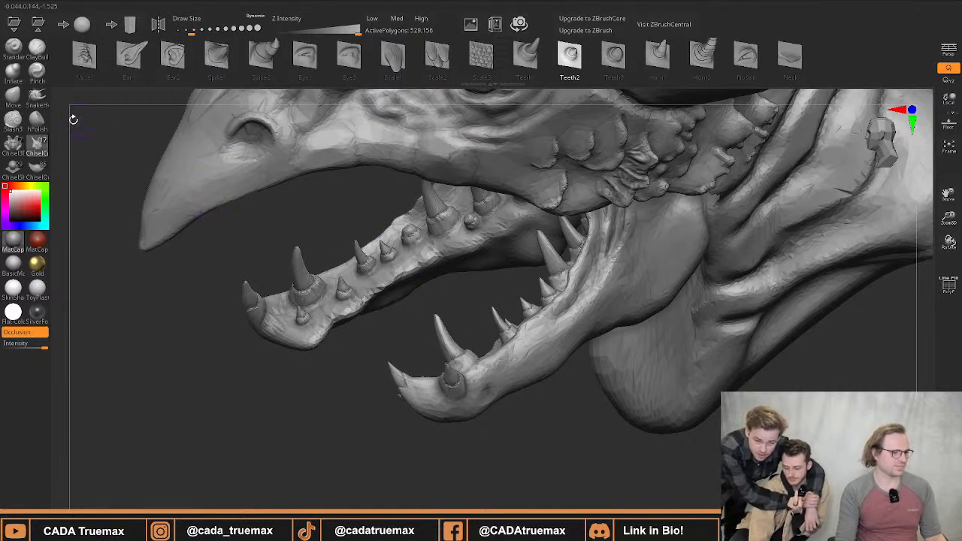
Switch to the hPolish brush, enlarge it and start flattening the creature's left side of the beak around the nostril
left_click(37, 121)
left_click_drag(137, 150, 167, 209, "alt")
key("s")
mouse_move(259, 232)
left_mouse_down()
mouse_move(268, 231)
mouse_move(263, 202)
mouse_move(203, 201)
left_mouse_up()
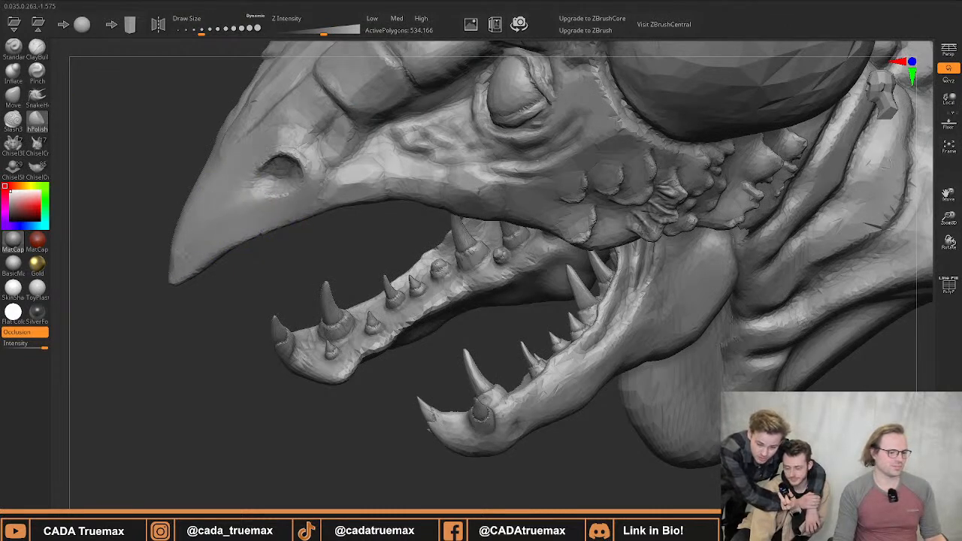
mouse_move(172, 243)
left_mouse_down()
mouse_move(215, 204)
mouse_move(269, 197)
mouse_move(312, 173)
left_mouse_up()
left_click_drag(277, 230, 226, 285, "alt")
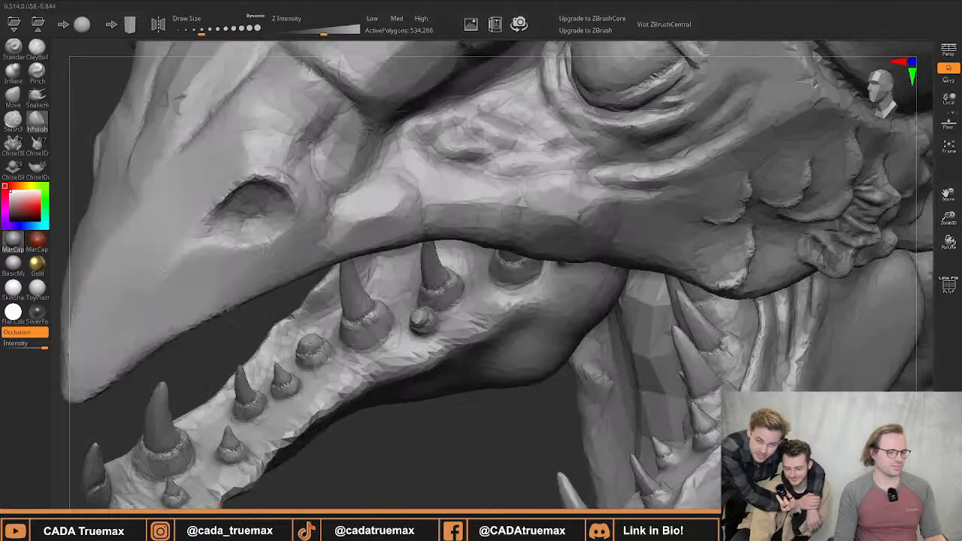
Polish the left side of the beak below and behind the nostril and along its lower edge into smooth planes
left_click_drag(181, 263, 286, 251)
left_click_drag(344, 244, 406, 174)
left_click_drag(296, 243, 290, 340)
left_click_drag(197, 305, 331, 291)
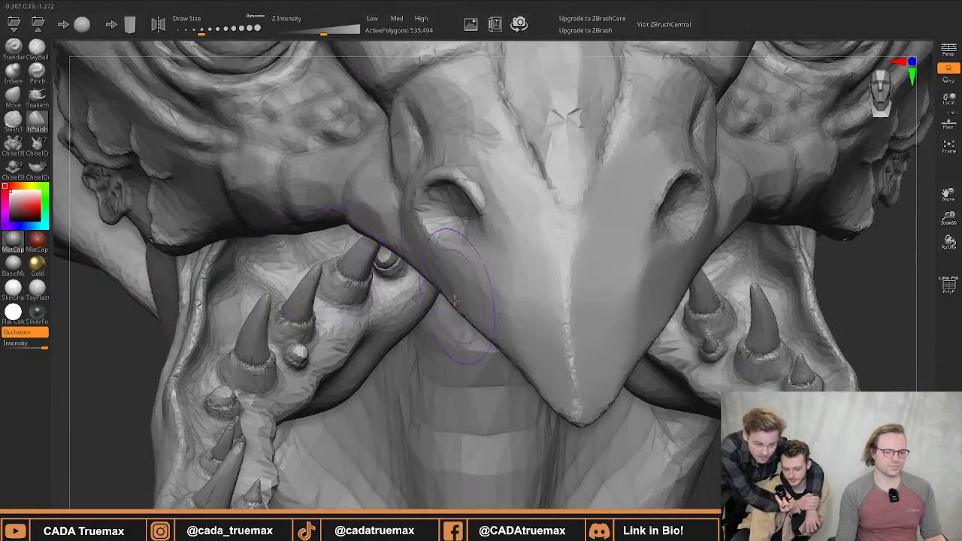
Polish the creature's right side of the beak and flatten the planes beside the central ridge toward the tip
mouse_move(456, 265)
left_mouse_down()
mouse_move(499, 311)
mouse_move(516, 302)
mouse_move(531, 235)
mouse_move(498, 113)
left_mouse_up()
left_click_drag(518, 331, 528, 239)
mouse_move(585, 343)
right_mouse_down()
mouse_move(570, 322)
mouse_move(507, 352)
right_mouse_up()
left_click_drag(356, 403, 333, 425)
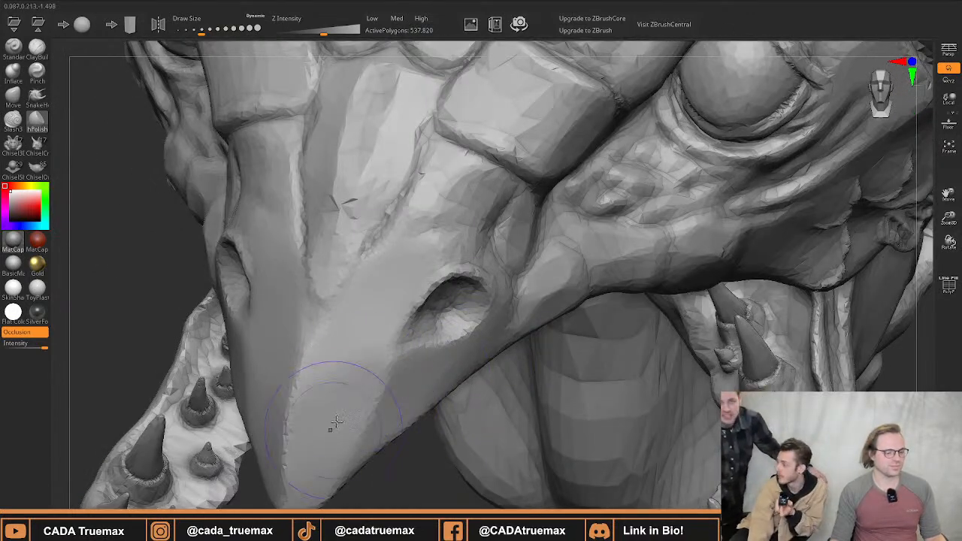
mouse_move(333, 425)
right_mouse_down()
mouse_move(406, 417)
mouse_move(387, 298)
right_mouse_up()
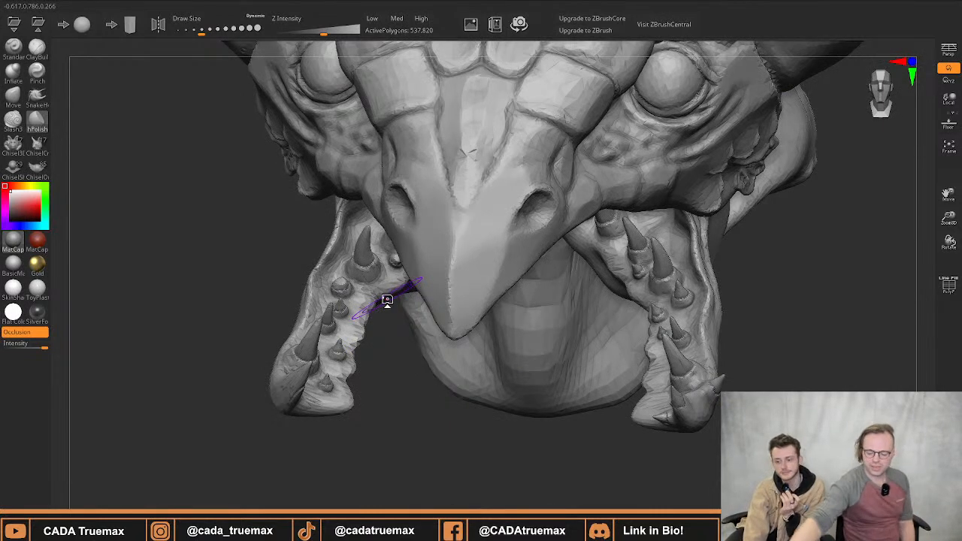
Flatten the ridge above the nostril and smooth out the creased central plate on the bridge of the beak
right_click_drag(526, 180, 493, 197)
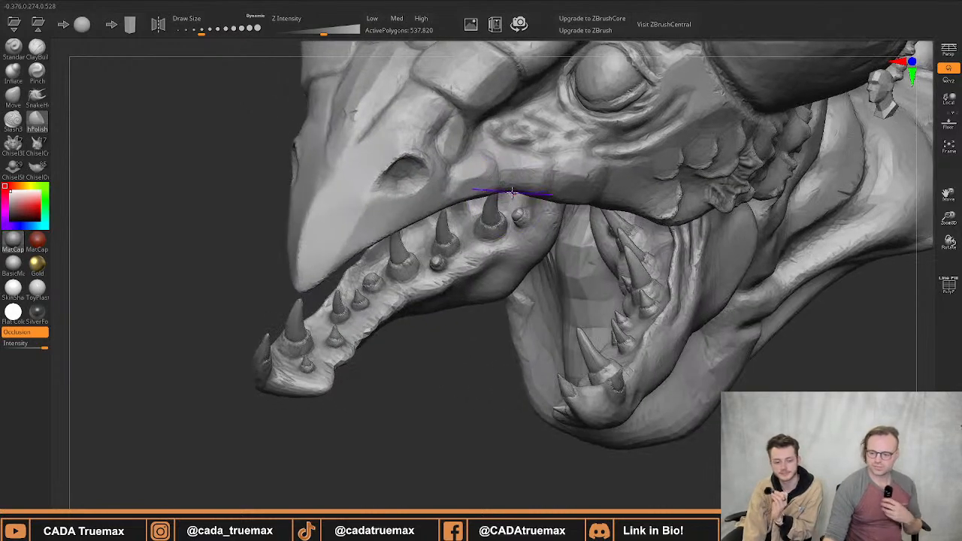
right_click_drag(416, 132, 342, 143)
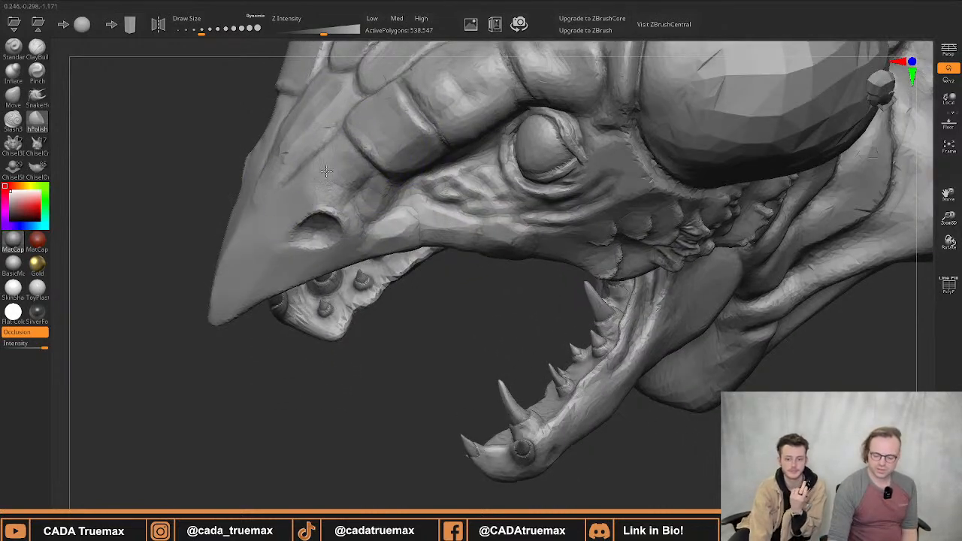
right_click_drag(279, 173, 484, 97)
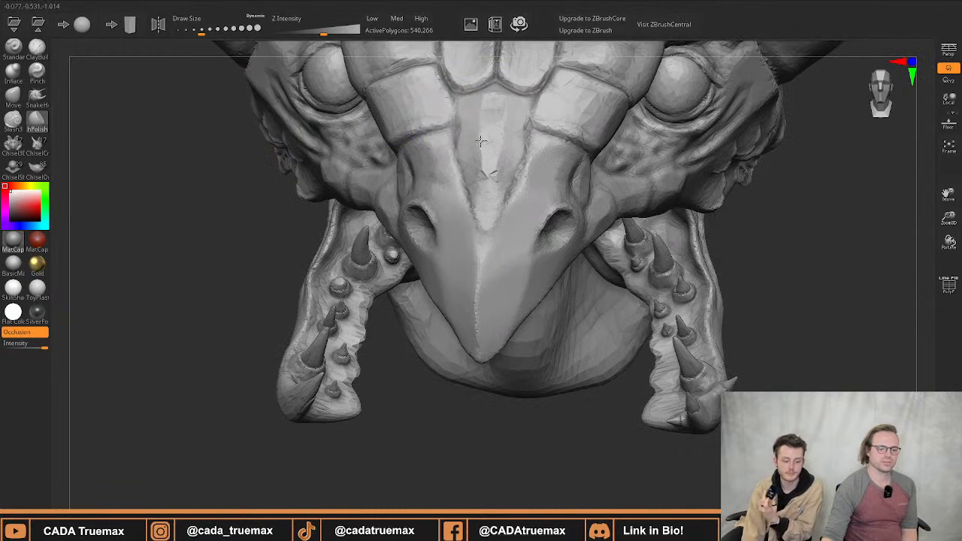
mouse_move(487, 194)
left_mouse_down()
mouse_move(482, 146)
mouse_move(490, 197)
left_mouse_up()
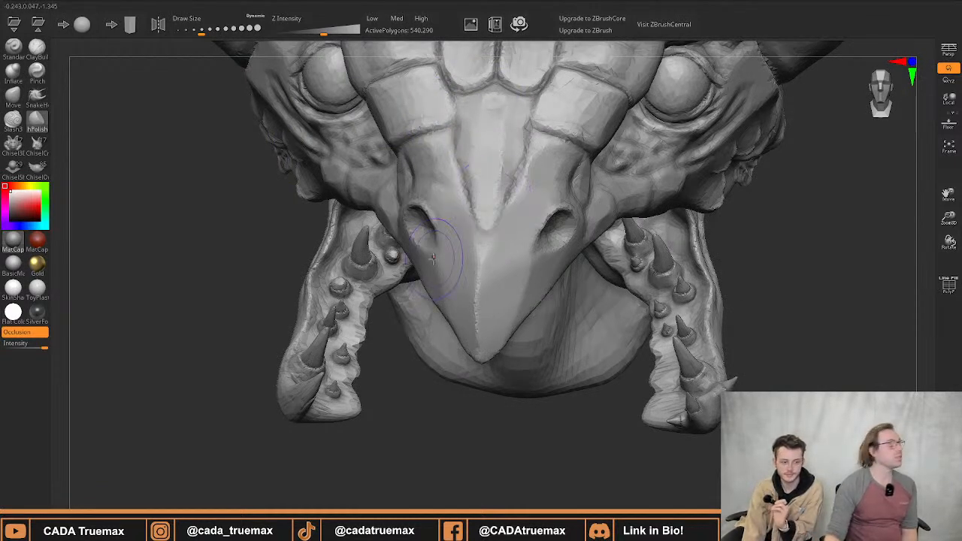
mouse_move(508, 131)
left_mouse_down()
mouse_move(504, 173)
mouse_move(473, 146)
mouse_move(475, 167)
mouse_move(490, 120)
mouse_move(502, 150)
left_mouse_up()
Polish the brow plates above both eyes into flat, hard-edged facets
mouse_move(509, 163)
right_mouse_down()
mouse_move(459, 196)
mouse_move(399, 197)
right_mouse_up()
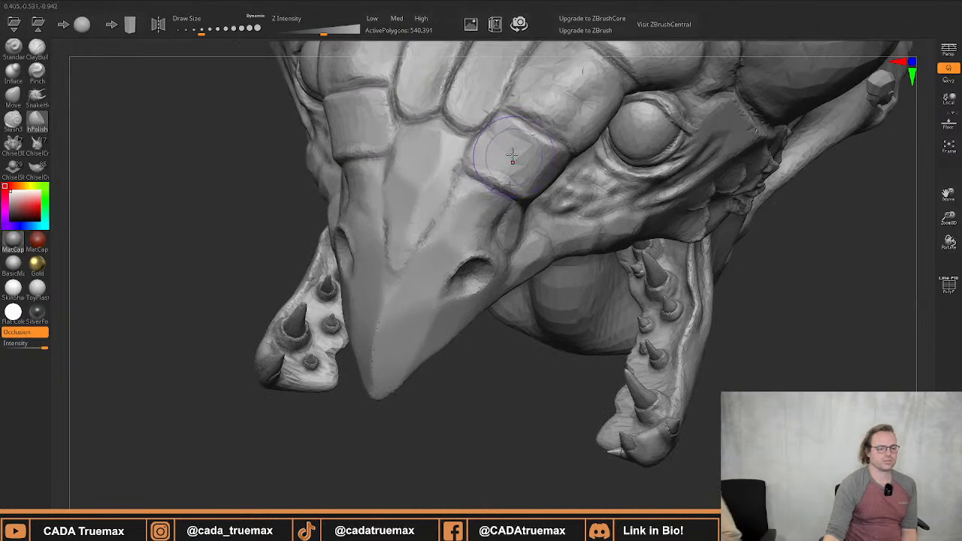
mouse_move(511, 157)
left_mouse_down()
mouse_move(508, 145)
mouse_move(523, 167)
mouse_move(530, 248)
mouse_move(511, 128)
mouse_move(526, 218)
mouse_move(555, 98)
mouse_move(585, 101)
mouse_move(585, 124)
left_mouse_up()
mouse_move(545, 109)
right_mouse_down()
mouse_move(563, 122)
mouse_move(585, 121)
right_mouse_up()
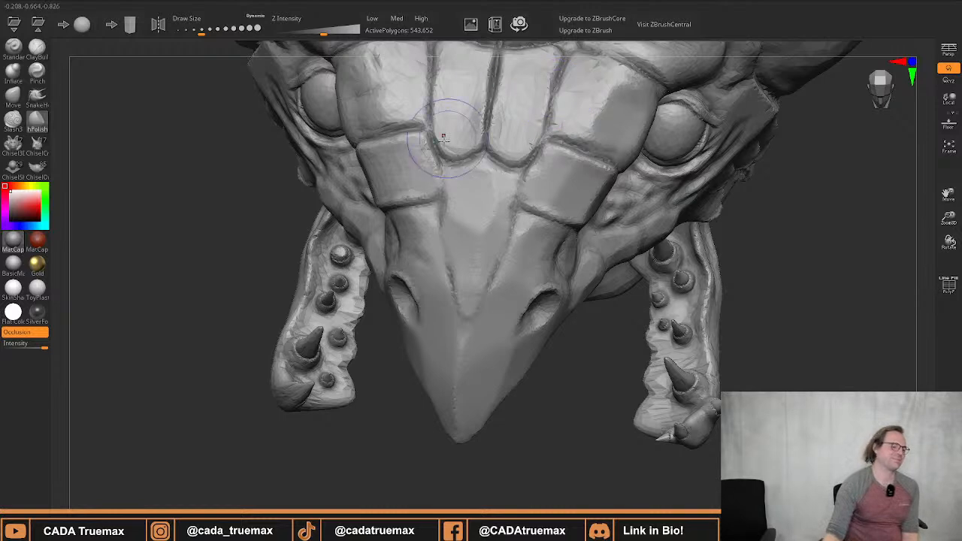
right_click_drag(331, 98, 447, 92)
mouse_move(448, 92)
left_mouse_down()
mouse_move(444, 127)
mouse_move(457, 97)
mouse_move(466, 100)
mouse_move(399, 99)
left_mouse_up()
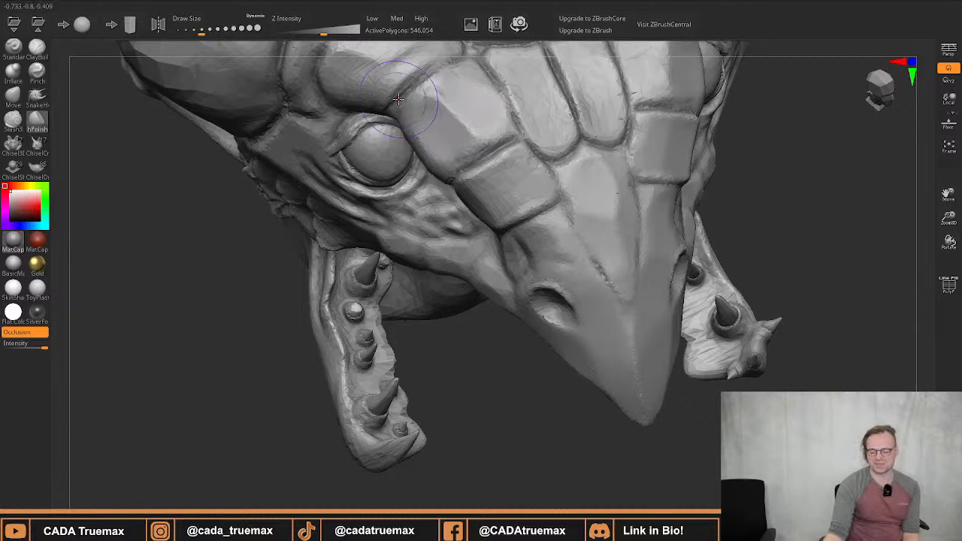
mouse_move(443, 143)
right_mouse_down()
mouse_move(460, 160)
mouse_move(465, 140)
right_mouse_up()
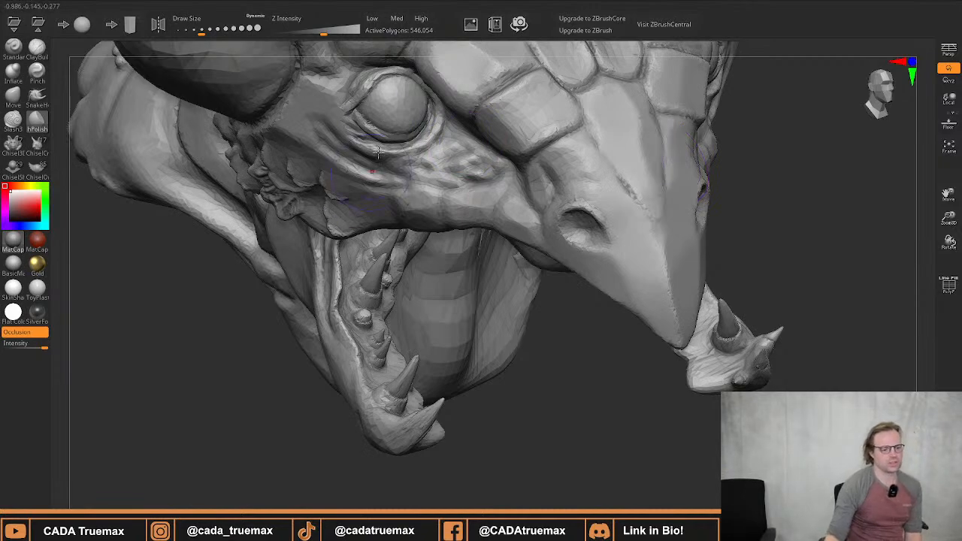
Polish the temple and cheek around the creature's right eye and flatten the lower edge of the beak
right_click_drag(270, 92, 318, 105)
mouse_move(320, 105)
left_mouse_down()
mouse_move(352, 91)
mouse_move(385, 124)
left_mouse_up()
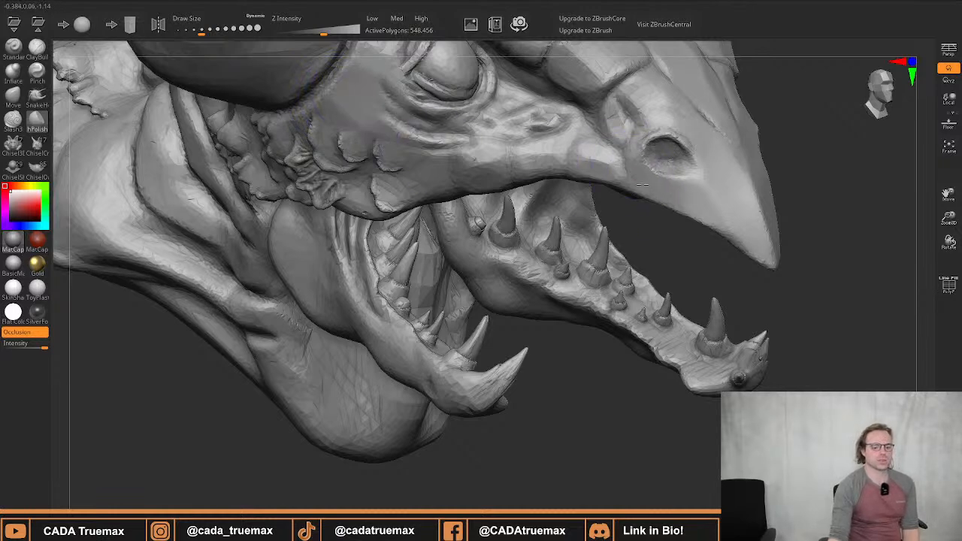
left_click_drag(699, 205, 723, 191)
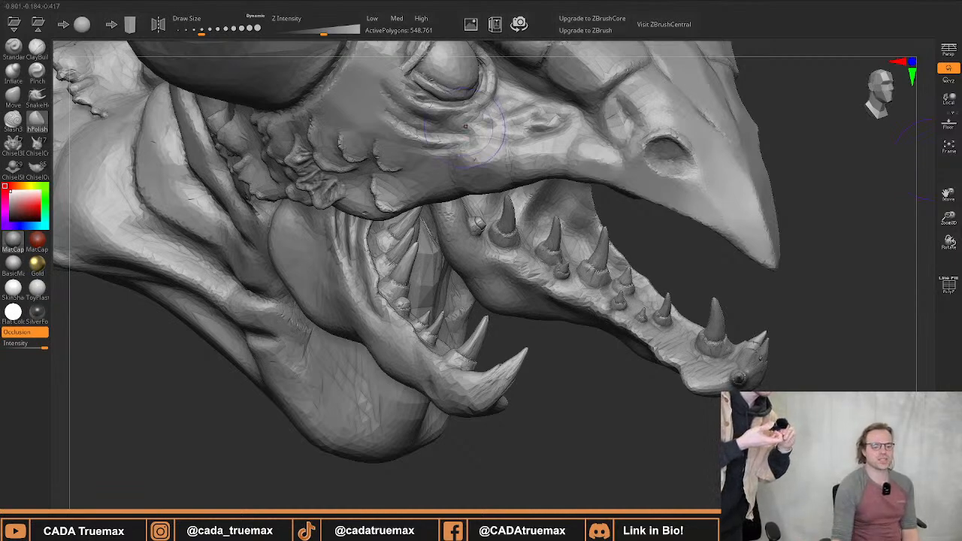
left_click_drag(465, 127, 449, 134)
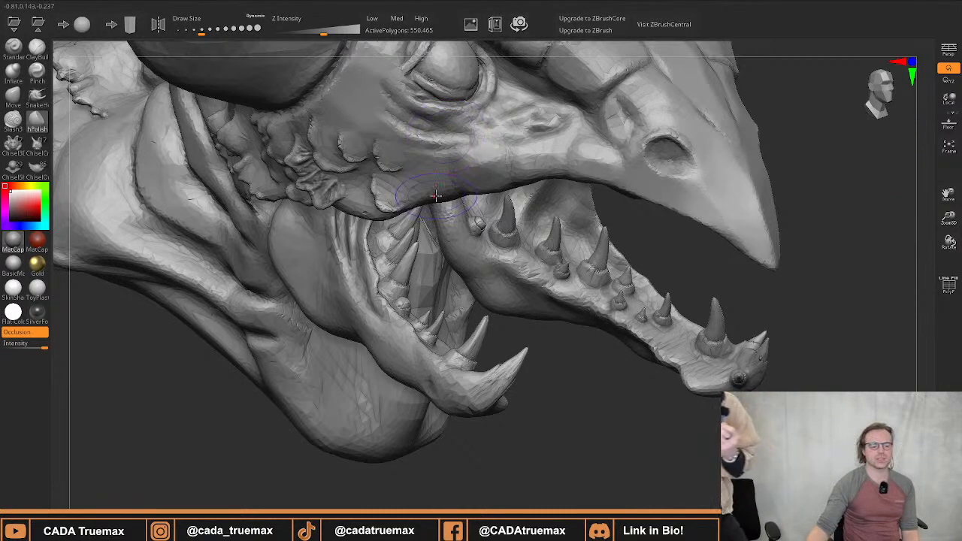
right_click_drag(560, 132, 440, 158)
mouse_move(440, 178)
left_mouse_down()
mouse_move(463, 173)
mouse_move(445, 153)
mouse_move(427, 167)
left_mouse_up()
Polish the planes above and beside the creature's right nostril and across the beak's central ridge
right_click_drag(395, 161, 440, 165)
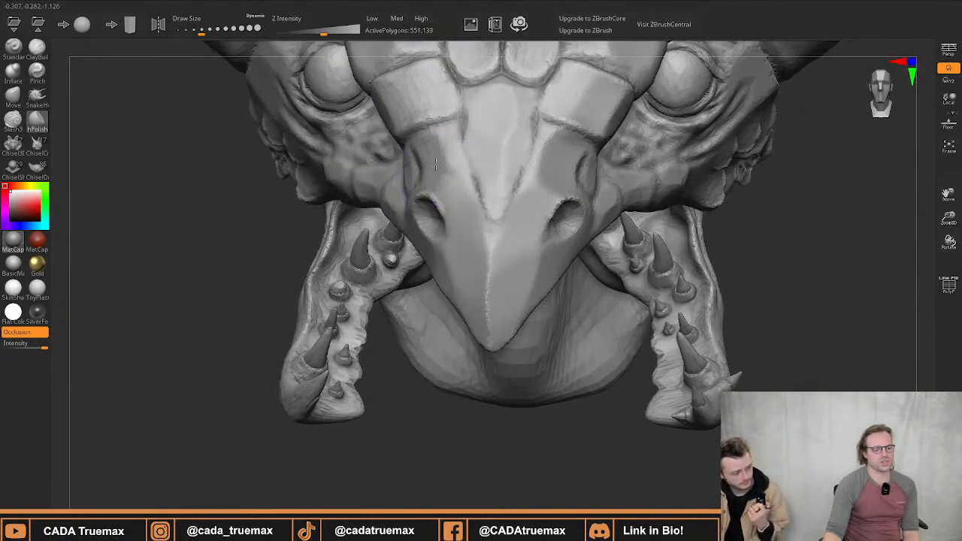
left_click_drag(435, 150, 455, 226)
right_click_drag(462, 241, 431, 207)
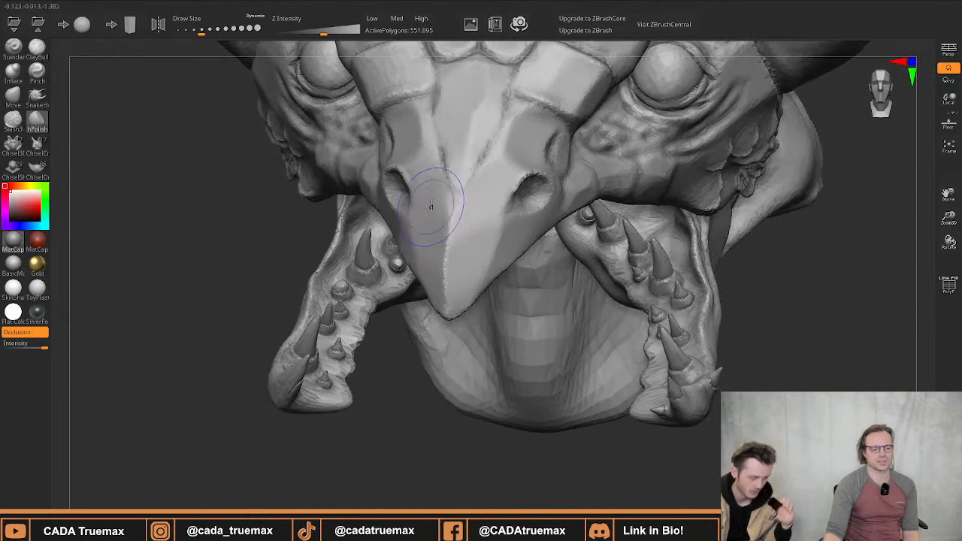
left_click_drag(432, 206, 509, 154)
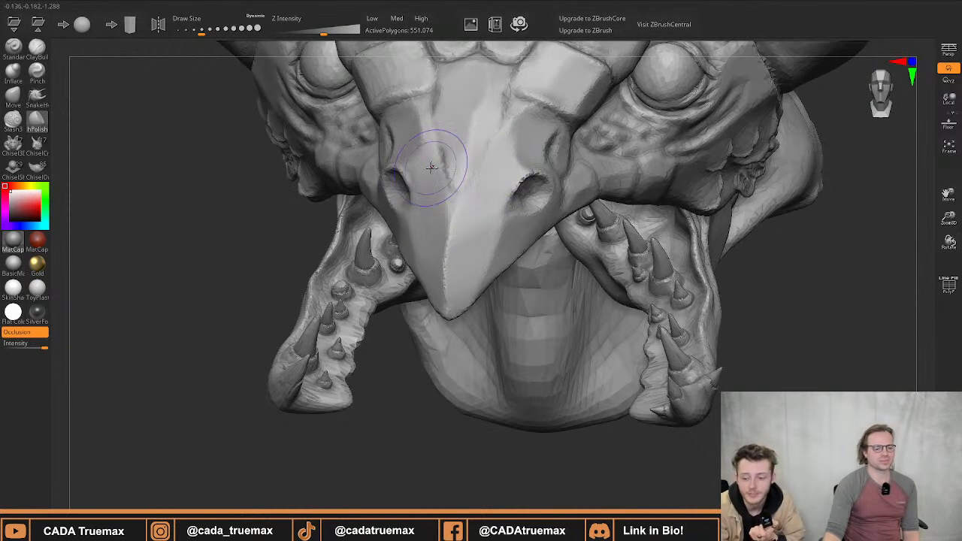
right_click_drag(429, 172, 443, 204)
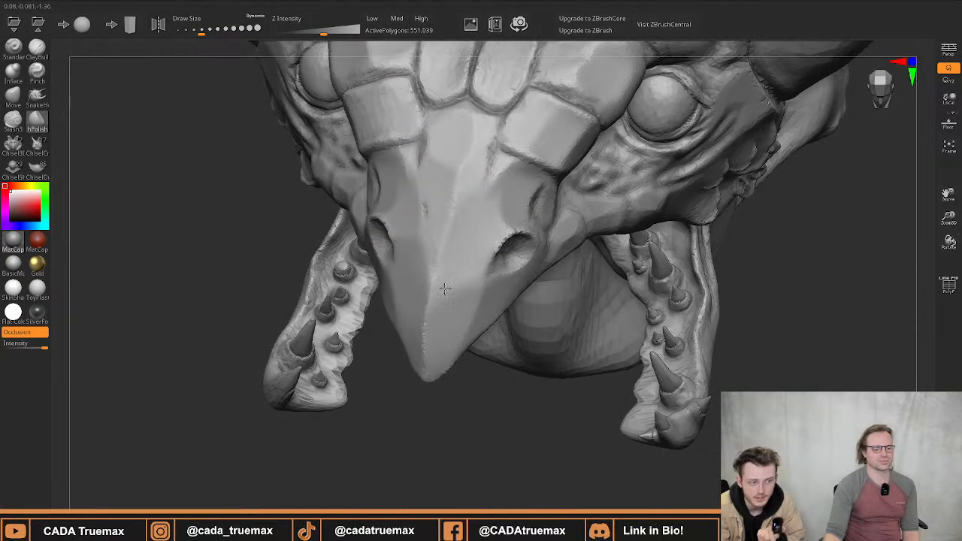
left_click_drag(445, 289, 425, 292)
Polish the side of the central forehead horn into smooth planes along its upper ridge
right_click_drag(414, 323, 470, 188)
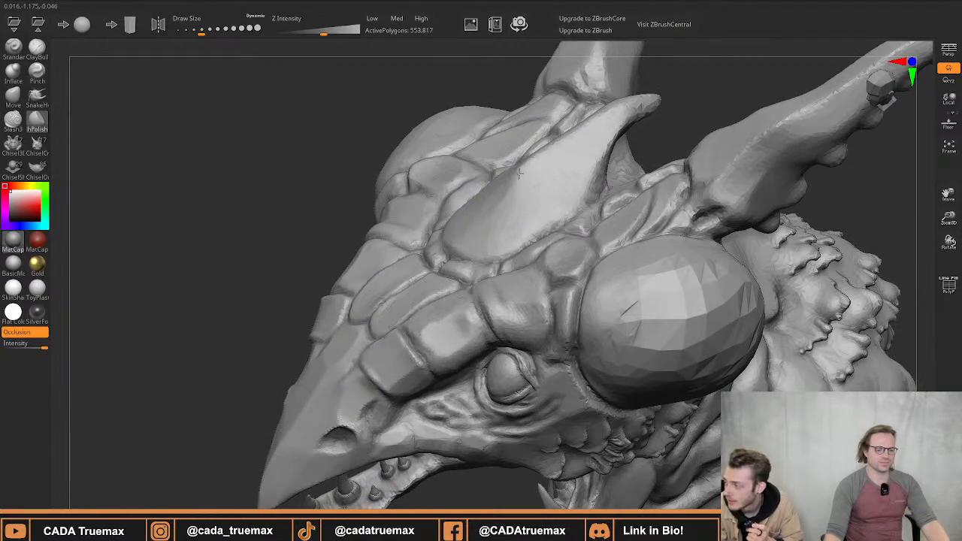
right_click_drag(536, 156, 503, 203)
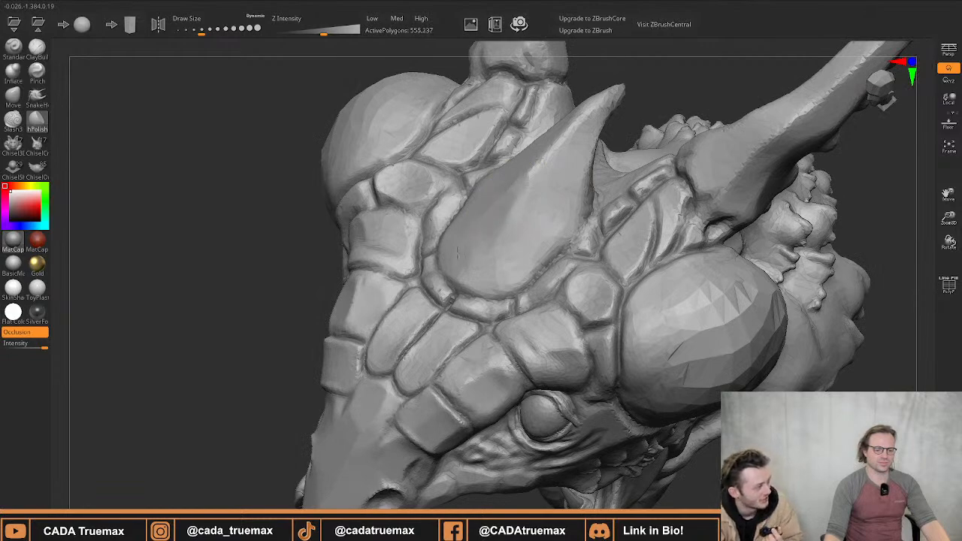
right_click_drag(458, 254, 513, 233)
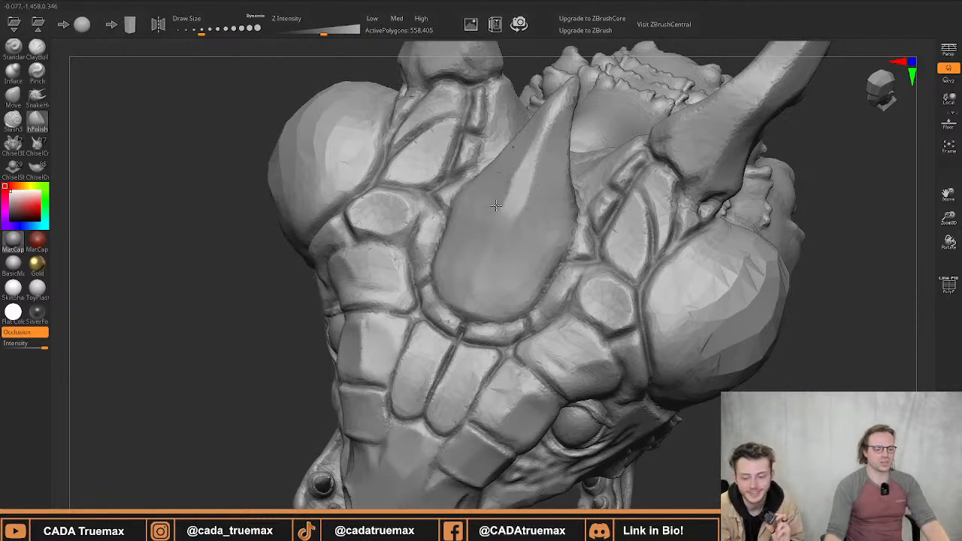
left_click_drag(529, 156, 523, 221)
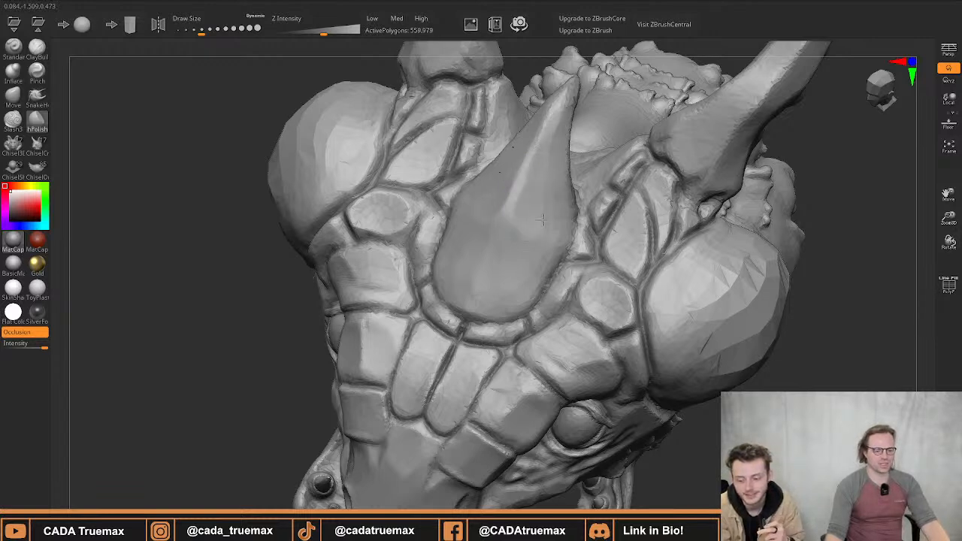
left_click_drag(541, 219, 529, 242)
Flatten the front face and broad base of the central forehead horn around its middle ridge
right_click_drag(489, 173, 473, 194)
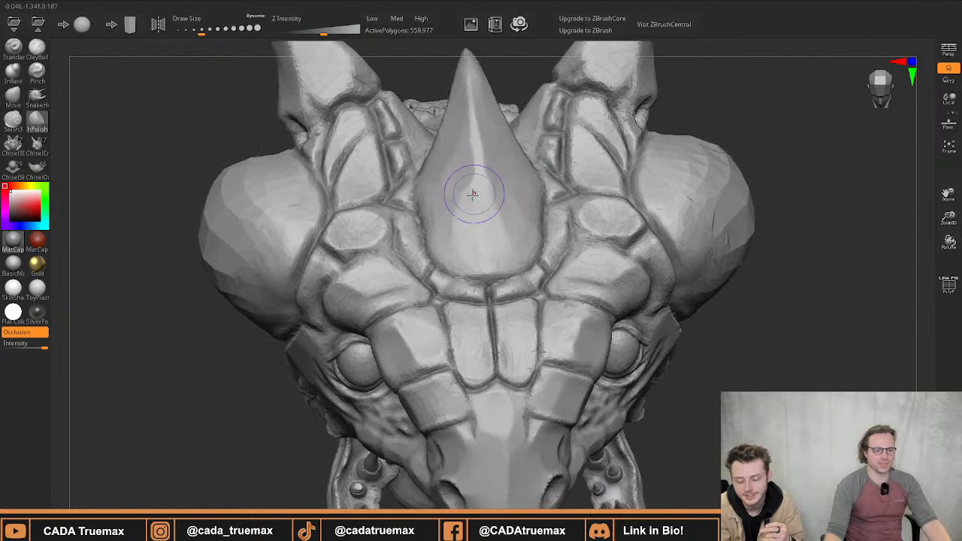
left_click_drag(473, 194, 456, 191)
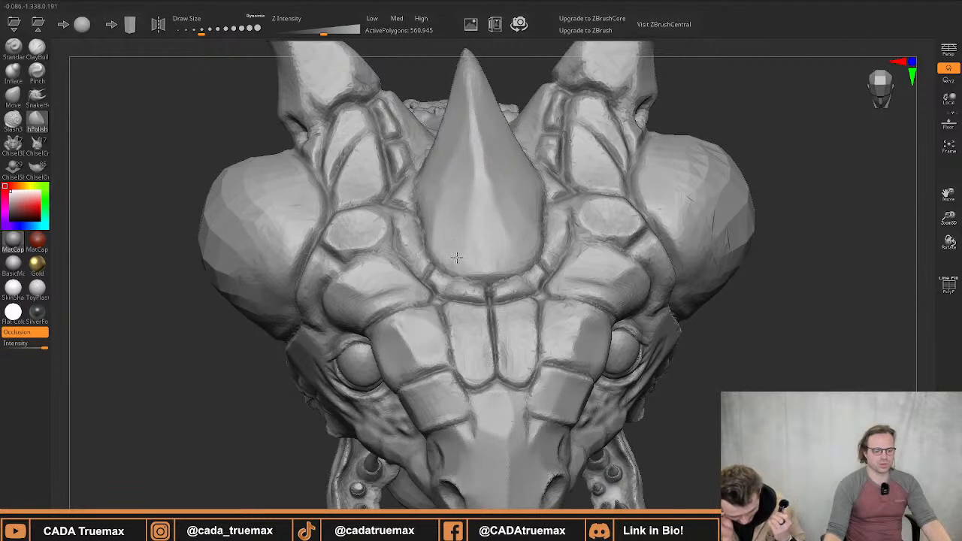
mouse_move(491, 259)
left_mouse_down()
mouse_move(473, 208)
mouse_move(475, 228)
left_mouse_up()
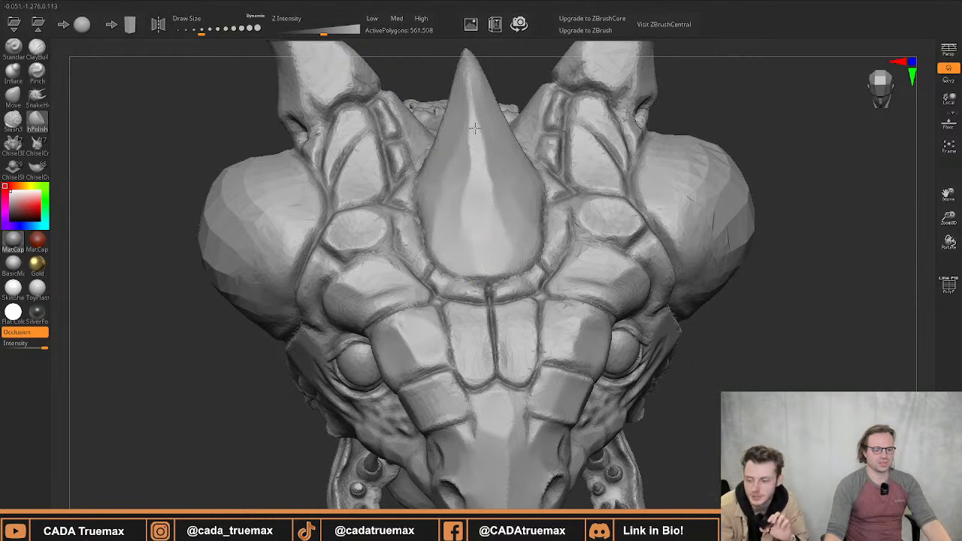
left_click_drag(479, 170, 479, 193)
Polish both flanks of the central forehead horn up toward its tip
mouse_move(462, 169)
right_mouse_down("alt")
mouse_move(454, 224)
mouse_move(443, 232)
right_mouse_up("alt")
right_click_drag(387, 229, 444, 232)
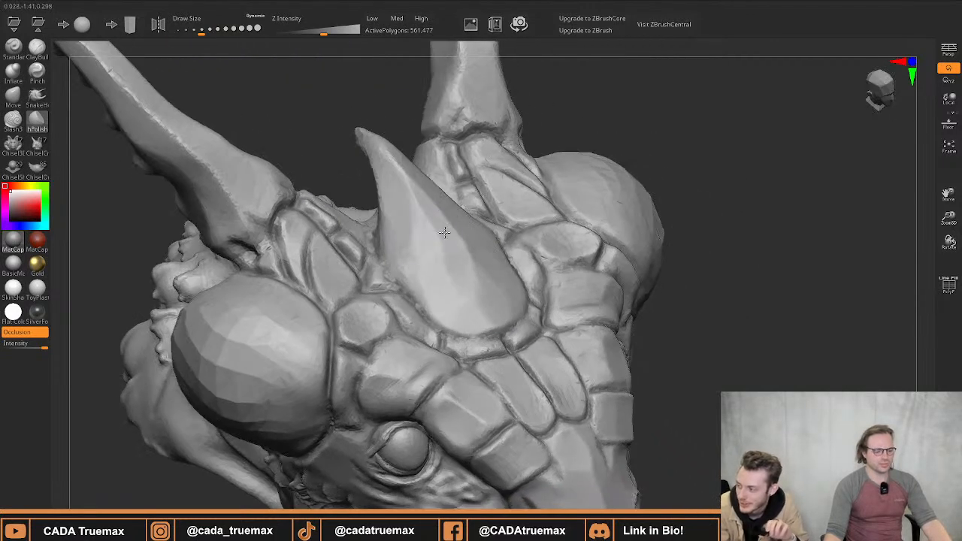
mouse_move(401, 237)
left_mouse_down()
mouse_move(406, 178)
mouse_move(396, 160)
left_mouse_up()
mouse_move(399, 165)
right_mouse_down()
mouse_move(403, 197)
mouse_move(550, 244)
right_mouse_up()
left_click_drag(552, 245, 600, 193)
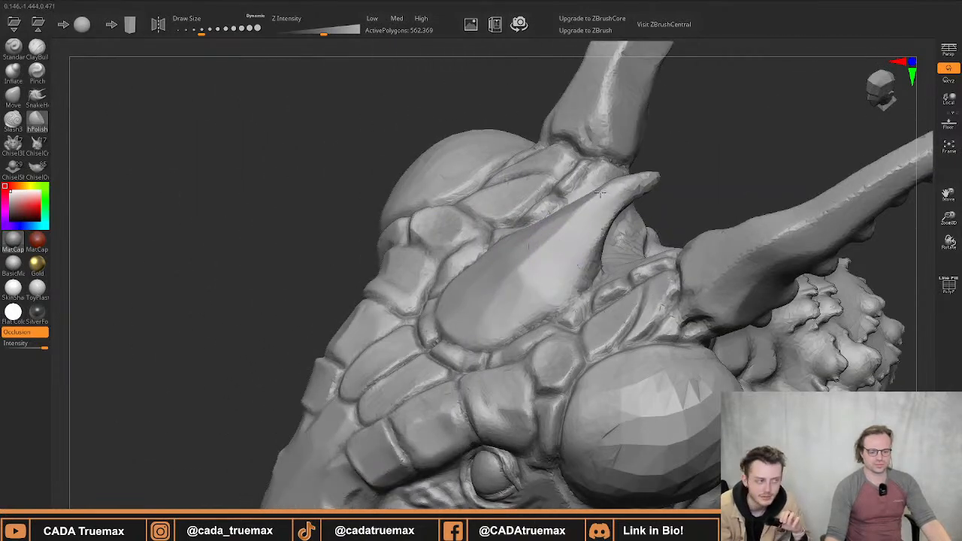
Polish the base and lower shaft of the creature's long left horn into flat facets
right_click_drag(600, 193, 463, 235, "alt")
mouse_move(630, 281)
left_mouse_down()
mouse_move(622, 286)
mouse_move(640, 277)
mouse_move(576, 329)
left_mouse_up()
right_click_drag(576, 330, 652, 307)
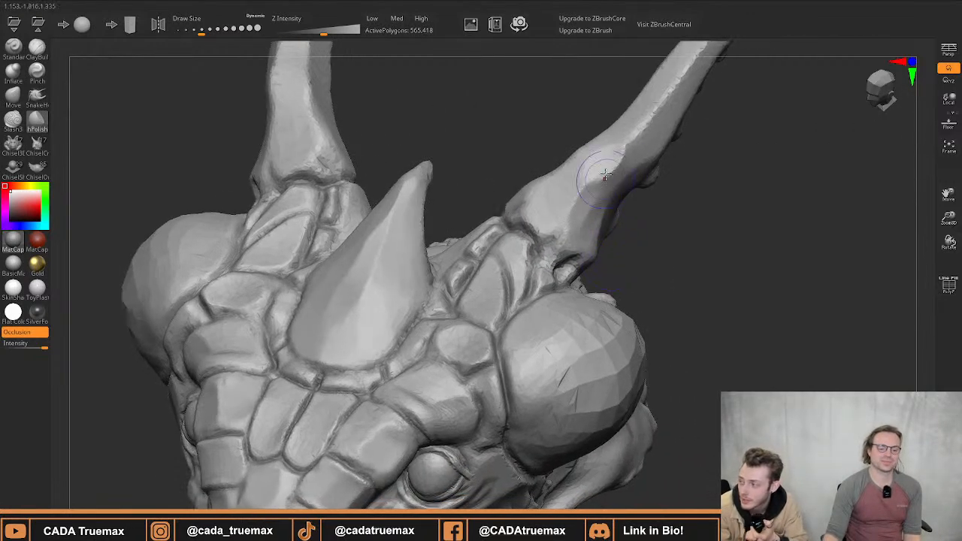
left_click_drag(606, 180, 627, 147)
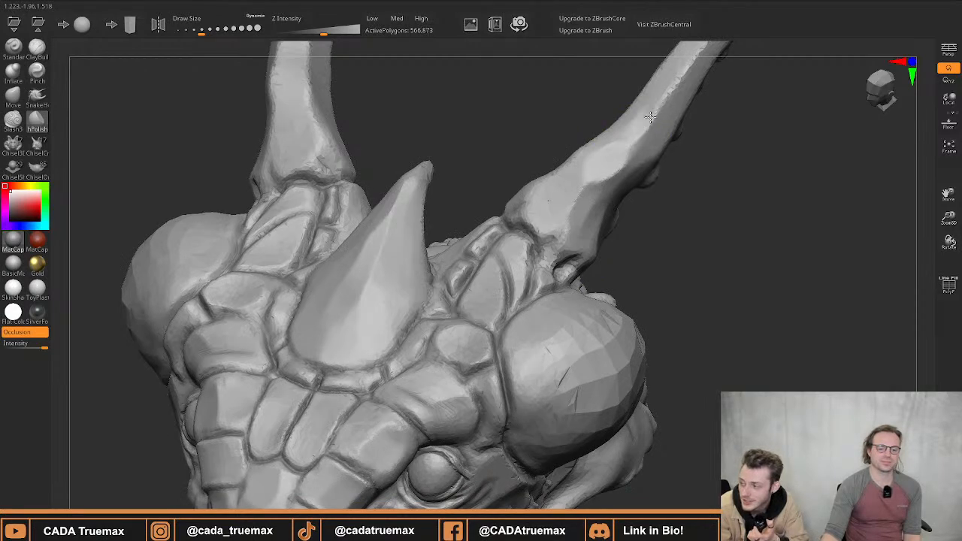
left_click_drag(673, 87, 633, 129)
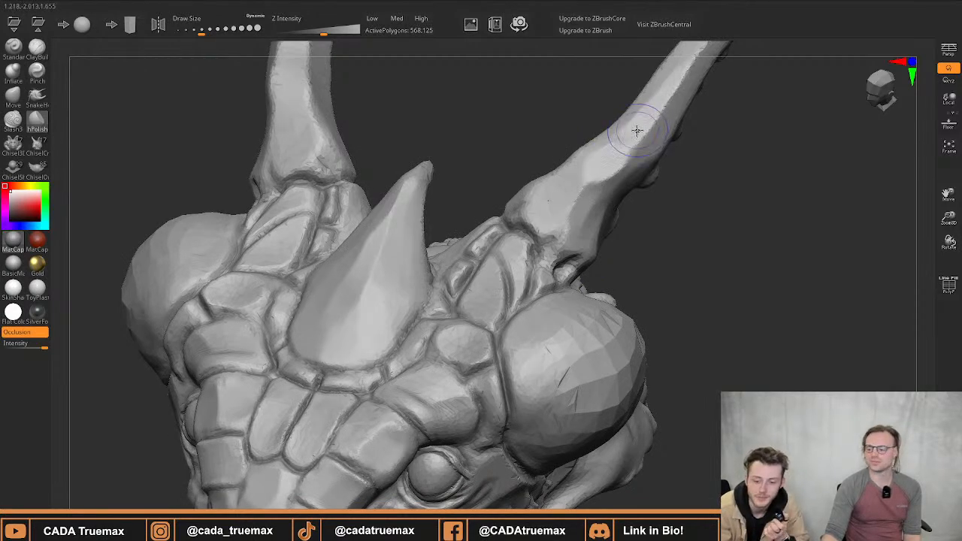
Enlarge the brush and smooth away the faceting on the creature's large bulging left compound eye
mouse_move(634, 129)
right_mouse_down()
mouse_move(619, 118)
mouse_move(640, 103)
mouse_move(692, 117)
mouse_move(530, 143)
right_mouse_up()
mouse_move(553, 297)
right_mouse_down()
mouse_move(518, 309)
mouse_move(506, 218)
right_mouse_up()
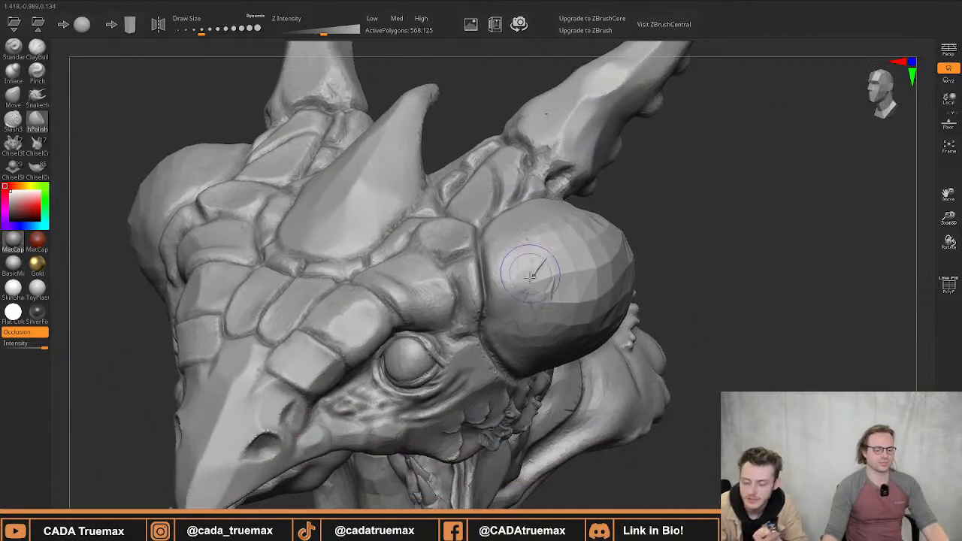
key("]")
mouse_move(543, 277)
left_mouse_down("shift")
mouse_move(542, 313)
mouse_move(564, 324)
left_mouse_up("shift")
mouse_move(526, 299)
right_mouse_down()
mouse_move(542, 288)
mouse_move(507, 286)
right_mouse_up()
left_click_drag(506, 286, 541, 290, "shift")
mouse_move(563, 268)
right_mouse_down()
mouse_move(459, 233)
mouse_move(316, 312)
right_mouse_up()
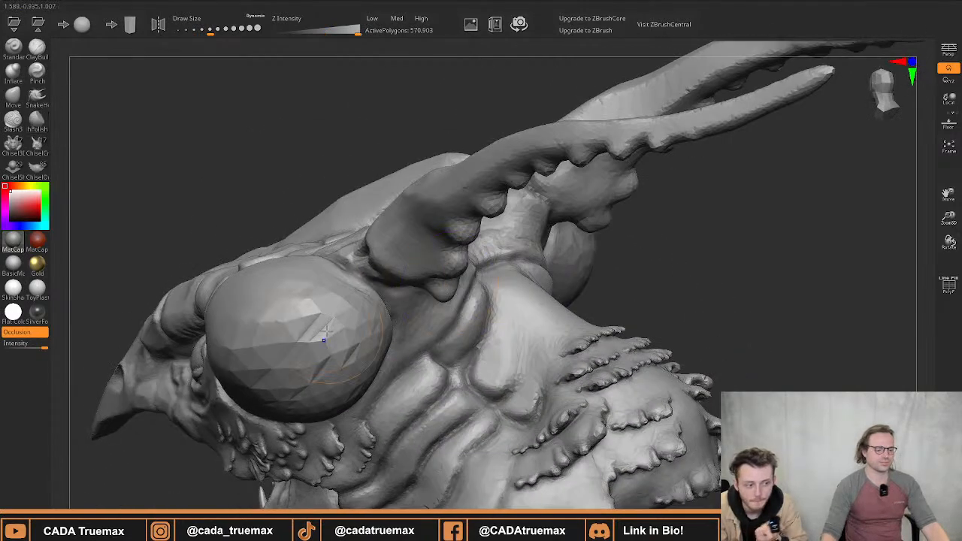
mouse_move(316, 313)
left_mouse_down("shift")
mouse_move(348, 326)
mouse_move(334, 382)
left_mouse_up("shift")
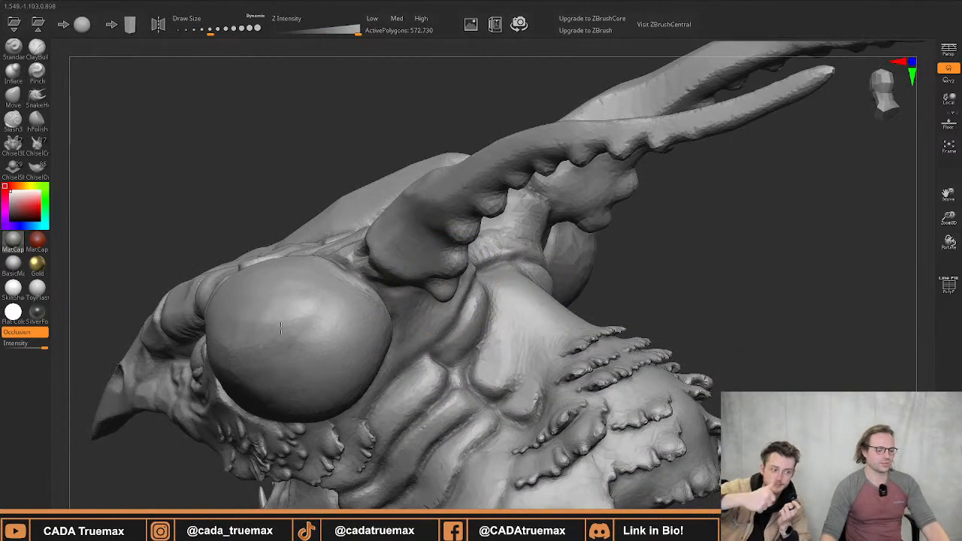
left_click_drag(281, 329, 289, 334, "shift")
Choose the Mouth01 chisel shape, shrink the brush after undoing a test stamp, and reduce the sculpt to Low resolution
mouse_move(301, 376)
right_mouse_down("alt")
mouse_move(311, 292)
mouse_move(338, 320)
mouse_move(389, 325)
mouse_move(464, 298)
mouse_move(485, 304)
right_mouse_up("alt")
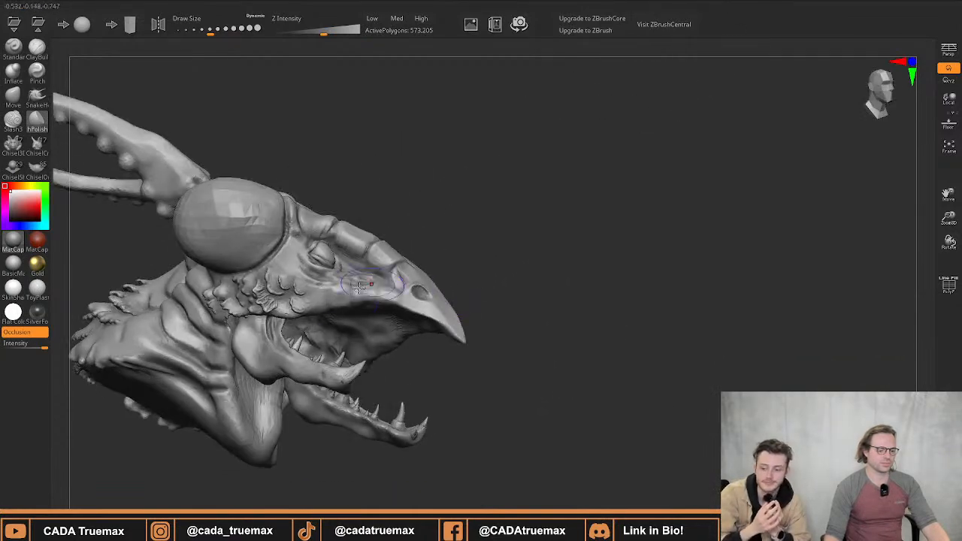
right_click_drag(359, 286, 472, 217)
right_click_drag(548, 202, 489, 158, "alt")
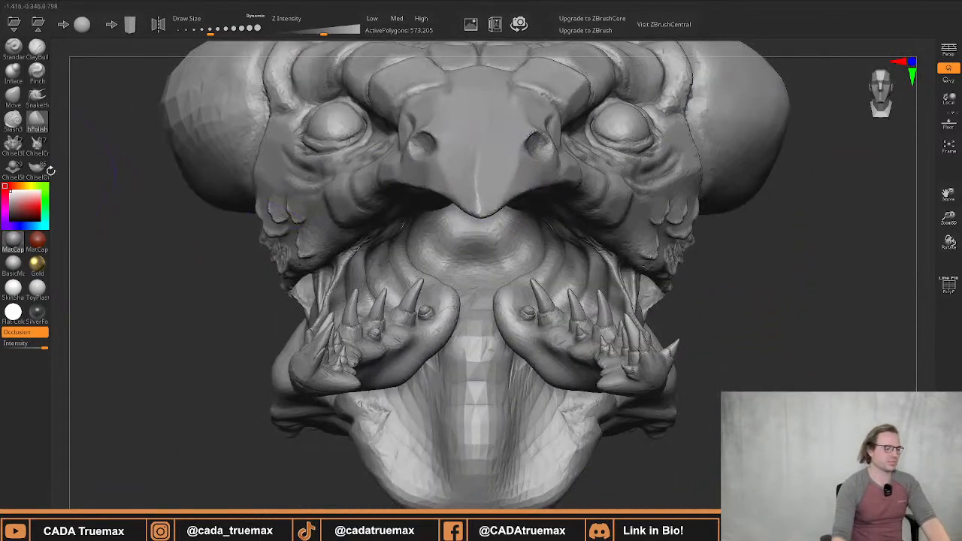
left_click(47, 169)
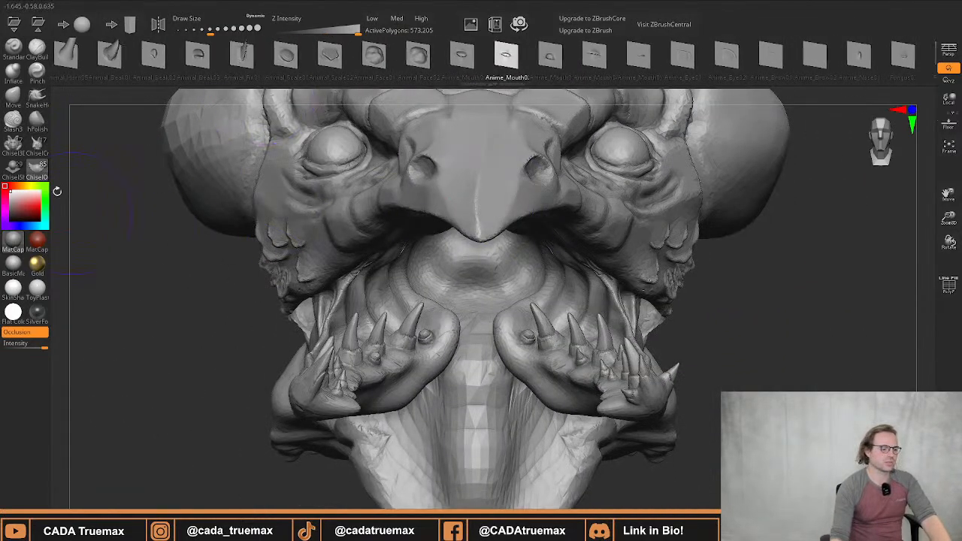
left_click(351, 54)
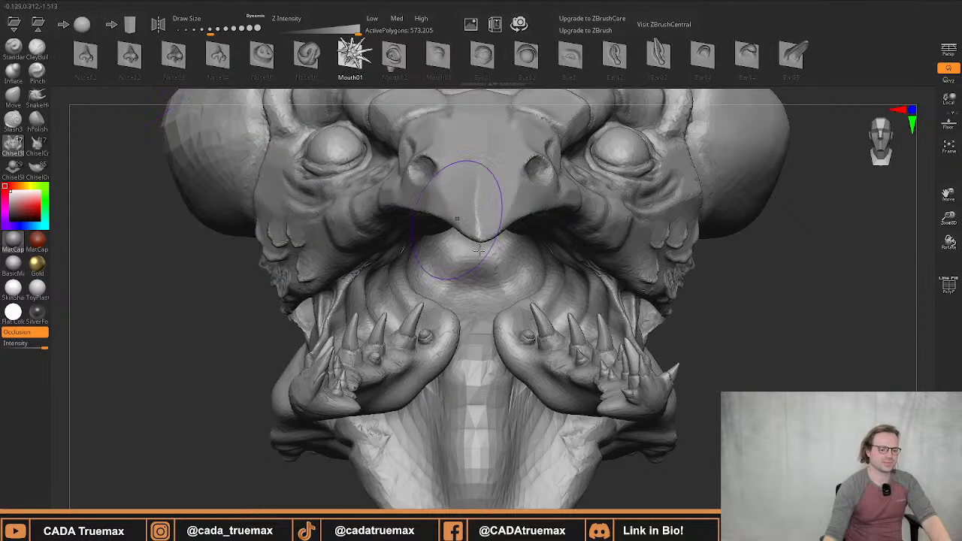
left_click_drag(481, 270, 465, 277)
key("ctrl+z")
key("s")
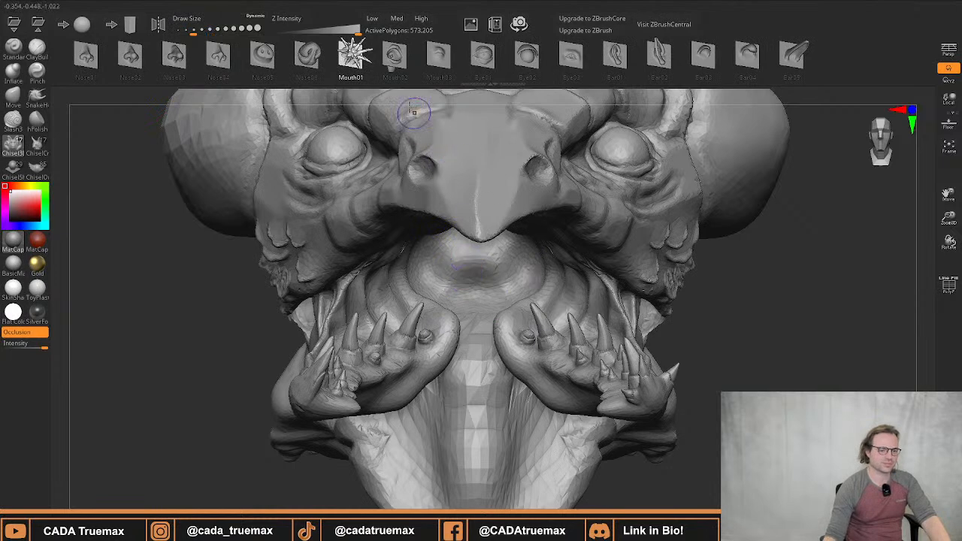
left_click(373, 20)
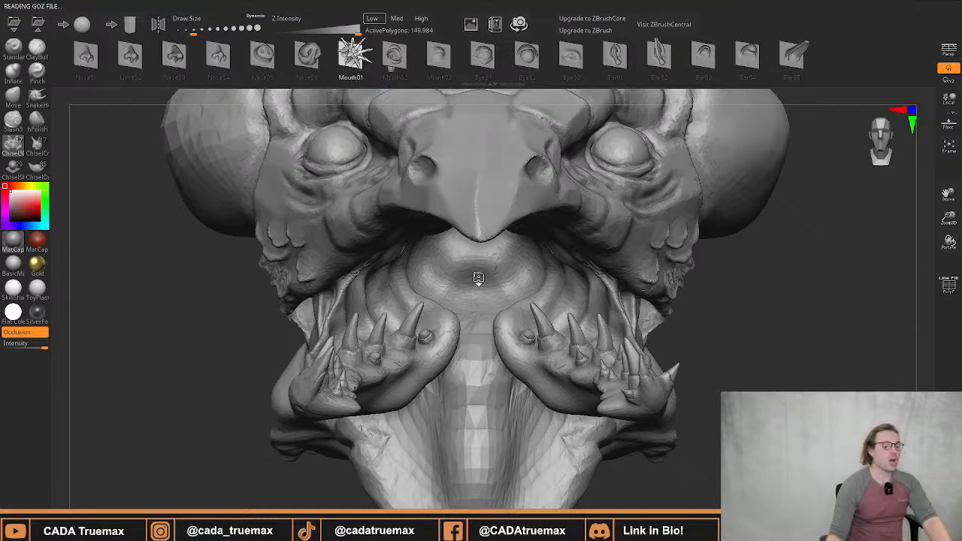
Try stamping the Mouth01 shape onto the rounded bulge at the back of the throat twice, undoing each attempt
left_click_drag(478, 271, 480, 305)
right_click_drag(499, 263, 402, 271)
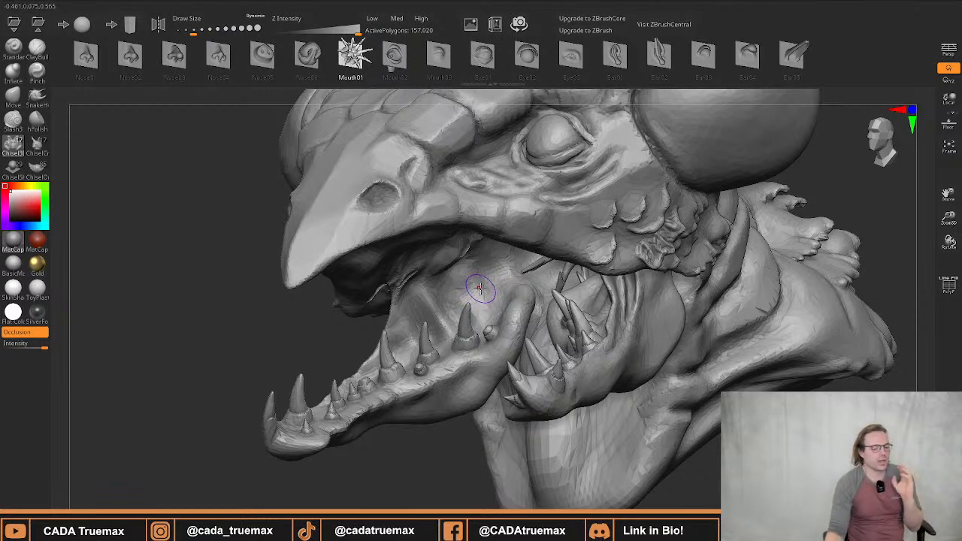
mouse_move(469, 280)
right_mouse_down()
mouse_move(543, 266)
mouse_move(517, 271)
mouse_move(493, 299)
right_mouse_up()
key("ctrl+z")
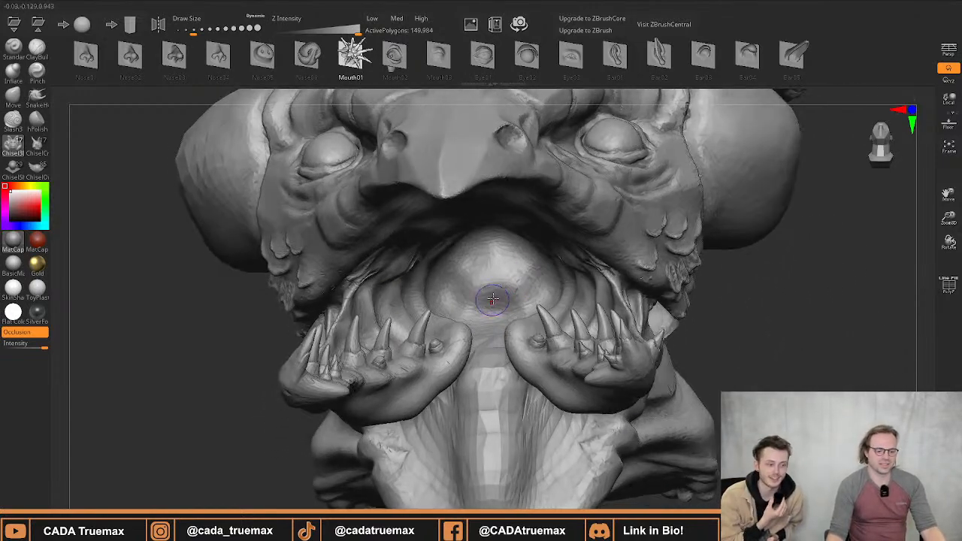
left_click_drag(498, 316, 492, 366)
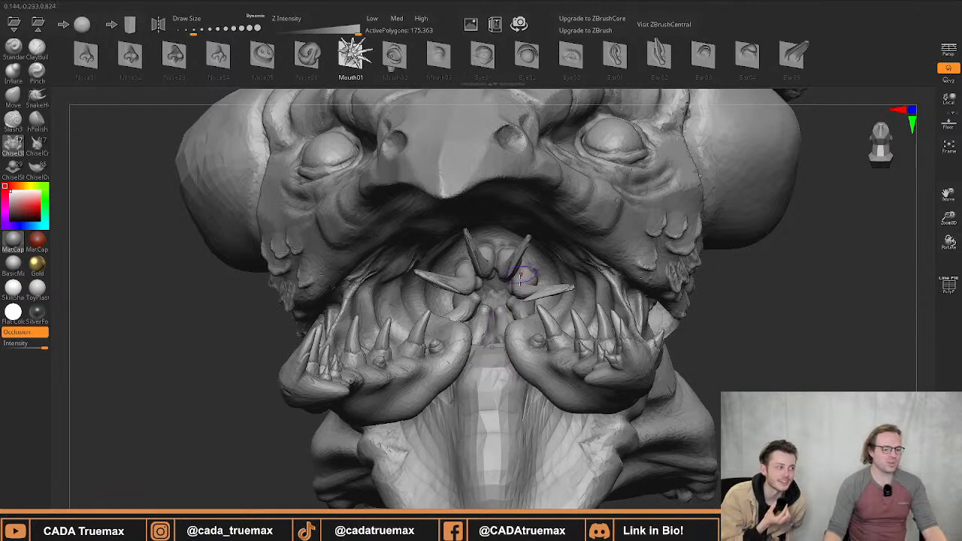
mouse_move(521, 278)
right_mouse_down()
mouse_move(489, 297)
mouse_move(509, 305)
mouse_move(494, 309)
right_mouse_up()
key("ctrl+z")
Try stamping the Mouth02 shape into the back of the throat, then undo it
left_click(394, 59)
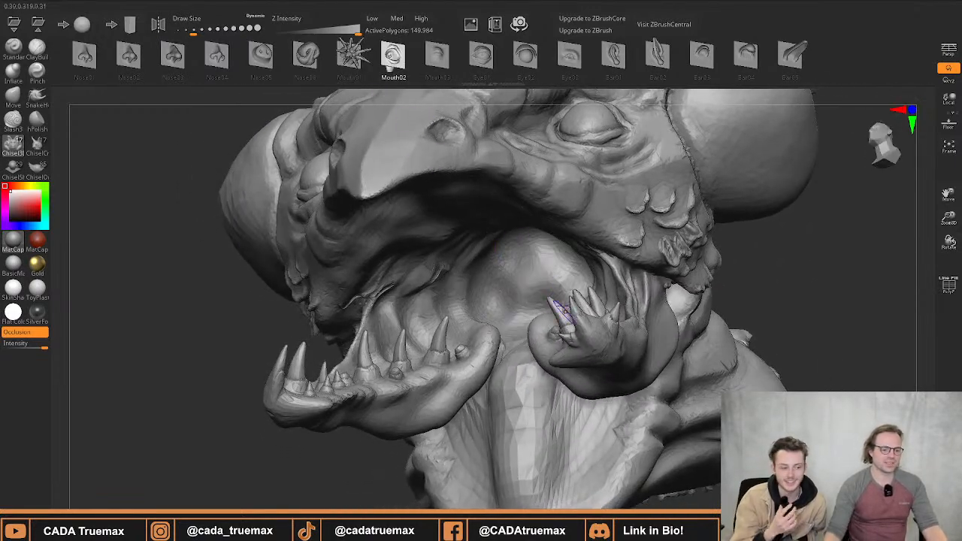
left_click_drag(547, 346, 530, 179)
mouse_move(531, 204)
right_mouse_down()
mouse_move(519, 207)
mouse_move(526, 211)
right_mouse_up()
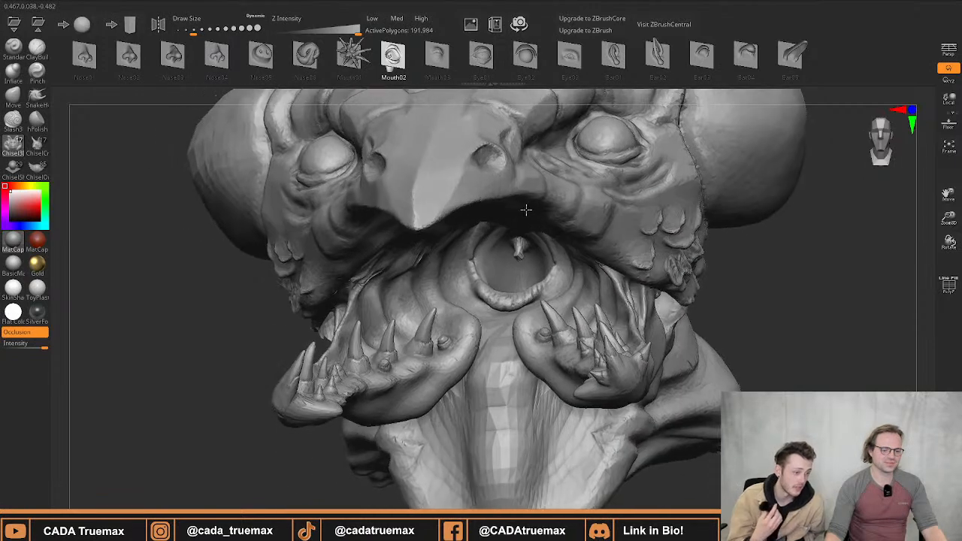
key("ctrl+z")
Try stamping the Nose05 shape onto the bulge at the back of the throat, then undo it
left_click(264, 58)
left_click_drag(511, 272, 511, 197)
right_click_drag(451, 239, 498, 240)
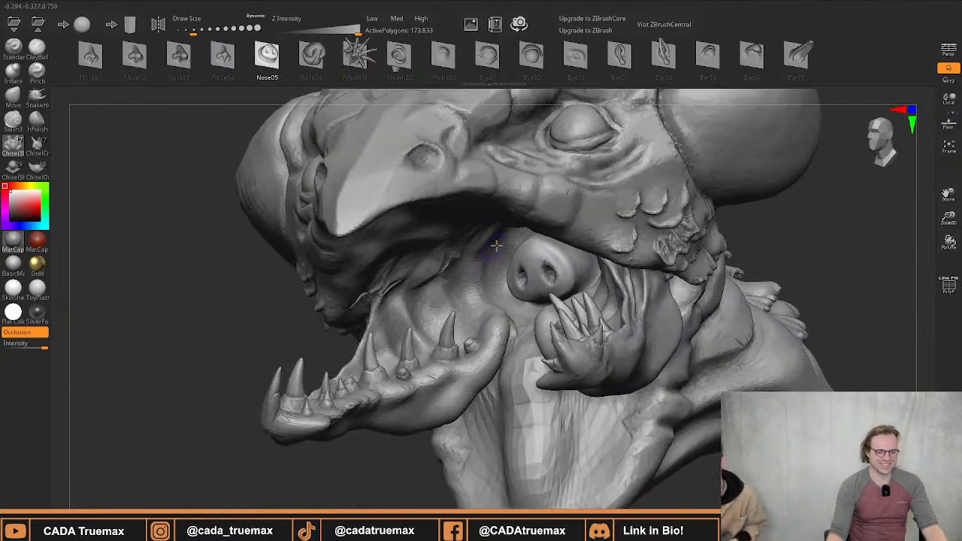
key("ctrl+z")
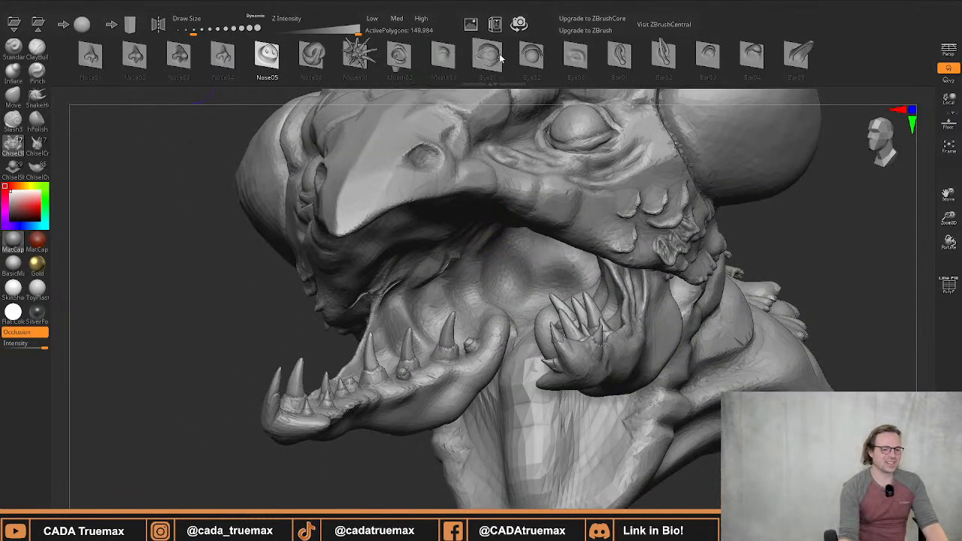
left_click(399, 55)
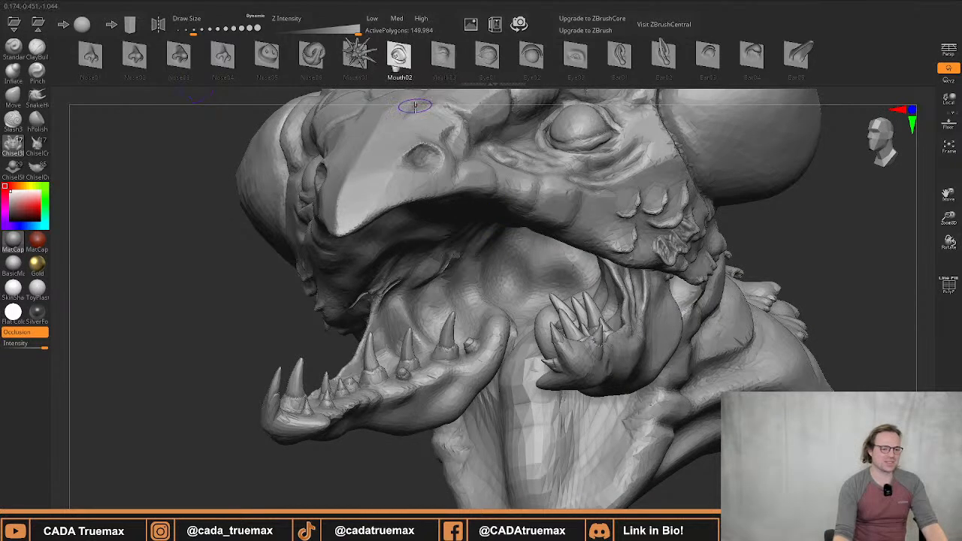
left_click(282, 63)
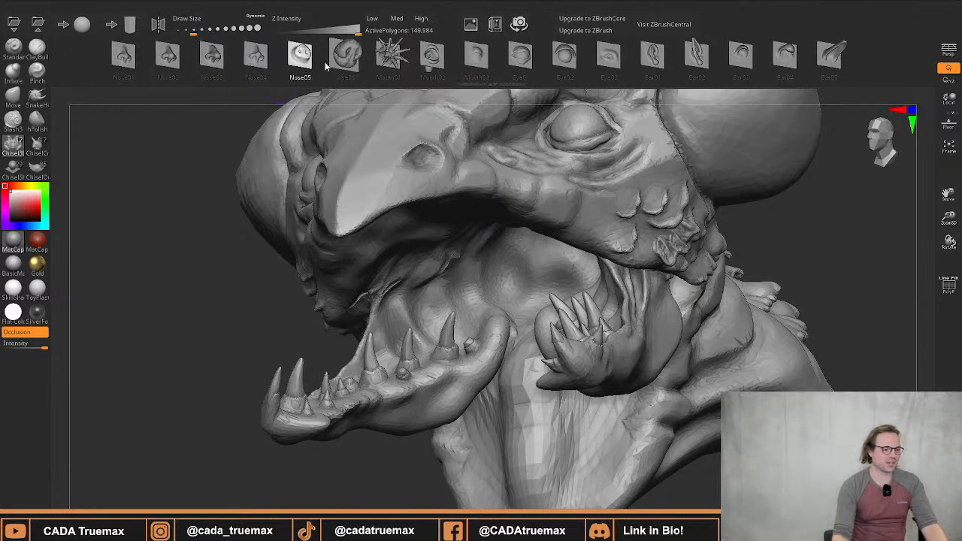
left_click(39, 148)
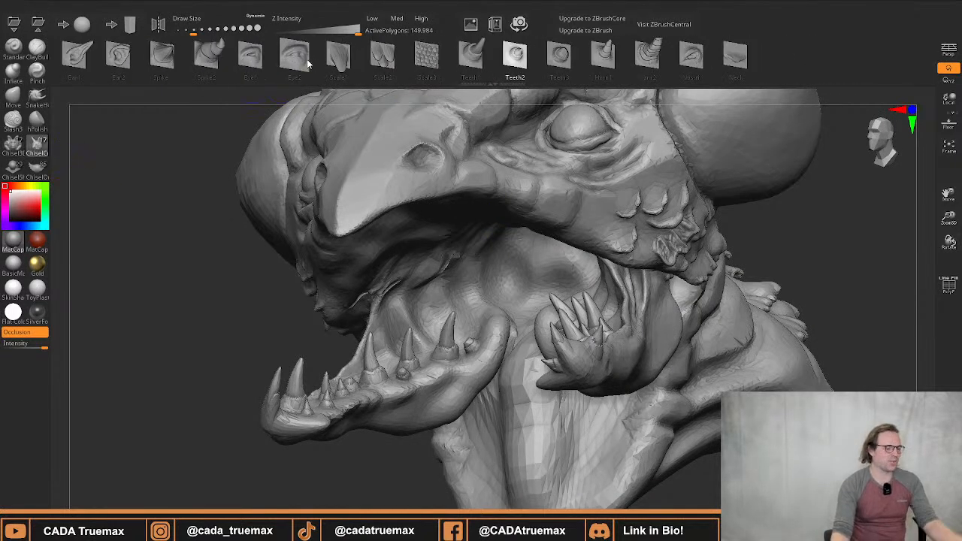
left_click(307, 61)
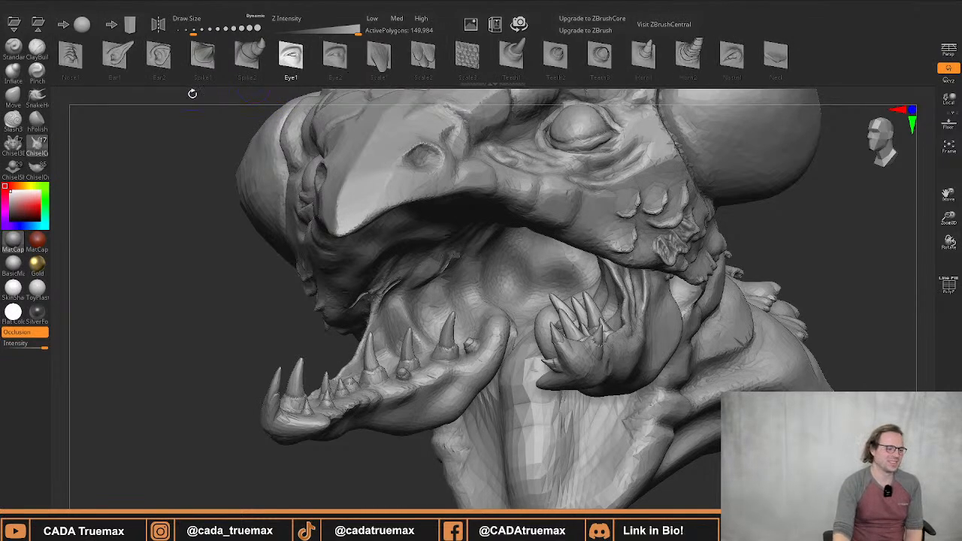
Try stamping an Anime_Mouth closed-lips shape onto the rounded bulge at the back of the throat, then undo it
left_click(38, 167)
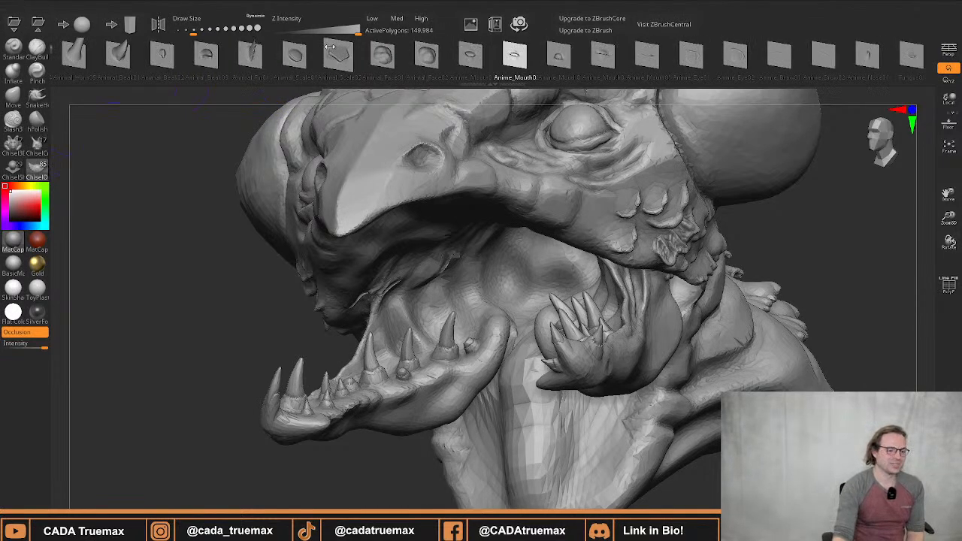
left_click(603, 54)
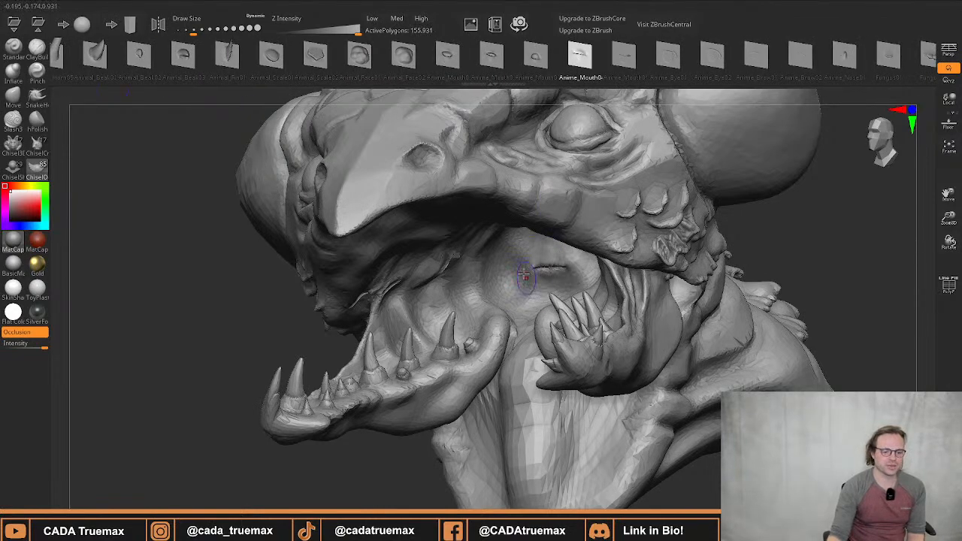
right_click_drag(497, 279, 522, 288)
key("ctrl+z")
left_click_drag(498, 262, 503, 343)
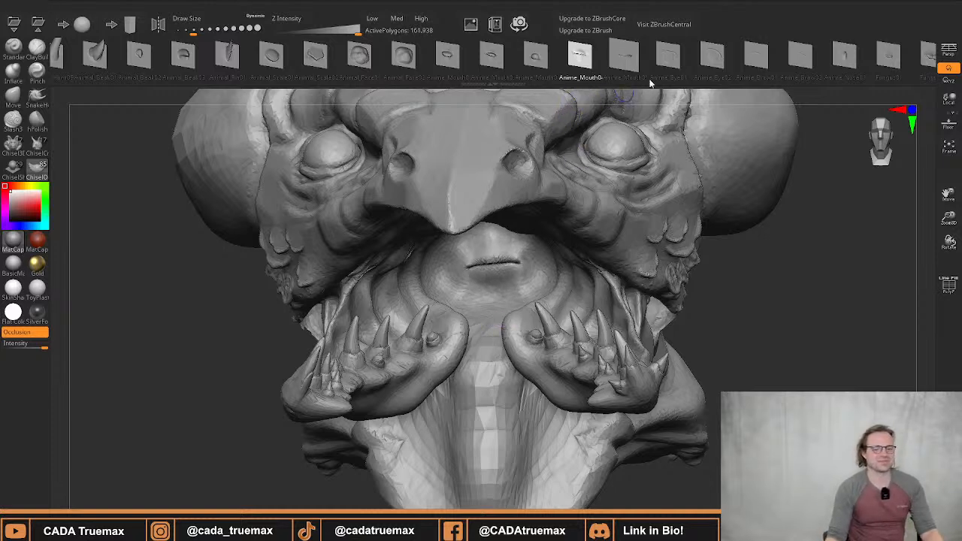
key("ctrl+z")
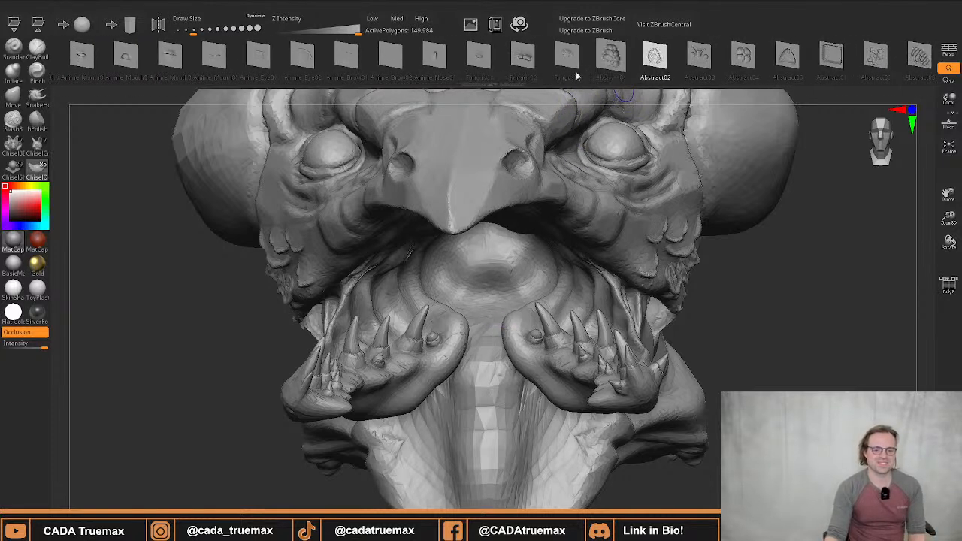